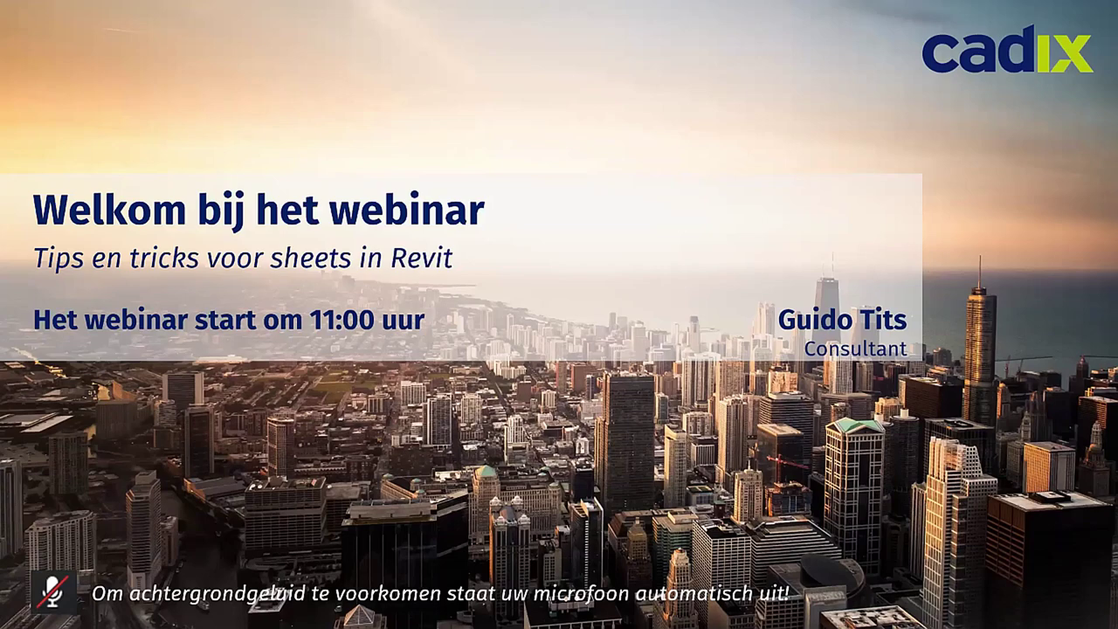
Advance from the welcome slide to the Instructie Zoom slide on unmuting the microphone.
key(Right)
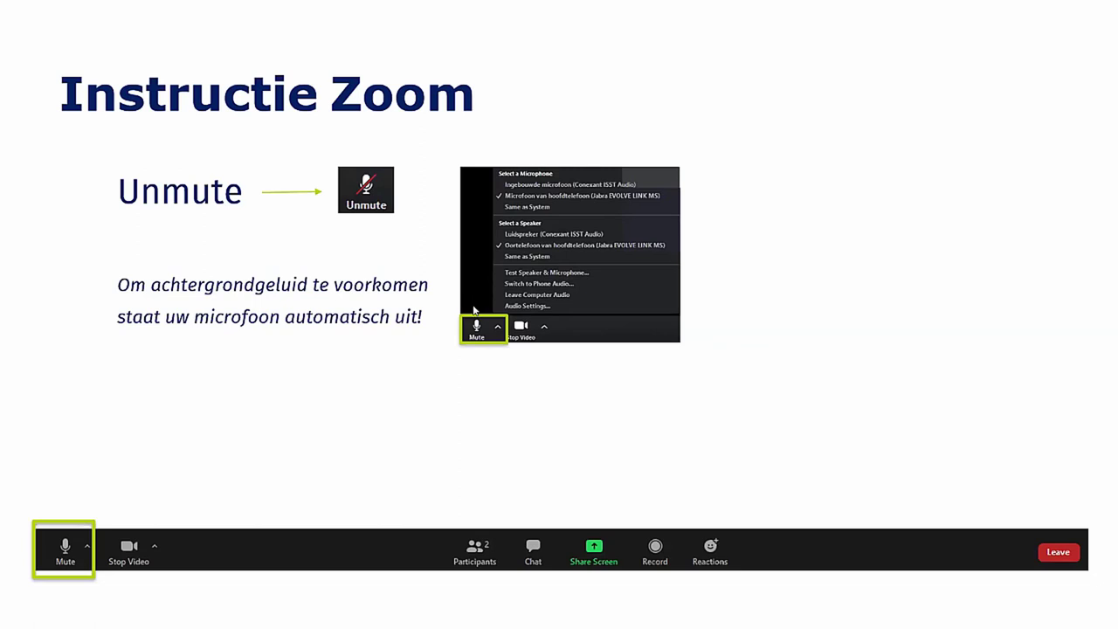
Step past the Zoom video and chat slides to reach the Wie is Cadix? slide.
click(388, 355)
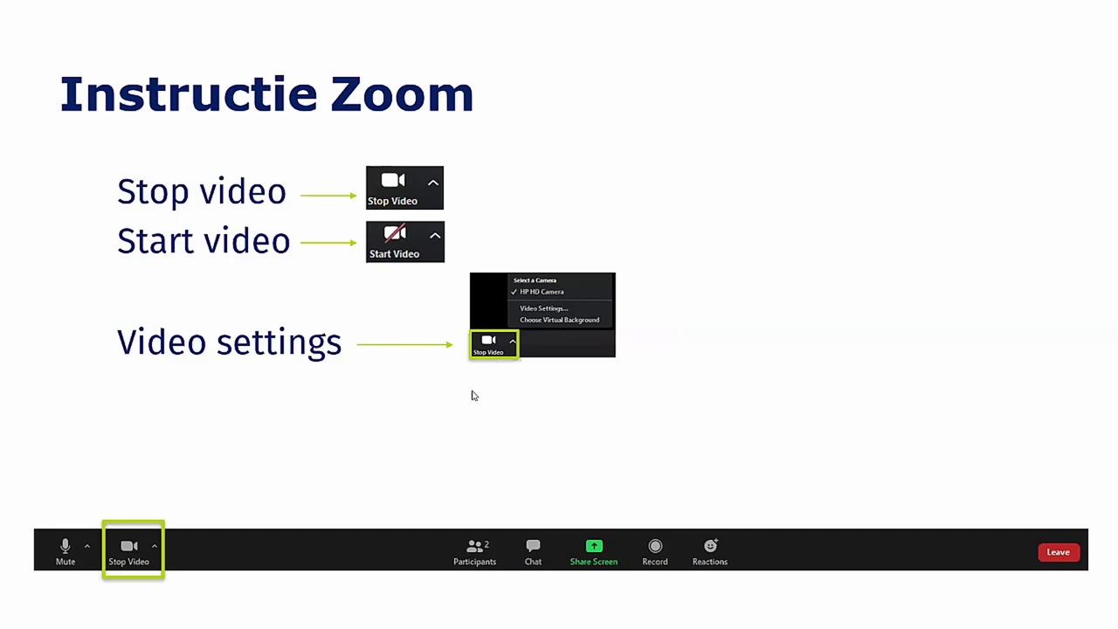
click(472, 396)
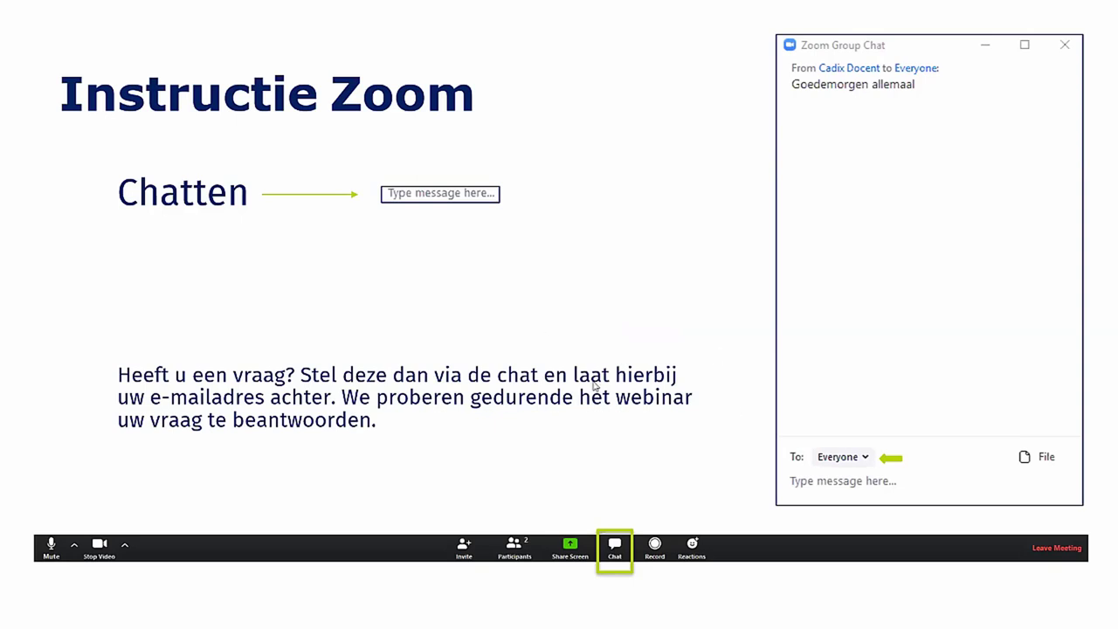
key(Right)
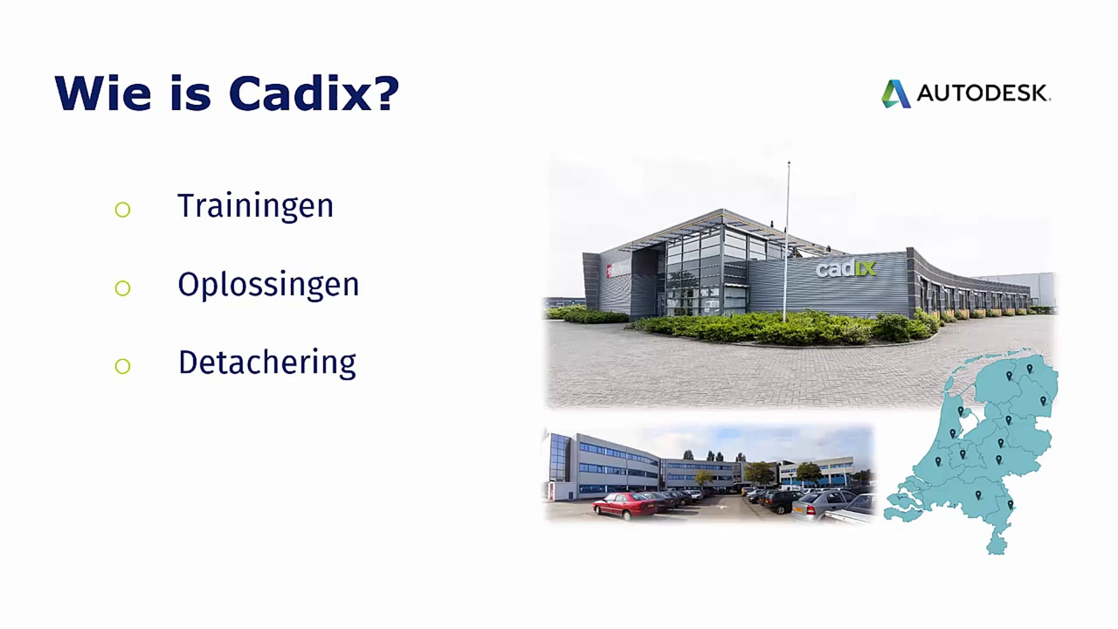
Advance to the Verschillende werkvelden slide showing the four fields.
key(Right)
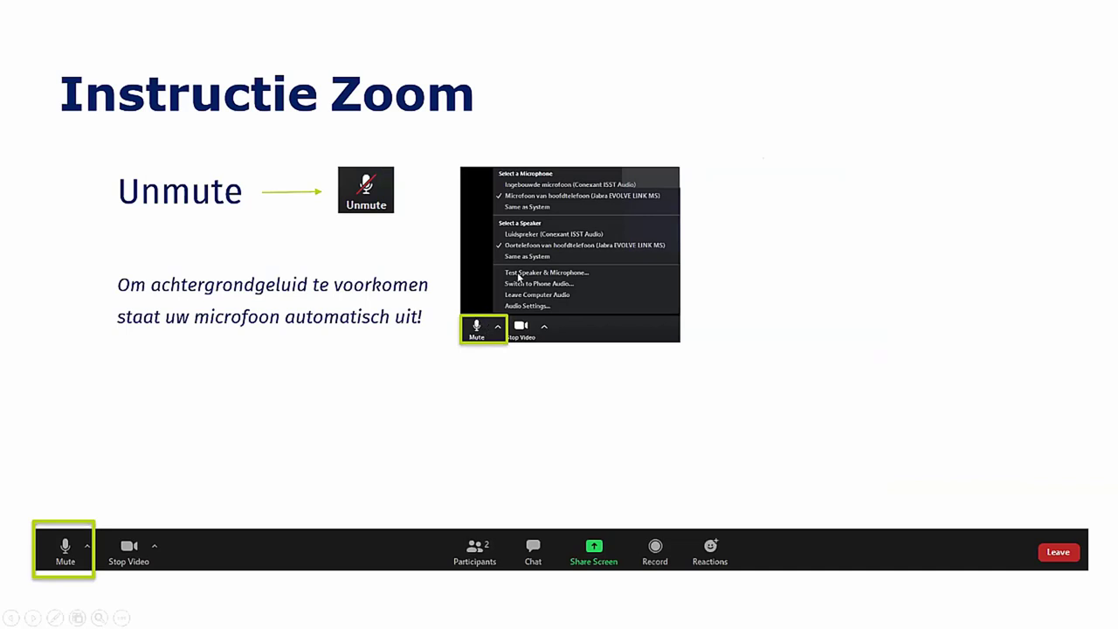
Show the Chatten slide, then move past Support to the Revit 2021 Software slide.
click(802, 348)
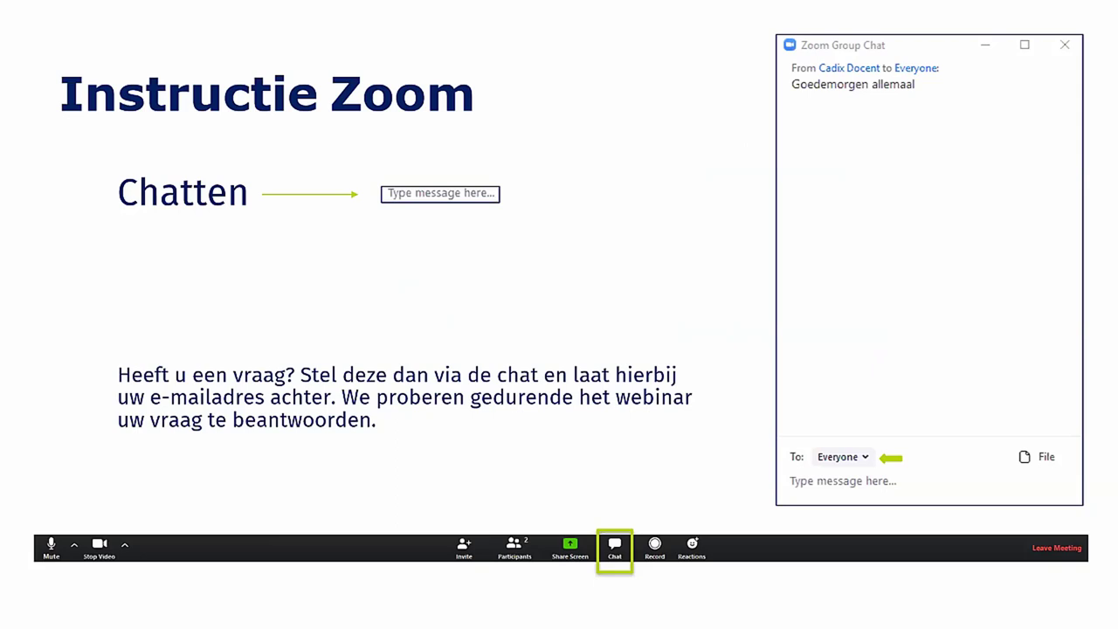
key(Right)
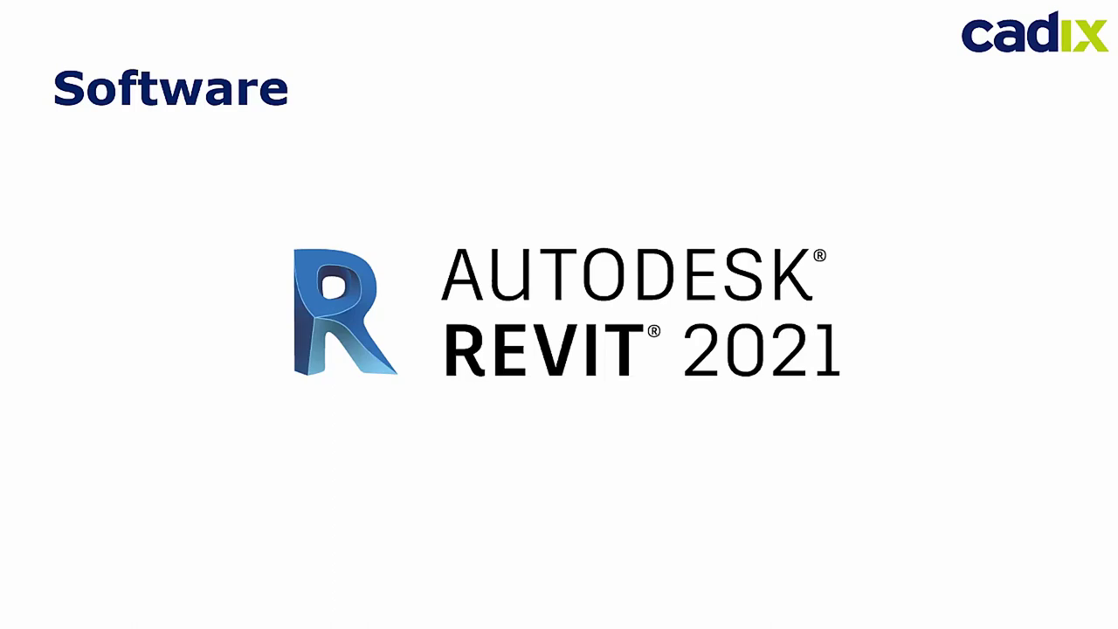
Advance the slideshow to the Agenda slide.
key(Right)
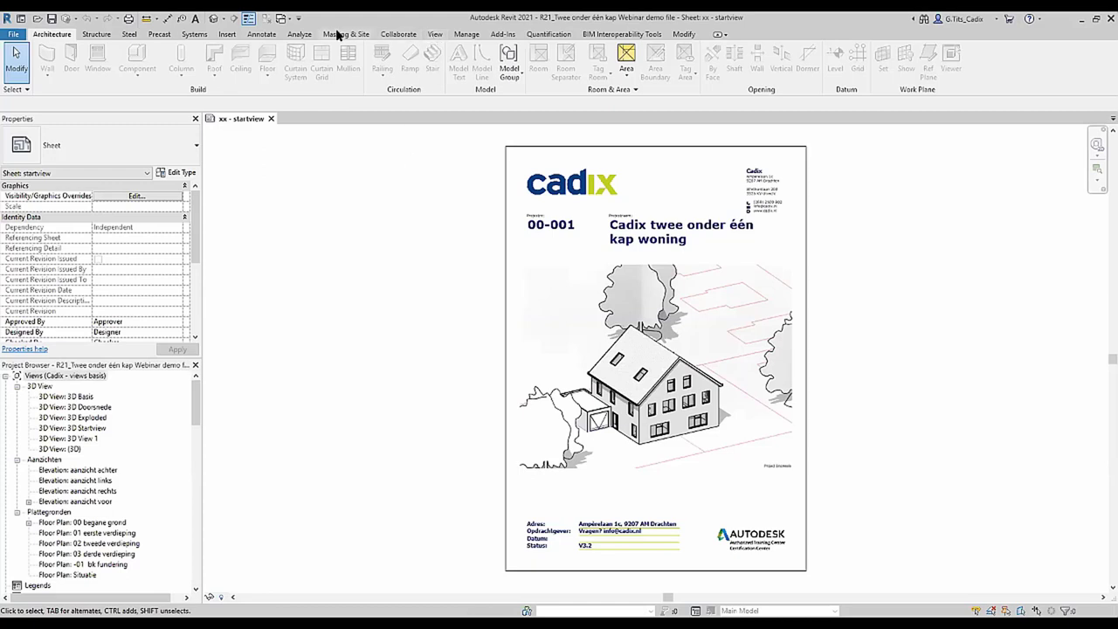
click(436, 34)
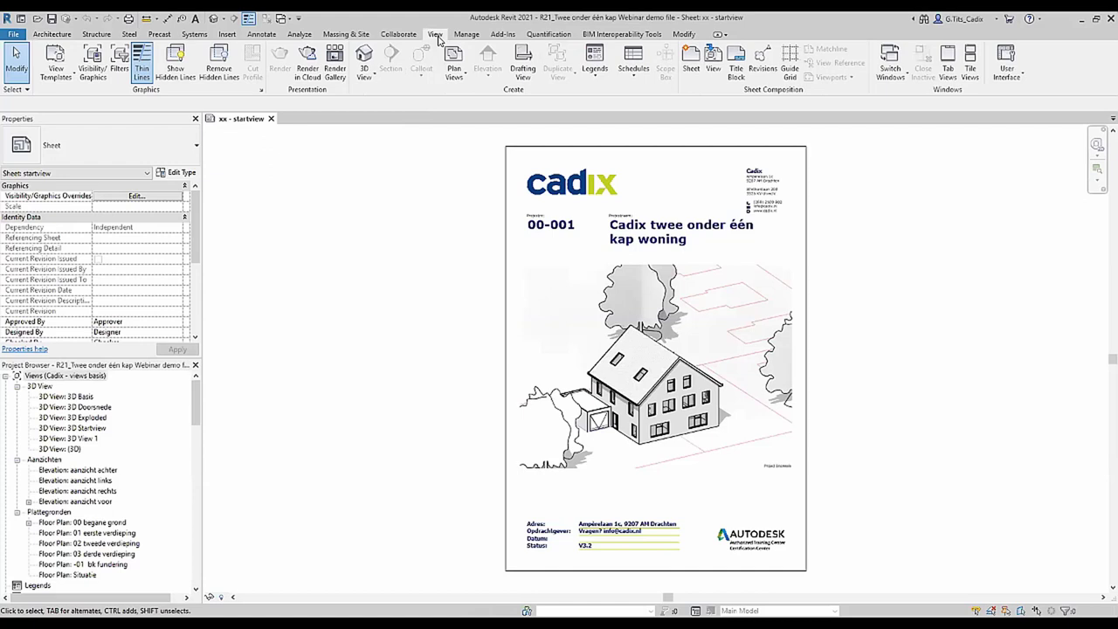
click(689, 72)
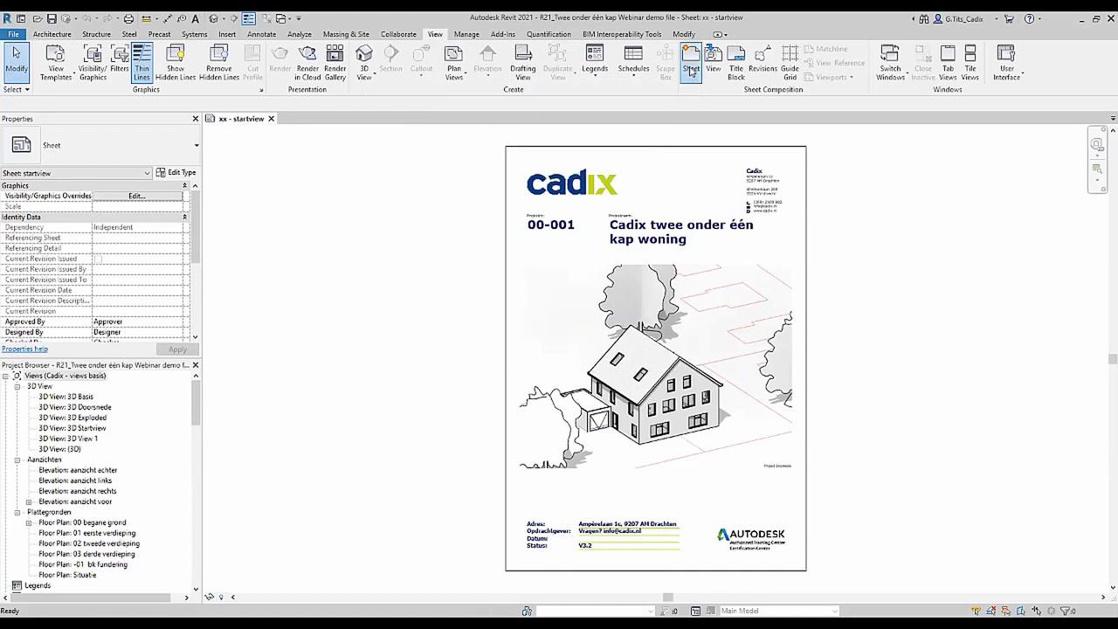
drag(664, 262, 663, 227)
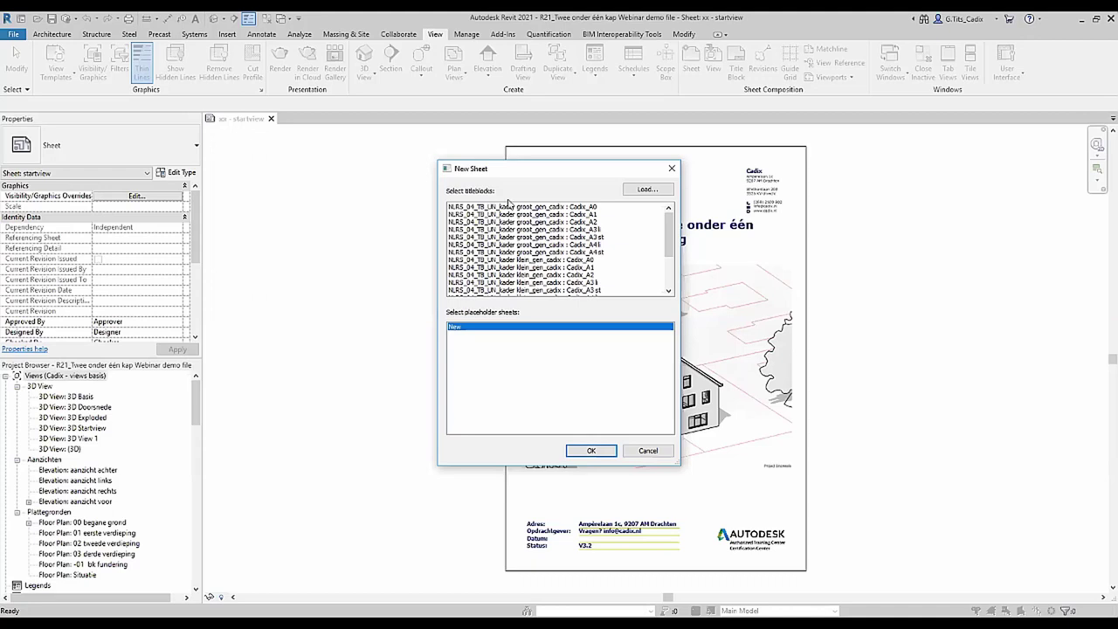
key(Escape)
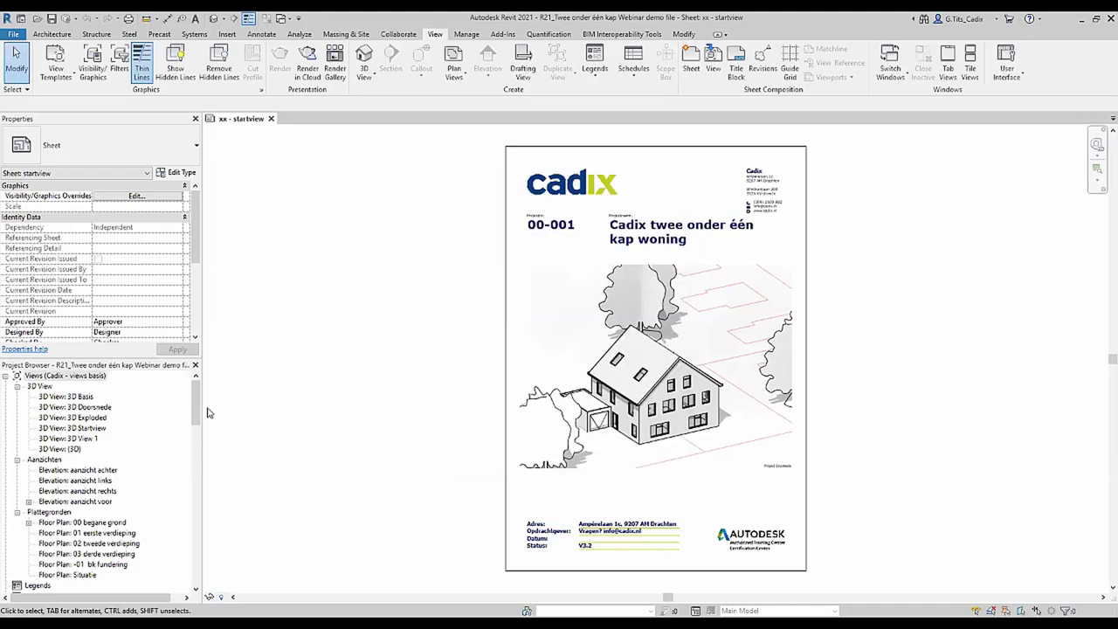
drag(195, 405, 190, 436)
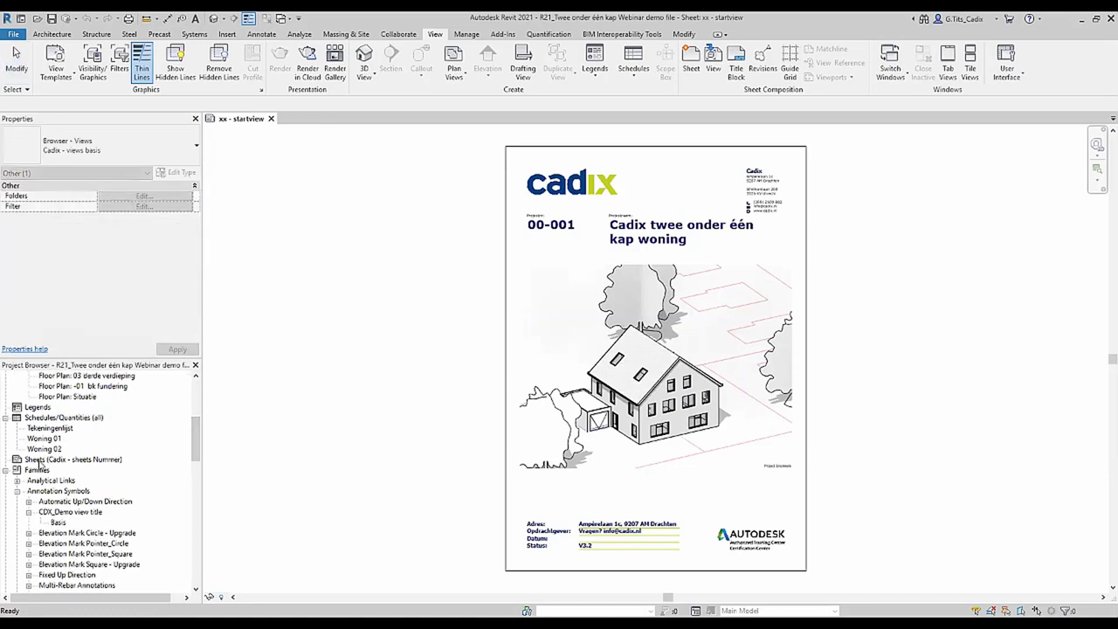
Add new sheet A04 using the groot_gen_cadix : Cadix_A0 title block.
right_click(39, 463)
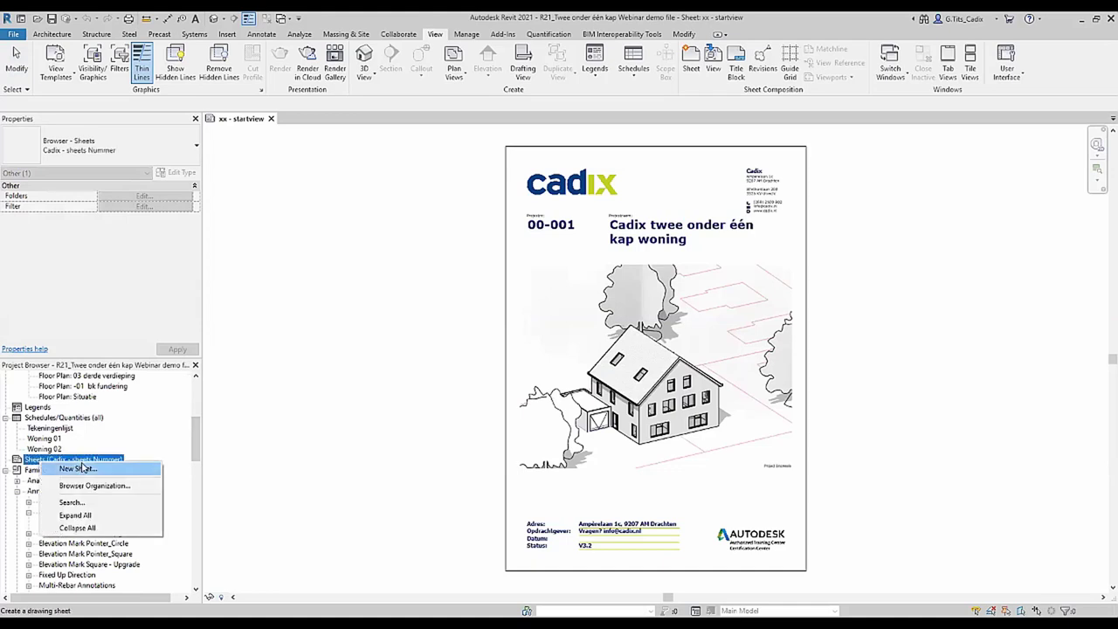
click(83, 471)
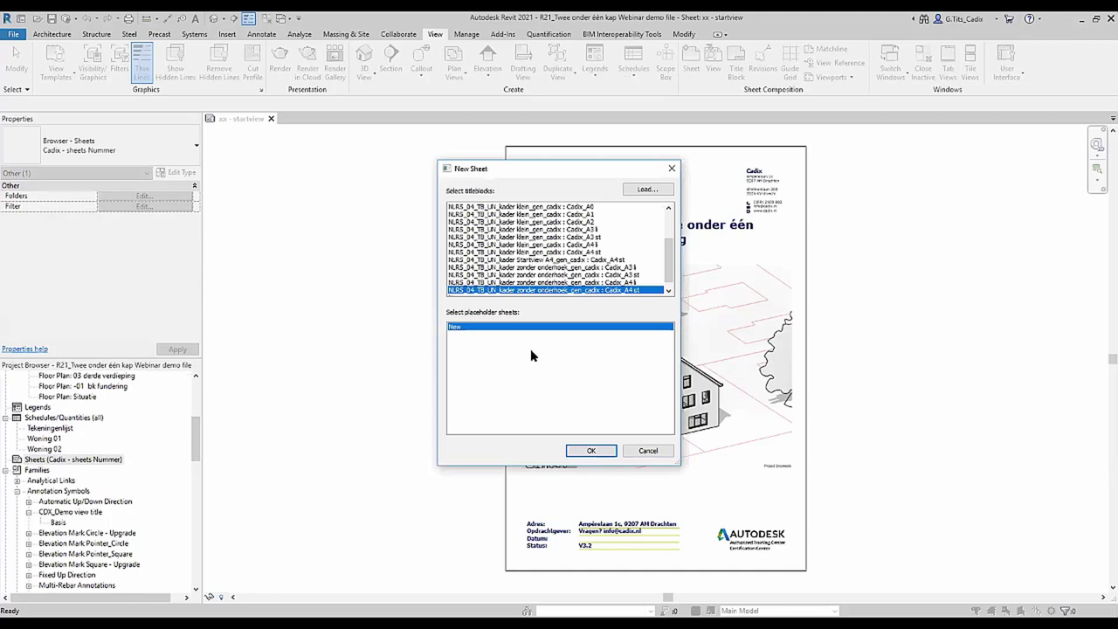
scroll(548, 260, up, 2)
scroll(547, 259, up, 1)
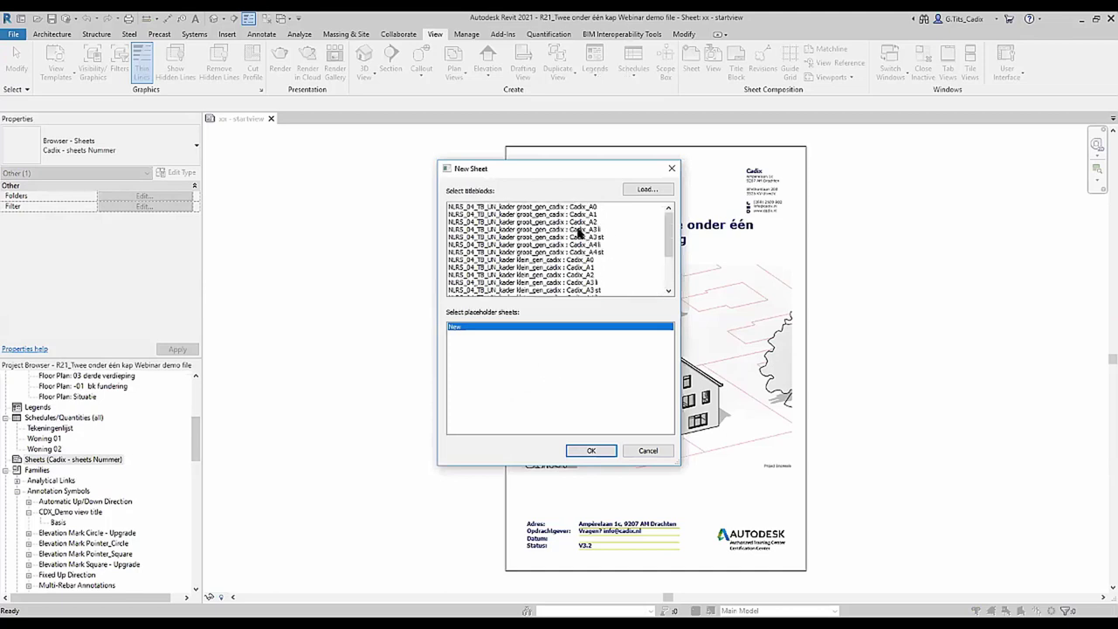
click(525, 208)
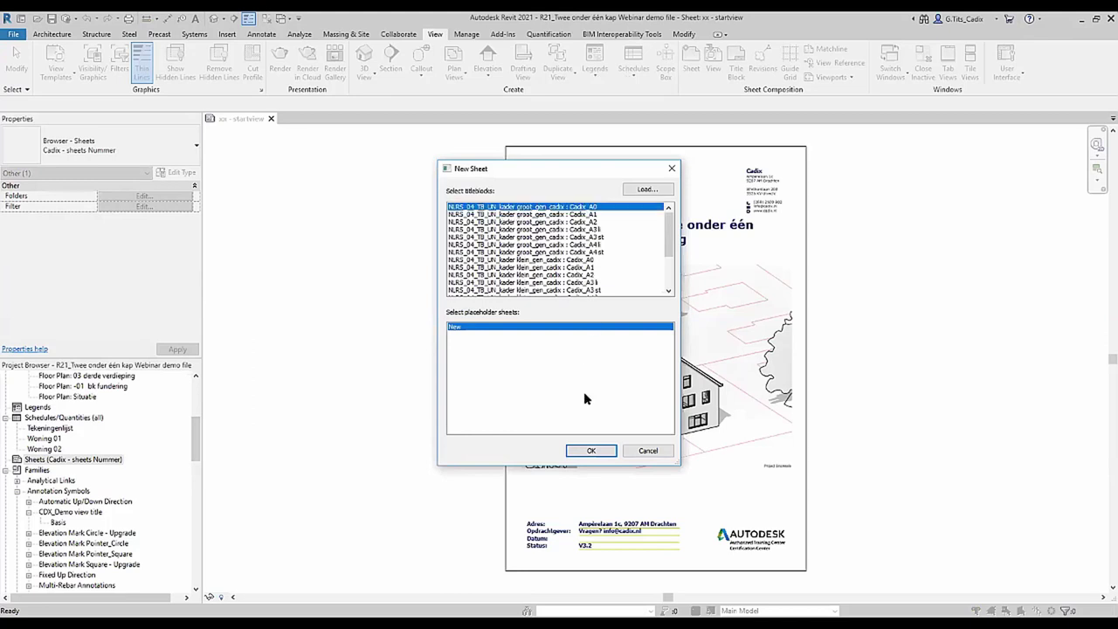
click(593, 451)
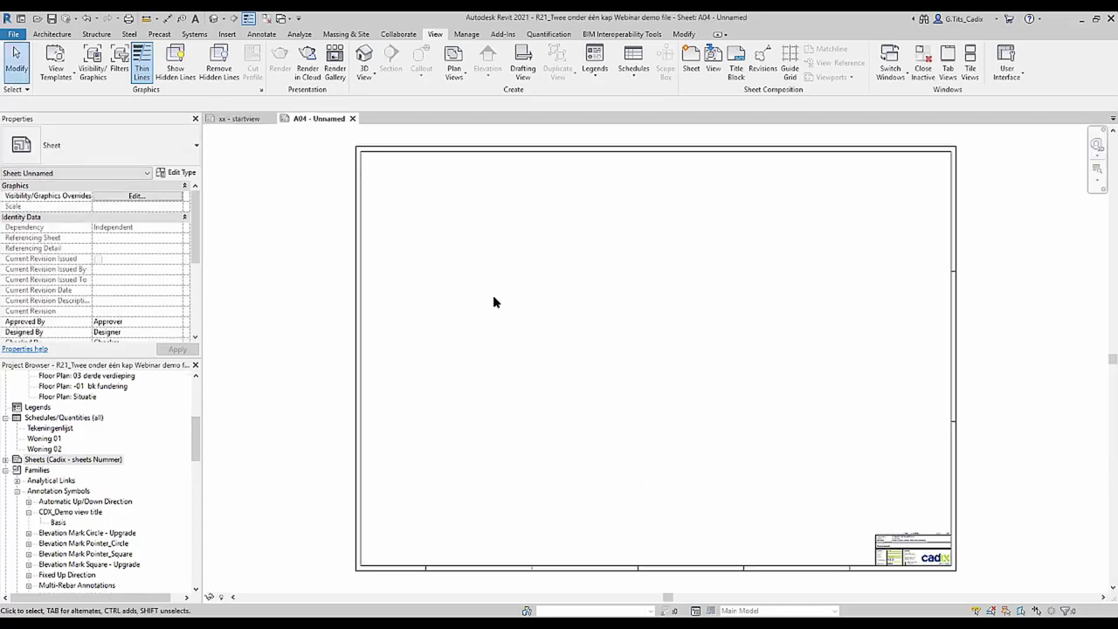
click(622, 367)
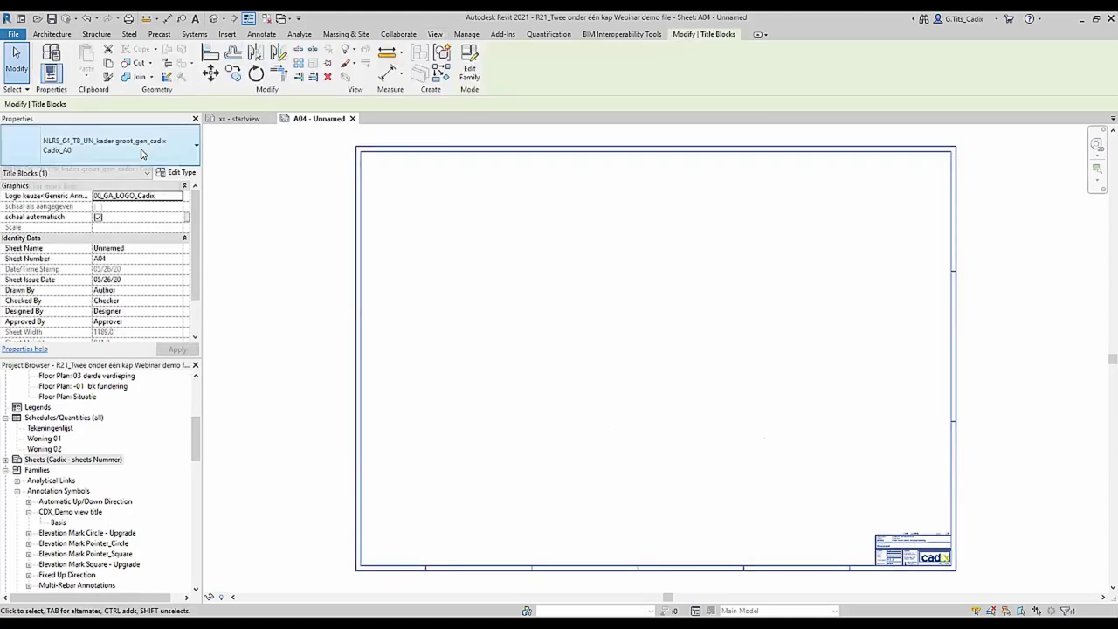
click(101, 145)
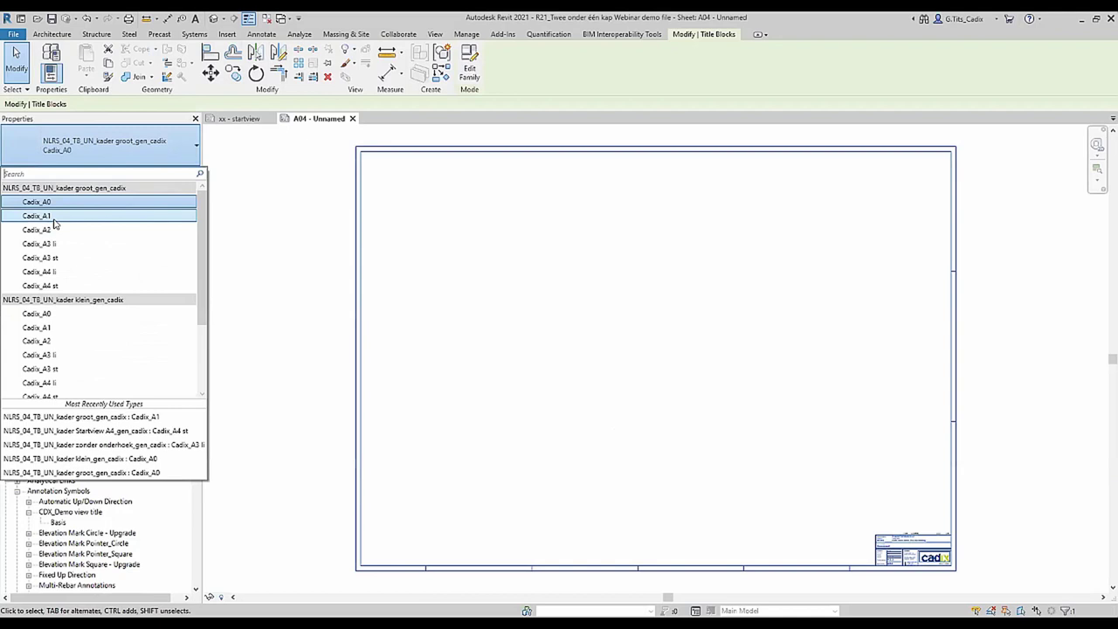
click(54, 223)
middle_drag(729, 480, 541, 400)
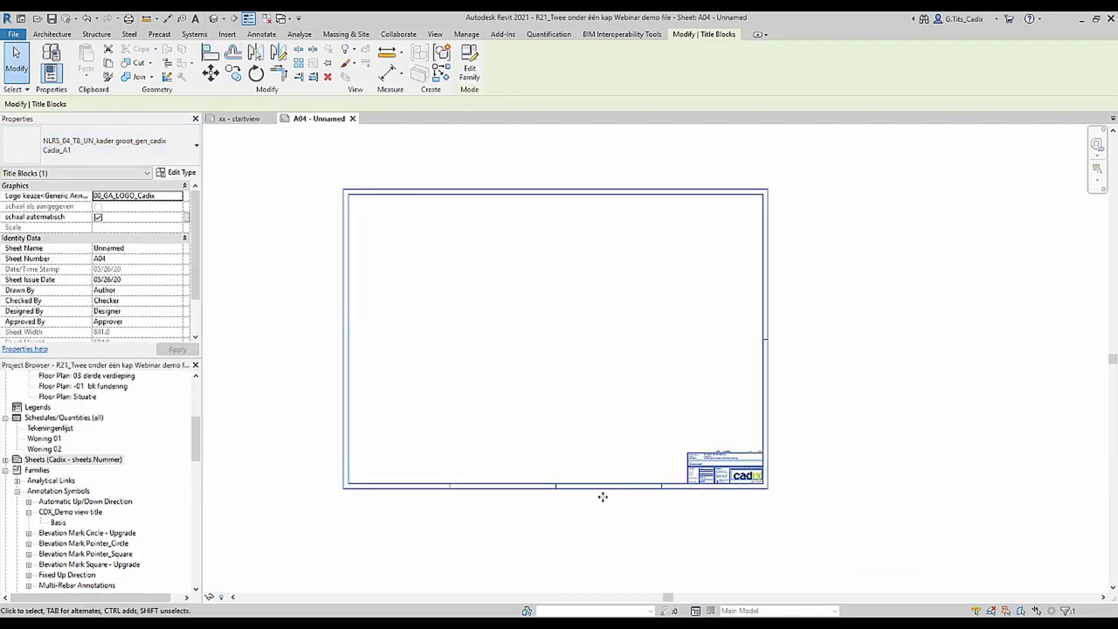
click(129, 145)
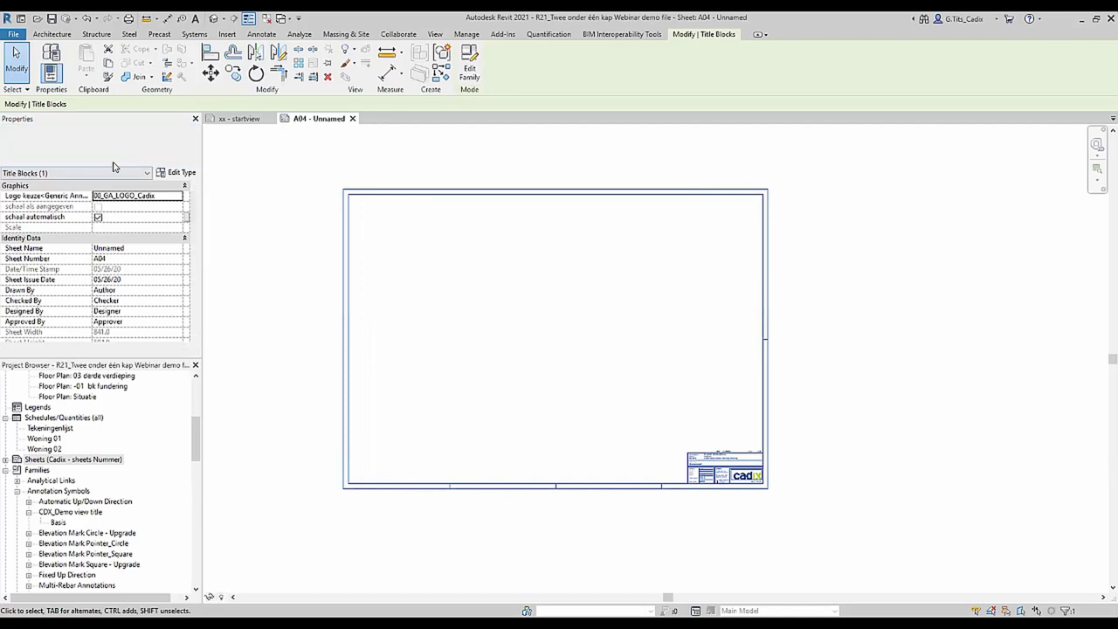
click(70, 205)
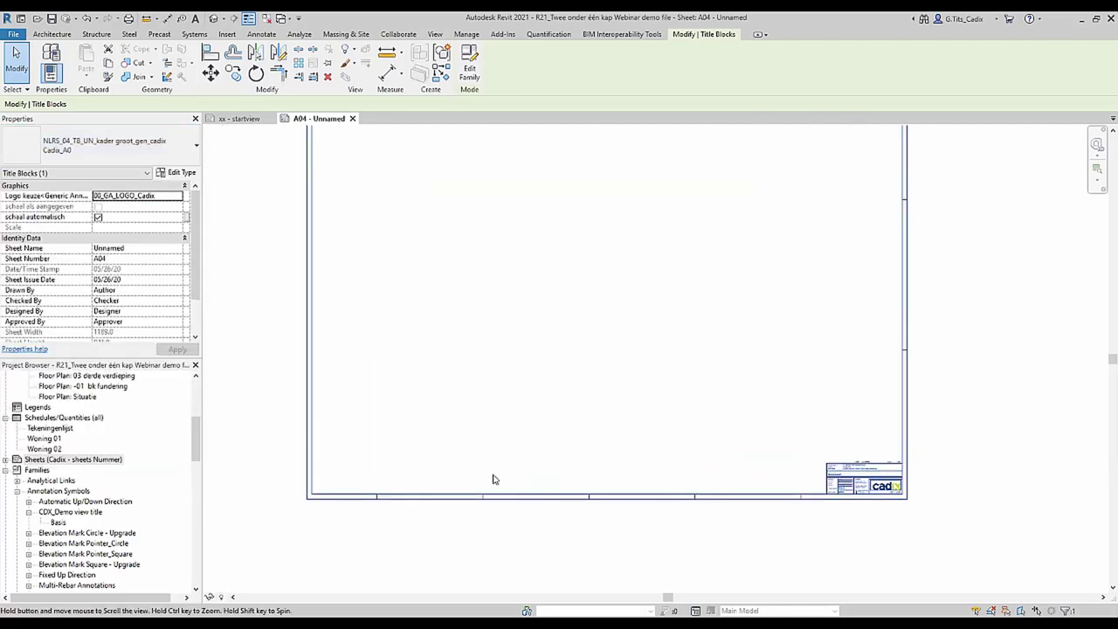
scroll(638, 482, up, 1)
scroll(662, 475, up, 3)
scroll(629, 463, up, 2)
scroll(592, 449, up, 2)
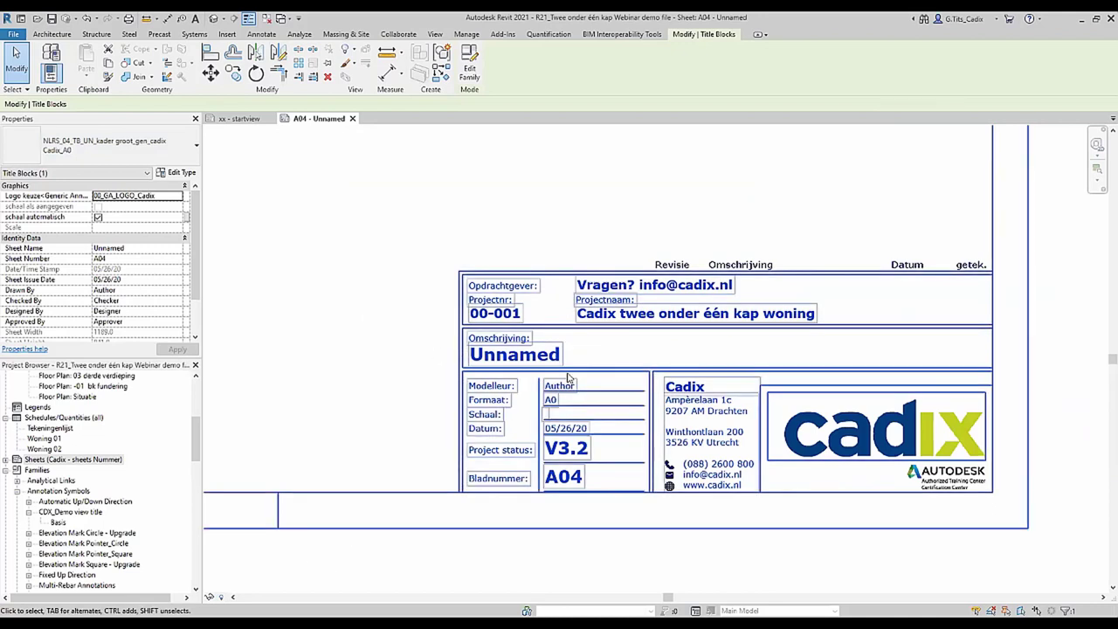
middle_drag(514, 336, 552, 379)
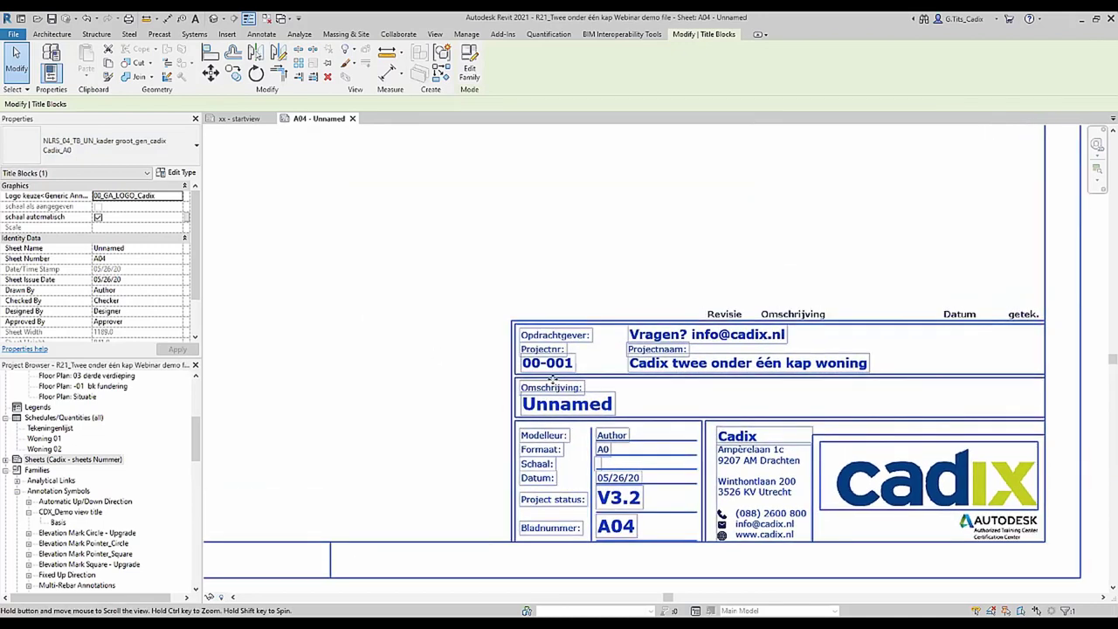
scroll(552, 379, down, 3)
scroll(552, 379, down, 1)
scroll(564, 385, up, 3)
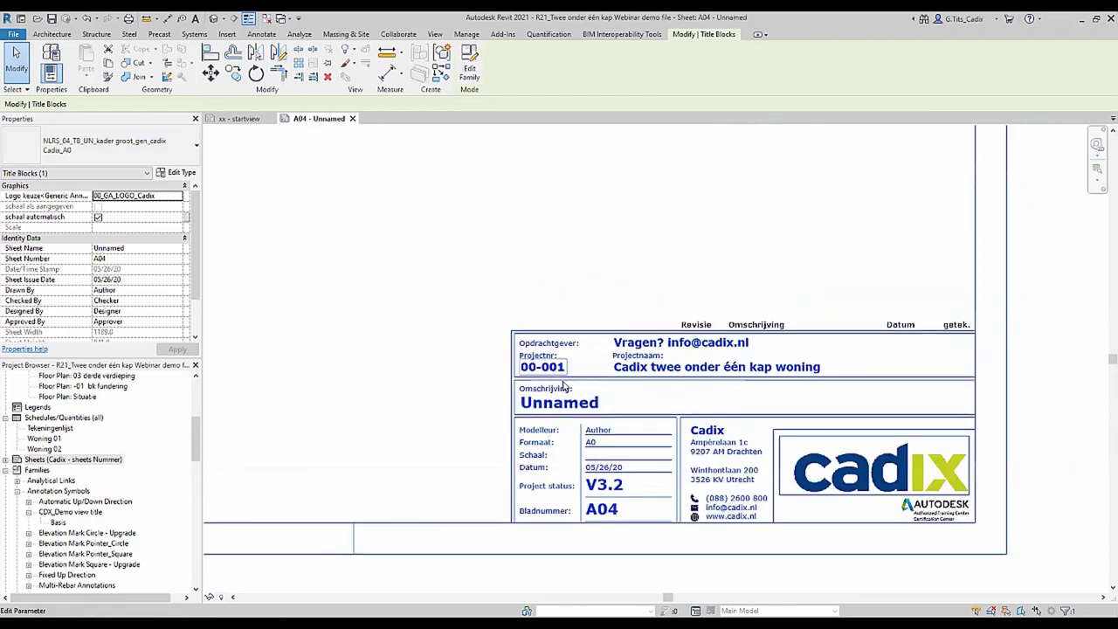
scroll(564, 386, up, 1)
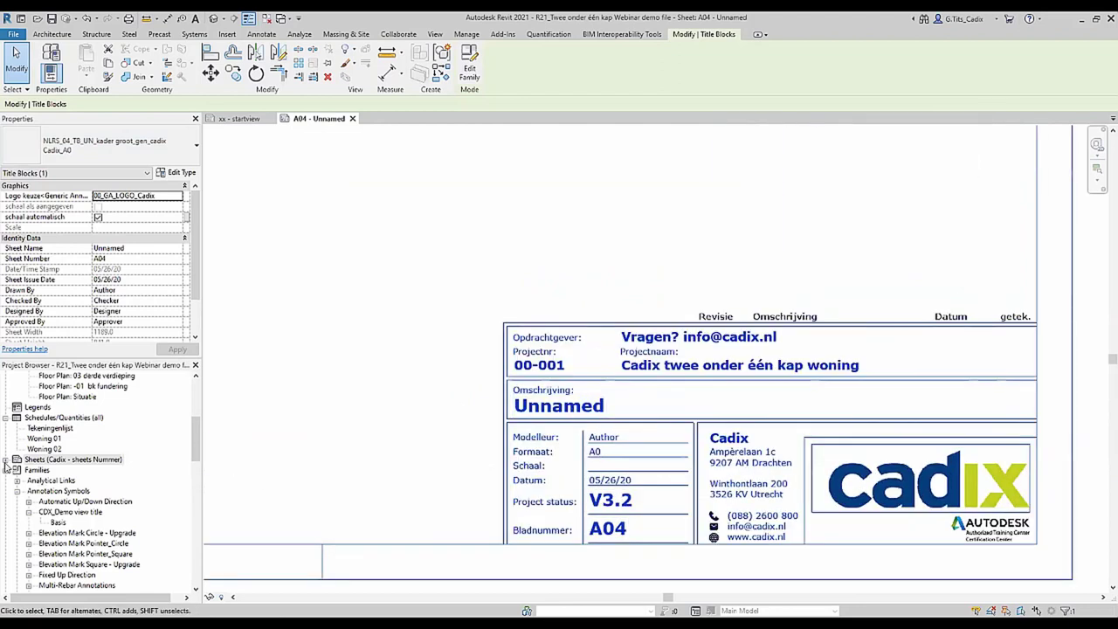
Change the new sheet's number in the title block from A04 to A01.
click(6, 463)
double_click(20, 468)
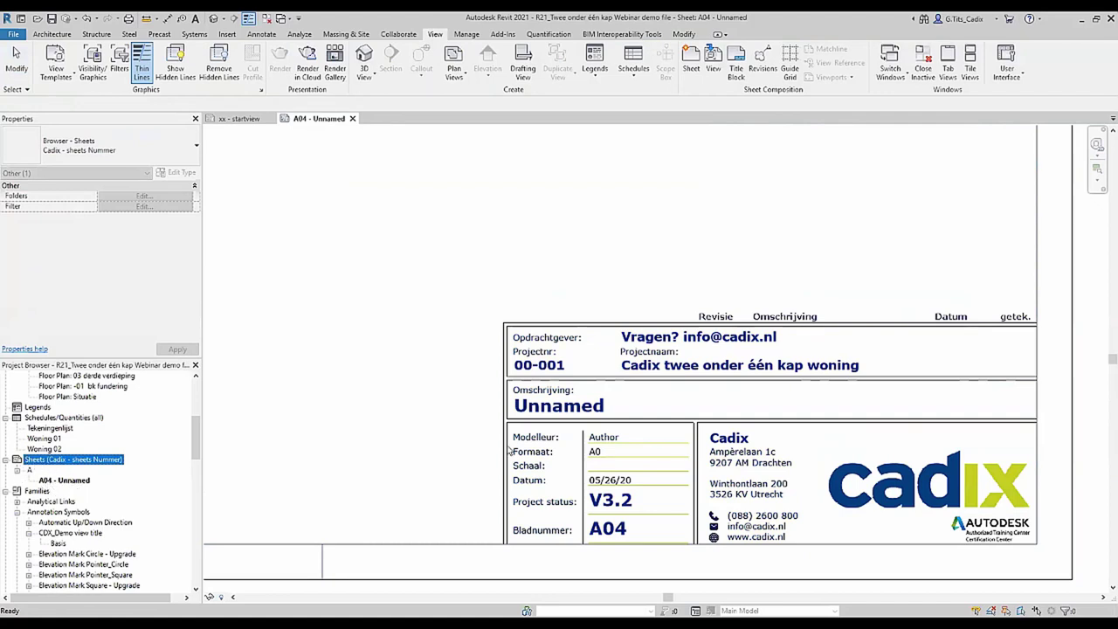
click(620, 528)
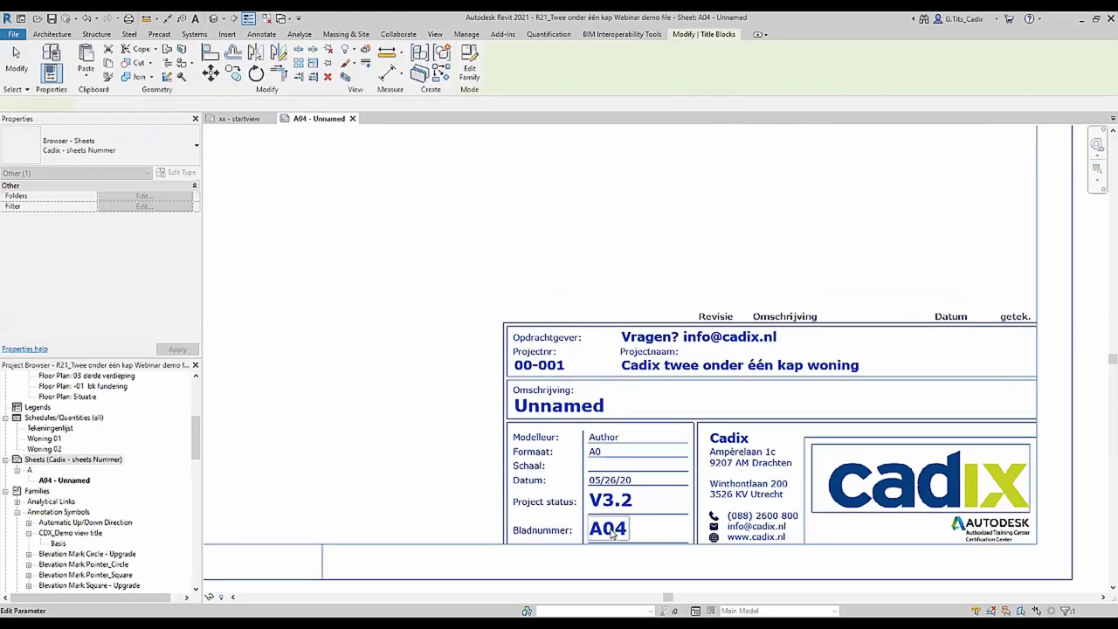
click(611, 528)
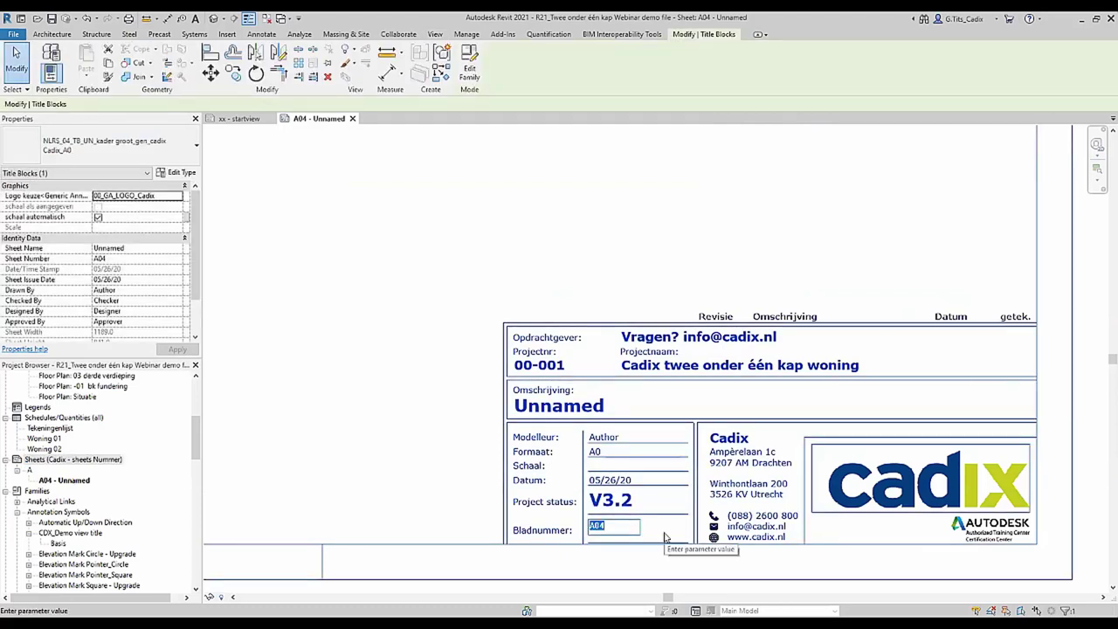
text(A01)
key(Return)
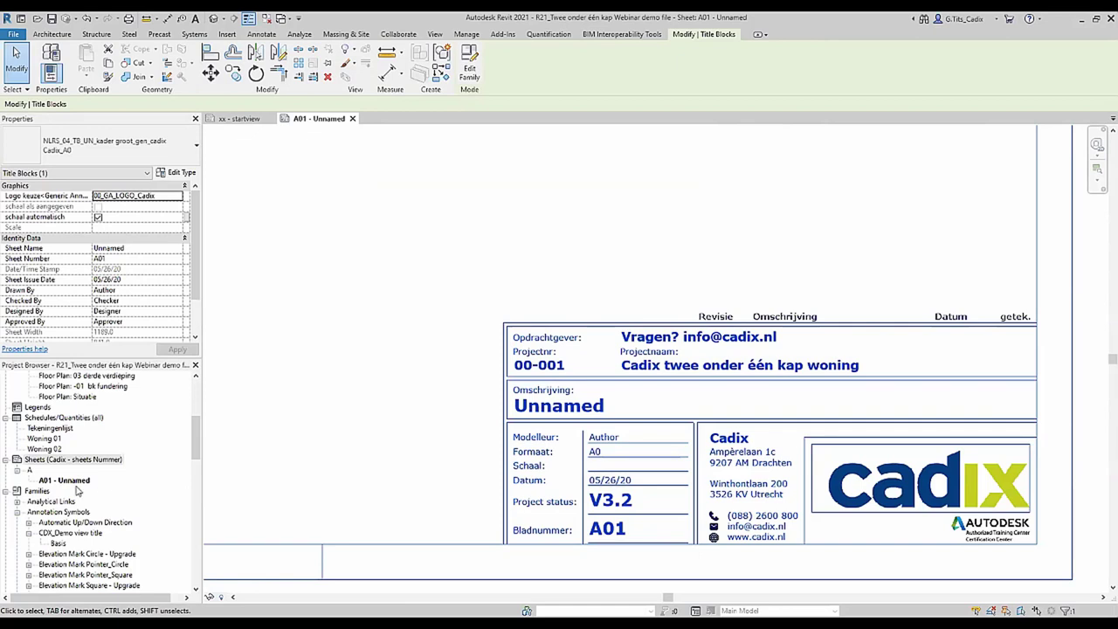
Rename the sheet description from Unnamed to Demo.
click(578, 407)
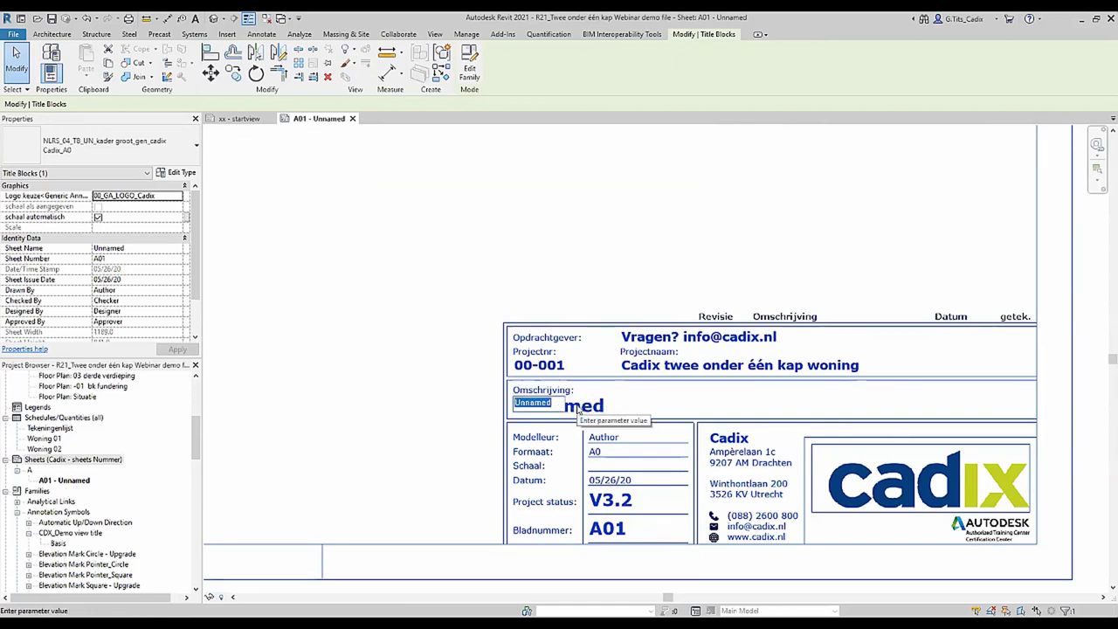
text(Demo)
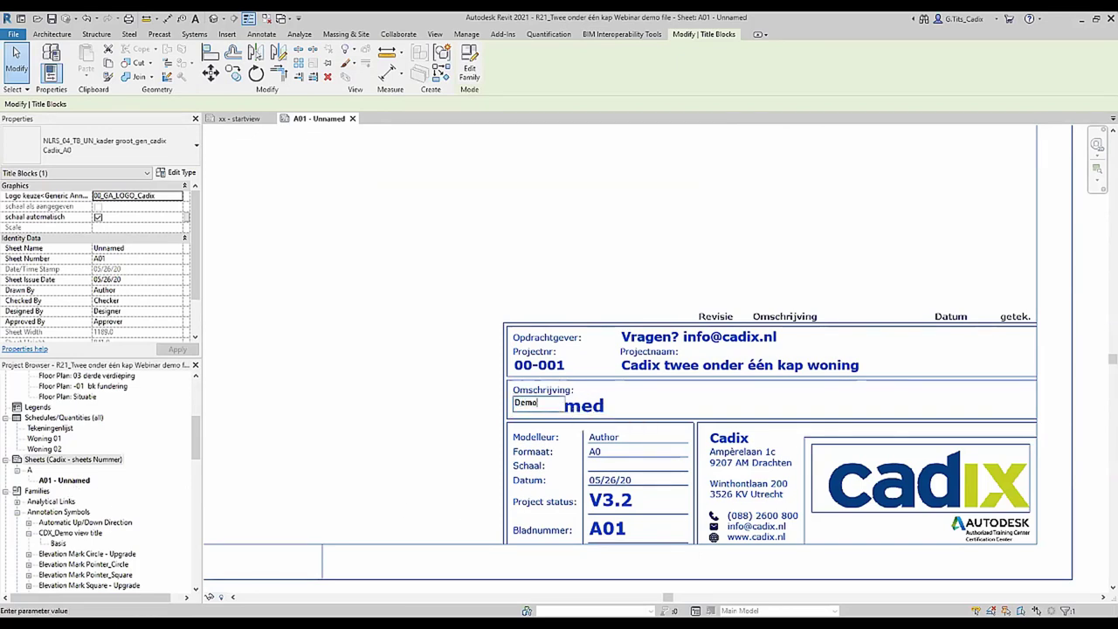
key(Return)
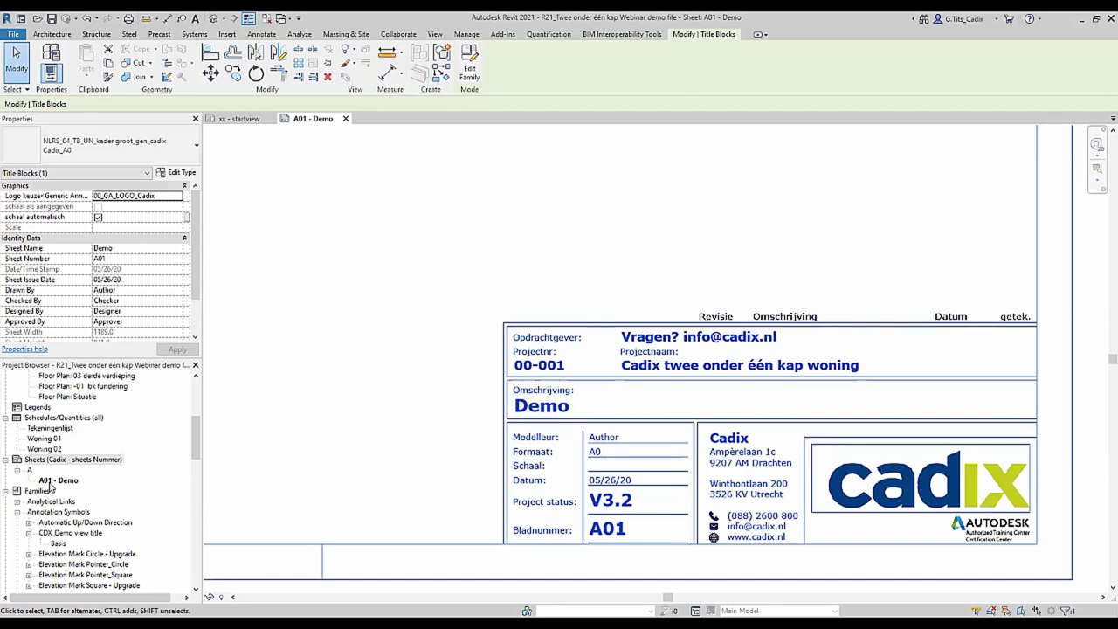
right_click(50, 486)
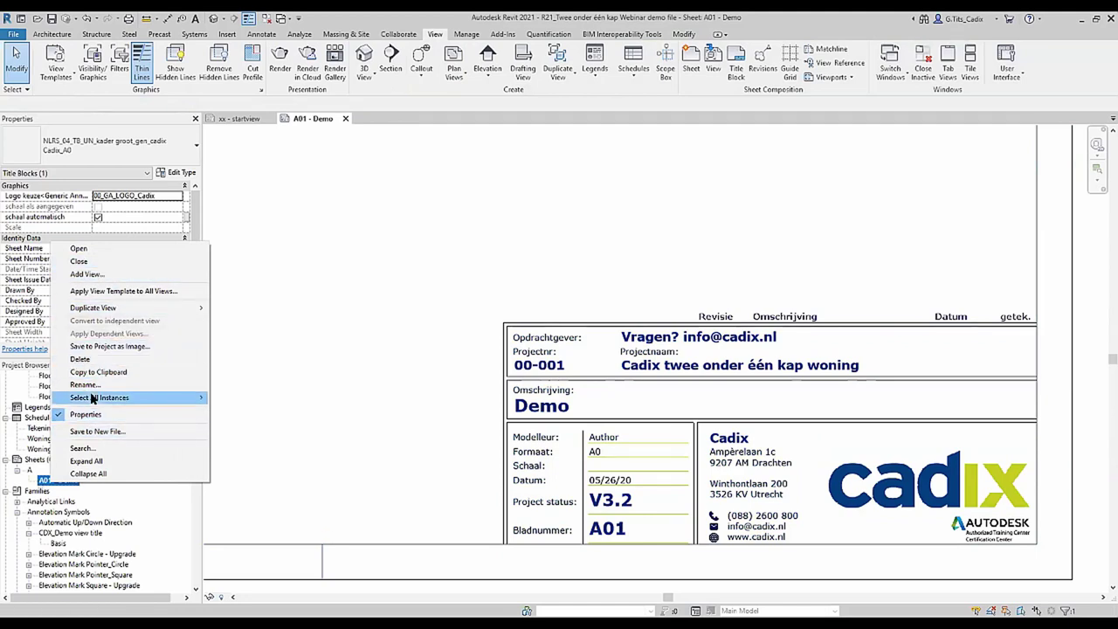
click(87, 385)
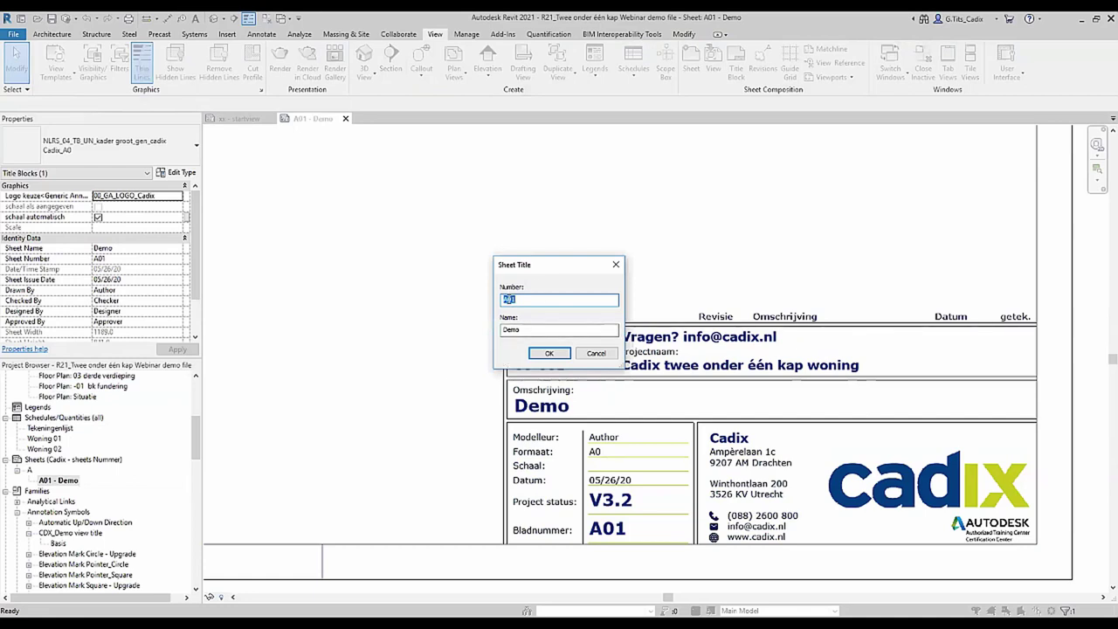
click(594, 353)
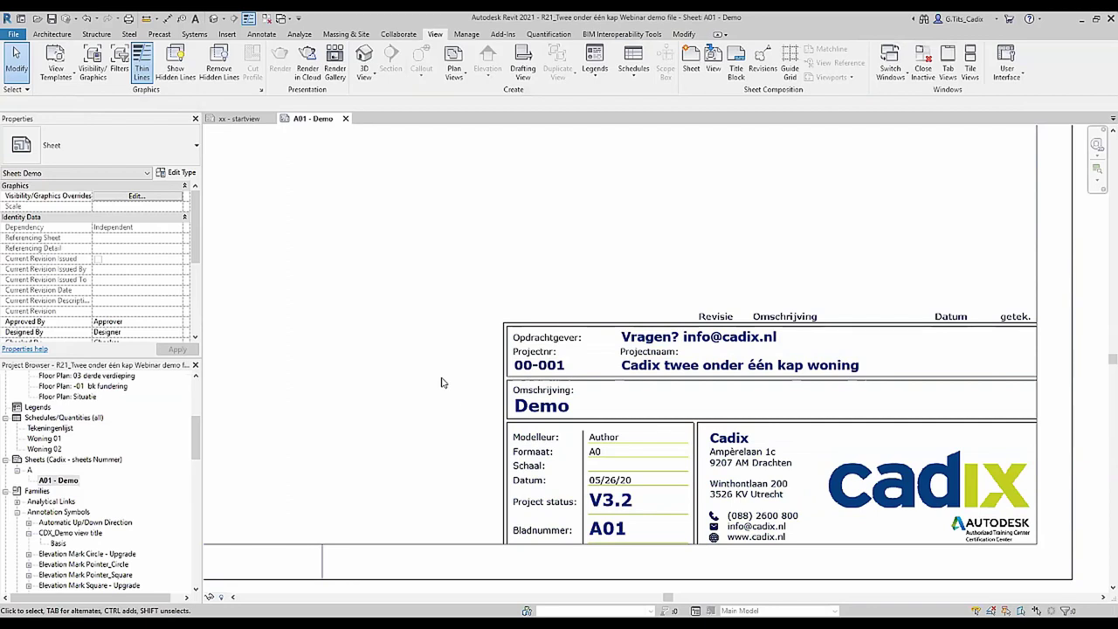
Zoom out and pan to frame the whole empty A01 - Demo sheet, scrolling the browser to Views.
scroll(441, 382, down, 3)
scroll(428, 341, down, 2)
mouse_move(425, 342)
middle_down()
mouse_move(671, 419)
mouse_move(634, 345)
mouse_move(622, 360)
middle_up()
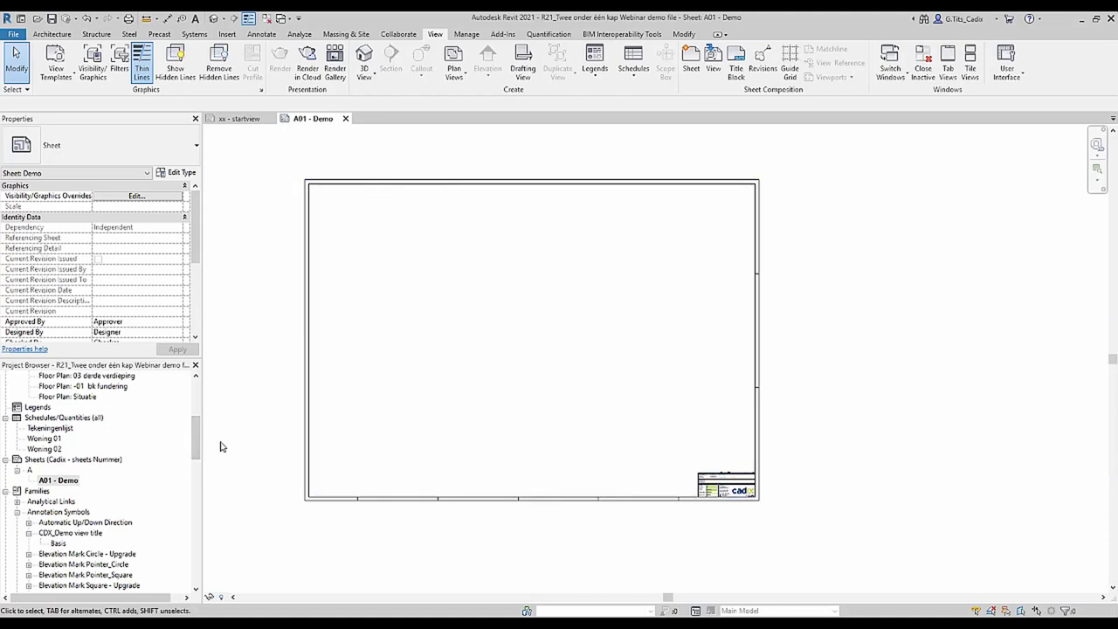
drag(197, 447, 199, 411)
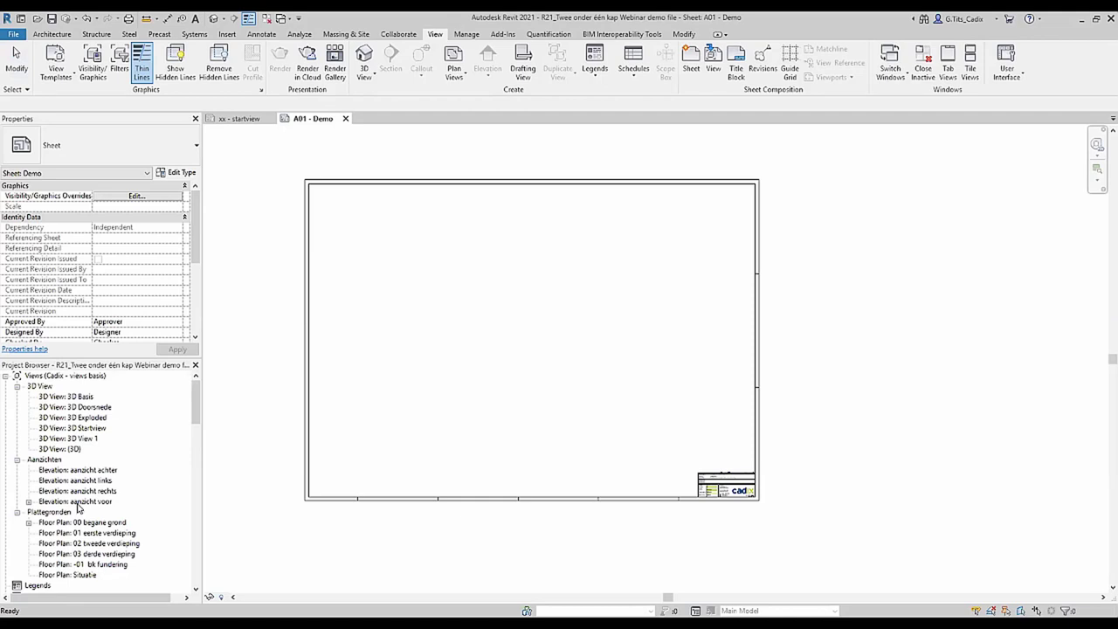
Zoom into the sheet's top-left and drag Elevation: aanzicht voor onto it.
right_click(83, 504)
mouse_move(125, 314)
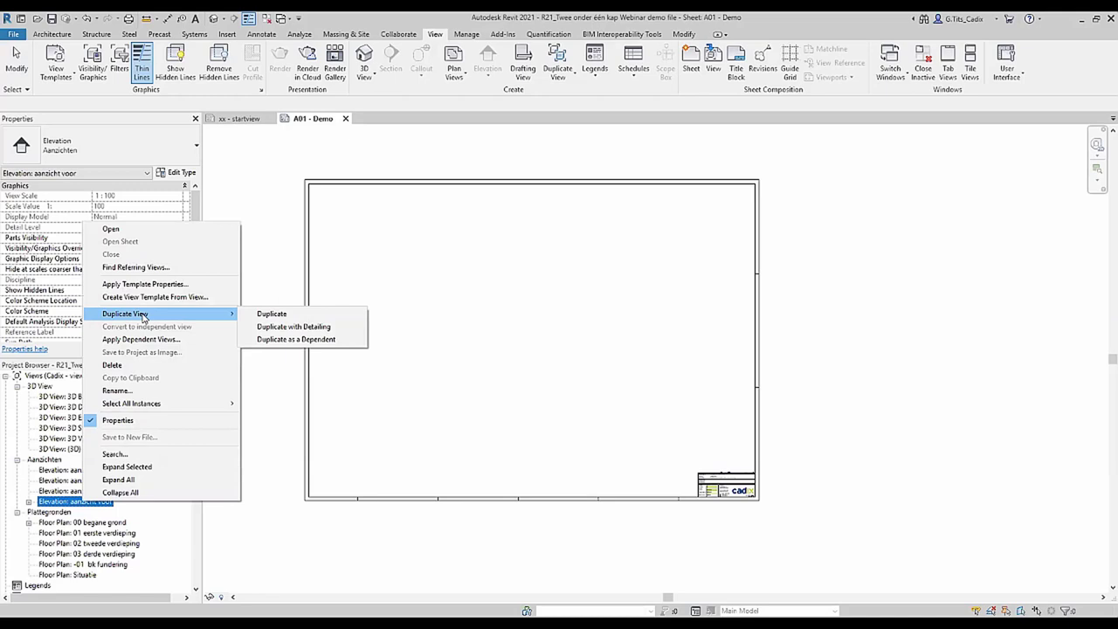
click(384, 298)
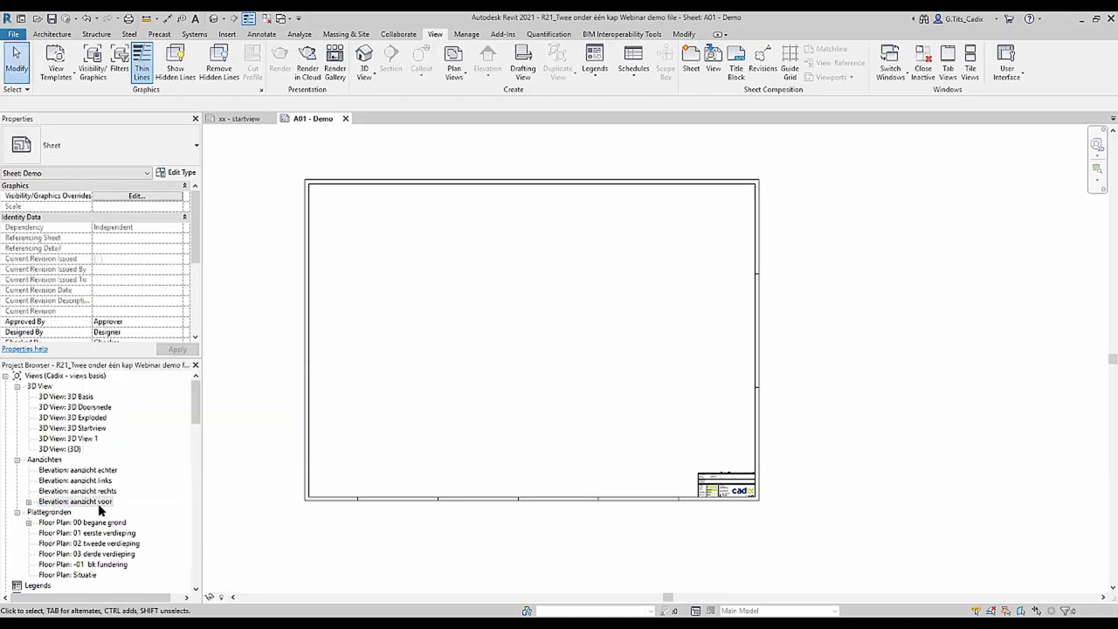
scroll(297, 238, up, 2)
middle_drag(392, 277, 376, 296)
scroll(362, 289, up, 2)
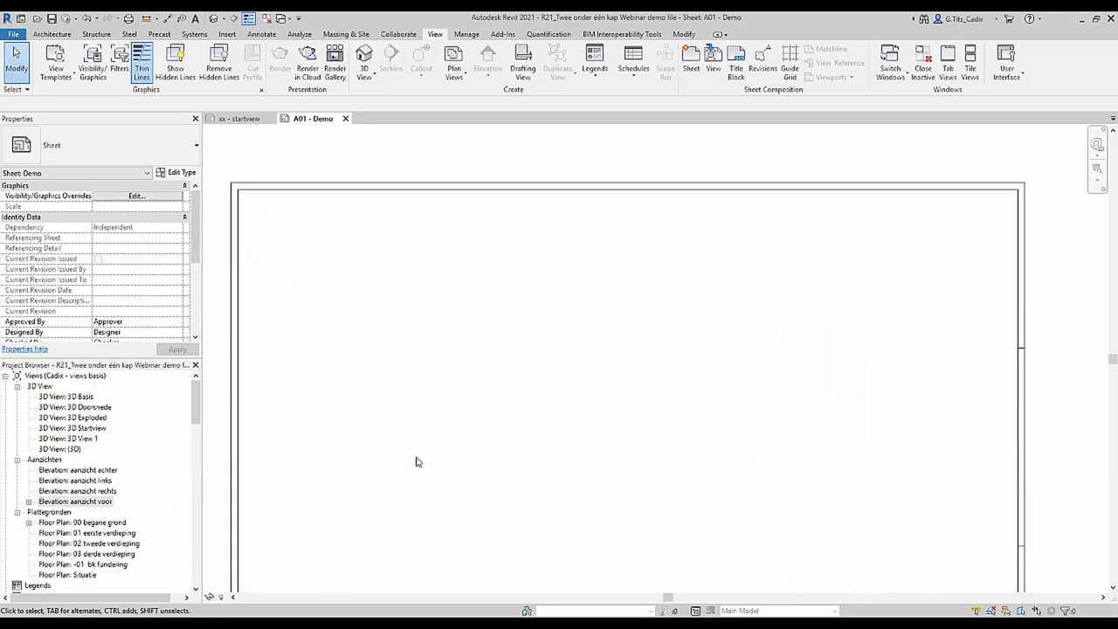
middle_drag(310, 488, 370, 479)
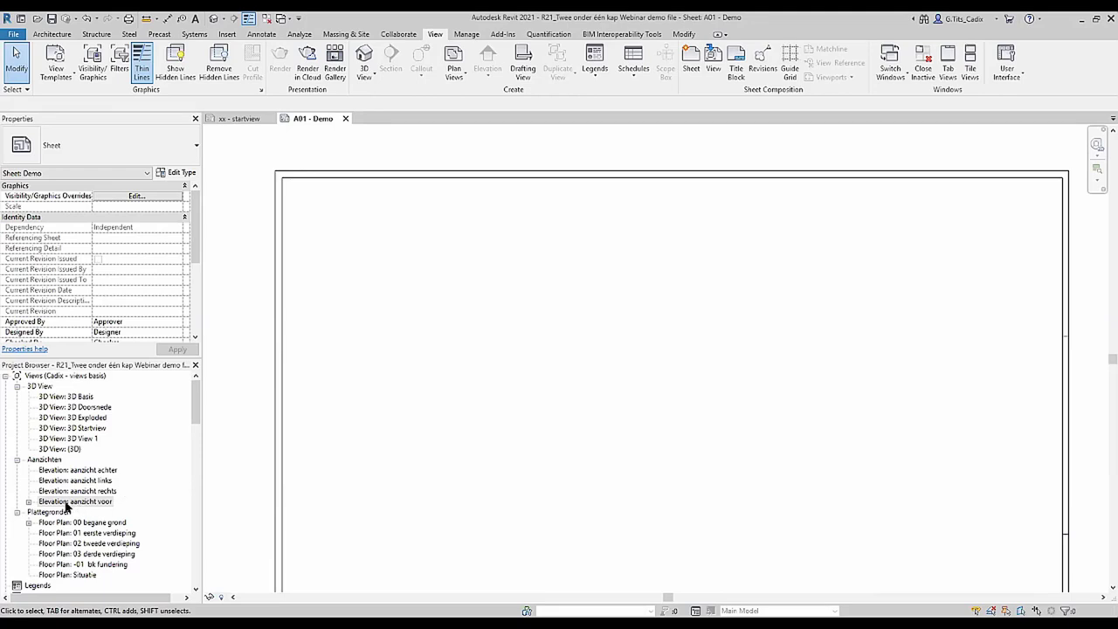
drag(65, 506, 394, 259)
Drop aanzicht voor at the top-left, then place aanzicht rechts beside it.
click(393, 252)
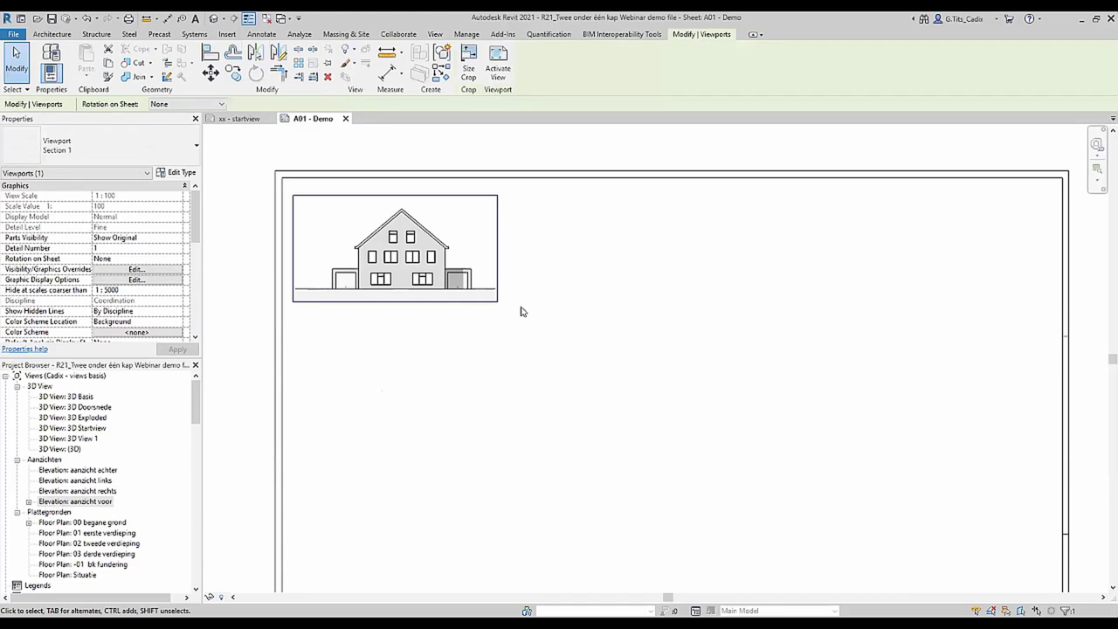
click(344, 399)
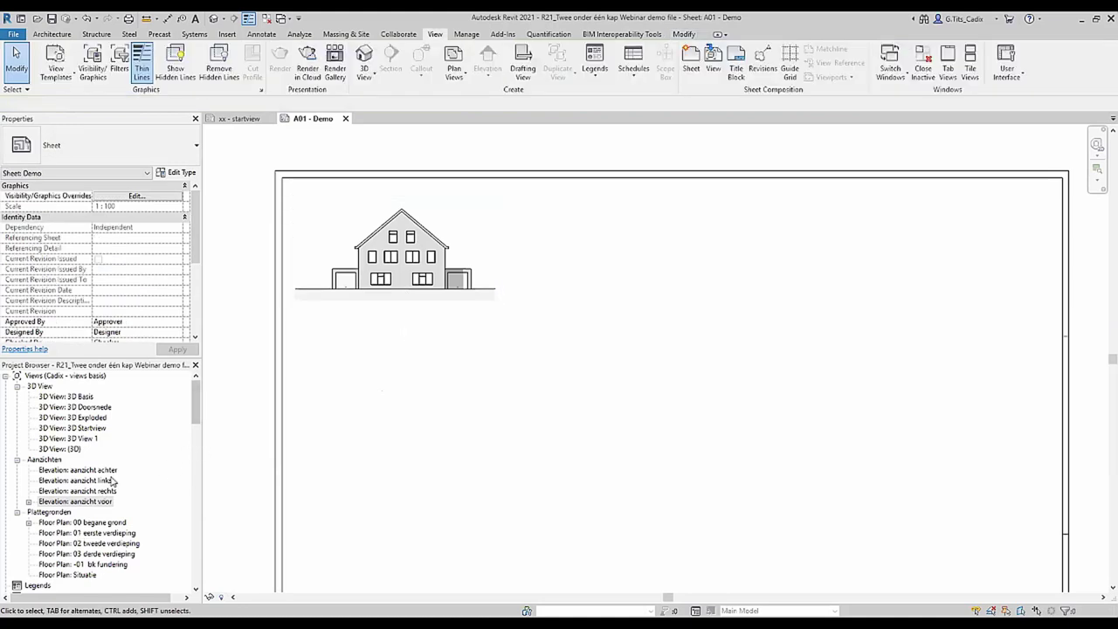
click(85, 492)
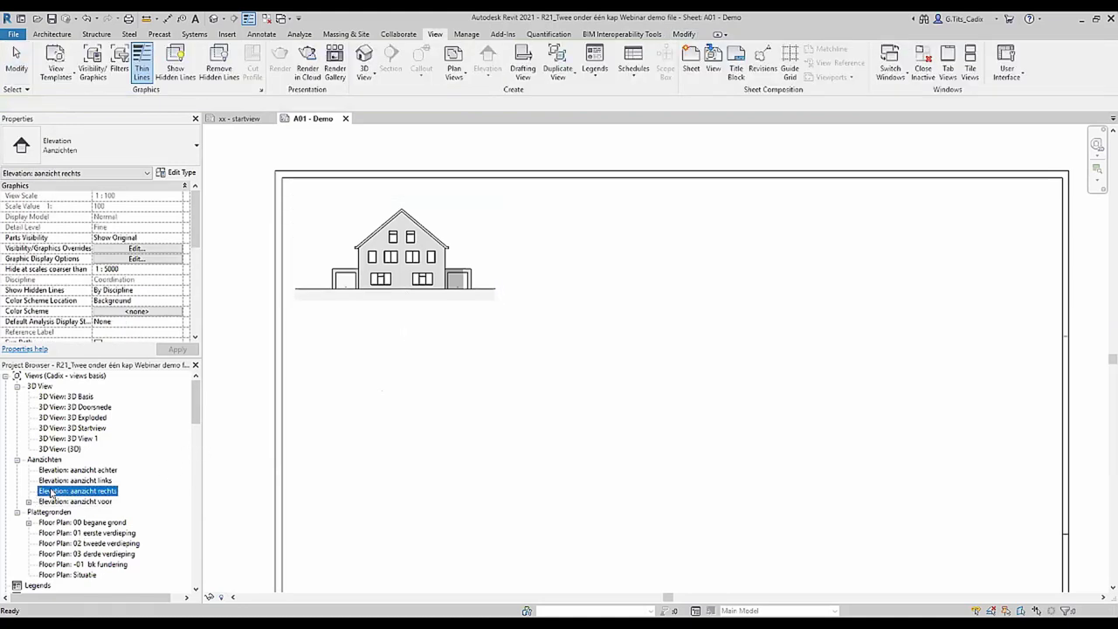
drag(51, 494, 600, 262)
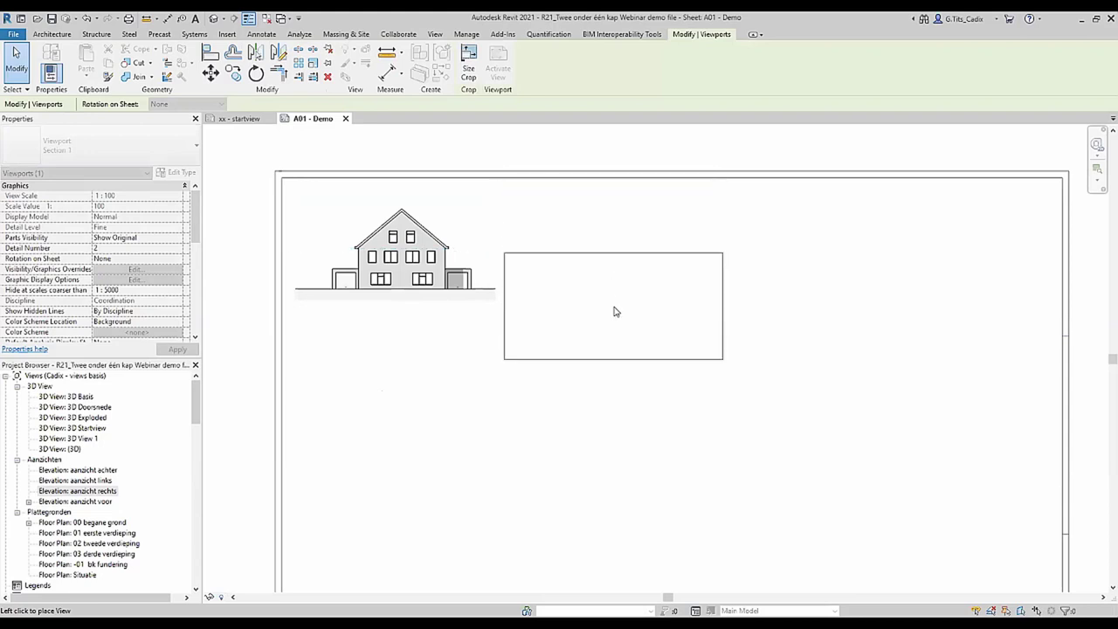
click(610, 253)
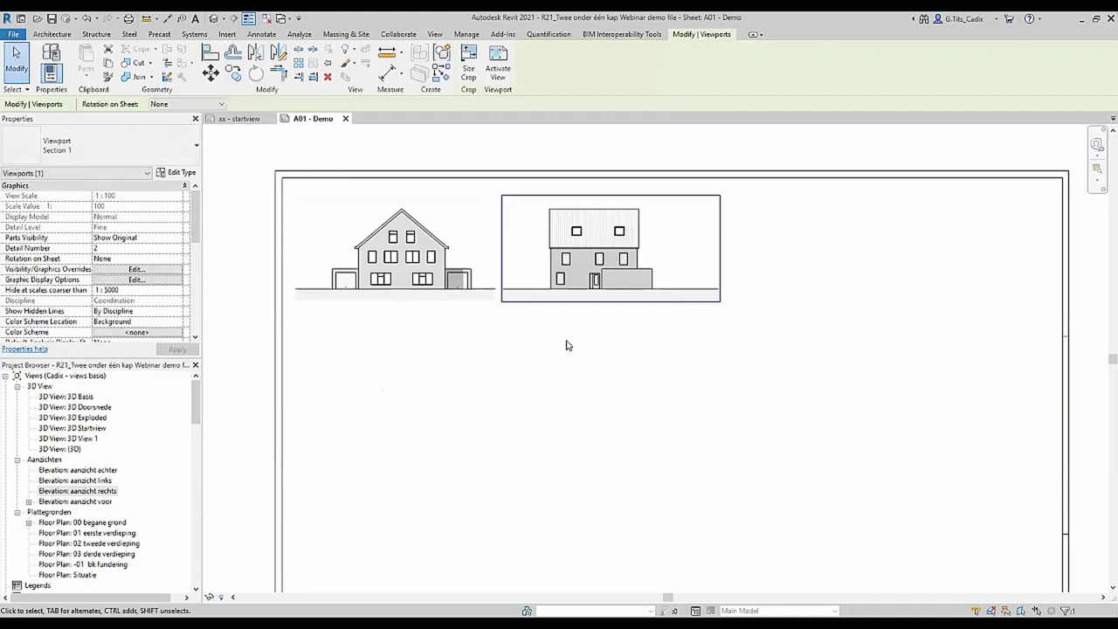
click(528, 380)
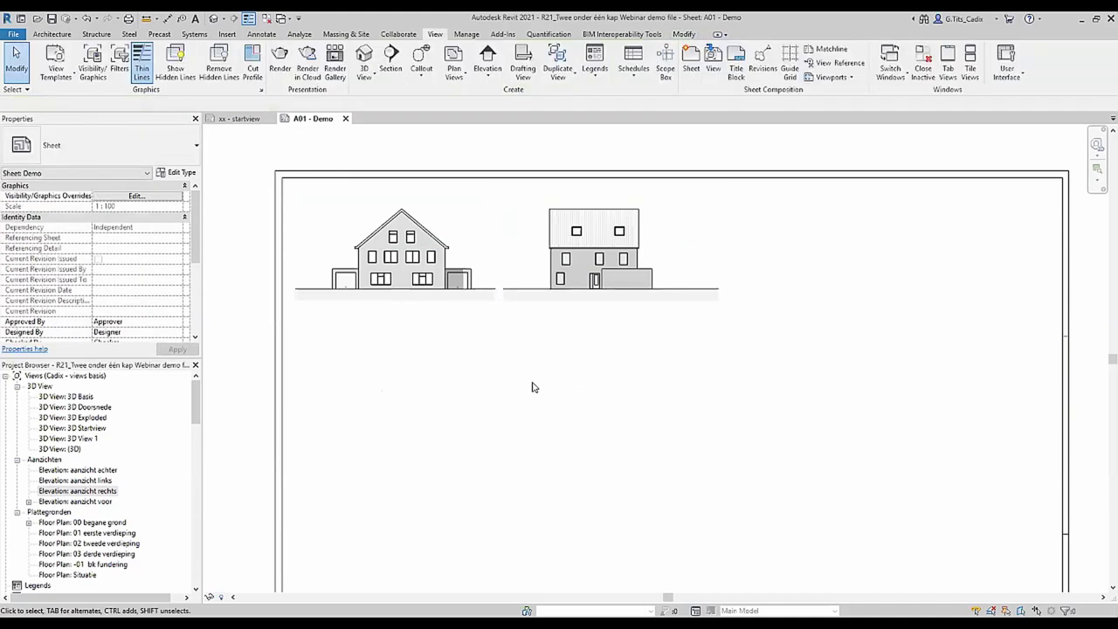
scroll(441, 321, up, 2)
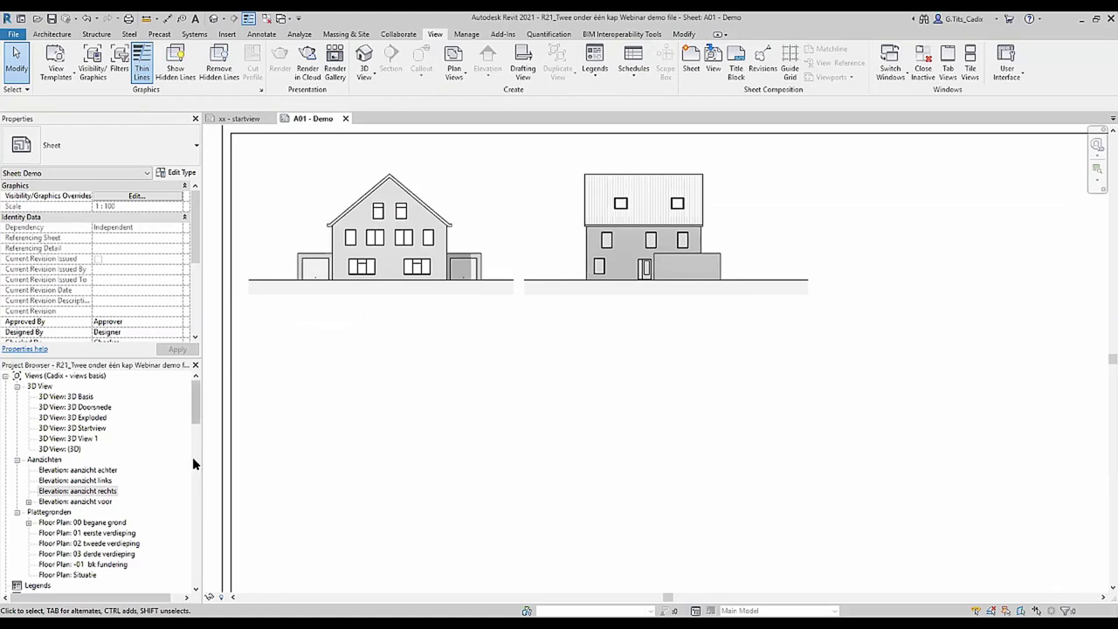
mouse_move(195, 402)
mouse_down()
mouse_move(208, 497)
mouse_move(209, 442)
mouse_up()
click(54, 480)
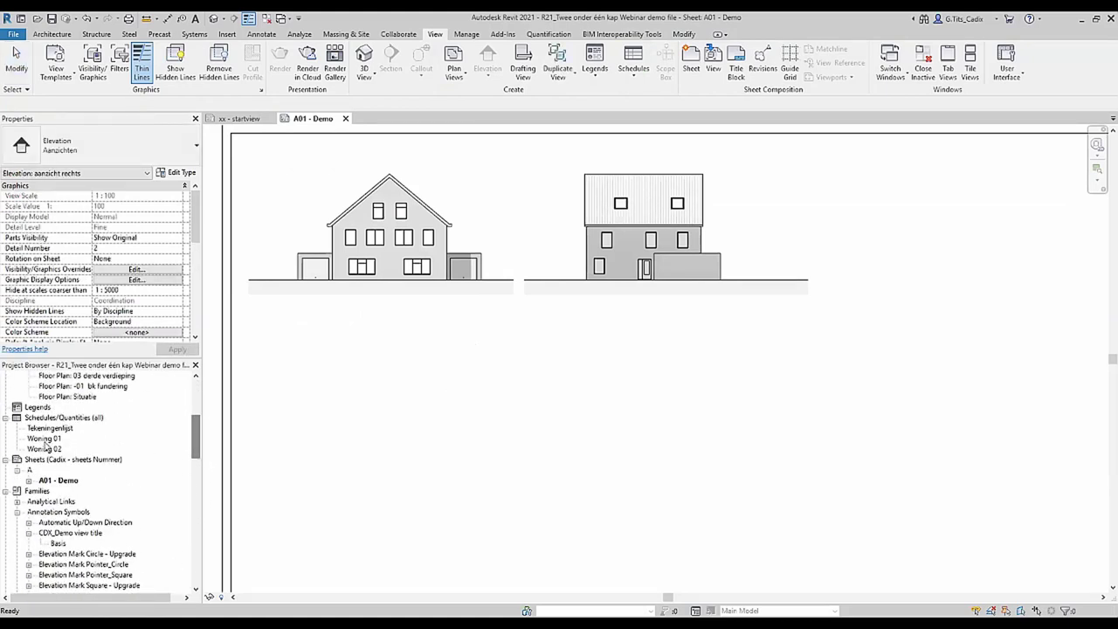
right_click(60, 482)
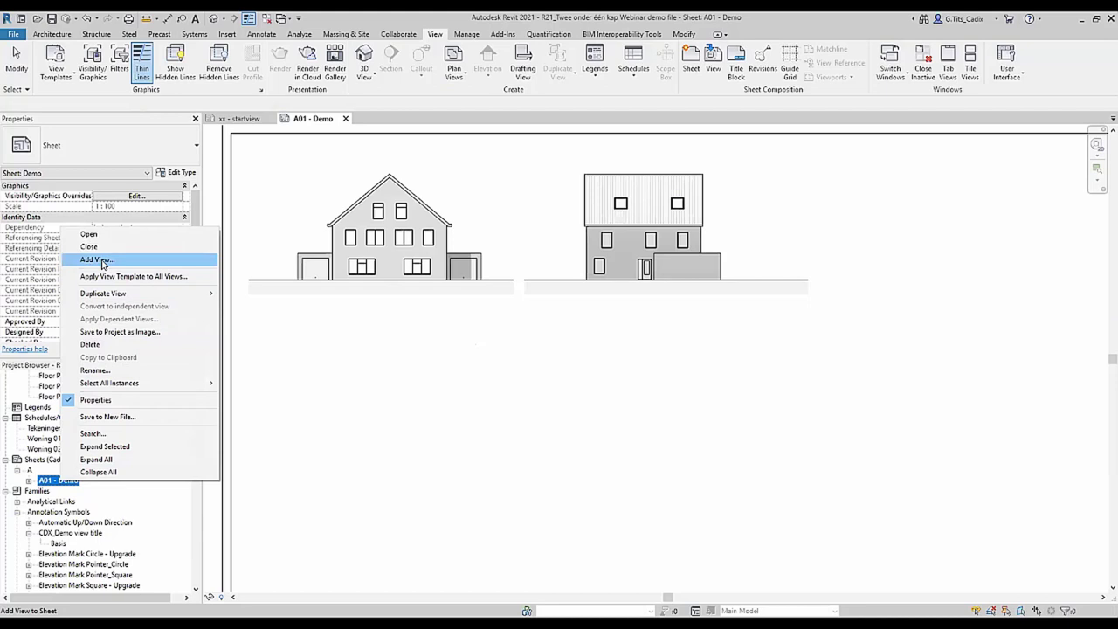
click(102, 262)
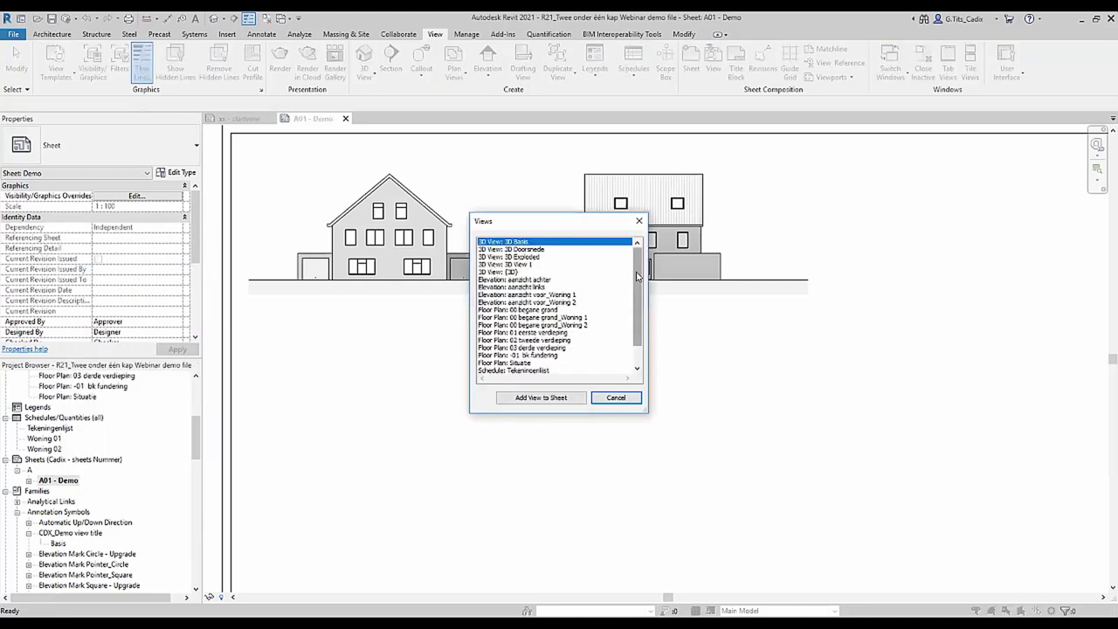
scroll(627, 284, down, 1)
scroll(628, 290, down, 1)
scroll(629, 294, up, 2)
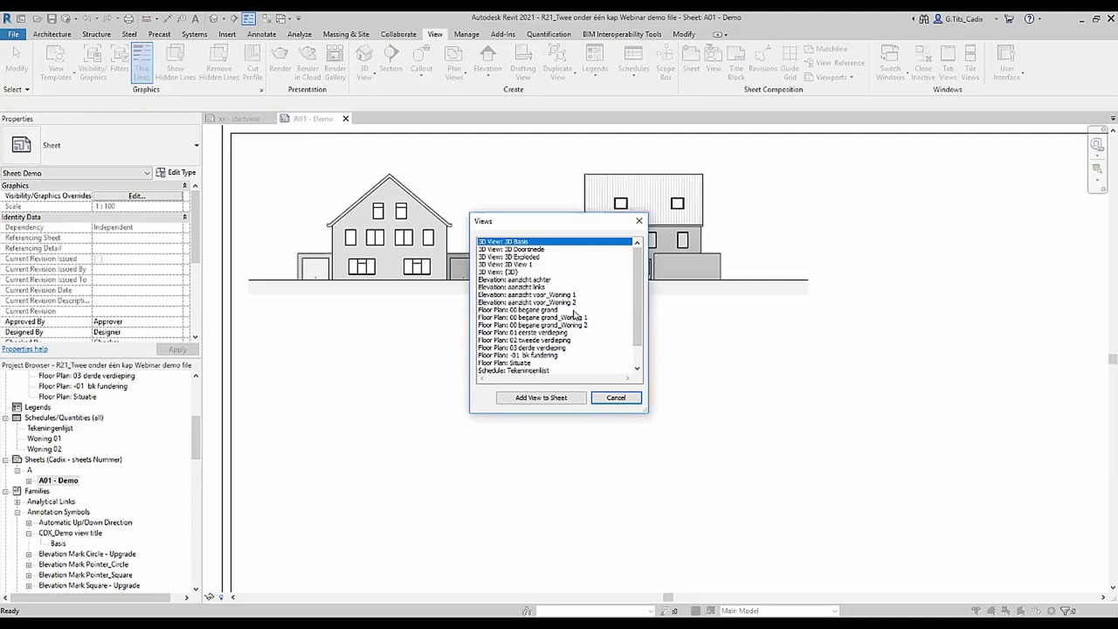
click(536, 280)
click(548, 399)
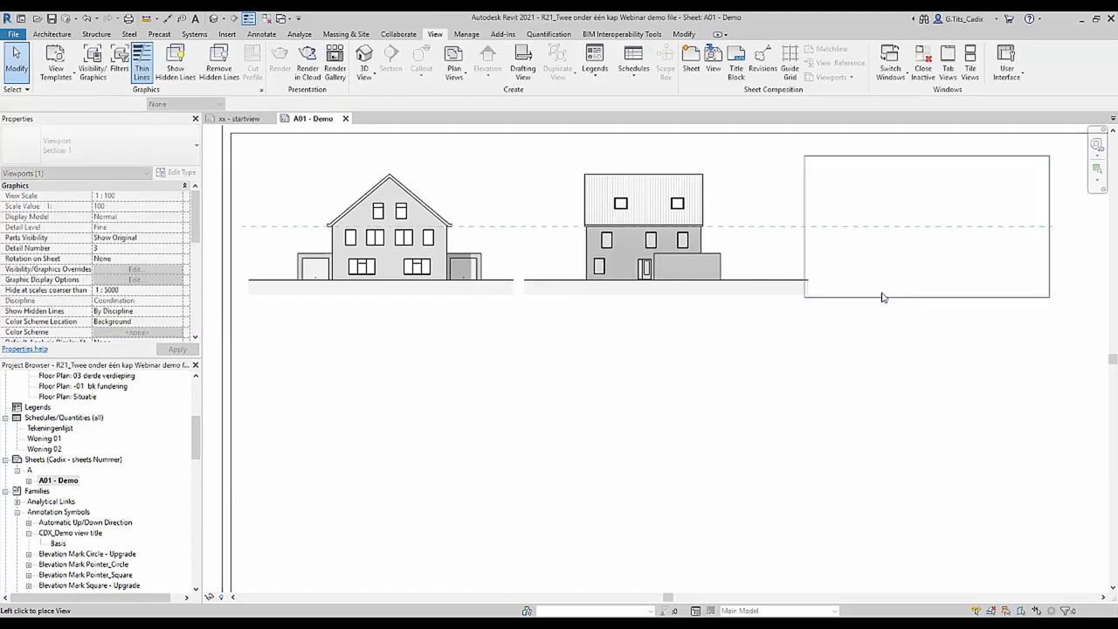
click(882, 296)
scroll(786, 387, down, 2)
scroll(755, 398, up, 1)
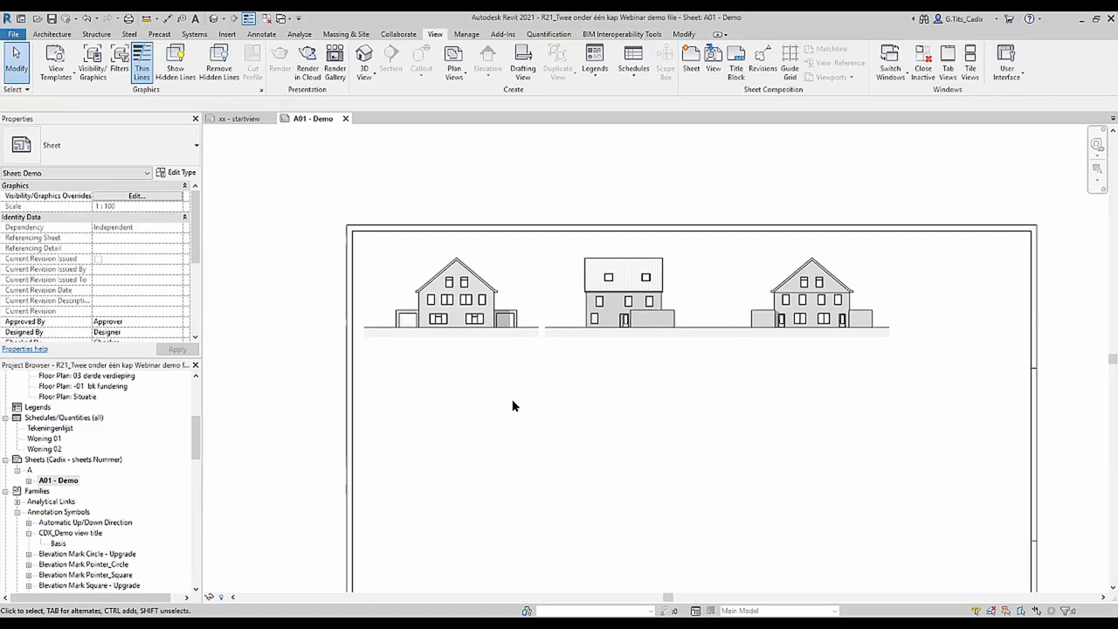
Move the left elevation viewport with MV from the hatch corner so its ground line levels up.
click(399, 327)
scroll(389, 326, up, 5)
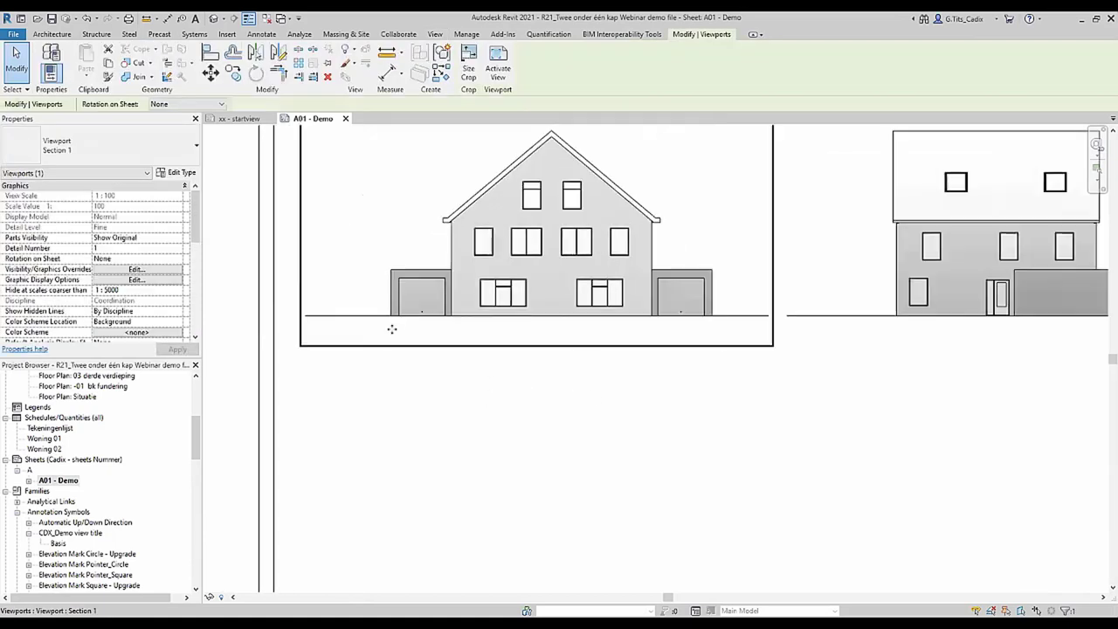
scroll(331, 317, up, 2)
scroll(443, 344, up, 2)
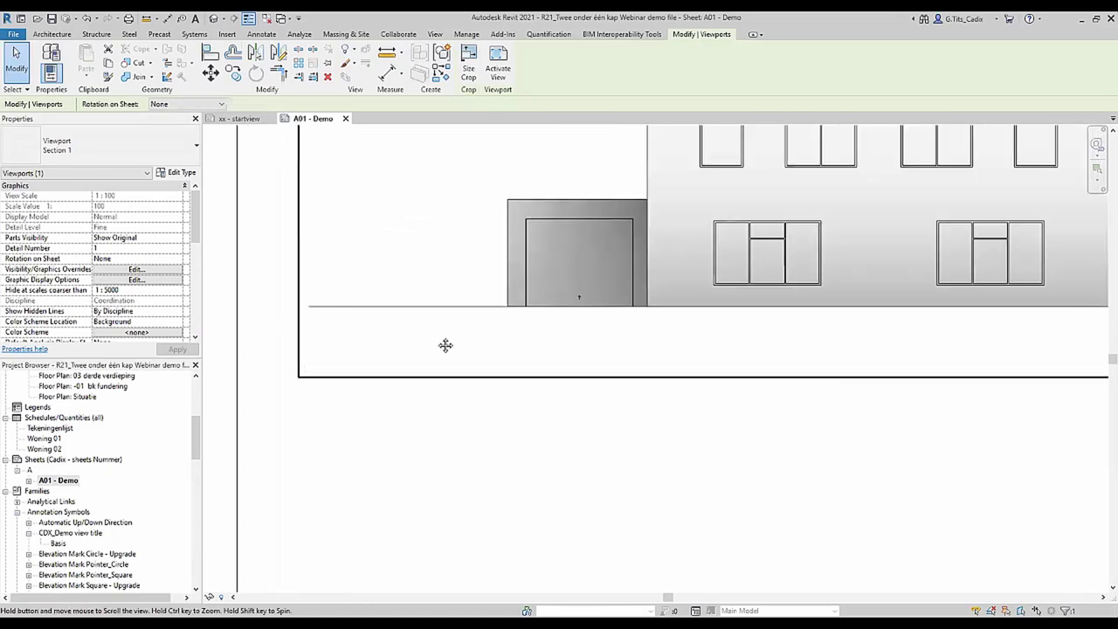
scroll(475, 332, up, 2)
key(m)
key(v)
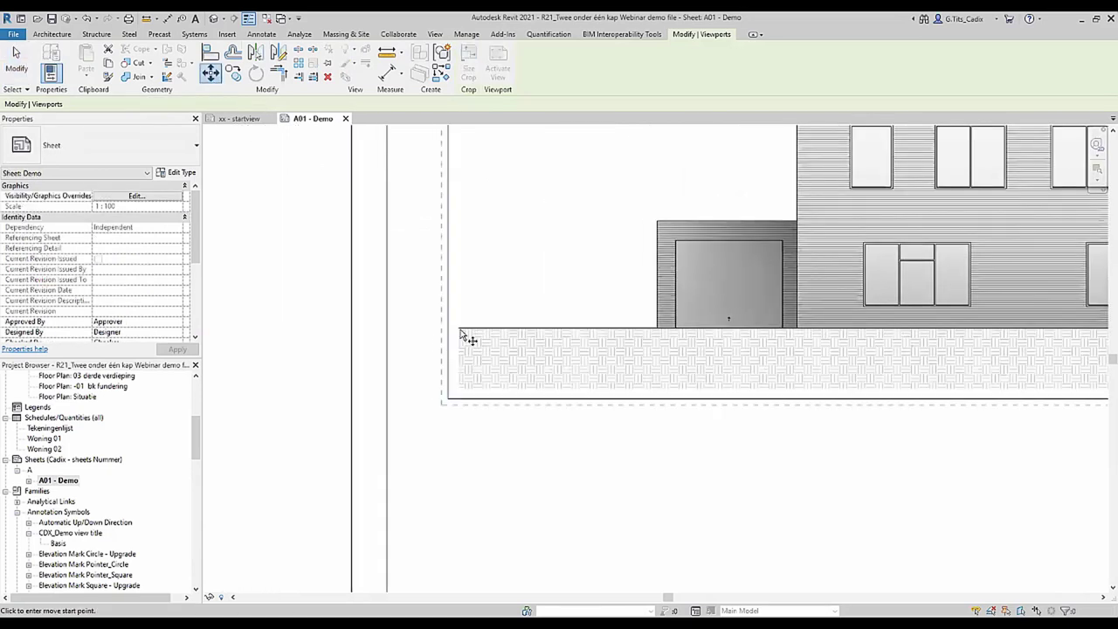
scroll(464, 332, up, 2)
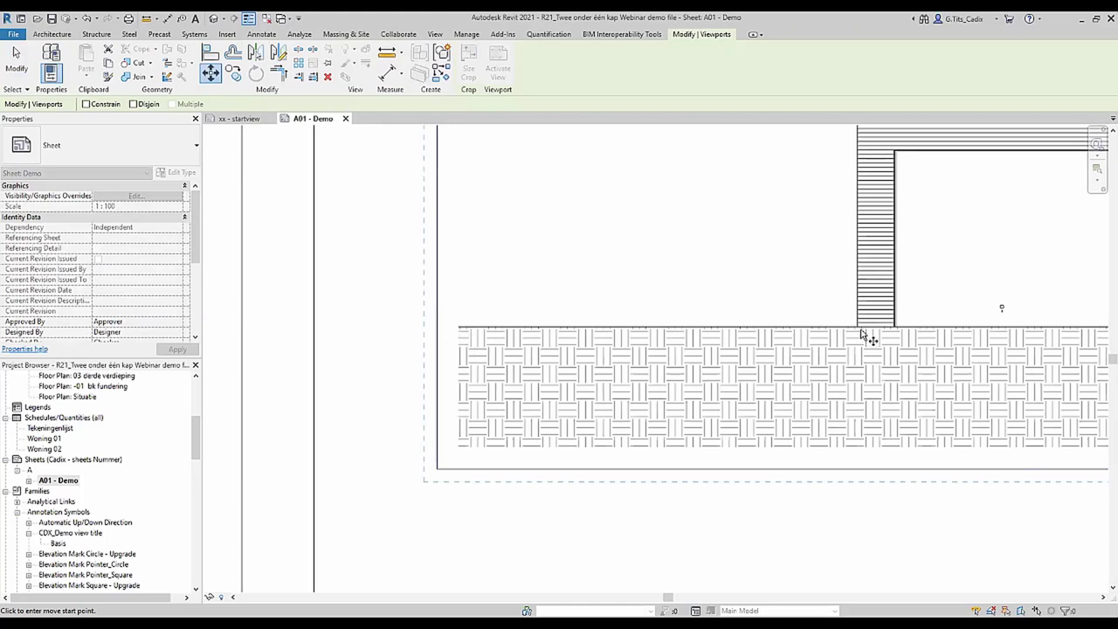
scroll(857, 330, down, 2)
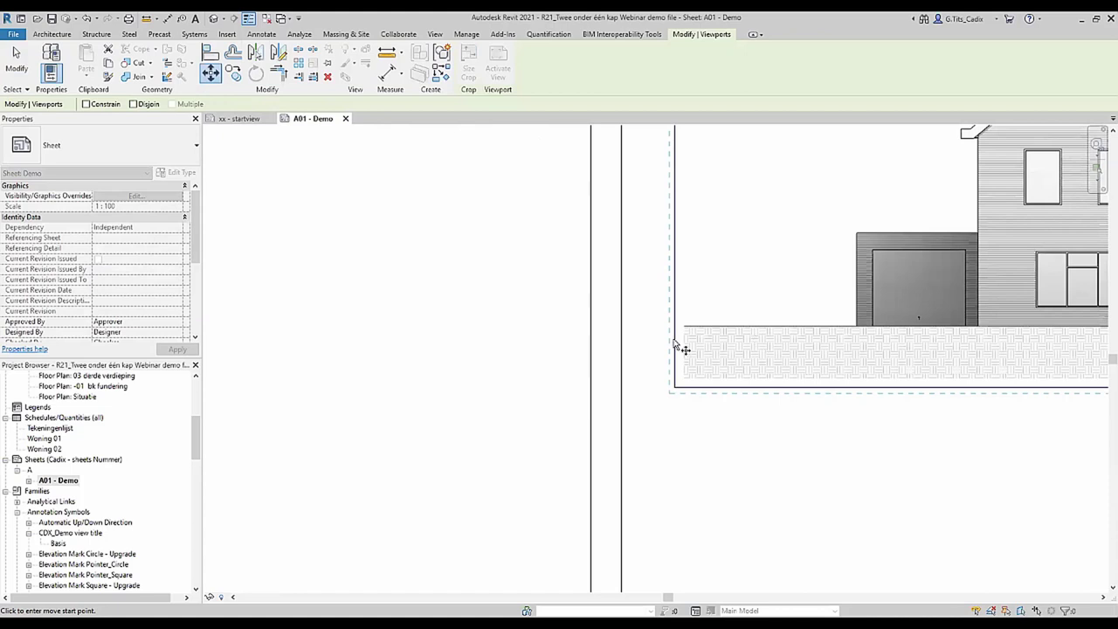
scroll(686, 334, up, 2)
scroll(683, 320, up, 1)
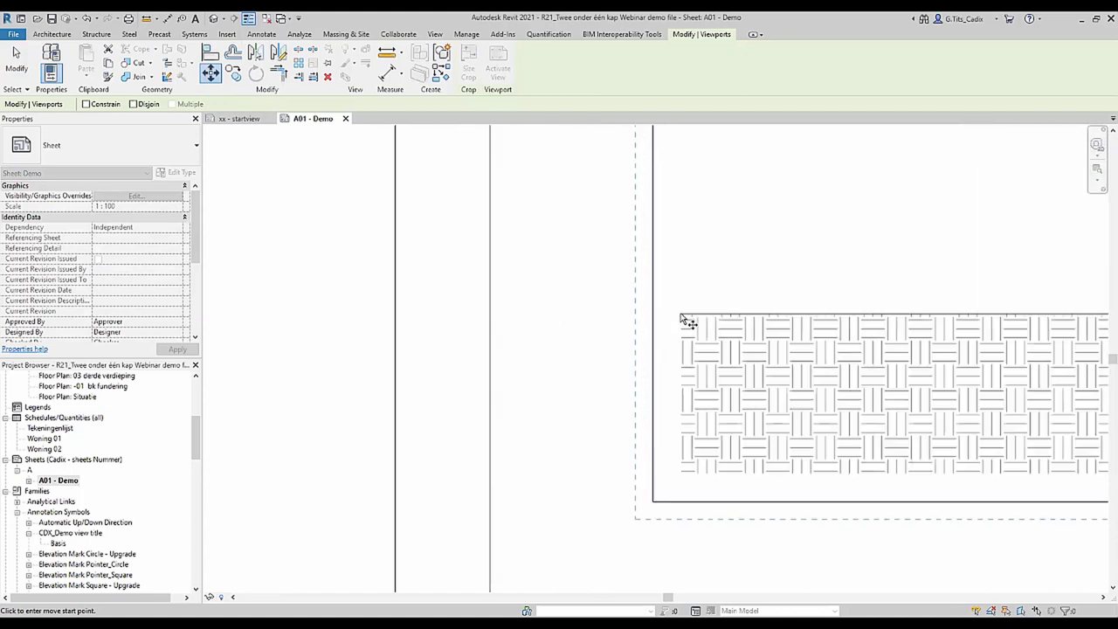
scroll(683, 320, up, 1)
scroll(683, 319, up, 1)
click(682, 314)
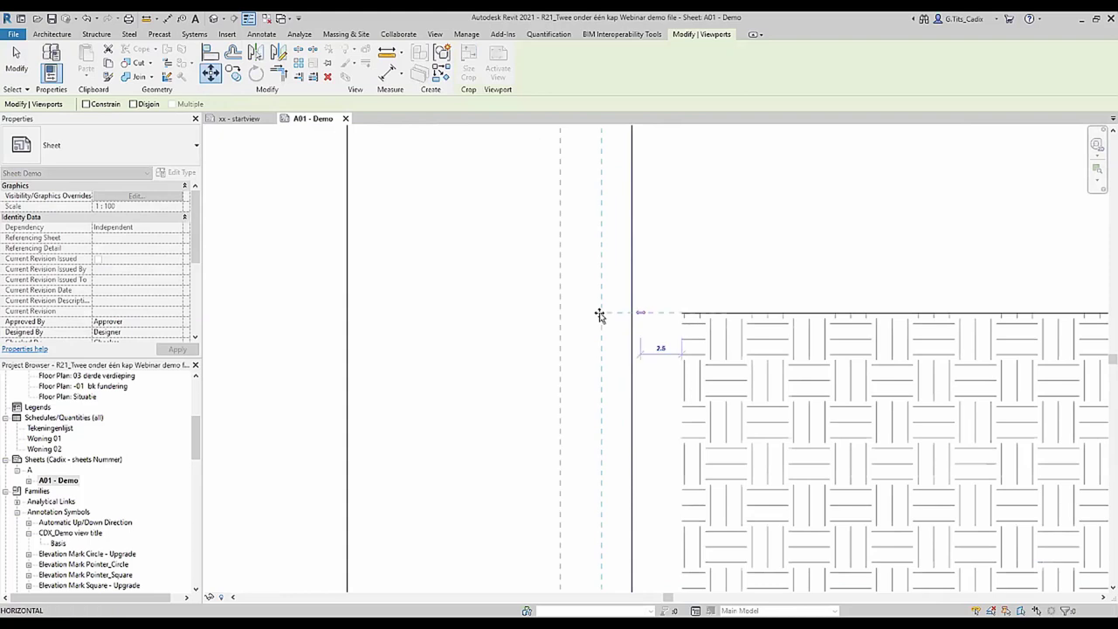
click(348, 316)
scroll(357, 320, down, 1)
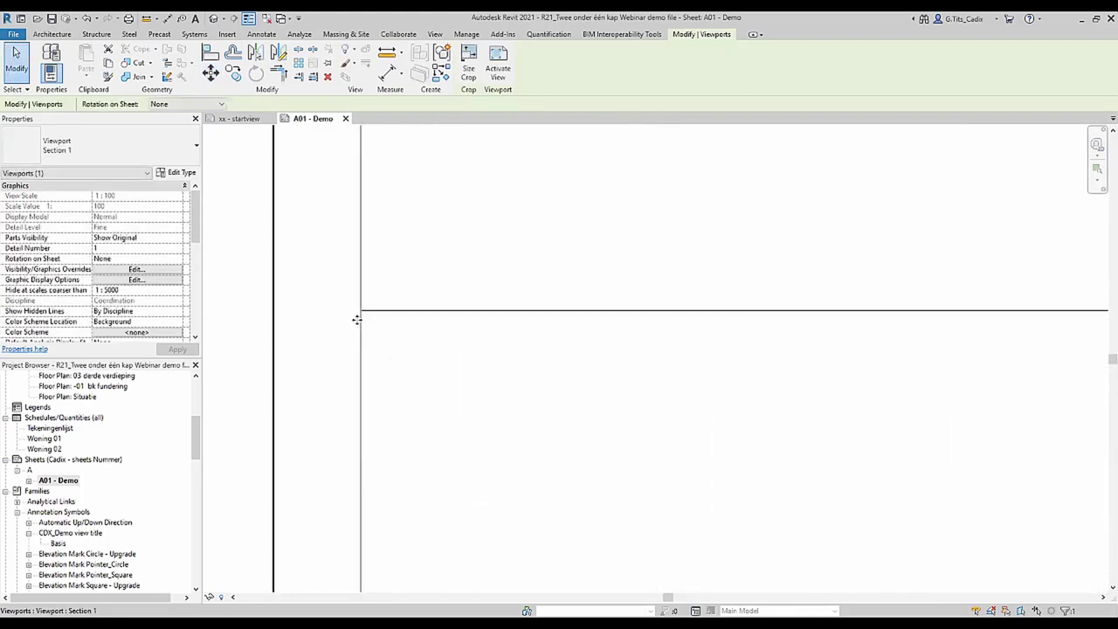
scroll(356, 319, down, 2)
scroll(356, 319, down, 1)
scroll(356, 319, down, 1)
key(Escape)
Shift the right elevation viewport left so it lines up with the others.
drag(956, 307, 920, 307)
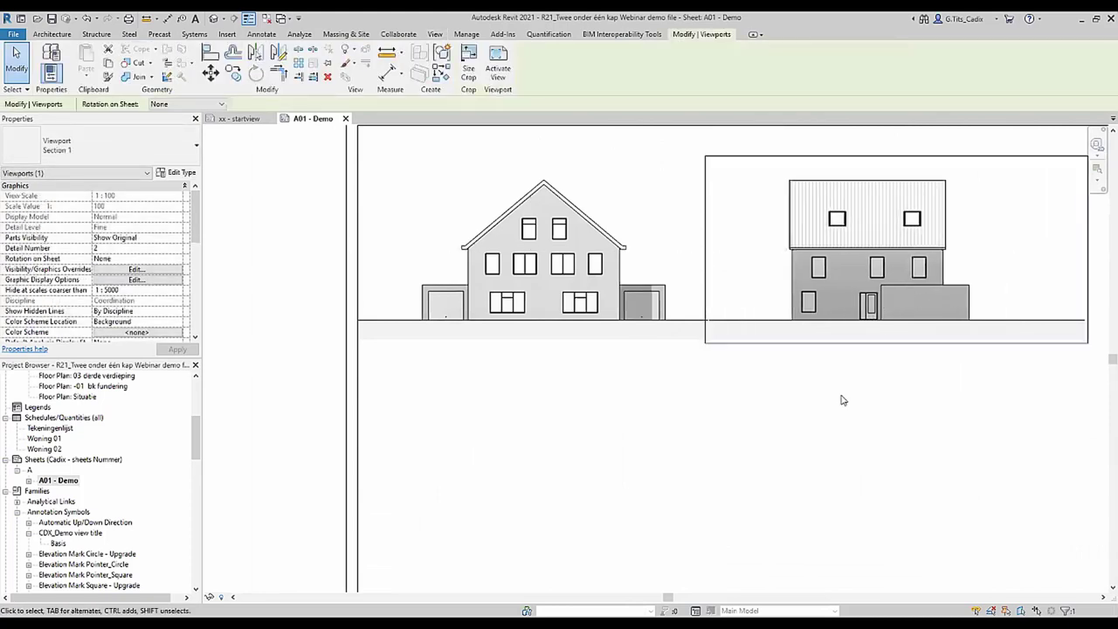
middle_drag(859, 440, 707, 432)
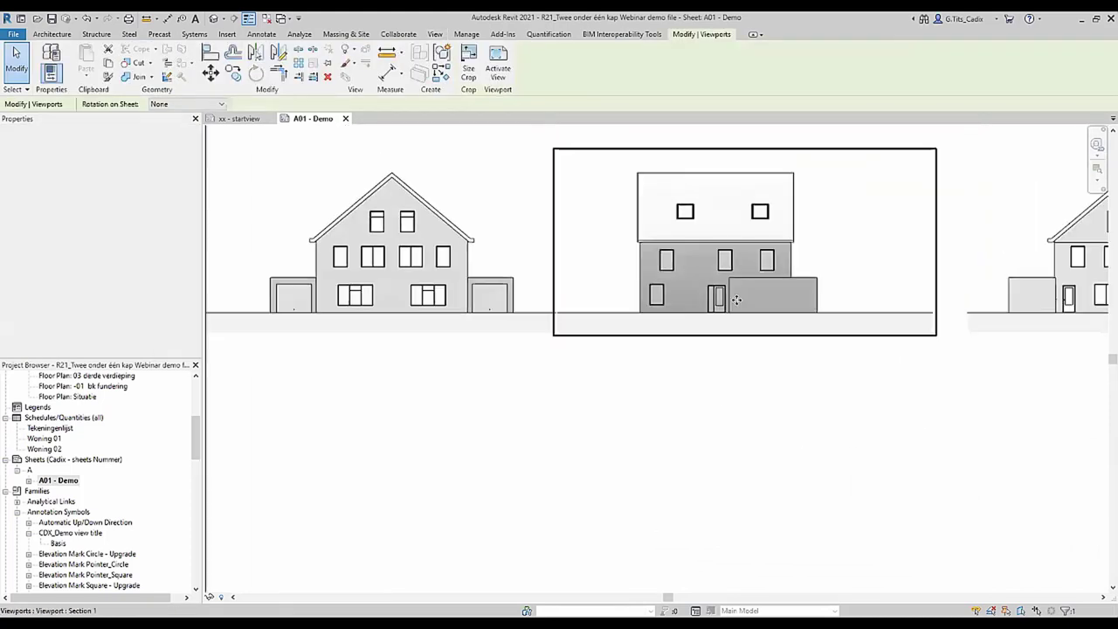
mouse_move(744, 259)
mouse_down()
mouse_move(805, 261)
mouse_move(729, 260)
mouse_up()
key(Escape)
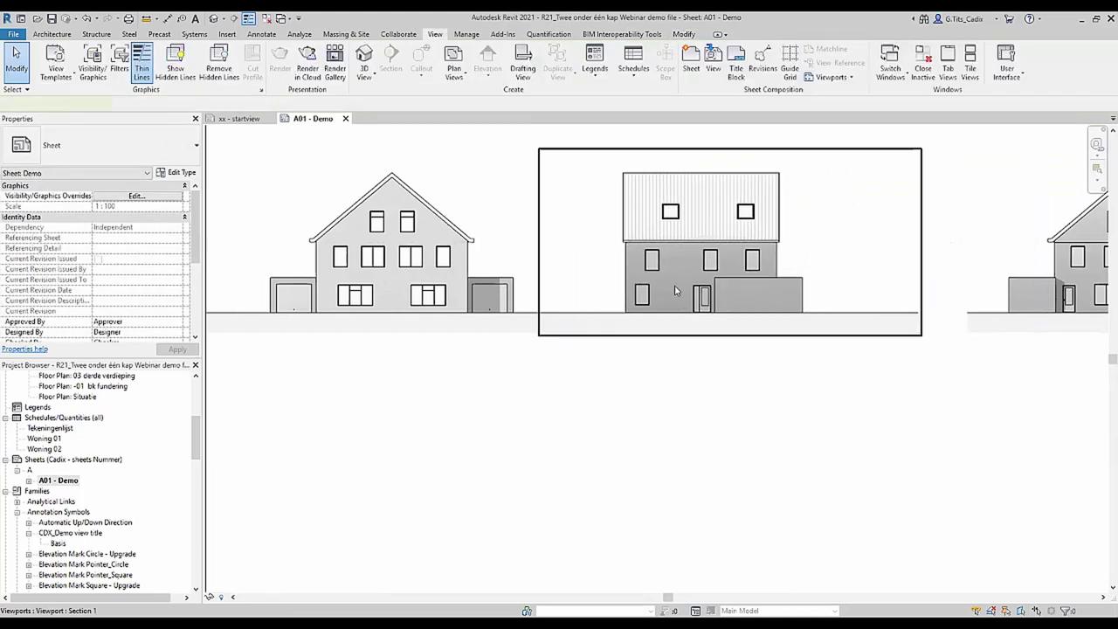
Nudge the middle elevation viewport into alignment and check the right one against it.
drag(674, 291, 675, 287)
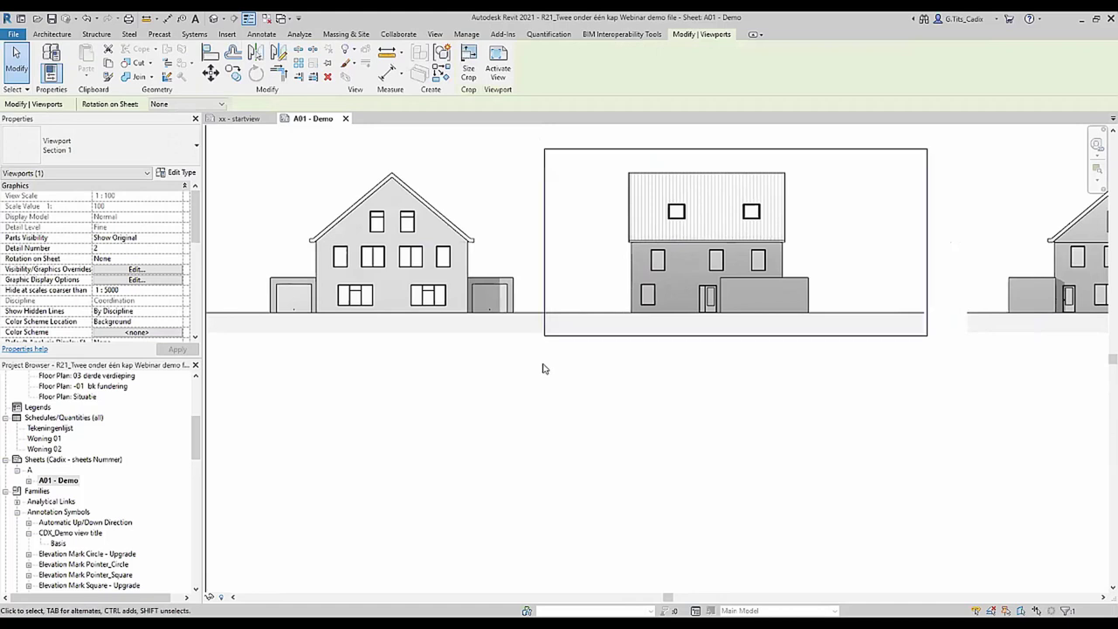
scroll(545, 367, up, 1)
scroll(602, 367, down, 3)
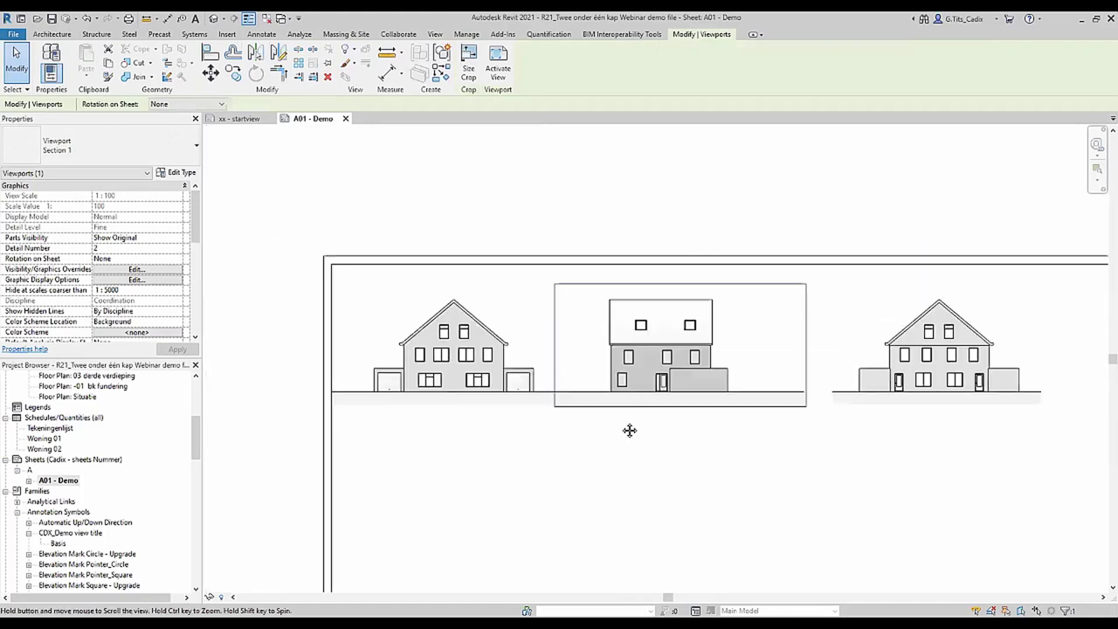
click(561, 457)
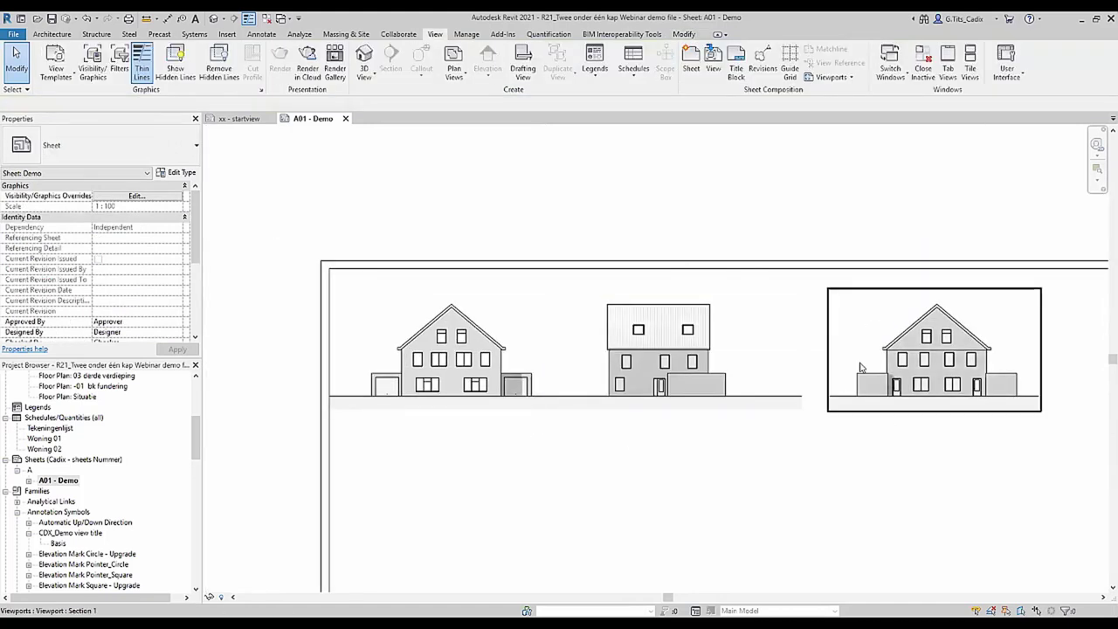
middle_drag(844, 371, 705, 369)
click(783, 371)
scroll(689, 350, up, 3)
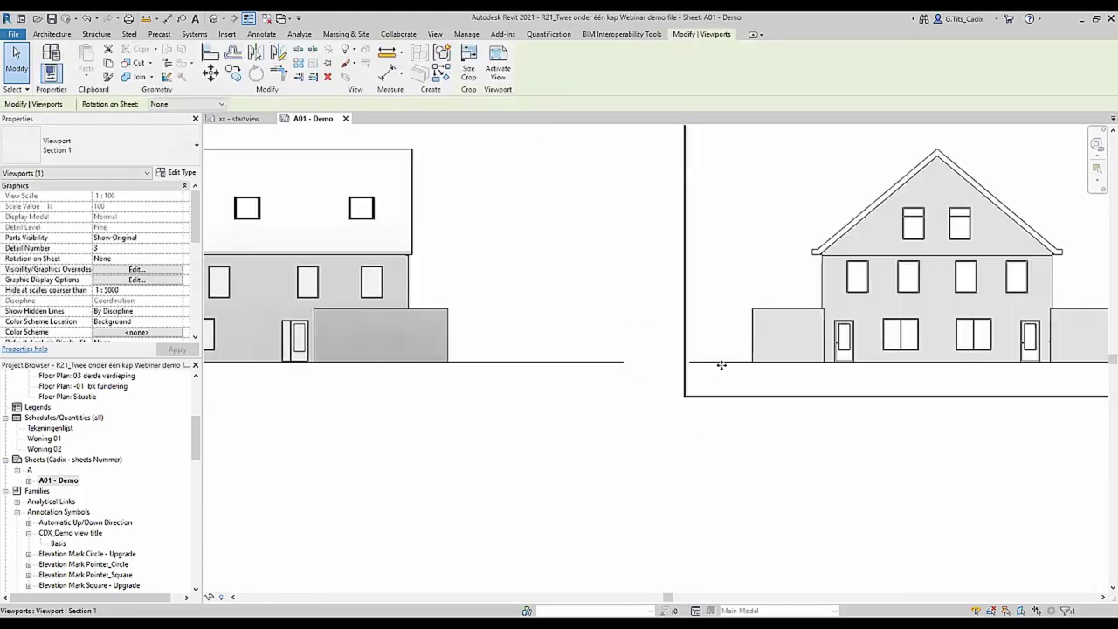
click(642, 483)
scroll(627, 481, down, 3)
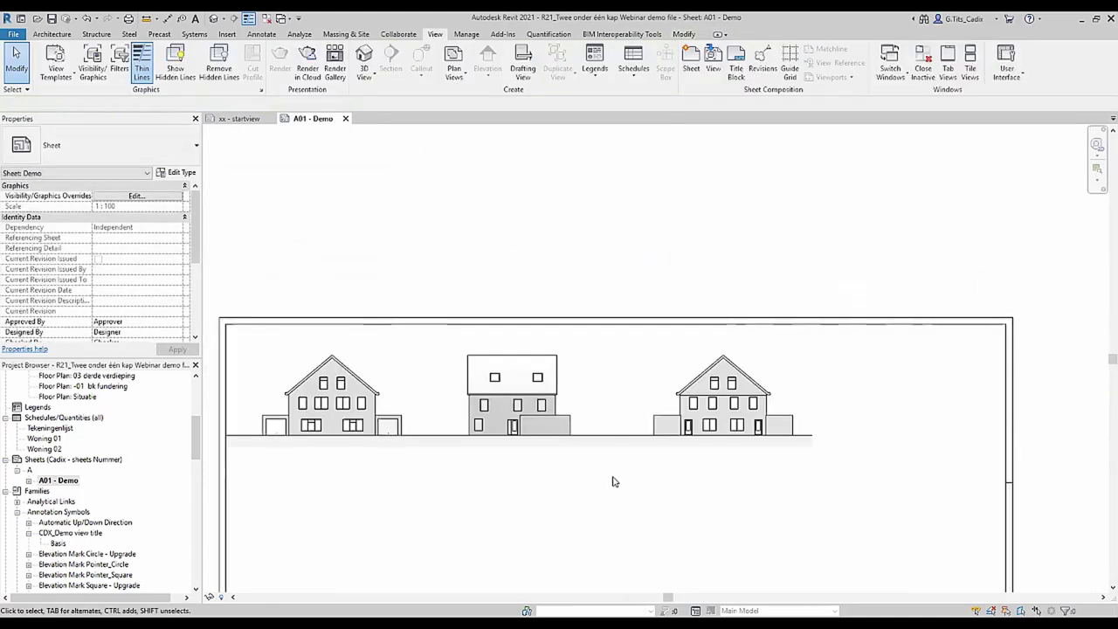
scroll(701, 484, up, 1)
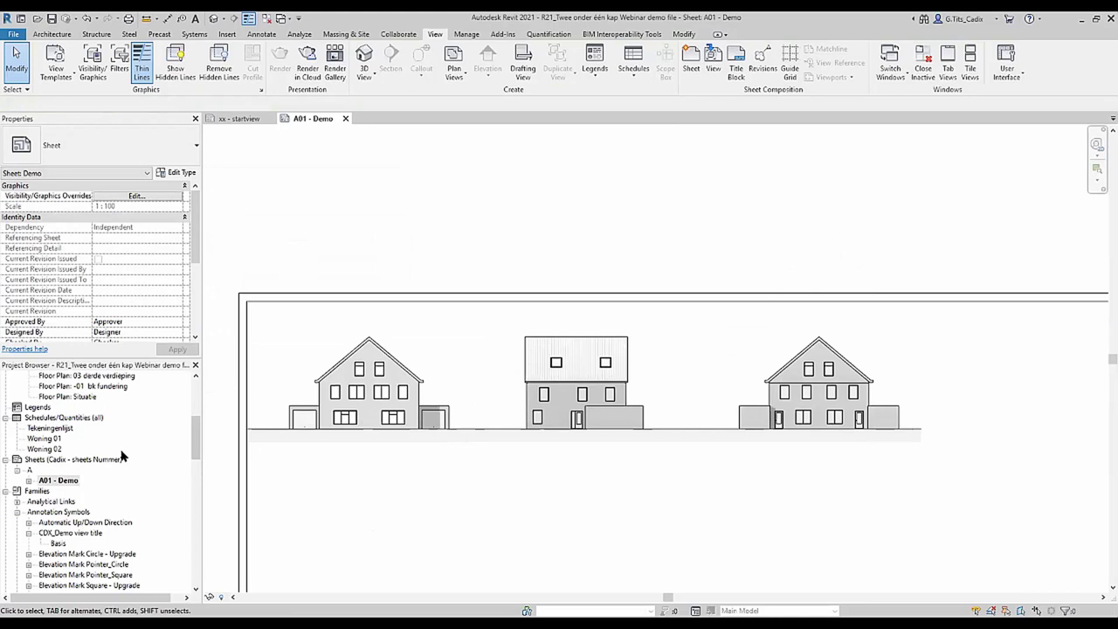
scroll(122, 458, up, 4)
scroll(122, 458, up, 2)
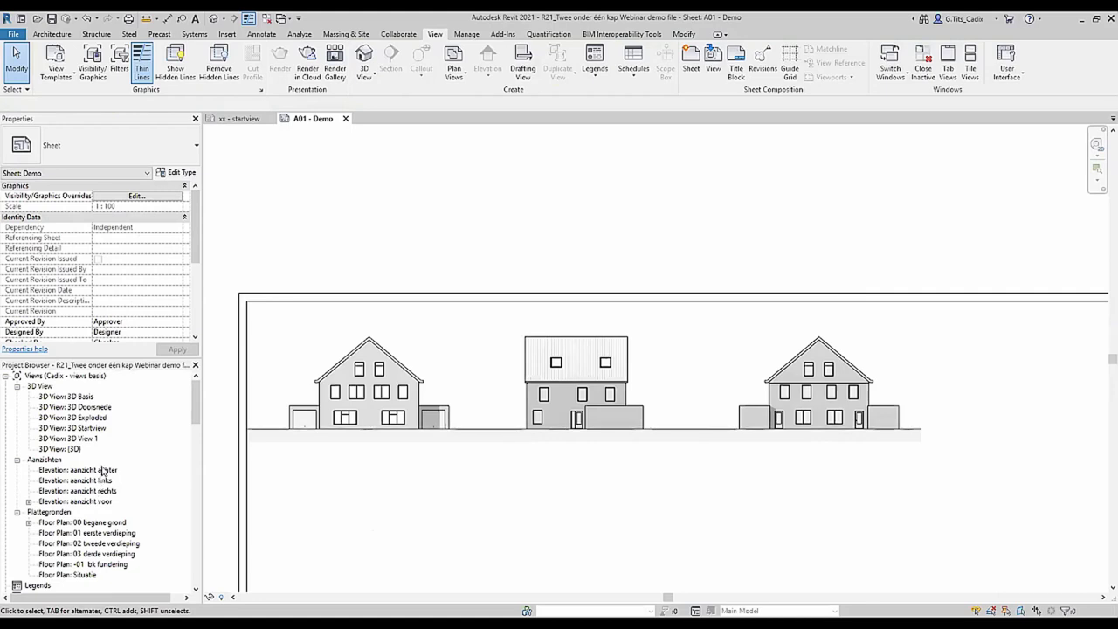
double_click(103, 470)
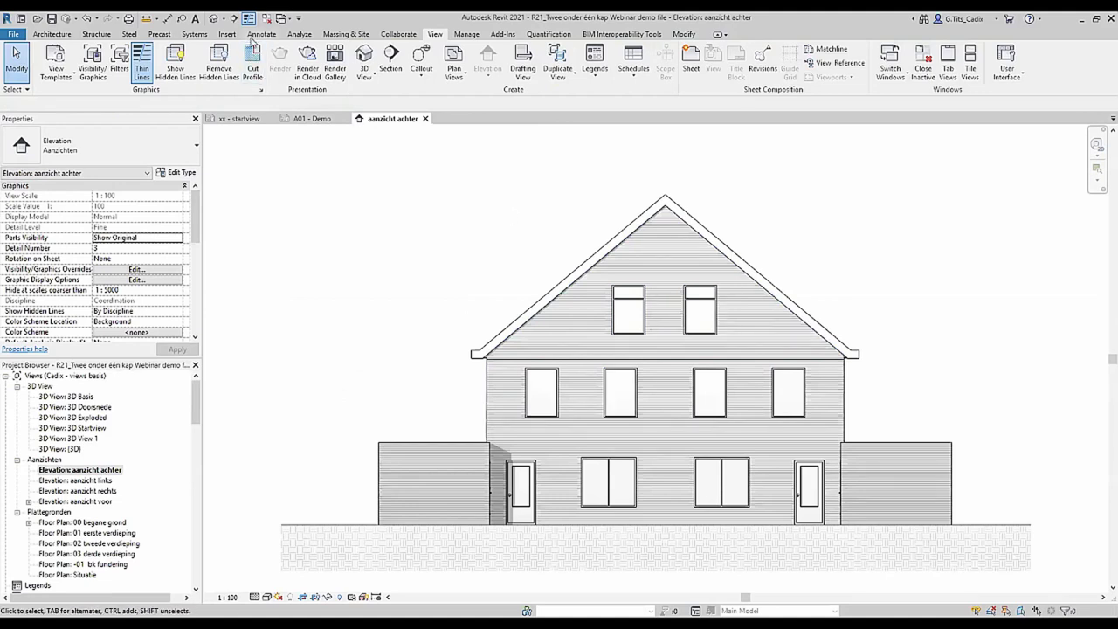
click(259, 34)
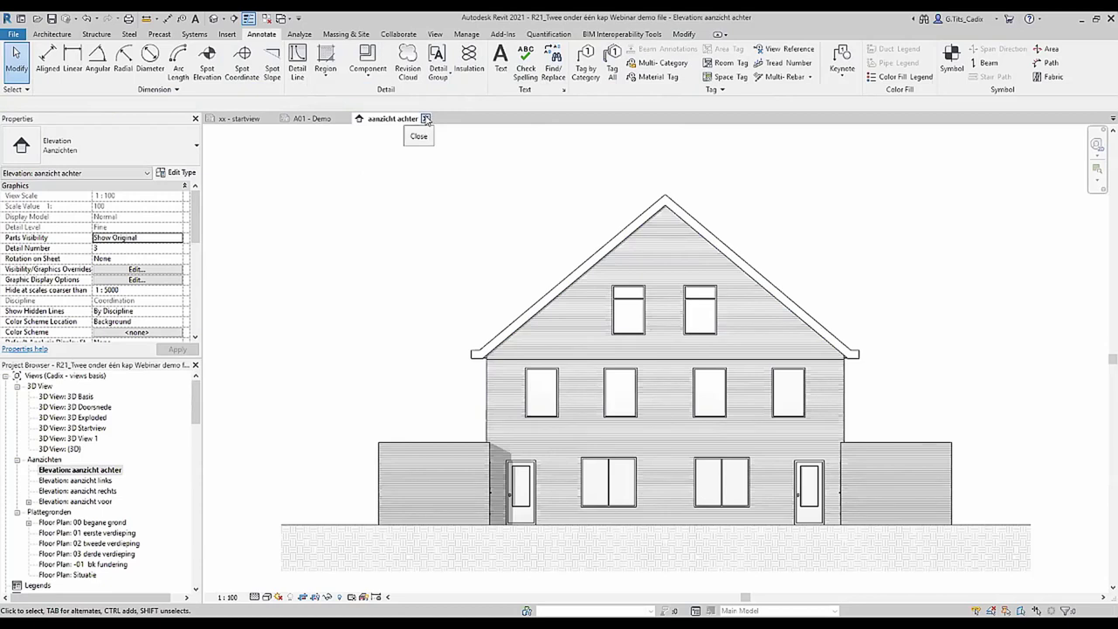
click(427, 119)
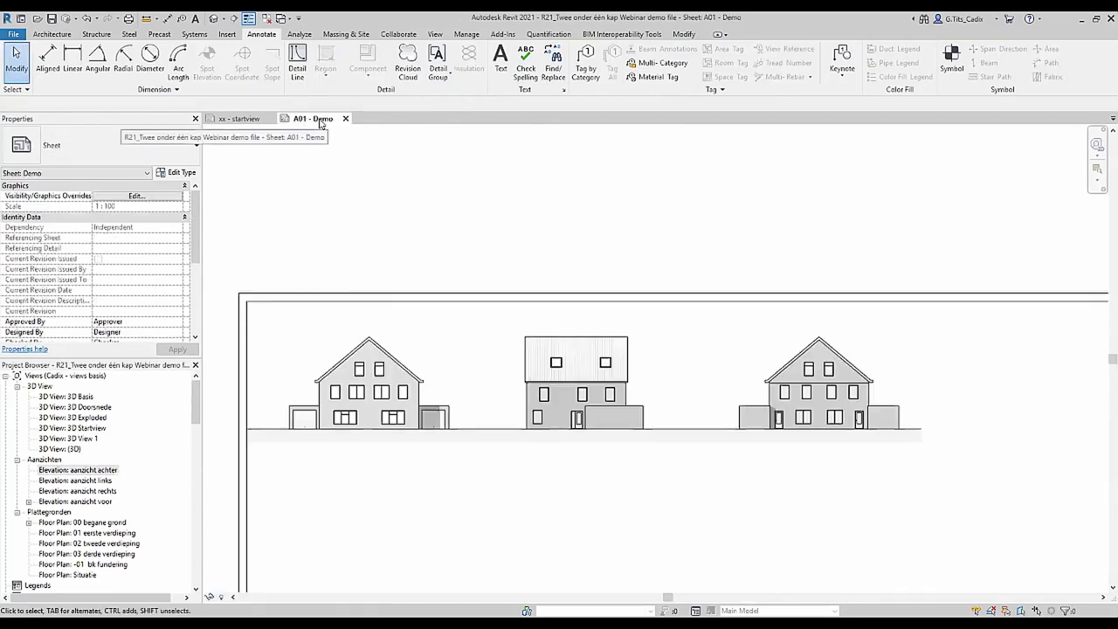
Activate the right (rear) elevation viewport, shift its framing, then deactivate it.
middle_drag(759, 448, 644, 345)
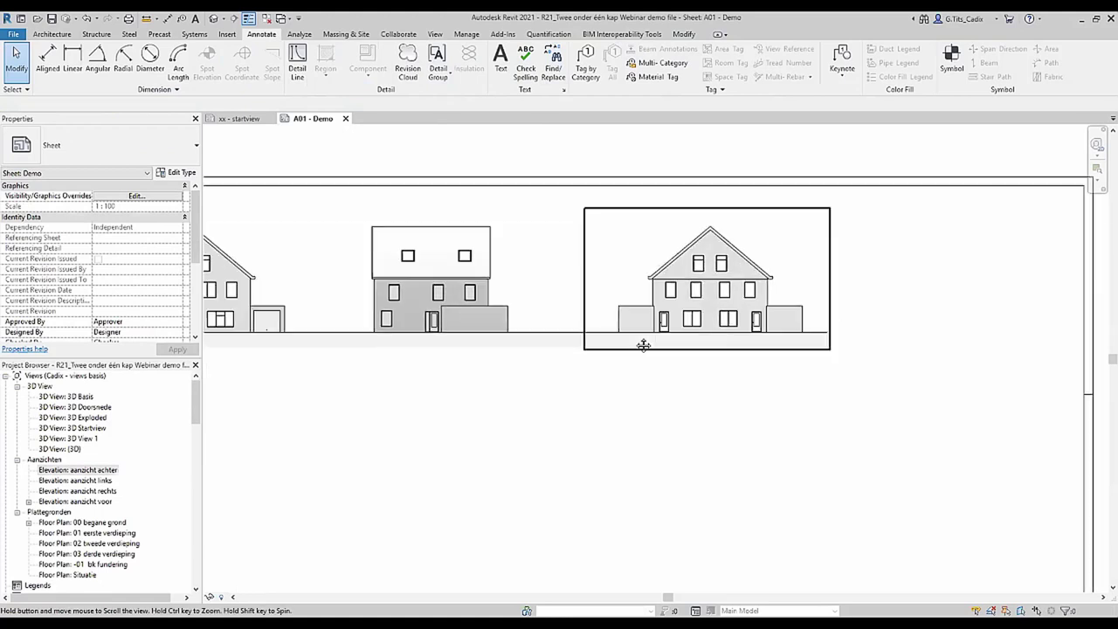
click(690, 292)
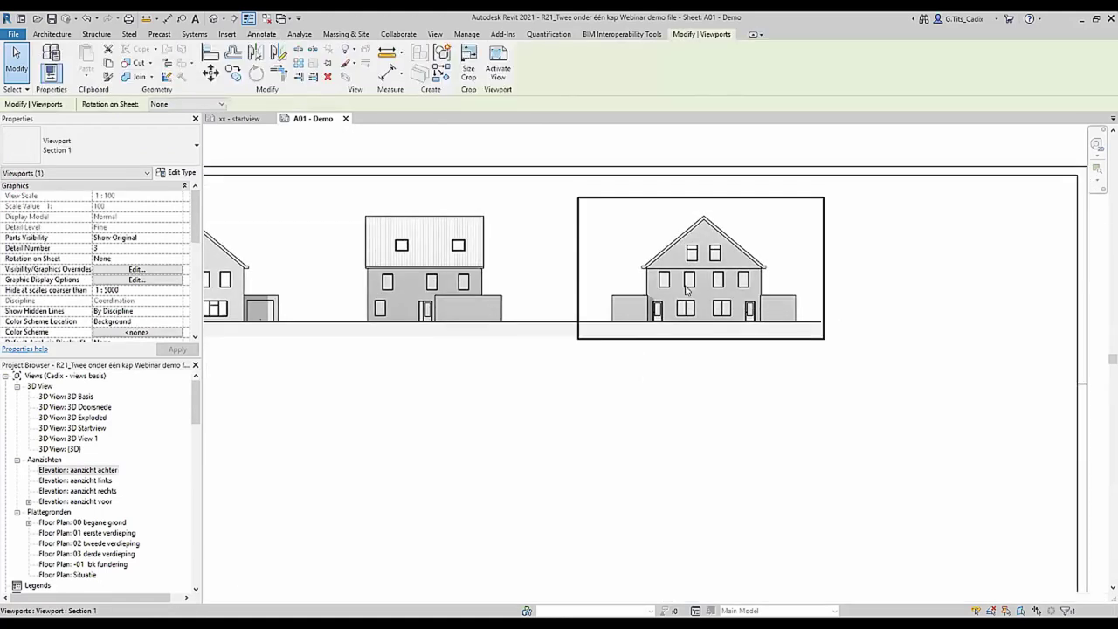
double_click(662, 332)
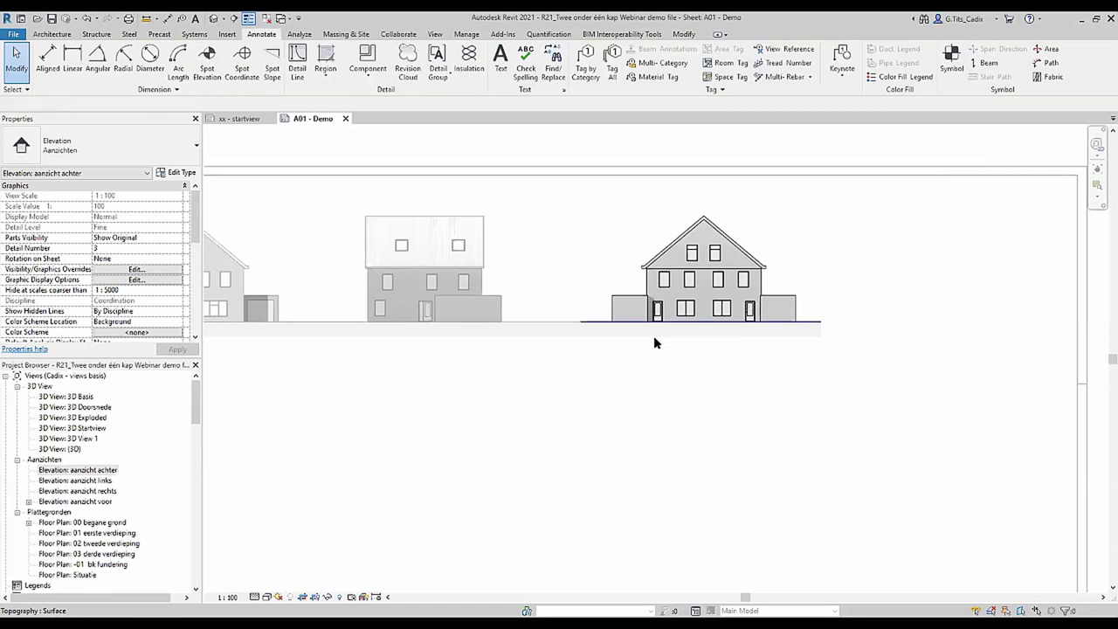
middle_drag(596, 306, 568, 327)
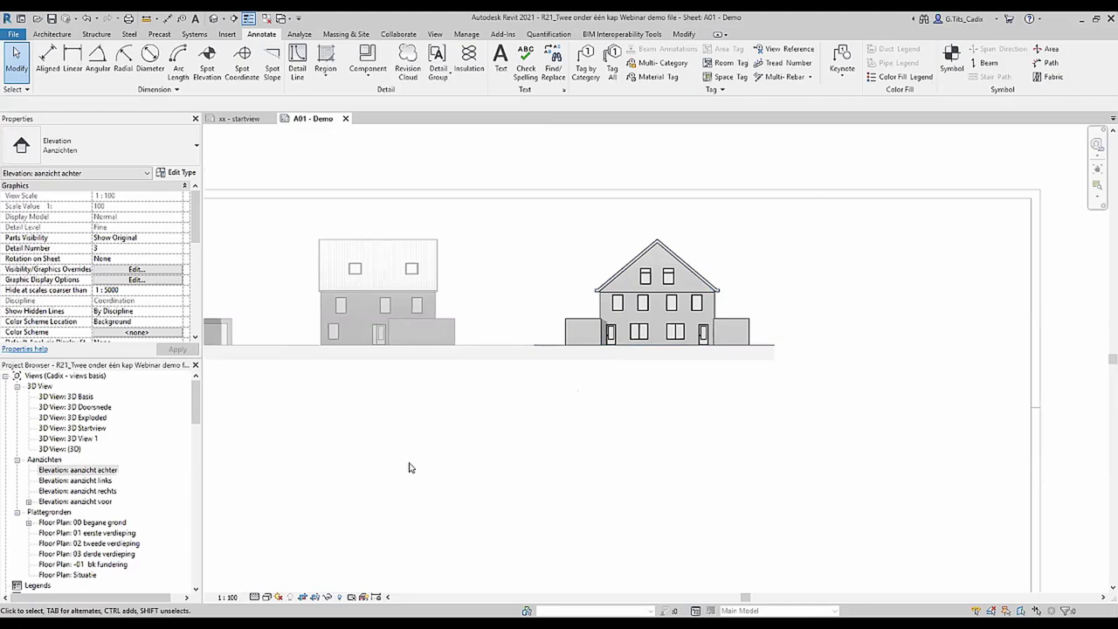
double_click(430, 422)
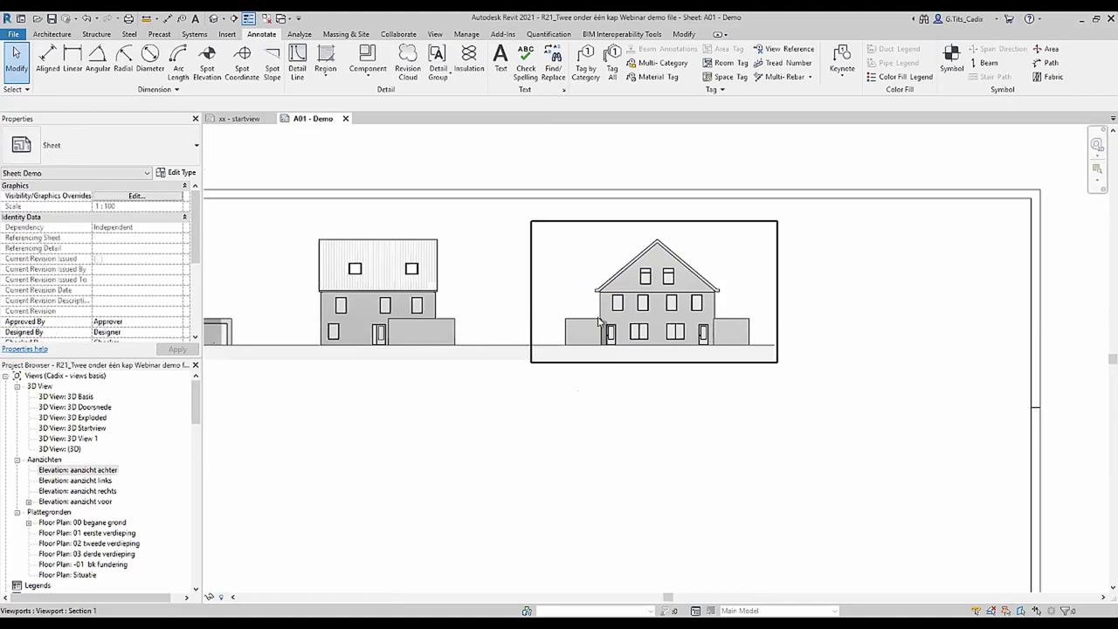
Reopen the rear elevation viewport, leave it again, and pan out to the three elevations.
click(675, 314)
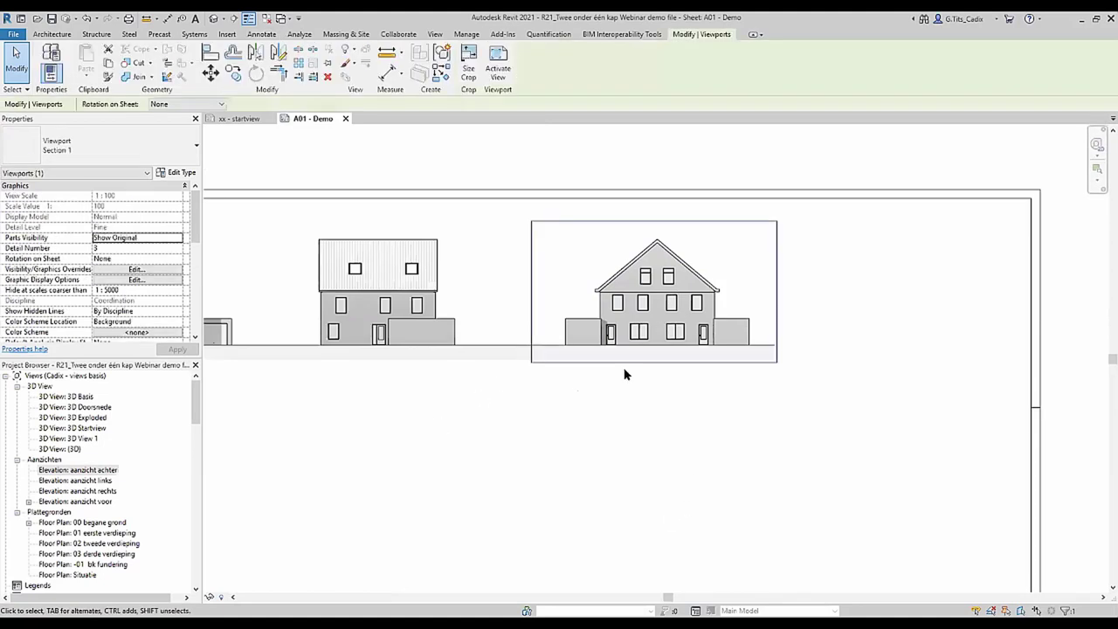
double_click(677, 290)
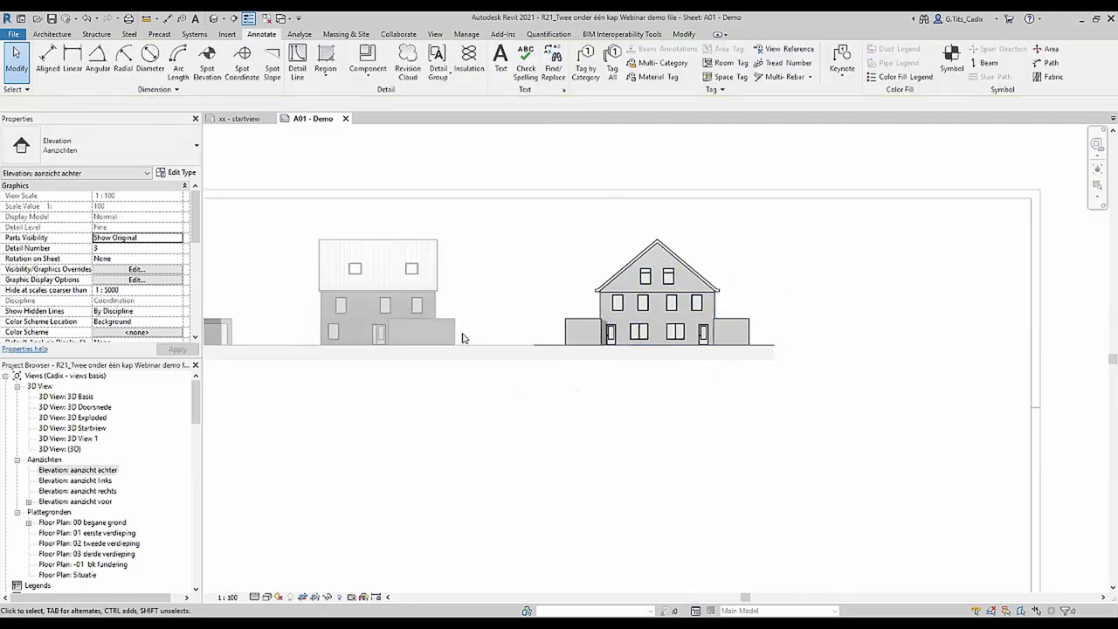
double_click(450, 418)
middle_drag(432, 408, 568, 380)
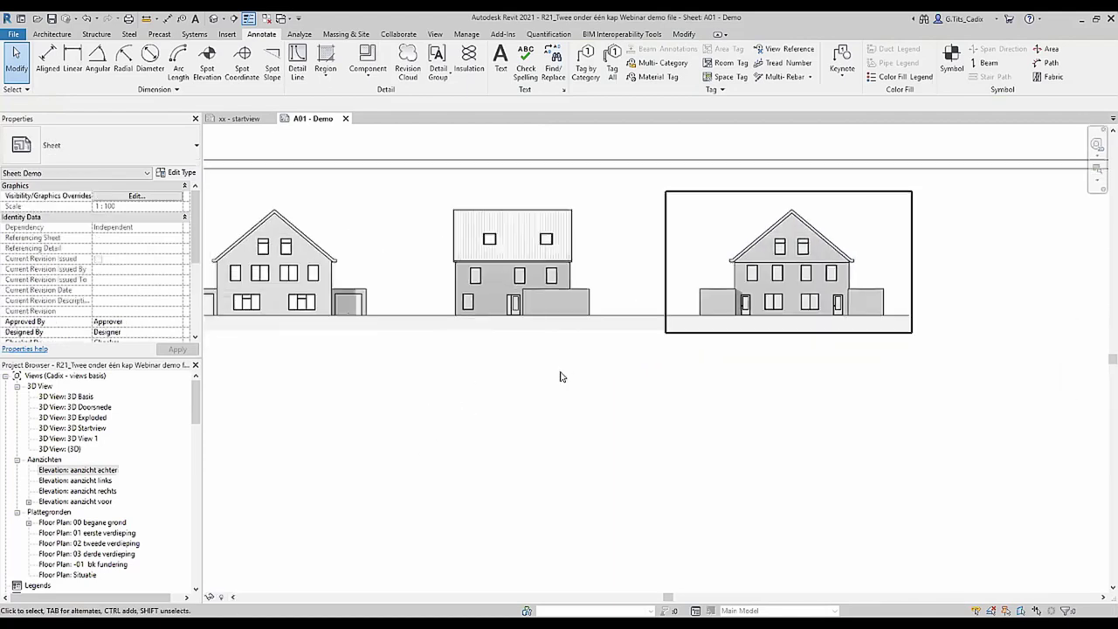
scroll(559, 377, down, 3)
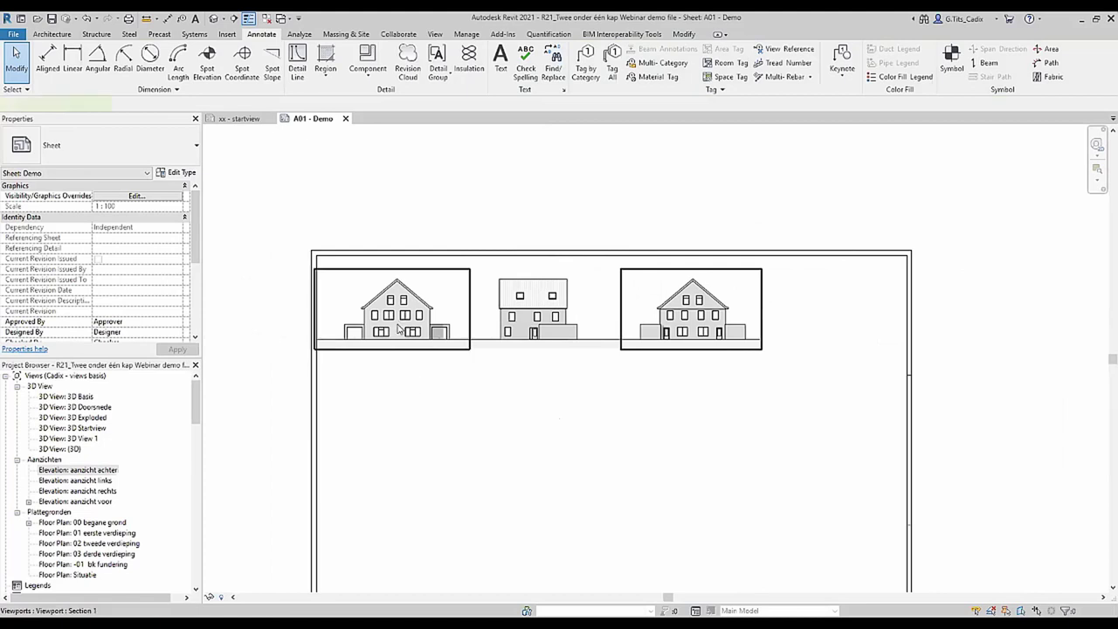
Turn on Crop Region Visible for the left aanzicht voor viewport, then deselect it.
click(400, 328)
scroll(426, 322, up, 3)
scroll(429, 319, up, 2)
scroll(429, 319, down, 3)
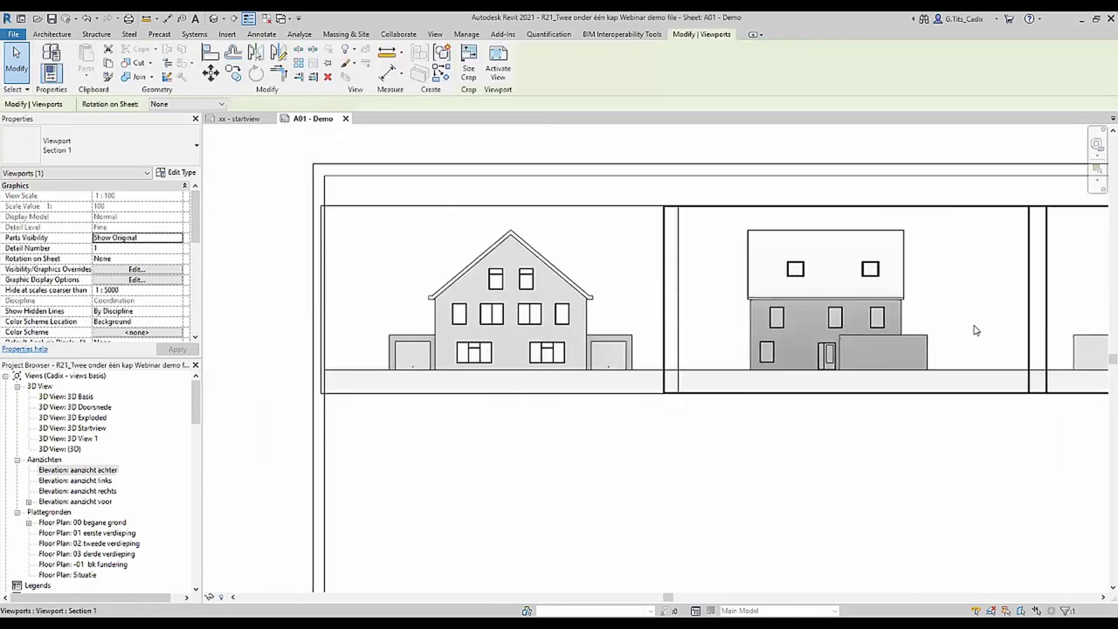
scroll(782, 338, up, 3)
scroll(139, 310, down, 2)
scroll(109, 297, down, 2)
scroll(110, 295, down, 2)
scroll(125, 289, down, 2)
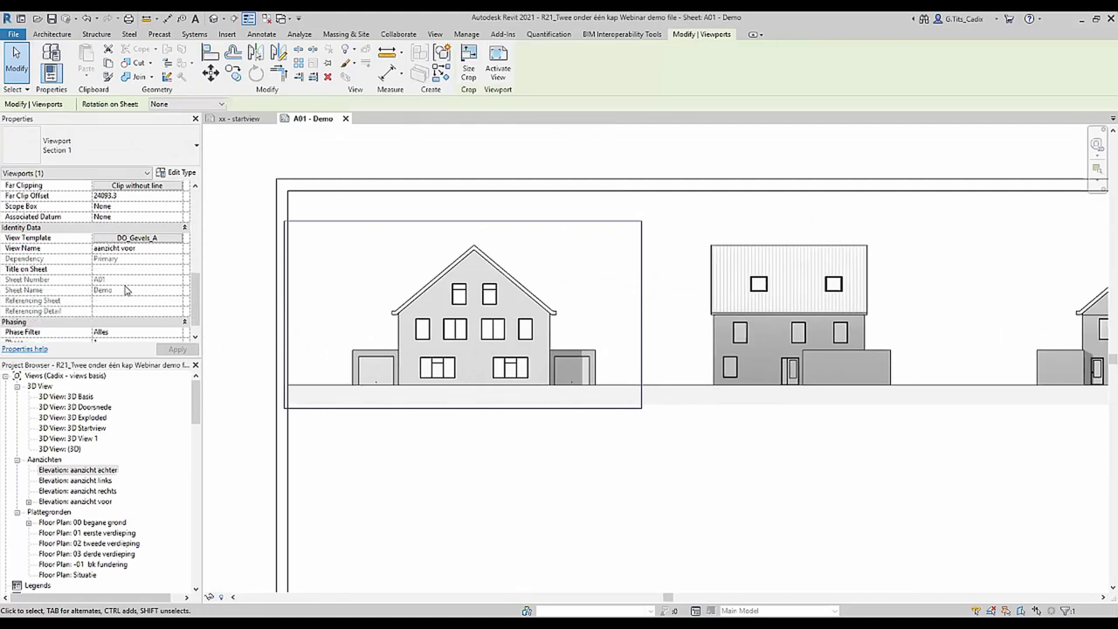
scroll(125, 286, up, 2)
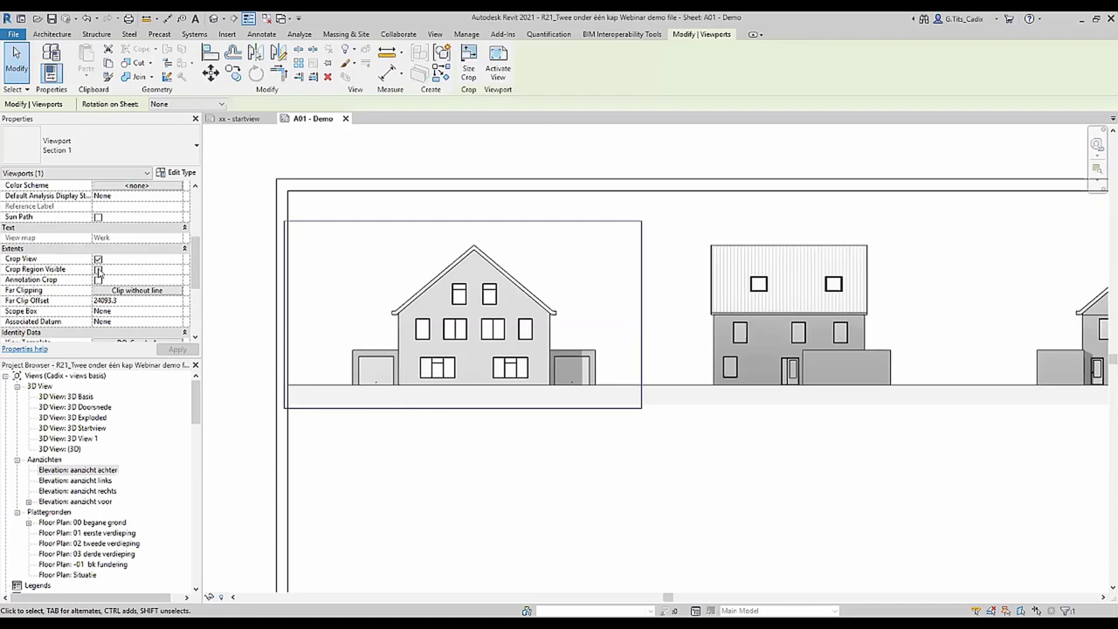
click(98, 271)
click(565, 474)
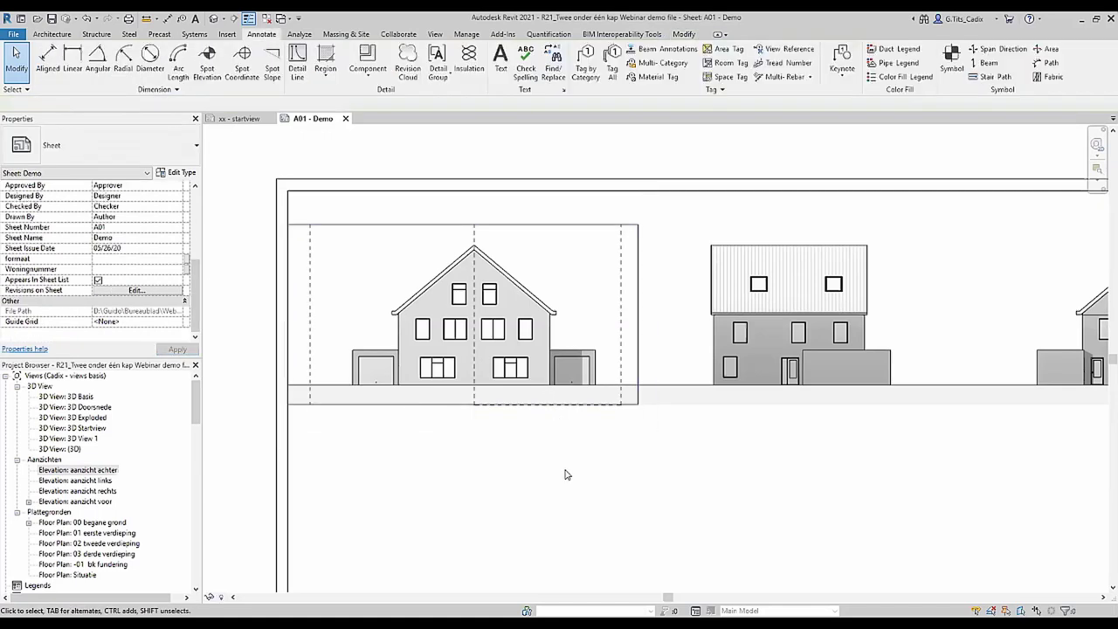
Inside the front elevation, adjust the crop's right edge so the second garage still shows.
double_click(638, 320)
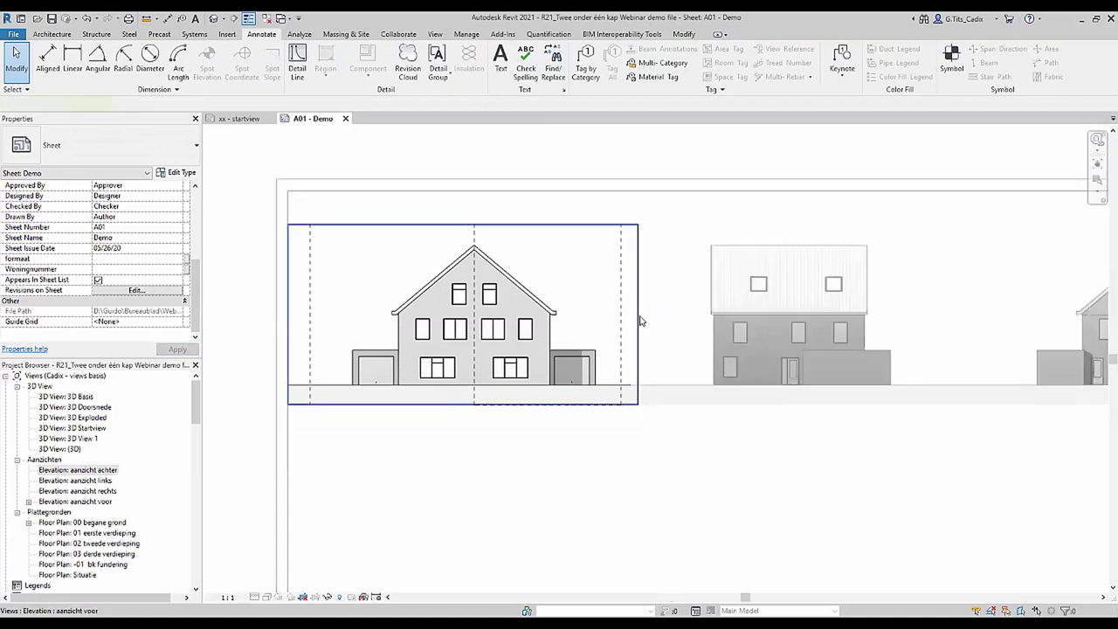
click(639, 320)
drag(637, 314, 529, 314)
click(533, 474)
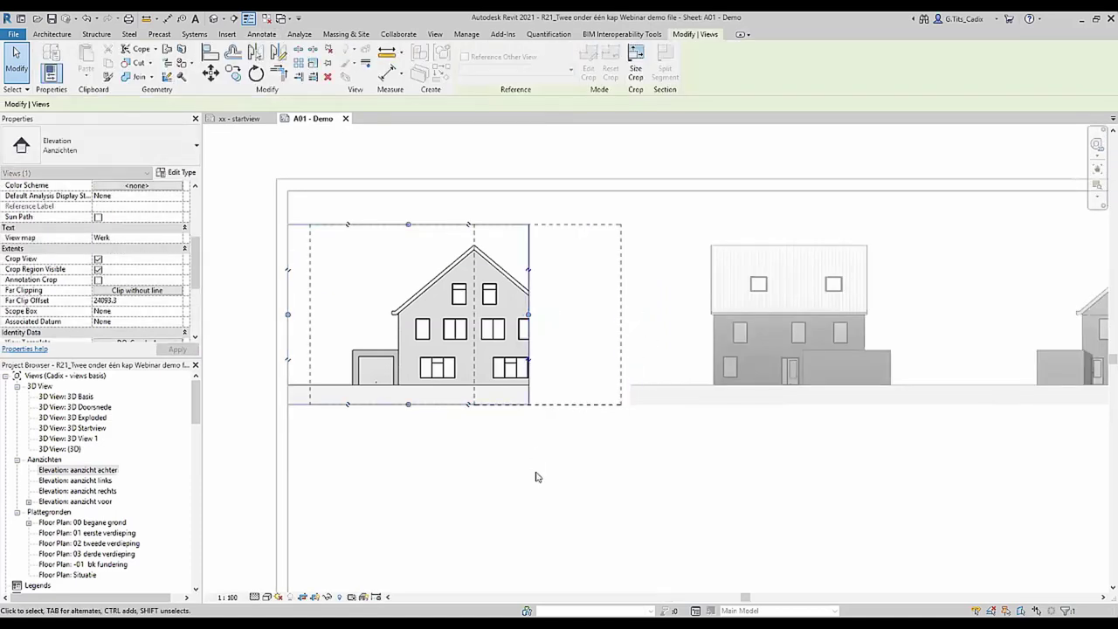
click(529, 280)
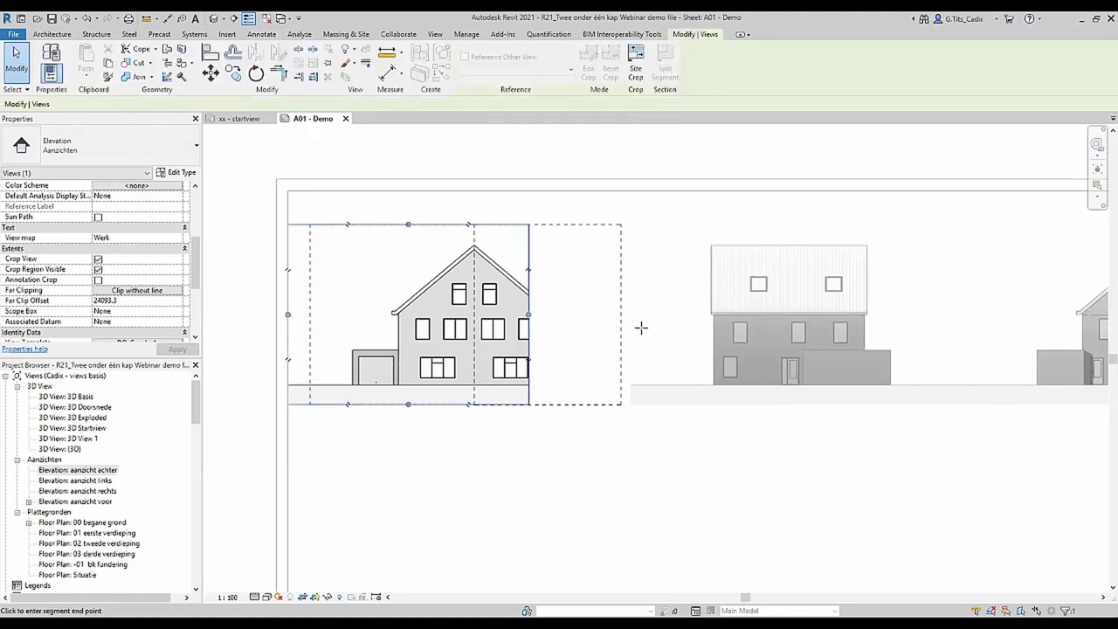
drag(641, 327, 641, 332)
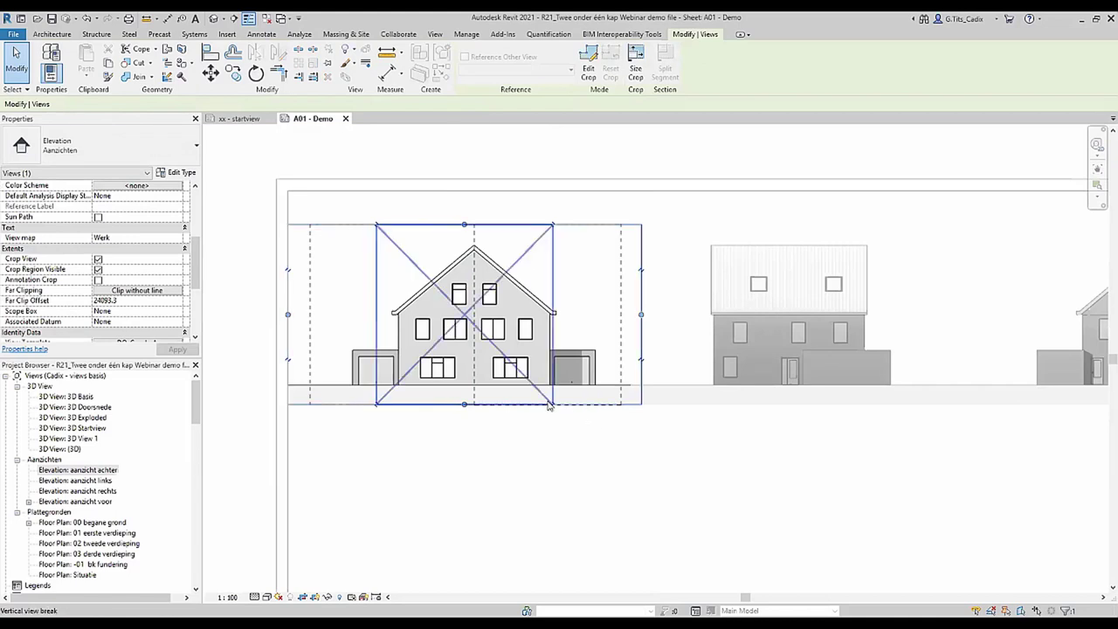
Split the crop with a view break and pull the two segments close together.
click(377, 407)
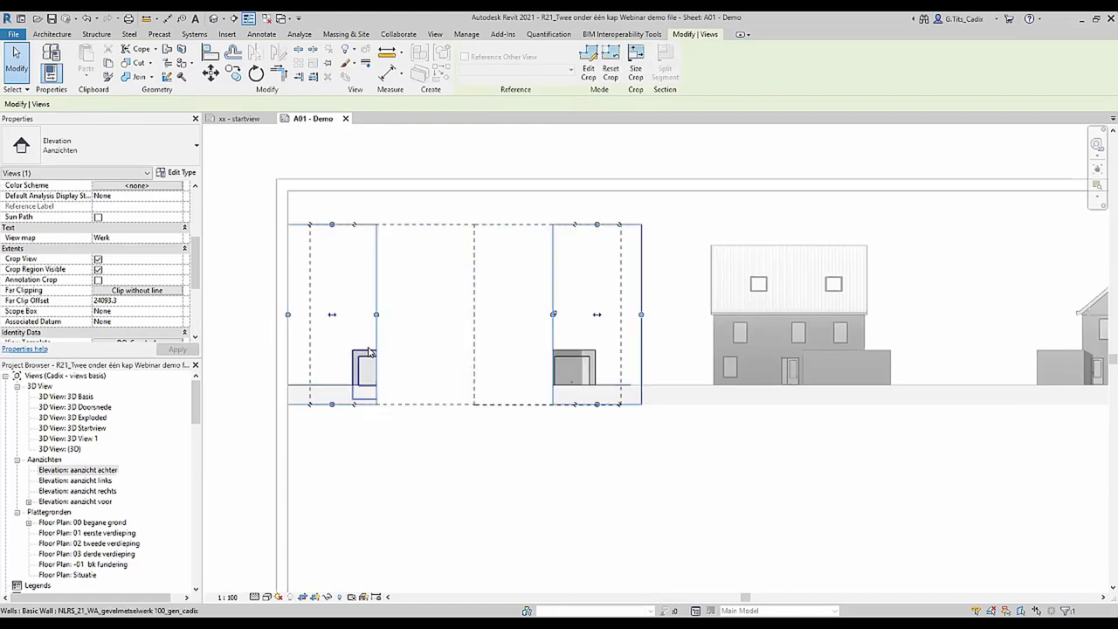
drag(377, 315, 423, 315)
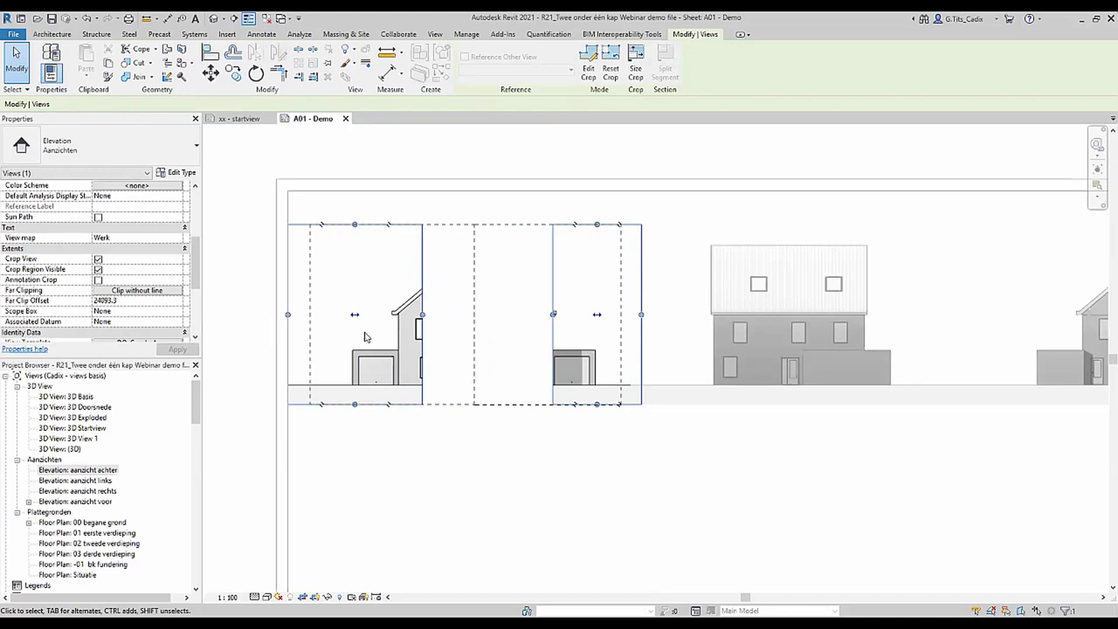
drag(355, 318, 463, 317)
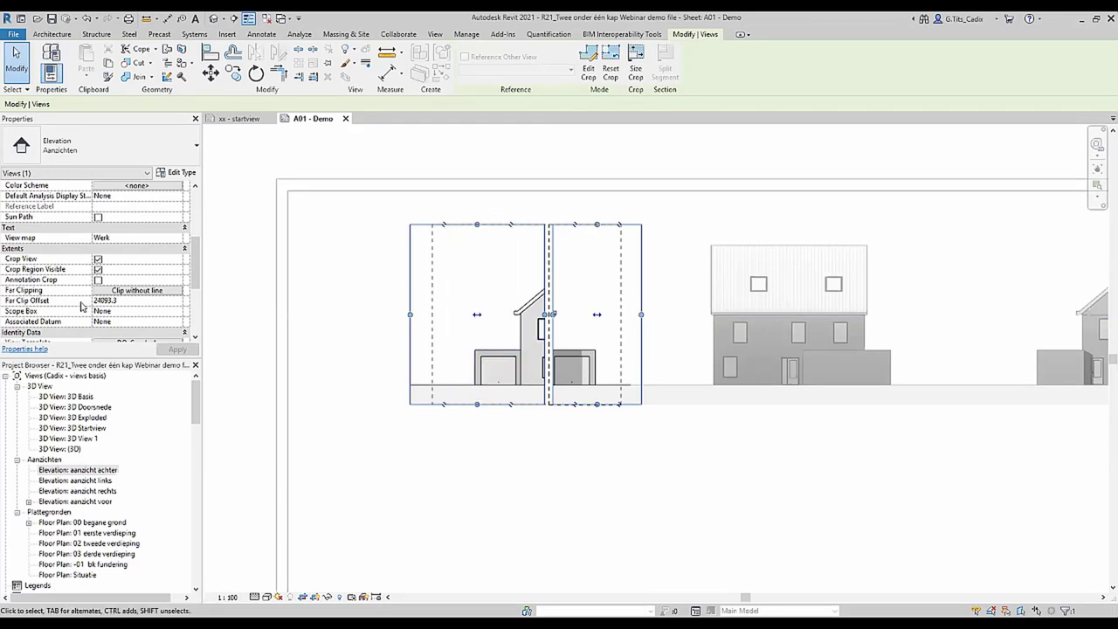
Turn Crop View off, accept removing the view breaks, and turn Crop View back on.
click(98, 259)
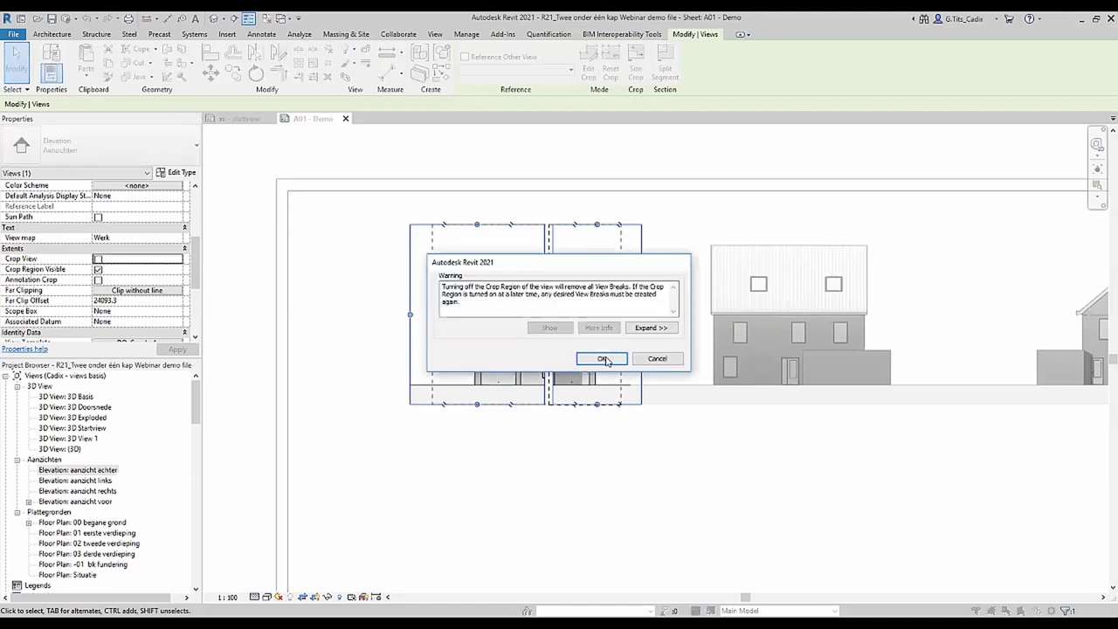
click(603, 359)
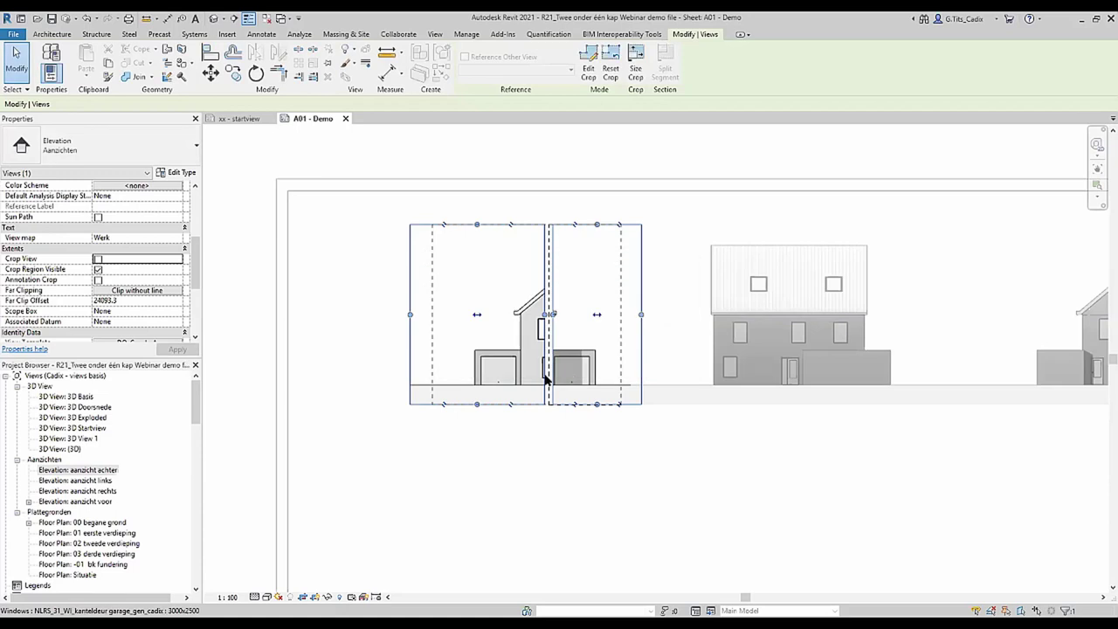
click(95, 259)
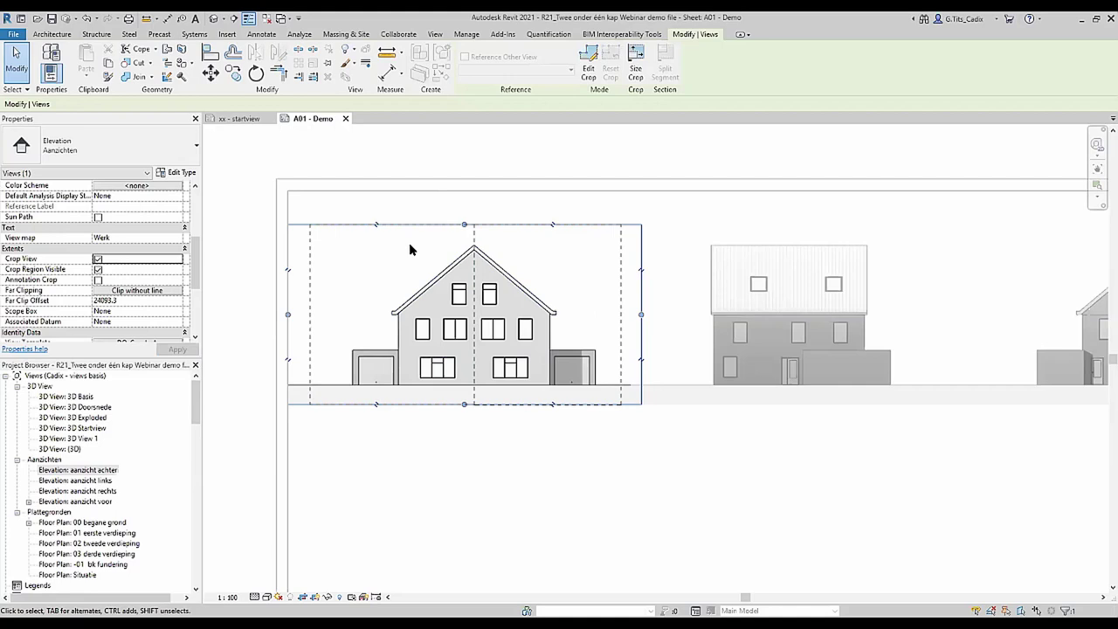
Undo to restore the split, drag the two regions into one, and hide the crop boundary.
key(ctrl+z)
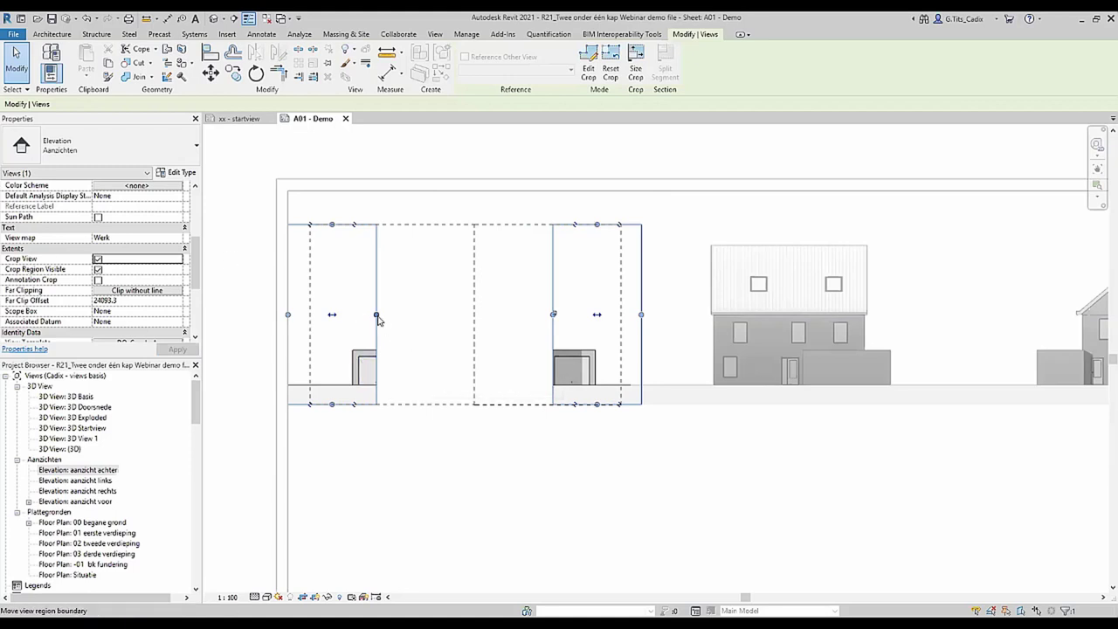
drag(379, 317, 469, 324)
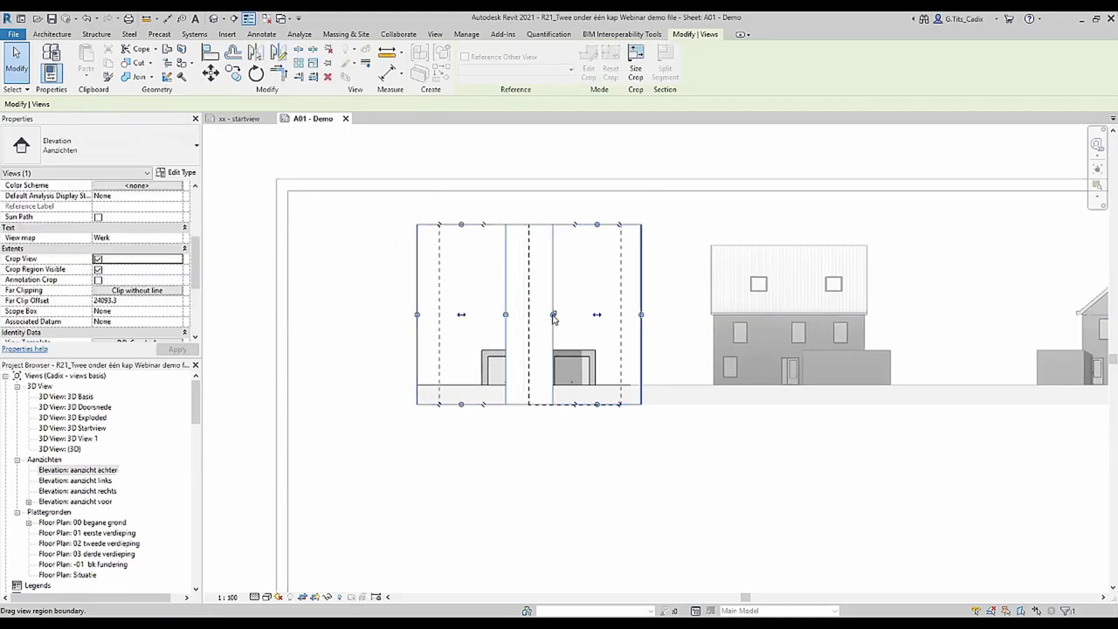
drag(553, 316, 551, 338)
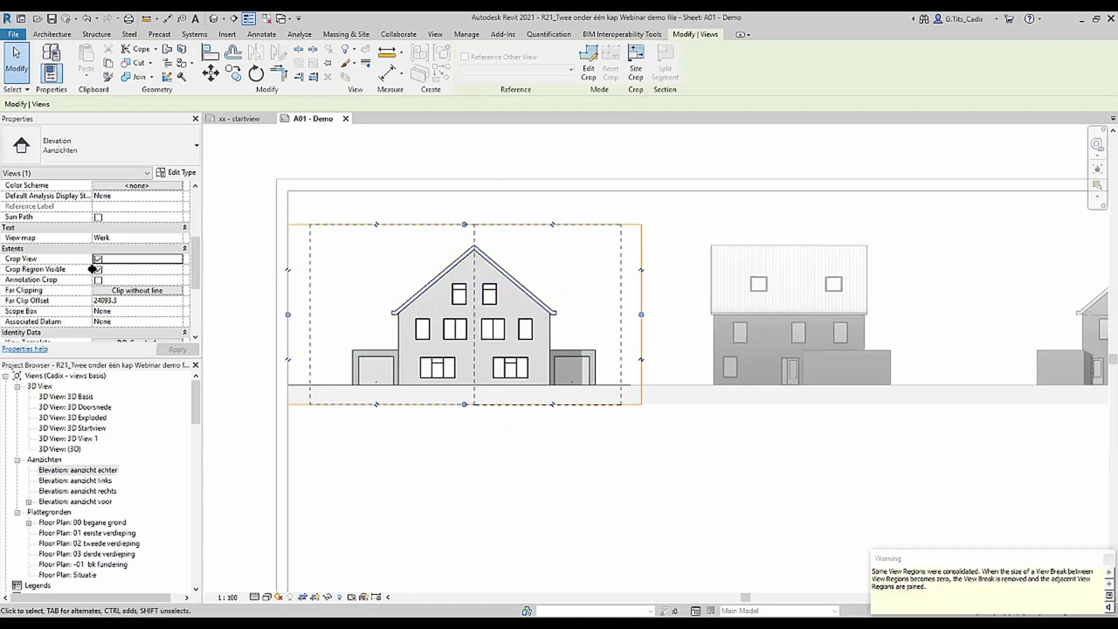
click(98, 269)
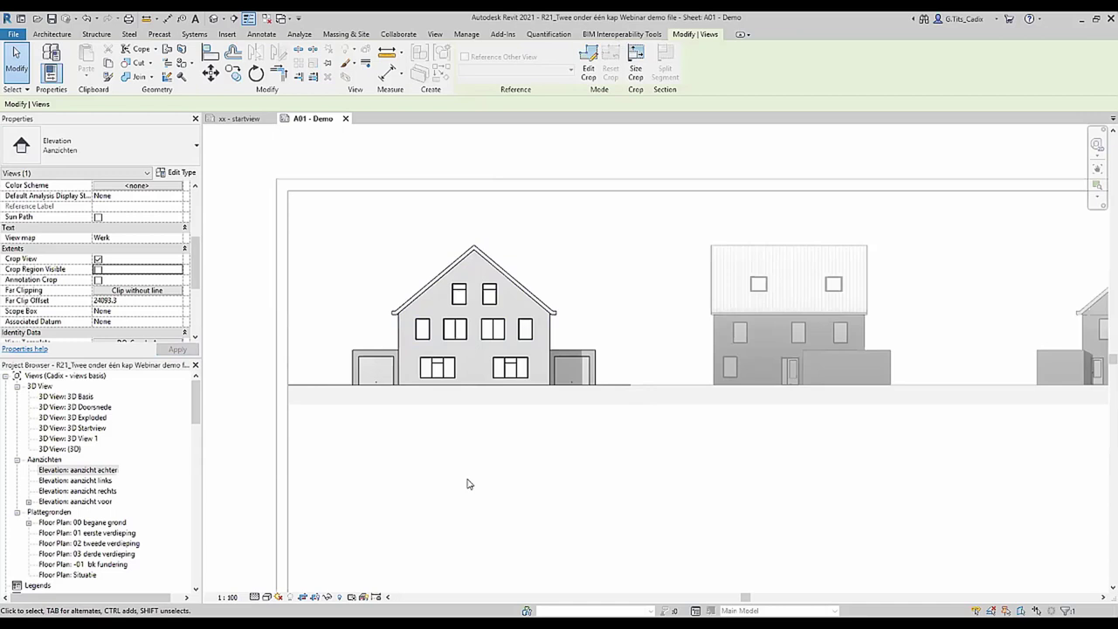
Deactivate the elevation viewport and zoom out to show the whole A01 - Demo sheet.
click(578, 486)
scroll(580, 485, down, 3)
middle_drag(705, 484, 531, 342)
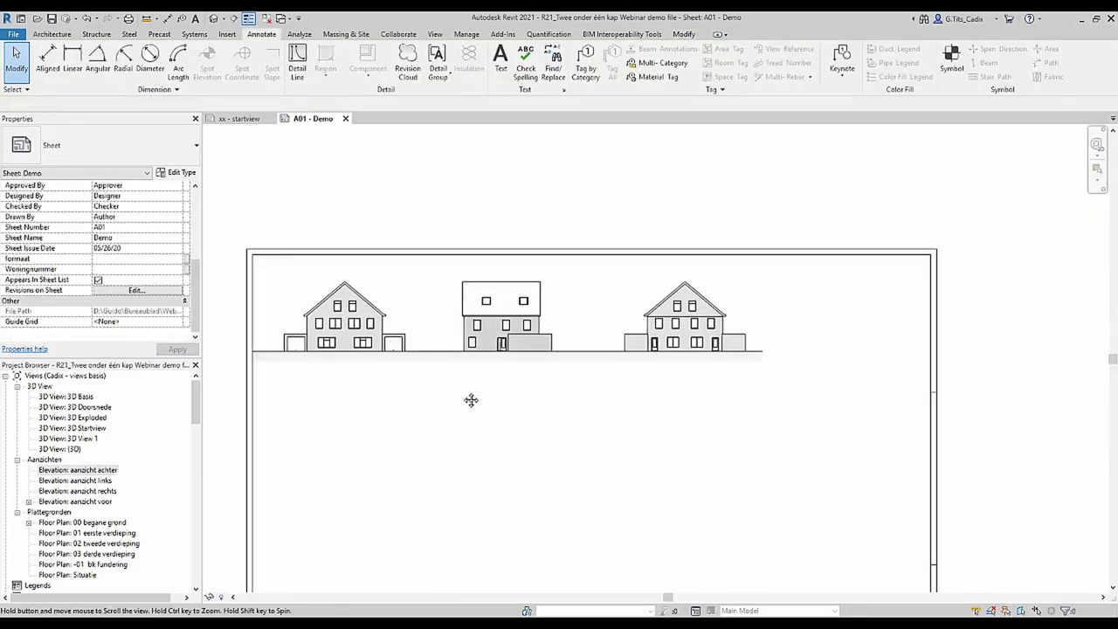
scroll(527, 345, down, 1)
scroll(524, 347, down, 1)
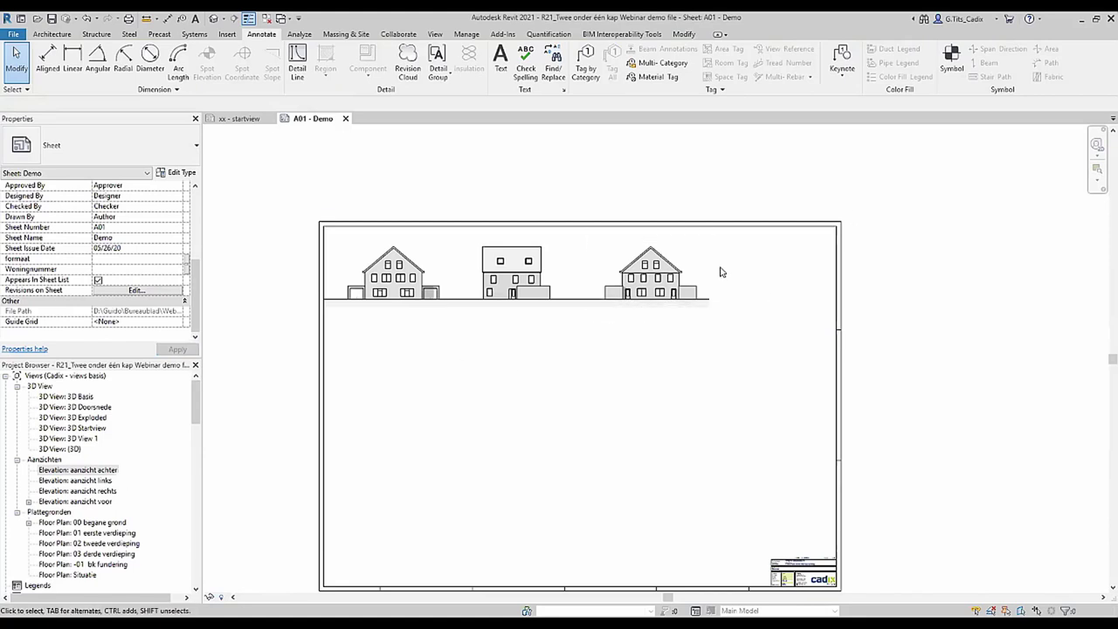
Place Elevation: aanzicht links below the elevation row, then try dragging aanzicht rechts on.
click(105, 481)
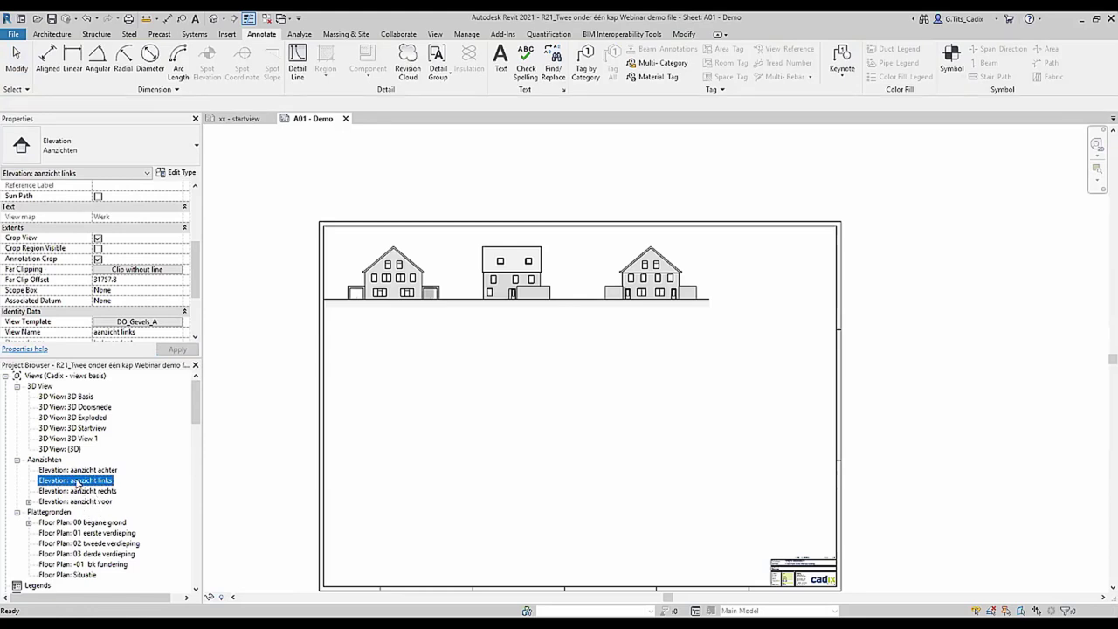
drag(77, 482, 502, 393)
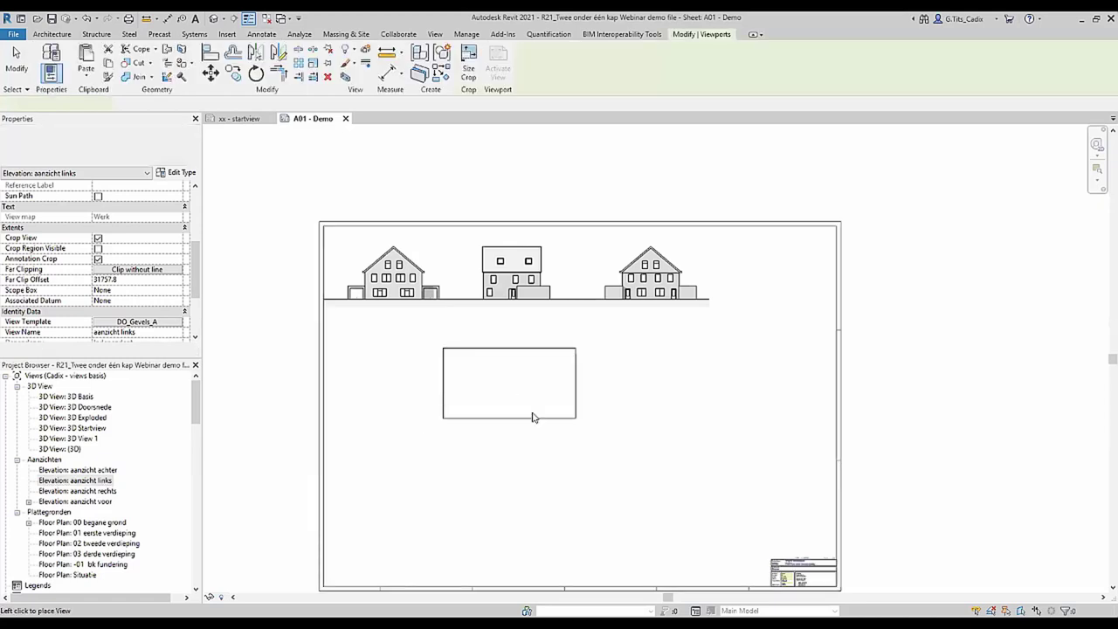
click(510, 384)
scroll(511, 416, up, 3)
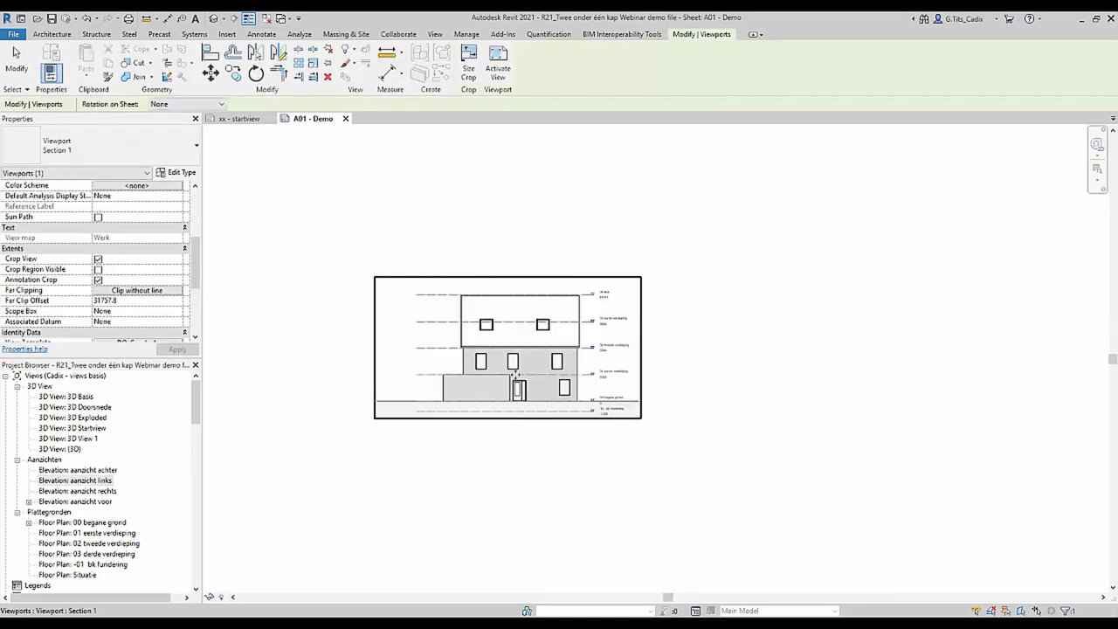
click(441, 430)
click(73, 491)
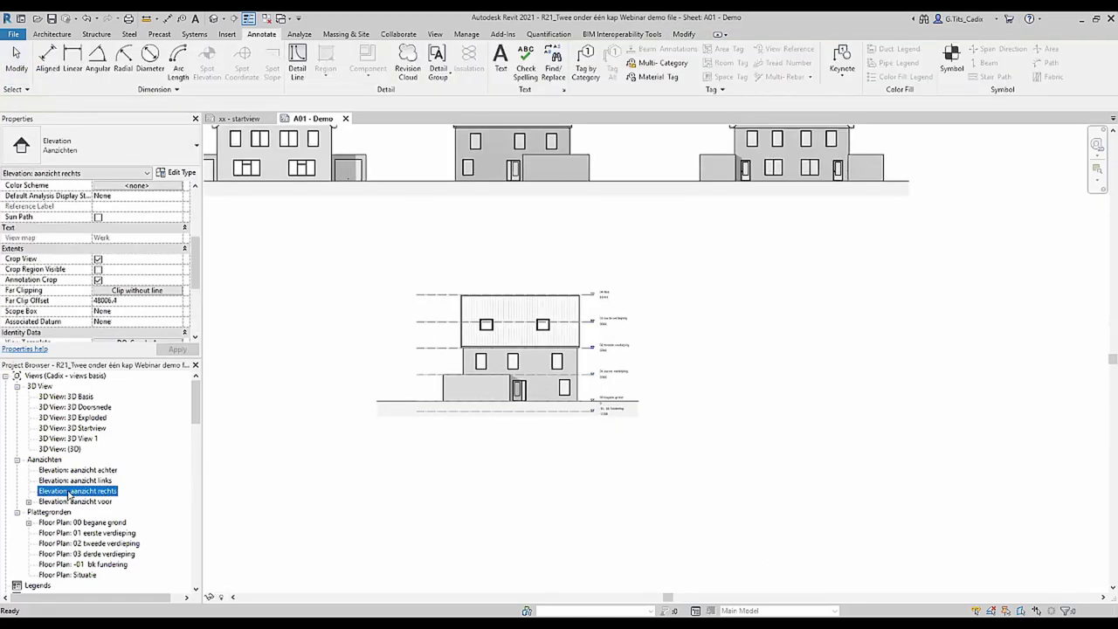
drag(69, 494, 446, 207)
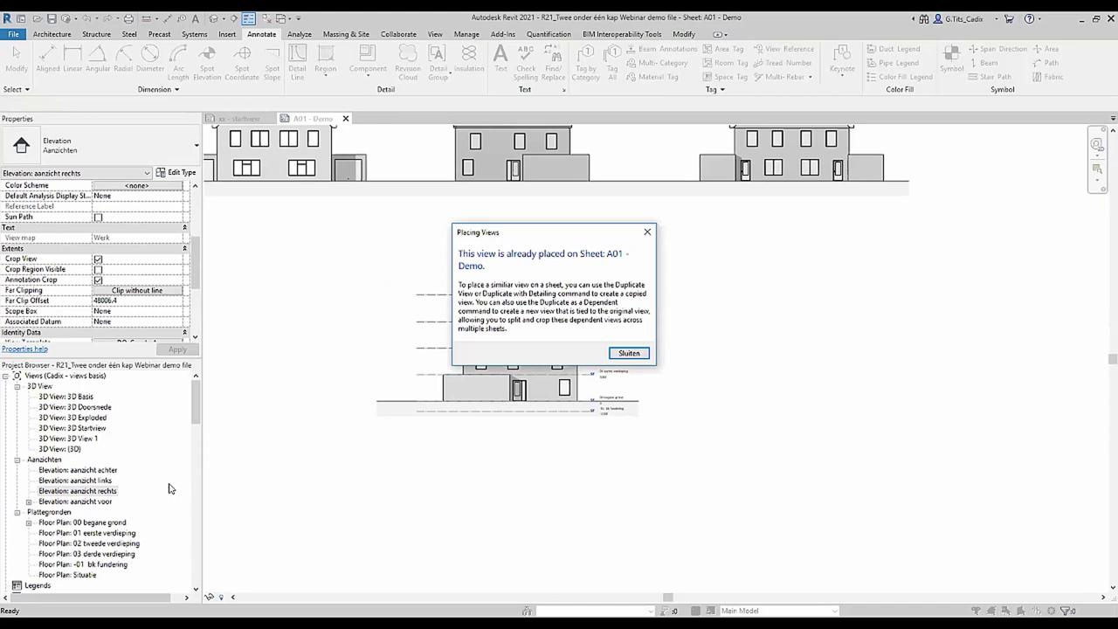
Dismiss the notice that aanzicht rechts is already placed on Sheet A01 - Demo.
key(Escape)
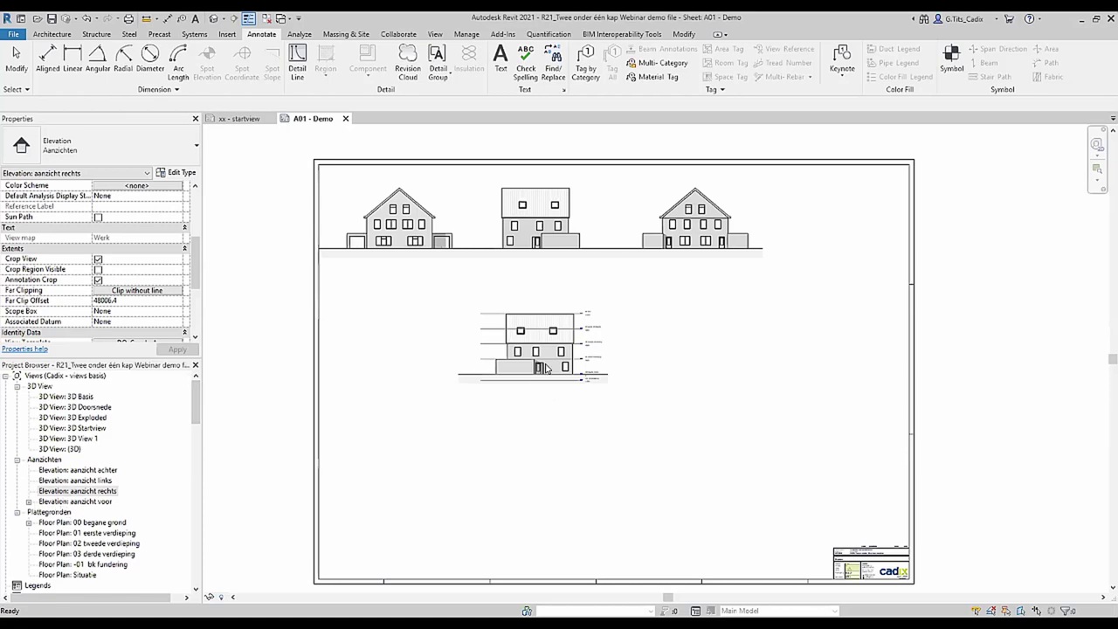
Drag the Section 1 viewport to the right end of the elevation row and nudge it right.
click(606, 441)
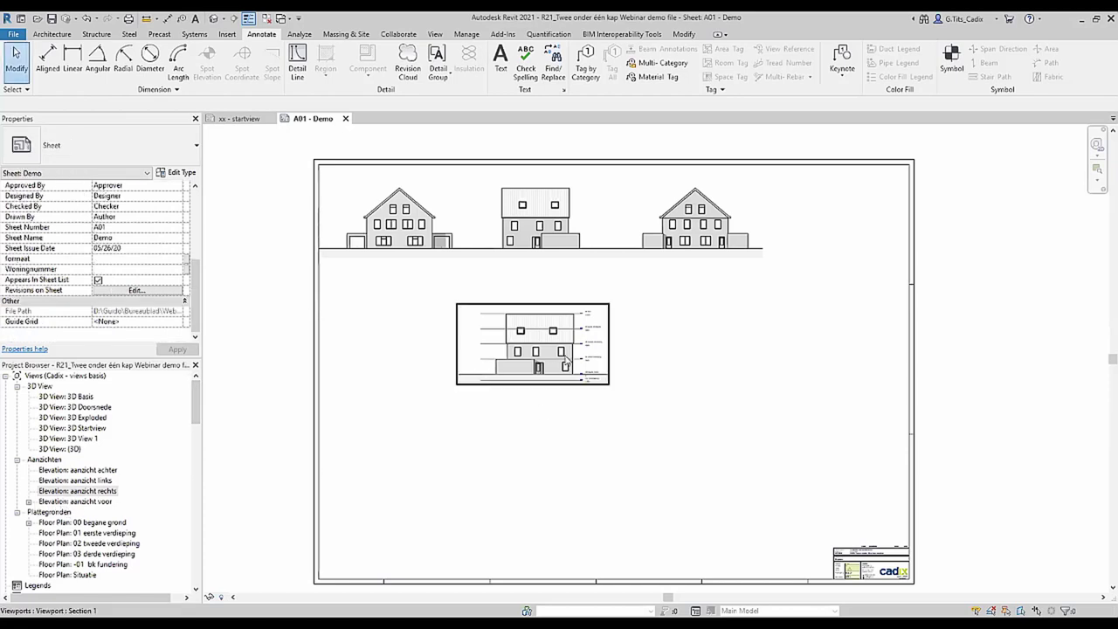
click(566, 360)
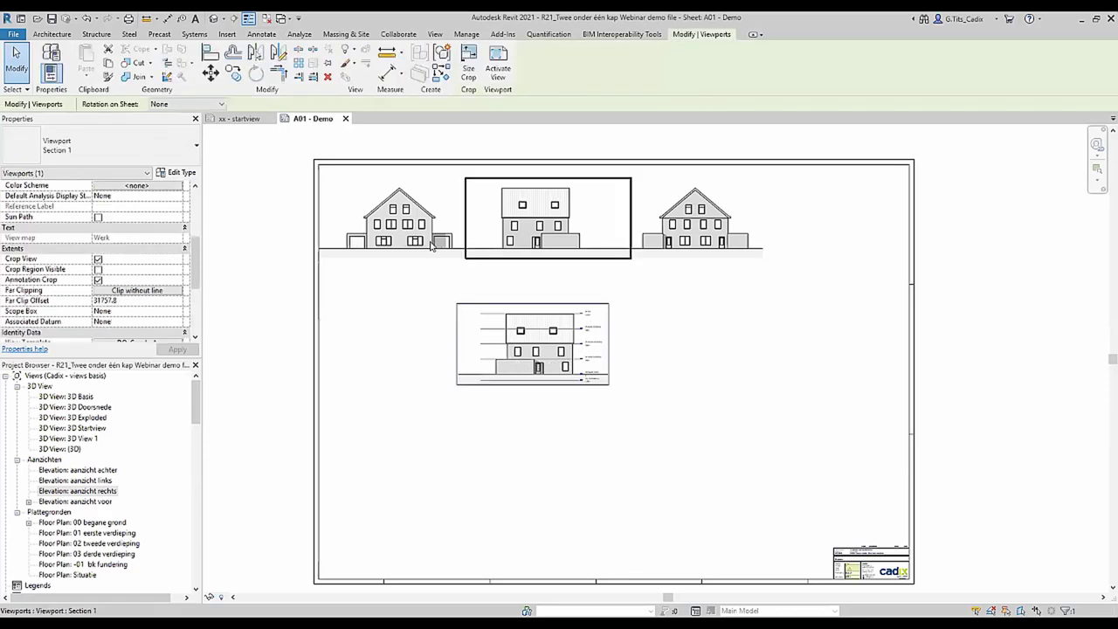
scroll(594, 358, up, 2)
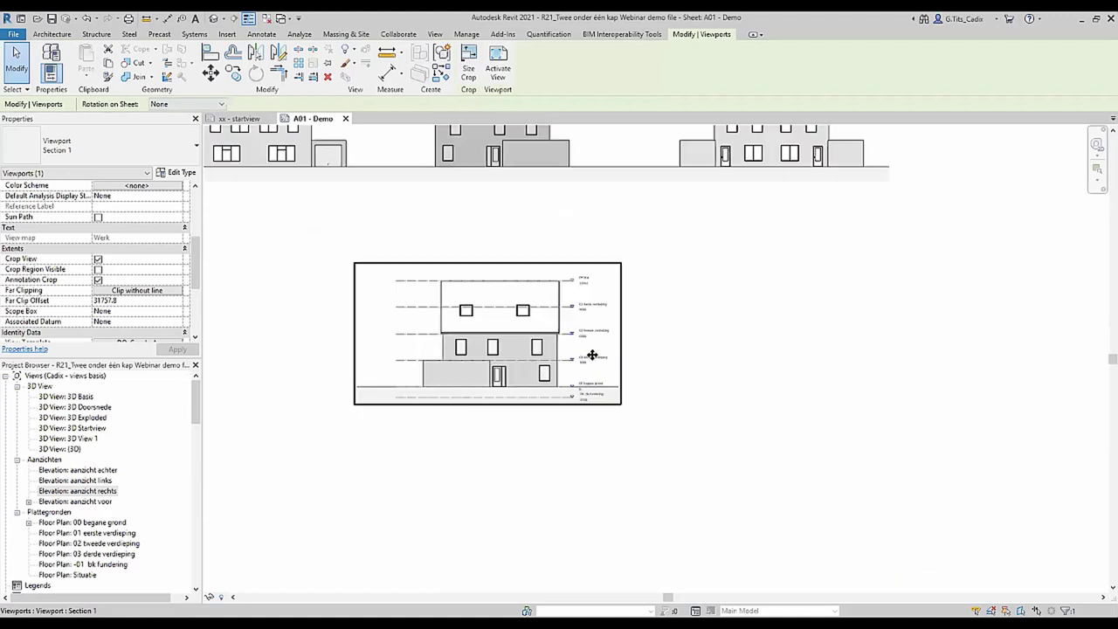
scroll(589, 356, up, 2)
scroll(560, 296, up, 2)
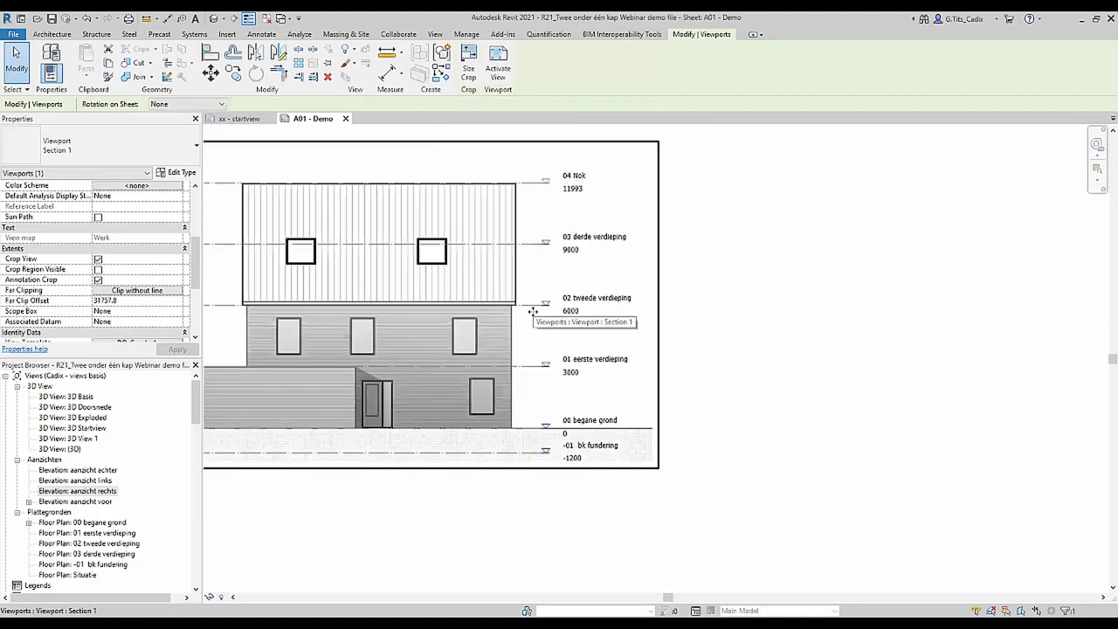
scroll(531, 313, down, 3)
scroll(531, 314, down, 2)
drag(530, 317, 724, 234)
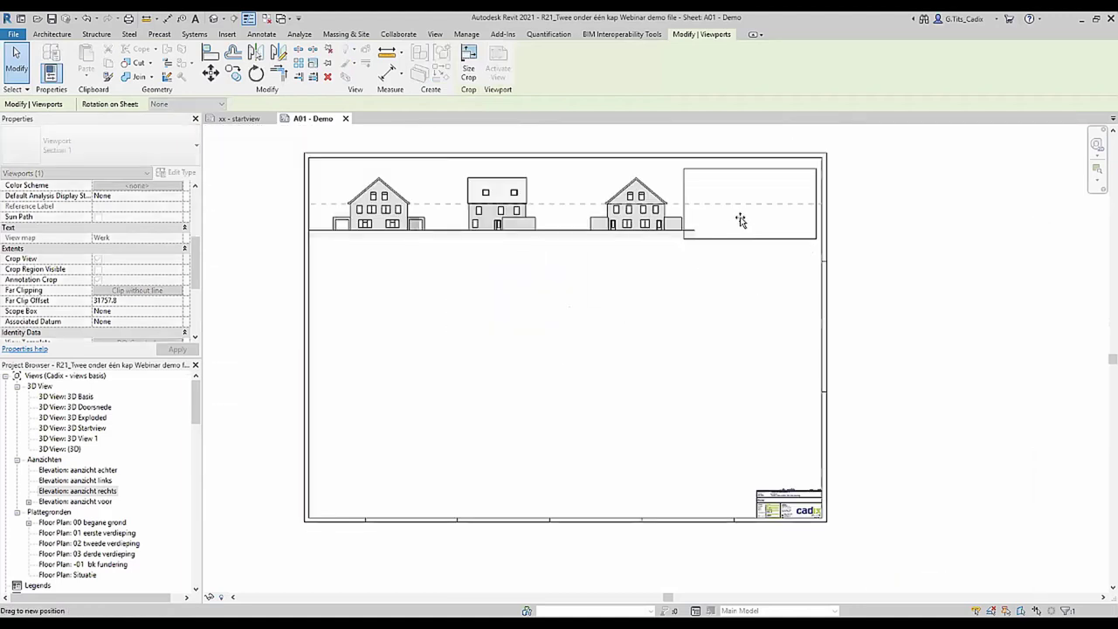
scroll(724, 234, up, 2)
scroll(751, 301, up, 2)
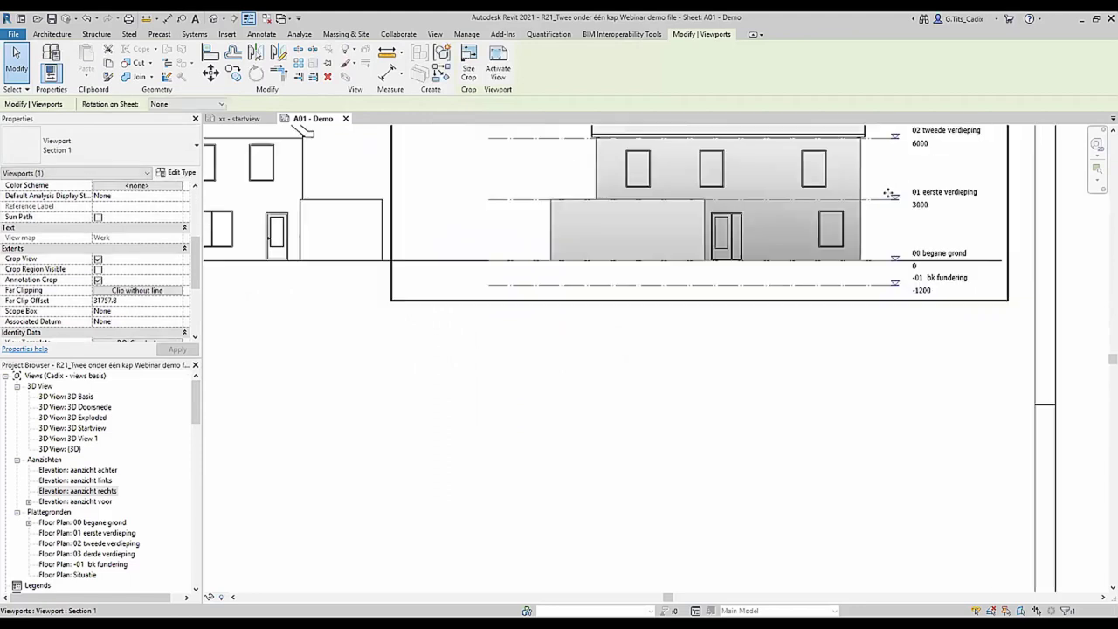
scroll(754, 307, up, 1)
key(Right)
key(Right)
key(Right)
key(Right)
key(Right)
key(Right)
key(Right)
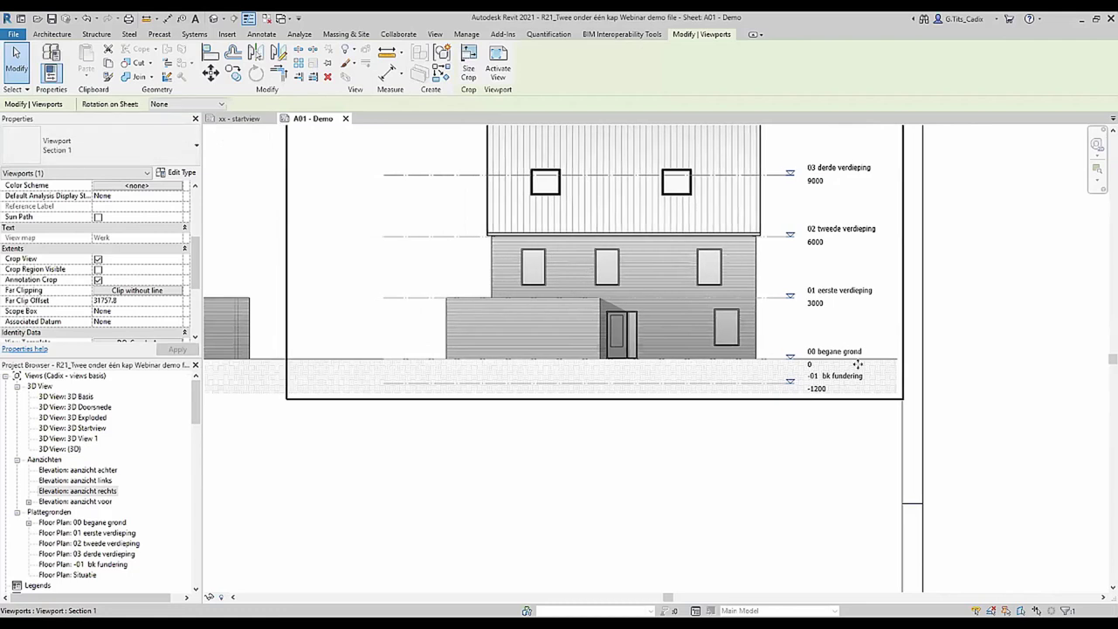
scroll(886, 392, up, 2)
scroll(913, 342, up, 3)
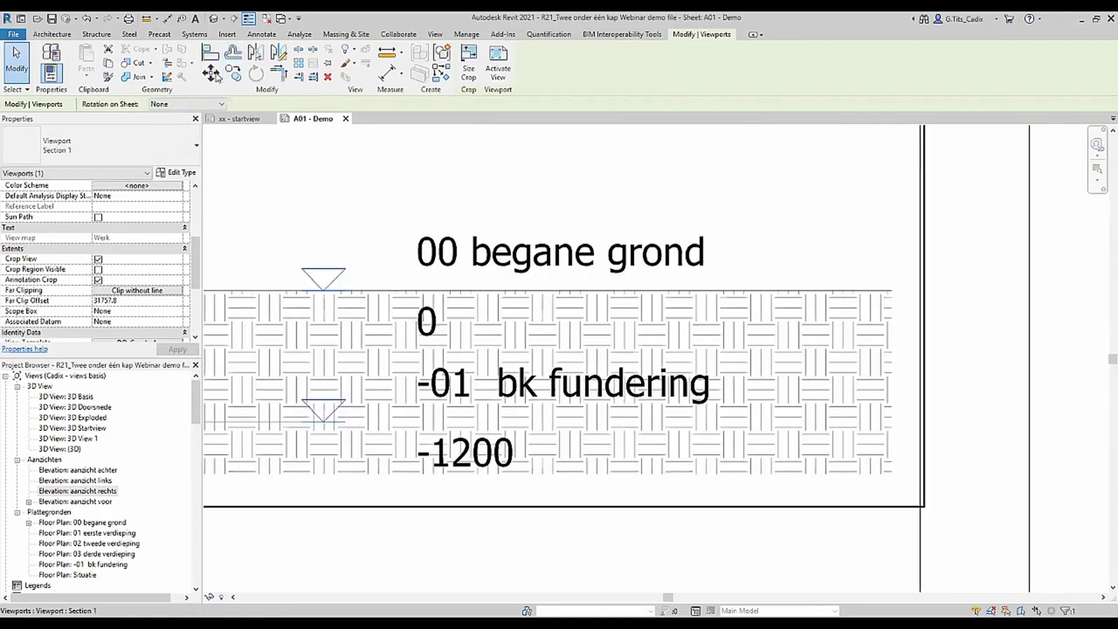
Use MV from the section's ground line so it sits level with the elevations.
key(m)
key(v)
click(891, 293)
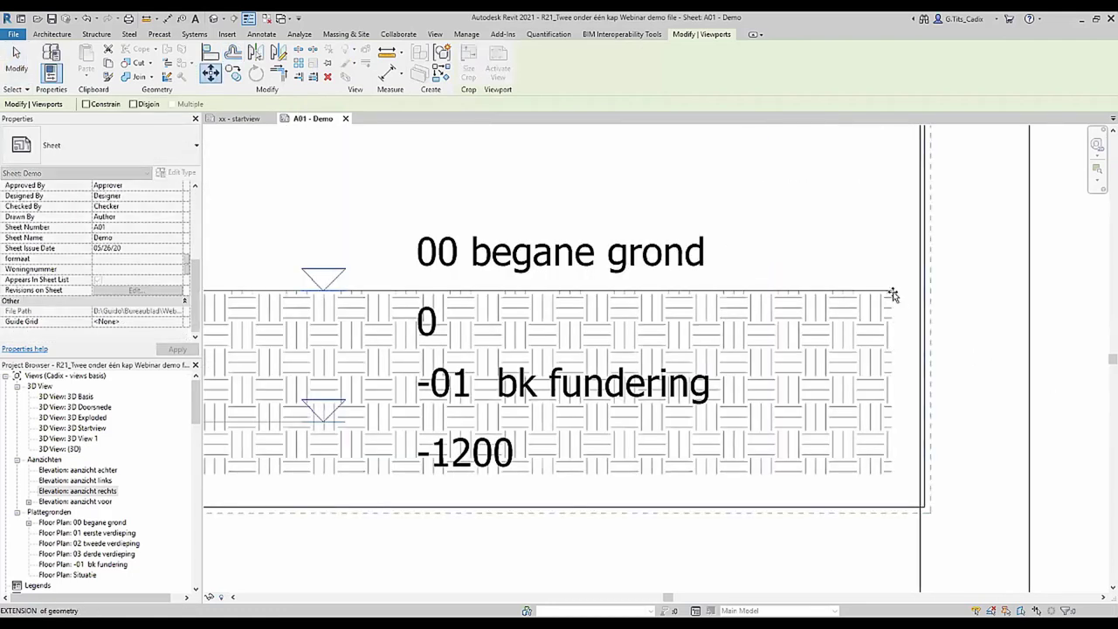
click(768, 344)
scroll(777, 357, down, 3)
scroll(761, 344, down, 2)
scroll(721, 415, down, 2)
click(696, 440)
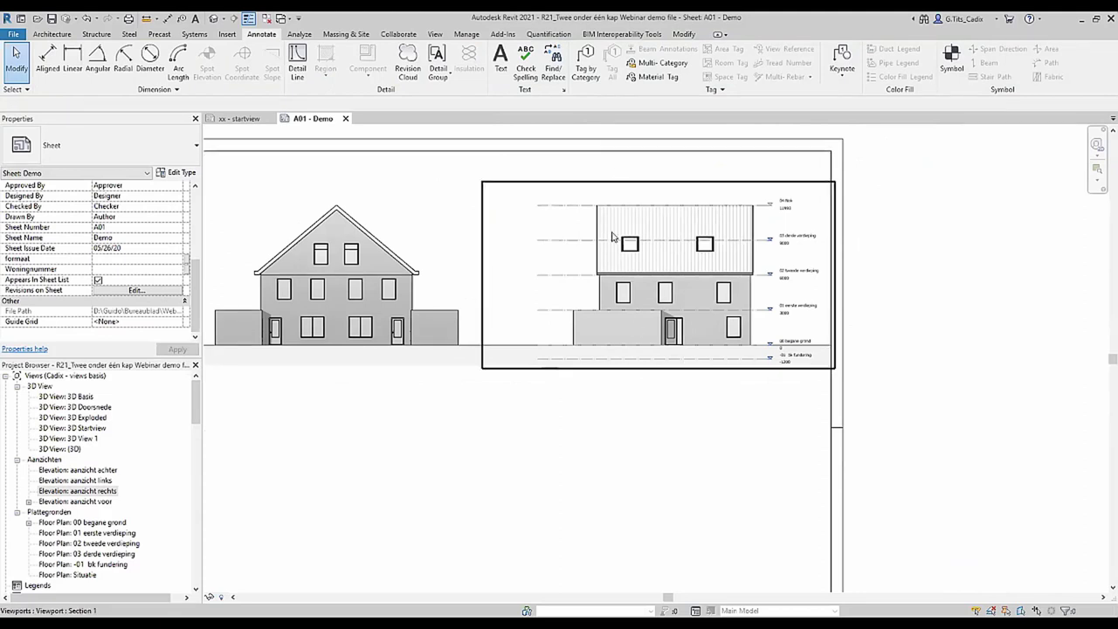
Select the Section 1 viewport and review its properties alongside the elevation row.
middle_drag(593, 245, 686, 229)
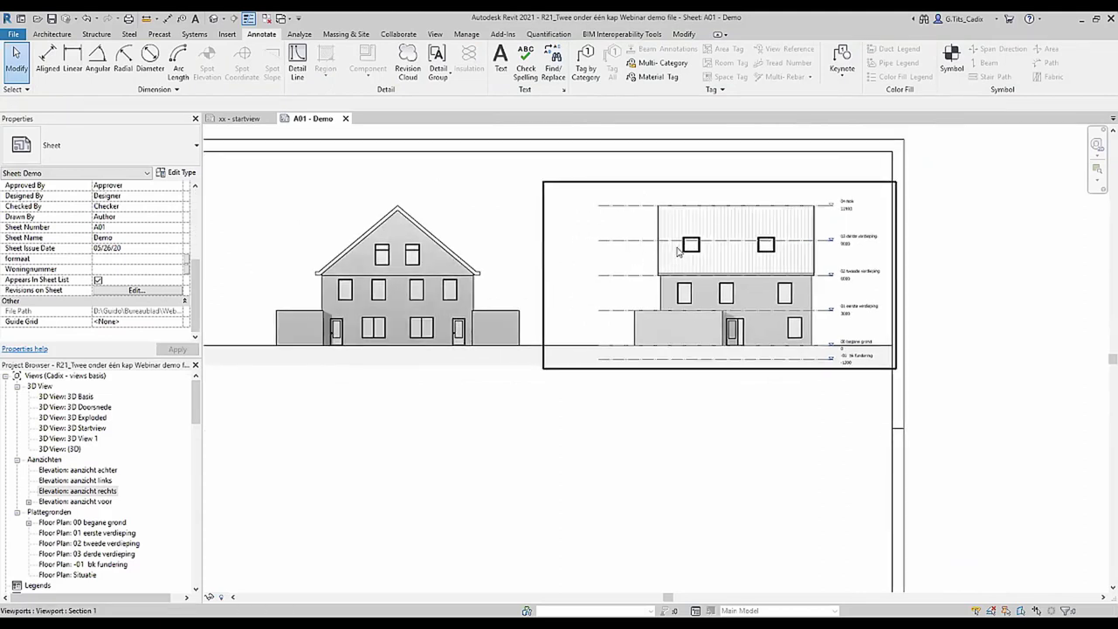
click(686, 227)
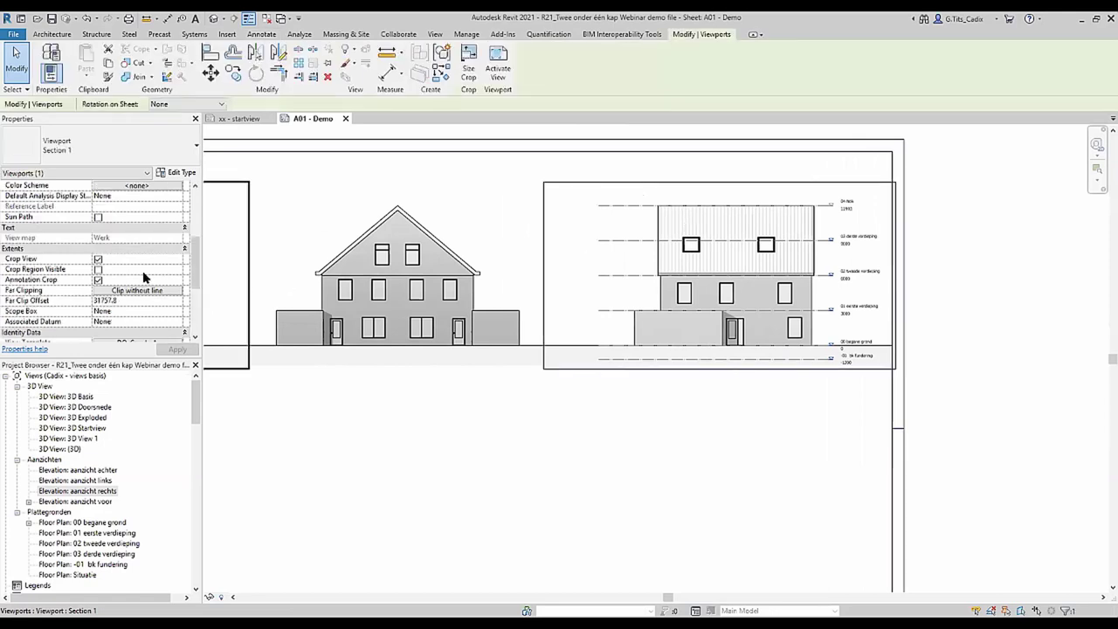
scroll(116, 306, down, 3)
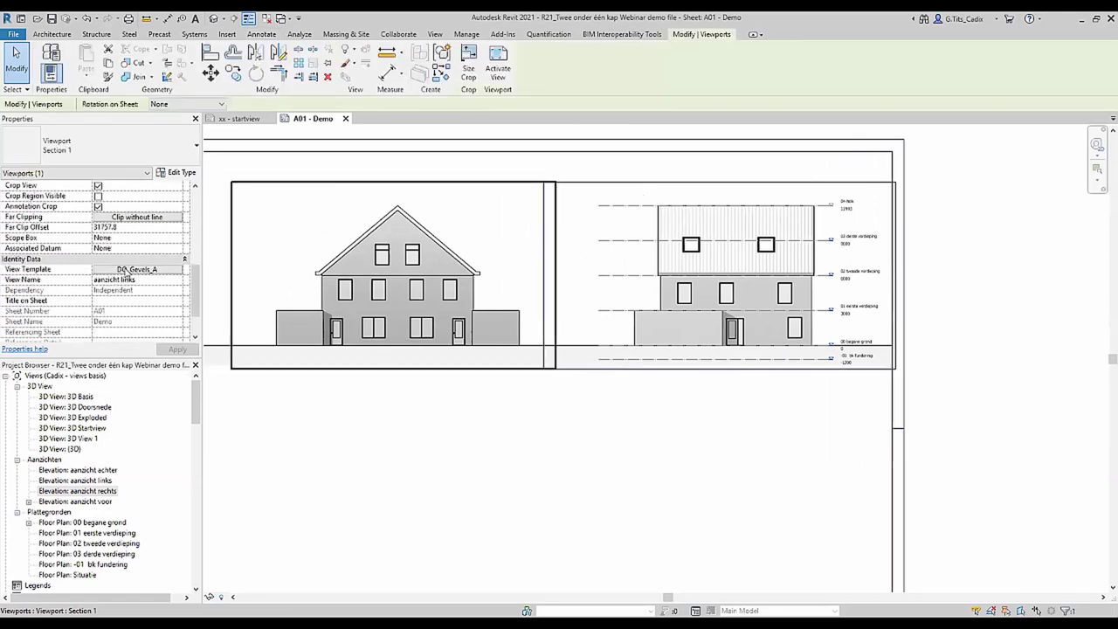
scroll(554, 349, down, 2)
middle_drag(707, 354, 900, 344)
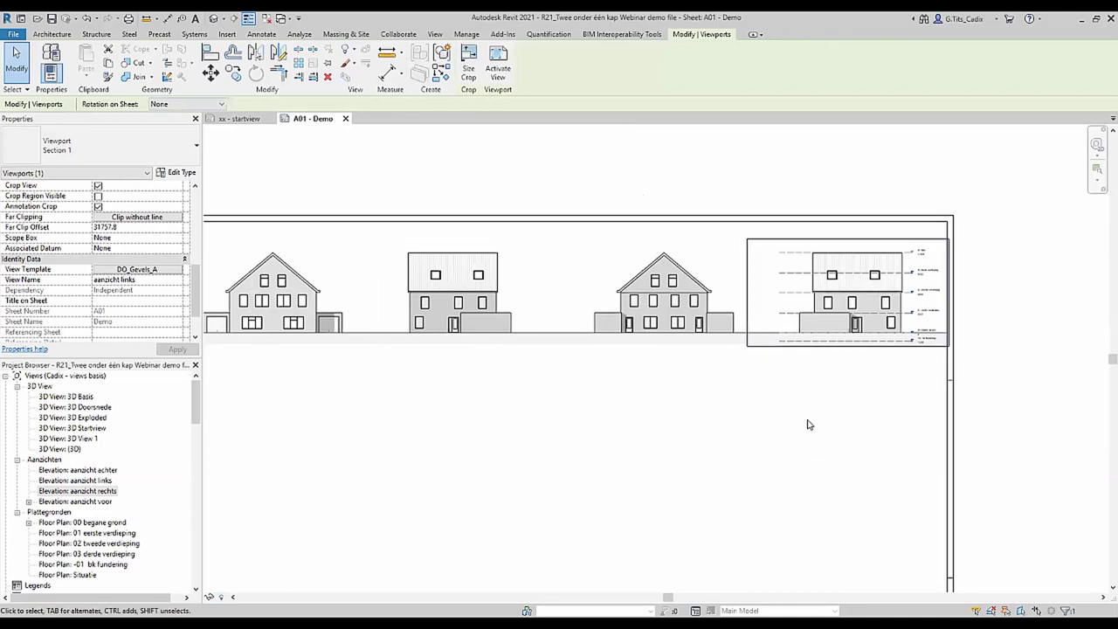
scroll(839, 297, up, 3)
scroll(812, 253, up, 1)
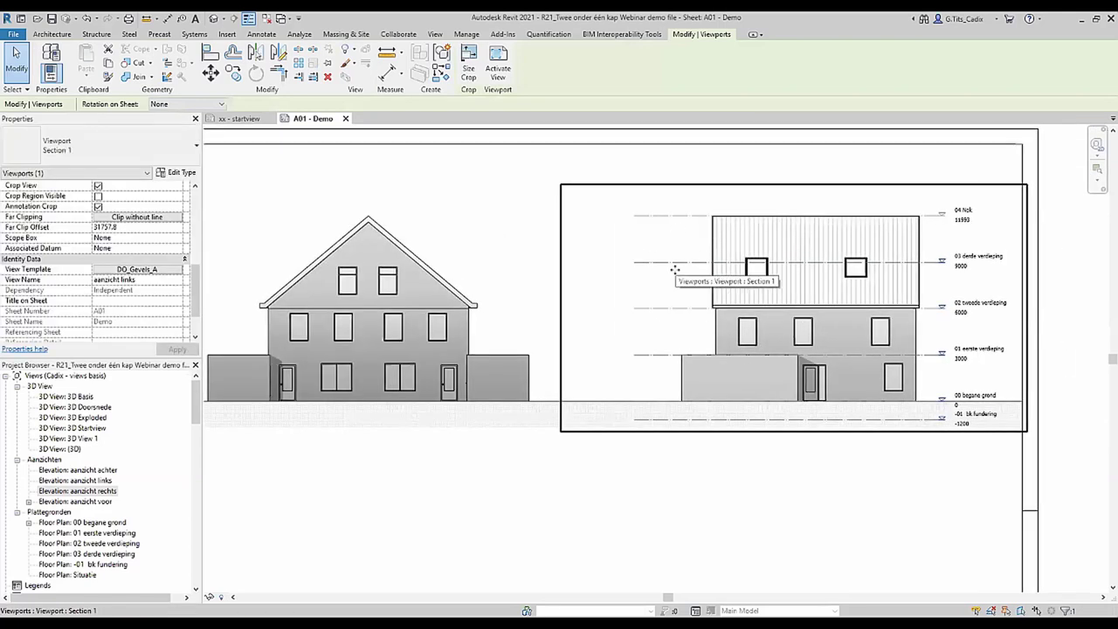
scroll(795, 254, down, 4)
scroll(426, 260, up, 2)
Select the aanzicht links viewport for comparison, then activate the Section 1 viewport.
click(426, 259)
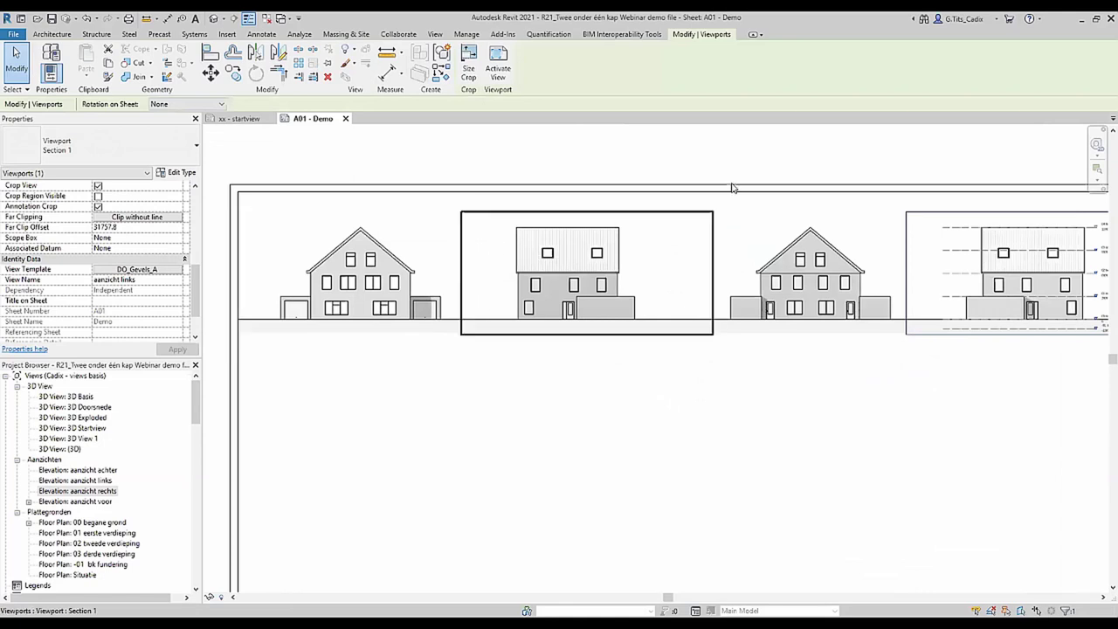
middle_drag(1100, 228, 918, 225)
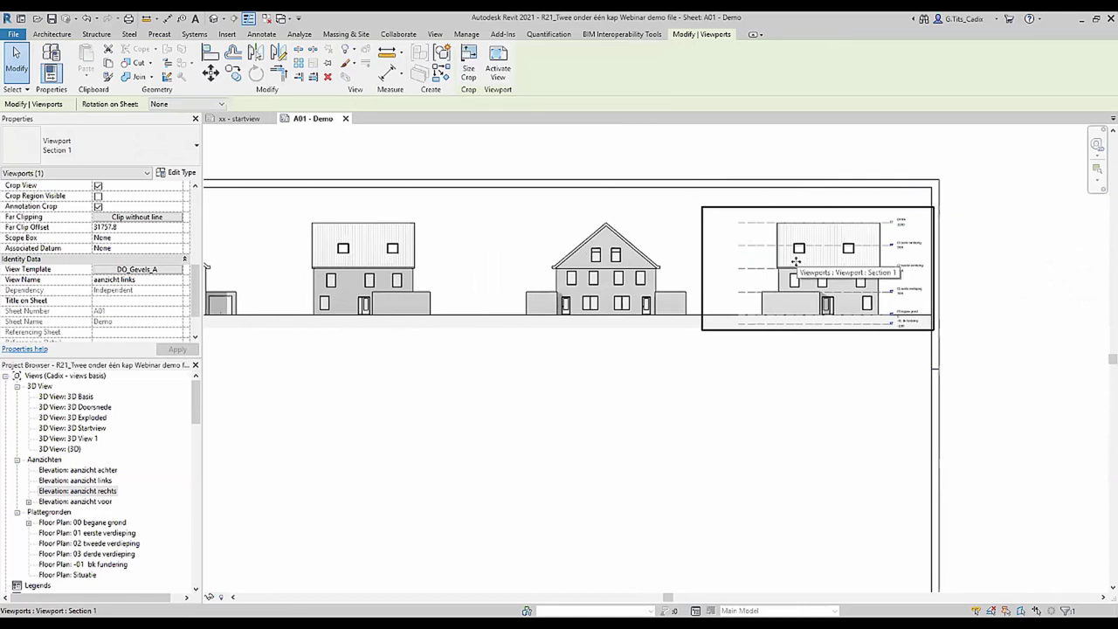
double_click(796, 260)
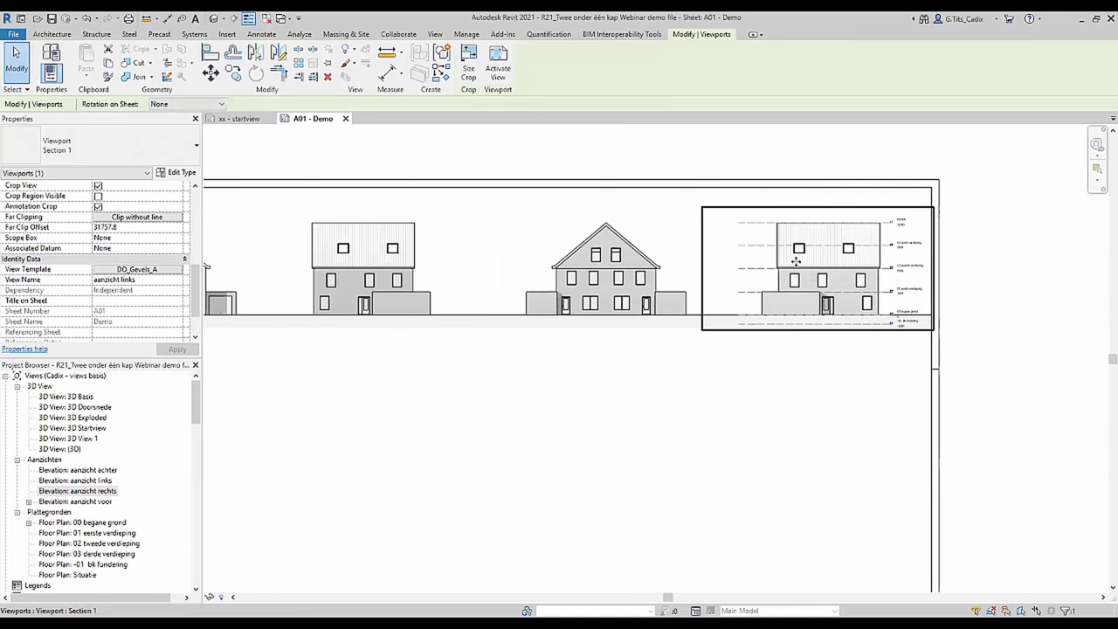
Drag the 02 tweede verdieping level line's extents left past all four elevations.
click(751, 270)
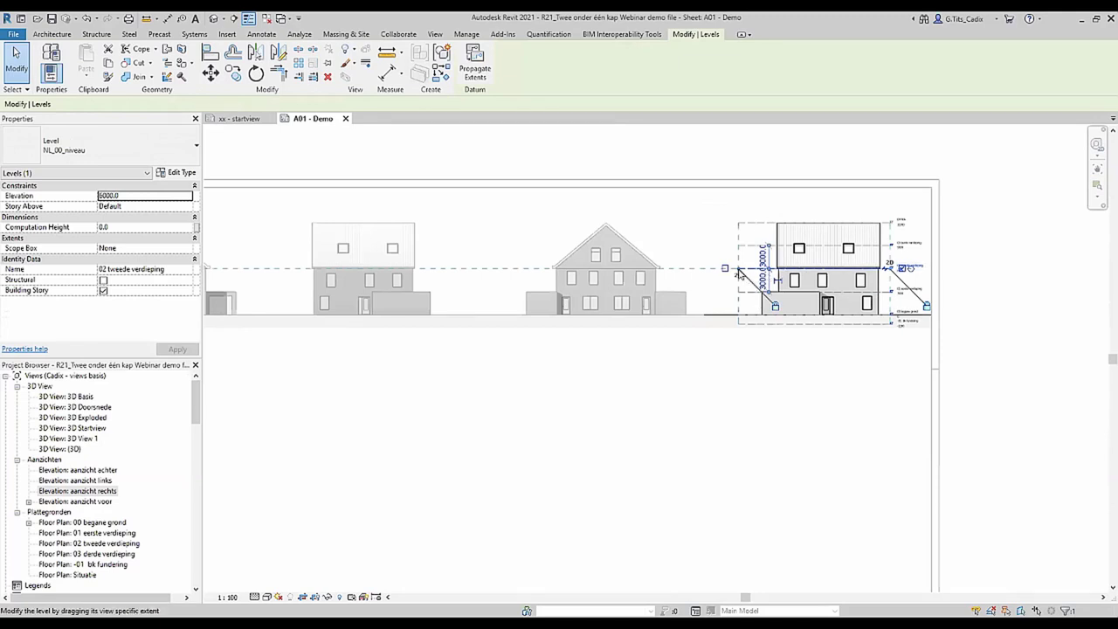
scroll(738, 272, up, 2)
scroll(738, 227, up, 1)
scroll(738, 205, up, 1)
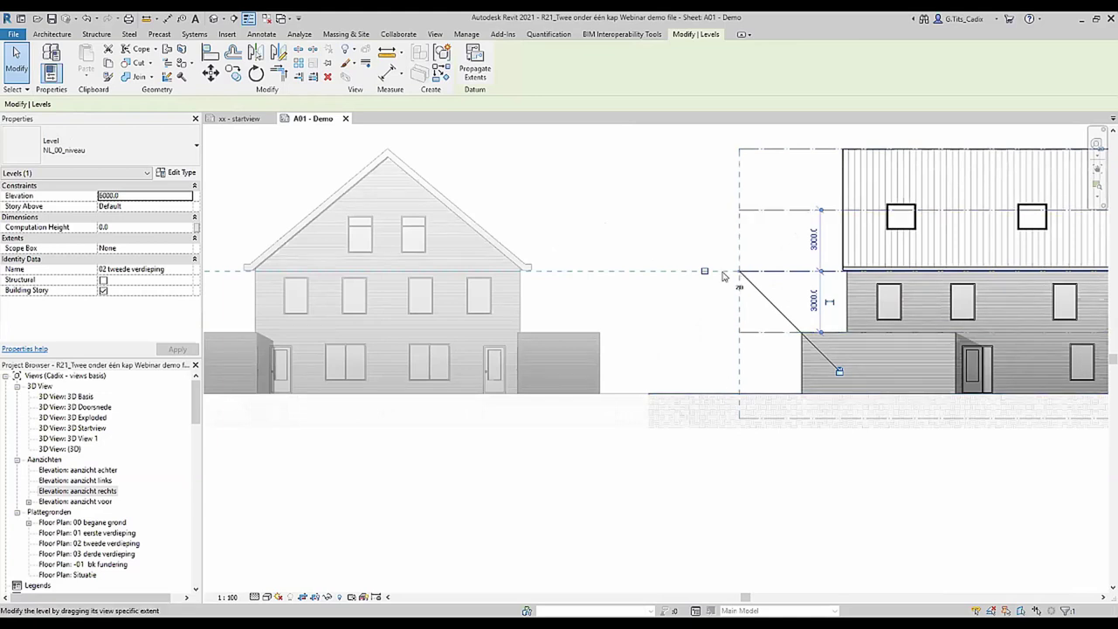
key(l)
key(l)
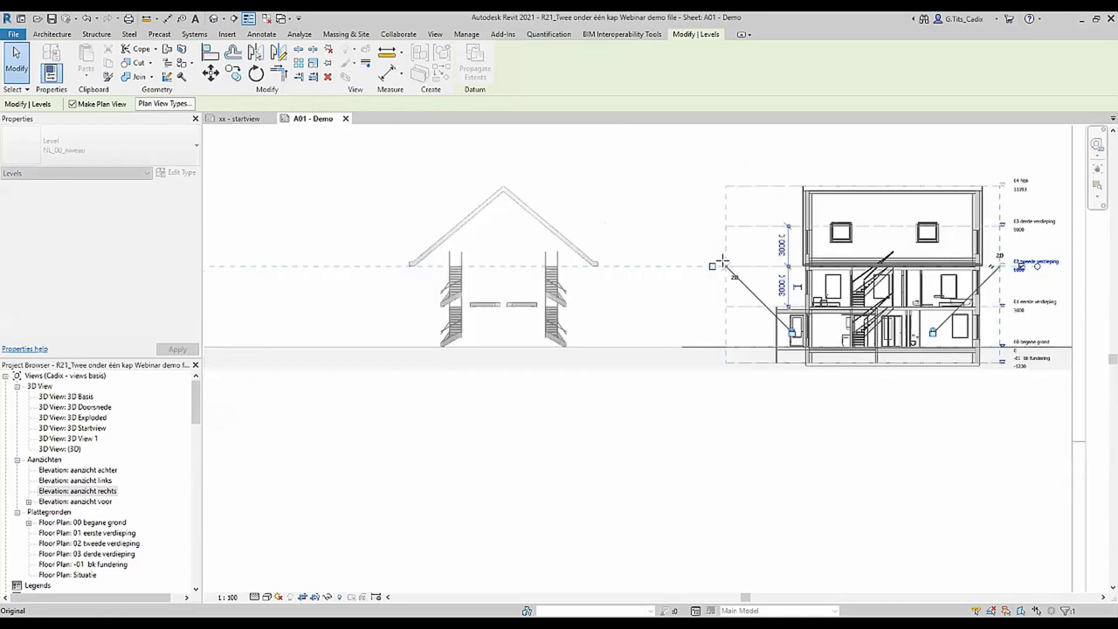
scroll(571, 266, down, 5)
middle_drag(431, 271, 706, 274)
scroll(706, 274, up, 5)
scroll(705, 273, up, 3)
scroll(649, 282, up, 2)
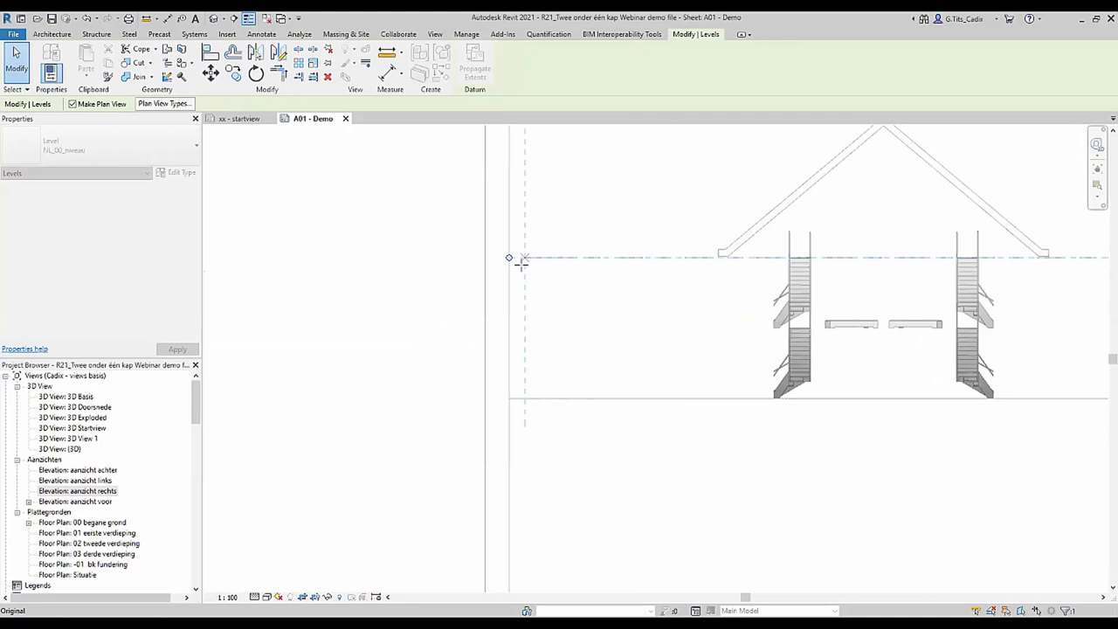
scroll(522, 261, up, 2)
scroll(503, 256, up, 5)
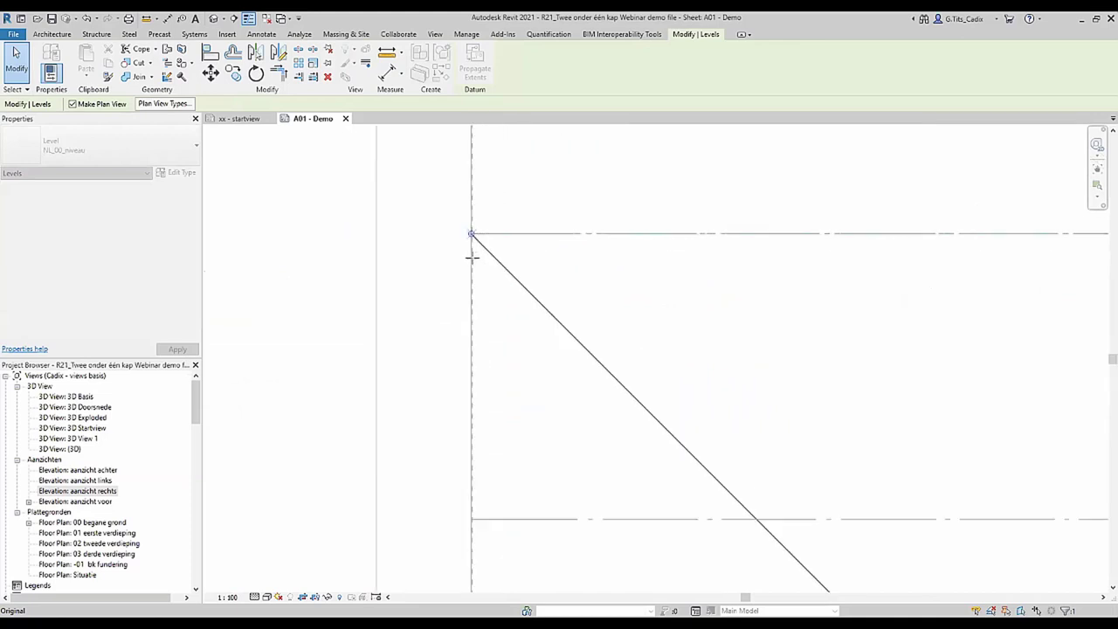
Finish editing the levels, deactivate the viewport and show the whole elevation row.
key(Escape)
scroll(486, 256, down, 3)
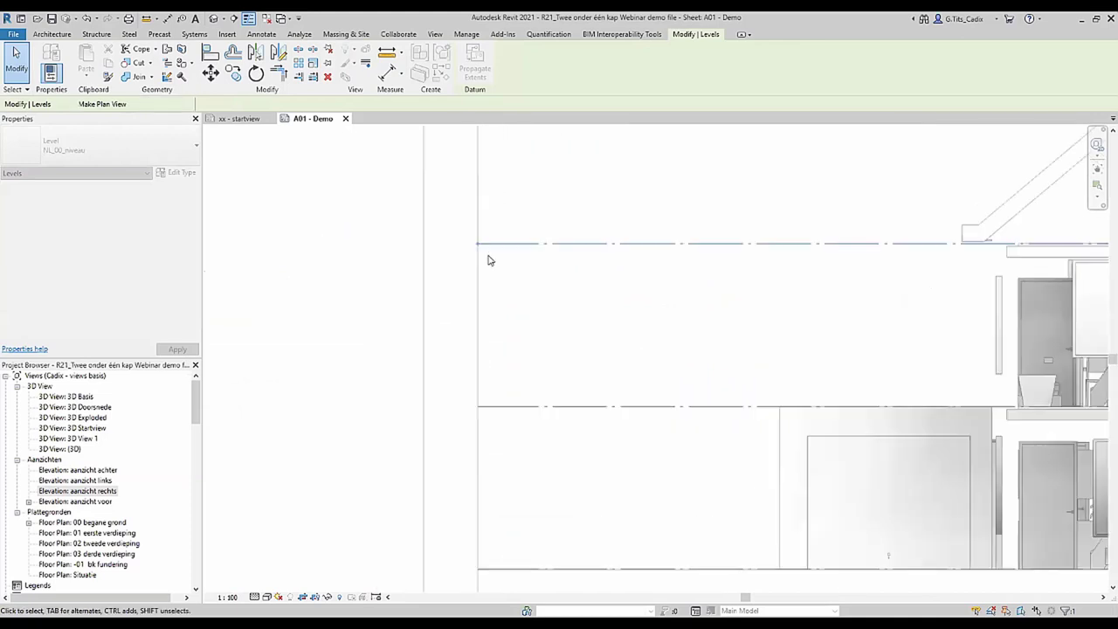
scroll(508, 240, down, 4)
scroll(509, 240, down, 3)
click(716, 351)
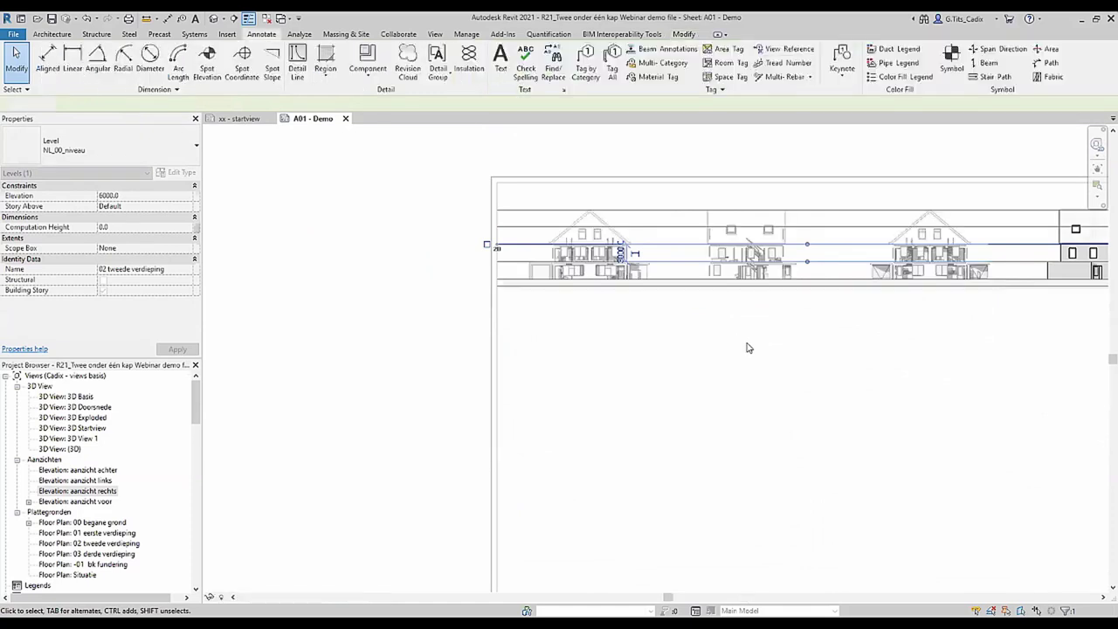
scroll(756, 349, down, 4)
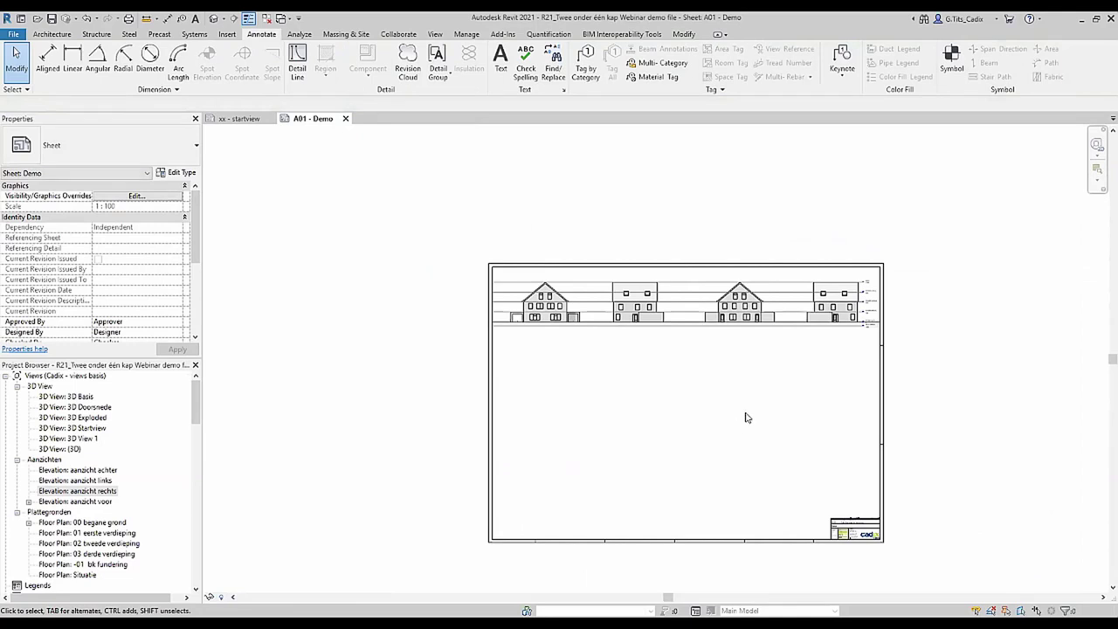
scroll(695, 427, up, 2)
scroll(685, 441, up, 2)
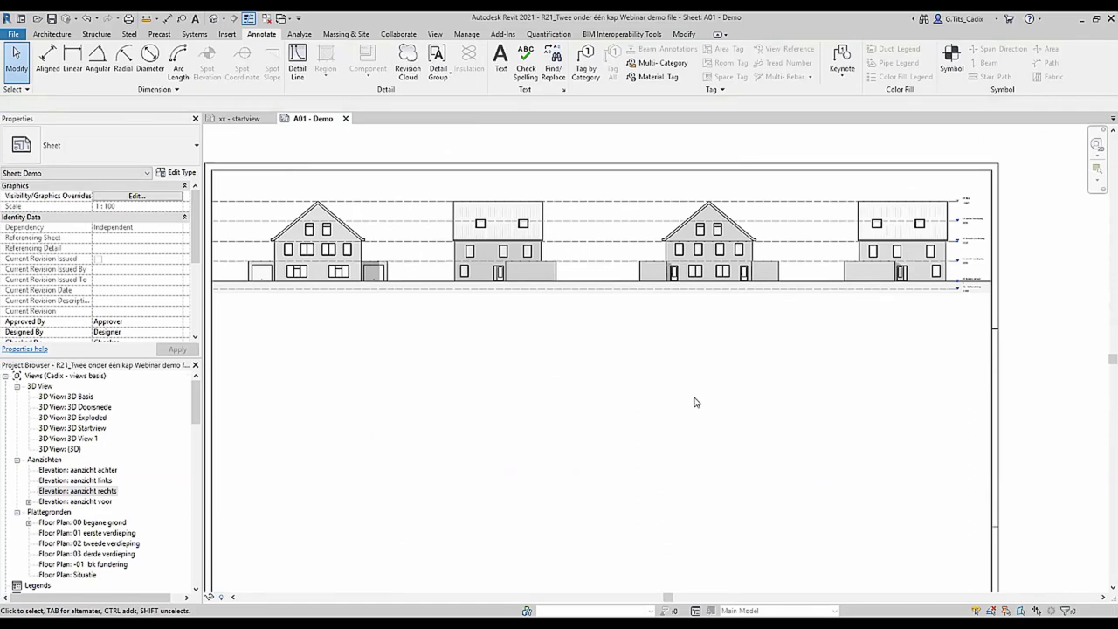
mouse_move(559, 398)
middle_down()
mouse_move(708, 396)
mouse_move(567, 393)
middle_up()
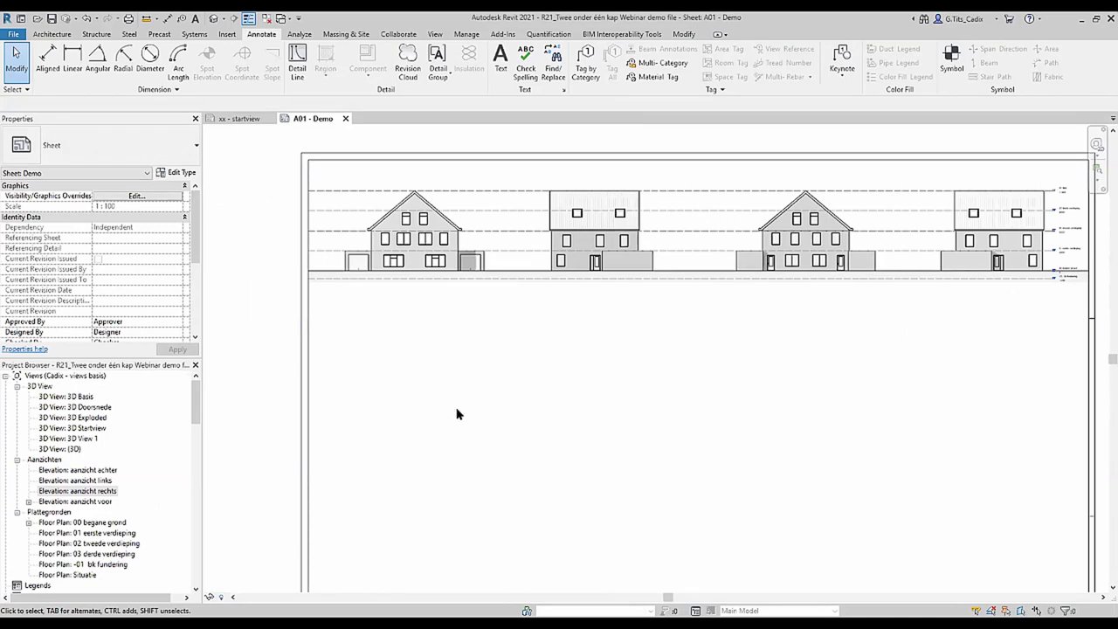
Place the 00 begane grond floor plan, with its Legenda ruimten legend, below the elevation row.
click(84, 522)
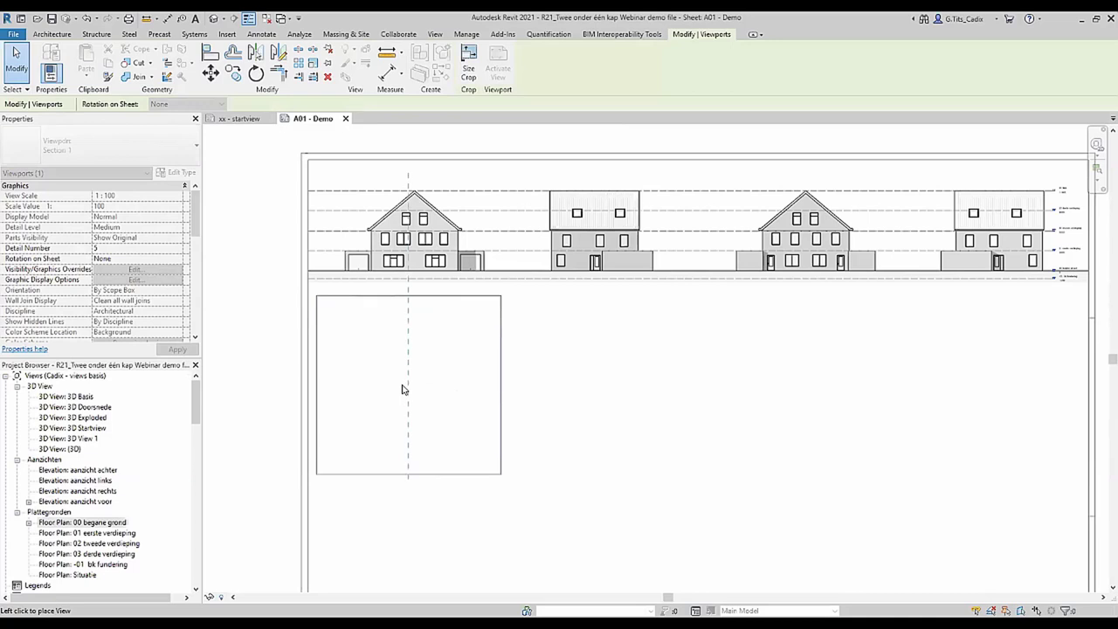
click(569, 426)
key(Escape)
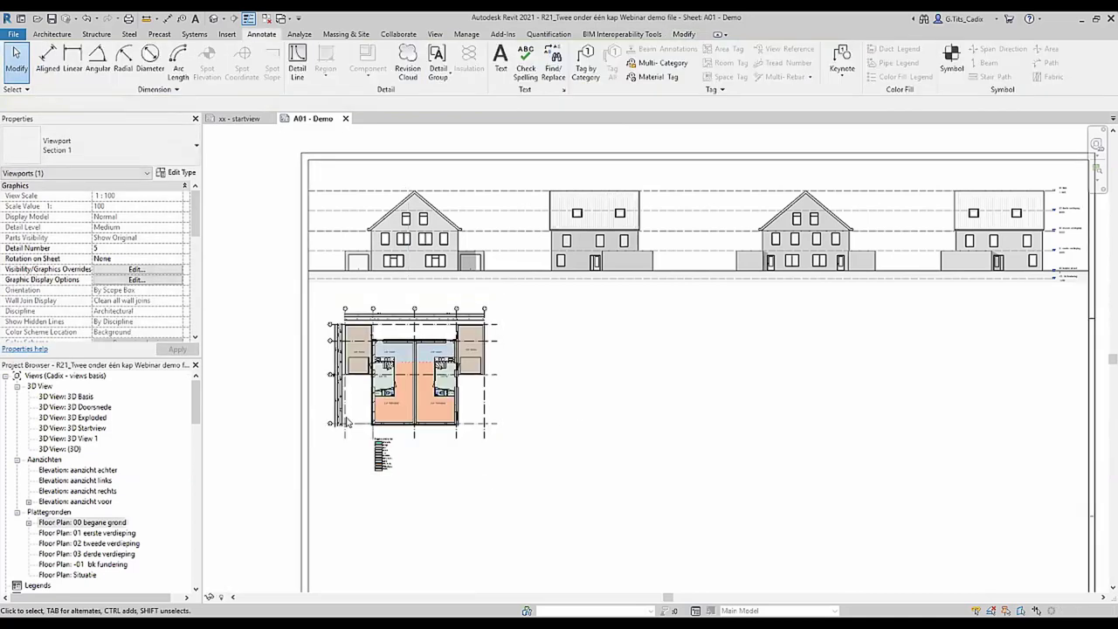
scroll(432, 367, up, 3)
scroll(432, 288, up, 1)
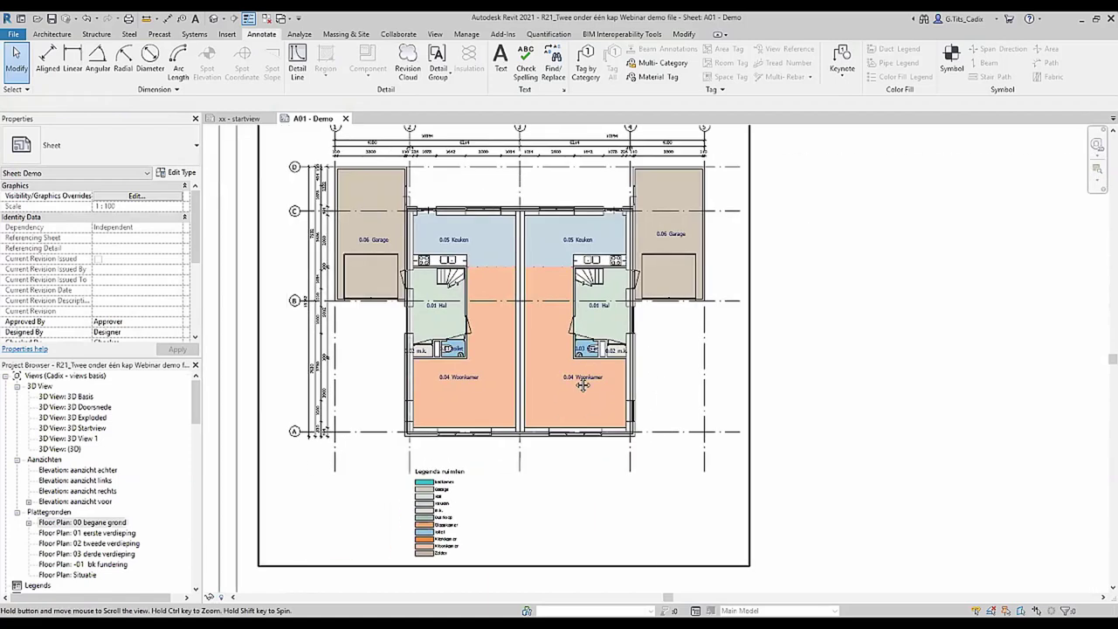
scroll(428, 227, up, 1)
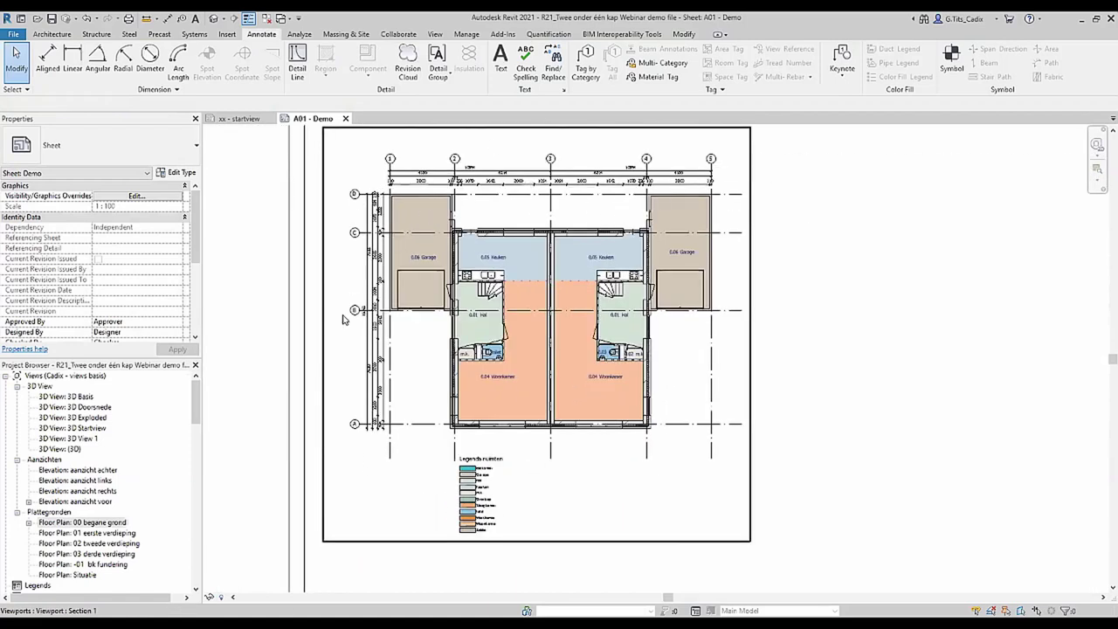
scroll(611, 323, down, 2)
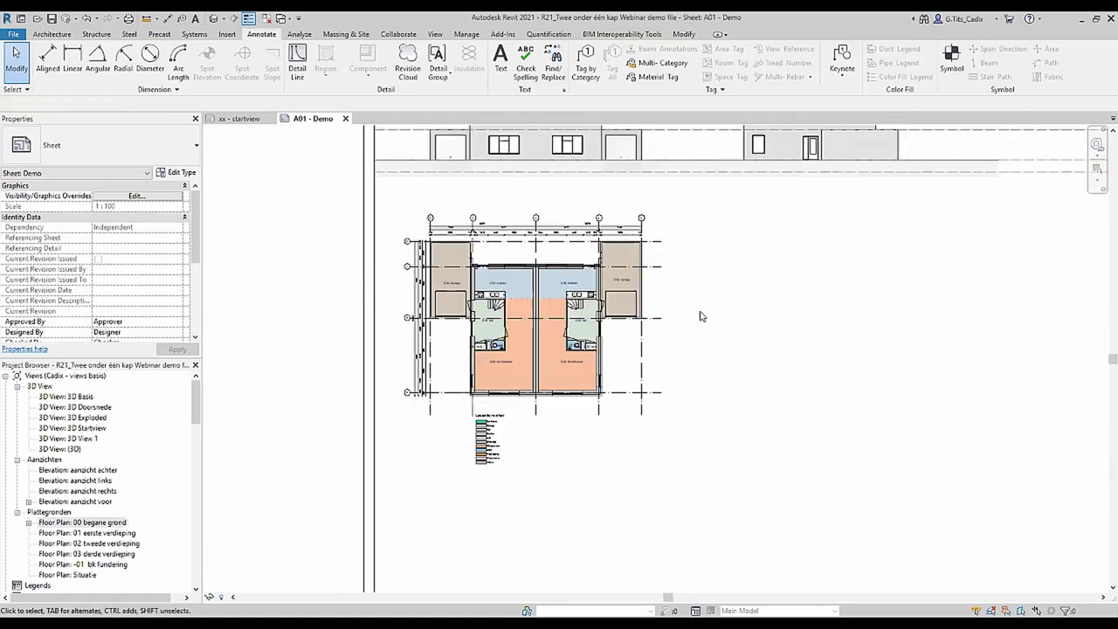
scroll(768, 340, down, 2)
scroll(339, 460, up, 4)
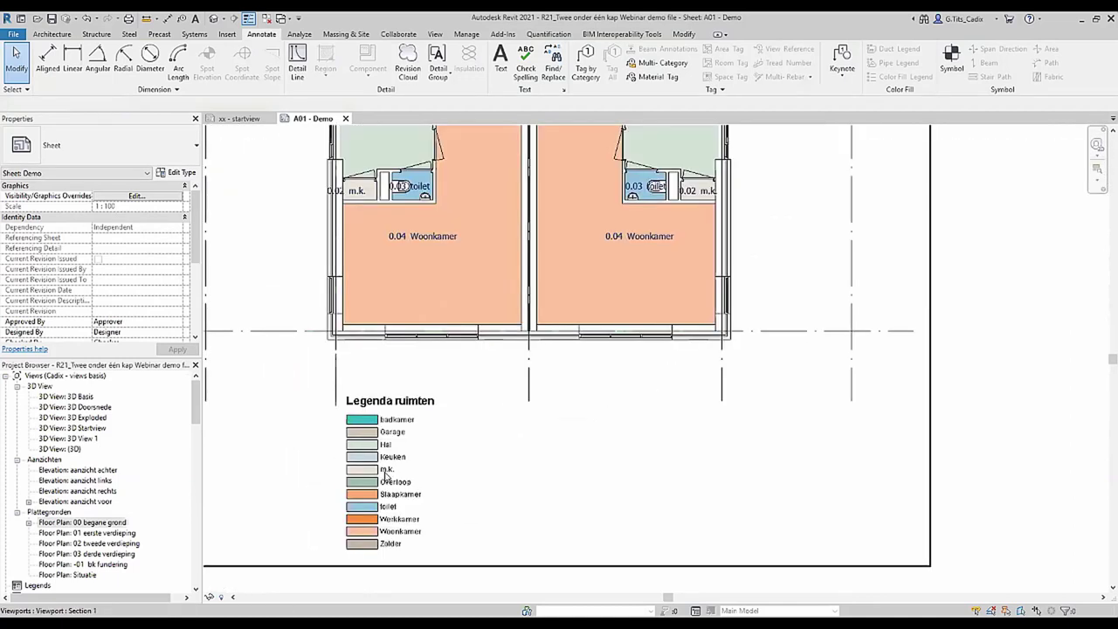
scroll(394, 442, down, 4)
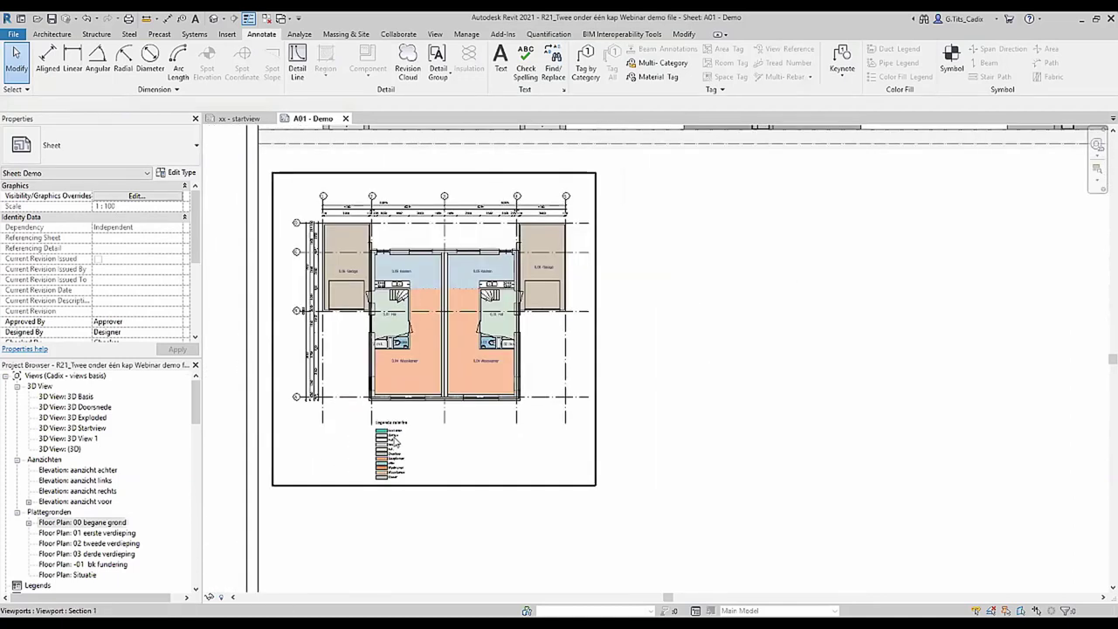
middle_drag(818, 362, 592, 399)
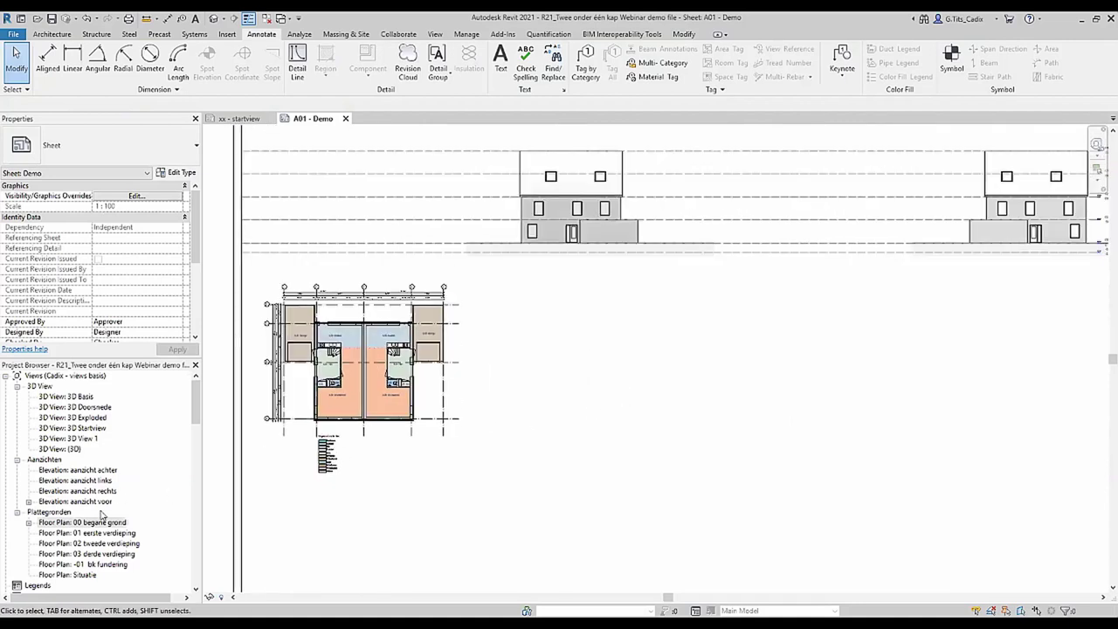
Place the 01 eerste verdieping plan right of the ground floor, aligning its grid D.
click(79, 533)
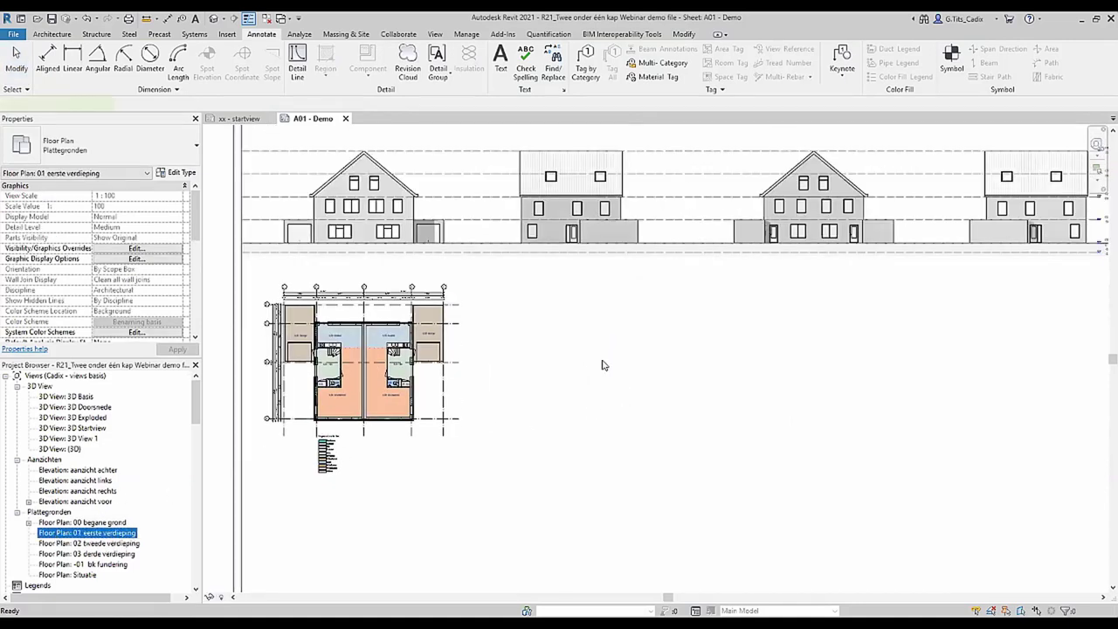
drag(603, 365, 597, 363)
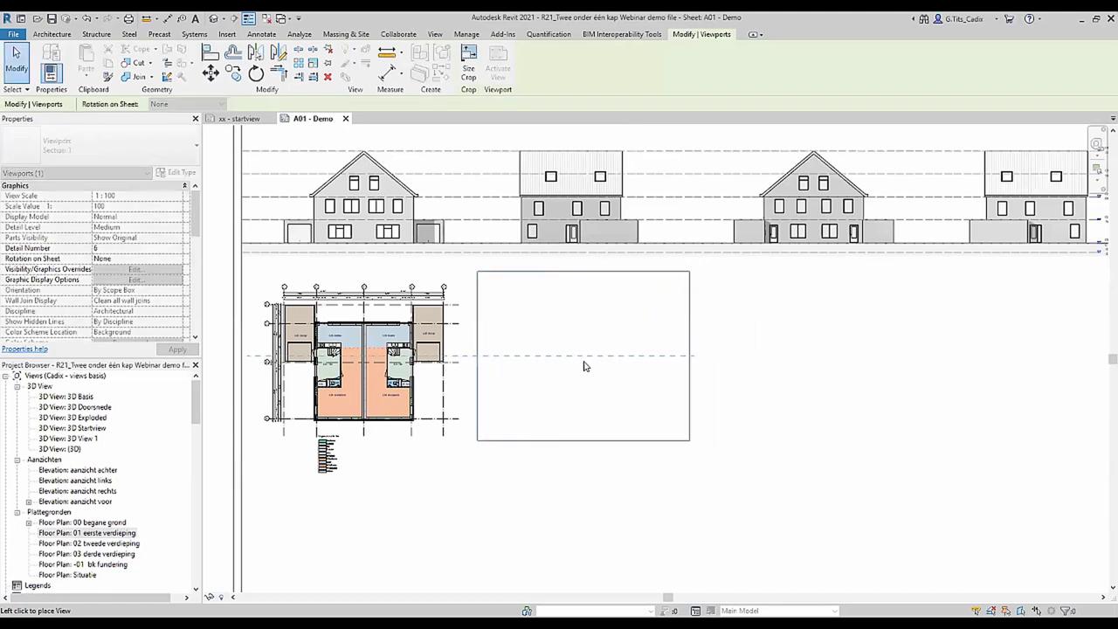
click(460, 368)
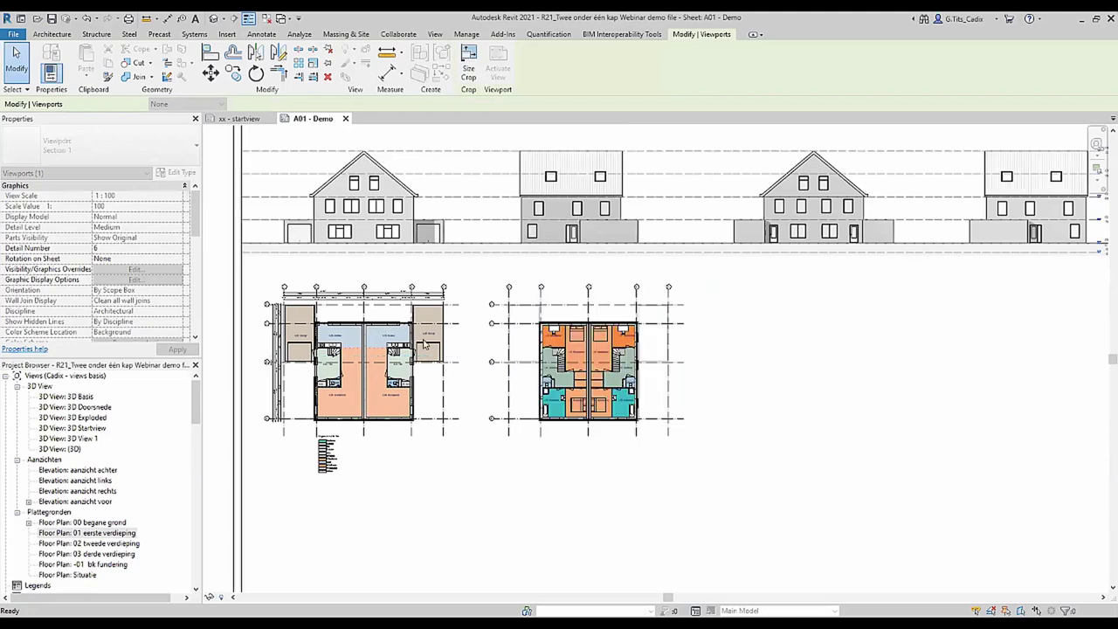
scroll(444, 343, up, 3)
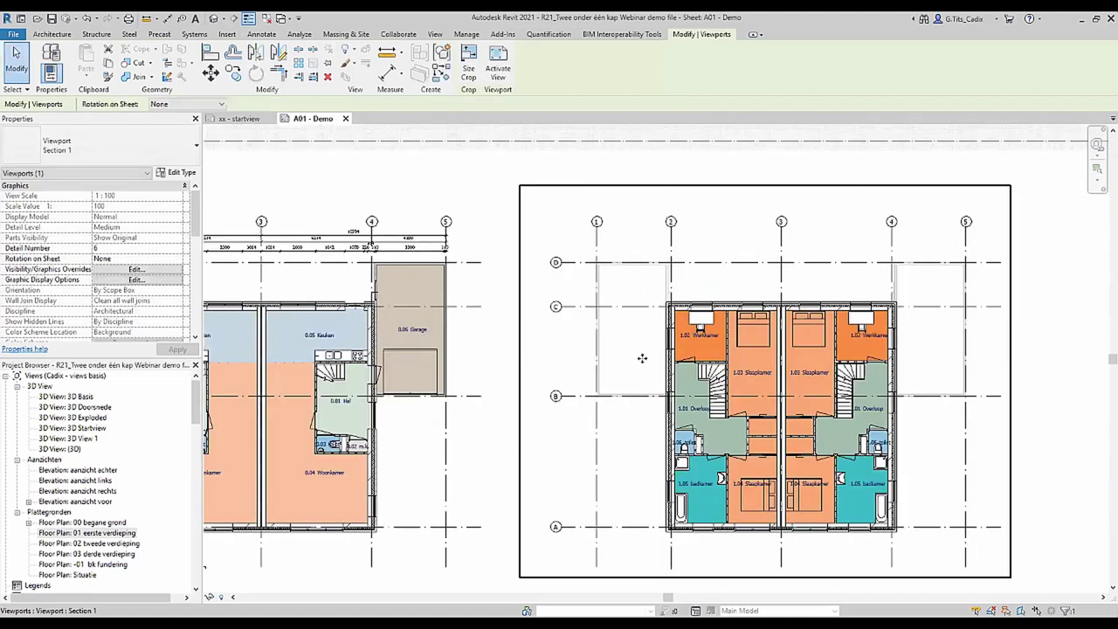
click(212, 73)
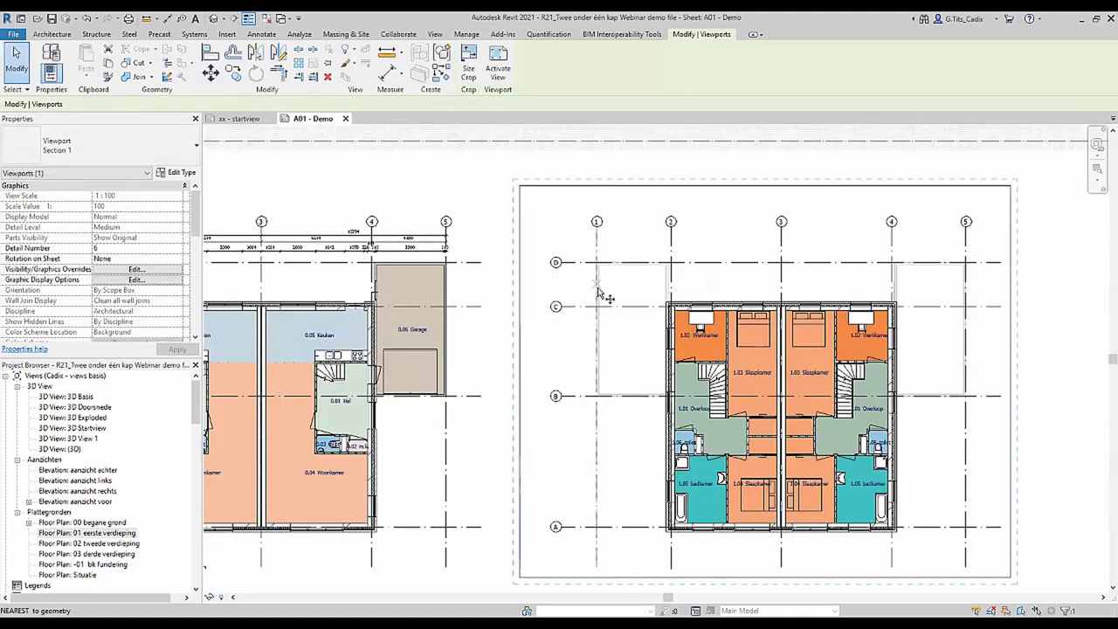
click(559, 263)
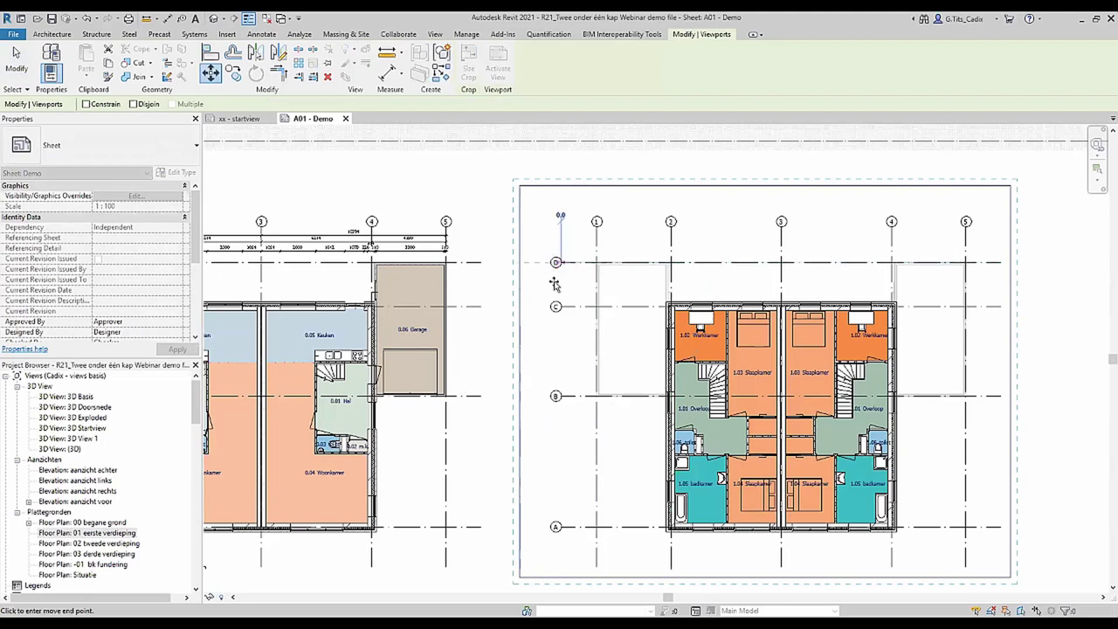
click(477, 263)
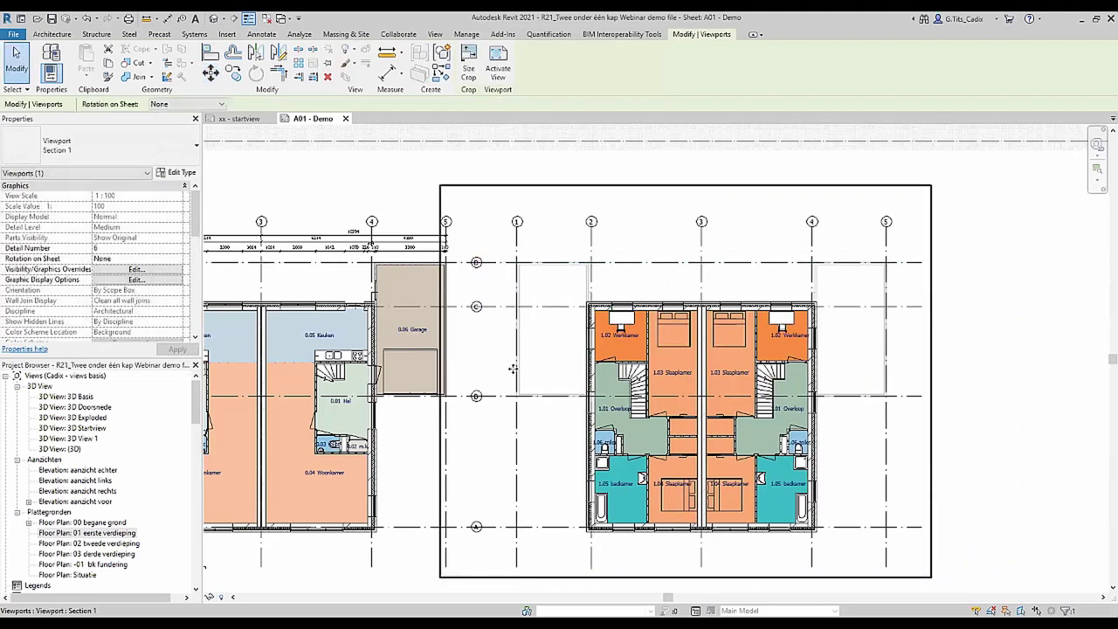
Move the first-floor plan a further 20 and then 10 to the right.
click(211, 72)
click(476, 273)
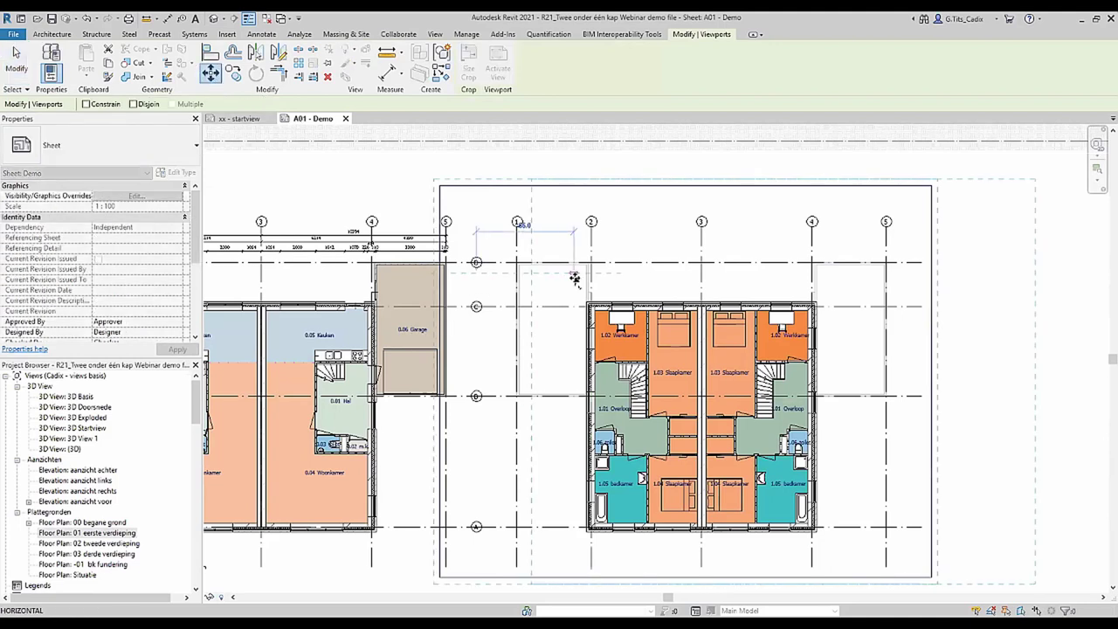
text(20)
key(Return)
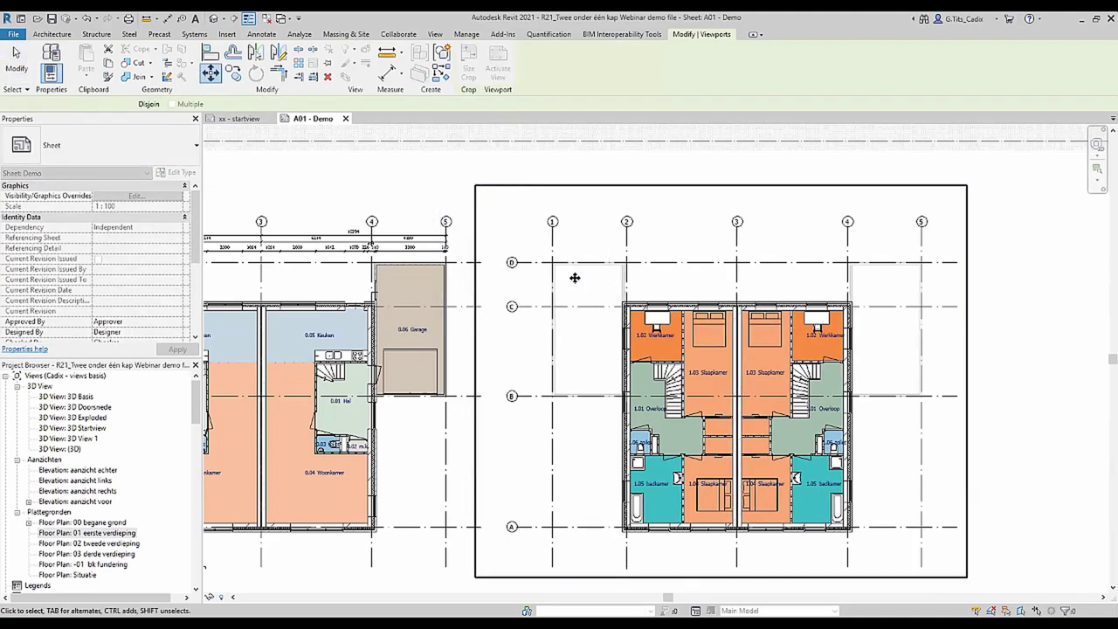
click(210, 73)
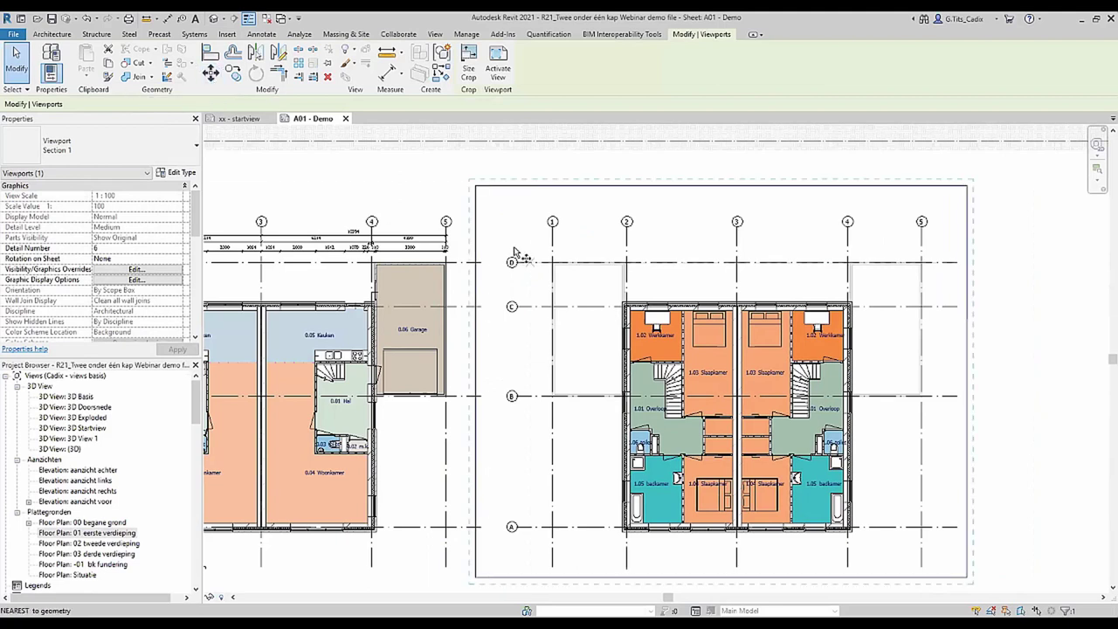
click(475, 236)
text(10)
key(Return)
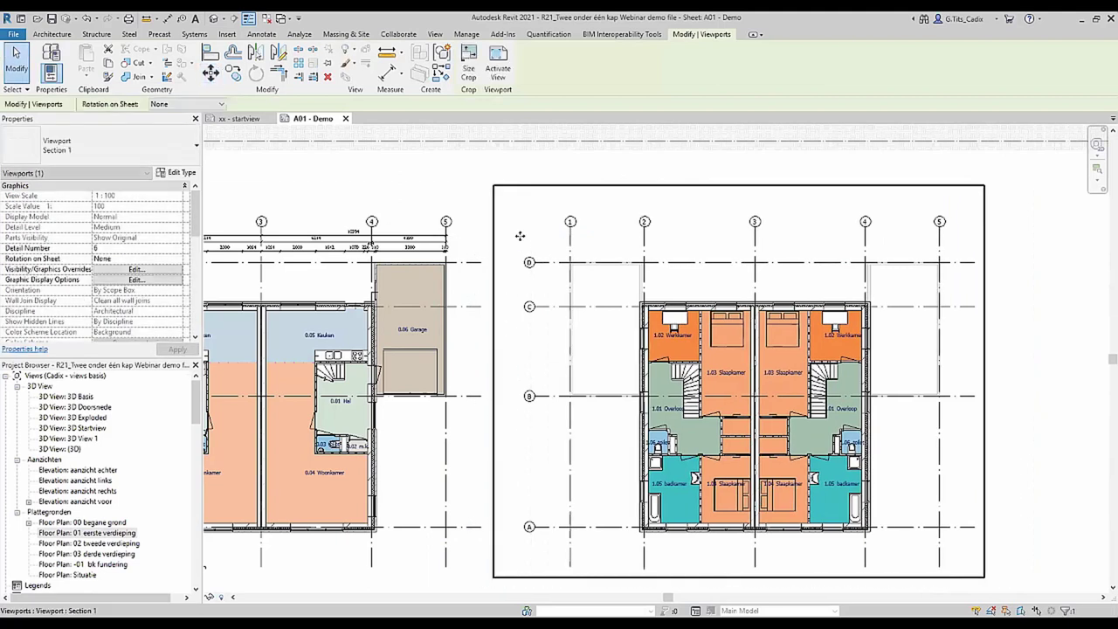
scroll(646, 323, down, 2)
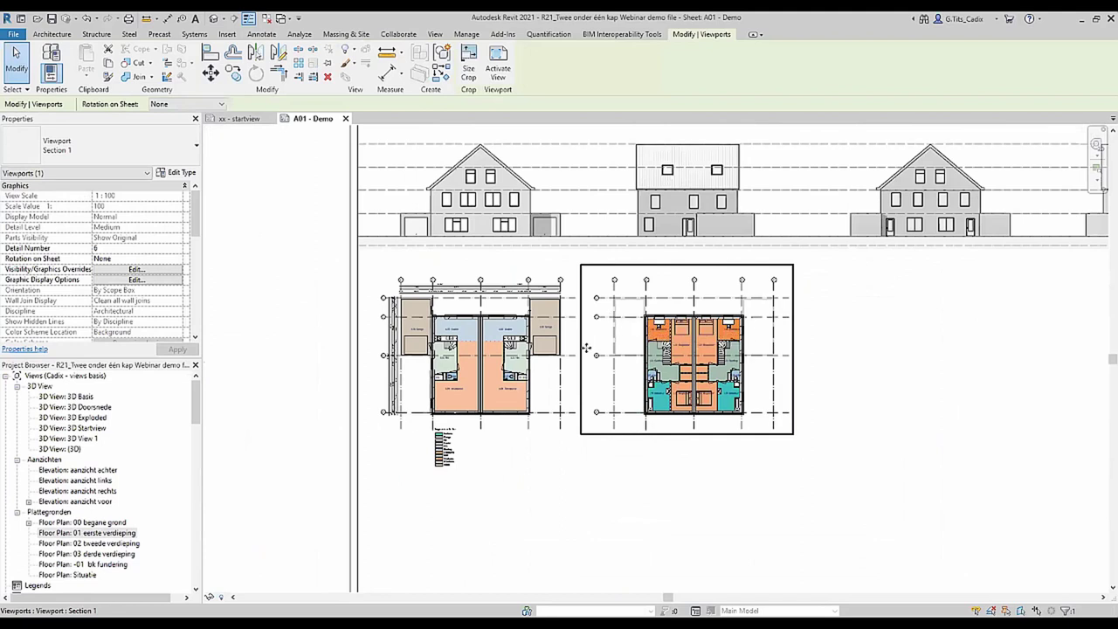
click(210, 72)
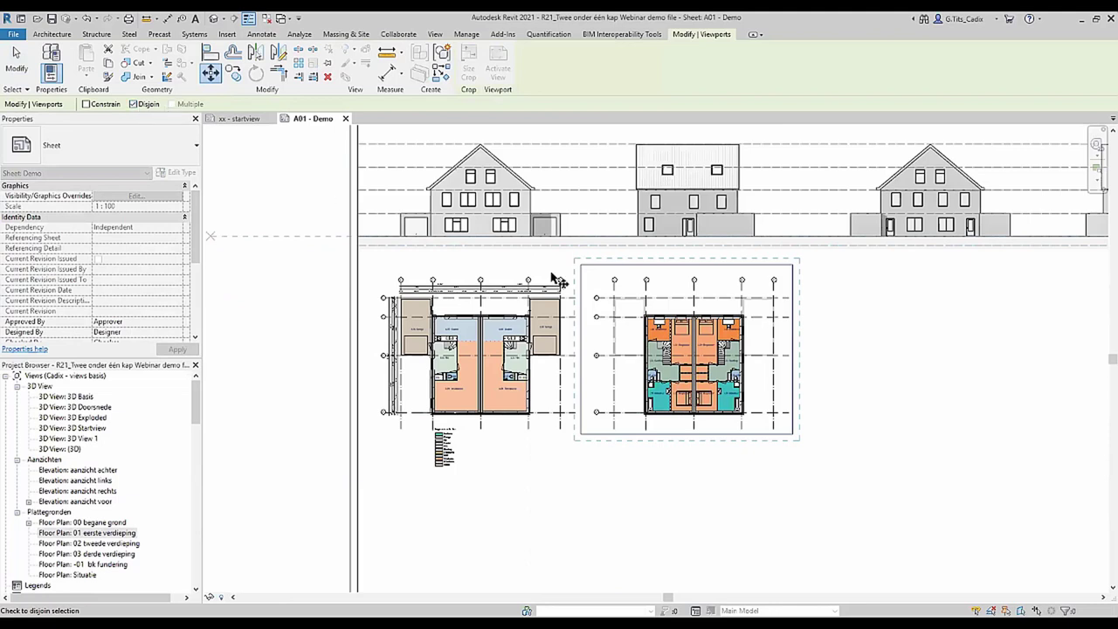
click(607, 305)
click(758, 384)
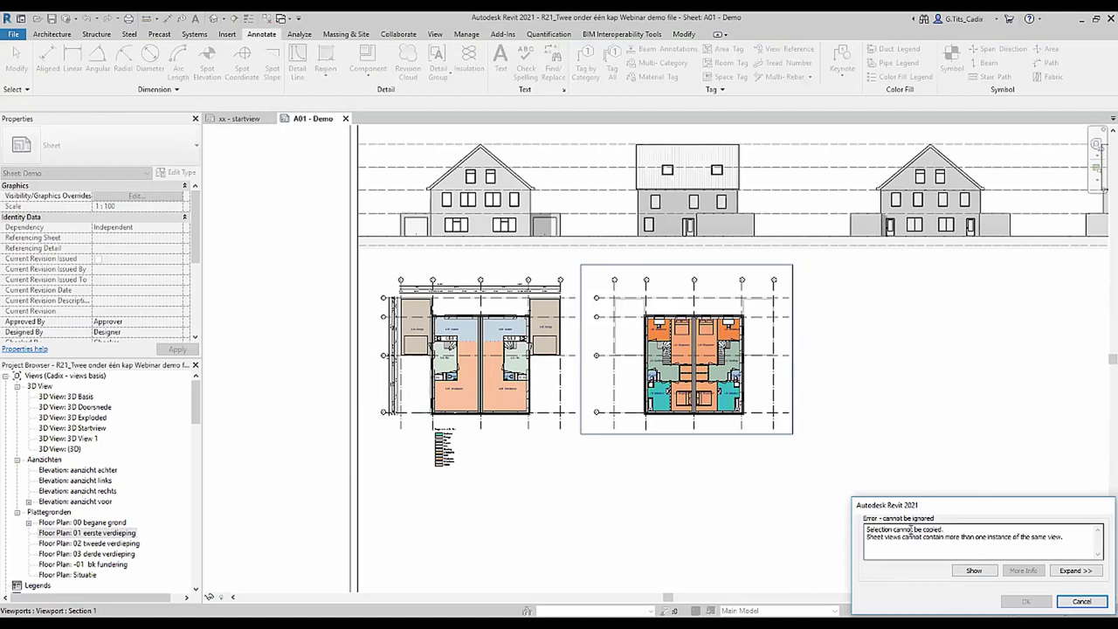
key(Escape)
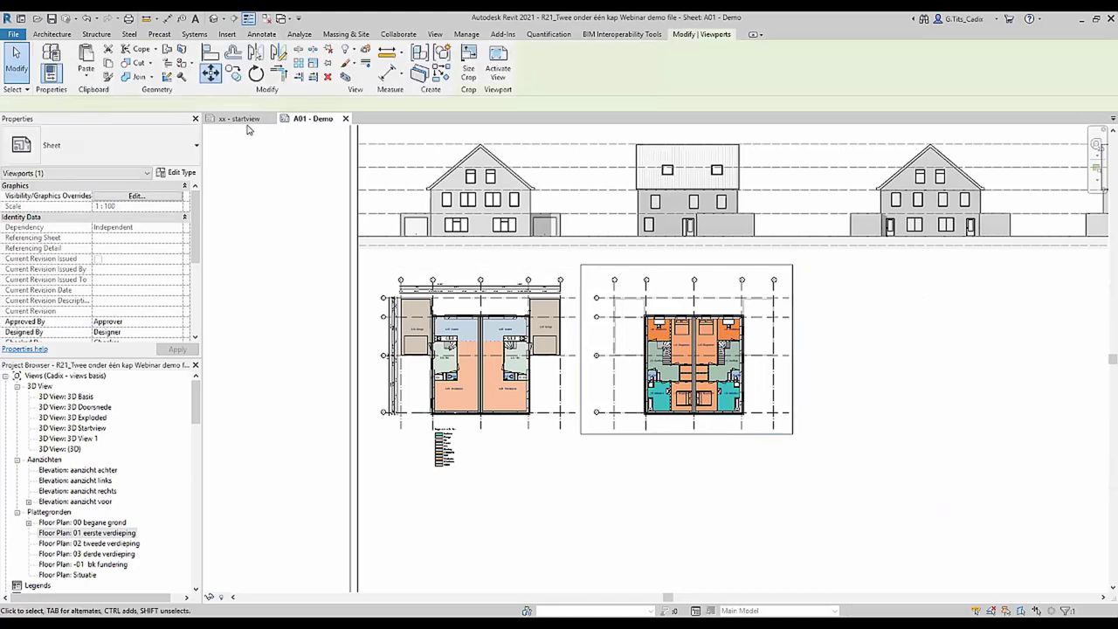
key(m)
key(v)
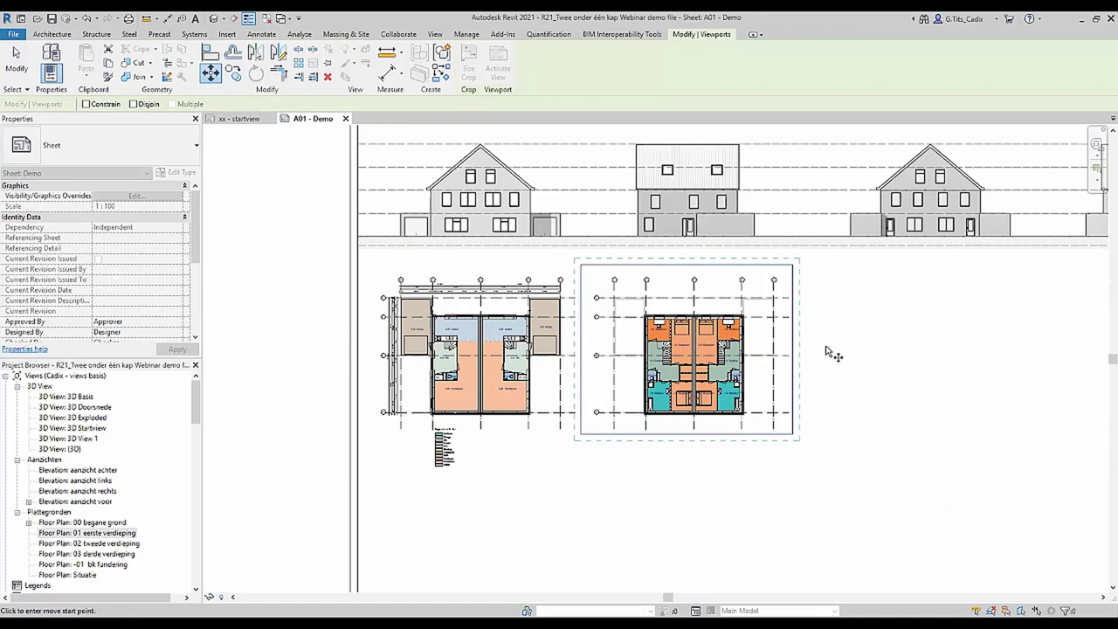
key(Escape)
key(Escape)
click(720, 389)
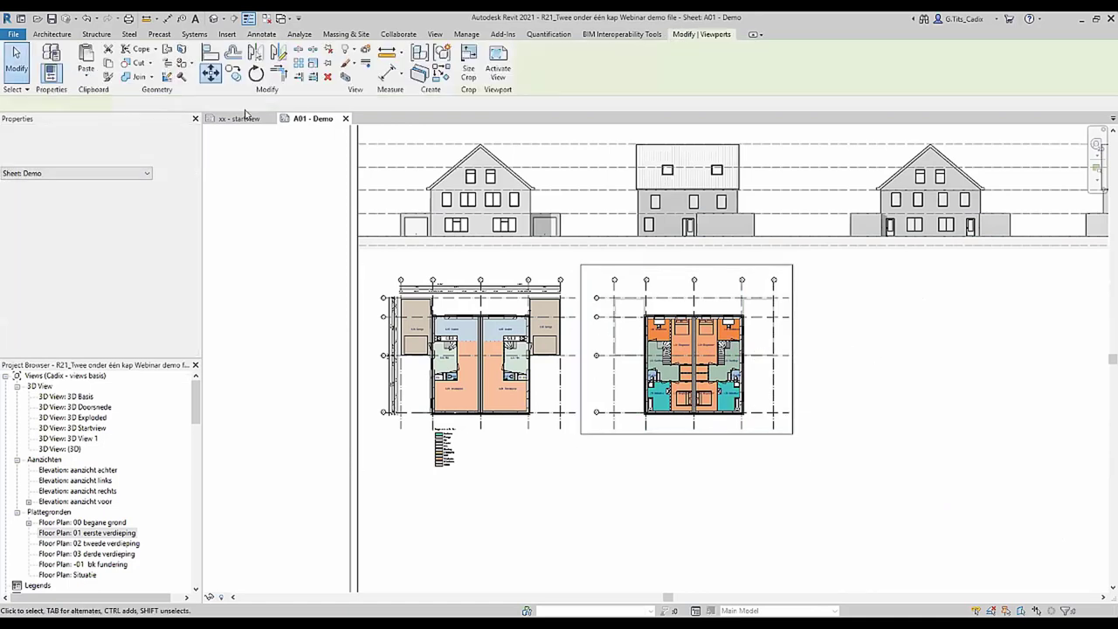
key(m)
key(v)
scroll(578, 288, up, 5)
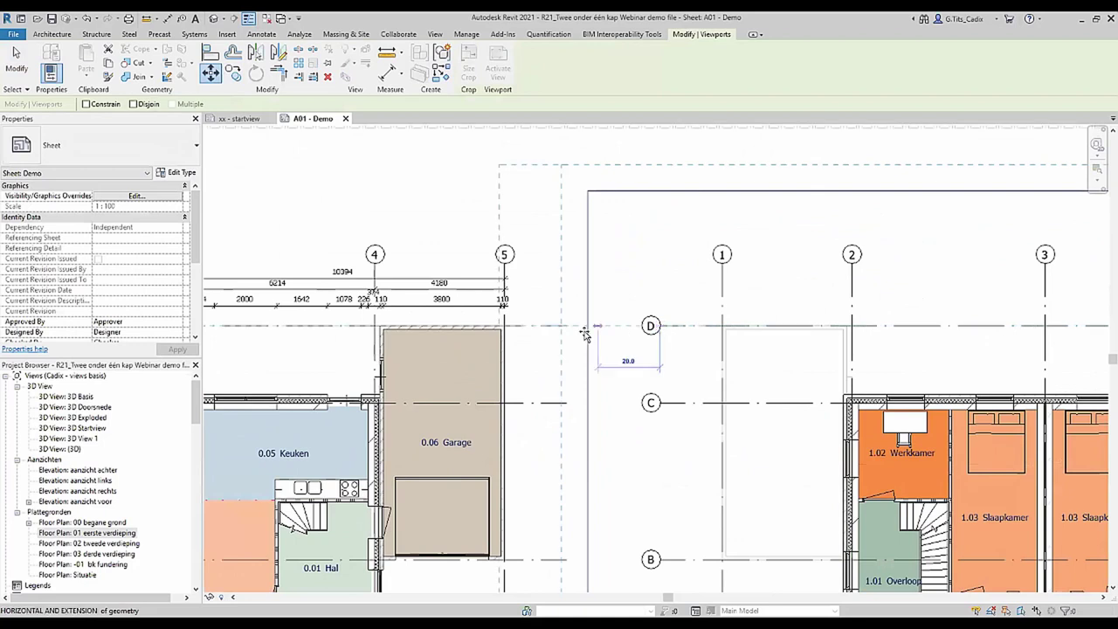
key(Escape)
key(Escape)
scroll(586, 347, down, 5)
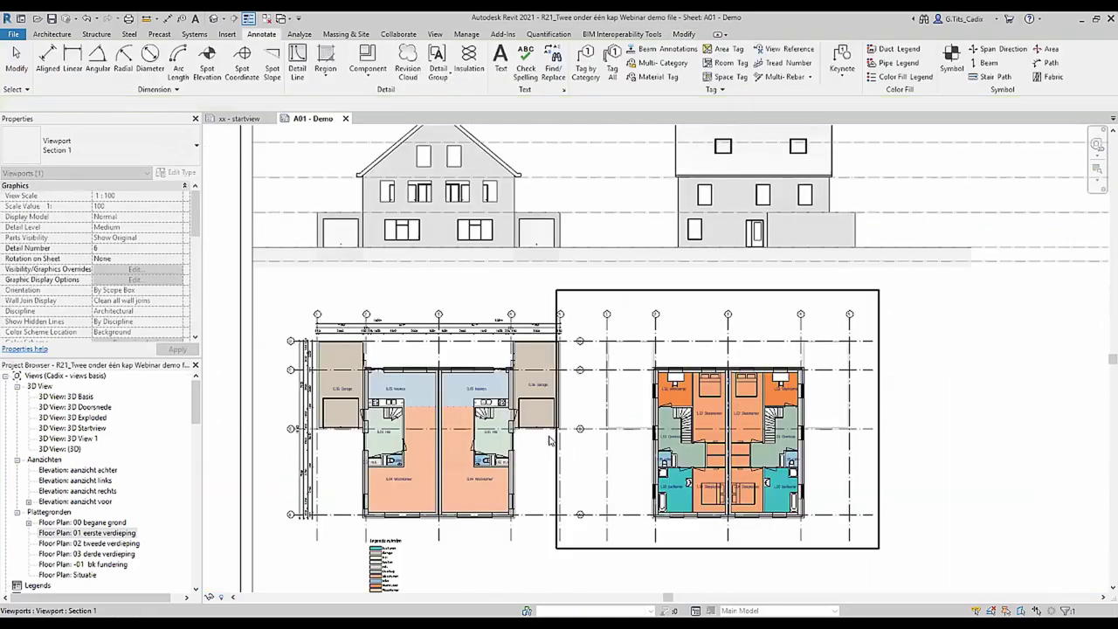
Place the 02 tweede verdieping plan to the right of the other floor plans.
click(70, 543)
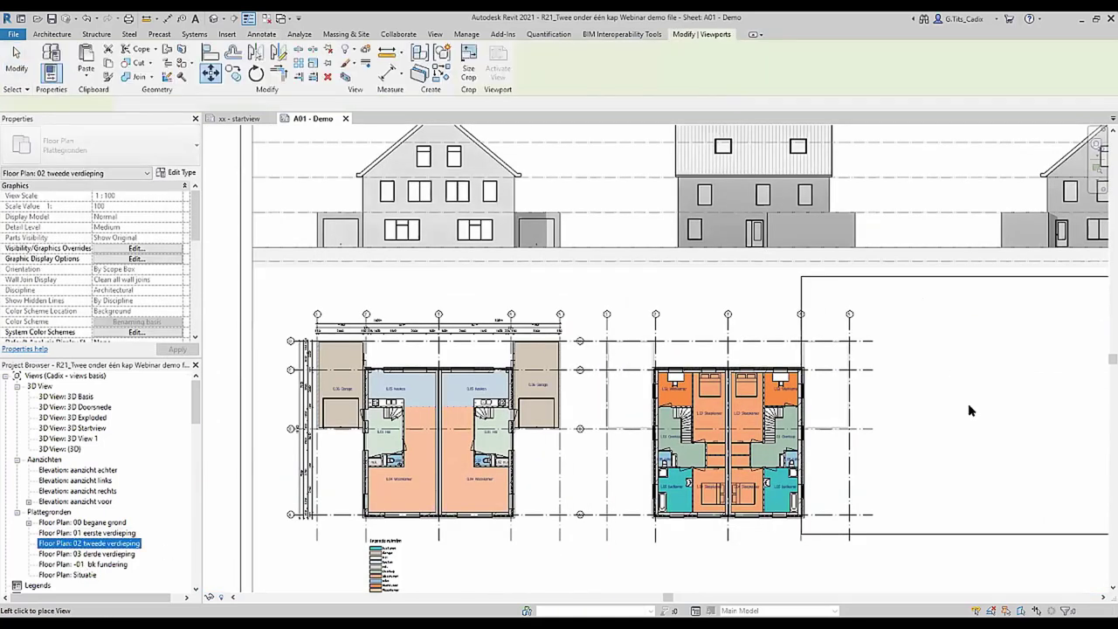
drag(68, 546, 947, 436)
click(947, 437)
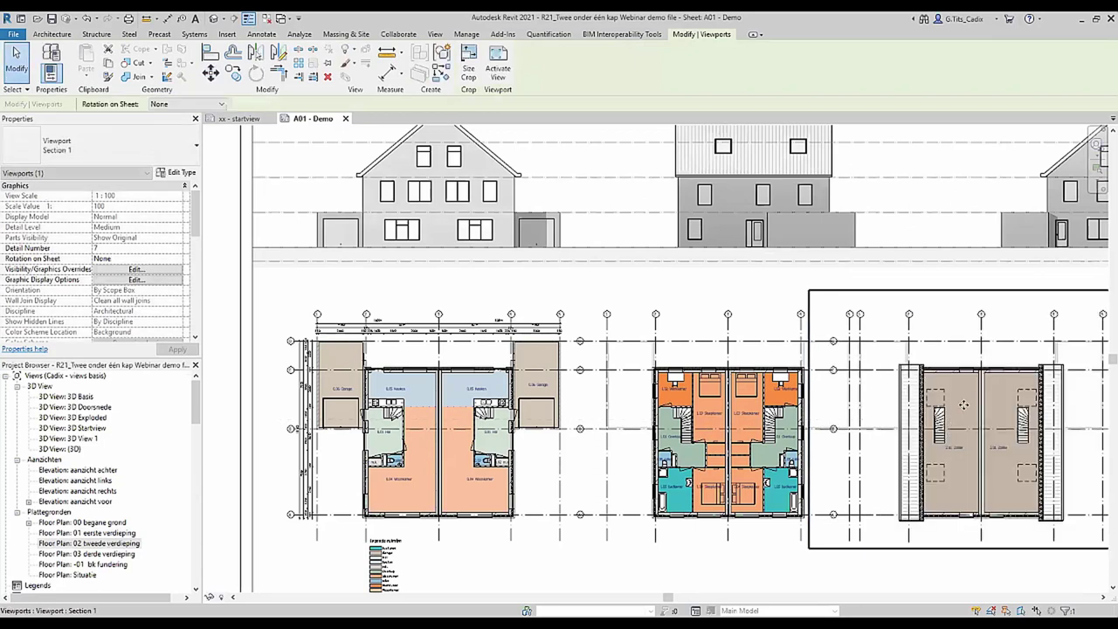
scroll(948, 437, down, 1)
middle_drag(948, 437, 696, 377)
drag(695, 377, 776, 377)
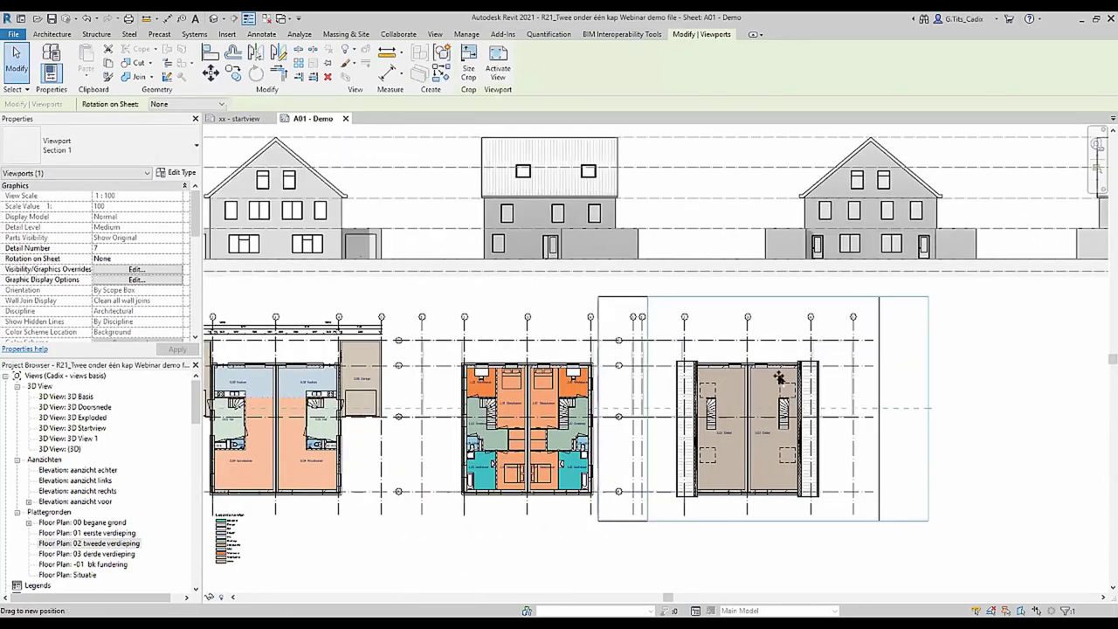
scroll(647, 371, up, 1)
Move the attic plan viewport so it snaps into line with the grid.
click(210, 77)
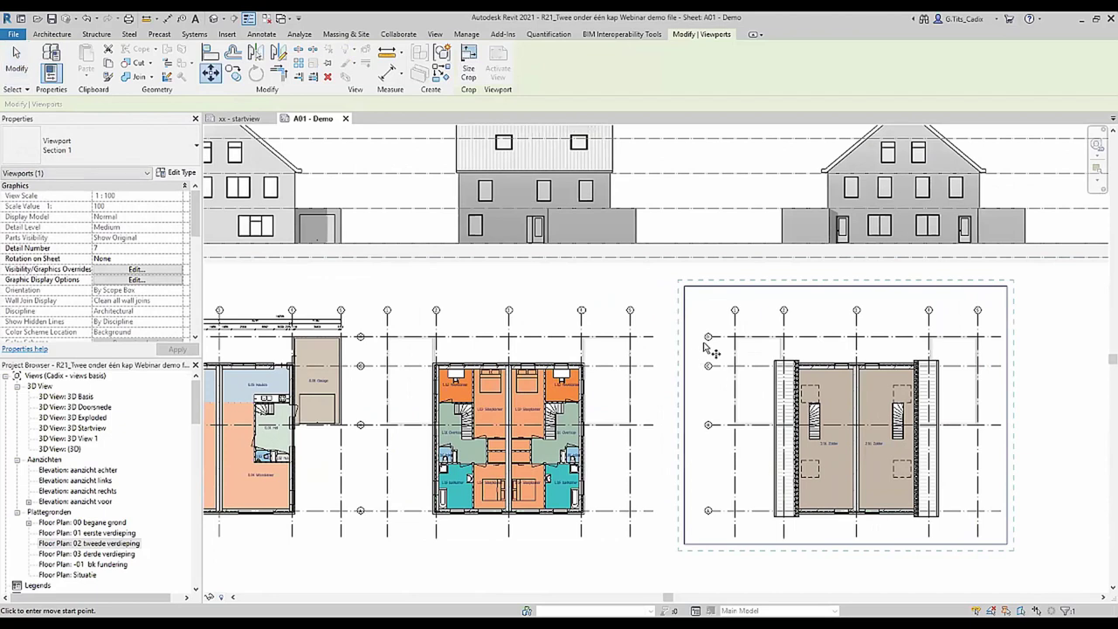
scroll(692, 351, up, 2)
click(728, 321)
click(613, 322)
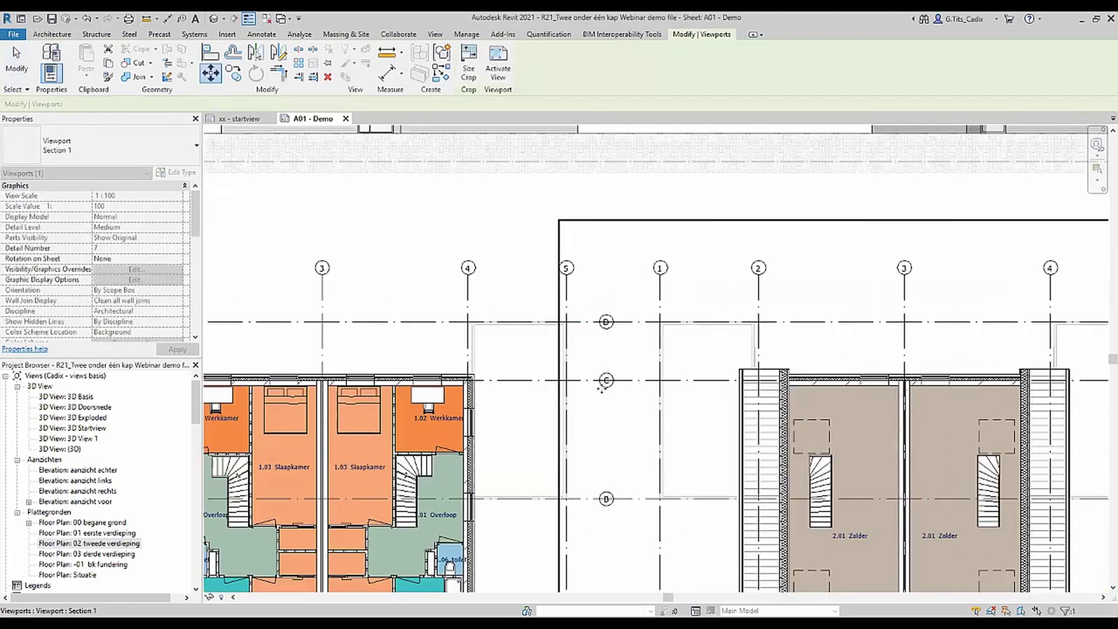
scroll(677, 398, down, 2)
scroll(677, 398, down, 1)
key(Escape)
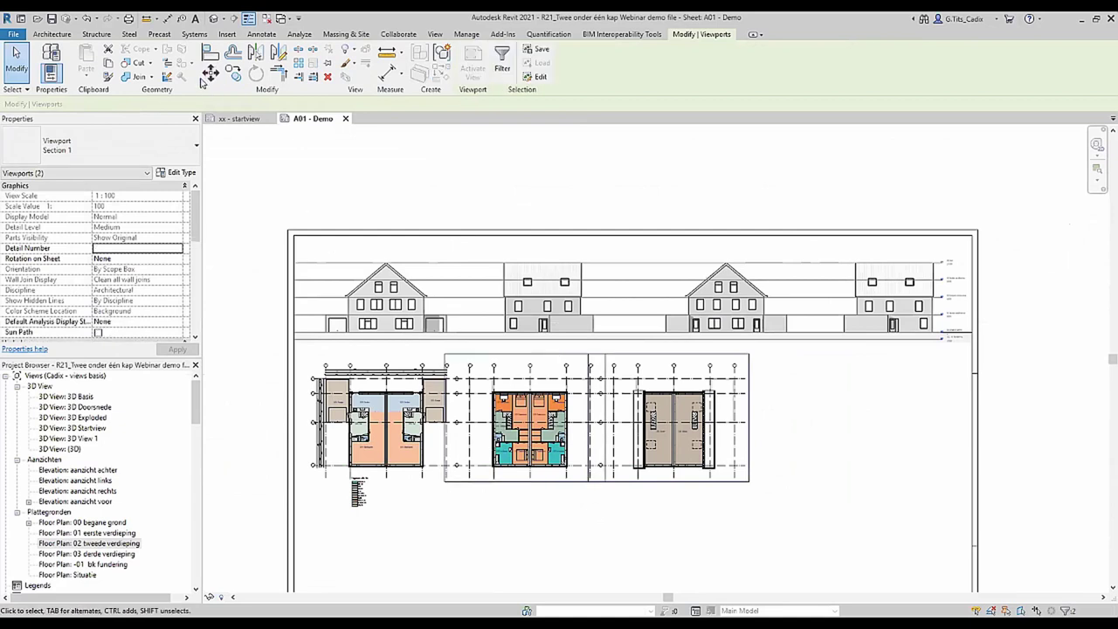
scroll(471, 375, up, 4)
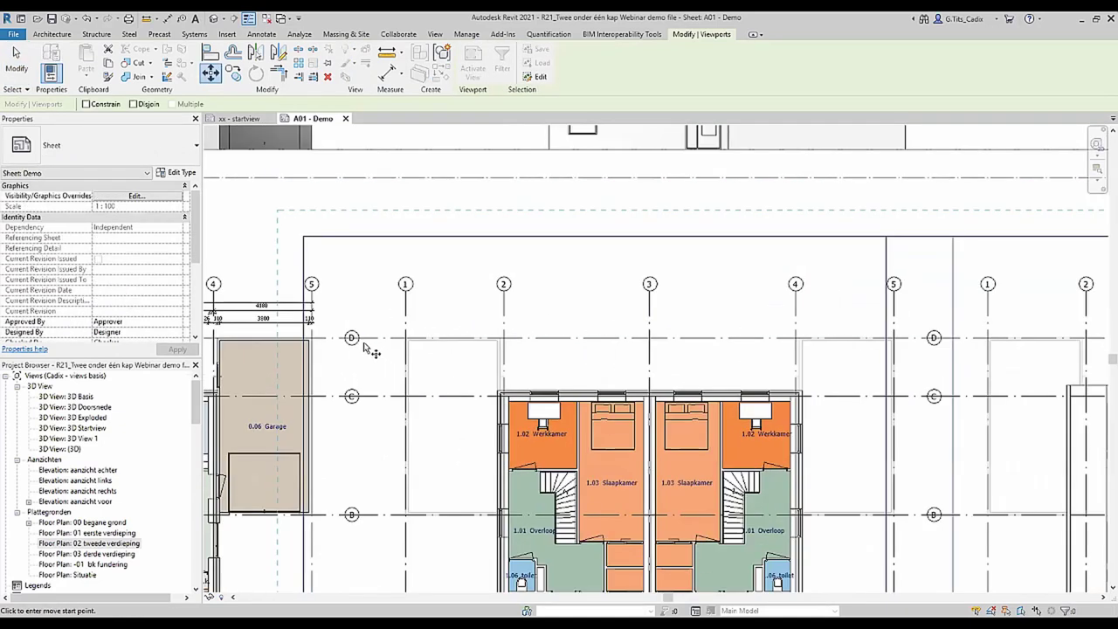
text(3)
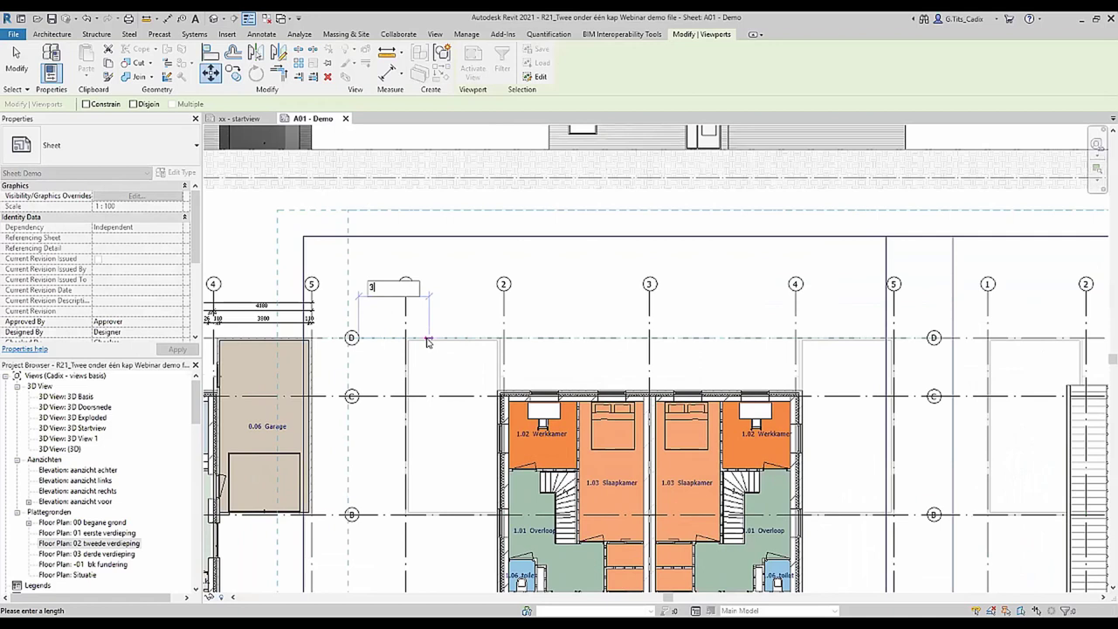
key(Return)
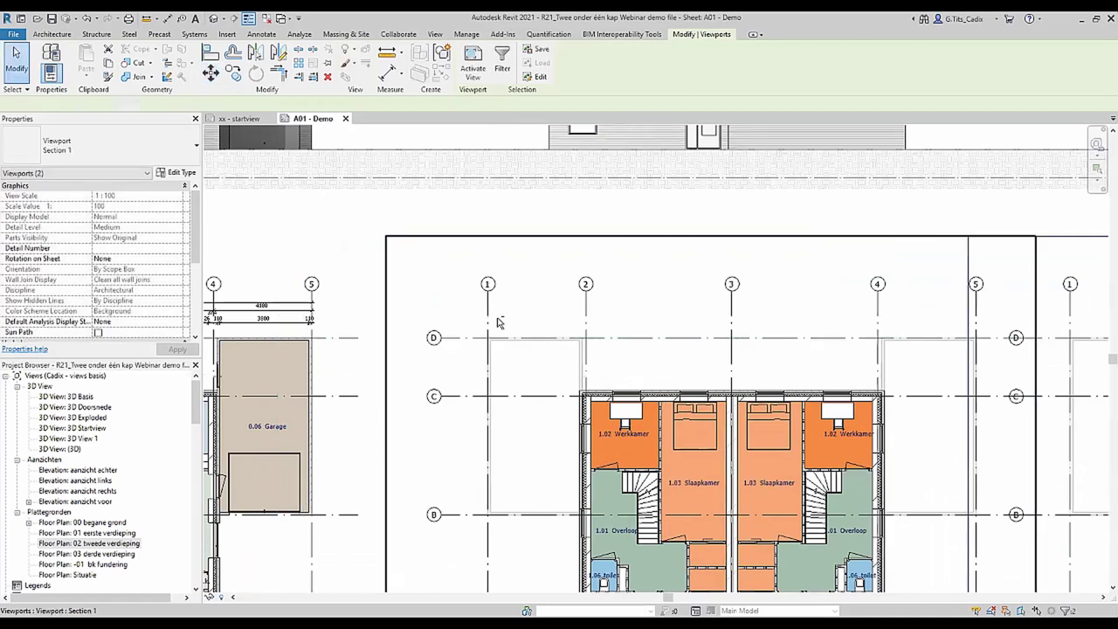
scroll(498, 323, down, 2)
scroll(498, 324, down, 2)
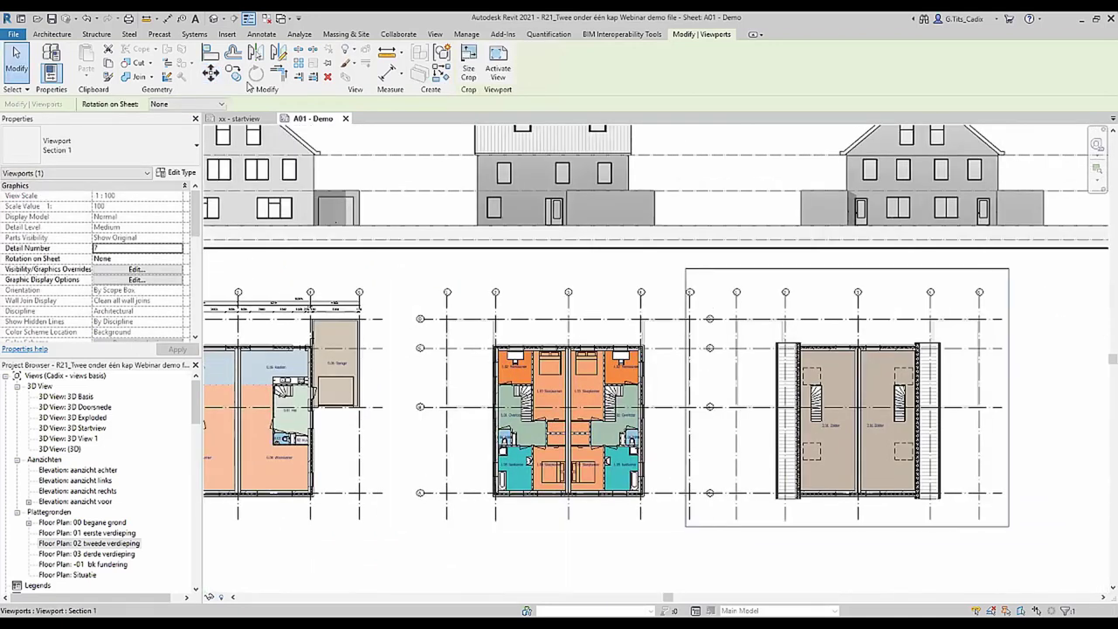
Shift the attic plan viewport by 35 to line it up in the row.
click(210, 74)
click(413, 275)
text(35)
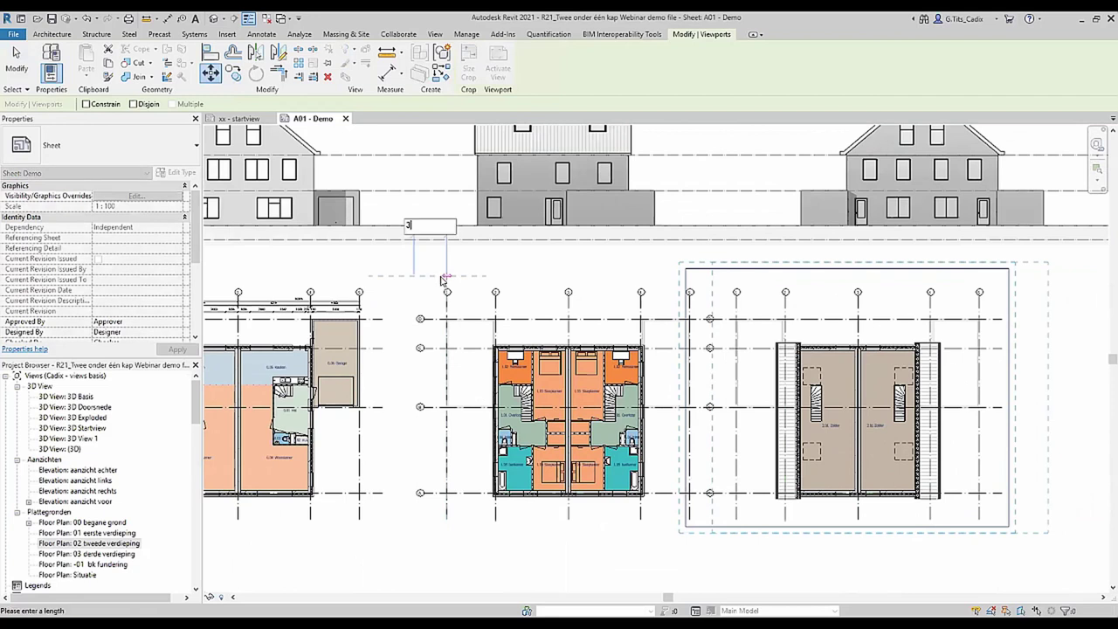
key(Return)
scroll(499, 318, down, 3)
key(Escape)
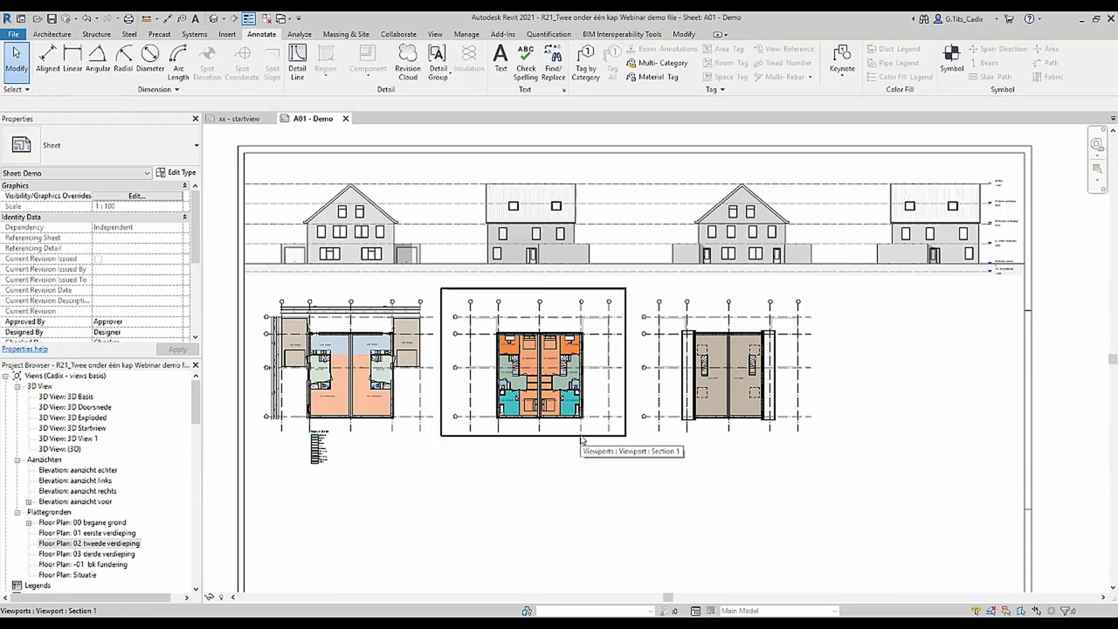
middle_drag(526, 521, 566, 491)
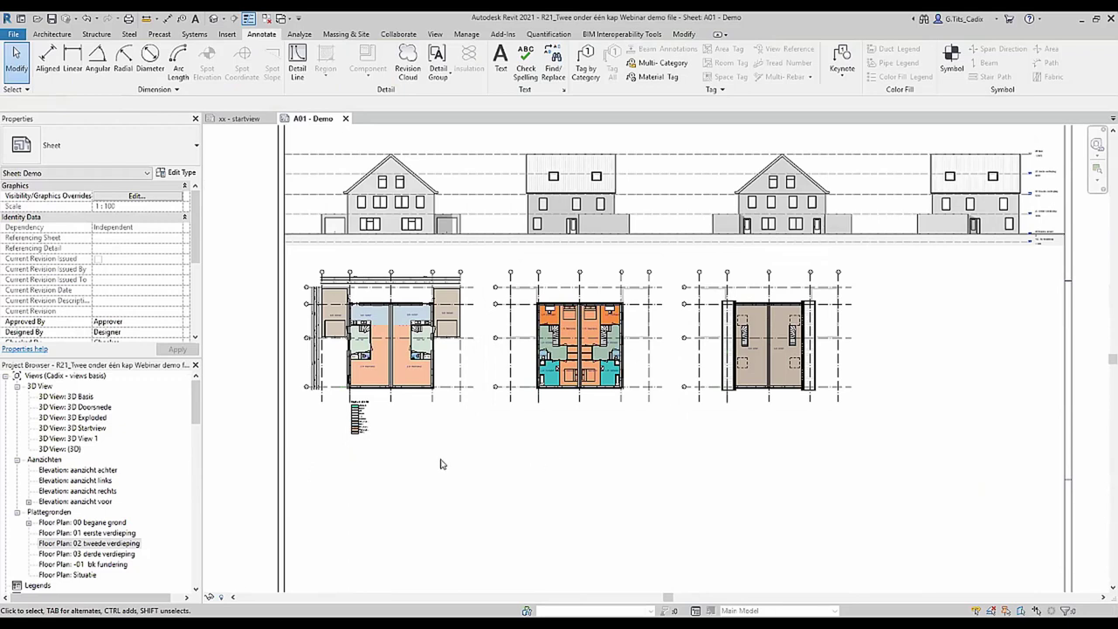
Place the Situatie site plan at the sheet's lower left, under the ground-floor plan.
scroll(122, 456, down, 3)
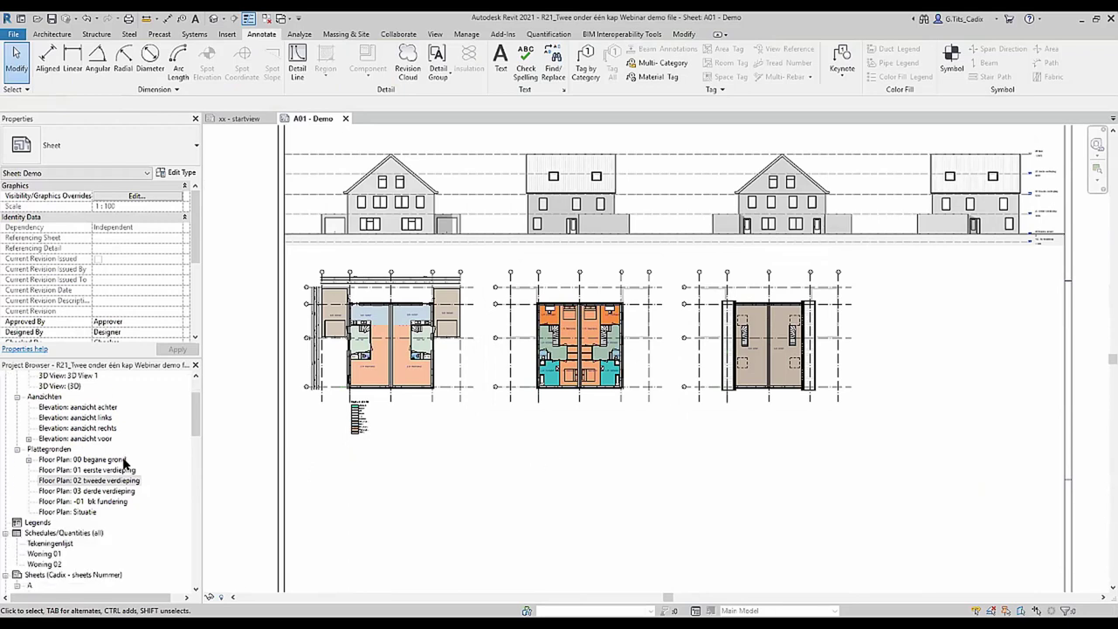
scroll(125, 463, up, 3)
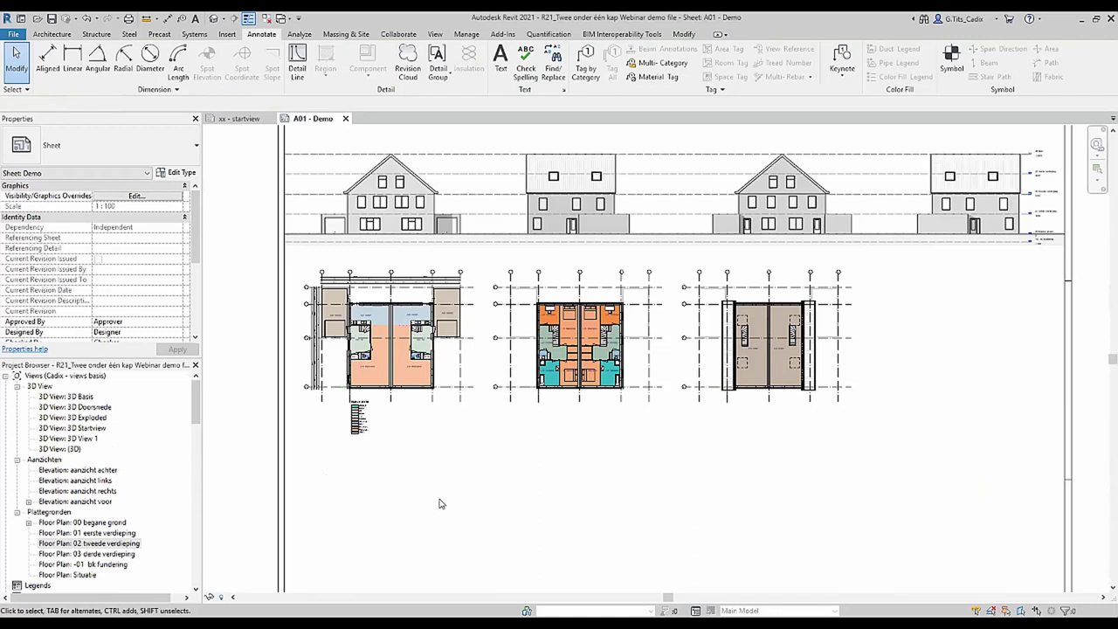
click(54, 575)
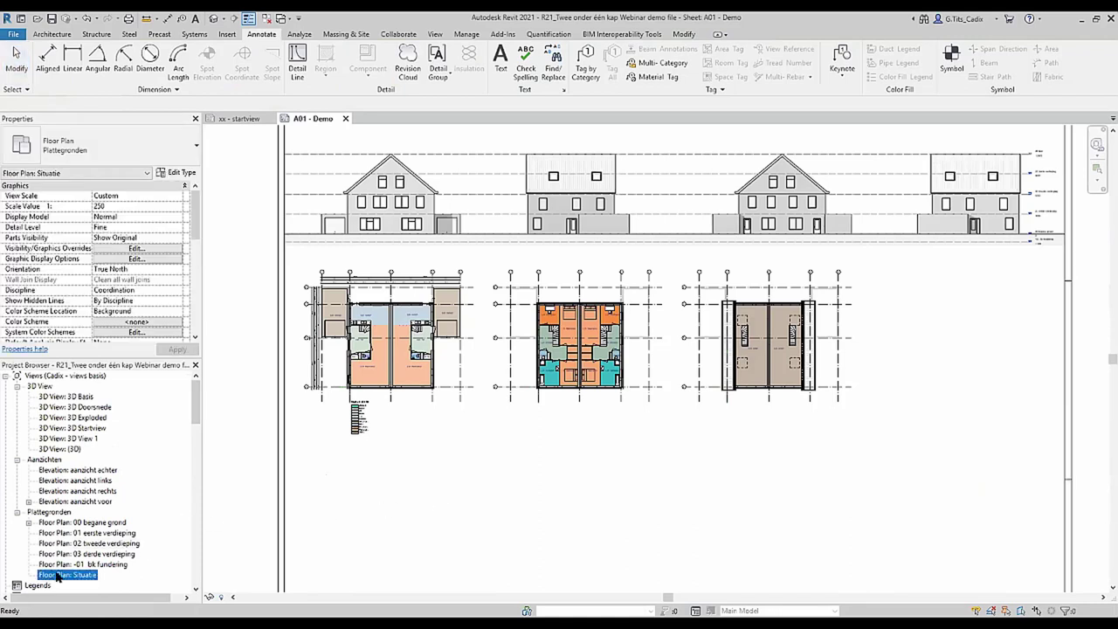
drag(390, 524, 399, 531)
middle_drag(400, 531, 501, 349)
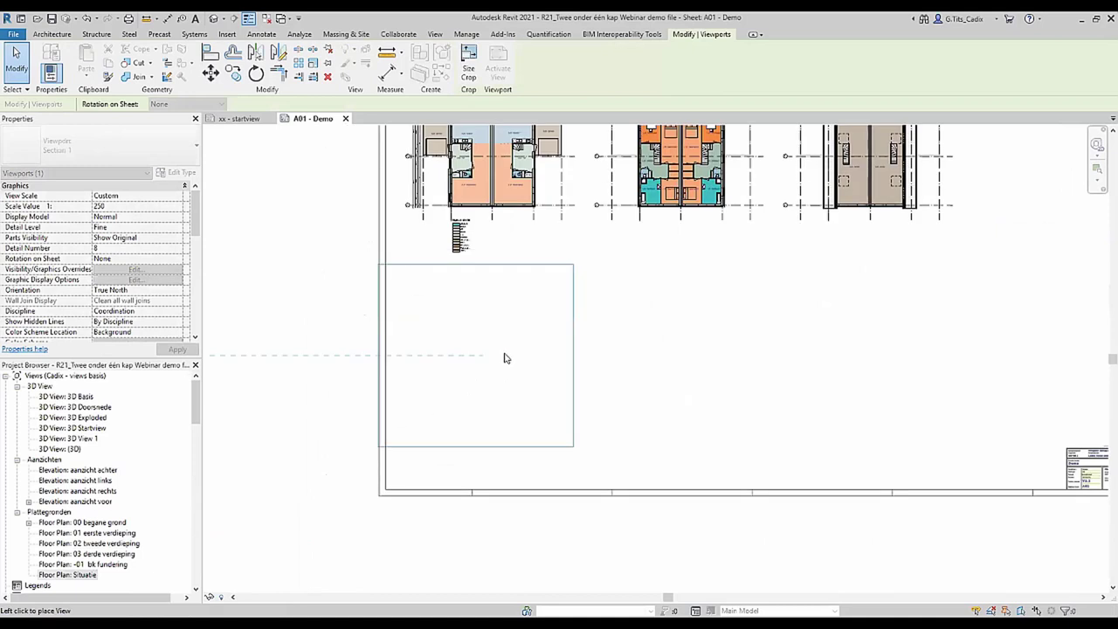
click(499, 372)
click(503, 412)
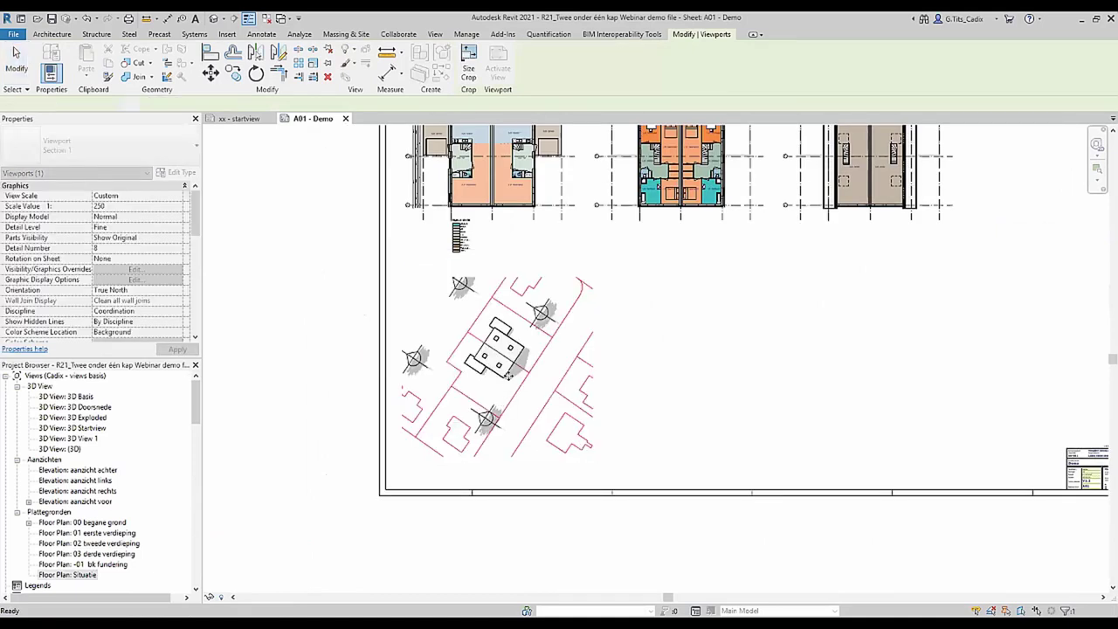
scroll(505, 393, up, 2)
scroll(506, 376, up, 1)
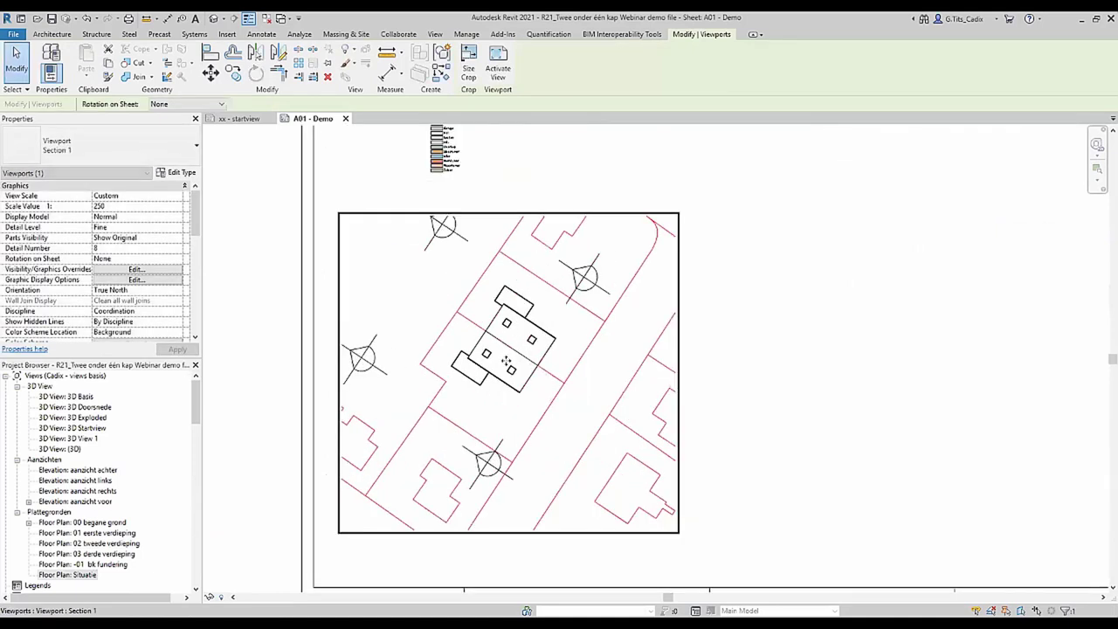
click(796, 326)
scroll(846, 326, down, 3)
middle_drag(661, 380, 382, 432)
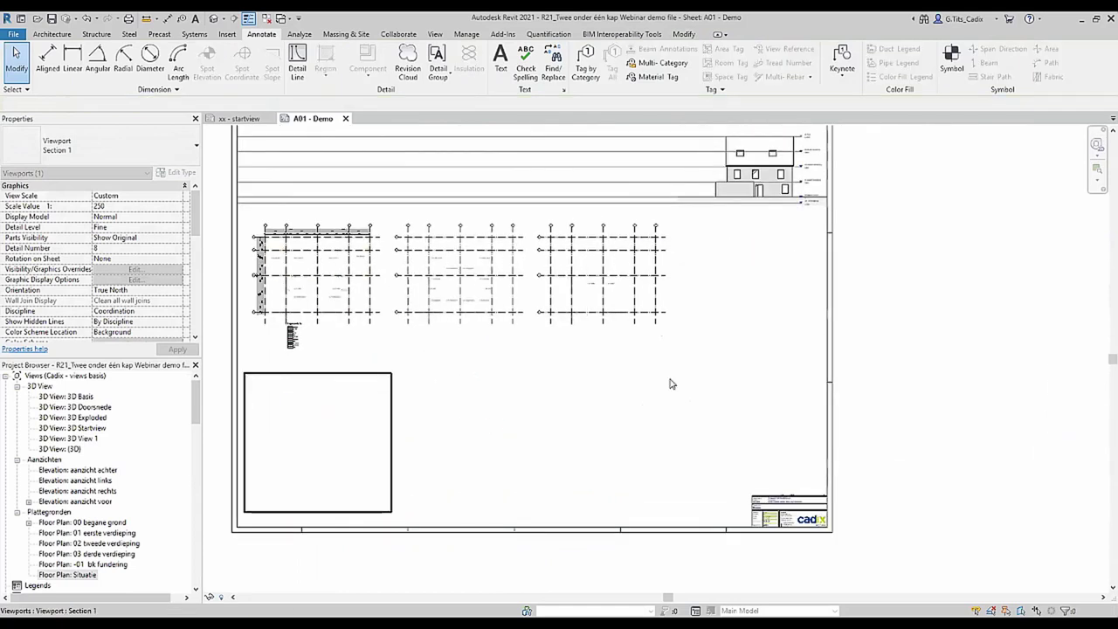
click(103, 417)
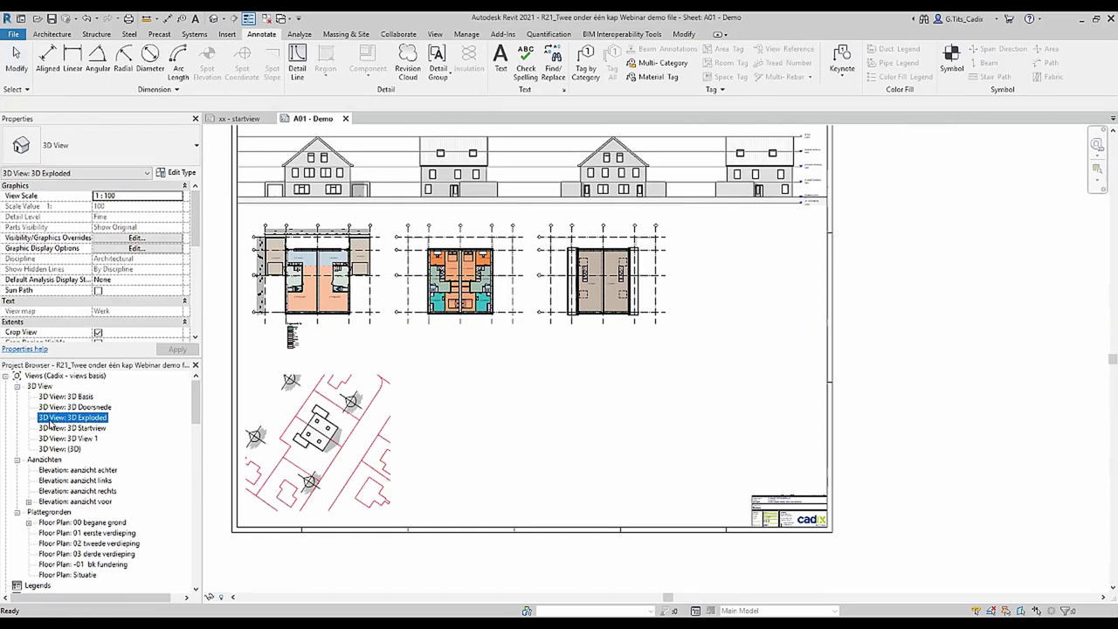
Place the 3D Exploded view on the right side of the sheet.
drag(50, 425, 759, 404)
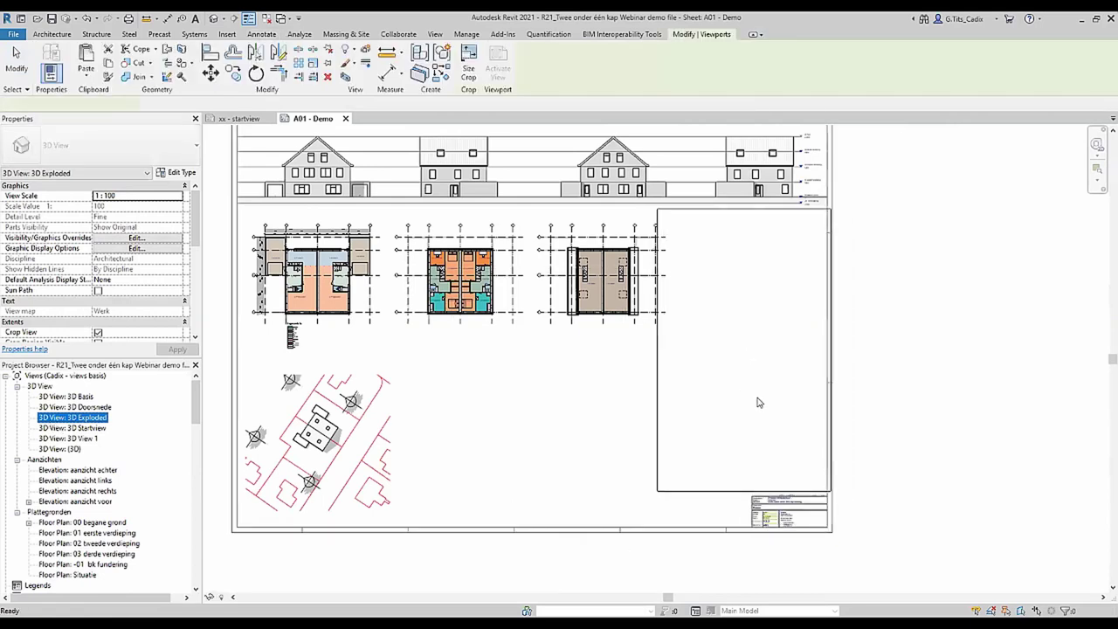
click(759, 402)
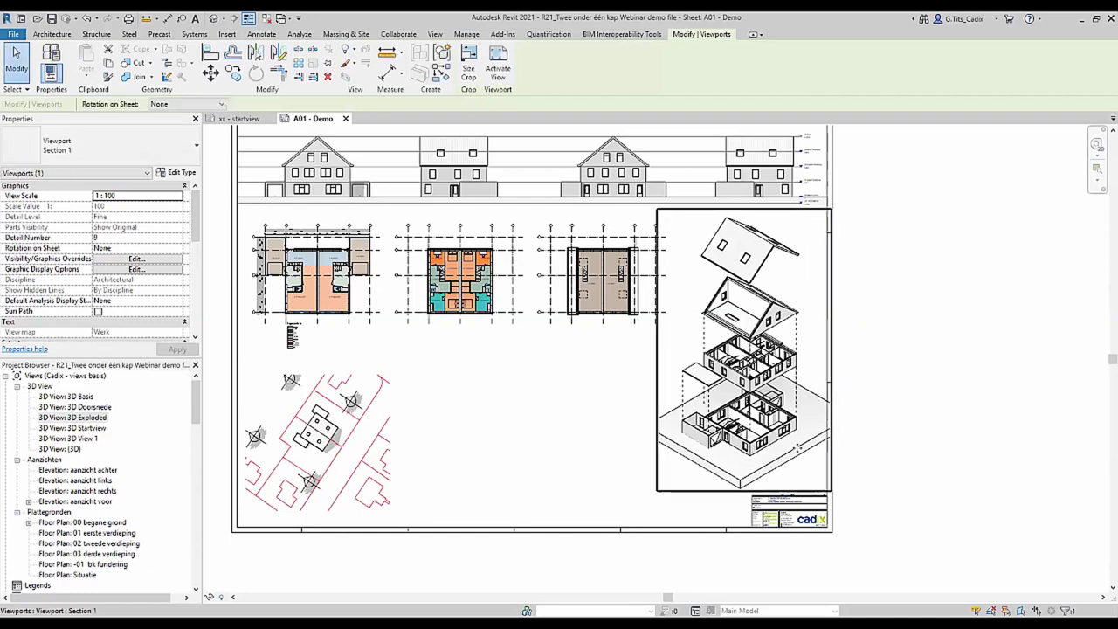
scroll(795, 446, up, 3)
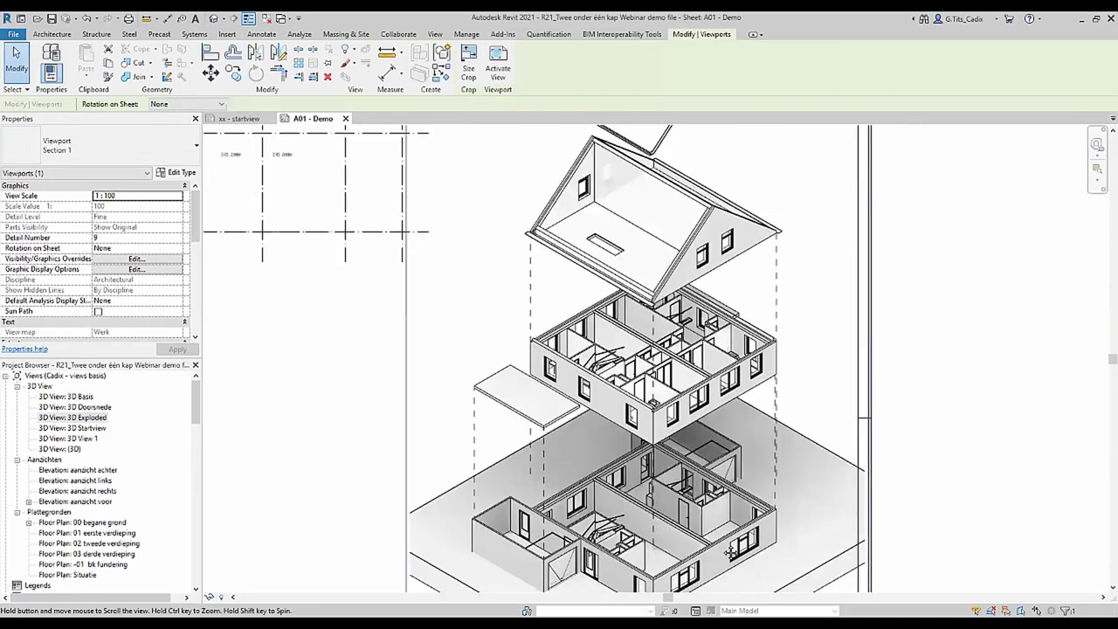
scroll(435, 175, up, 2)
scroll(726, 403, down, 1)
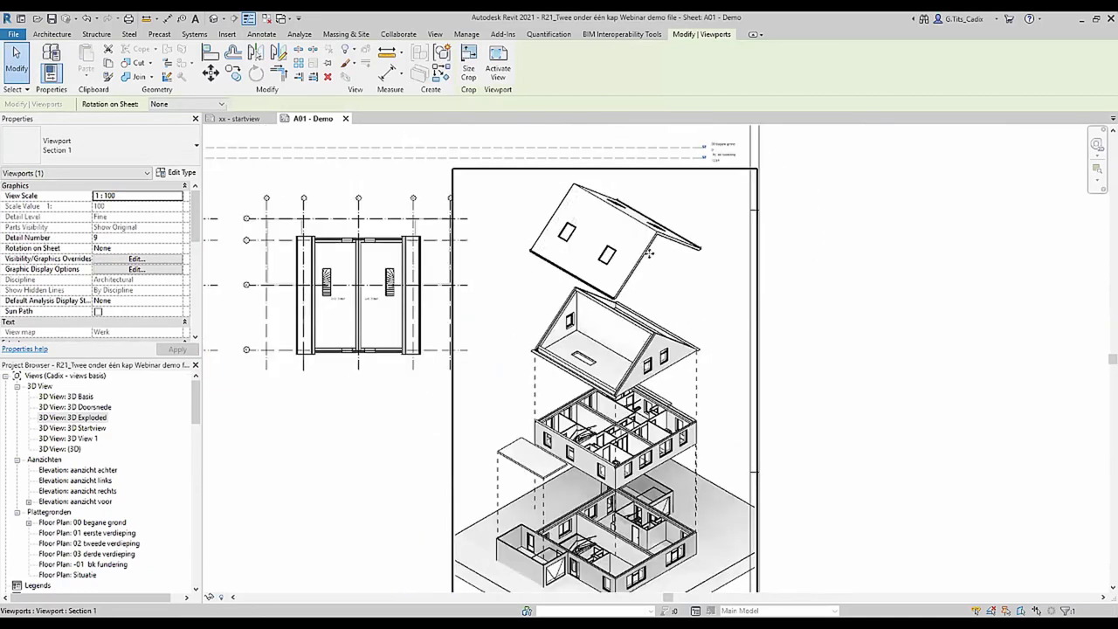
scroll(726, 403, down, 1)
scroll(814, 417, up, 3)
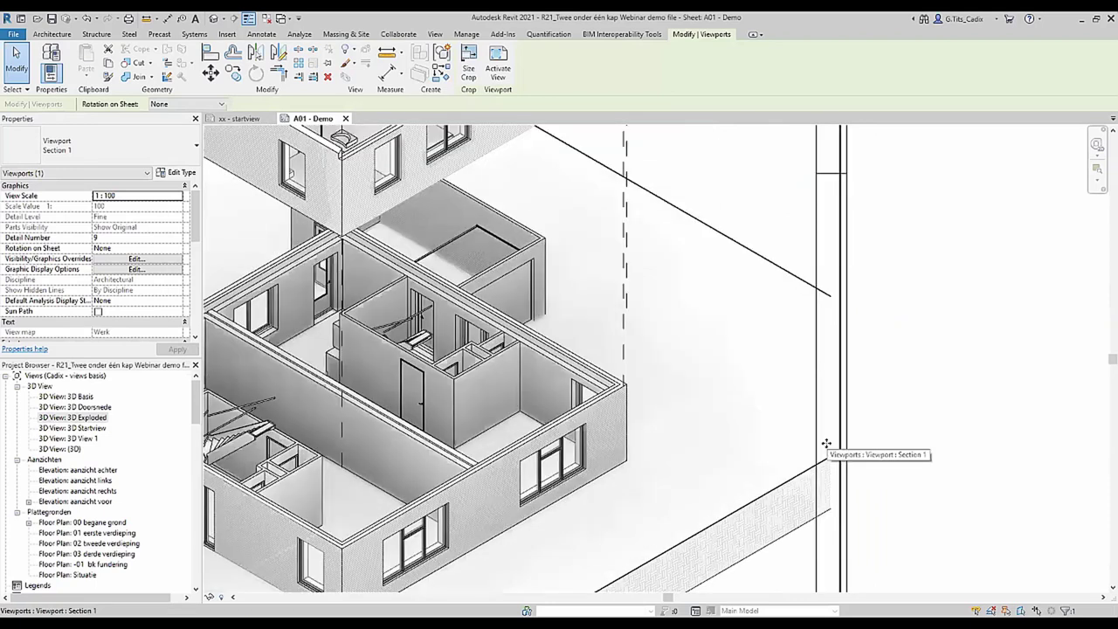
Nudge the exploded viewport with the arrow keys until its edge lines up, then deselect.
key(Left)
key(Left)
key(Left)
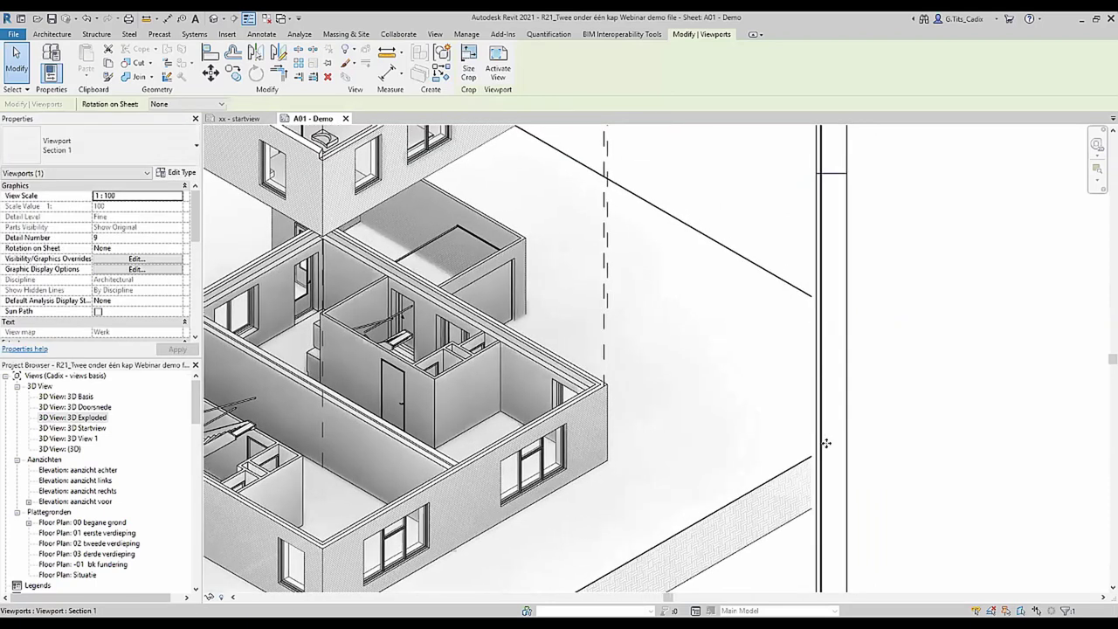
scroll(830, 491, up, 2)
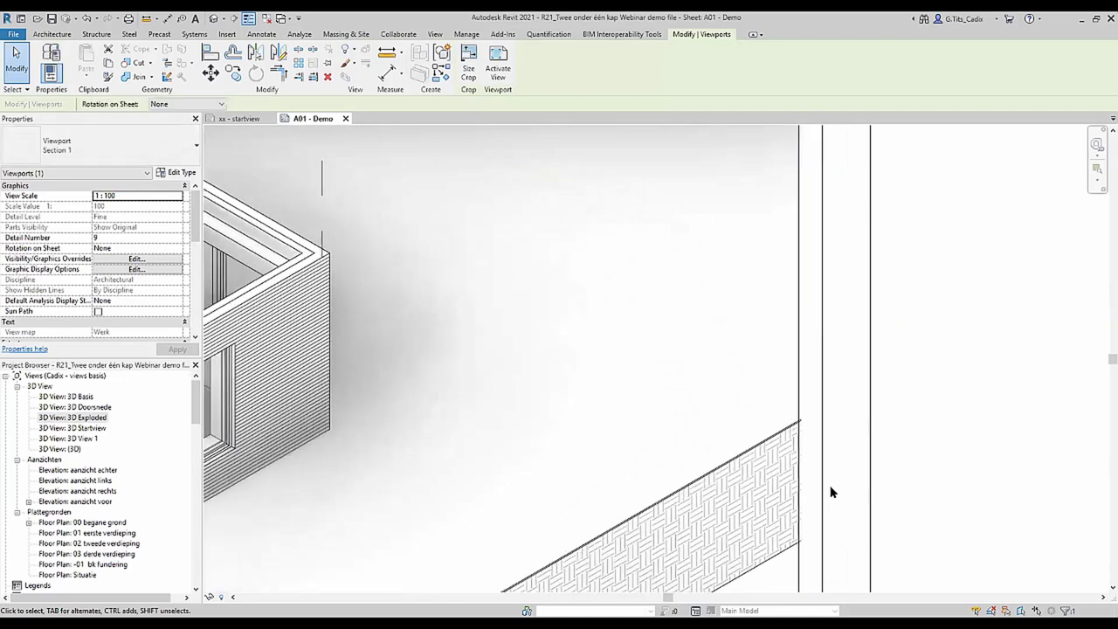
scroll(836, 504, up, 1)
scroll(766, 407, up, 2)
scroll(736, 282, up, 1)
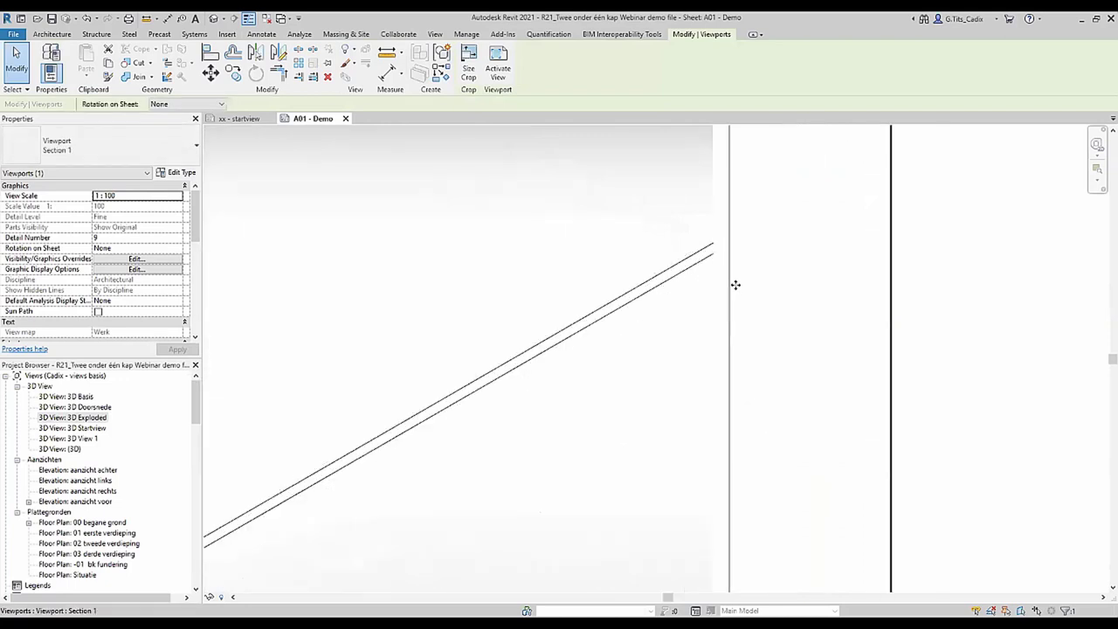
scroll(735, 285, up, 1)
key(Right)
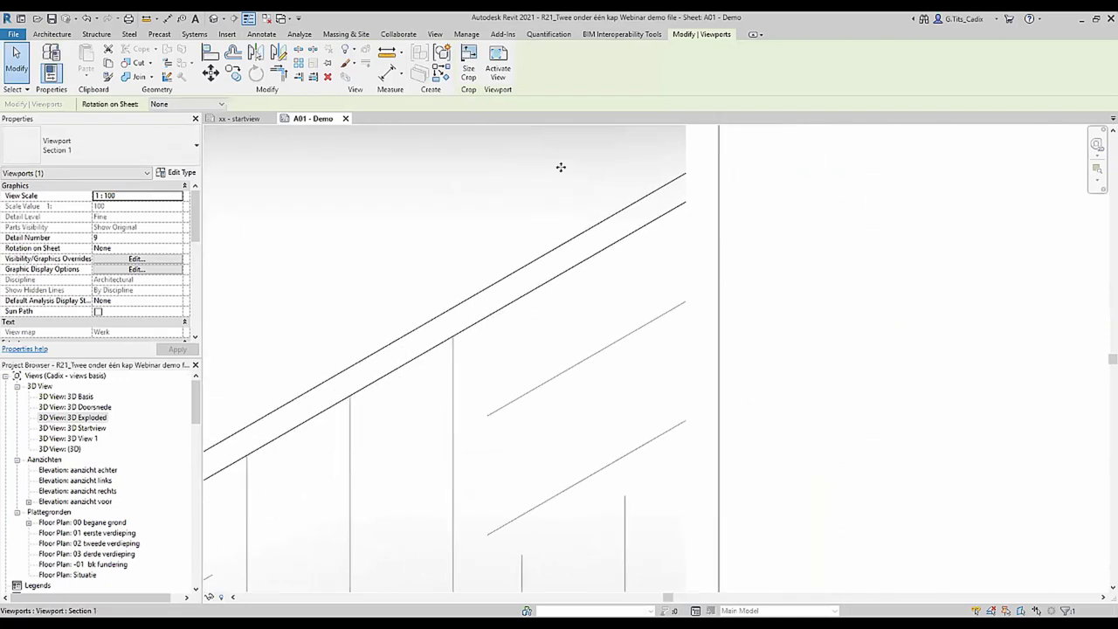
scroll(657, 237, down, 1)
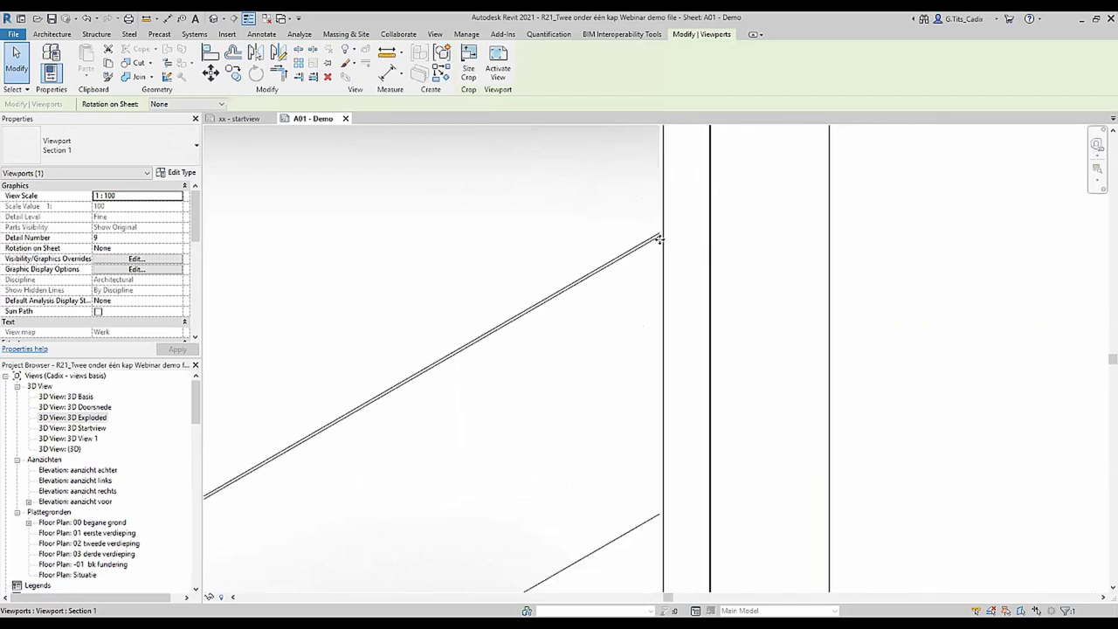
scroll(659, 237, down, 2)
scroll(616, 298, down, 1)
middle_drag(617, 299, 907, 456)
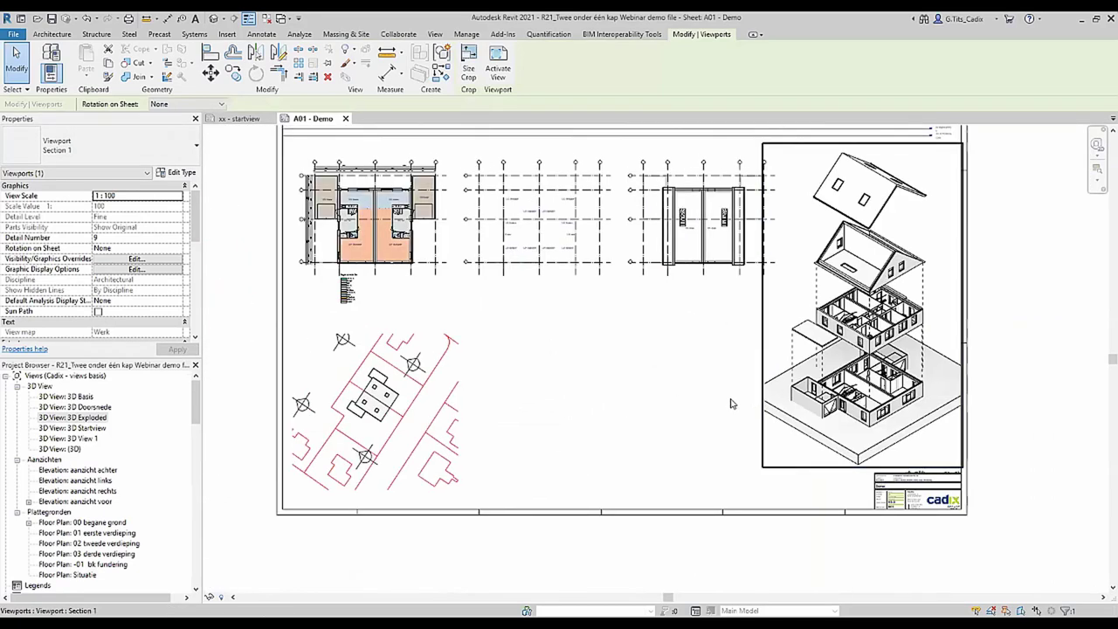
key(Escape)
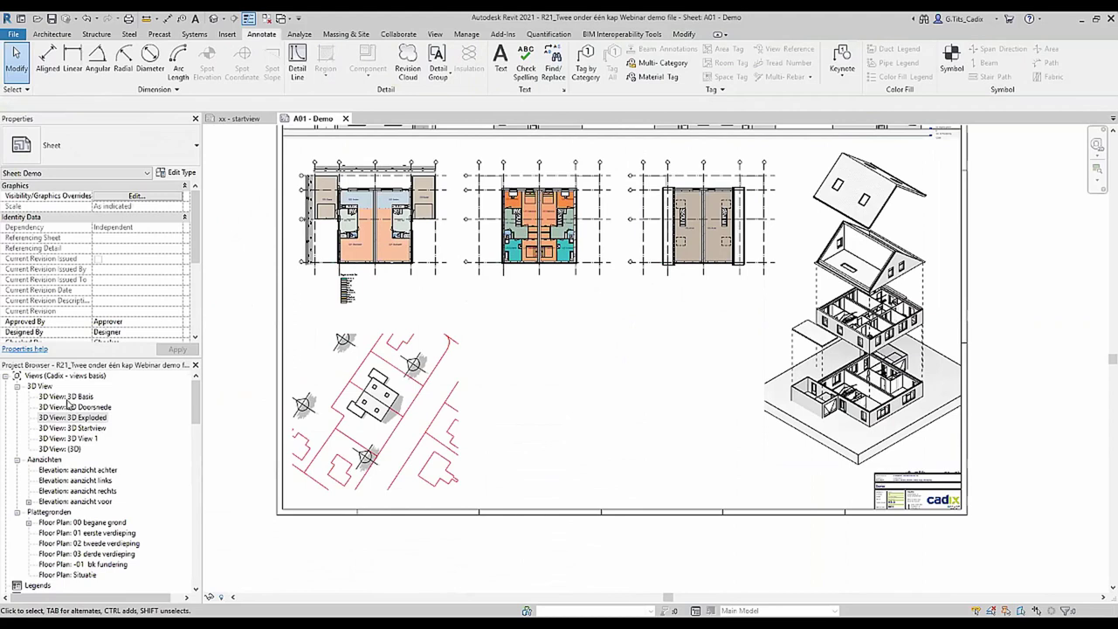
Place the 3D Basis view below the floor plans, between the site plan and exploded view.
click(67, 398)
drag(58, 405, 681, 397)
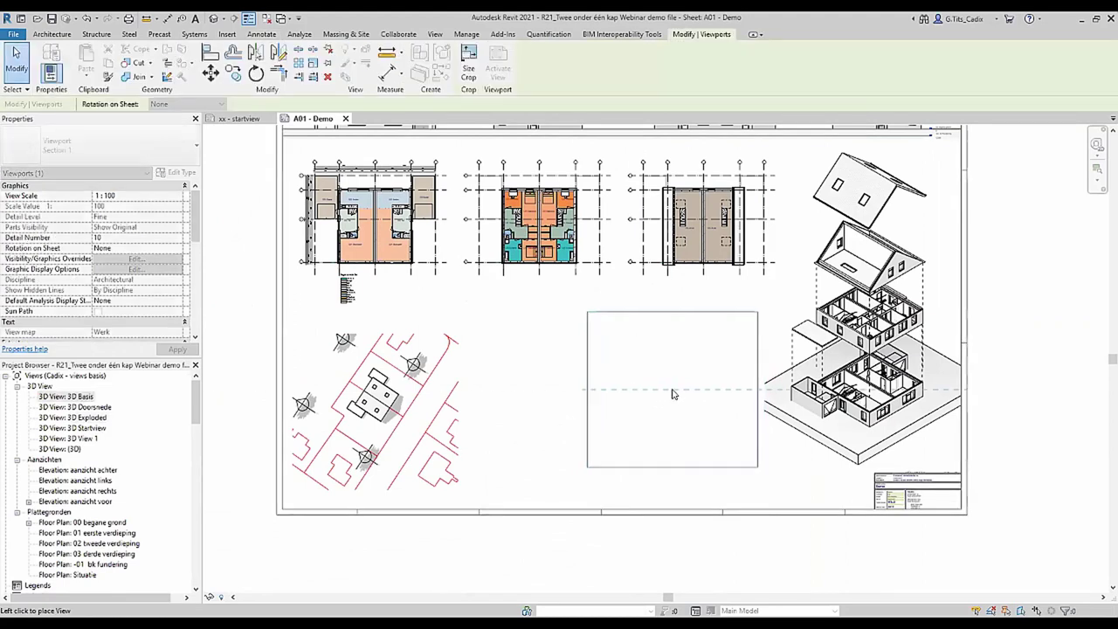
click(684, 429)
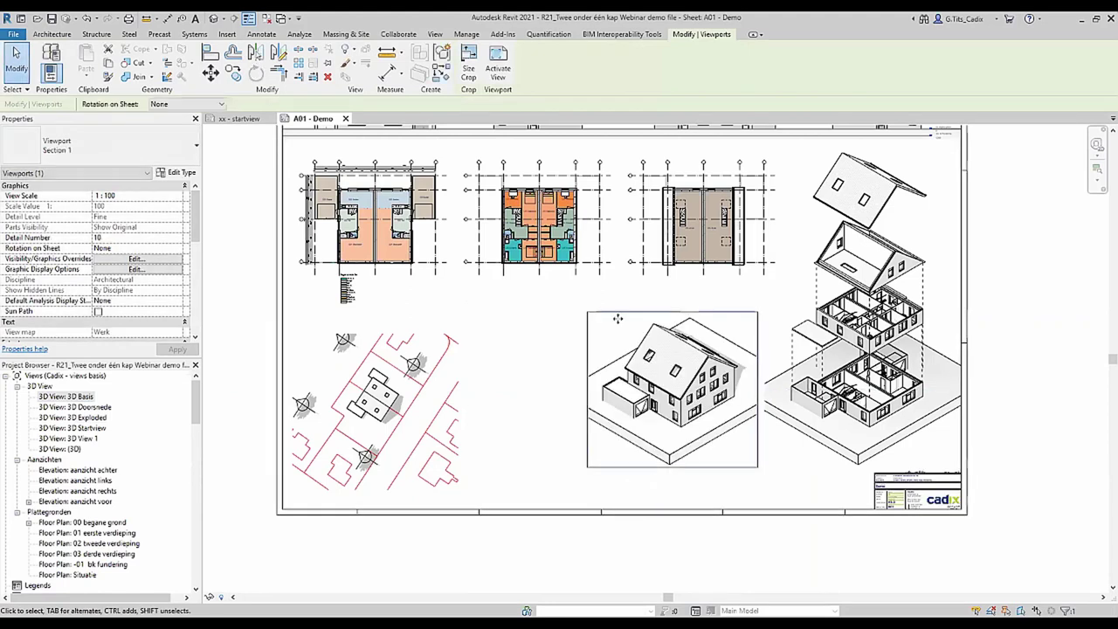
click(783, 498)
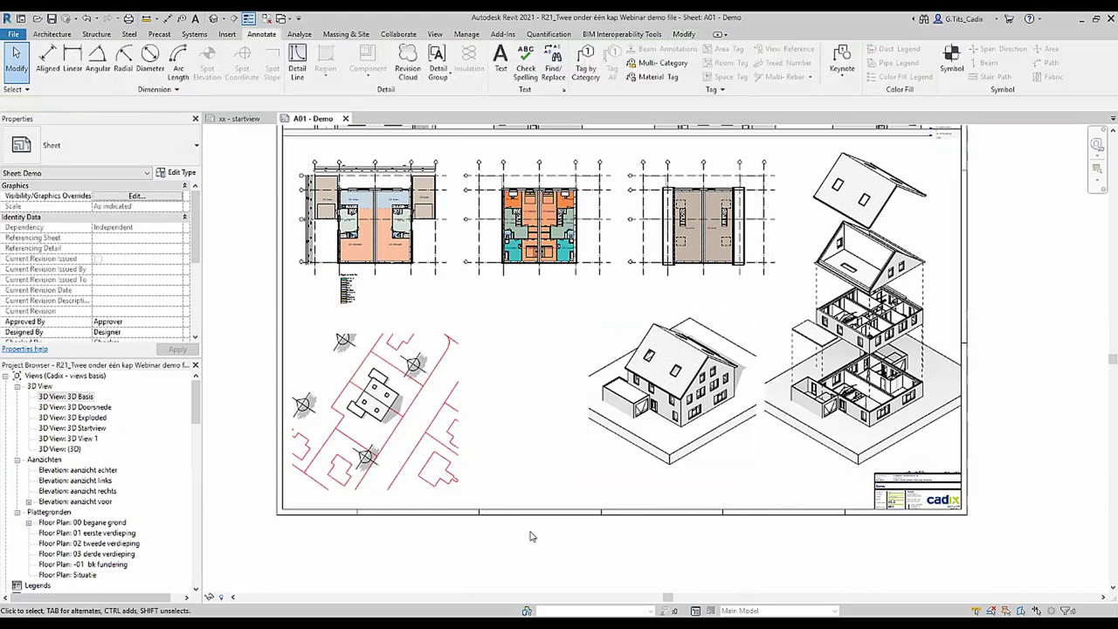
Duplicate 3D Basis with detailing as 3D Basis Copy 1, then save and lock its orientation.
double_click(67, 399)
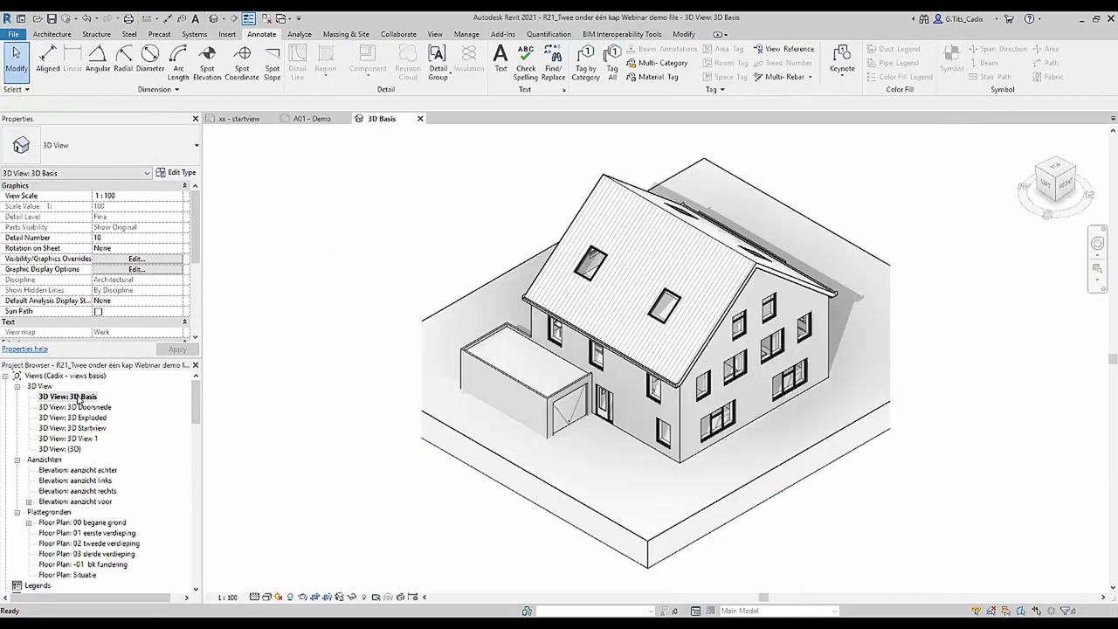
right_click(79, 396)
mouse_move(121, 220)
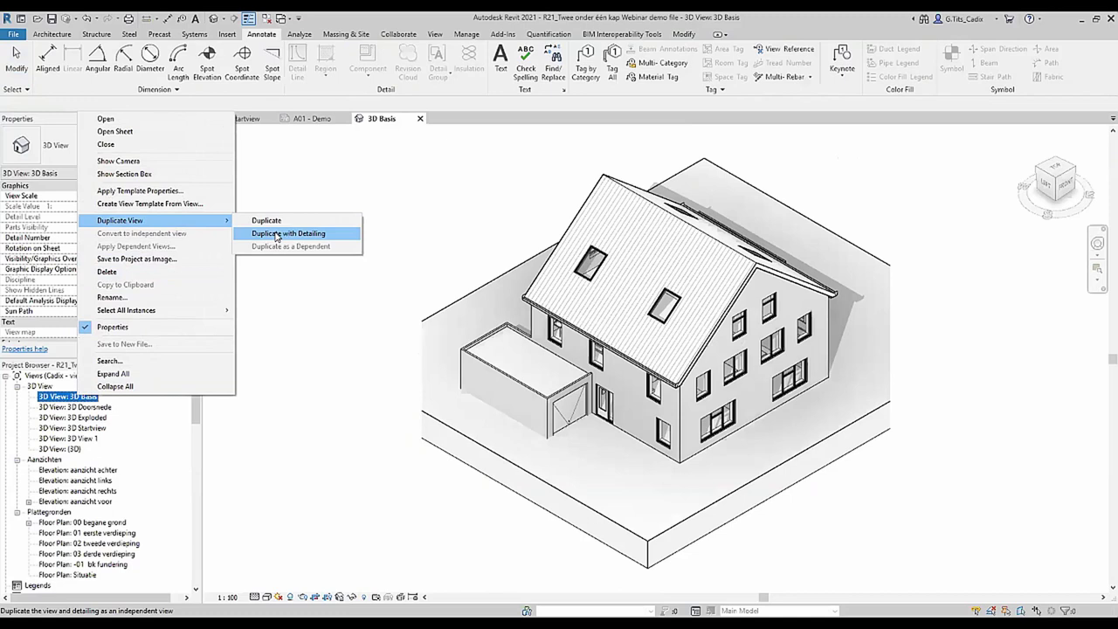
click(275, 234)
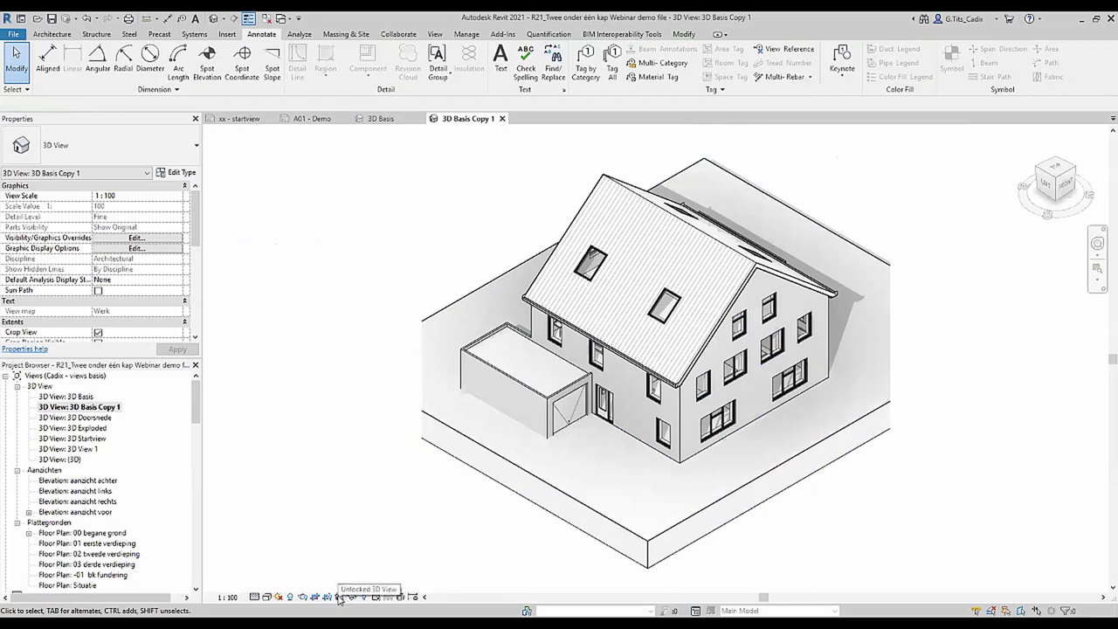
click(340, 597)
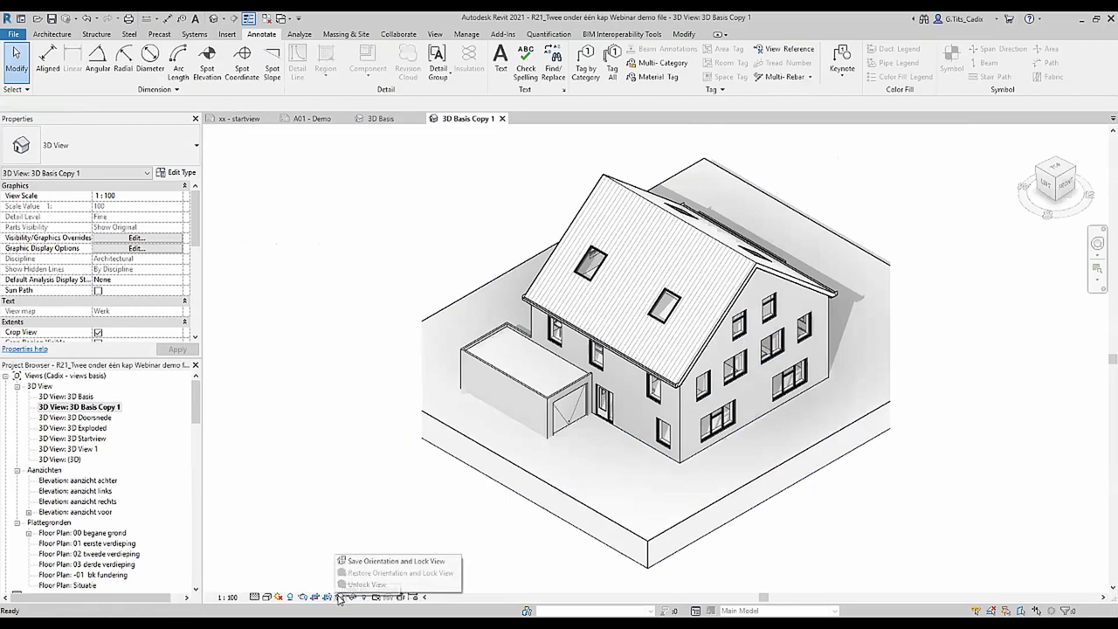
click(376, 559)
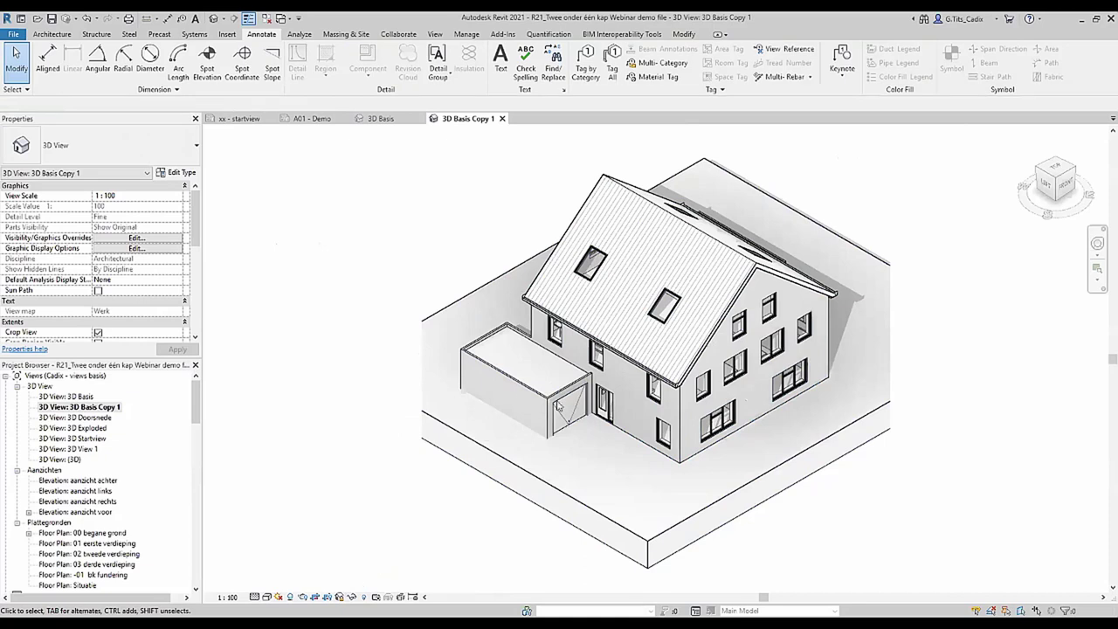
mouse_move(499, 148)
mouse_down()
mouse_move(852, 391)
mouse_move(857, 449)
mouse_up()
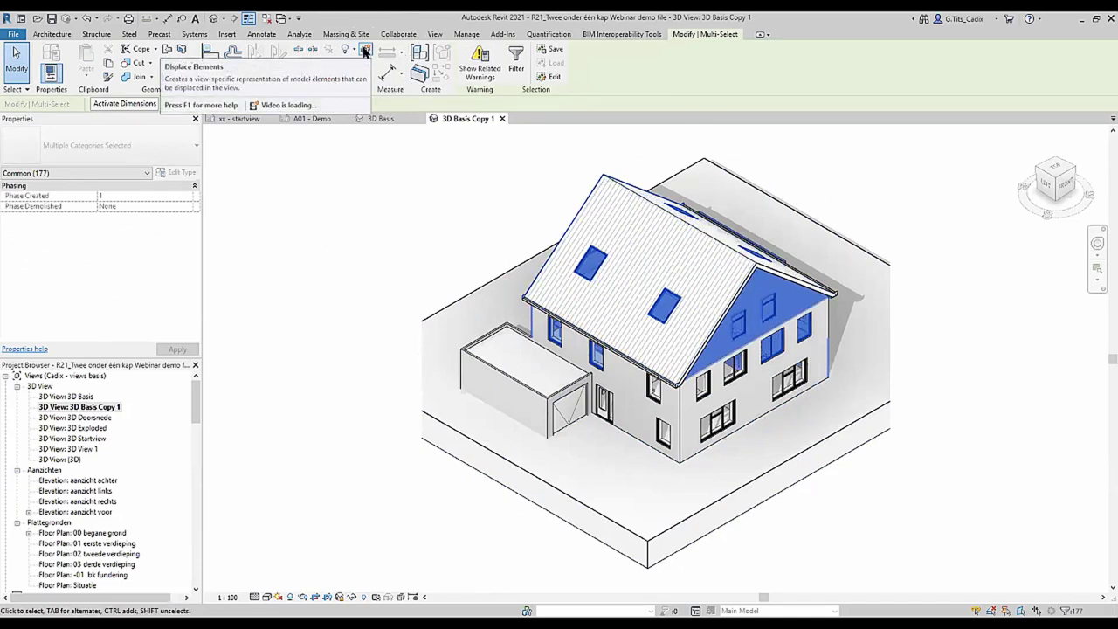
click(365, 52)
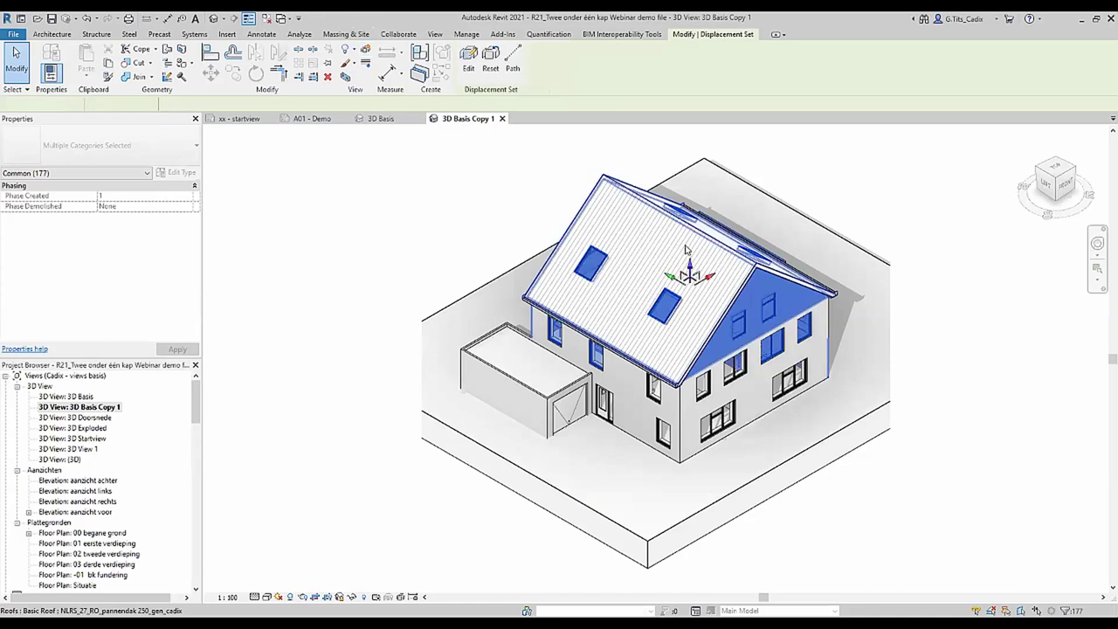
drag(690, 262, 690, 171)
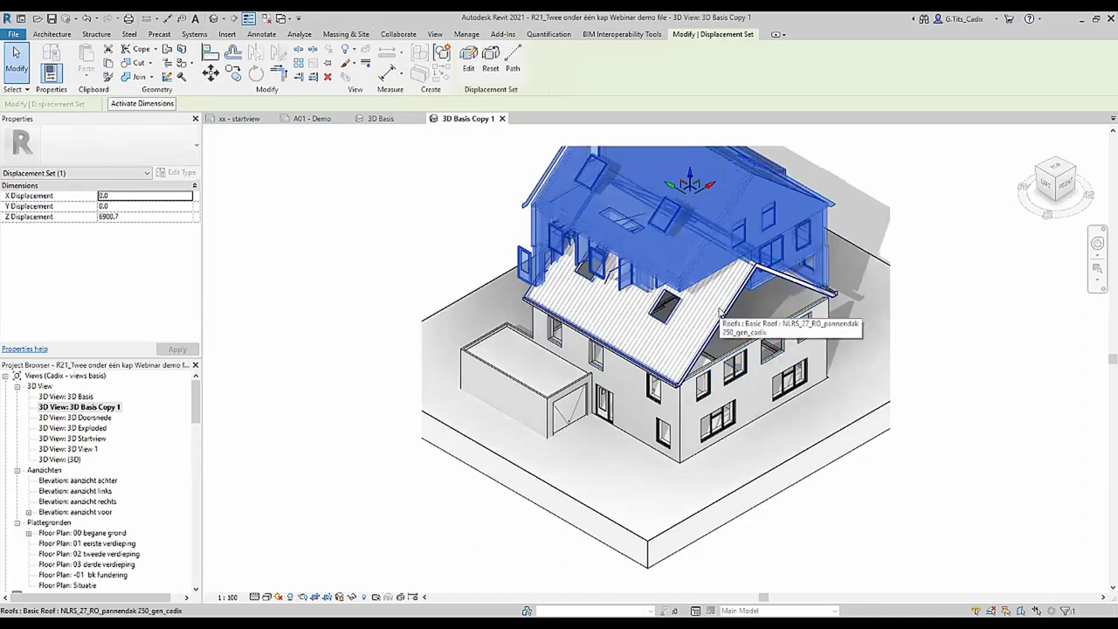
click(424, 210)
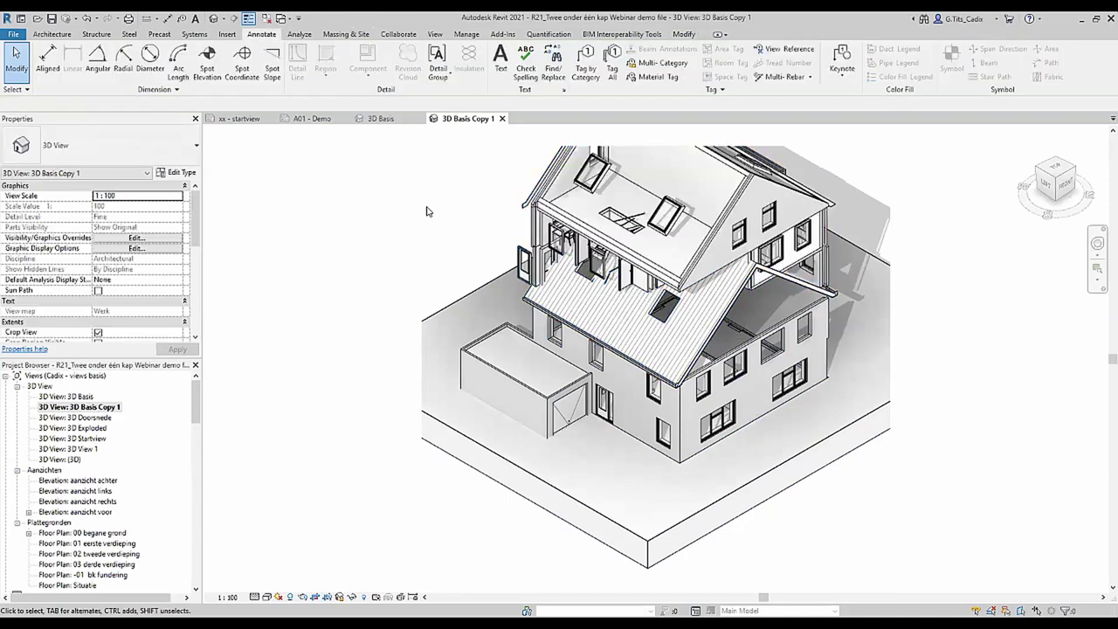
click(721, 243)
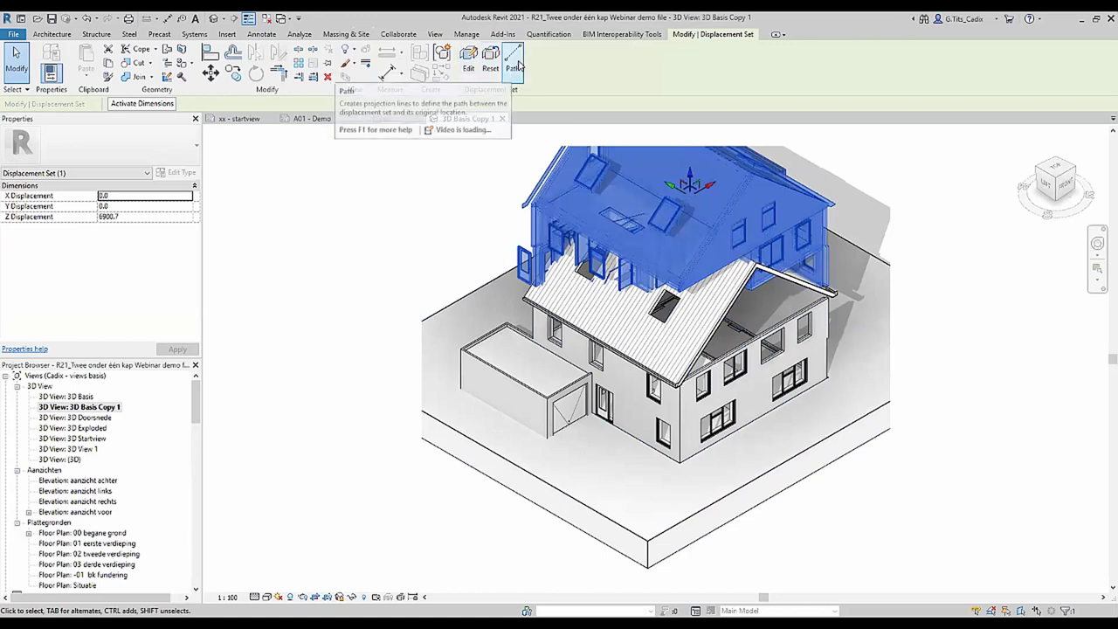
click(516, 66)
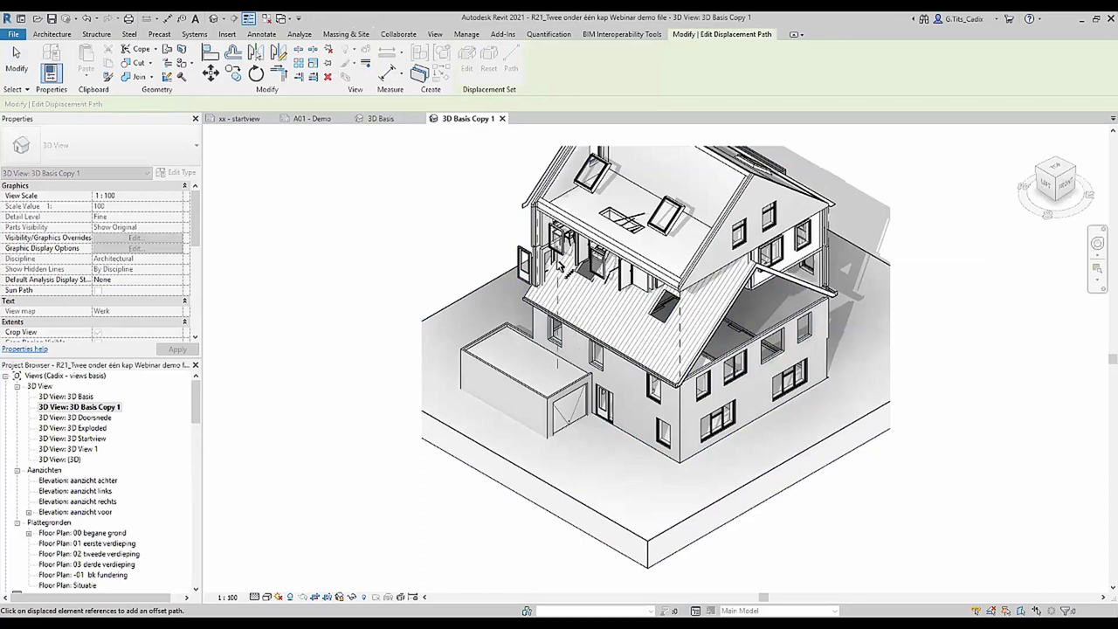
key(Escape)
key(Escape)
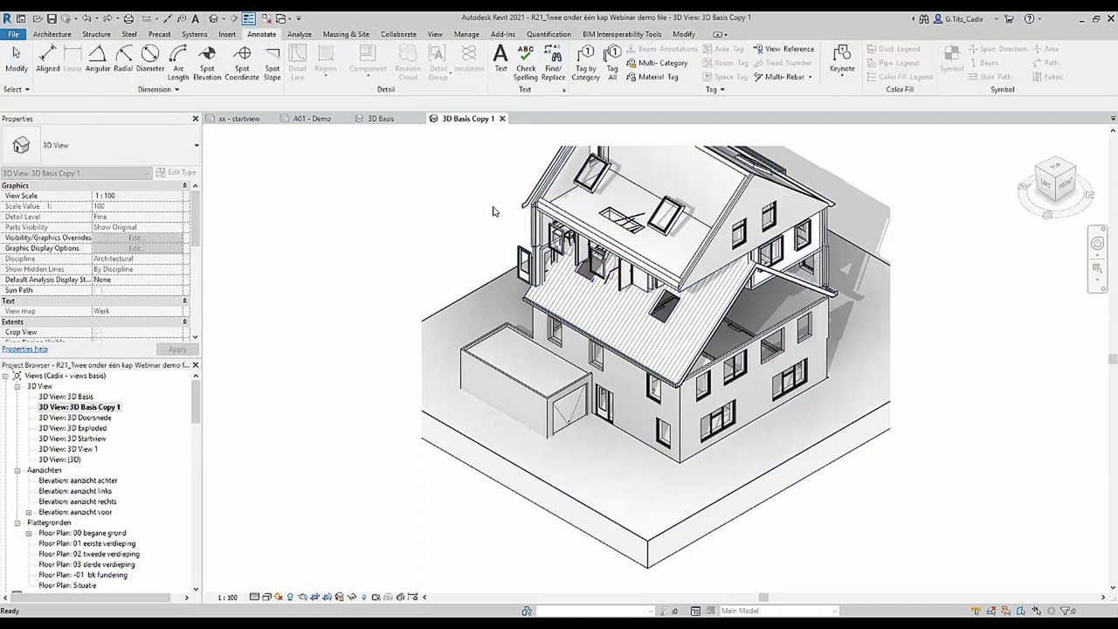
key(ctrl+z)
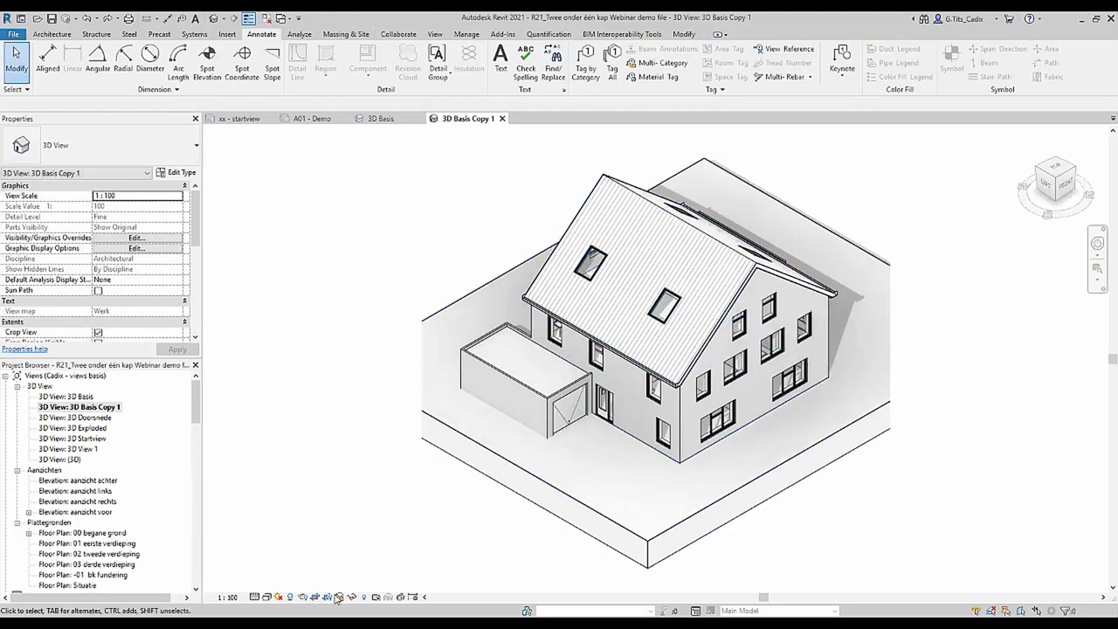
Unlock 3D Basis Copy 1, orbit to the house front, and box-select the upper house.
click(339, 596)
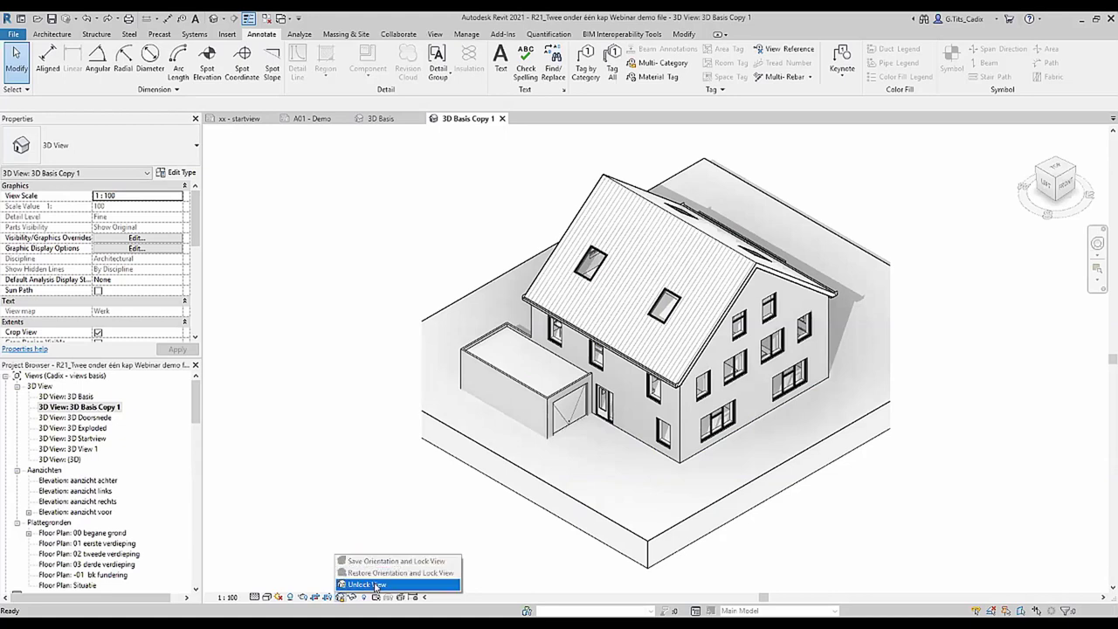
click(375, 584)
mouse_move(731, 375)
shift+middle_down()
mouse_move(674, 278)
mouse_move(801, 281)
shift+middle_up()
mouse_move(802, 281)
mouse_down()
mouse_move(662, 334)
mouse_move(620, 277)
mouse_up()
mouse_move(661, 287)
shift+middle_down()
mouse_move(665, 300)
mouse_move(947, 408)
shift+middle_up()
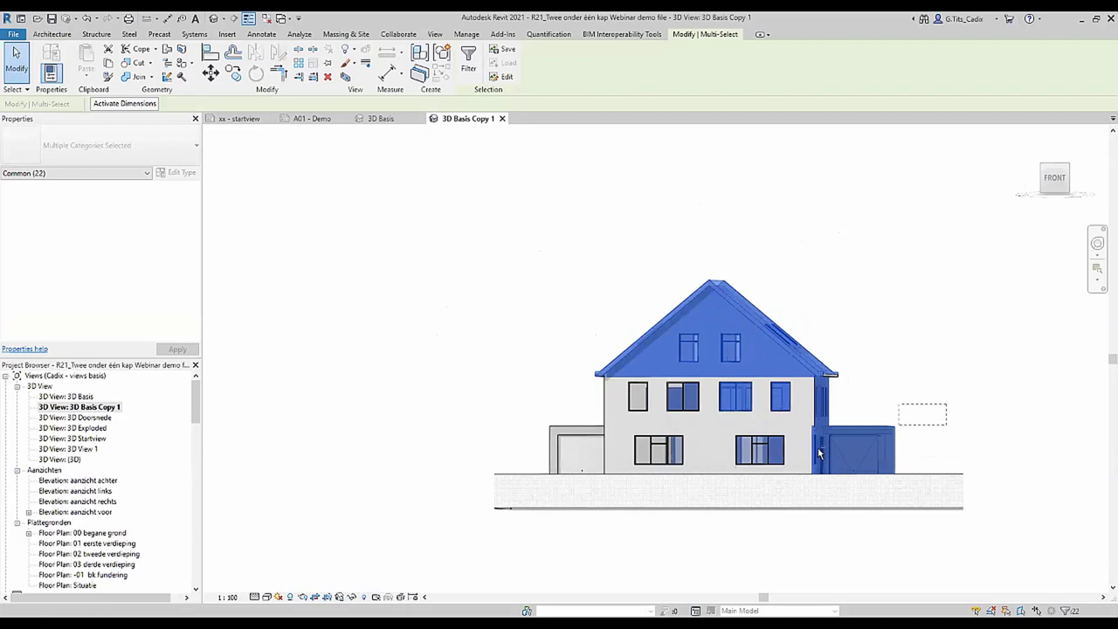
Orbit to an angled view and reduce the selection to the roof.
shift+click(670, 462)
shift+middle_drag(789, 320, 882, 462)
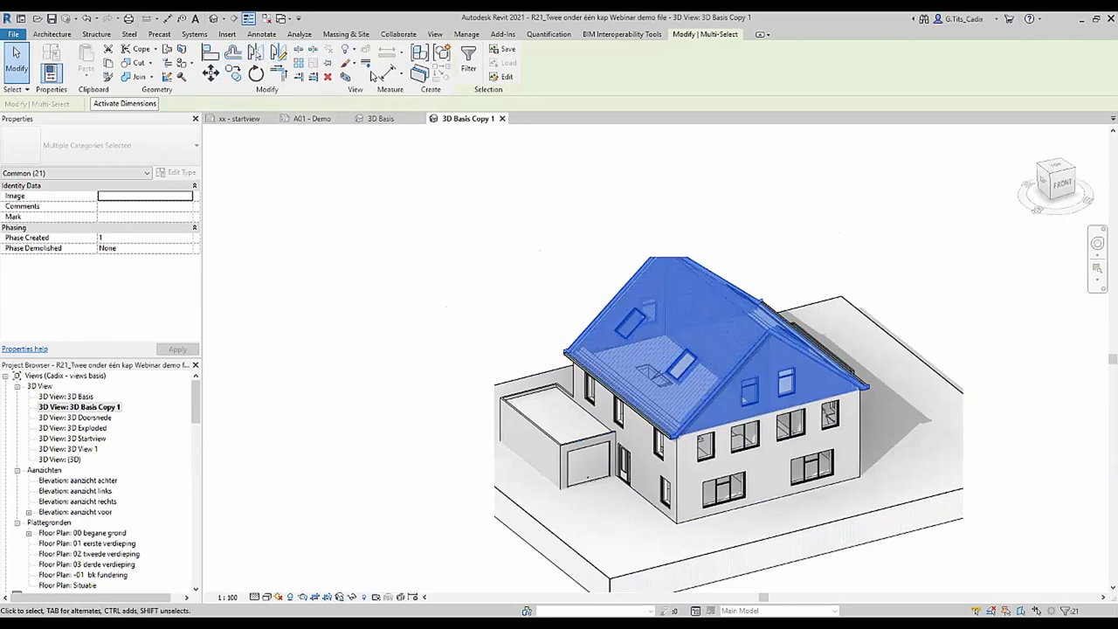
shift+middle_drag(696, 227, 853, 401)
scroll(853, 401, up, 3)
scroll(853, 401, up, 1)
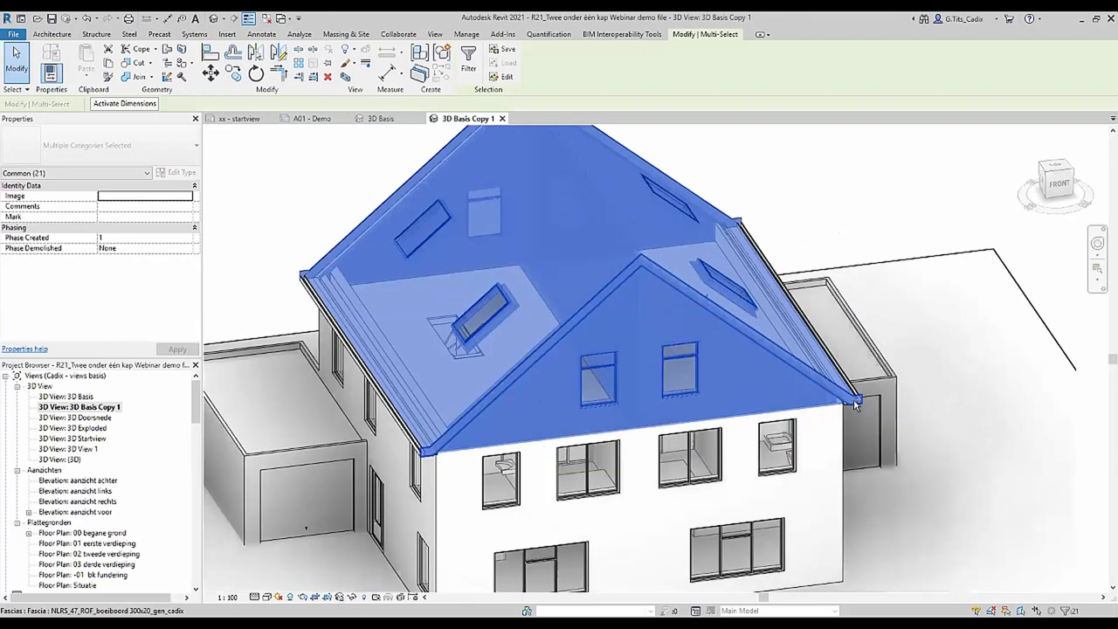
click(489, 262)
scroll(489, 393, down, 2)
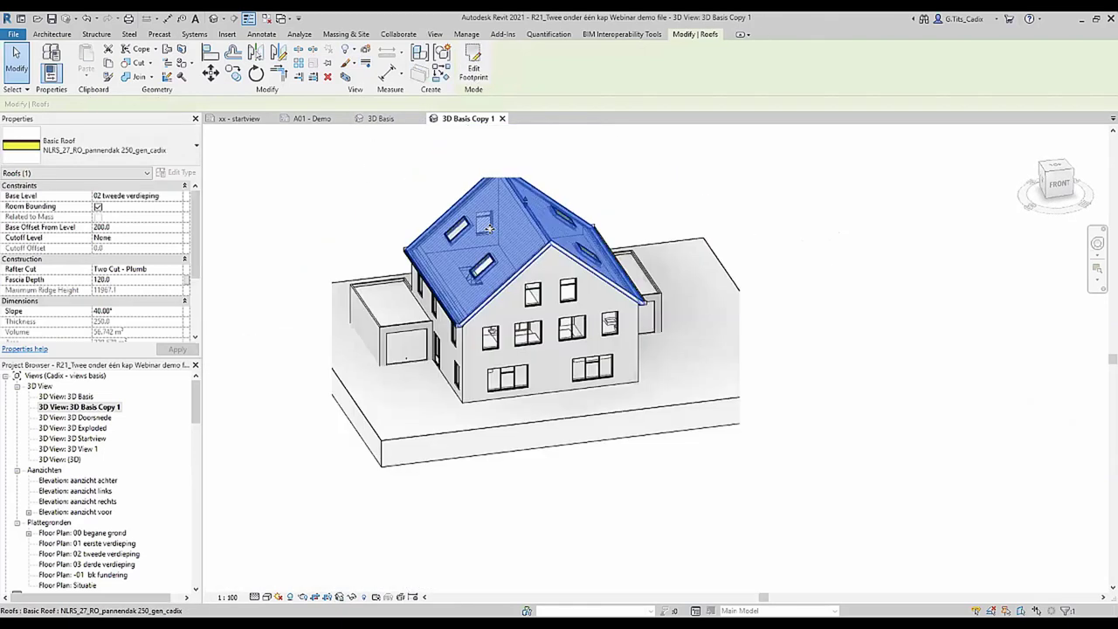
scroll(489, 392, down, 1)
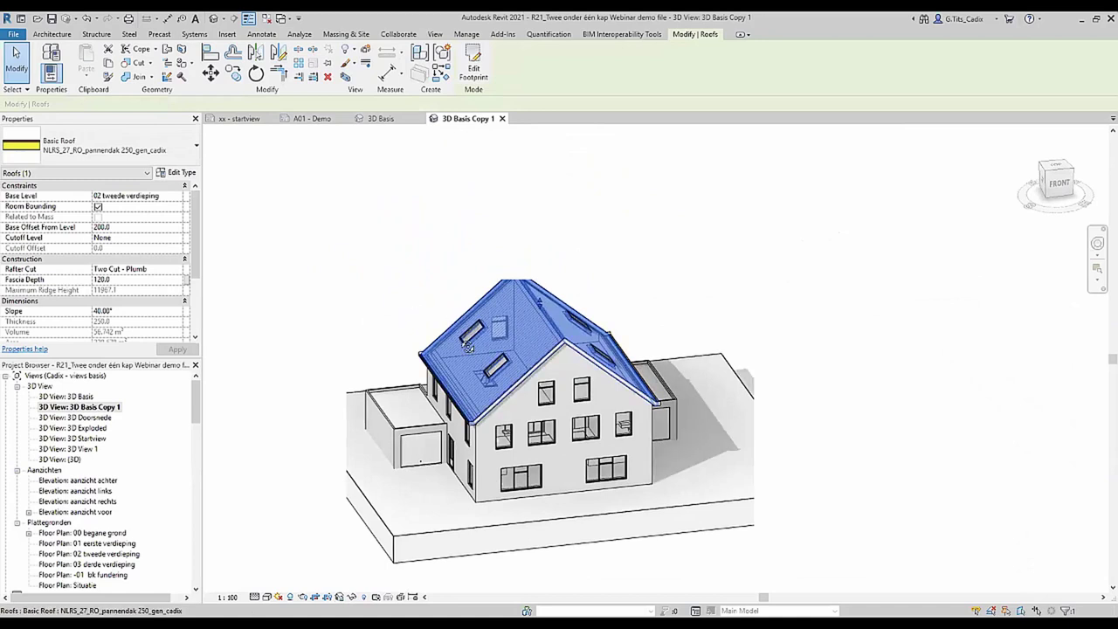
Turn to the gable front and pick out just the roof.
shift+middle_drag(477, 255, 422, 283)
drag(406, 278, 677, 409)
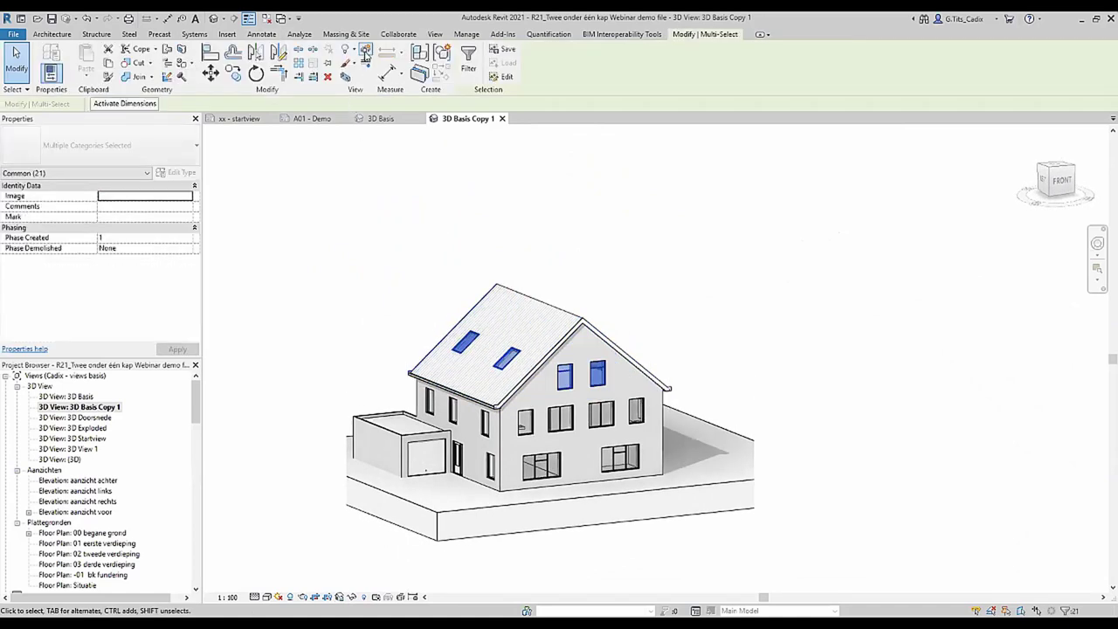
ctrl+click(496, 296)
click(547, 292)
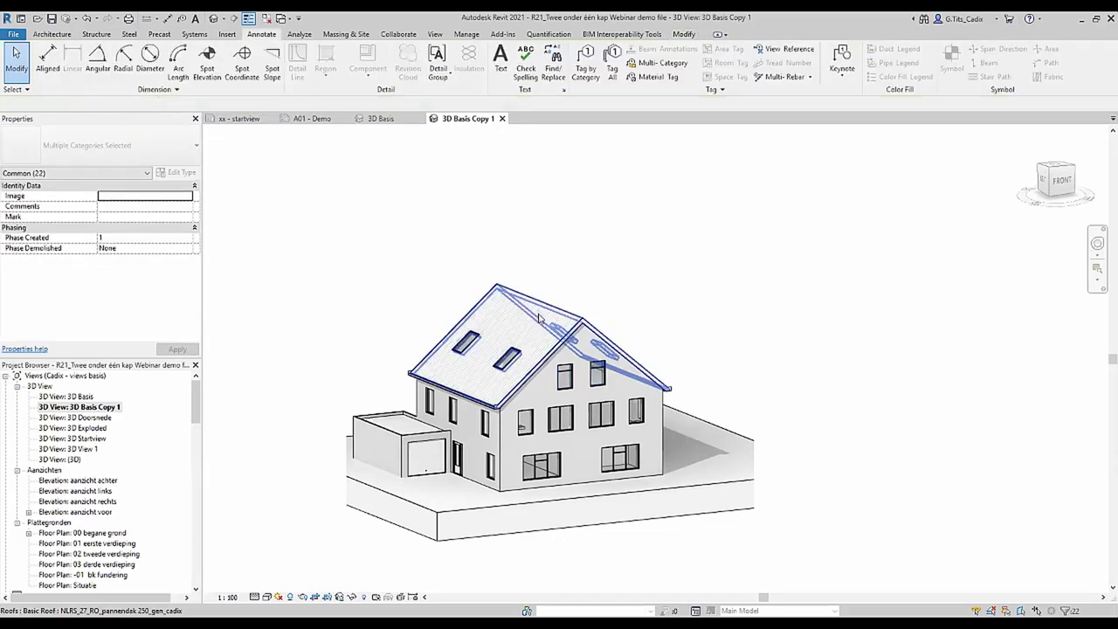
click(539, 304)
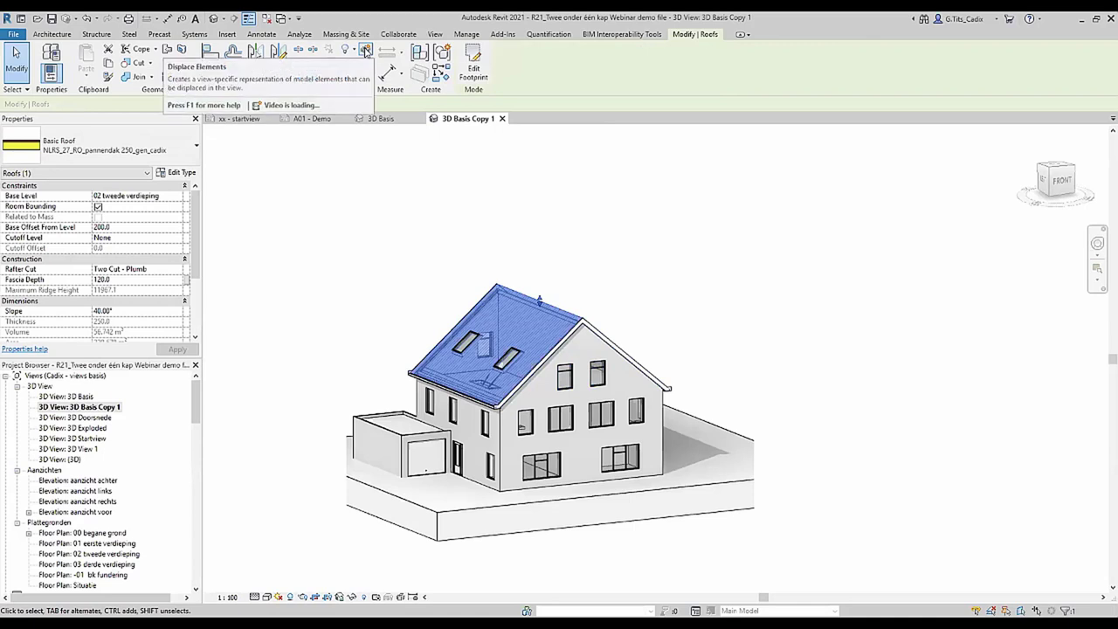
Displace the roof 5418 upward above the house in 3D Basis Copy 1.
click(365, 51)
drag(537, 310, 536, 236)
click(699, 341)
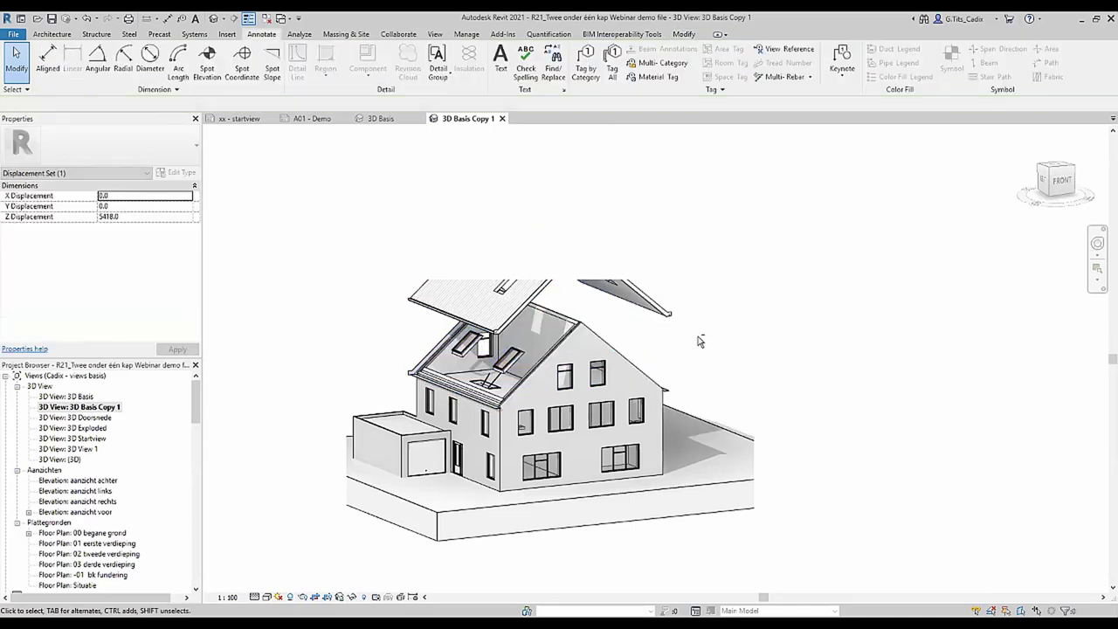
shift+middle_drag(699, 341, 721, 361)
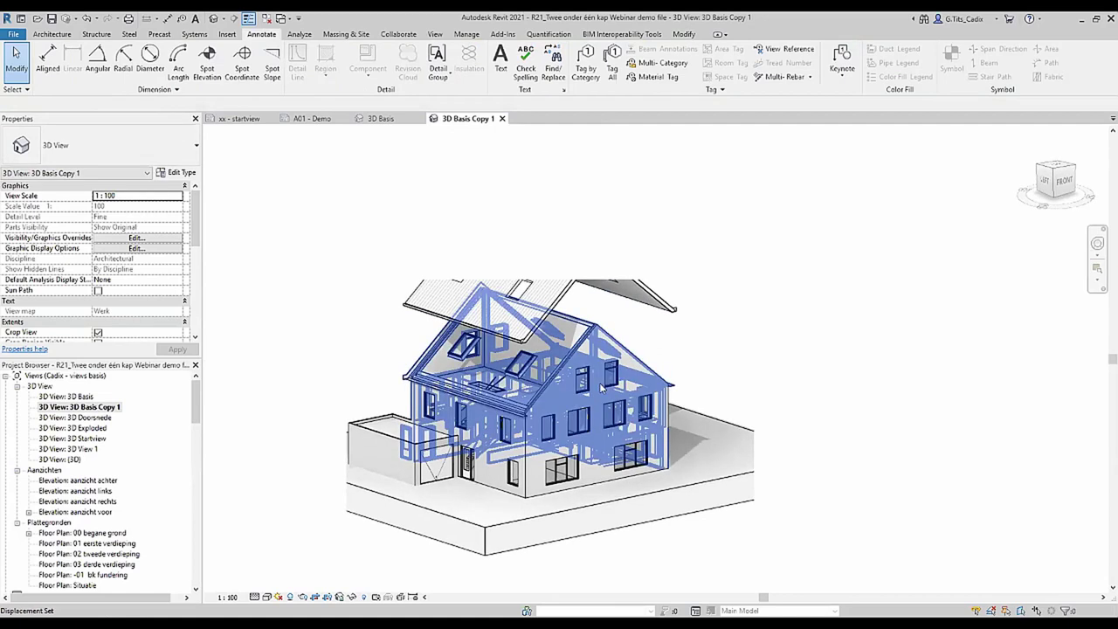
Add displacement path lines to the lifted roof, then open the 3D Doorsnede view.
click(535, 293)
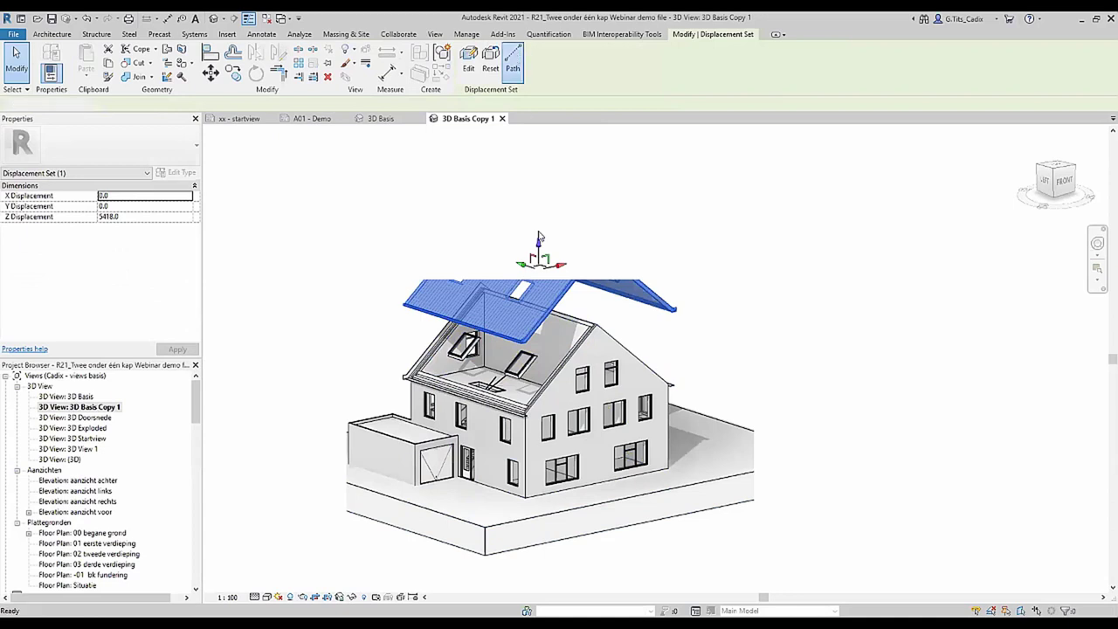
click(513, 63)
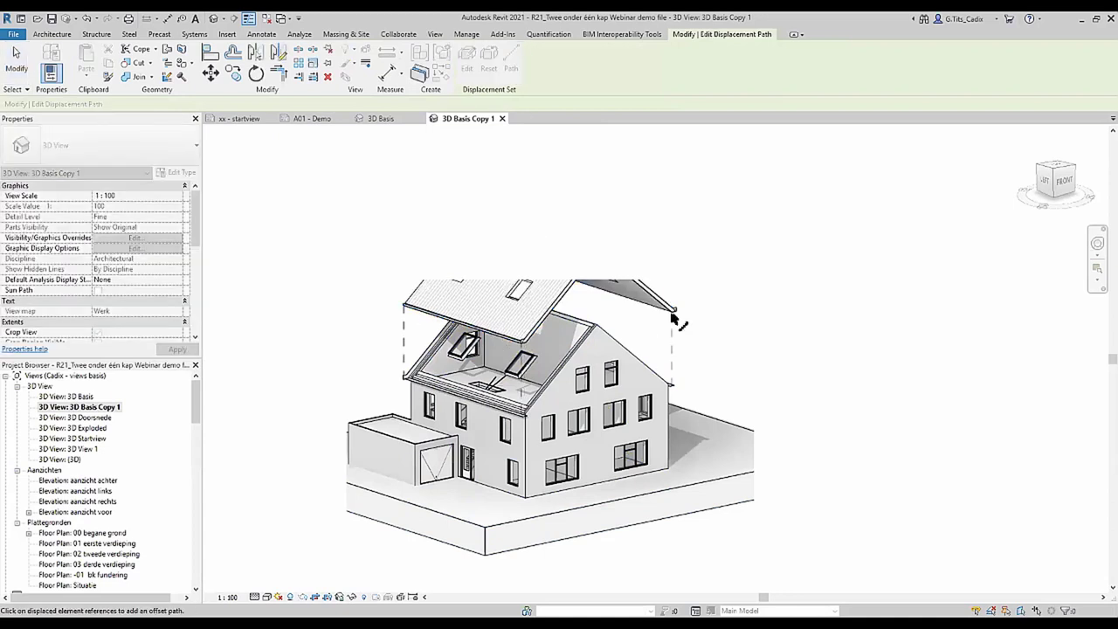
double_click(76, 417)
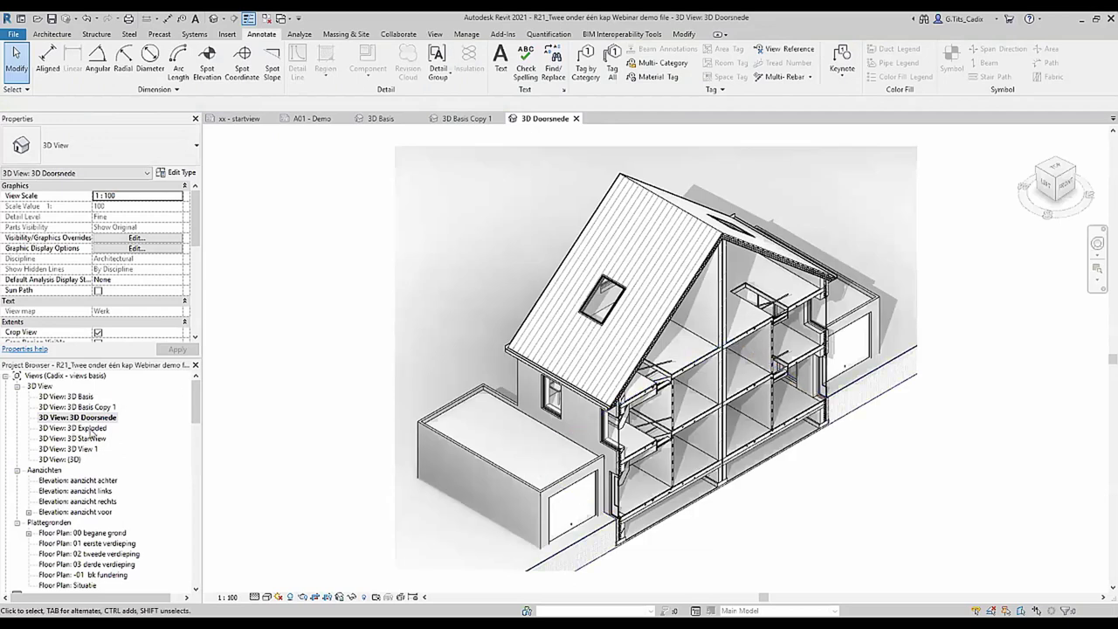
In 3D Exploded, raise the top roof to Z 36061.8, then return to 3D Basis Copy 1.
double_click(90, 428)
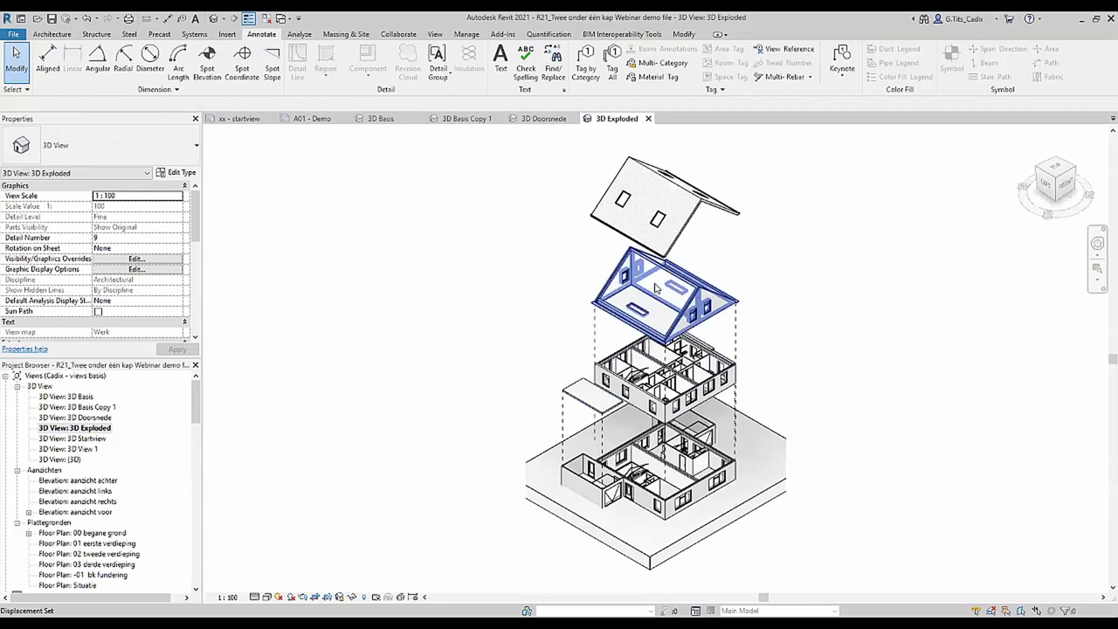
click(678, 297)
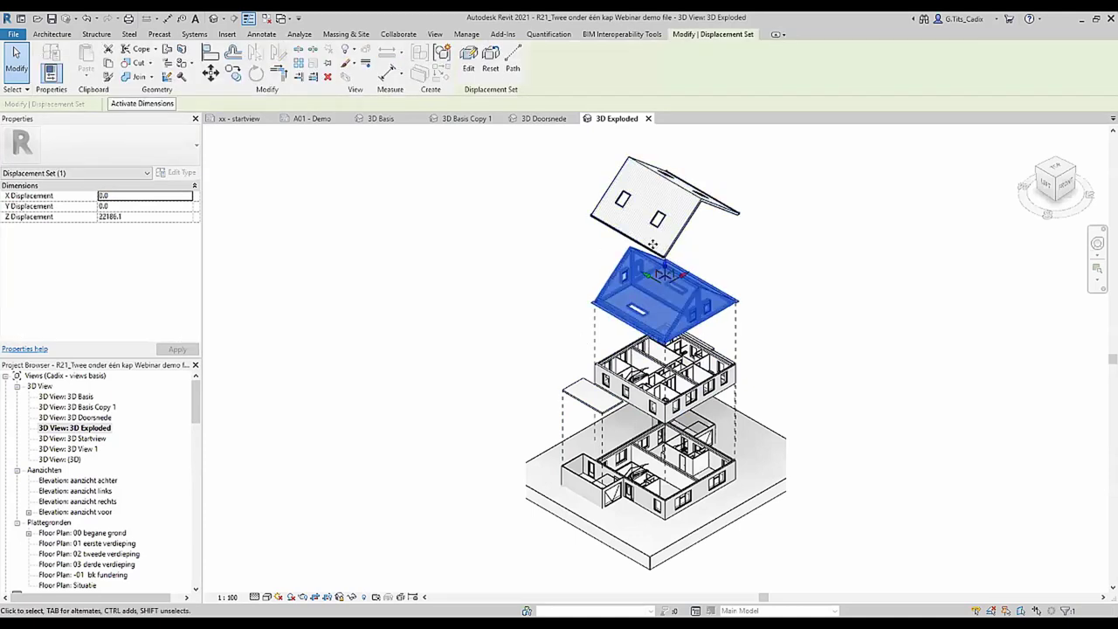
click(640, 190)
click(640, 191)
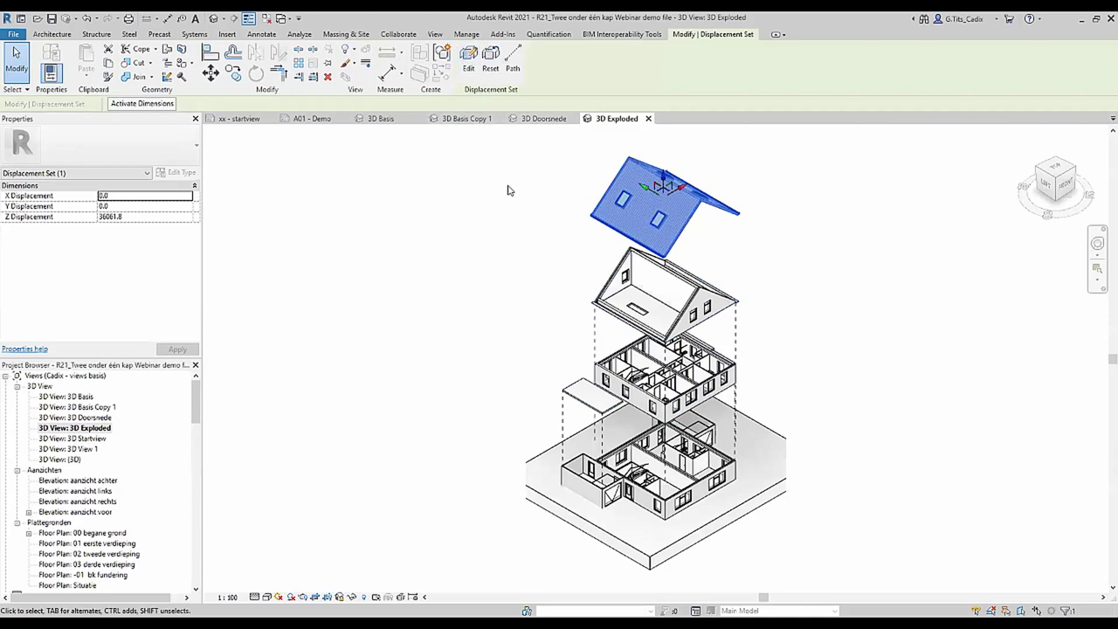
click(564, 342)
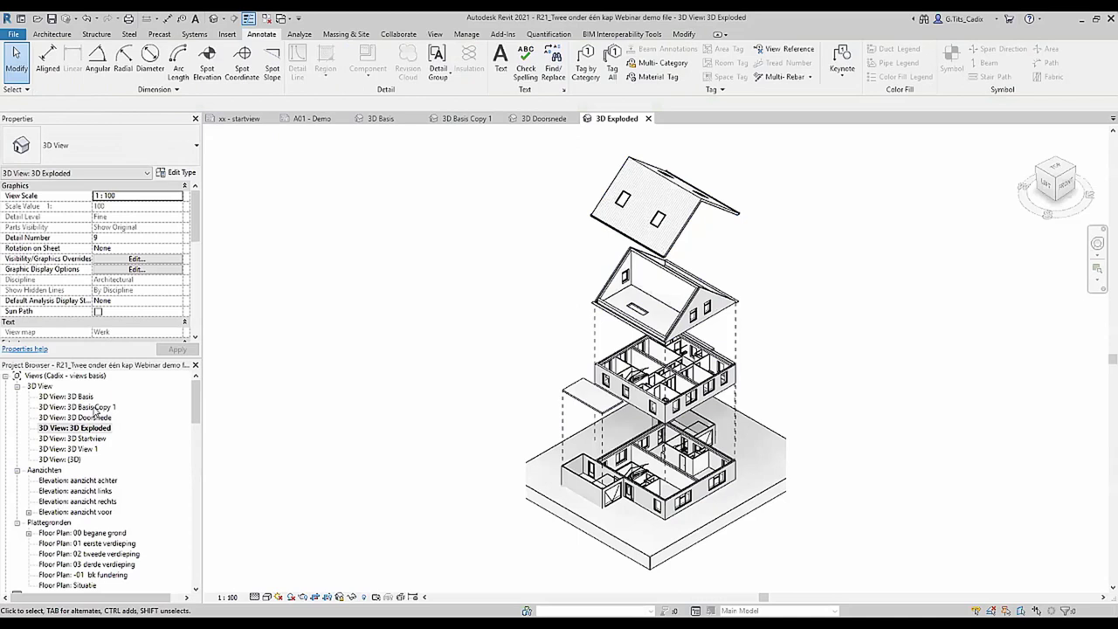
double_click(95, 408)
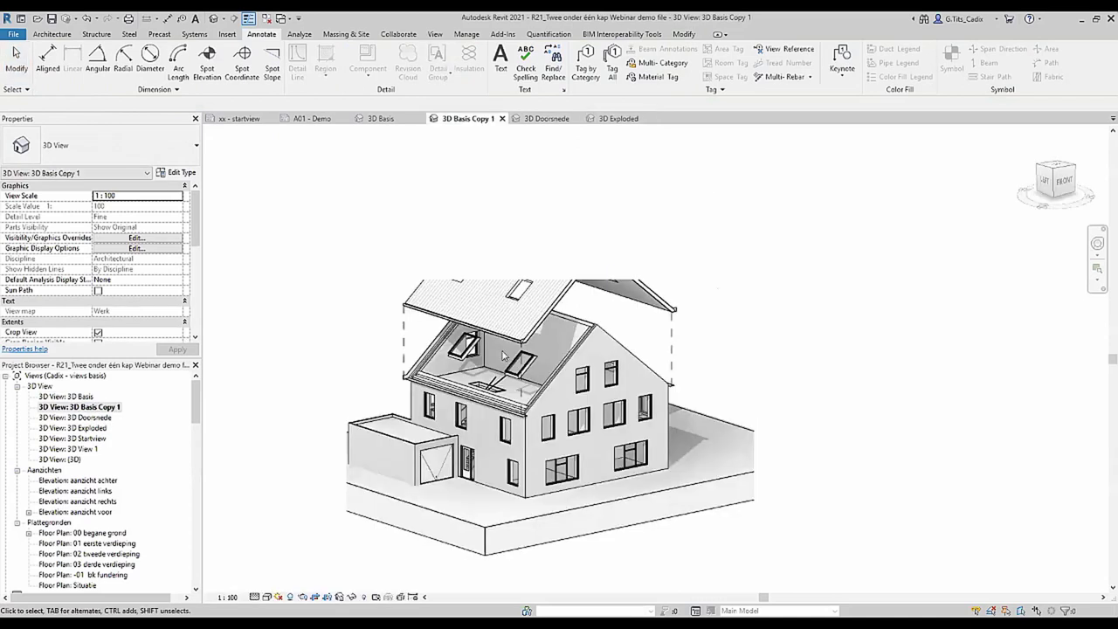
Apply Restore Orientation and Lock View to 3D Basis Copy 1.
click(339, 597)
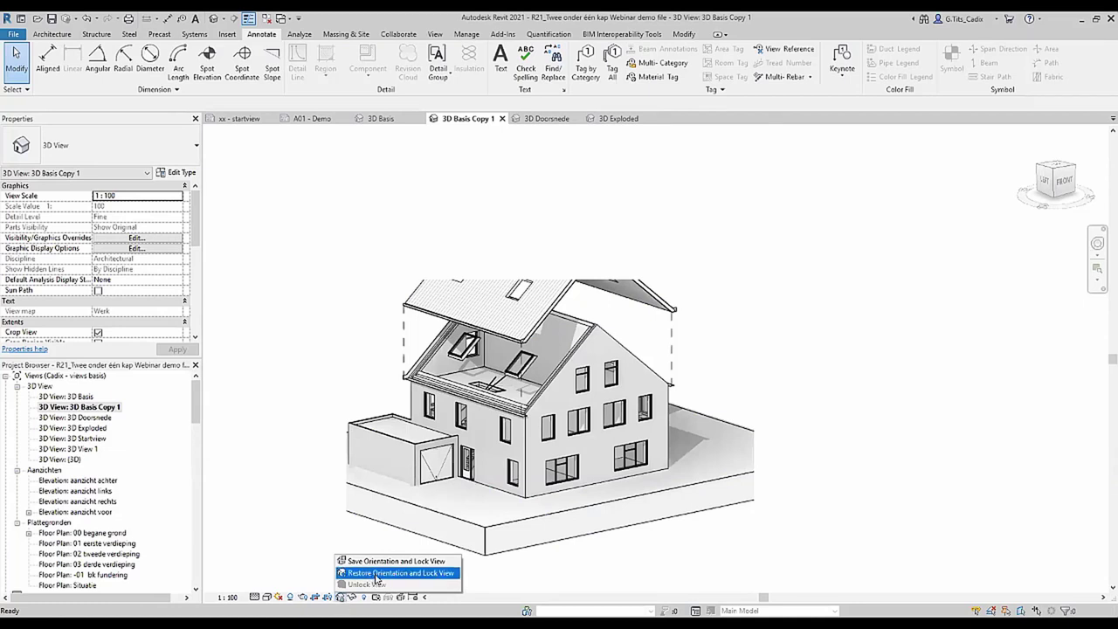
click(376, 573)
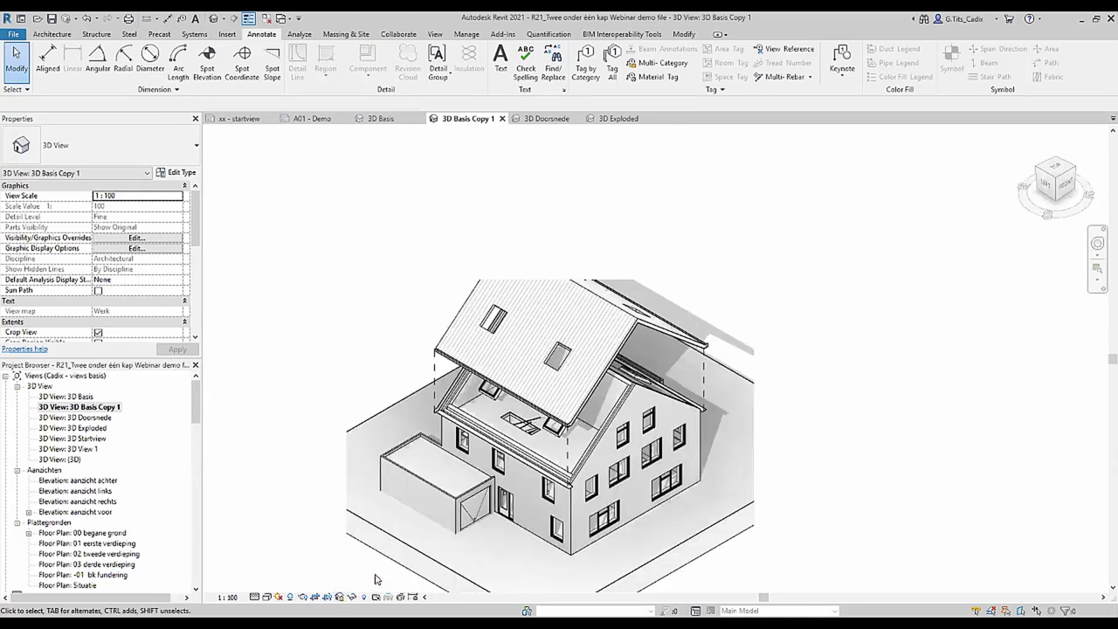
scroll(175, 309, down, 3)
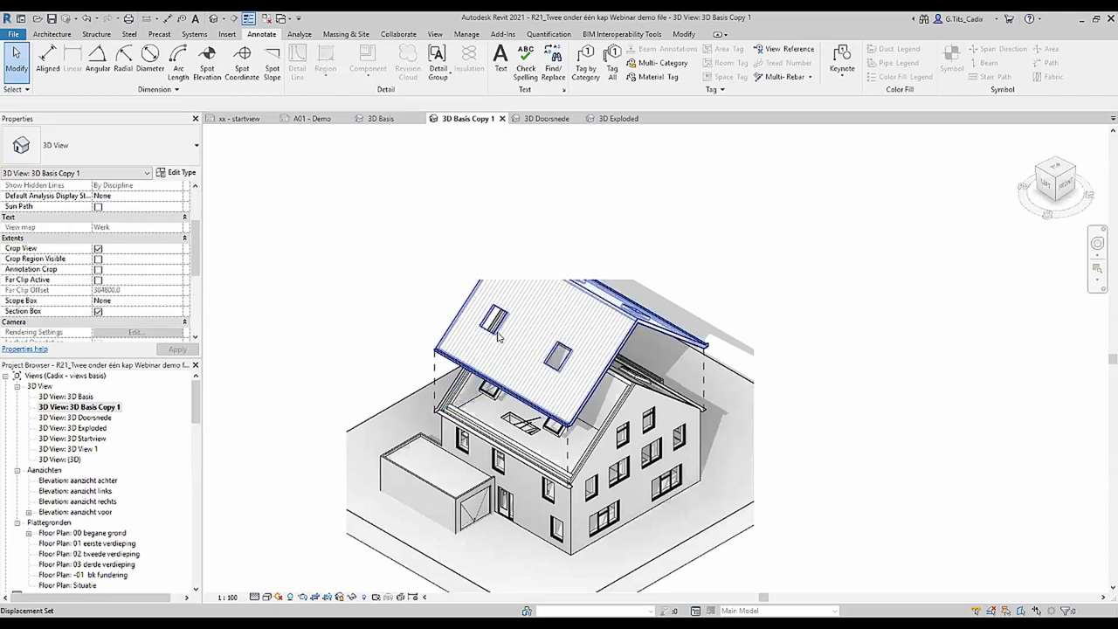
scroll(113, 478, down, 3)
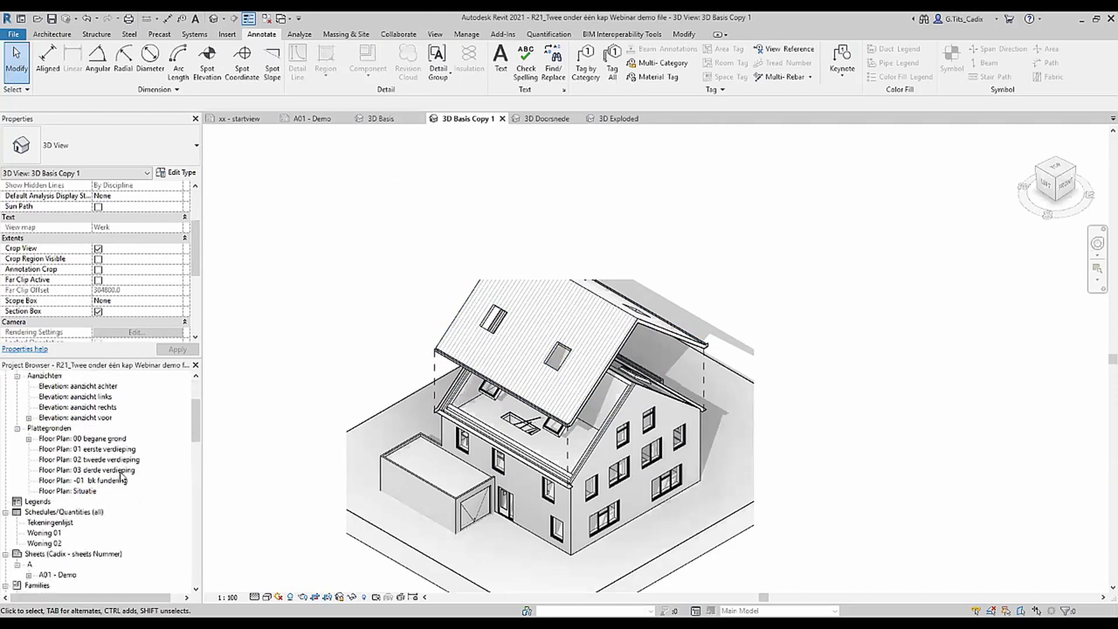
scroll(112, 480, down, 3)
Open sheet A01 - Demo and locate the Schedules/Quantities group in the Project Browser.
double_click(58, 480)
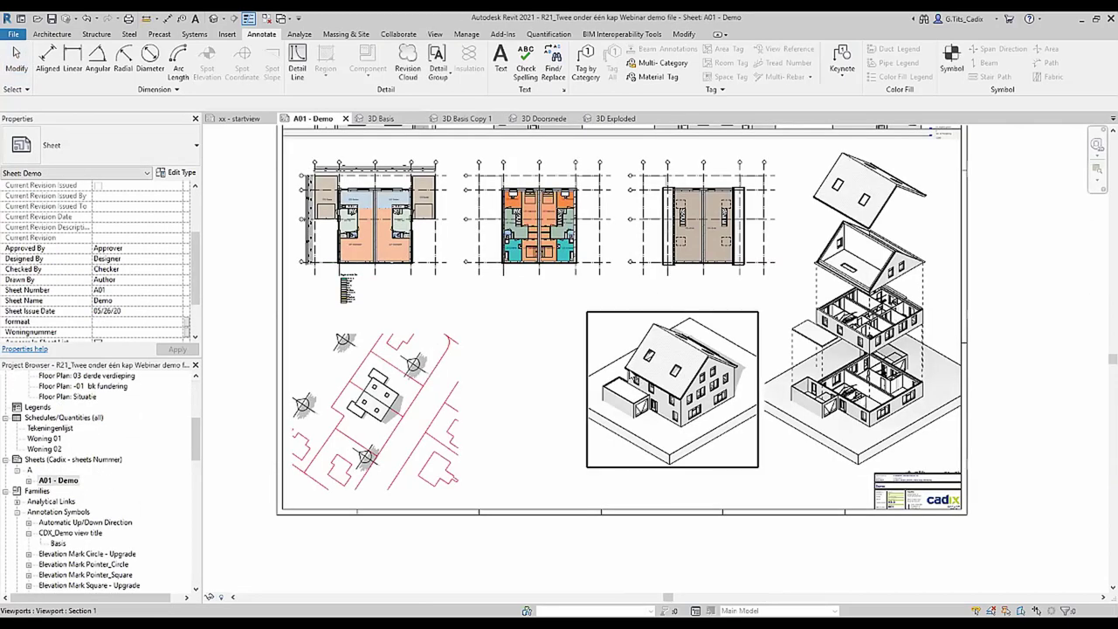
middle_drag(547, 361, 546, 396)
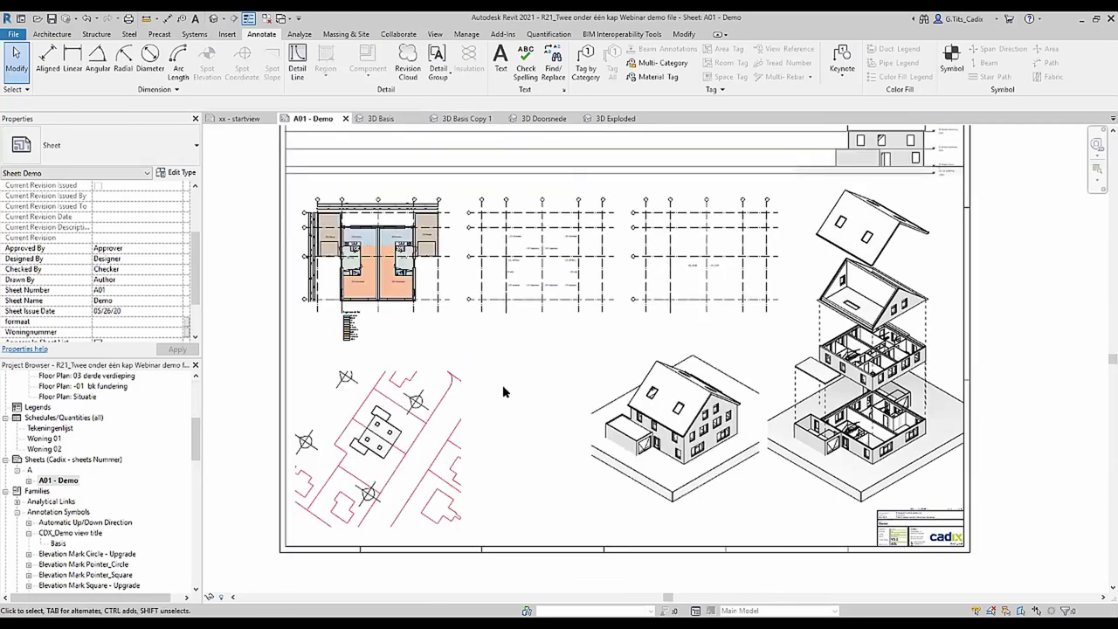
scroll(503, 391, down, 2)
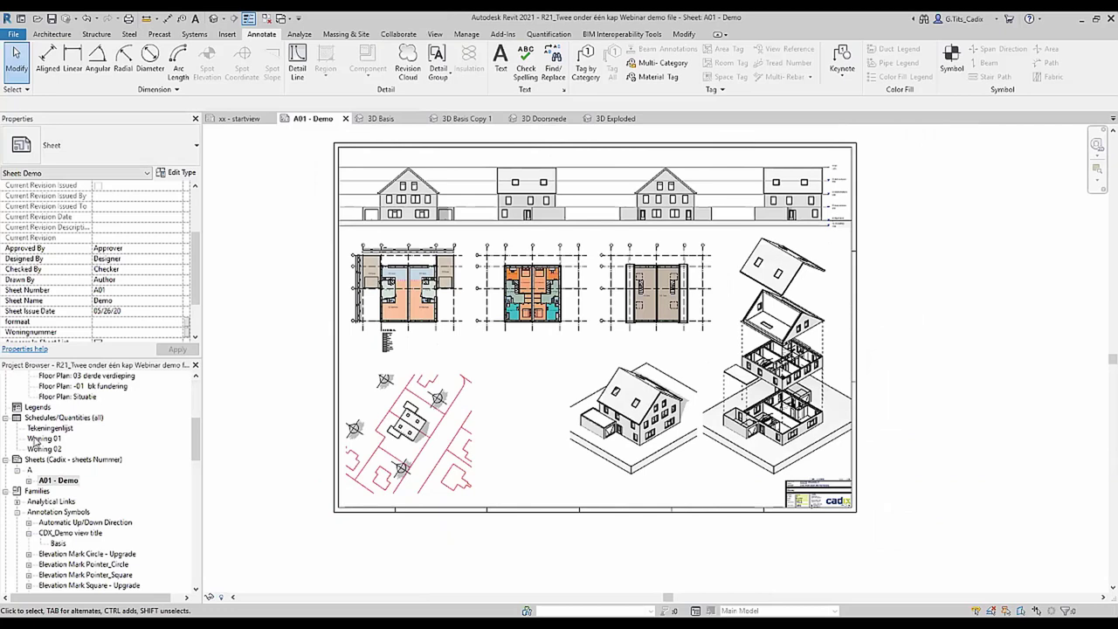
click(61, 419)
scroll(489, 319, up, 3)
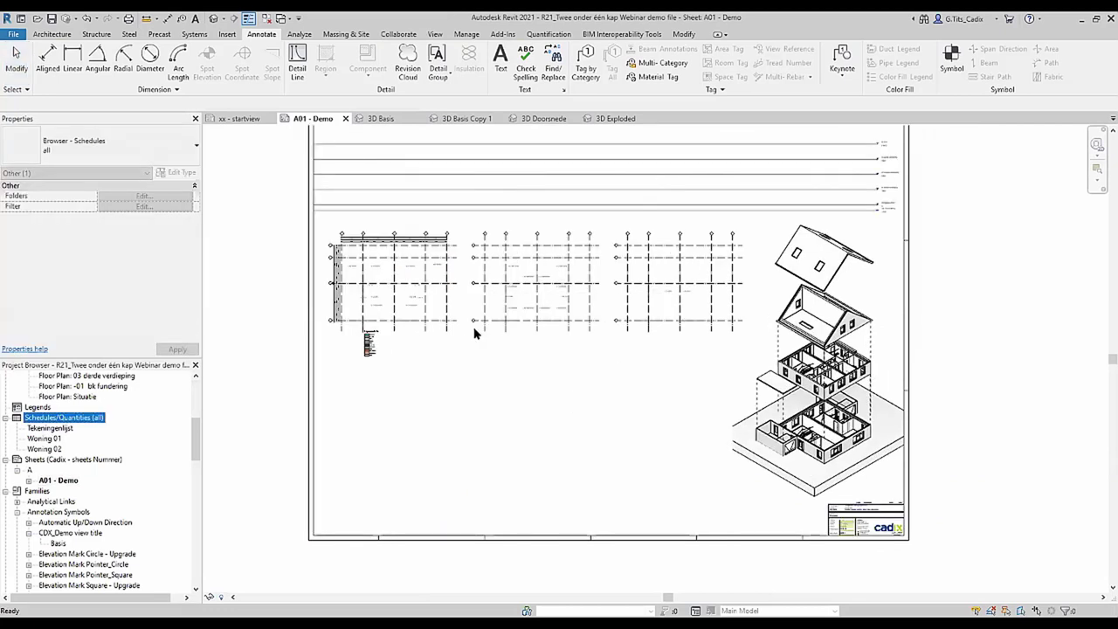
Place Woning 01 below the floor plans and Woning 02 beneath it, then select Woning 01.
click(45, 440)
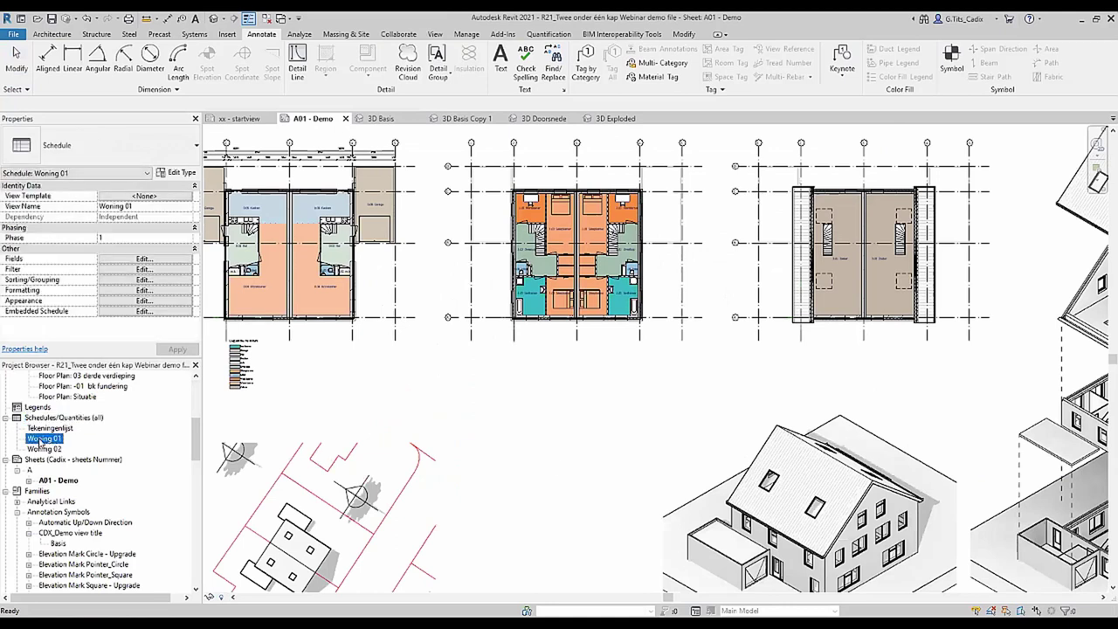
drag(39, 443, 513, 423)
click(42, 449)
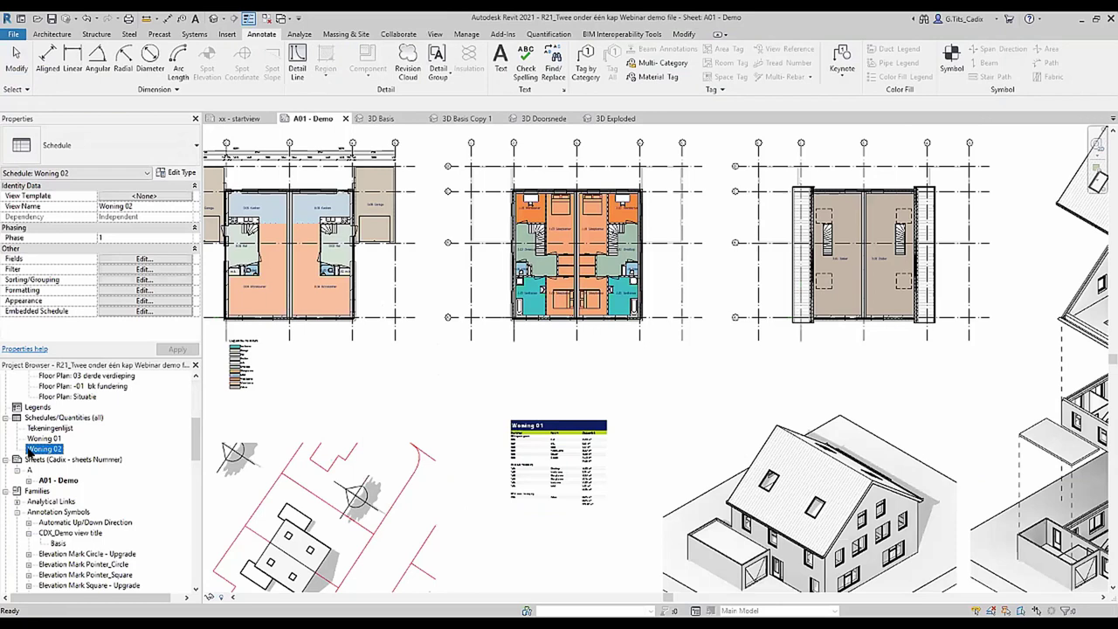
drag(29, 450, 513, 513)
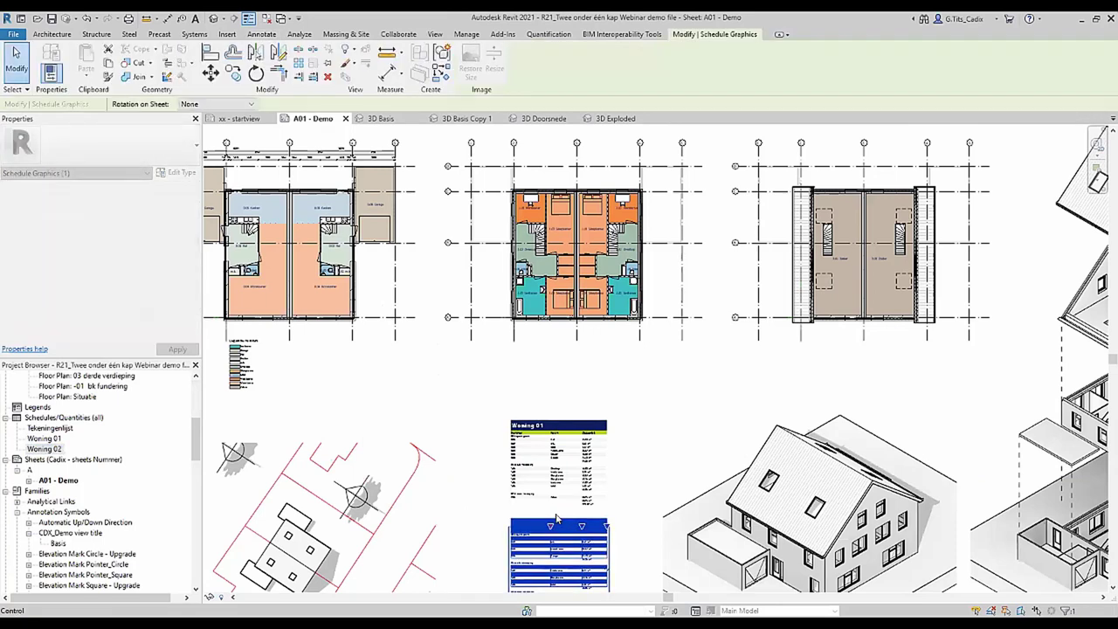
scroll(556, 509, up, 4)
mouse_move(571, 373)
middle_down()
mouse_move(561, 276)
mouse_move(552, 309)
middle_up()
click(552, 308)
click(58, 438)
double_click(504, 342)
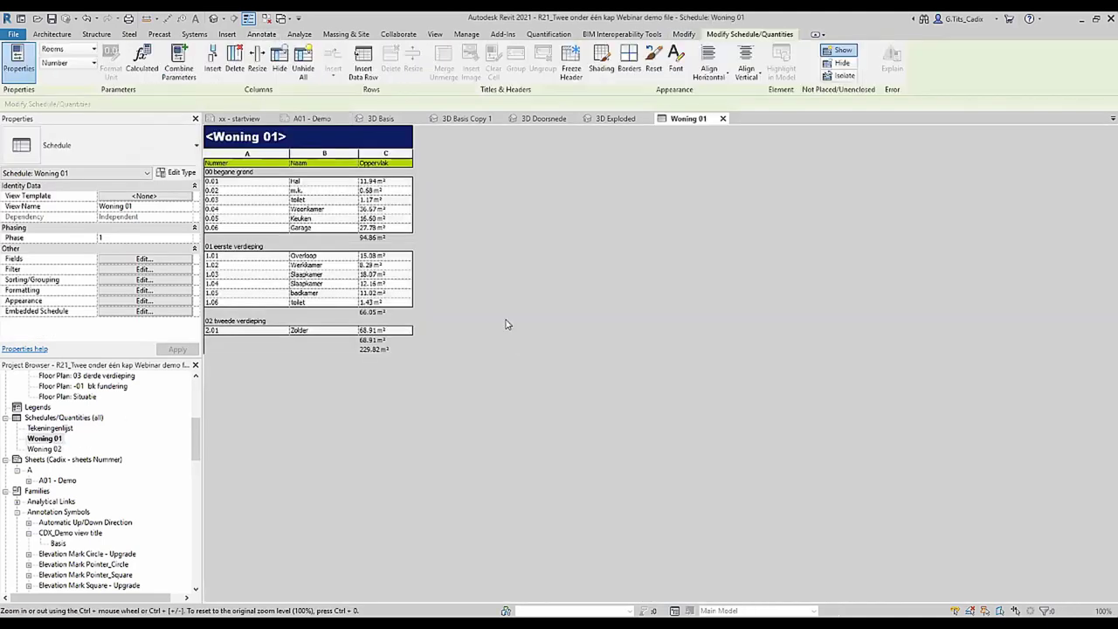
click(371, 131)
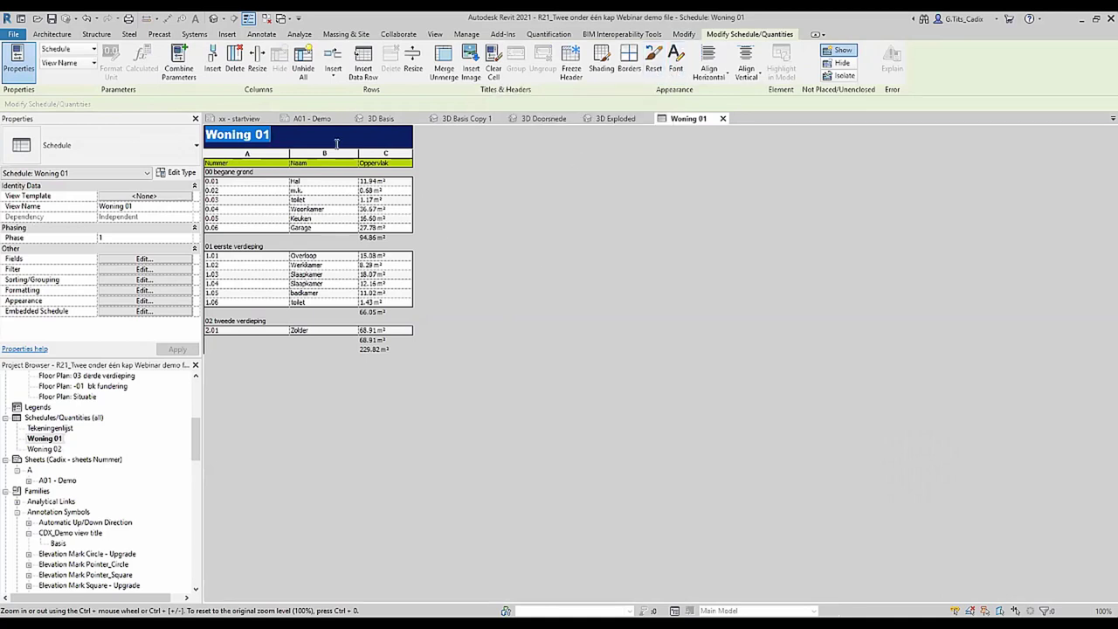
click(472, 217)
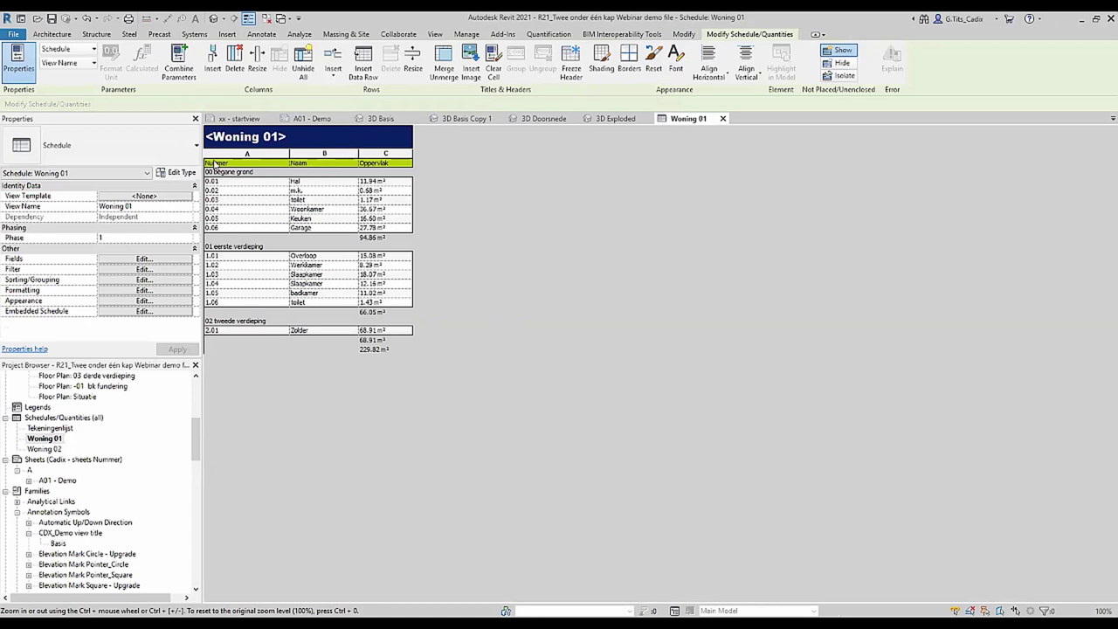
click(126, 271)
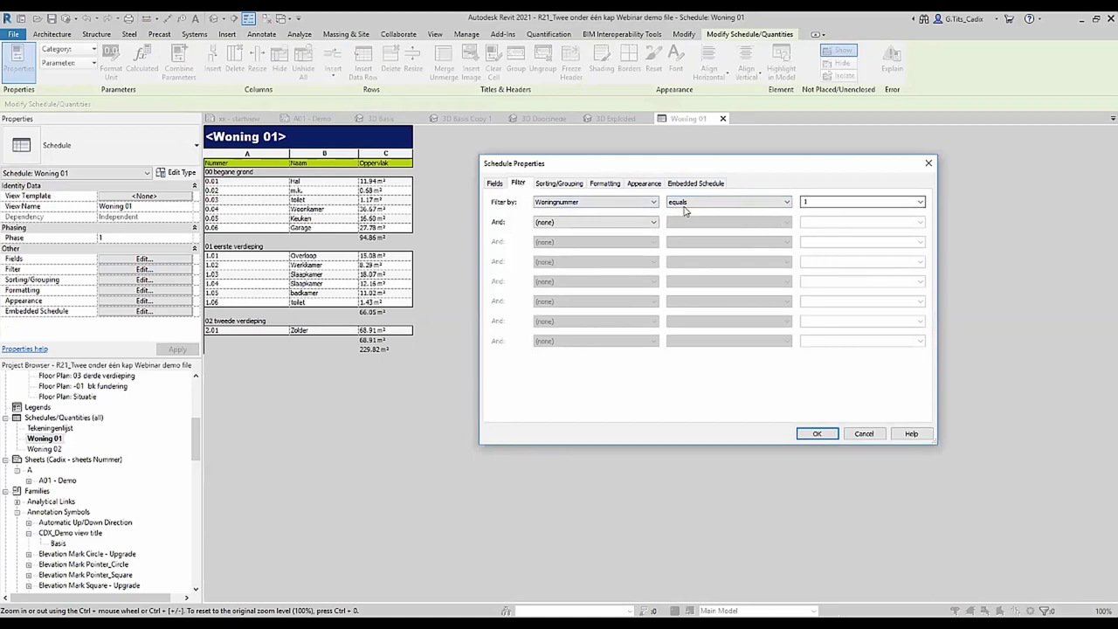
key(Return)
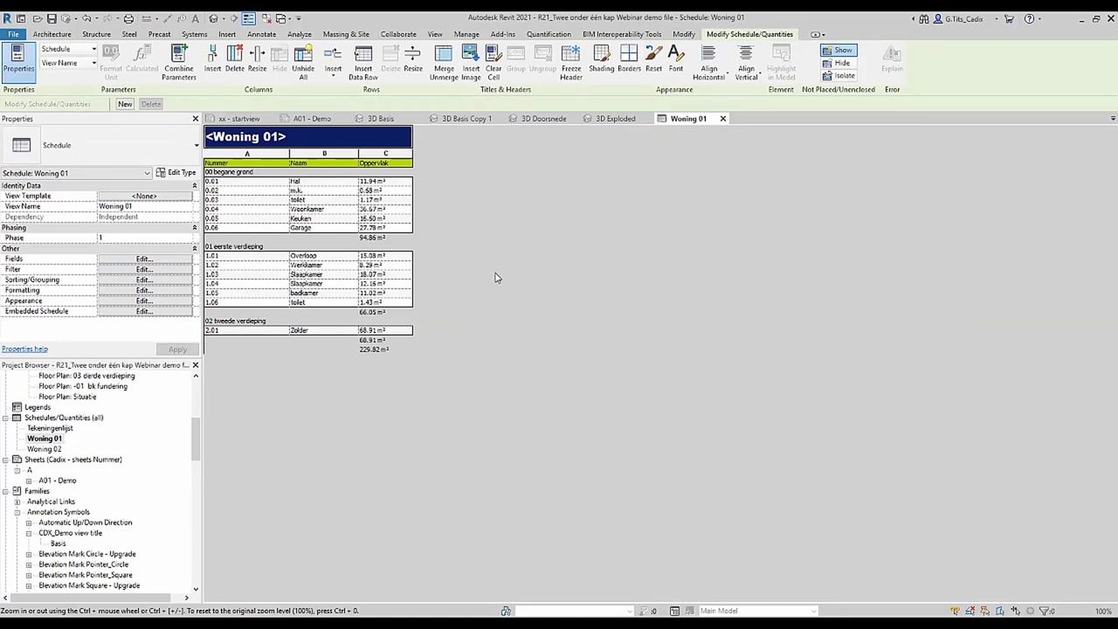
Select the Keuken area cell in Woning 01, then open sheet A01 - Demo from the Project Browser.
click(401, 219)
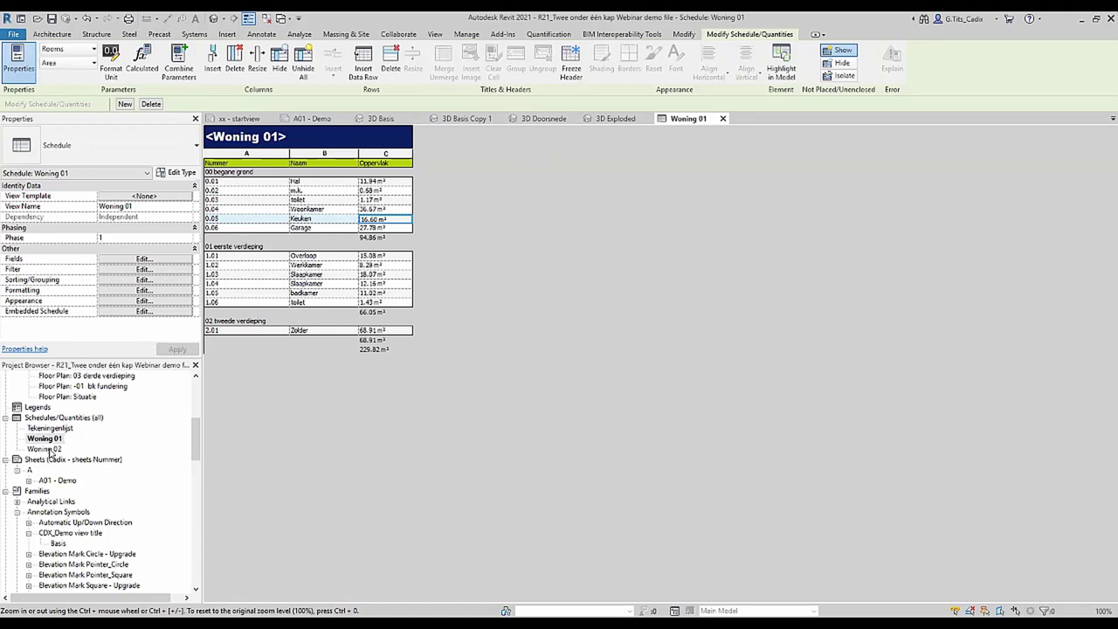
scroll(52, 449, down, 3)
double_click(45, 396)
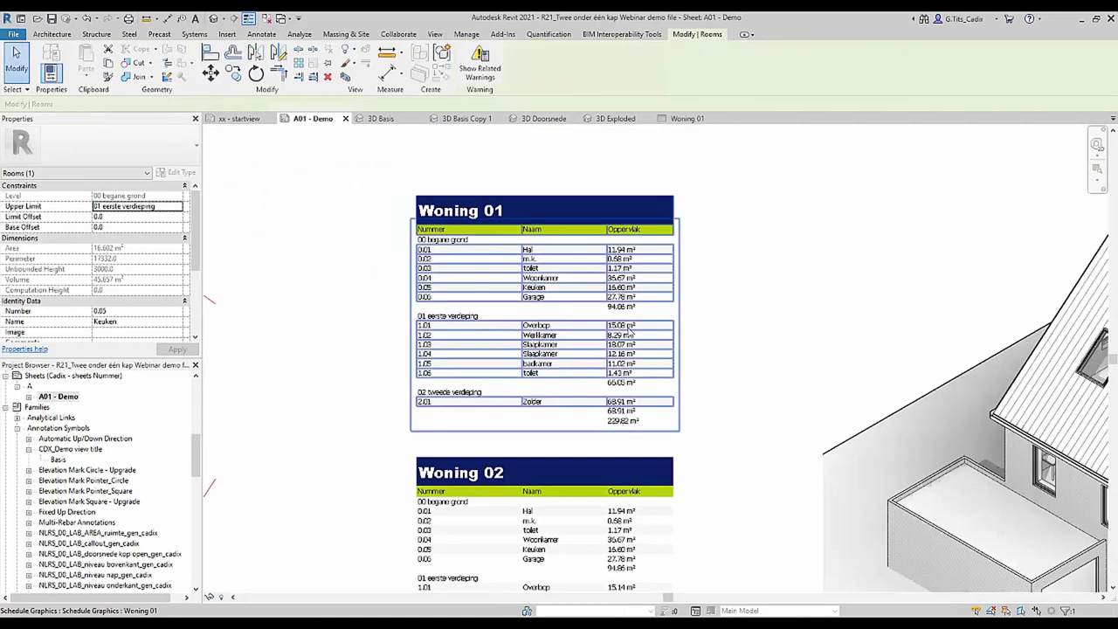
Select both Woning schedules on the sheet and move them beside the site plan.
scroll(637, 336, down, 3)
click(620, 406)
ctrl+click(622, 323)
drag(623, 317, 606, 342)
click(587, 481)
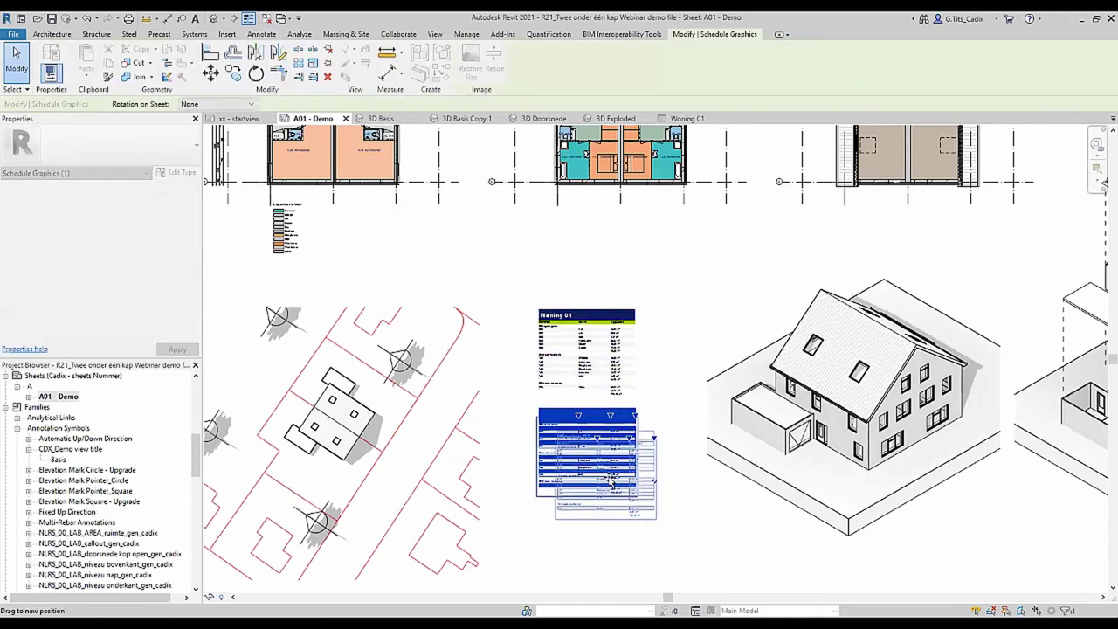
Move the Woning 02 schedule up directly under Woning 01, then deselect it.
scroll(596, 445, up, 3)
drag(597, 445, 553, 435)
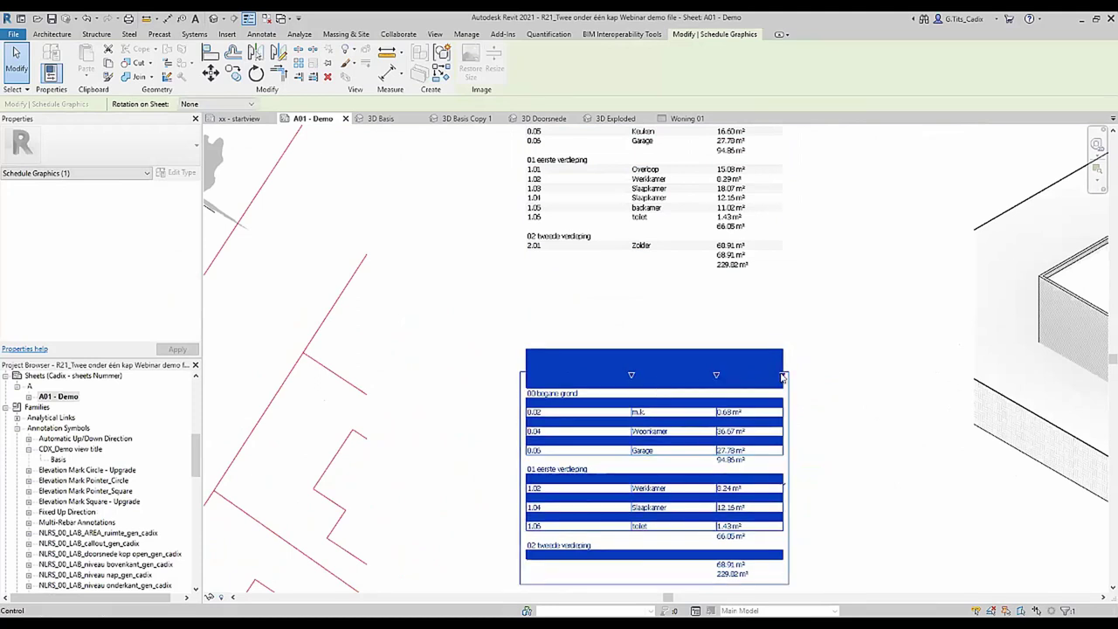
scroll(770, 387, down, 3)
scroll(793, 463, down, 2)
click(793, 463)
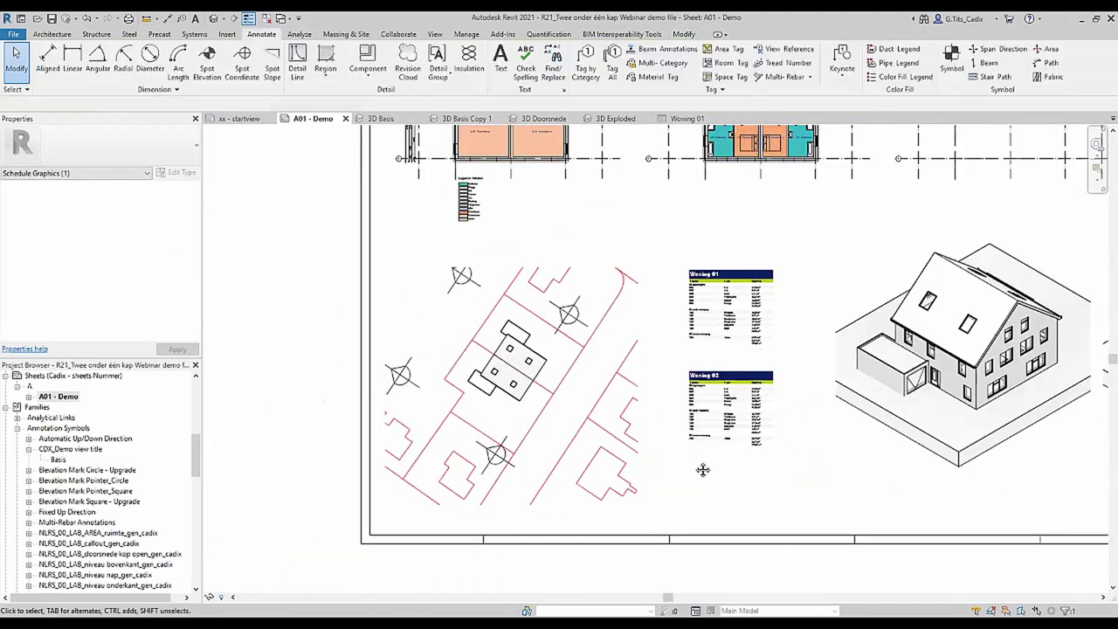
Bring up the context options for the Woning 01 schedule in the Project Browser.
scroll(601, 297, up, 1)
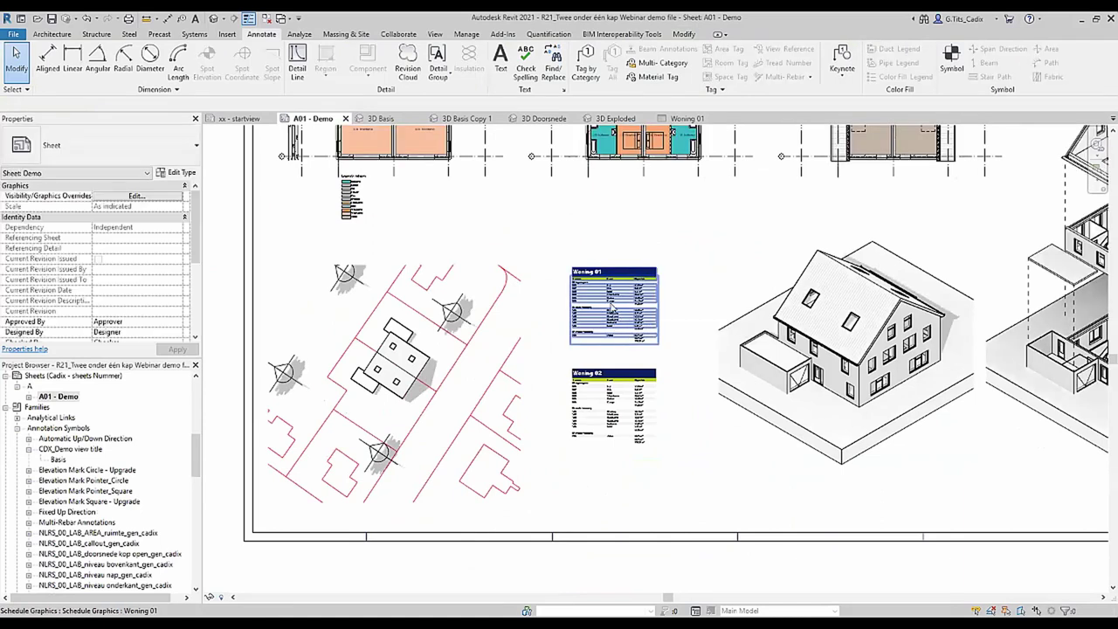
scroll(85, 422, up, 2)
click(44, 418)
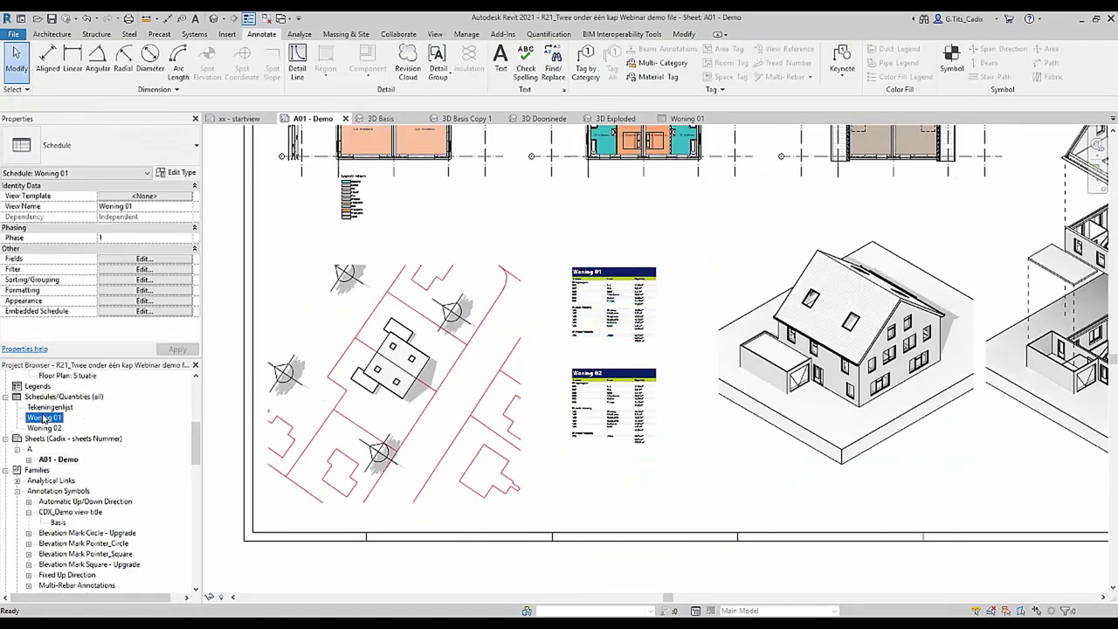
right_click(44, 418)
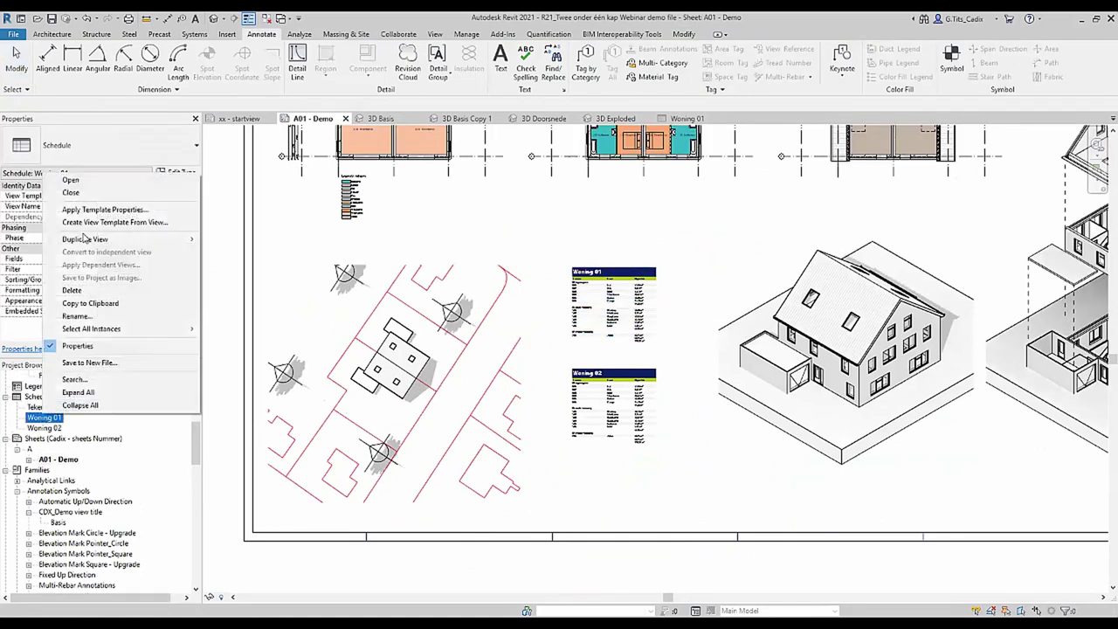
click(670, 437)
scroll(660, 421, down, 1)
scroll(539, 431, down, 1)
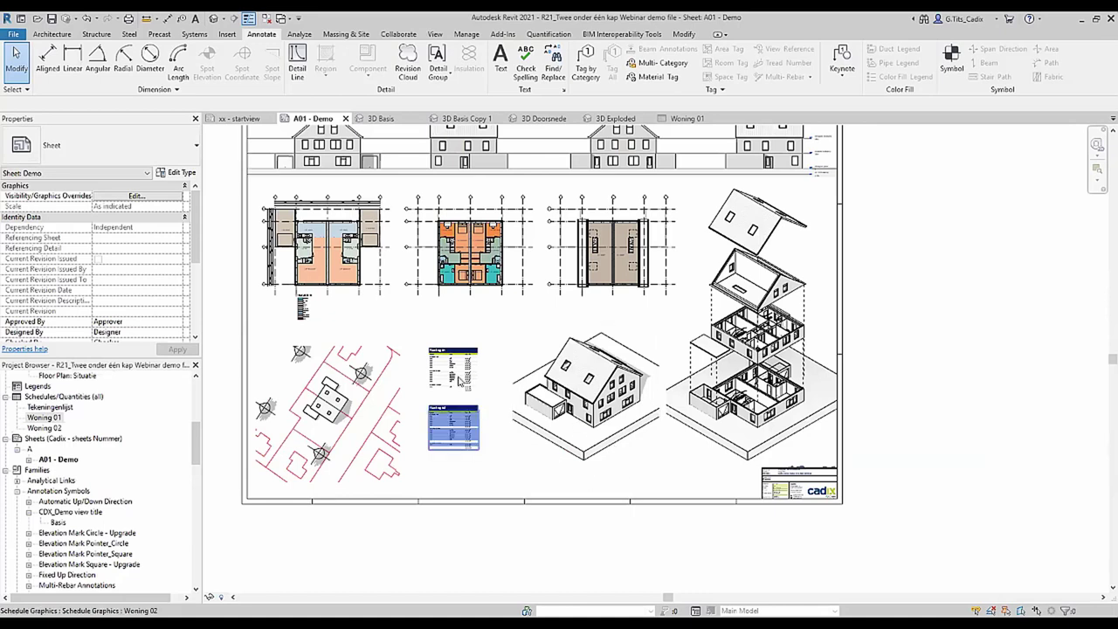
scroll(739, 516, up, 3)
scroll(821, 455, up, 2)
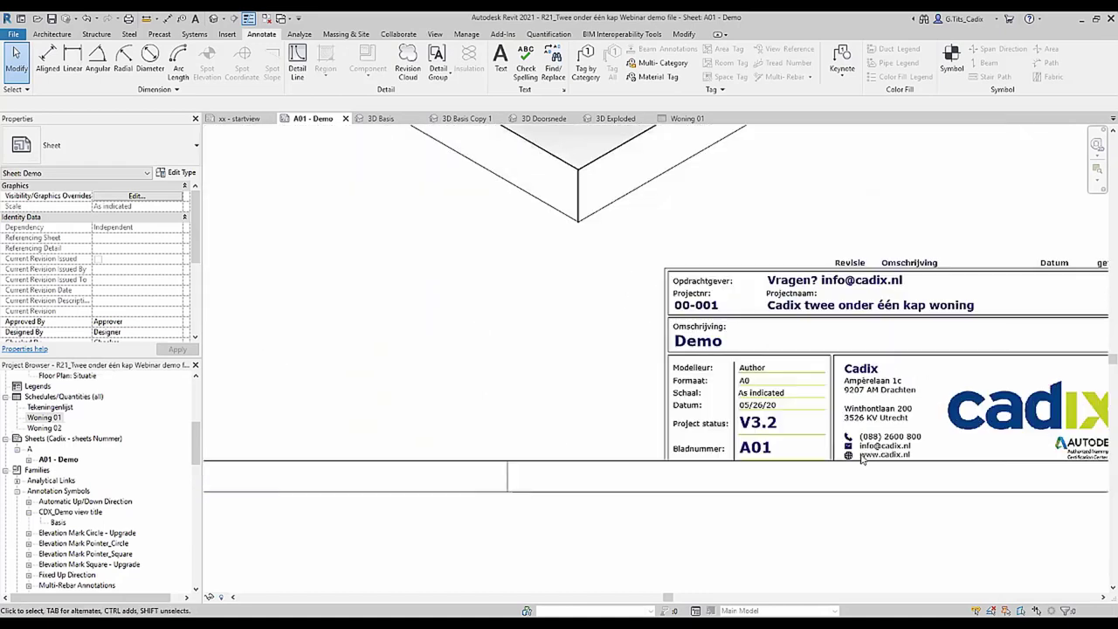
scroll(830, 447, up, 1)
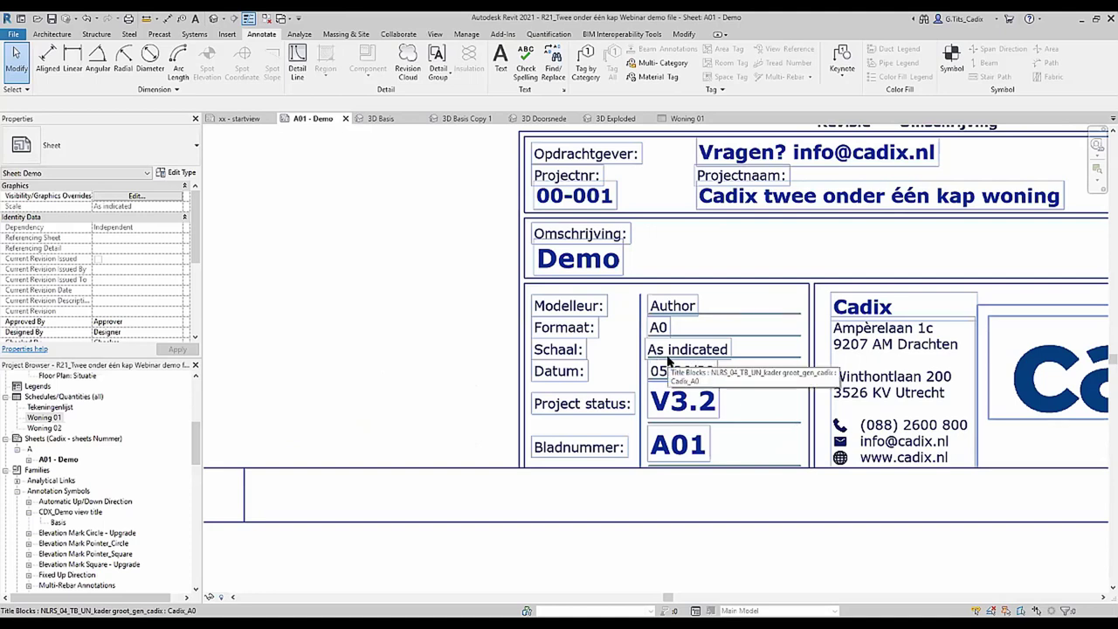
scroll(668, 360, down, 2)
scroll(611, 341, down, 2)
scroll(487, 297, down, 2)
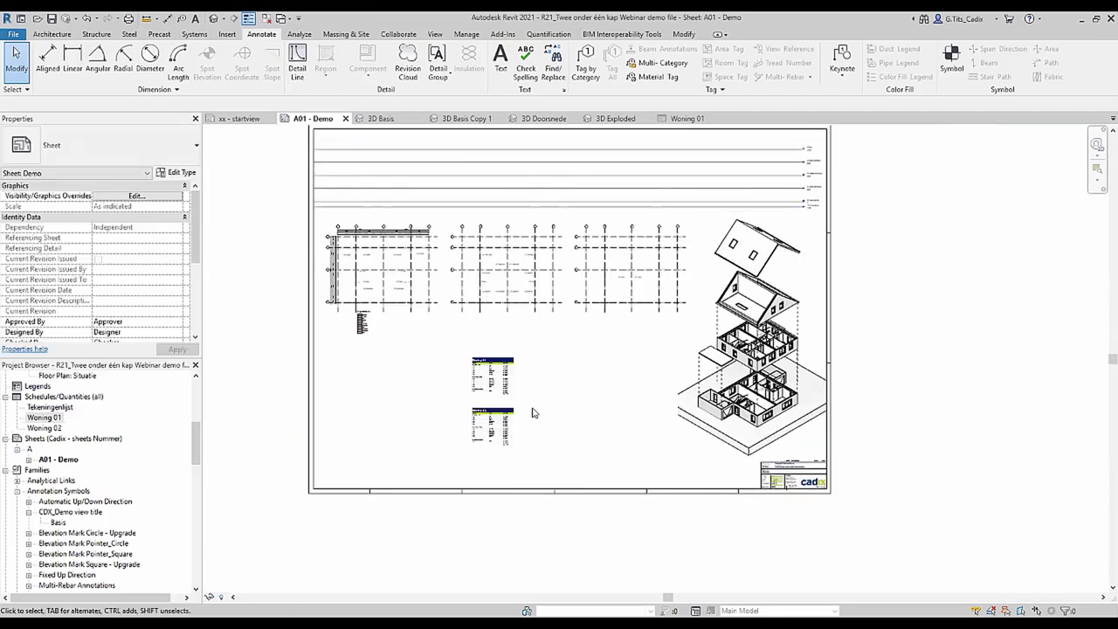
click(487, 297)
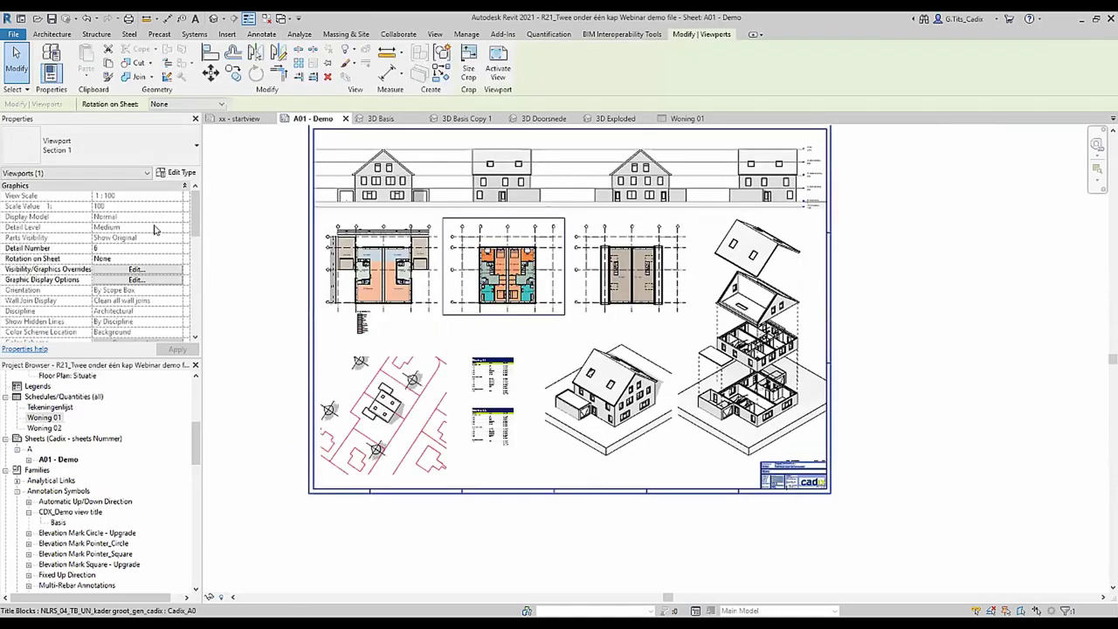
click(410, 406)
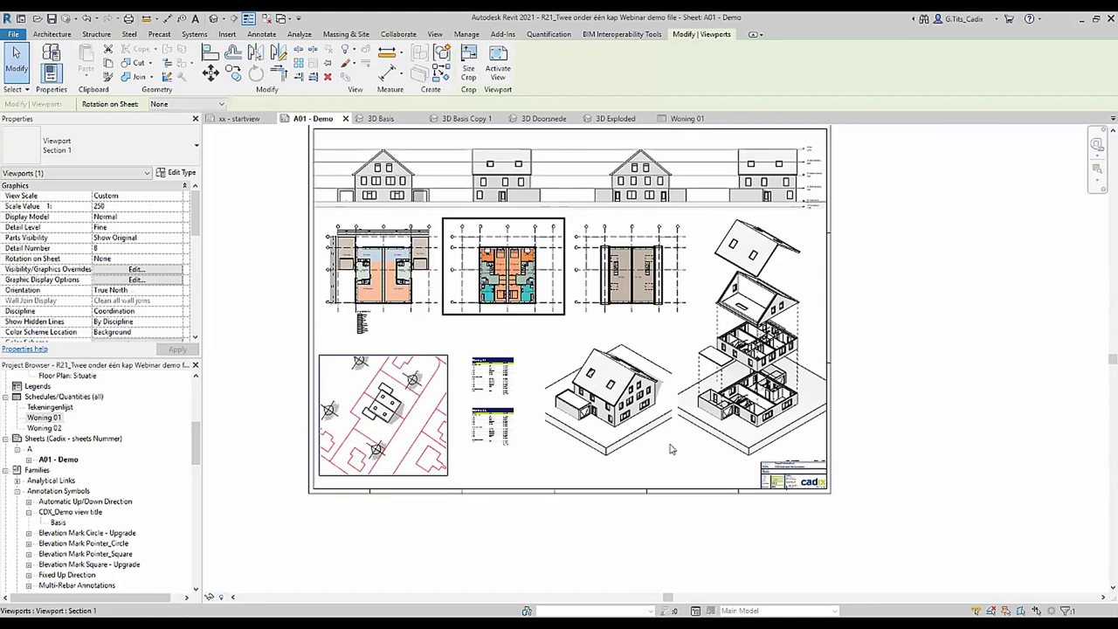
click(809, 509)
scroll(794, 503, up, 1)
scroll(794, 503, up, 4)
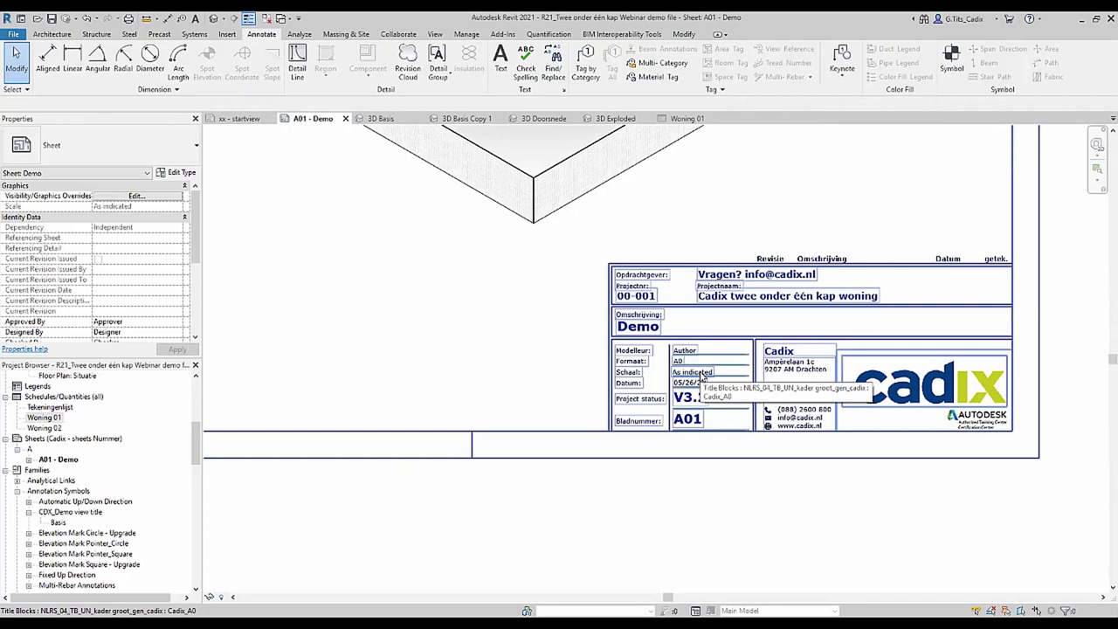
Uncheck 'schaal automatisch' on the A01 - Demo title block so Schaal reads Als aangegeven.
click(703, 377)
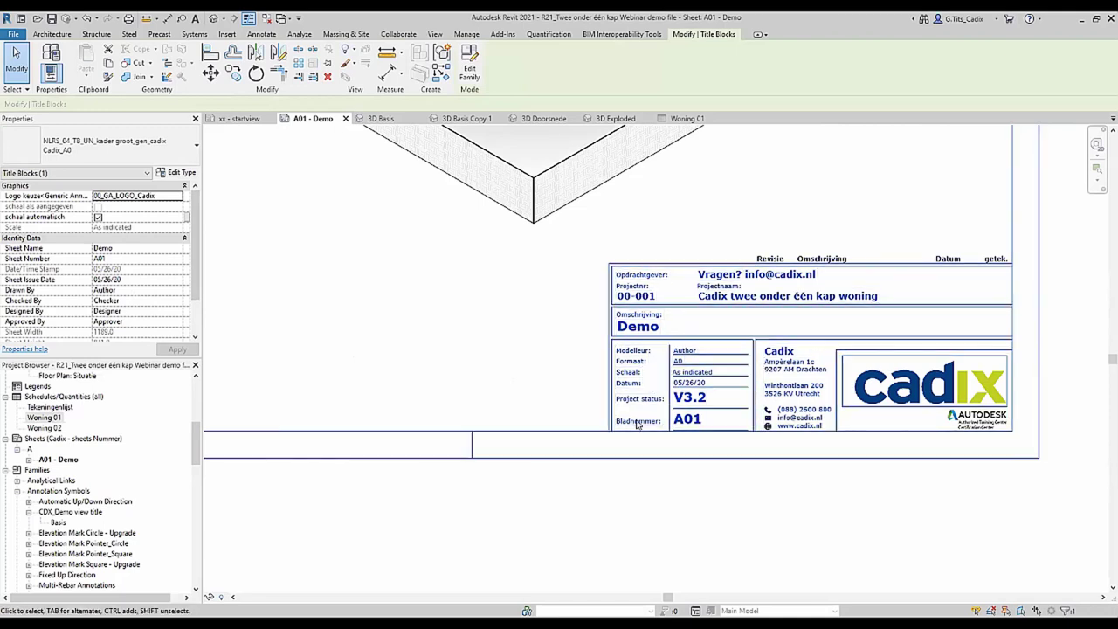
click(98, 217)
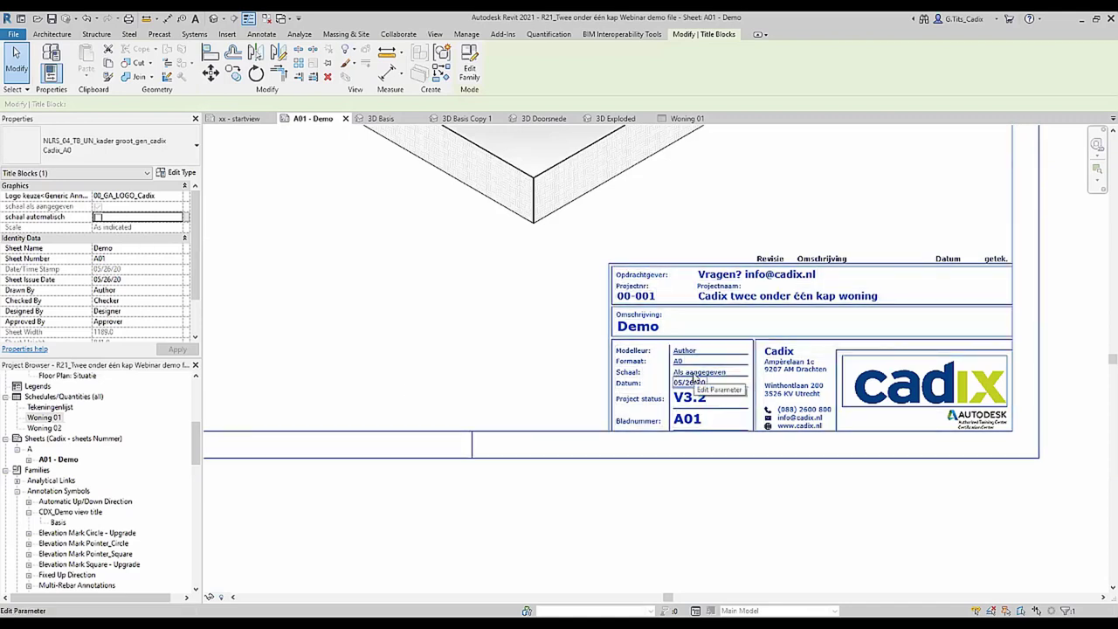
click(514, 359)
scroll(513, 360, down, 2)
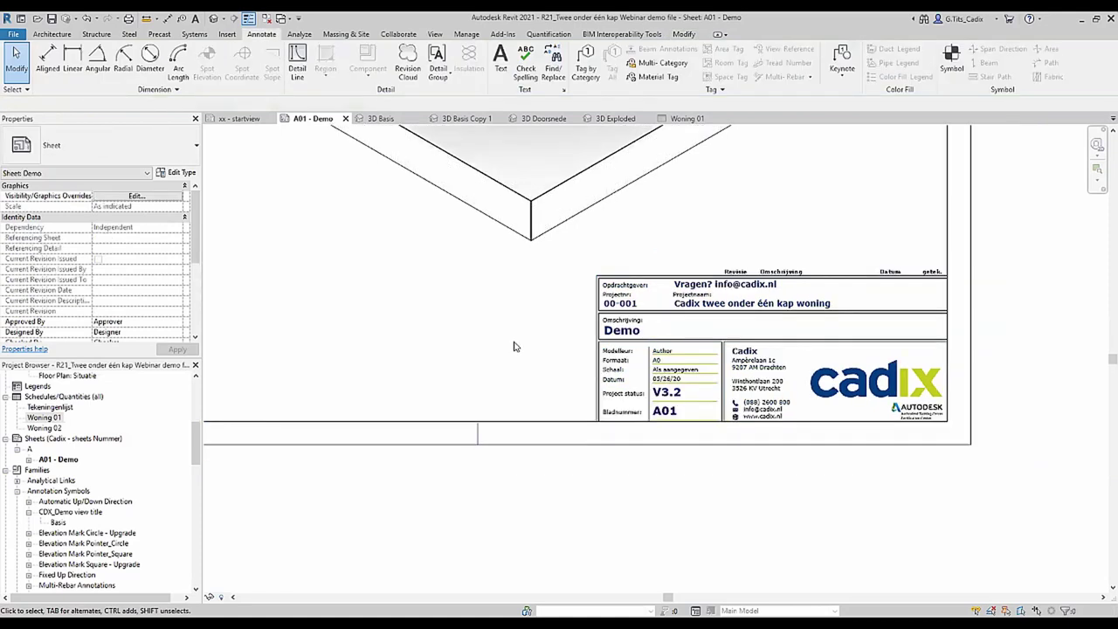
scroll(748, 407, down, 3)
scroll(781, 429, down, 2)
scroll(489, 248, down, 1)
scroll(489, 248, up, 5)
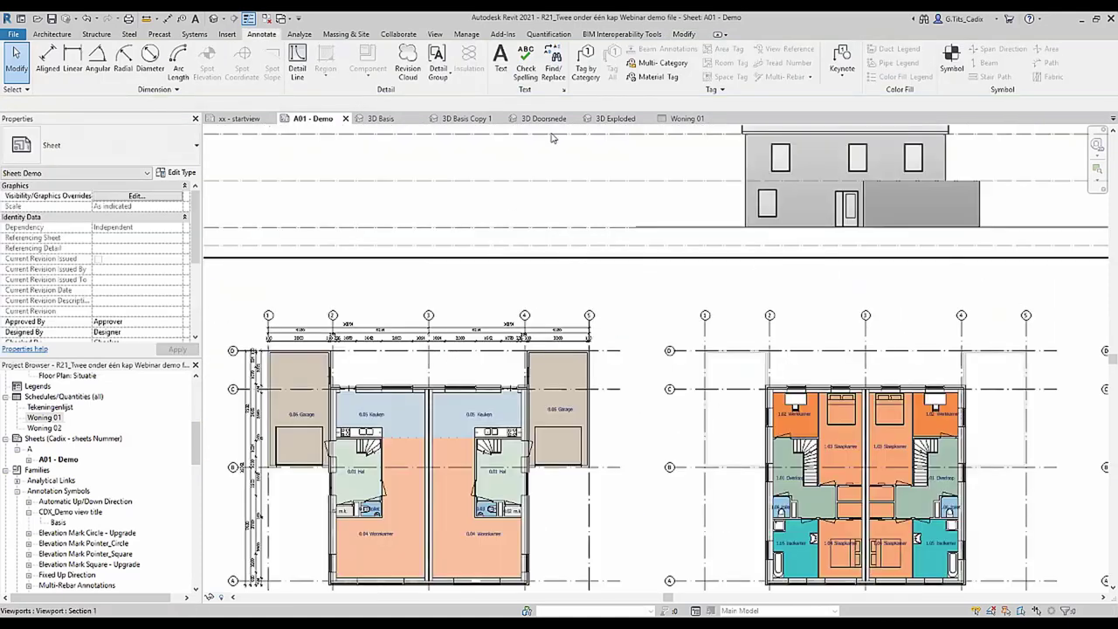
click(500, 59)
click(274, 273)
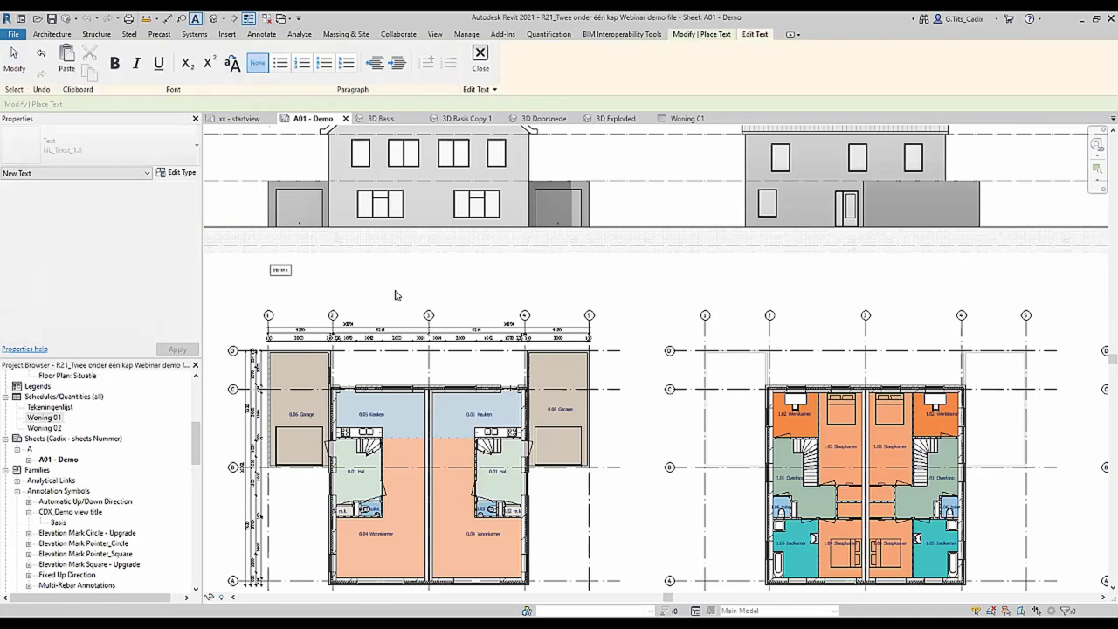
scroll(295, 268, up, 3)
scroll(327, 314, up, 3)
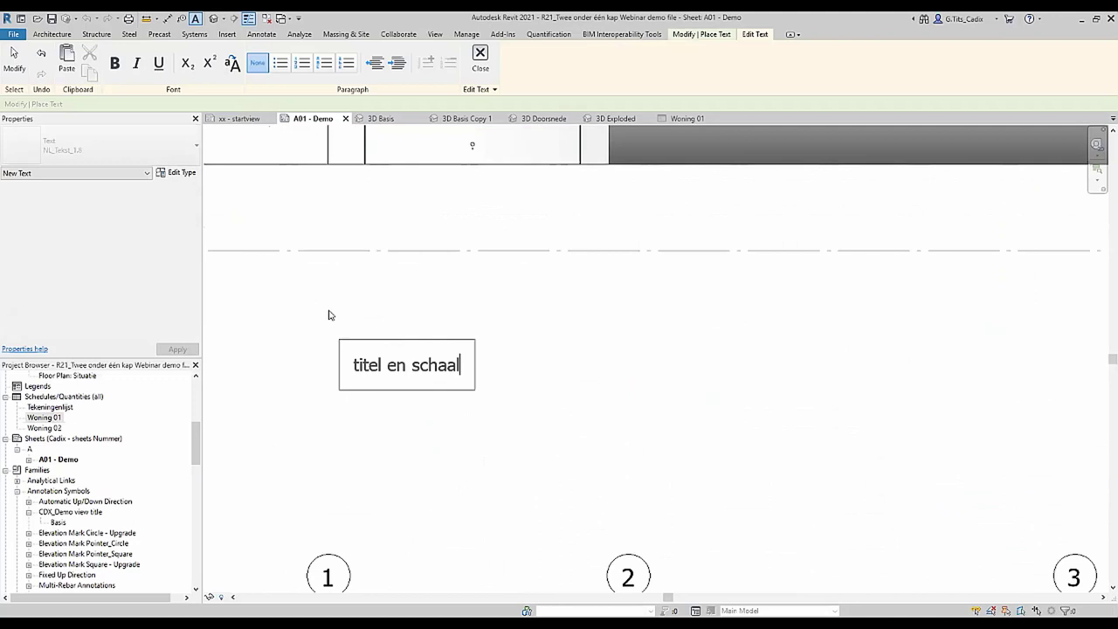
key(Escape)
click(528, 323)
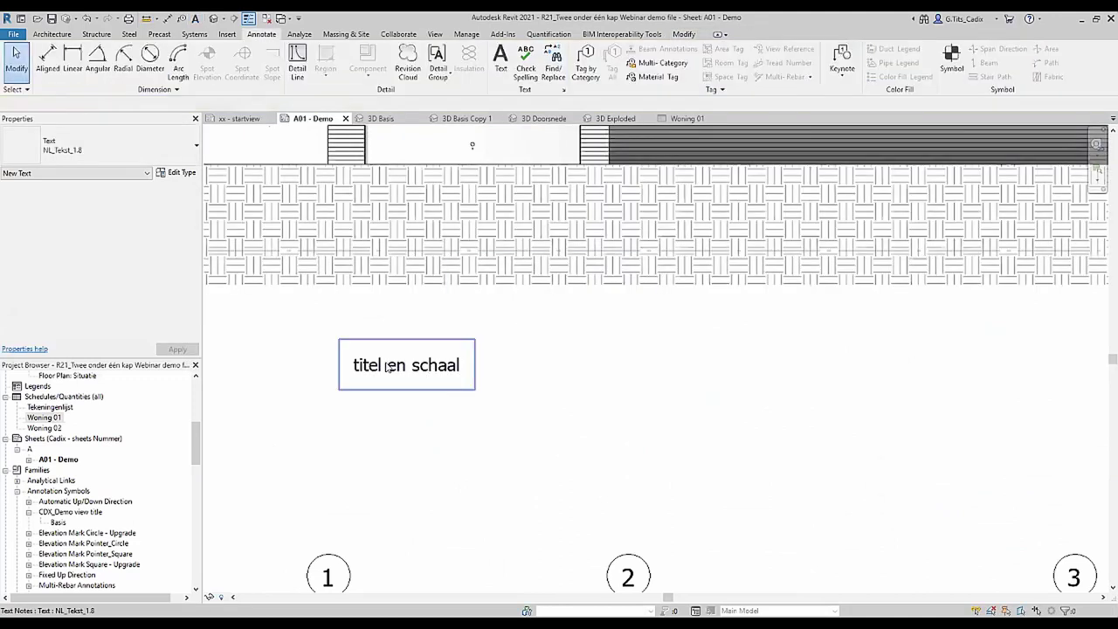
click(81, 146)
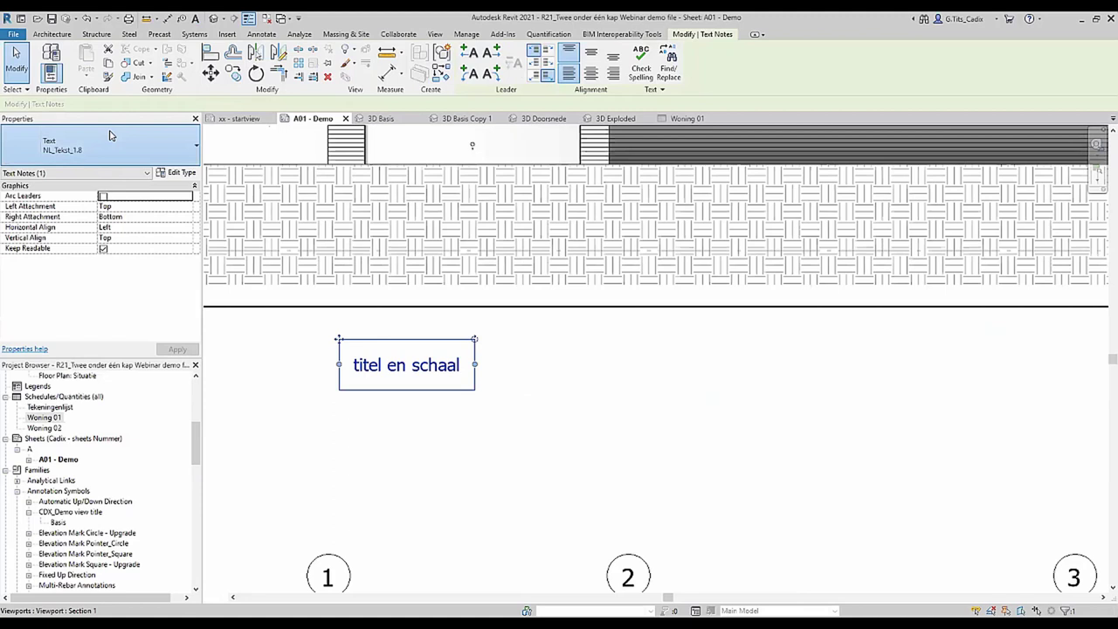
click(87, 147)
click(63, 272)
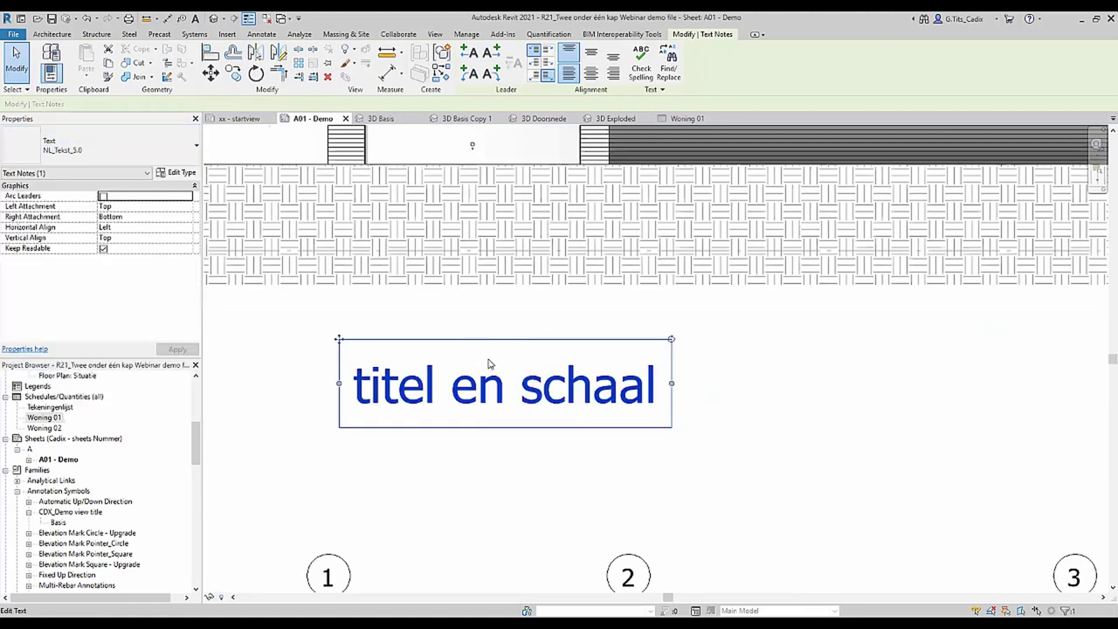
key(Escape)
scroll(511, 368, down, 3)
scroll(521, 369, down, 2)
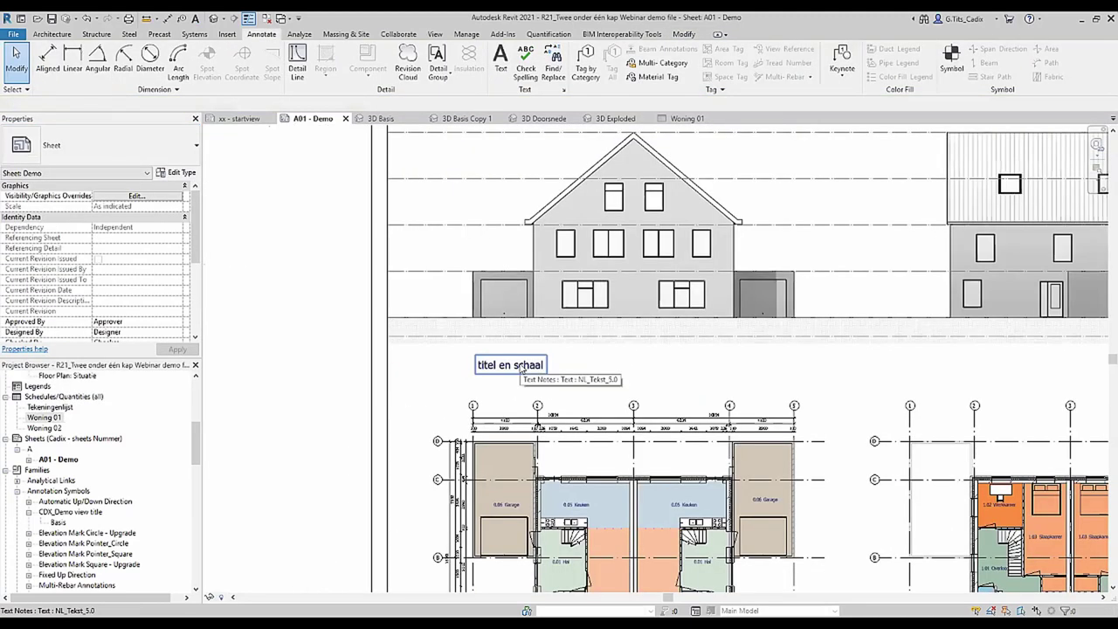
click(521, 368)
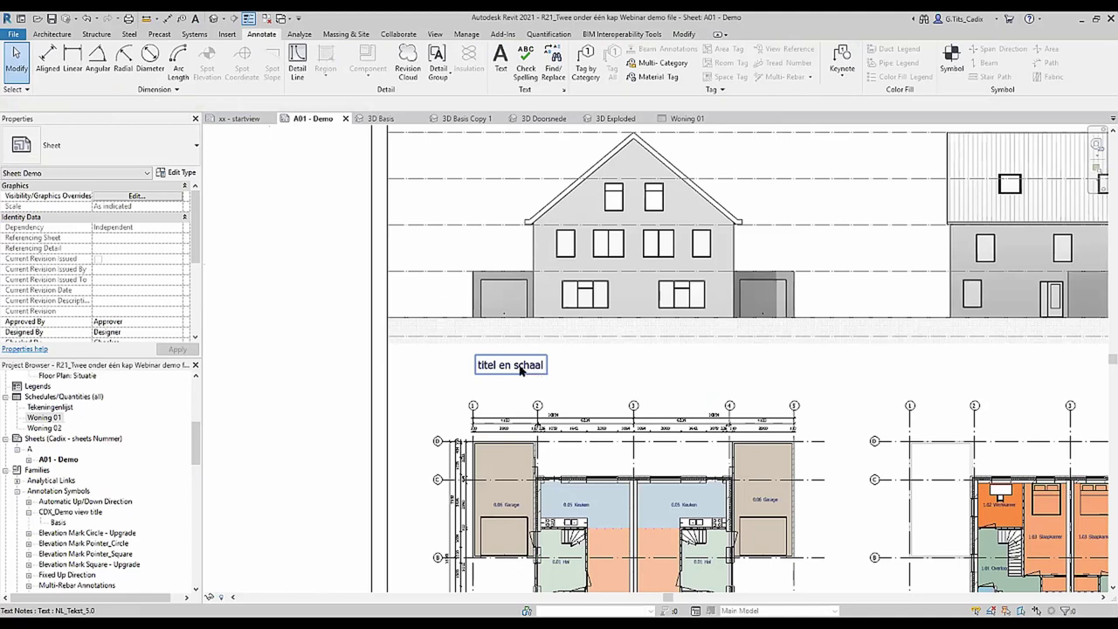
key(Delete)
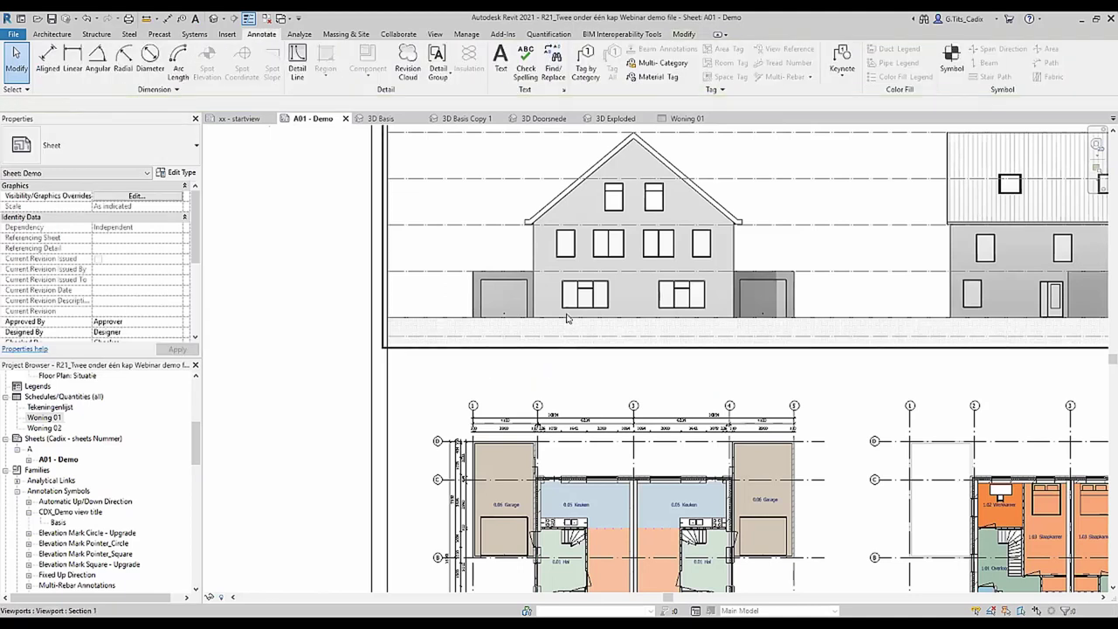
click(564, 303)
Select only the front elevation viewport, Section 1 with Detail Number 1.
scroll(563, 301, down, 3)
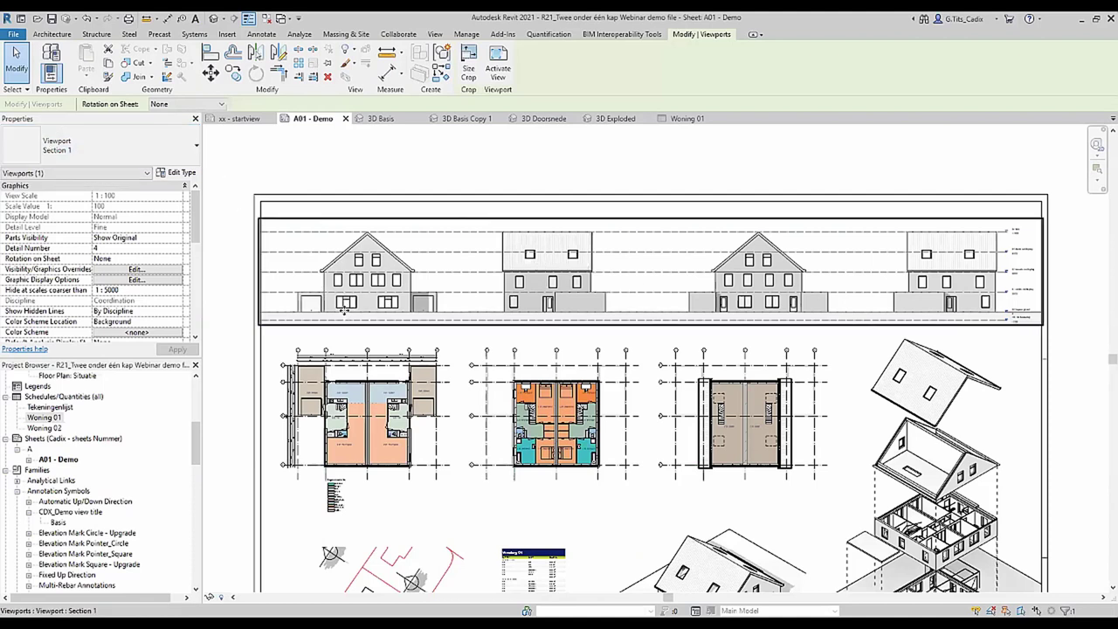
click(364, 185)
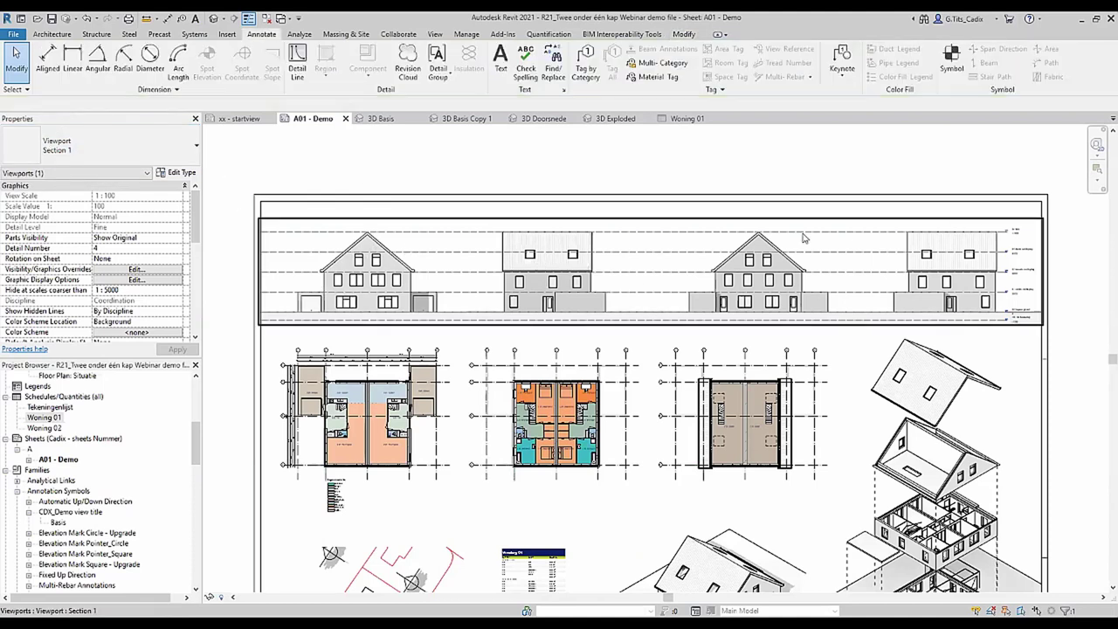
click(503, 237)
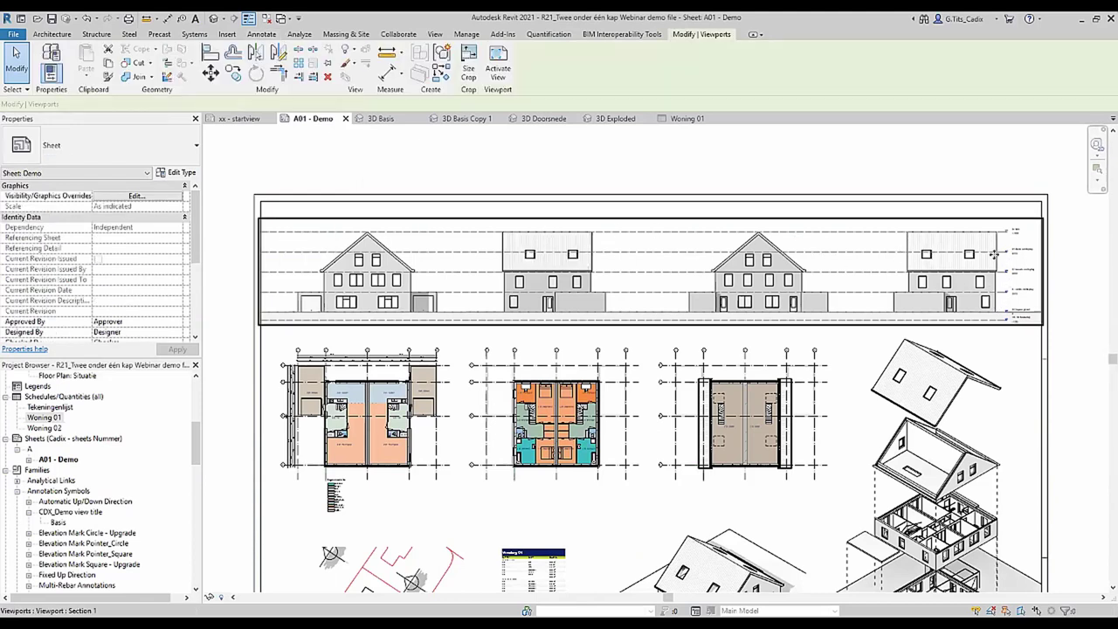
click(367, 272)
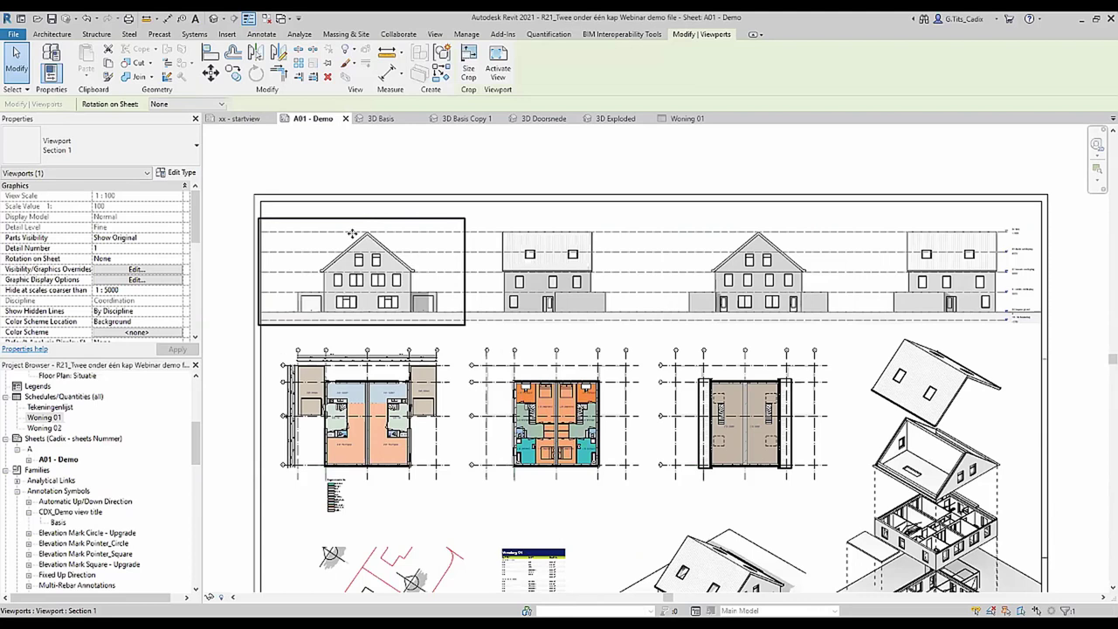
Set the viewport type's Show Title to Yes, keeping the CDX_Demo view title : Basis style.
click(177, 175)
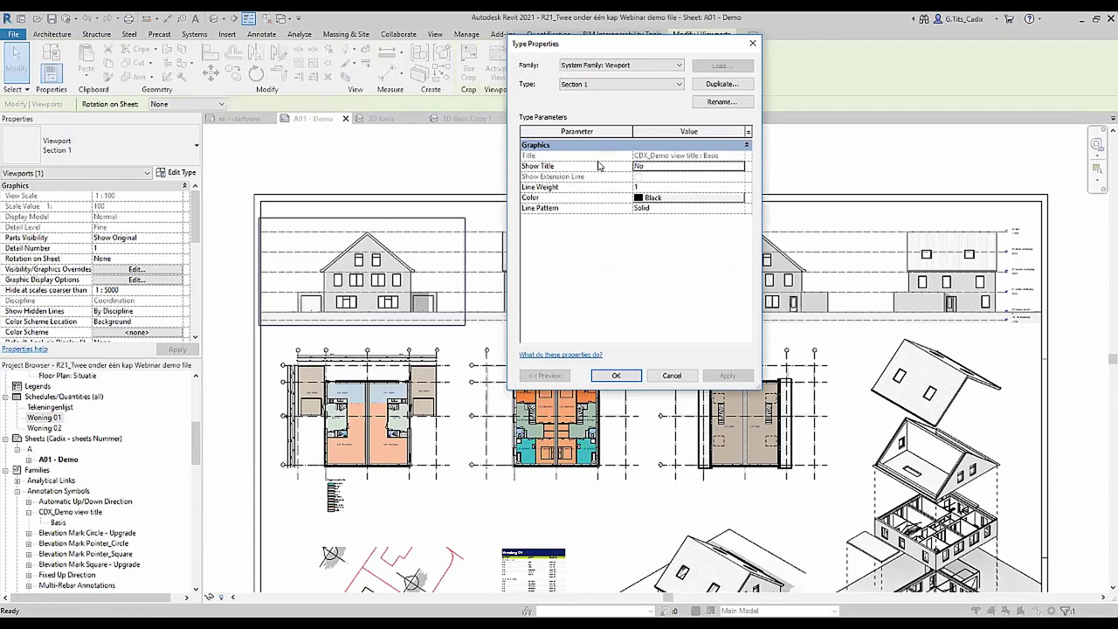
click(743, 173)
click(739, 169)
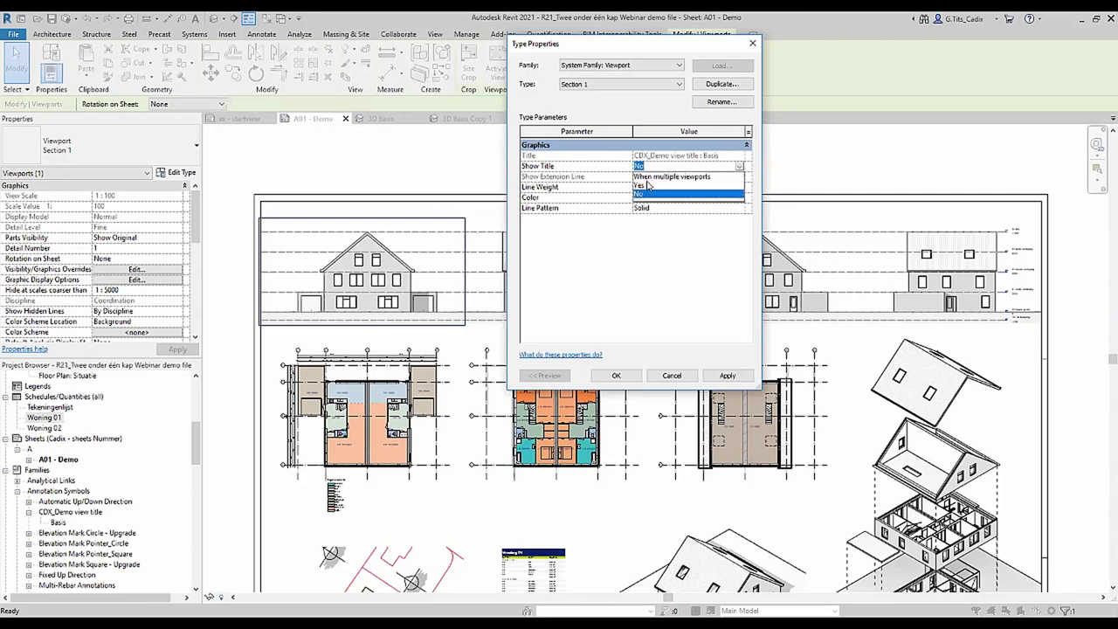
click(642, 186)
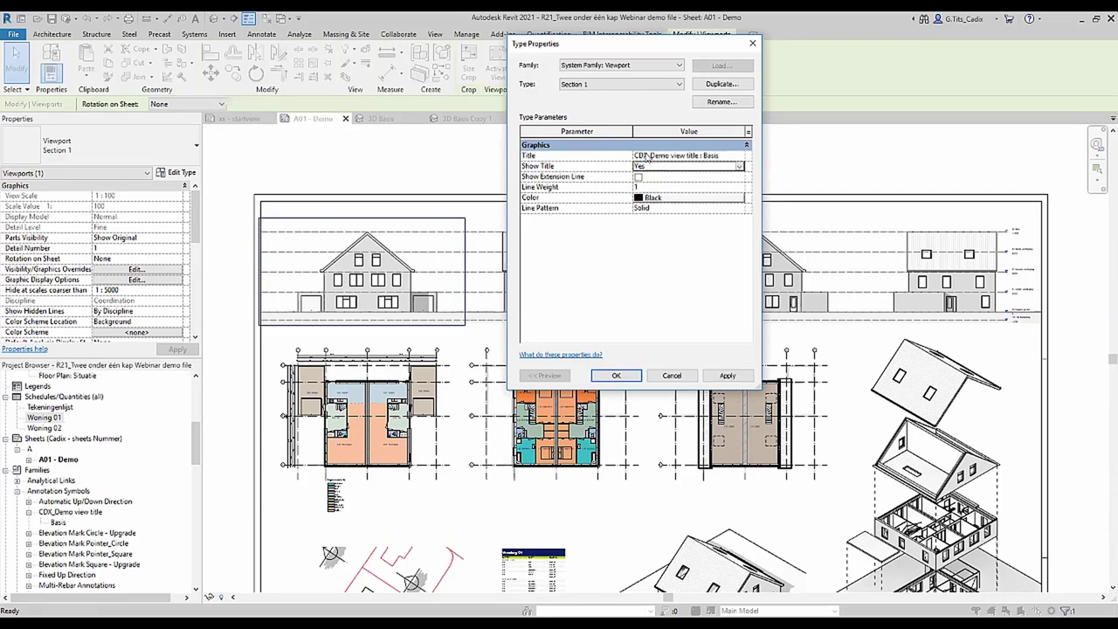
click(738, 159)
click(740, 157)
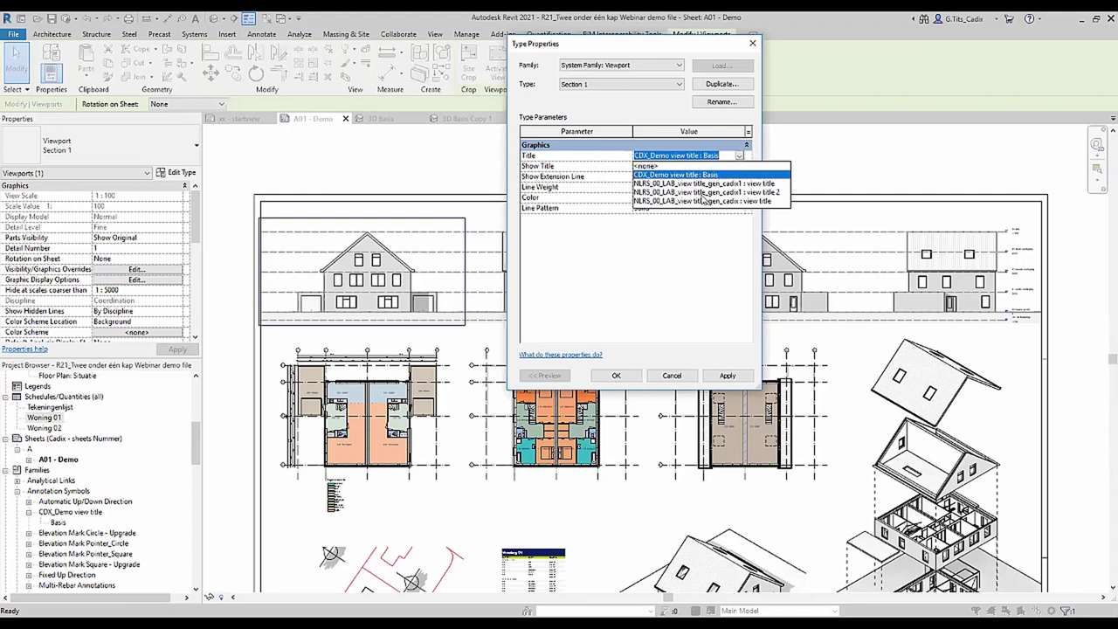
click(642, 264)
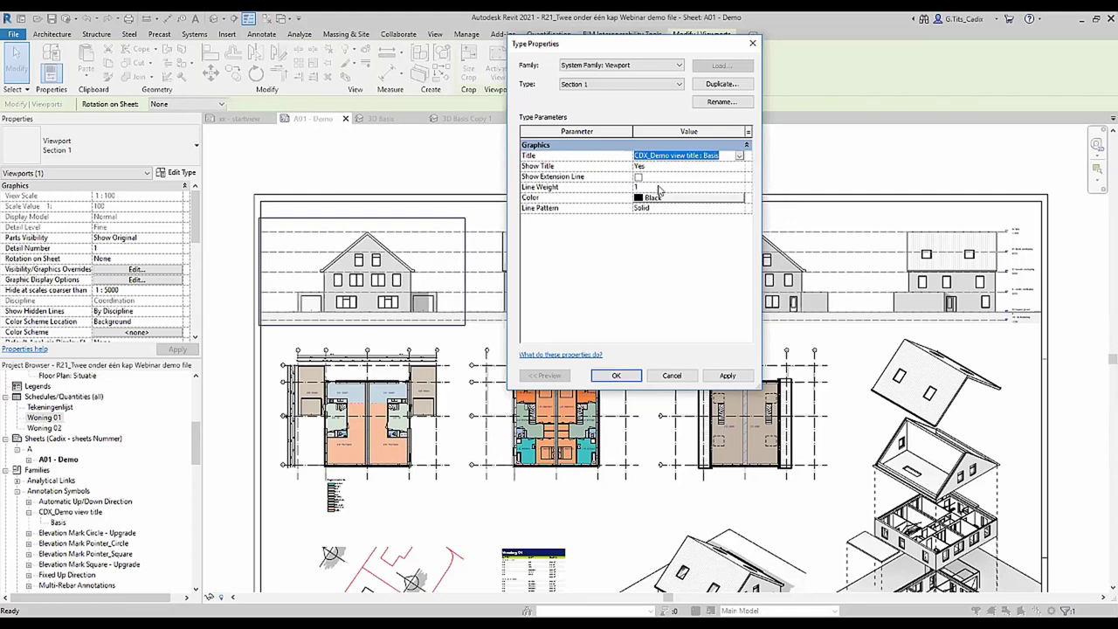
click(615, 375)
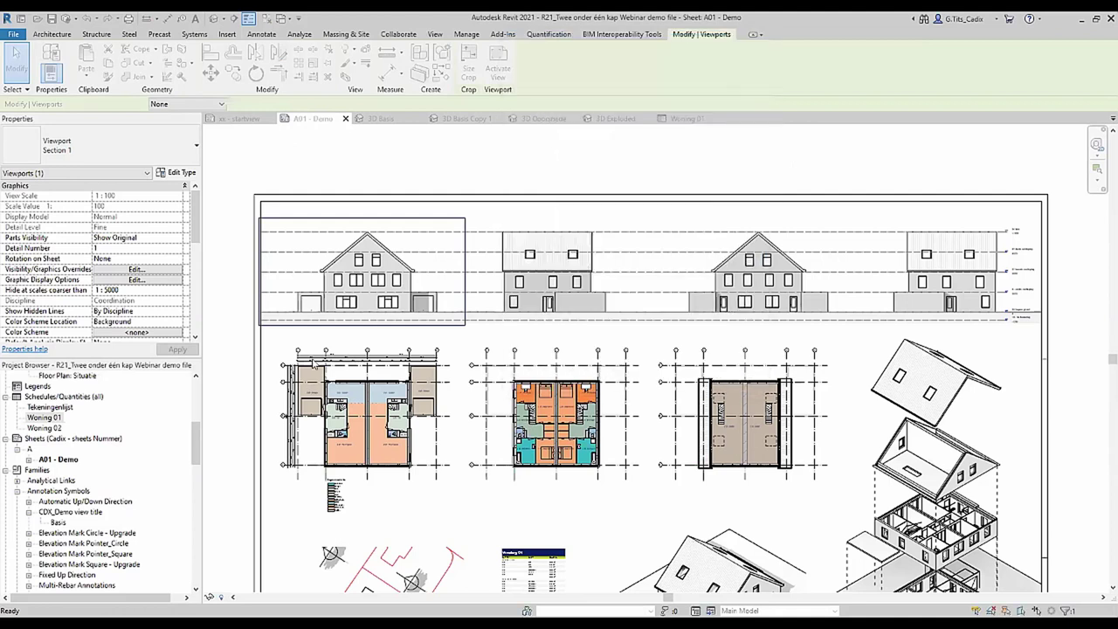
Move the aanzicht voor viewport title to the right, under its elevation.
scroll(254, 332, up, 3)
scroll(253, 332, up, 2)
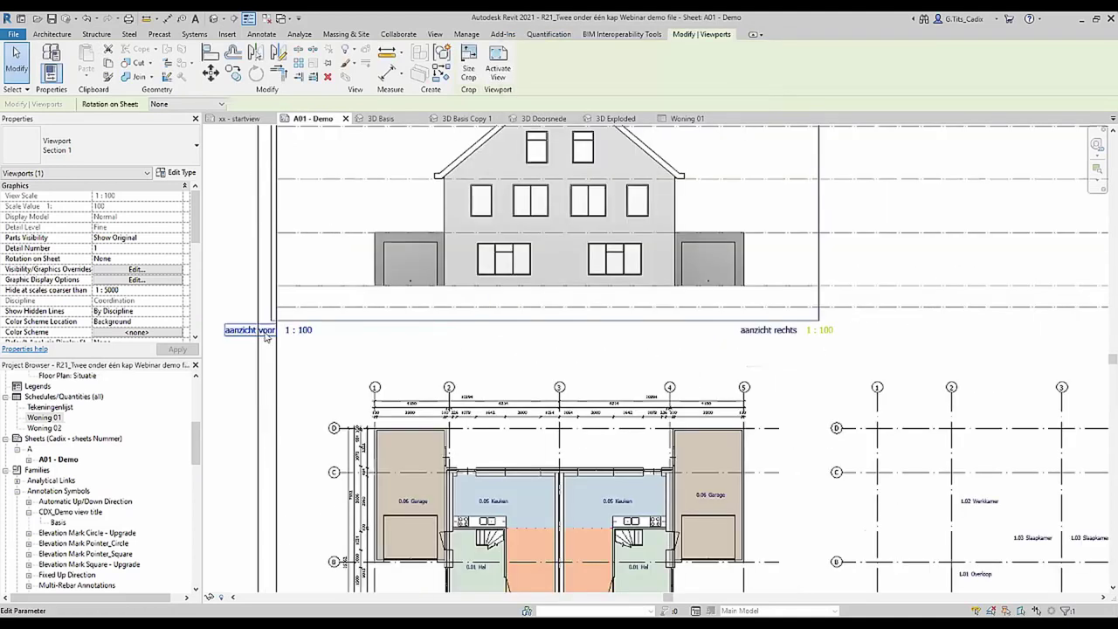
scroll(349, 349, up, 2)
middle_drag(473, 371, 589, 394)
key(Escape)
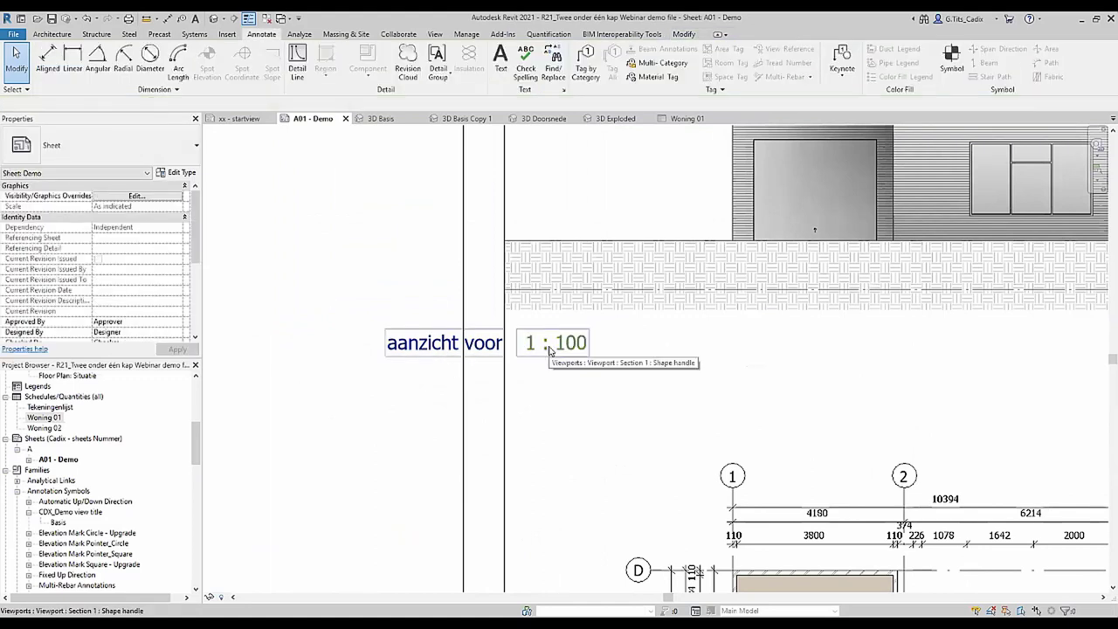
scroll(550, 350, down, 3)
middle_drag(549, 349, 584, 312)
scroll(564, 545, up, 3)
scroll(546, 524, up, 1)
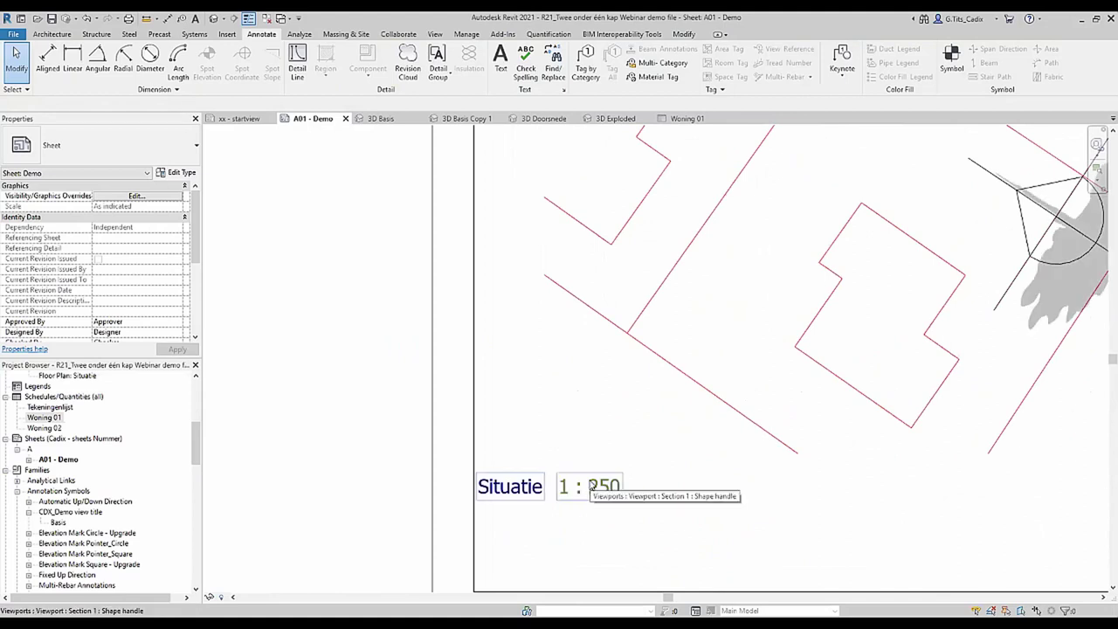
scroll(592, 486, down, 2)
scroll(586, 491, down, 2)
ctrl+scroll(564, 527, up, 5)
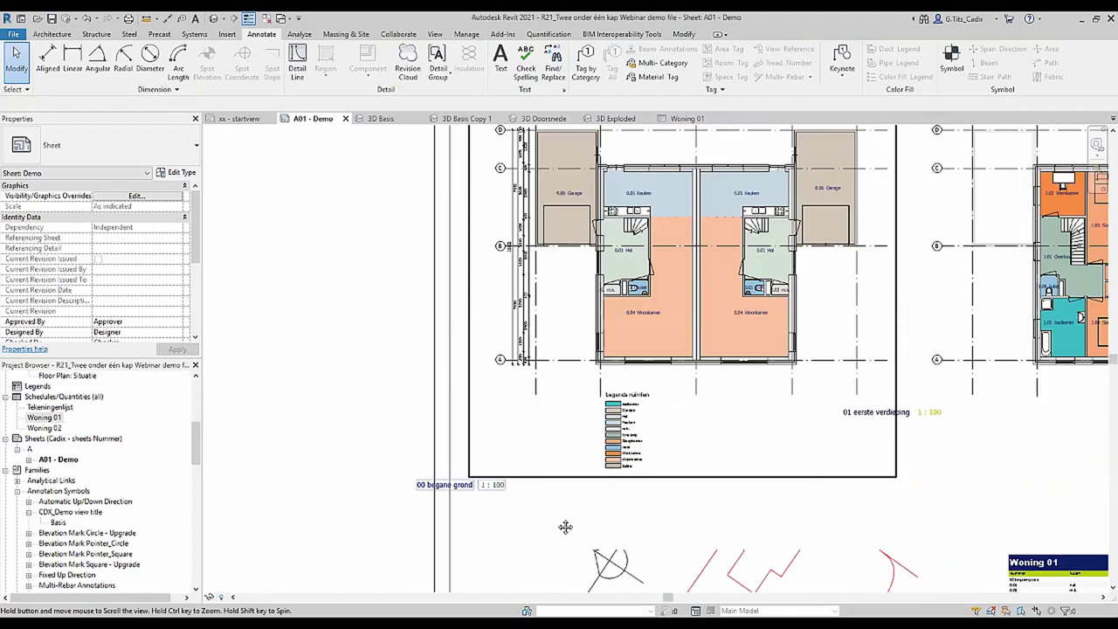
ctrl+scroll(524, 437, up, 3)
scroll(397, 320, up, 5)
click(398, 320)
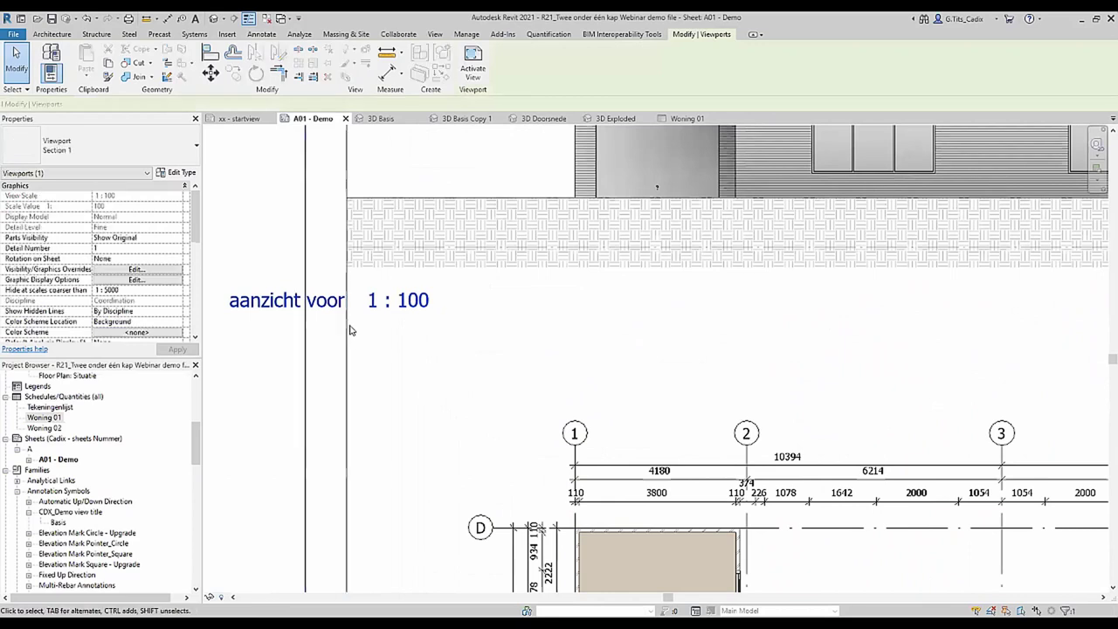
drag(375, 300, 722, 298)
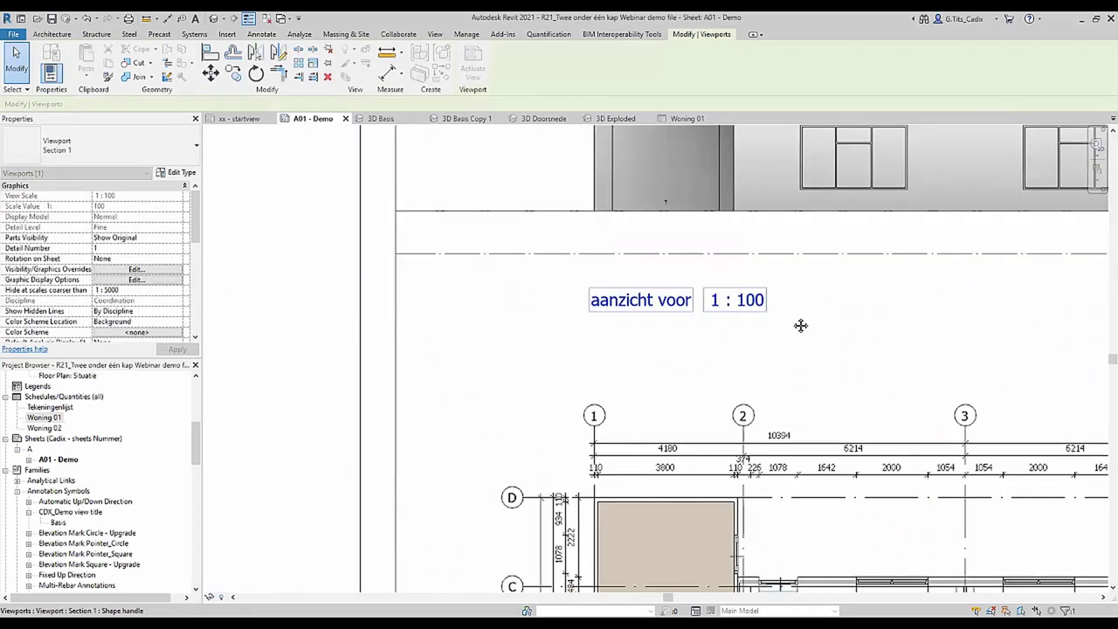
Reposition the aanzicht rechts and aanzicht achter titles beneath their elevations.
scroll(786, 323, down, 3)
click(707, 332)
mouse_move(712, 336)
mouse_down()
mouse_move(824, 365)
mouse_move(828, 338)
mouse_move(861, 370)
mouse_up()
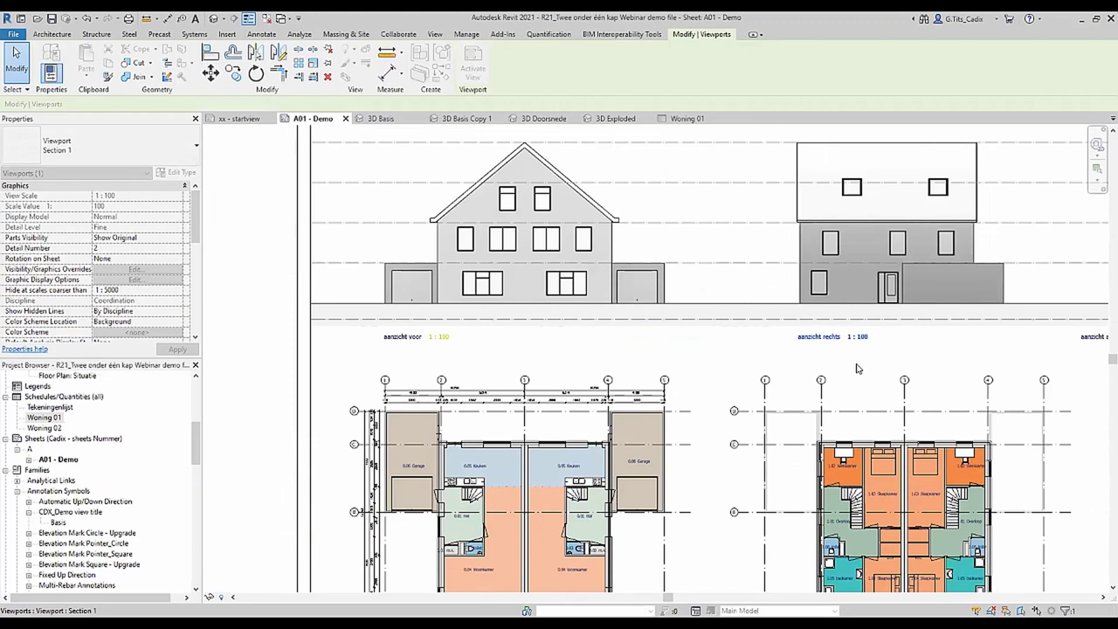
middle_drag(860, 369, 498, 319)
scroll(497, 319, up, 1)
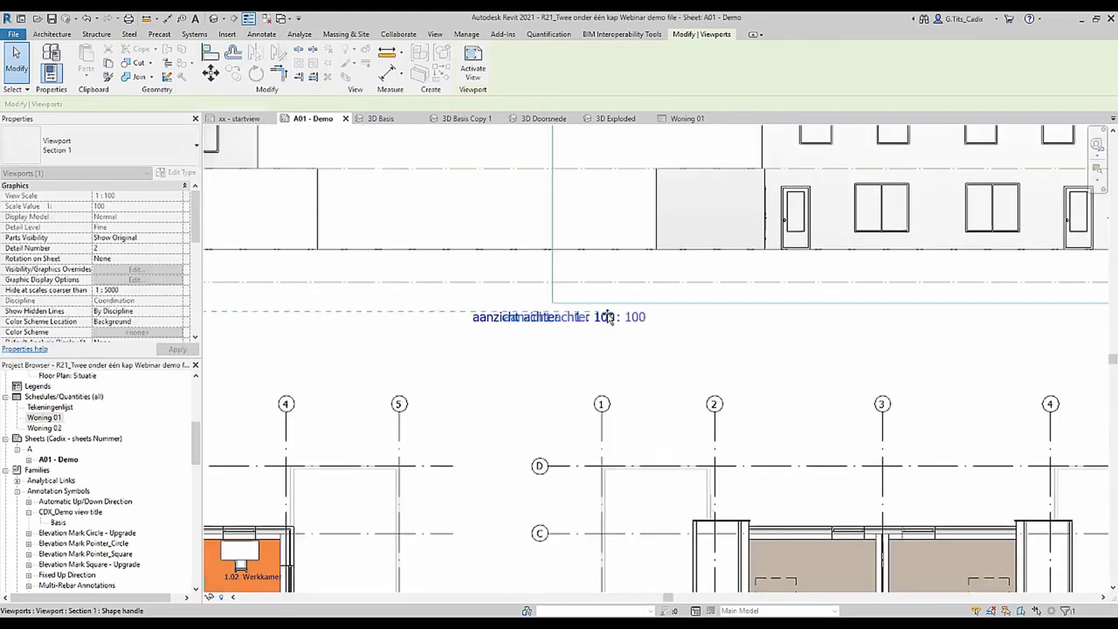
drag(497, 319, 696, 321)
scroll(696, 320, down, 3)
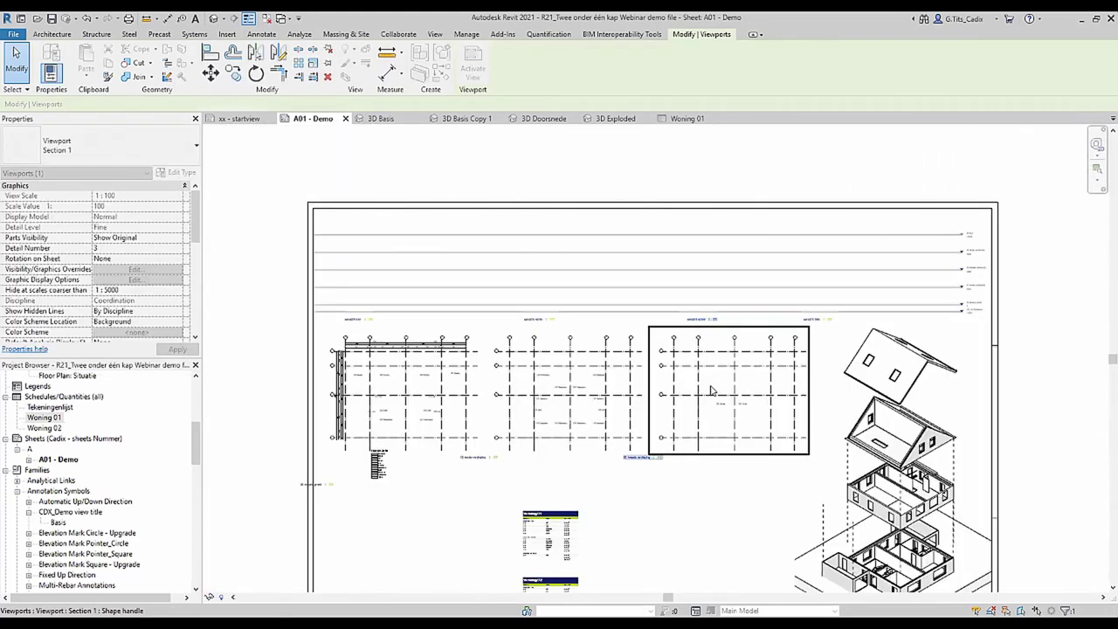
scroll(628, 370, down, 2)
Move the 00 begane grond viewport title higher on the sheet.
click(325, 393)
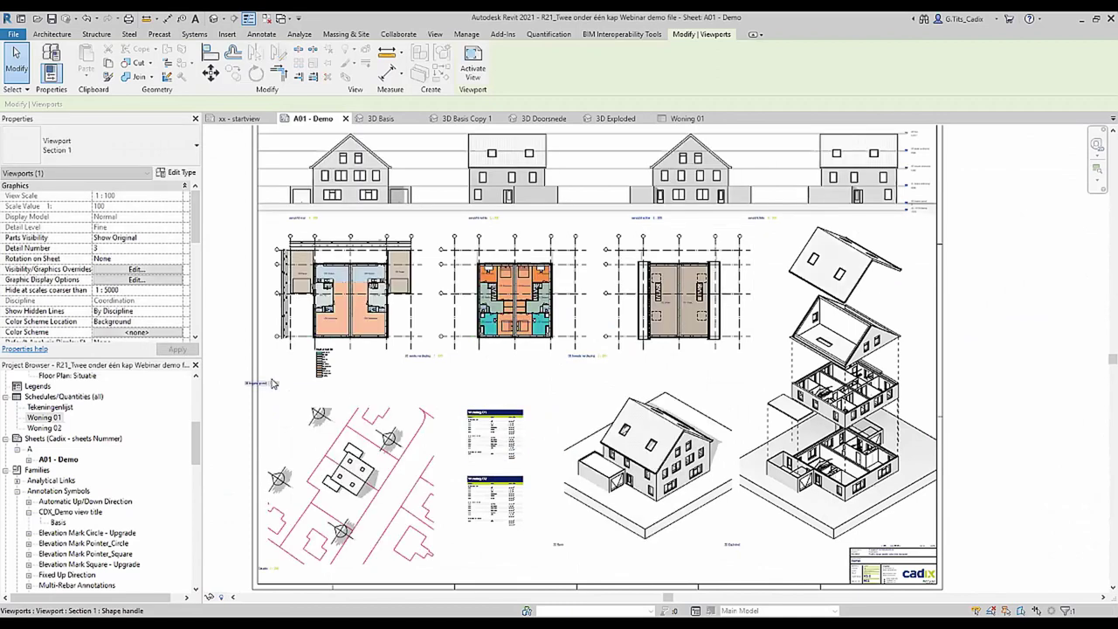
scroll(325, 389, up, 3)
scroll(467, 390, up, 2)
mouse_move(331, 397)
mouse_down()
mouse_move(460, 274)
mouse_move(467, 287)
mouse_up()
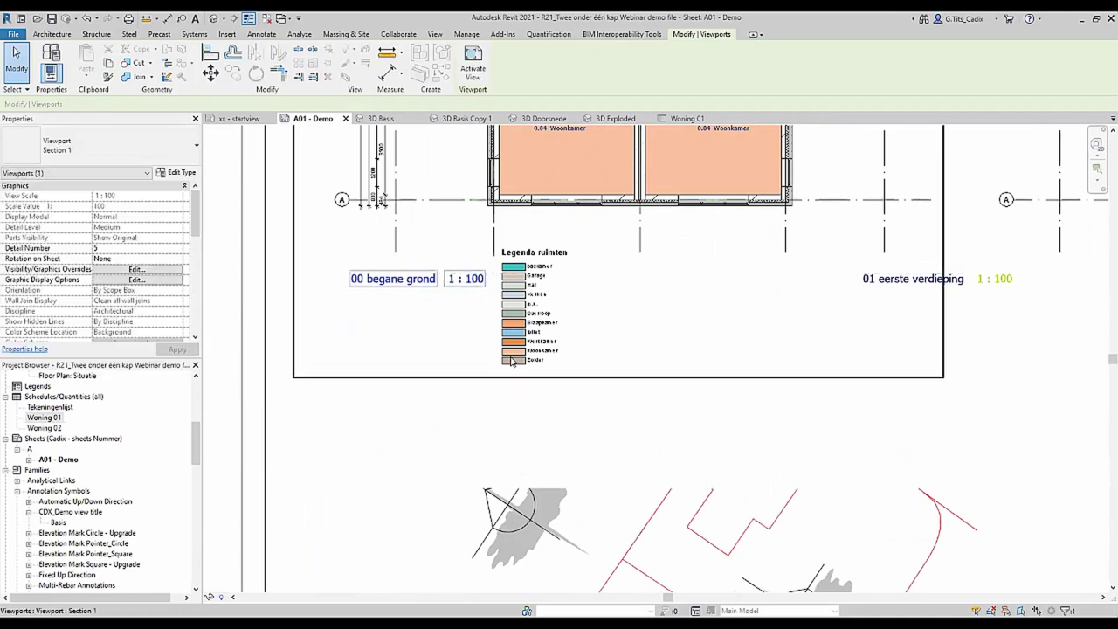
Inside the 00 begane grond viewport, move the Legenda ruimten colour legend beneath the title.
double_click(528, 312)
click(537, 307)
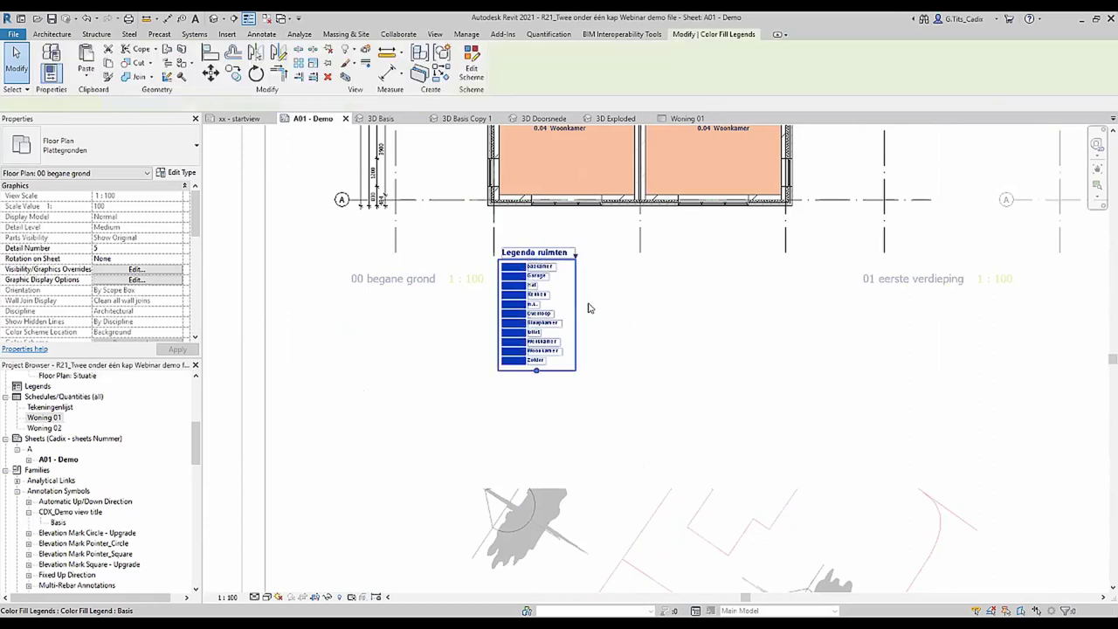
drag(566, 289, 416, 333)
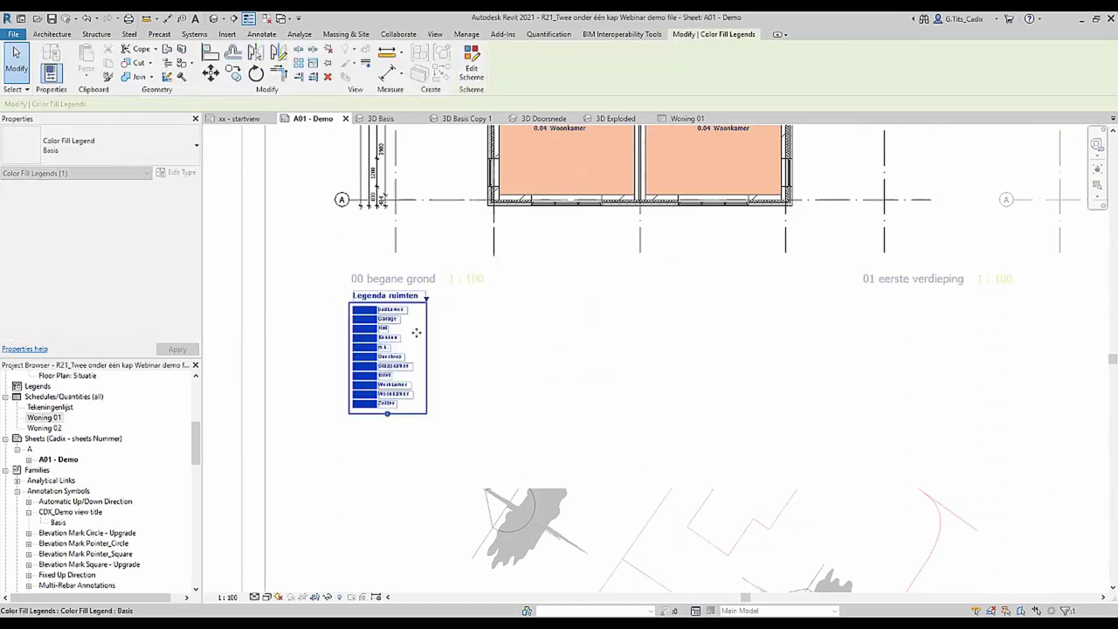
key(Escape)
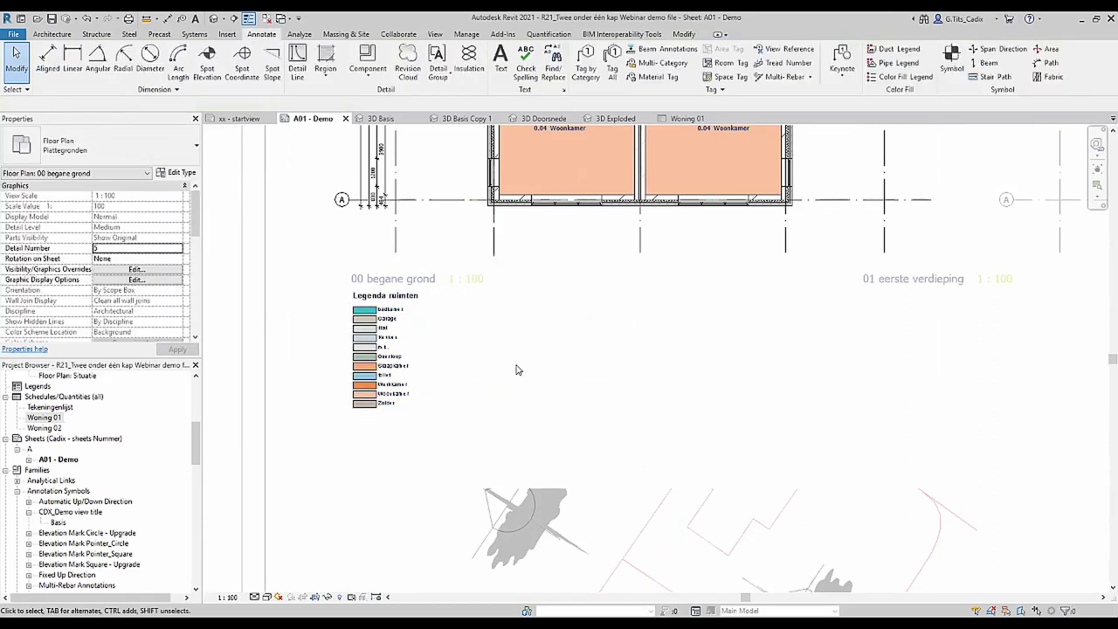
double_click(230, 395)
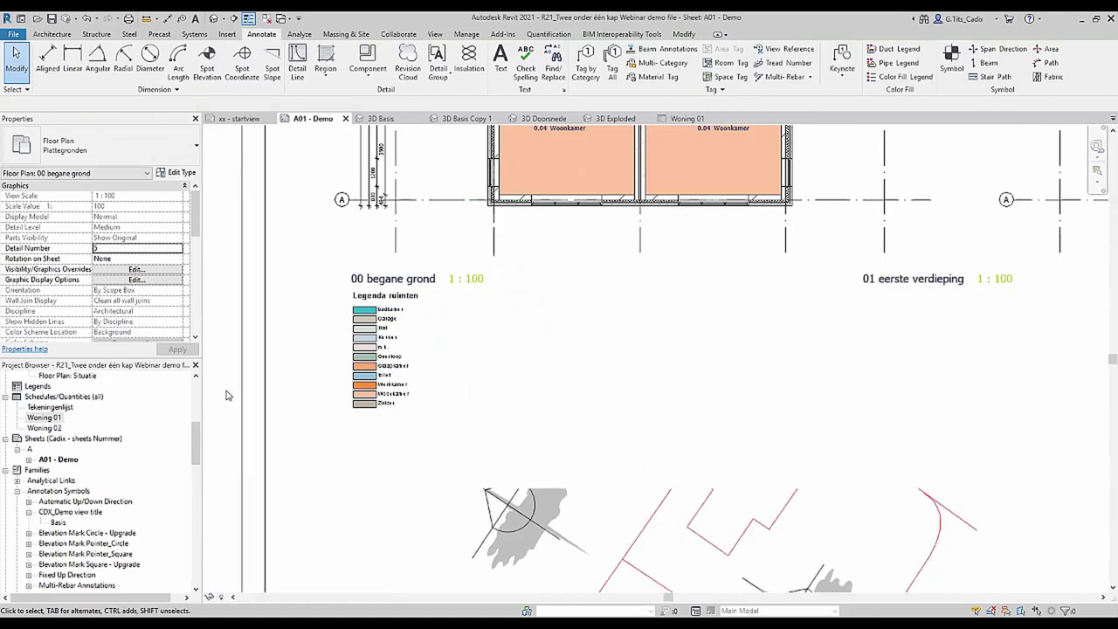
scroll(253, 393, down, 3)
scroll(423, 482, down, 3)
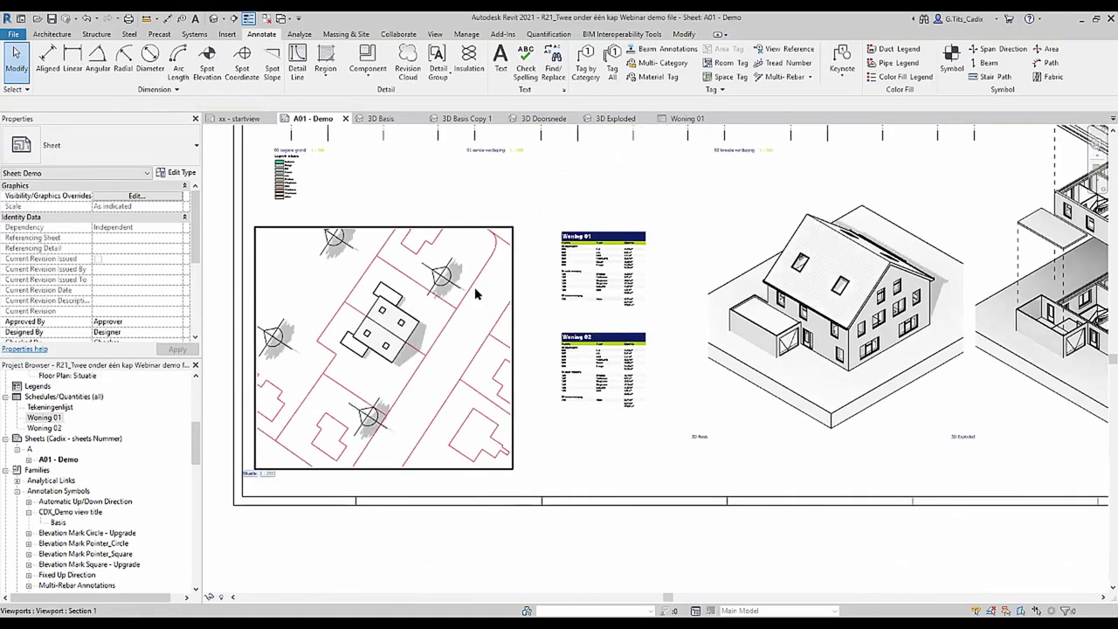
middle_drag(474, 292, 632, 458)
scroll(706, 454, up, 6)
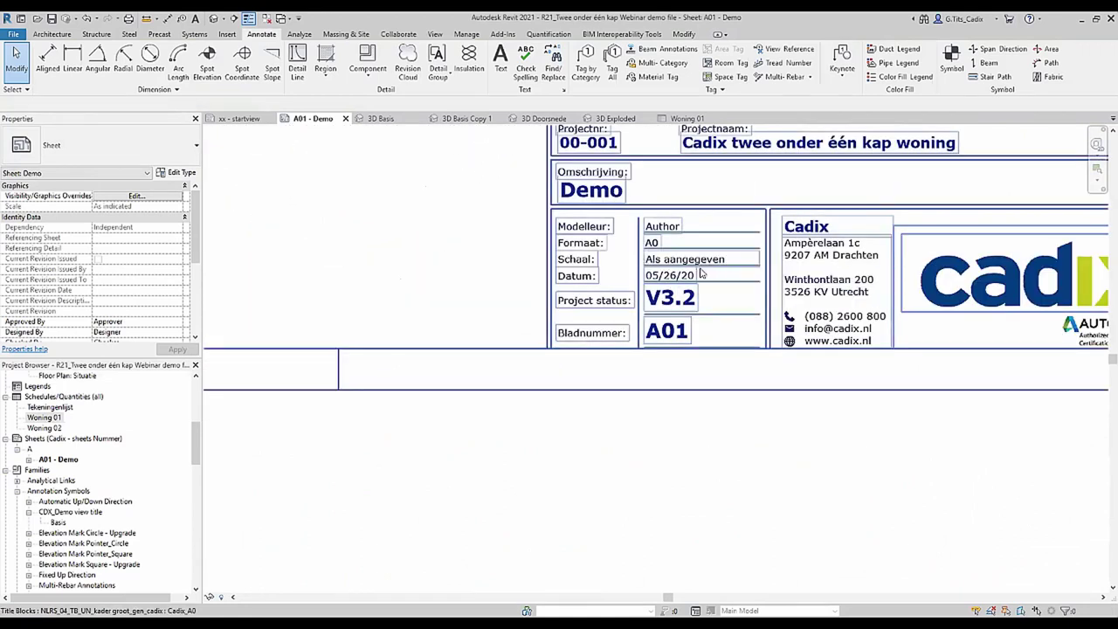
scroll(703, 267, down, 2)
scroll(683, 242, down, 1)
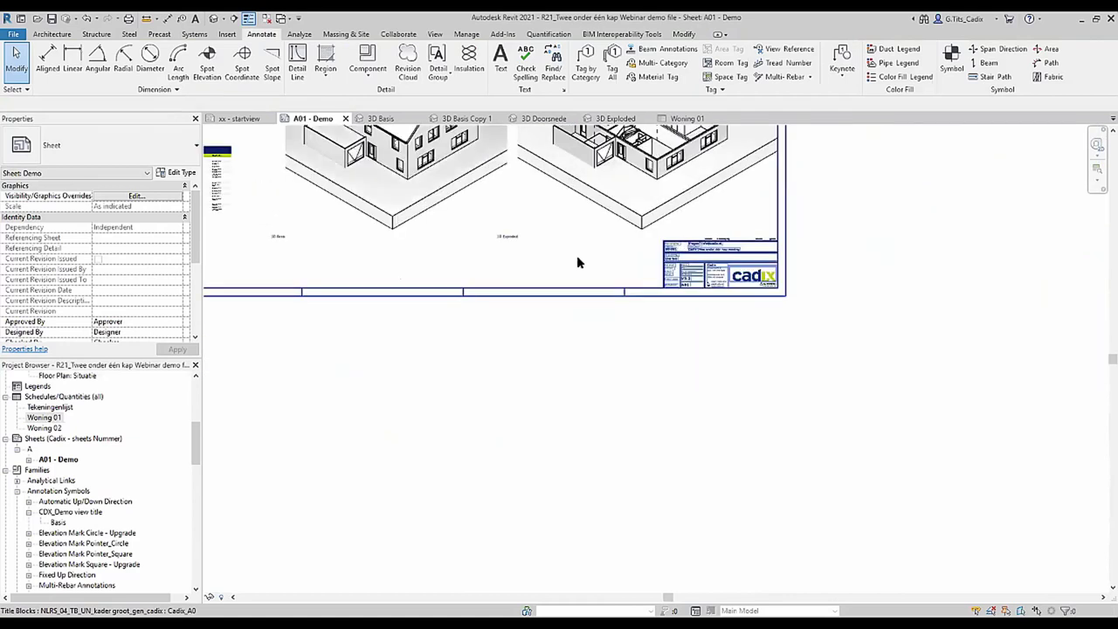
scroll(711, 420, down, 1)
scroll(704, 412, down, 1)
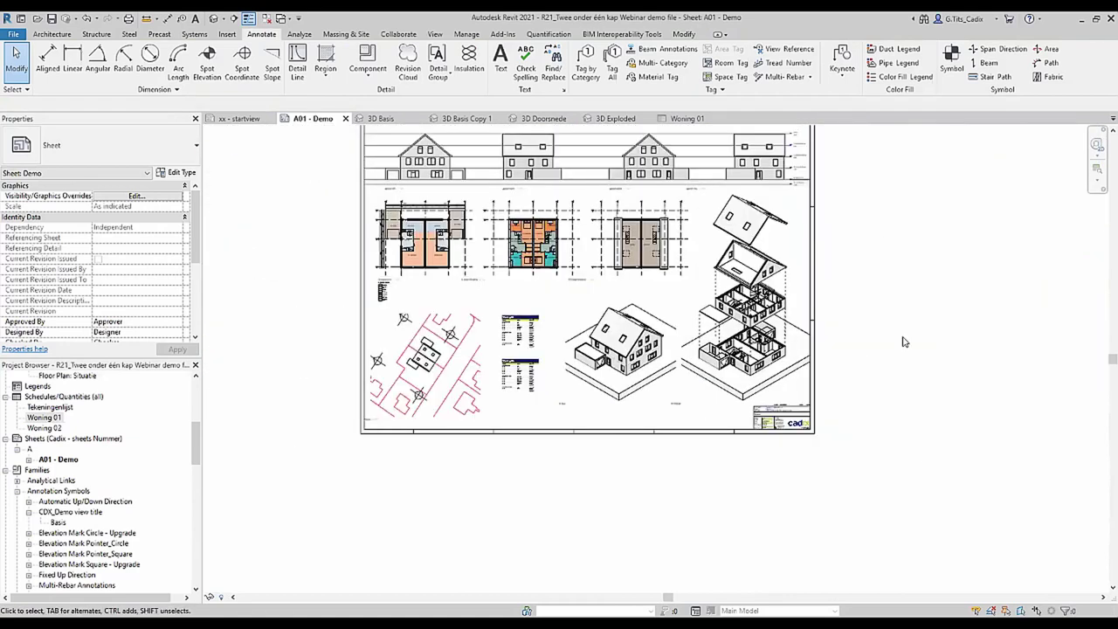
middle_drag(902, 341, 873, 442)
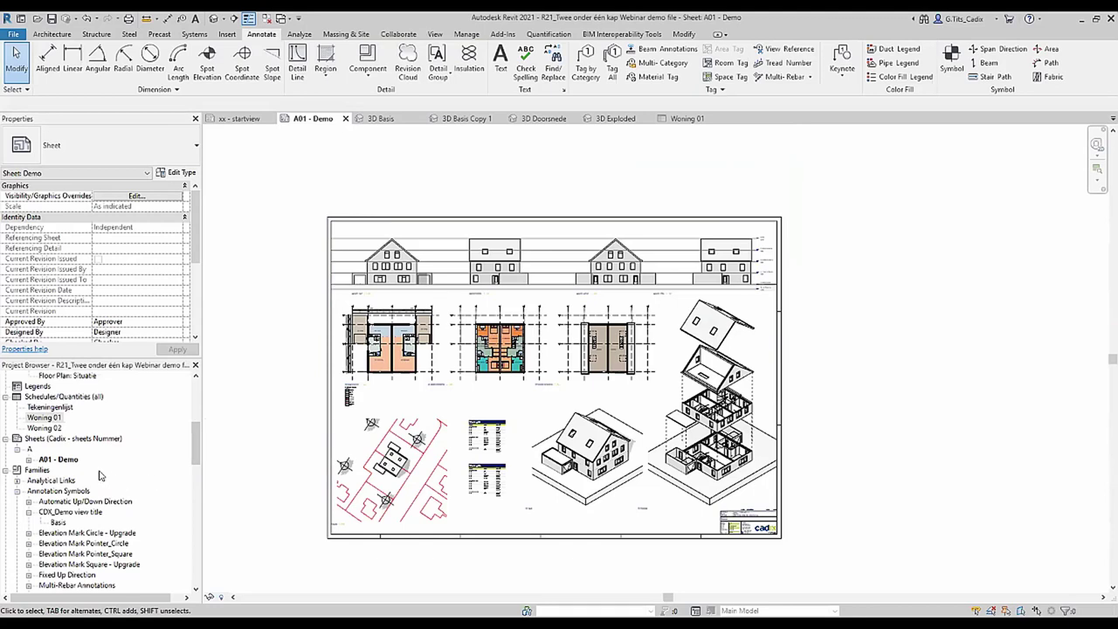
Start a new sheet from the Sheets list, cancel it, and reselect the A01 Demo sheet.
right_click(42, 438)
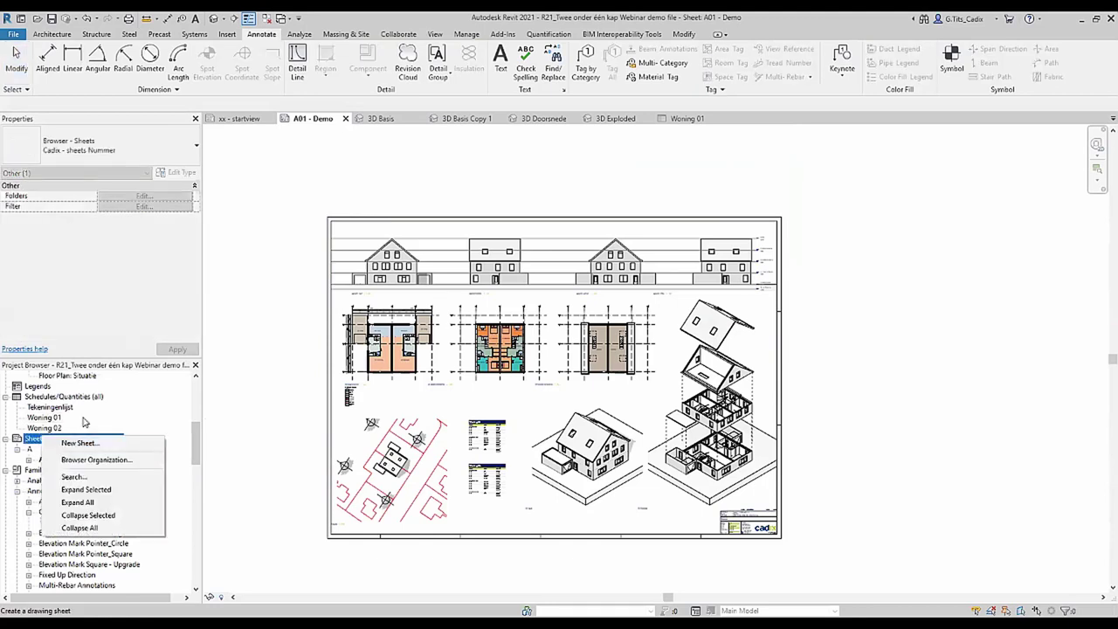
click(87, 445)
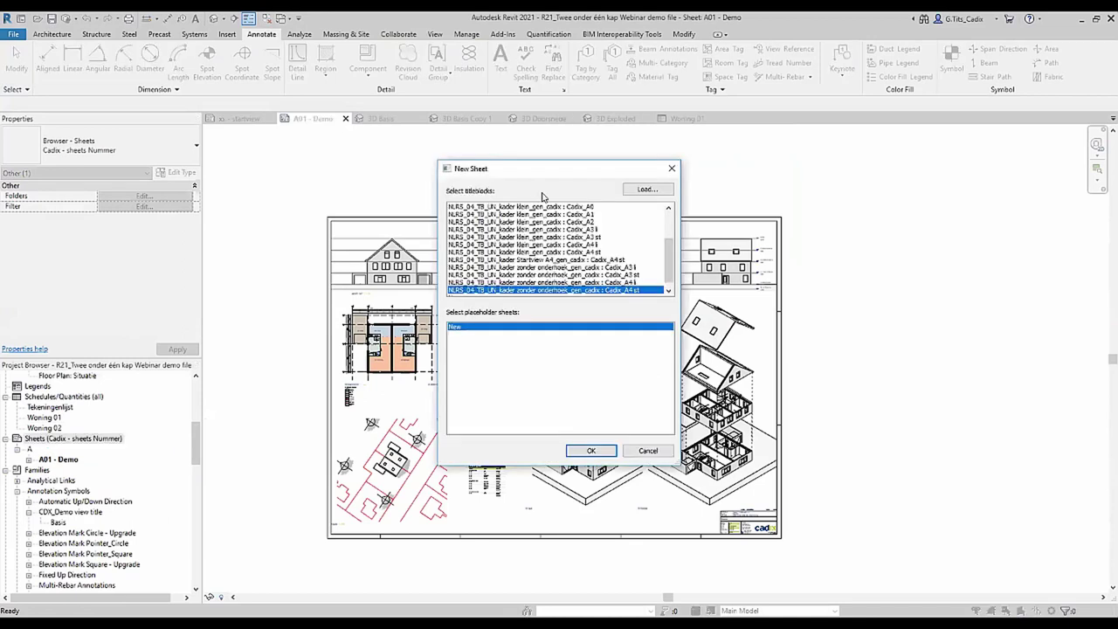
click(648, 451)
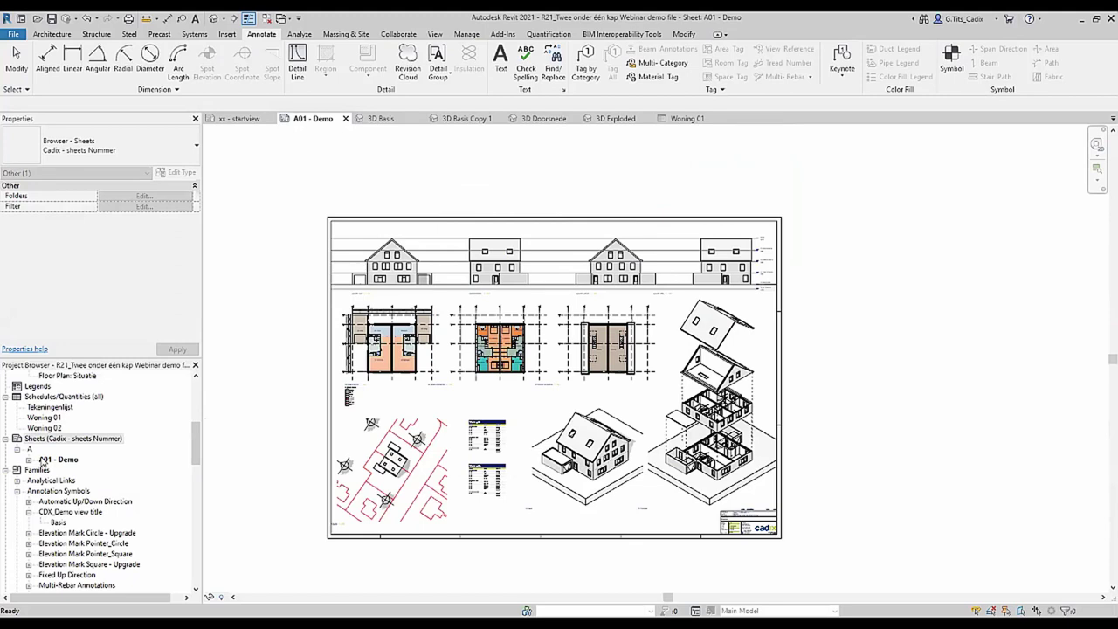
click(295, 293)
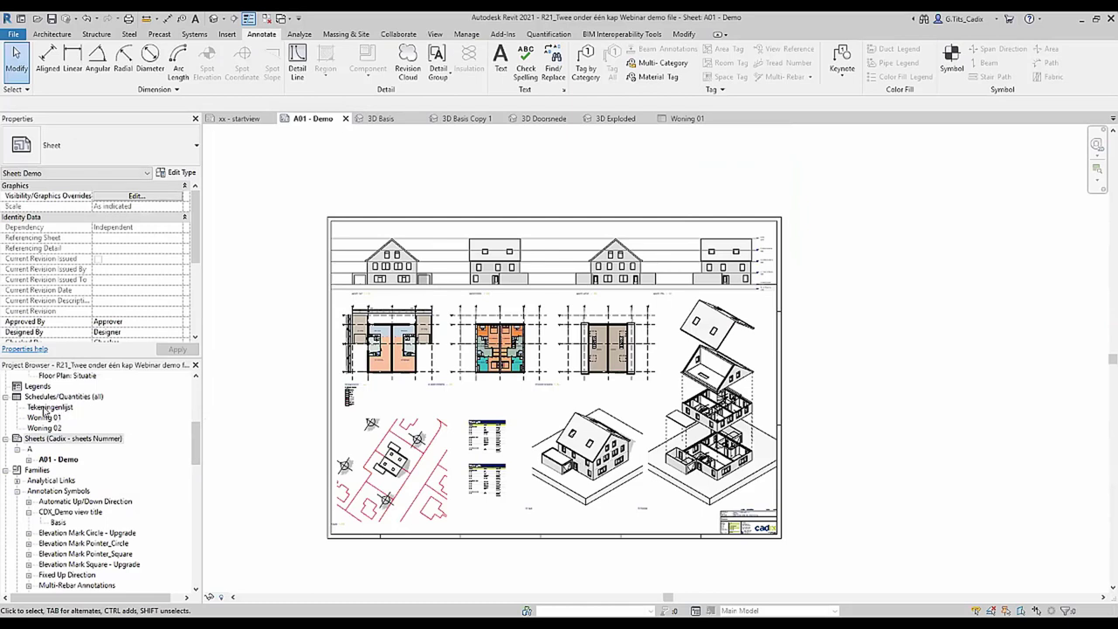
Browse new-schedule categories to Data Devices, cancel, then list the View tab's schedule types.
right_click(78, 398)
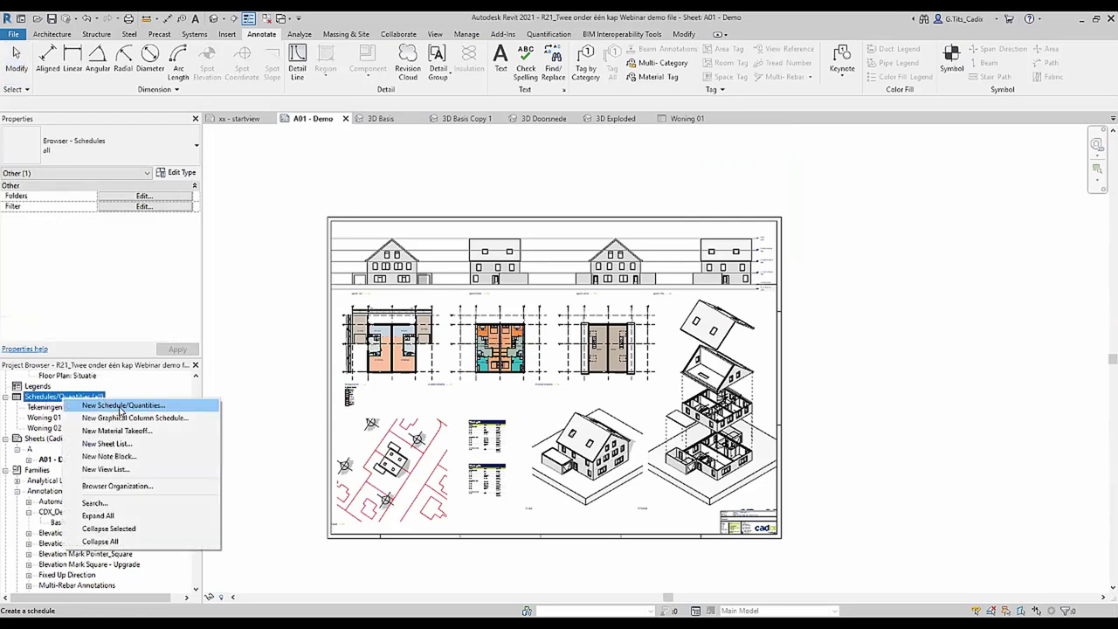
click(119, 406)
click(335, 285)
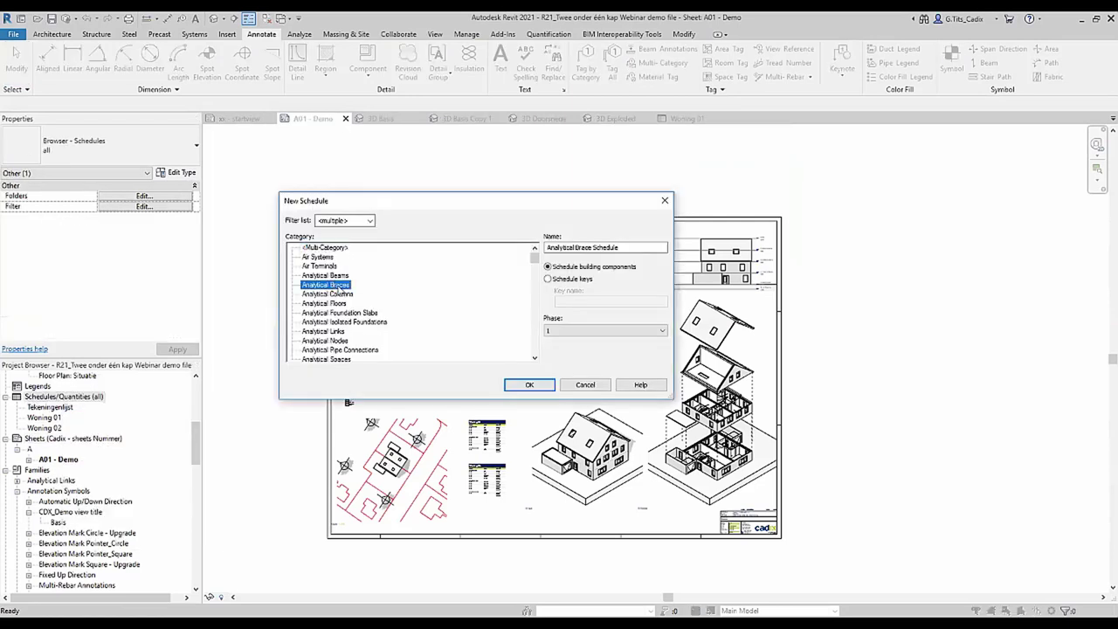
key(t)
key(d)
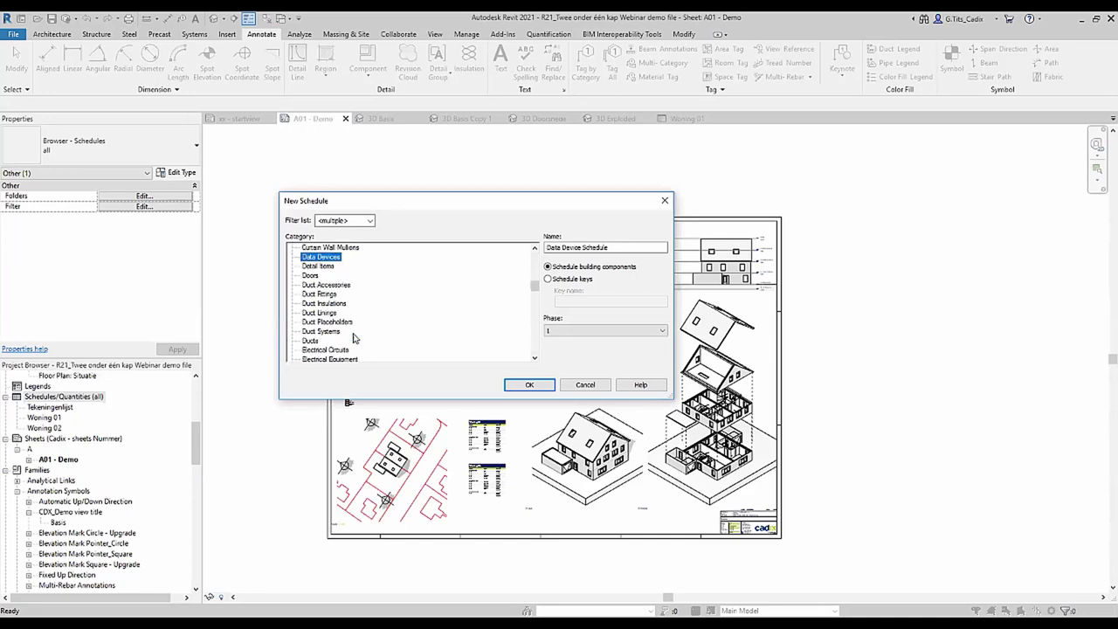
key(Escape)
click(434, 33)
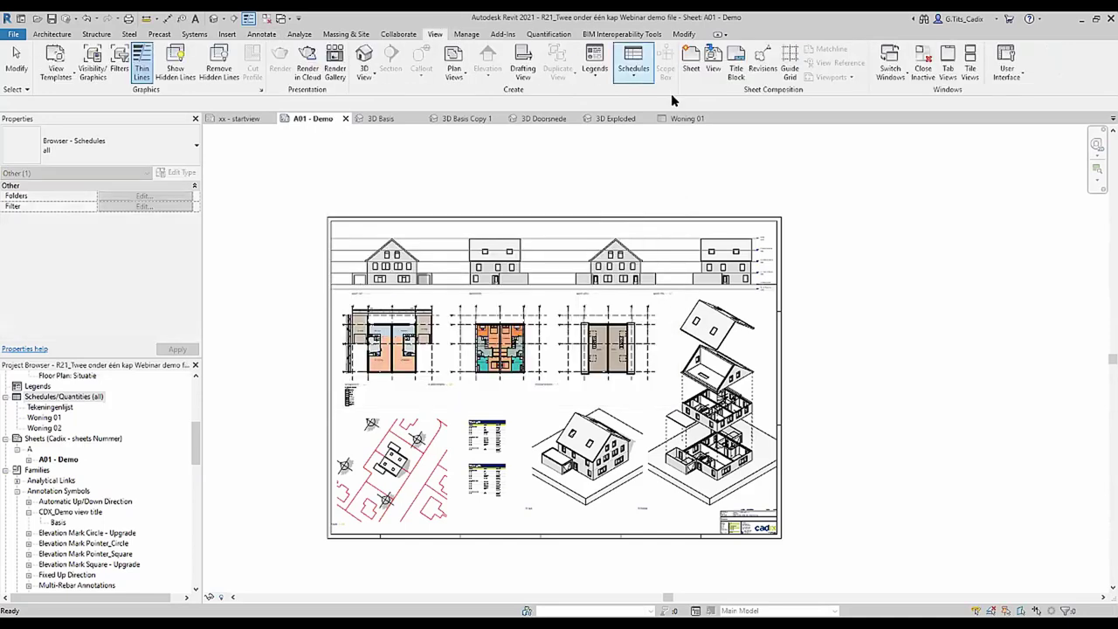
click(635, 77)
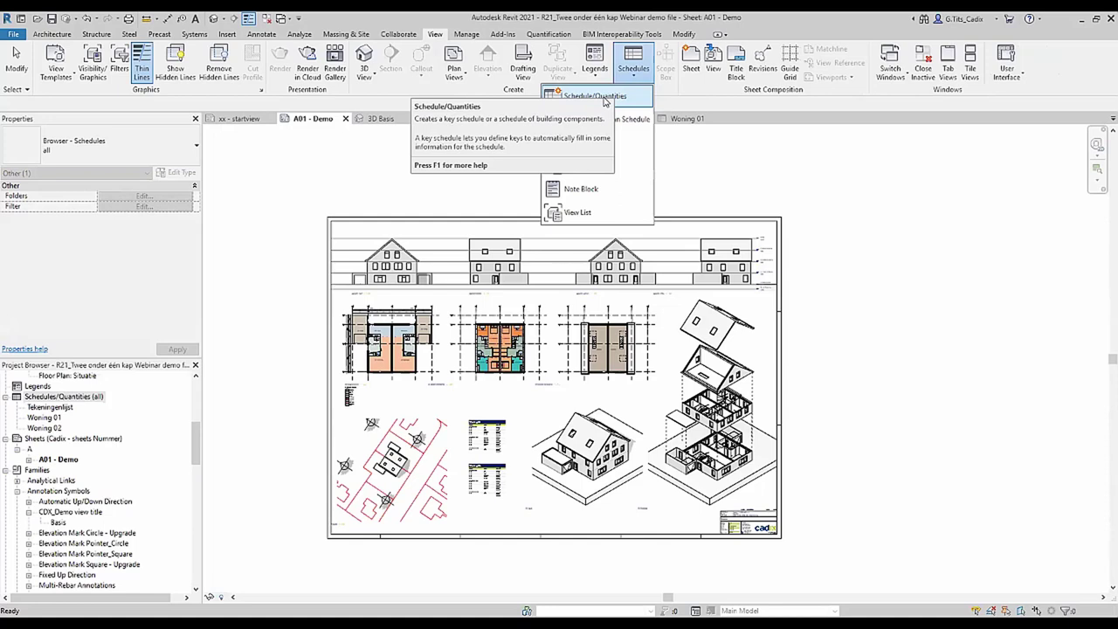
Review the new Sheet List Properties dialog, then cancel it.
click(585, 172)
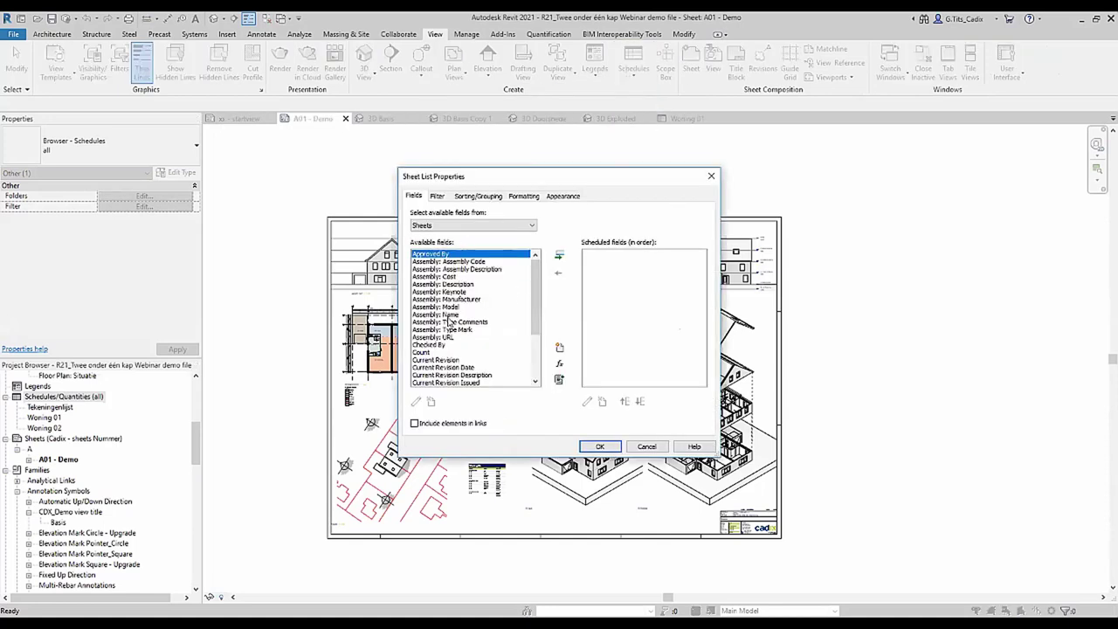
scroll(449, 321, down, 3)
scroll(449, 322, down, 3)
scroll(449, 358, up, 3)
scroll(449, 359, up, 3)
scroll(422, 320, down, 1)
scroll(422, 317, down, 2)
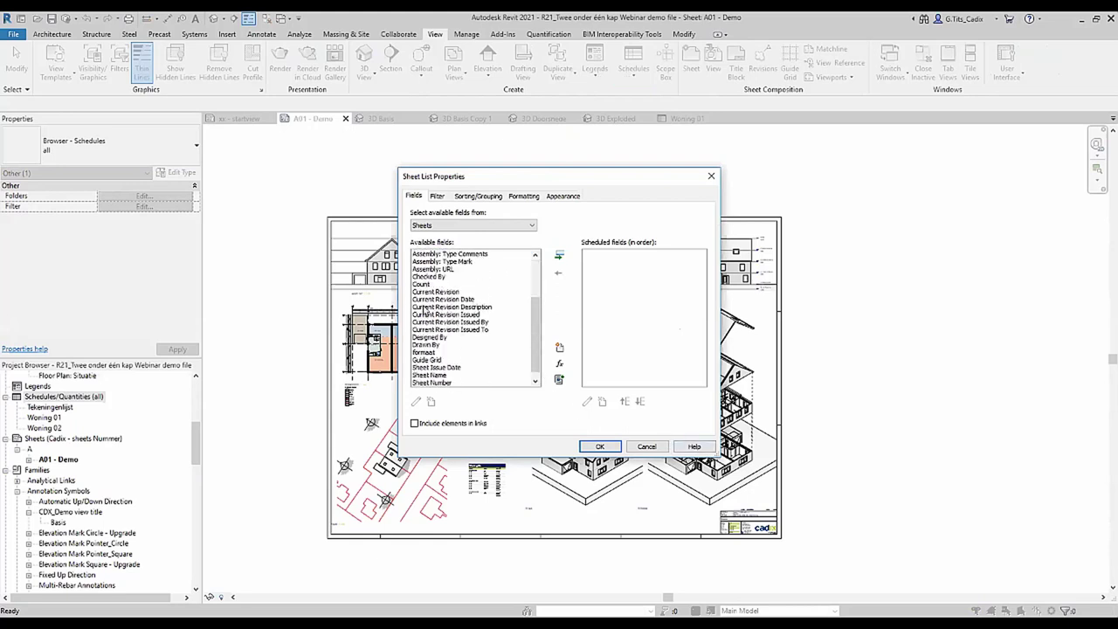
scroll(431, 377, down, 1)
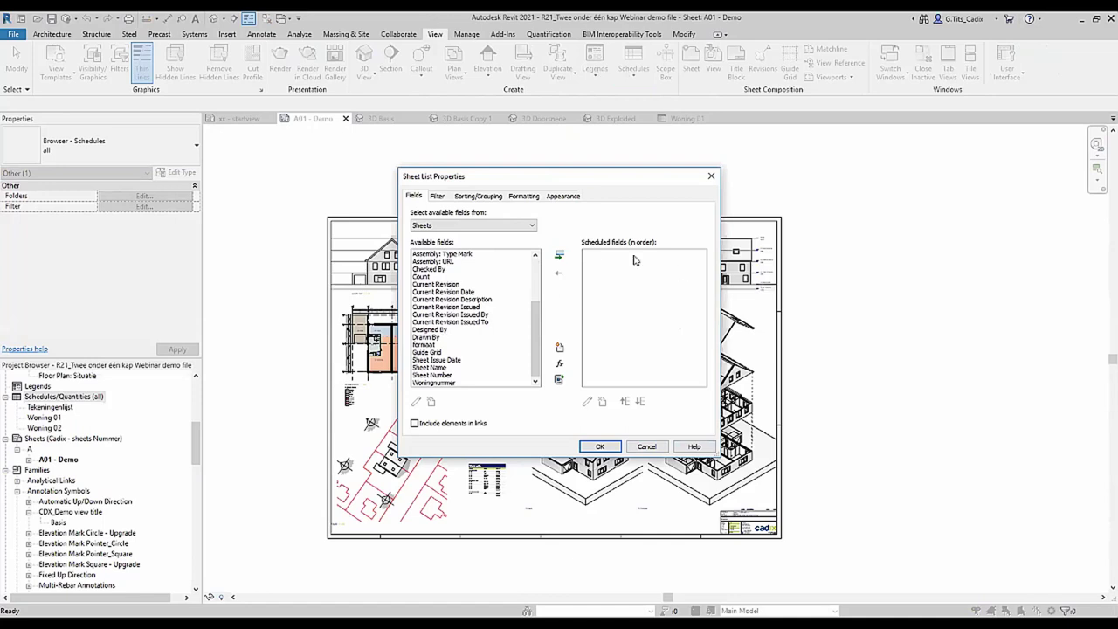
click(646, 446)
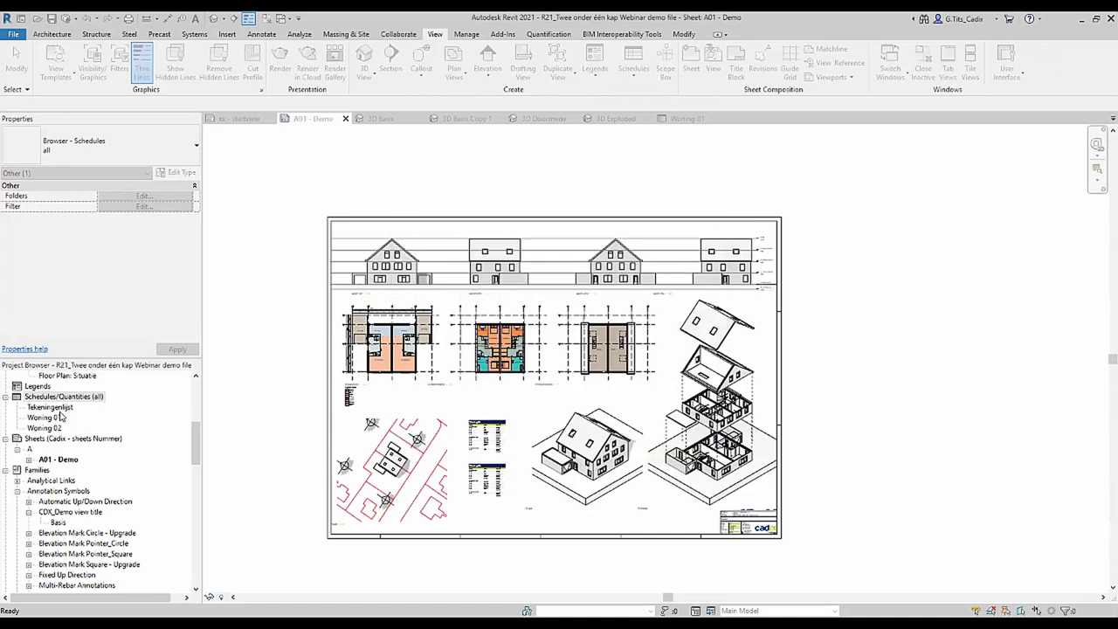
In the Tekeningenlijst sheet list, insert five placeholder rows A02 through A06.
double_click(60, 407)
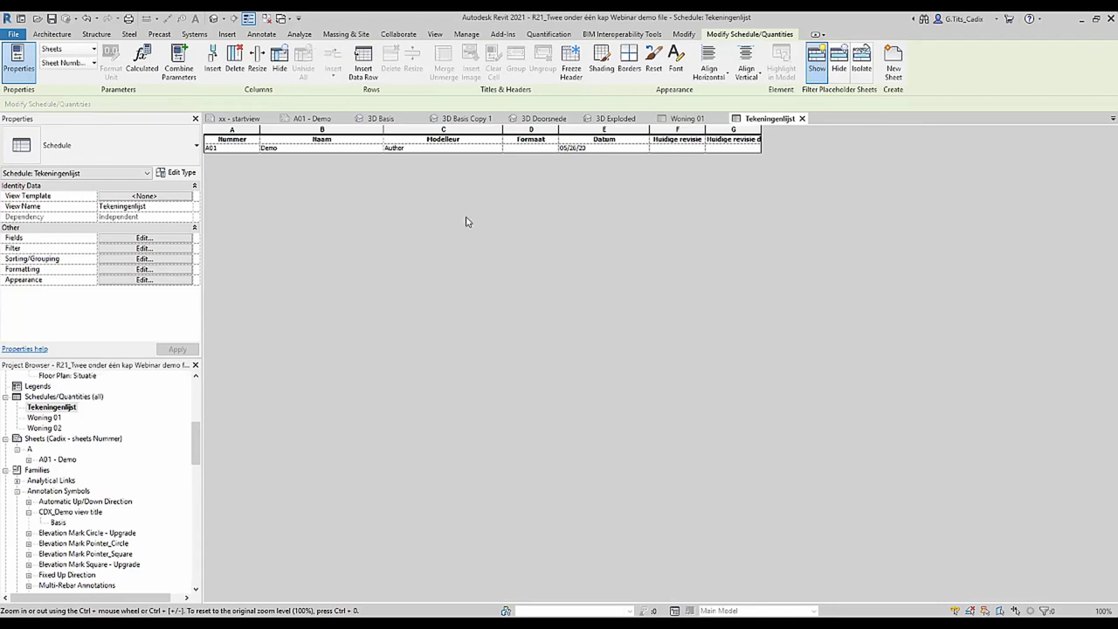
click(365, 69)
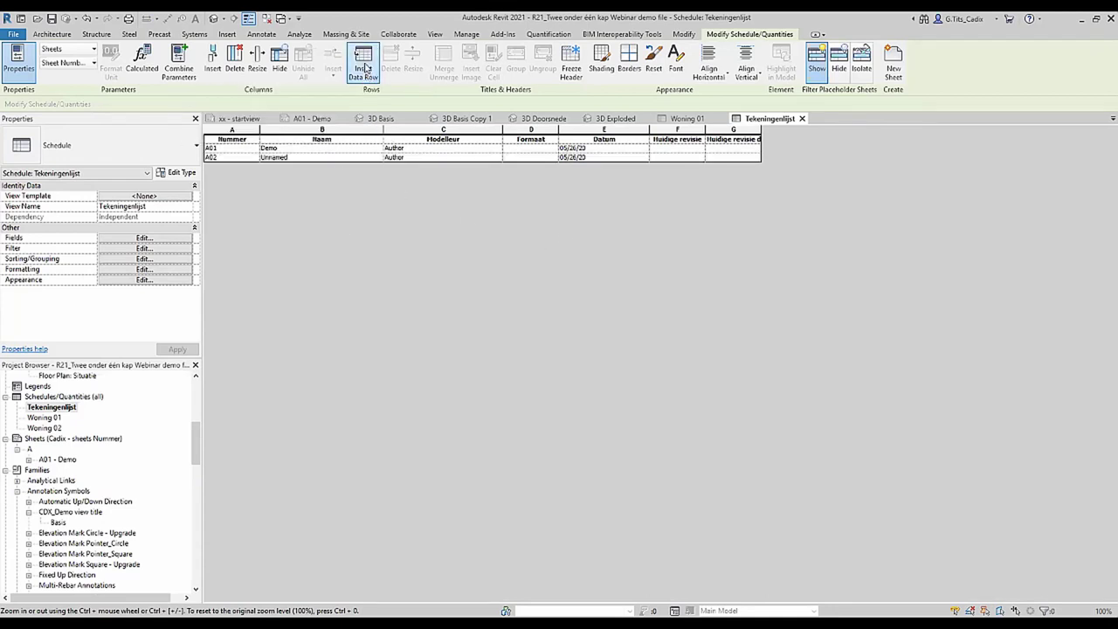
click(365, 68)
click(365, 69)
click(365, 69)
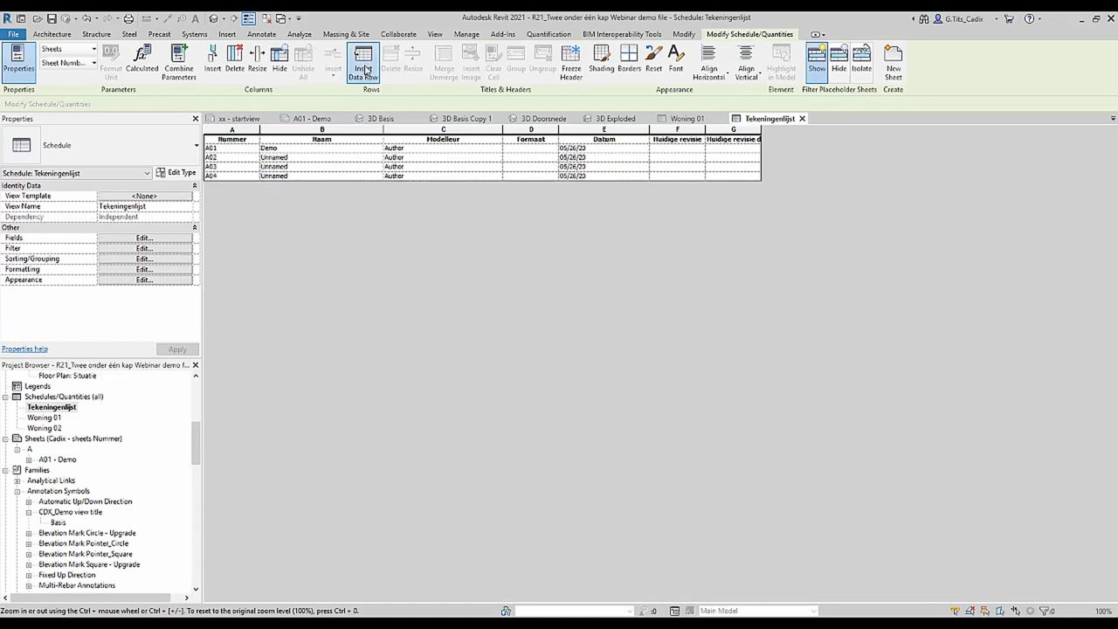
click(365, 69)
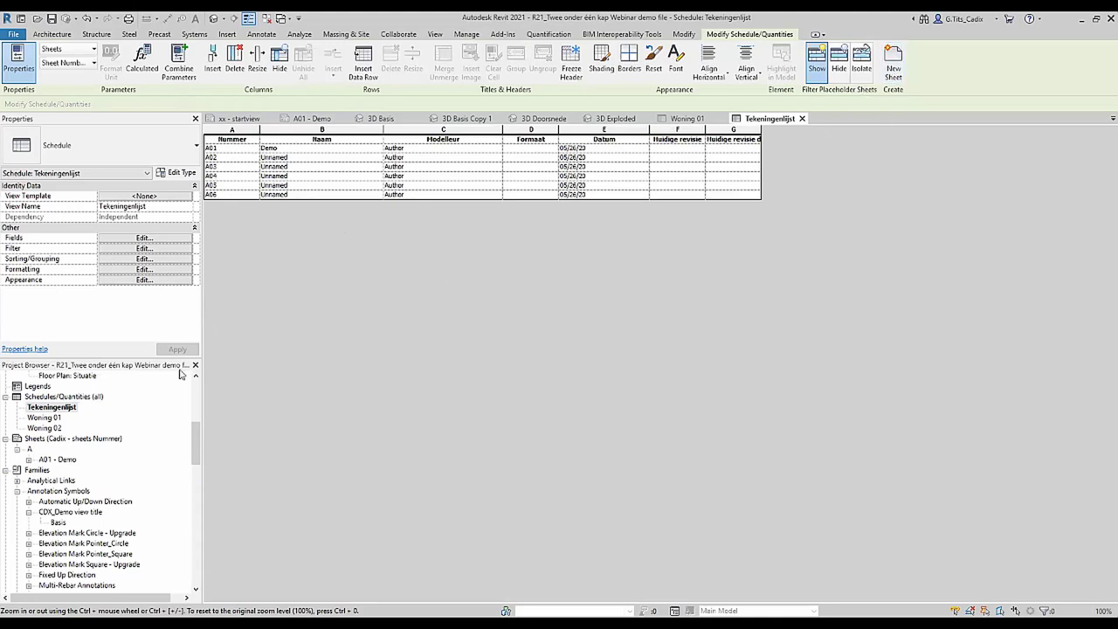
Create sheets from placeholders A02–A06 using the Cadix_A1 title block.
click(895, 63)
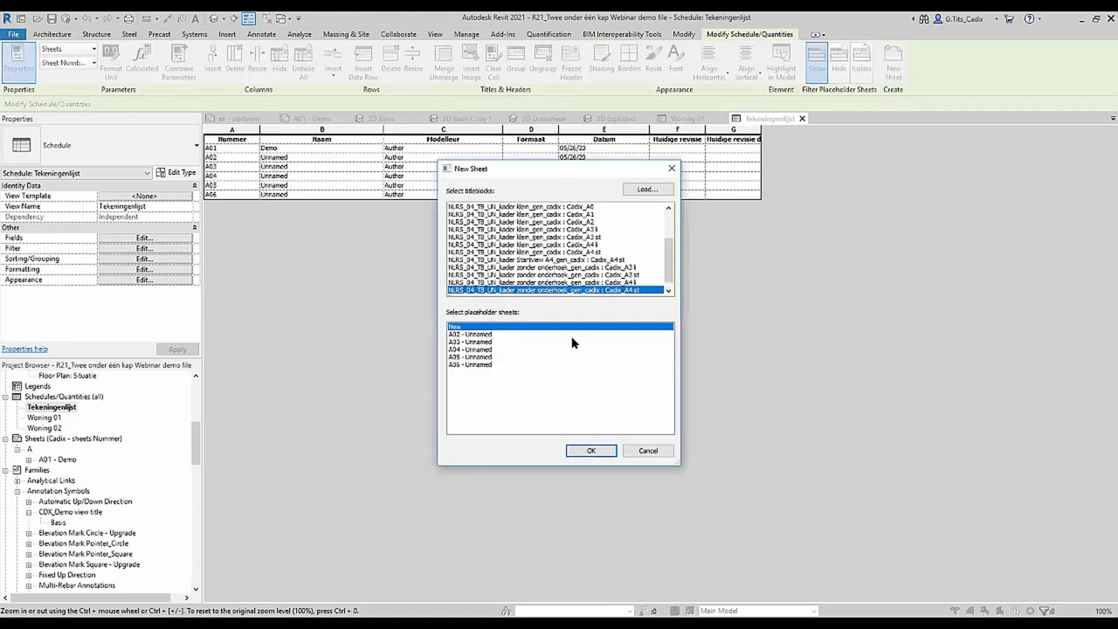
click(489, 338)
shift+click(476, 365)
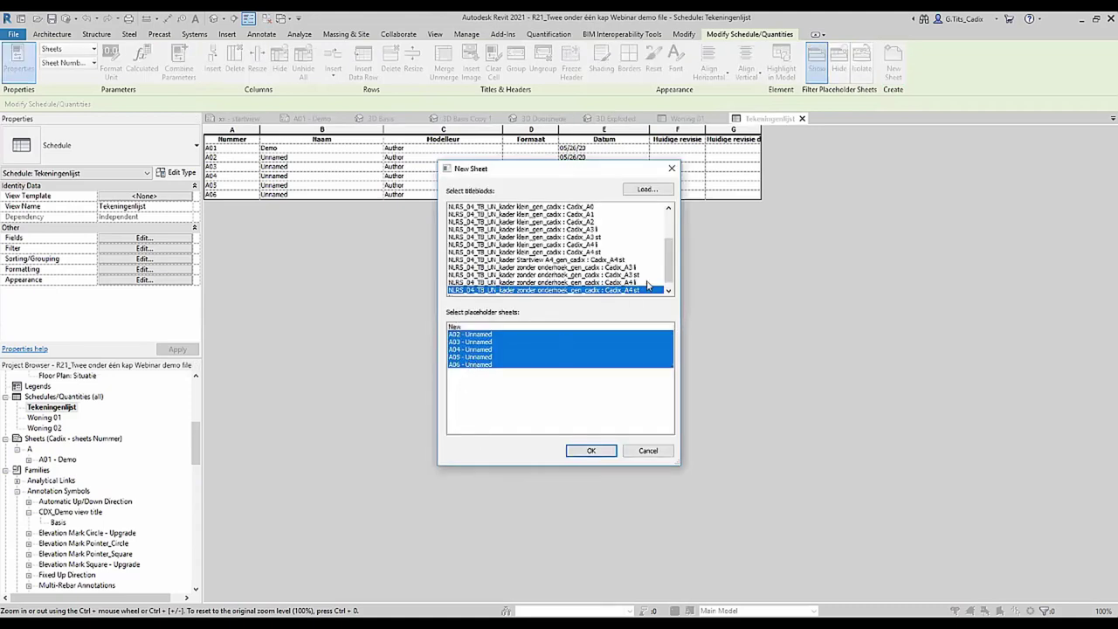
scroll(571, 266, up, 3)
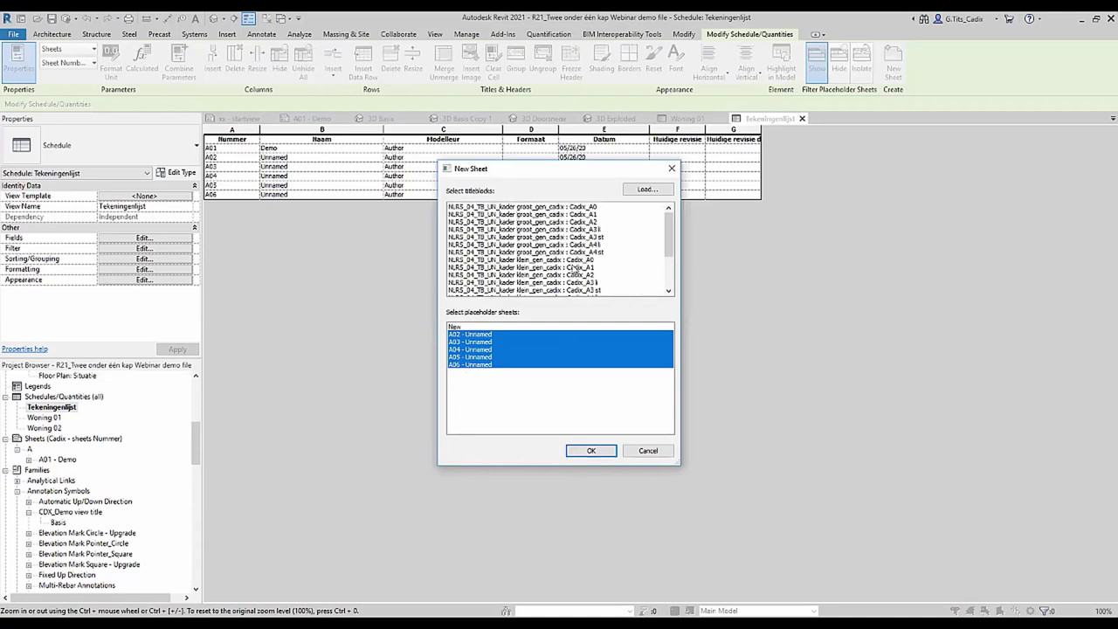
click(544, 214)
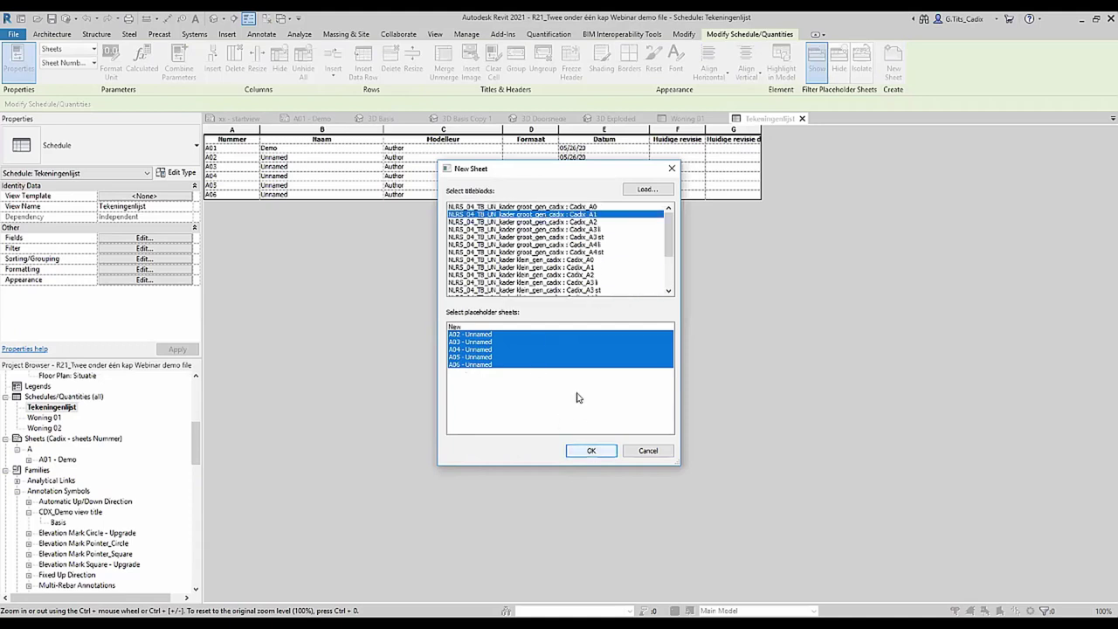
click(590, 450)
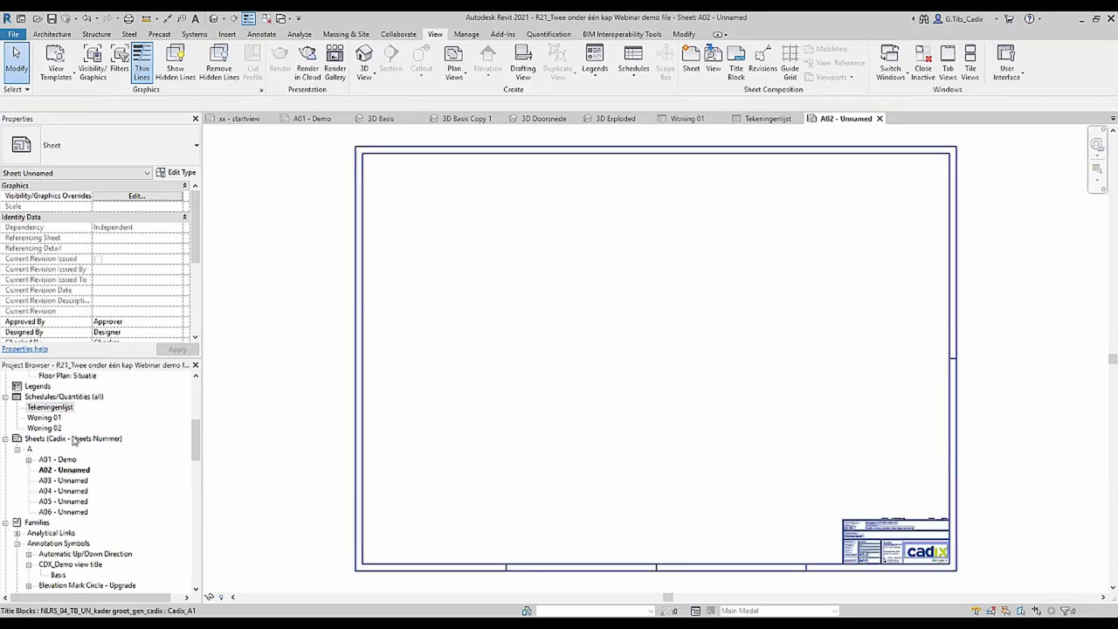
Expand the per-house elevations and 00 begane grond plans, then open 00 begane grond_Woning 1.
scroll(86, 483, up, 2)
scroll(85, 483, up, 3)
scroll(85, 483, up, 2)
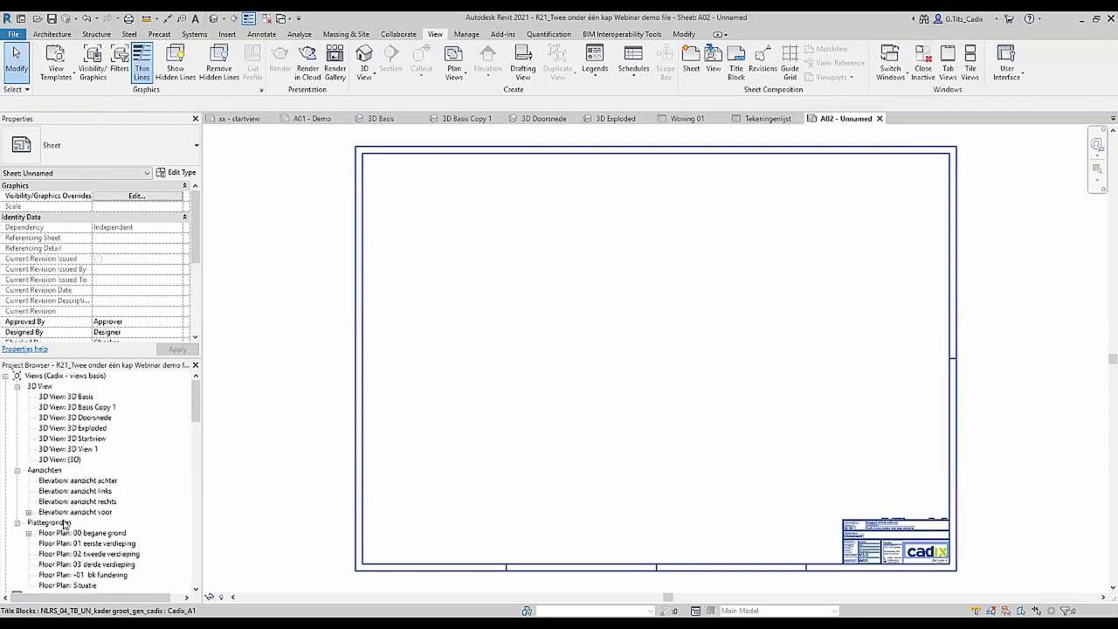
click(70, 513)
click(67, 533)
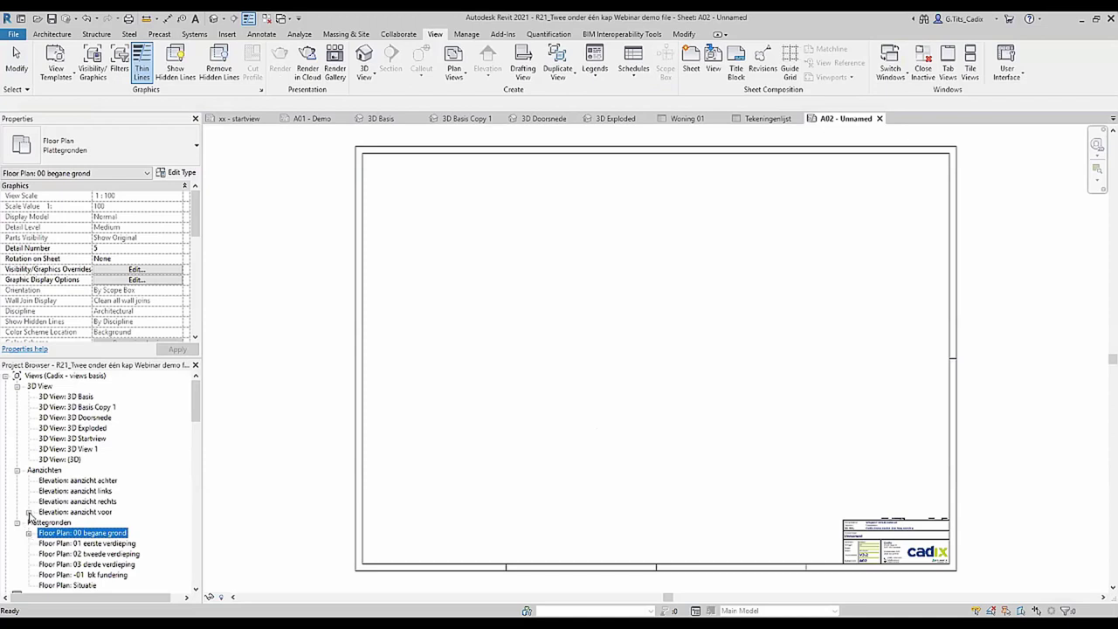
click(28, 512)
click(29, 554)
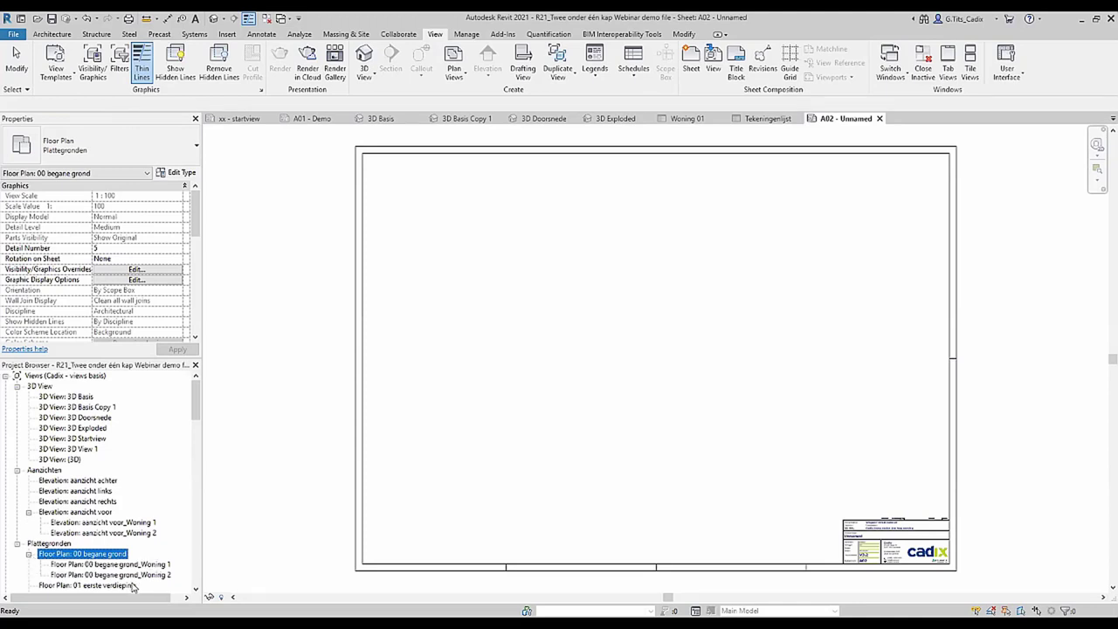
click(93, 513)
scroll(92, 514, down, 2)
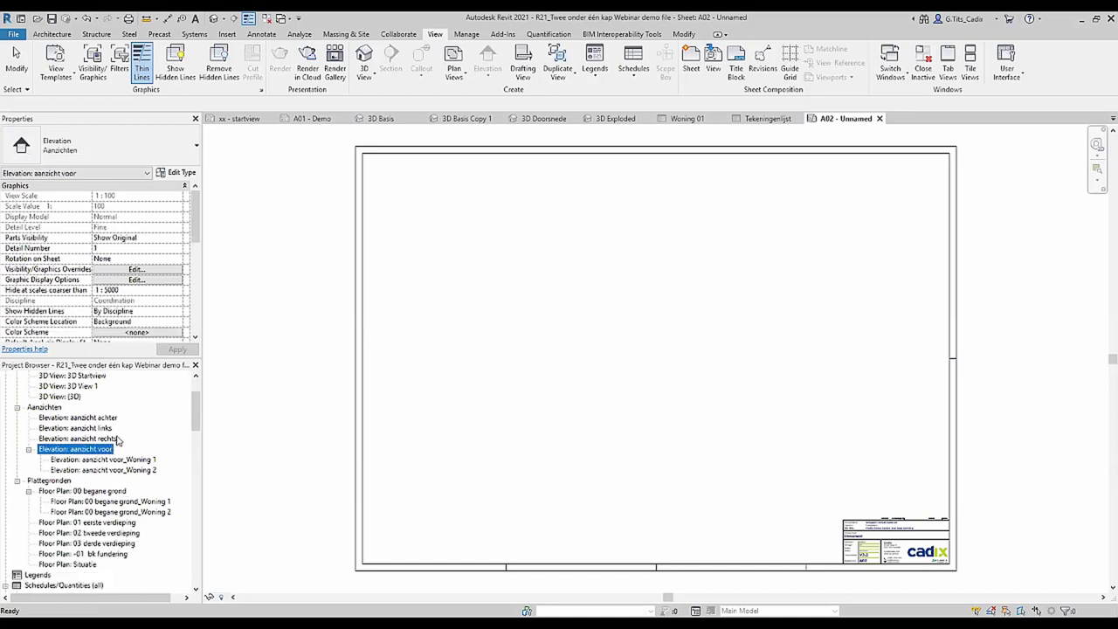
scroll(88, 471, down, 2)
click(77, 438)
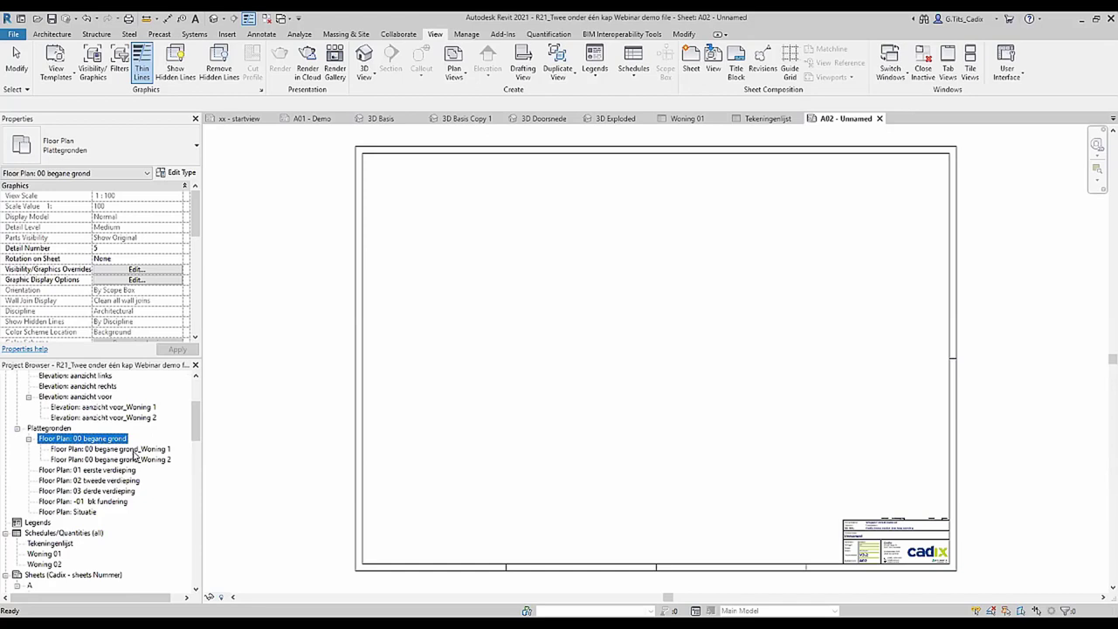
double_click(131, 450)
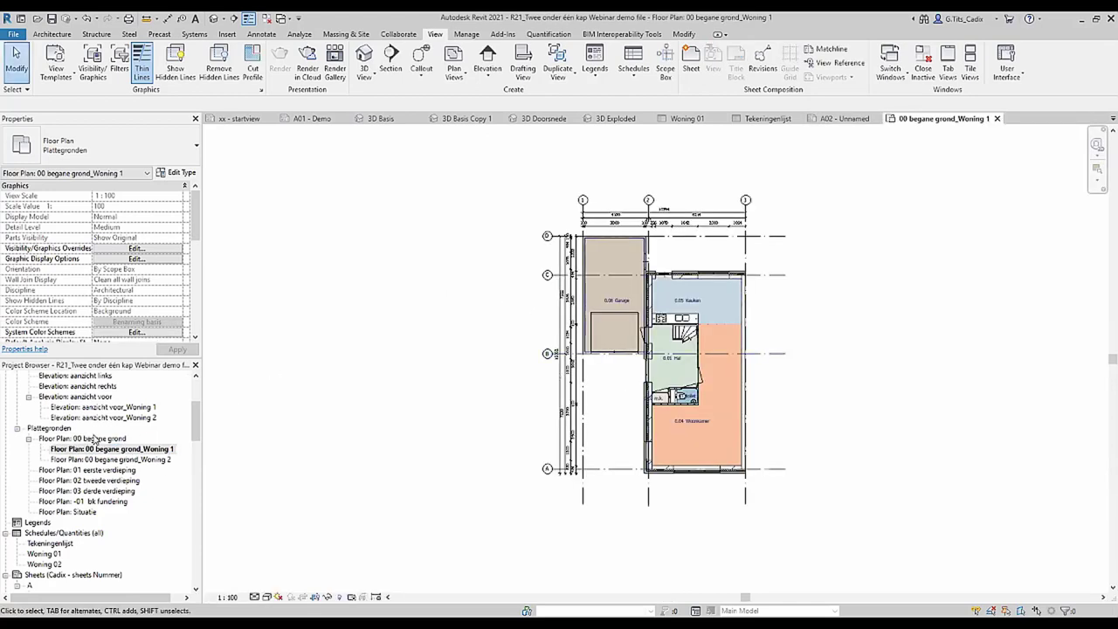
Tile the full 00 begane grond plan beside the Woning 1 plan and pan to the garage.
double_click(94, 439)
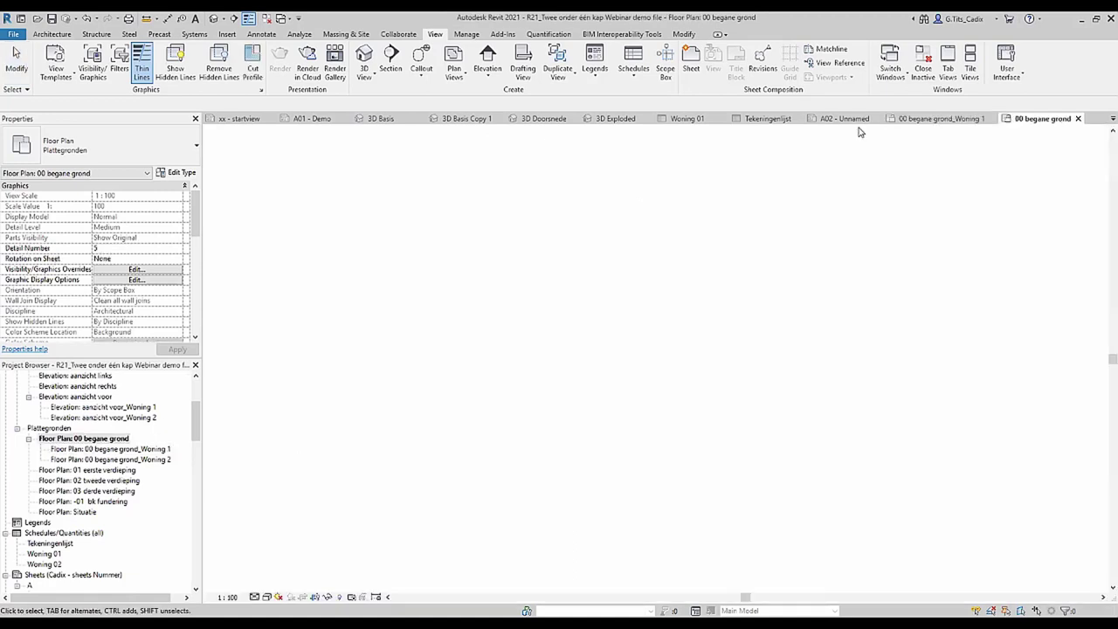
click(940, 119)
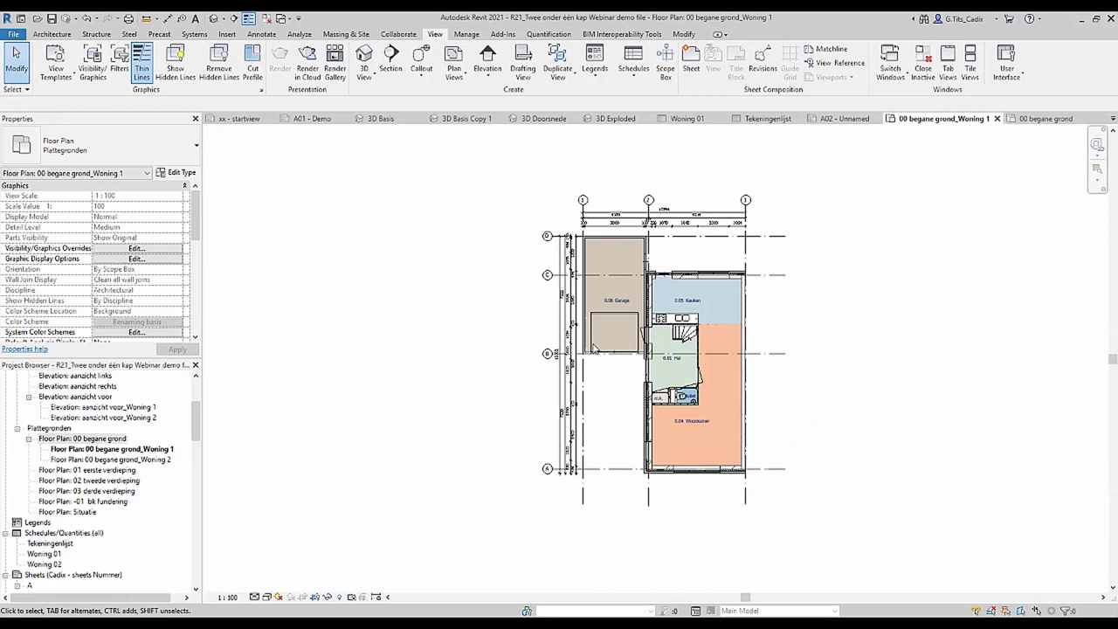
key(w)
key(t)
middle_drag(547, 324, 367, 332)
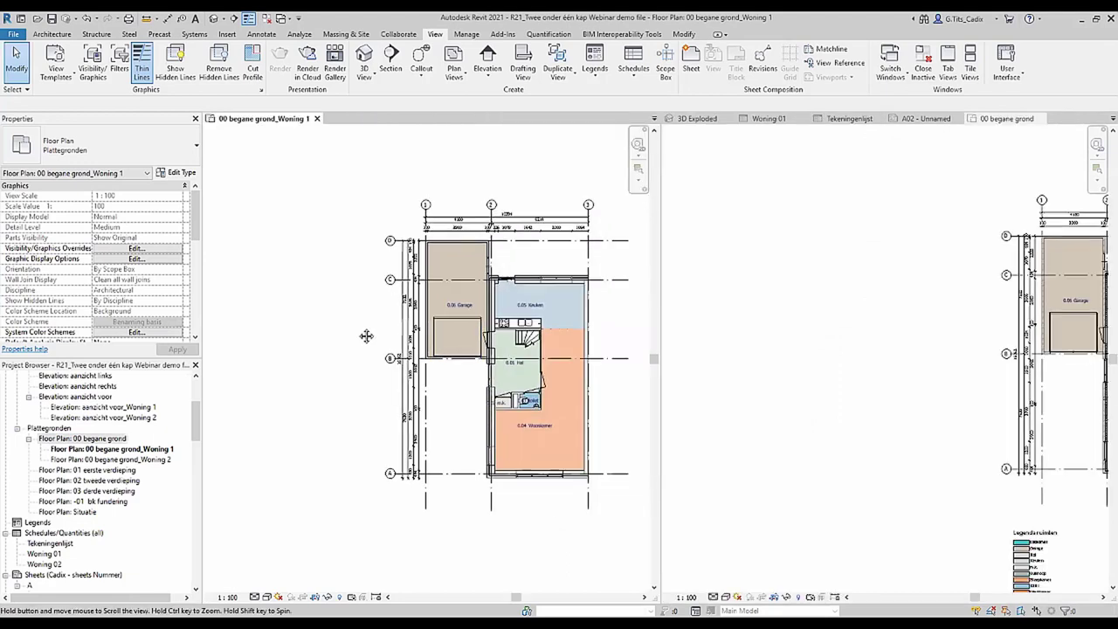
click(958, 348)
middle_drag(958, 349, 709, 349)
scroll(857, 298, up, 3)
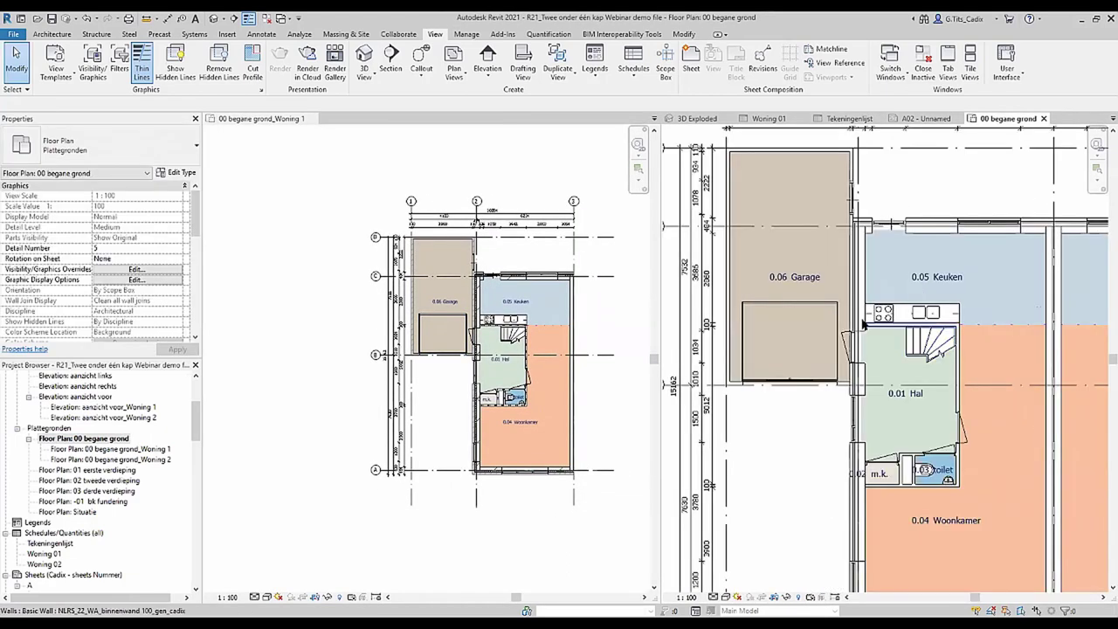
scroll(429, 289, up, 3)
click(498, 316)
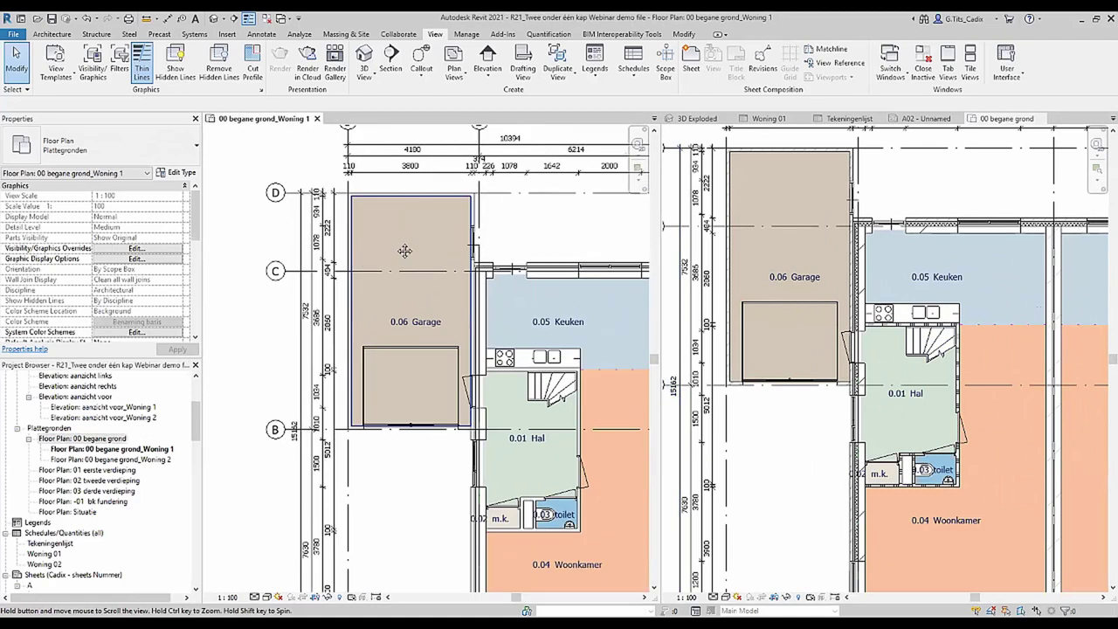
middle_drag(498, 316, 411, 317)
Place a test text note 'voorbeeld' in the Woning 1 garage.
click(261, 34)
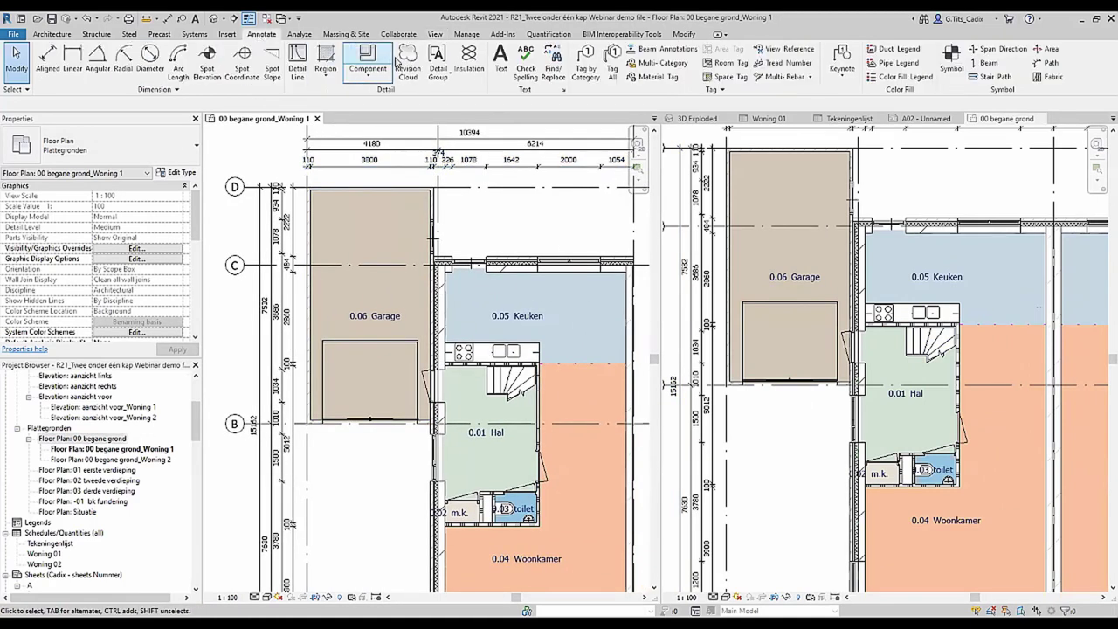
click(500, 61)
click(341, 234)
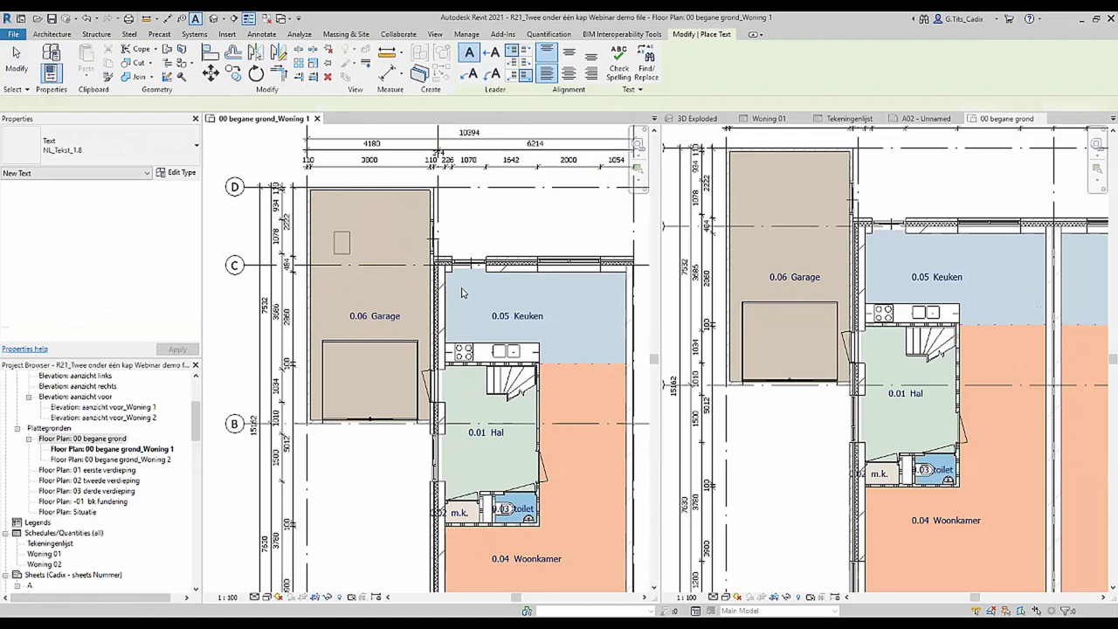
text(voorbeeld)
key(Return)
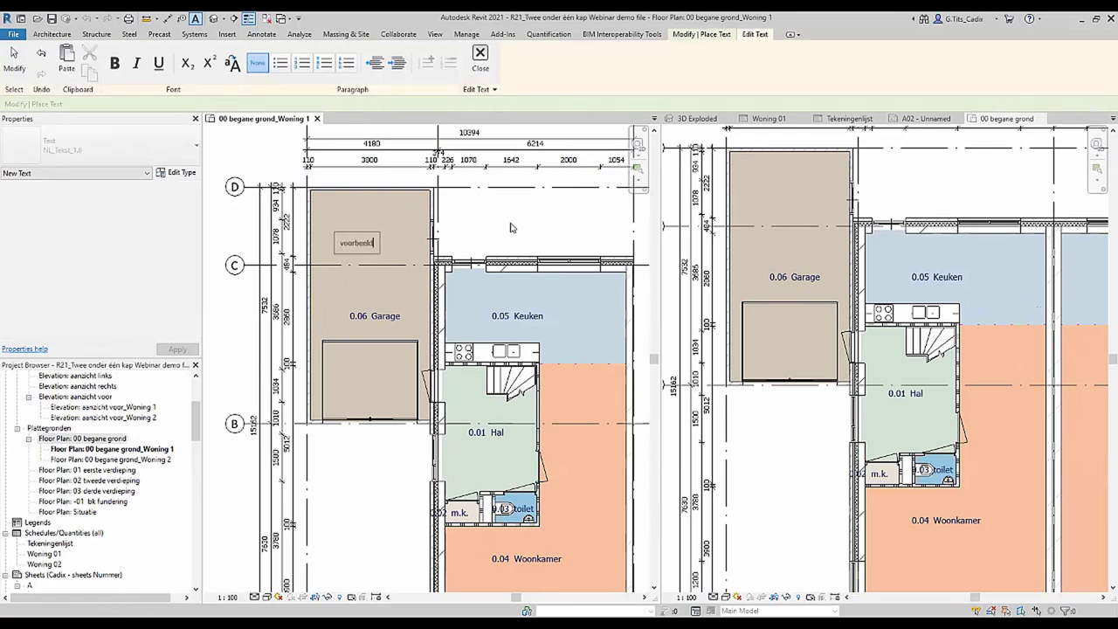
click(514, 226)
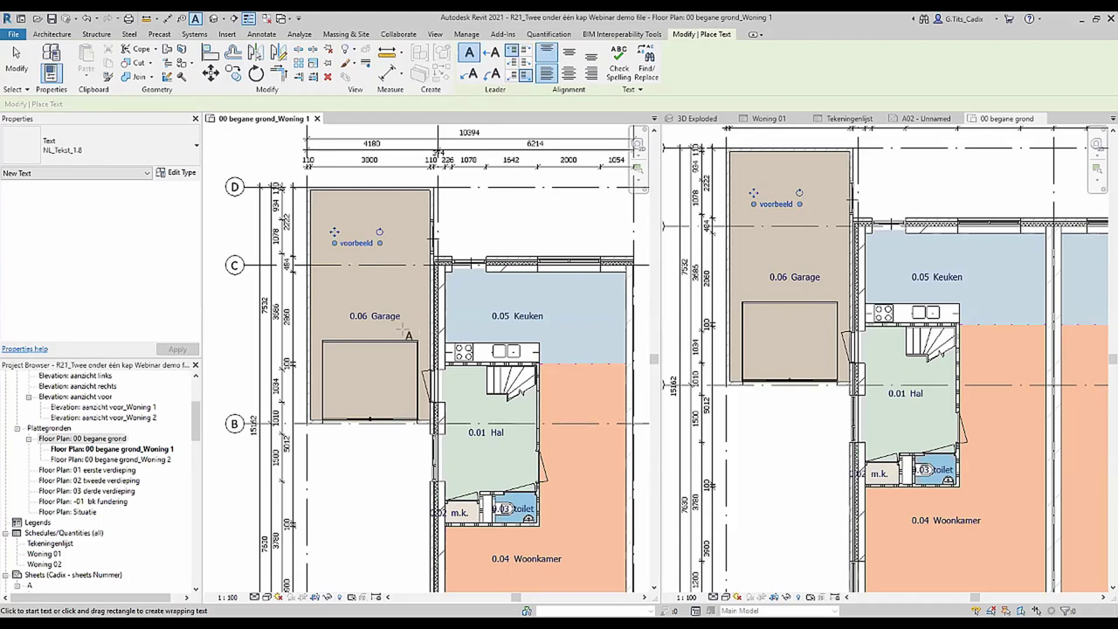
Delete the voorbeeld note, close the Woning 1 view, and select the 00 begane grond plan.
key(Delete)
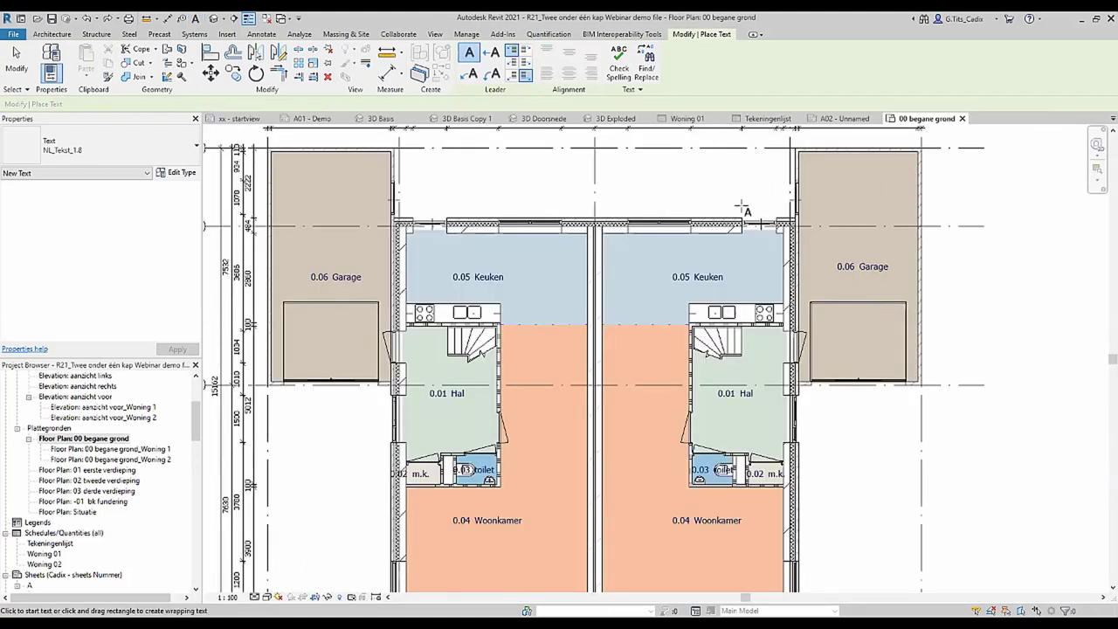
key(Escape)
scroll(516, 365, down, 3)
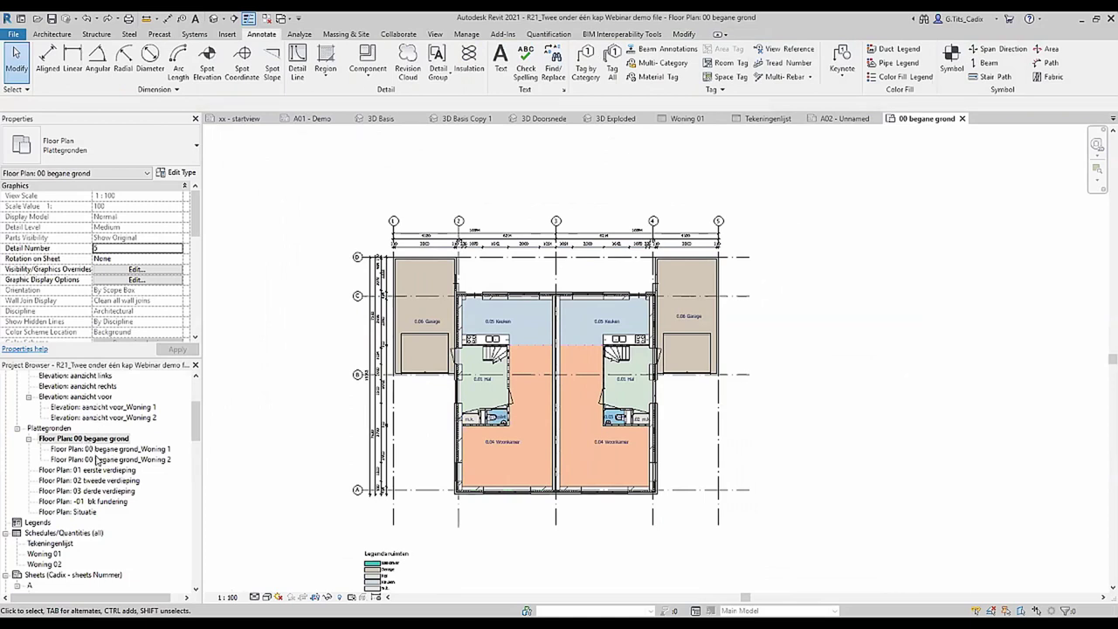
click(103, 439)
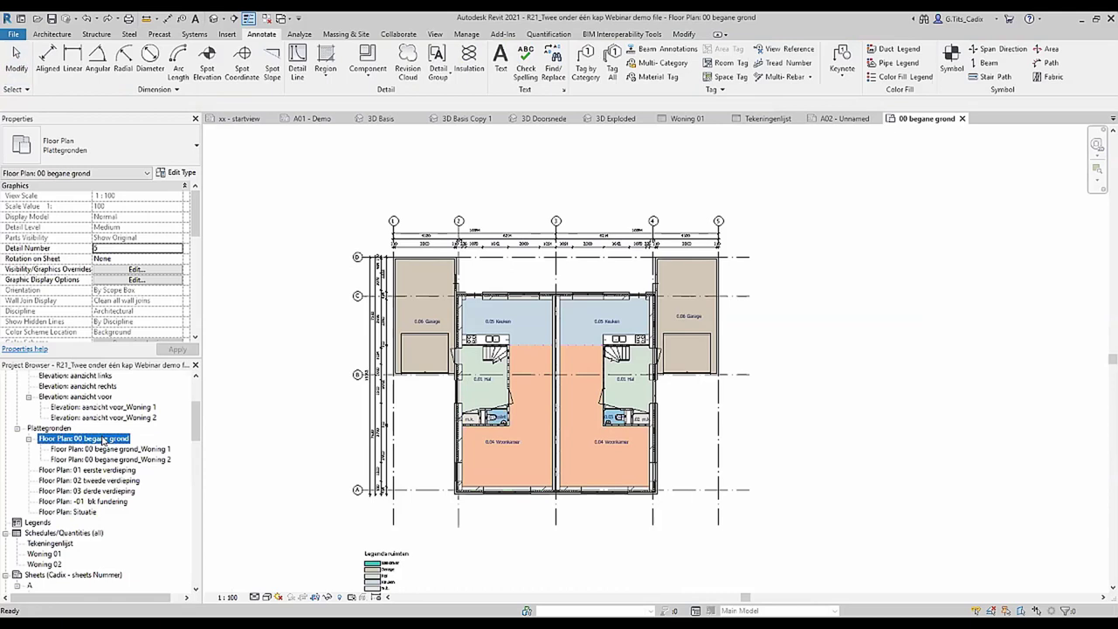
right_click(83, 443)
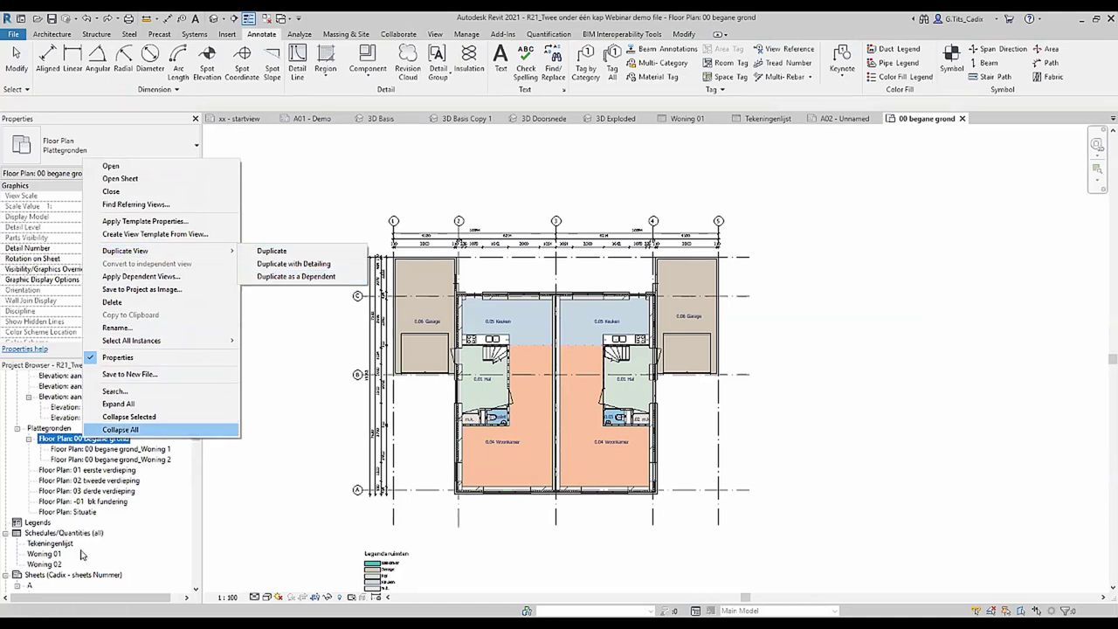
click(90, 448)
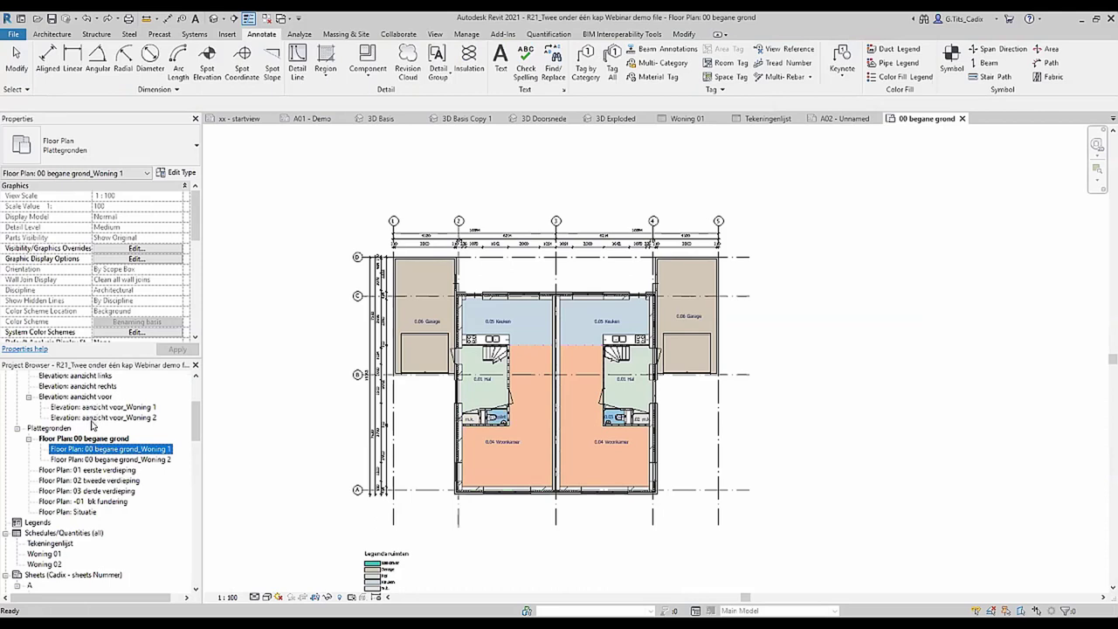
scroll(39, 561, down, 3)
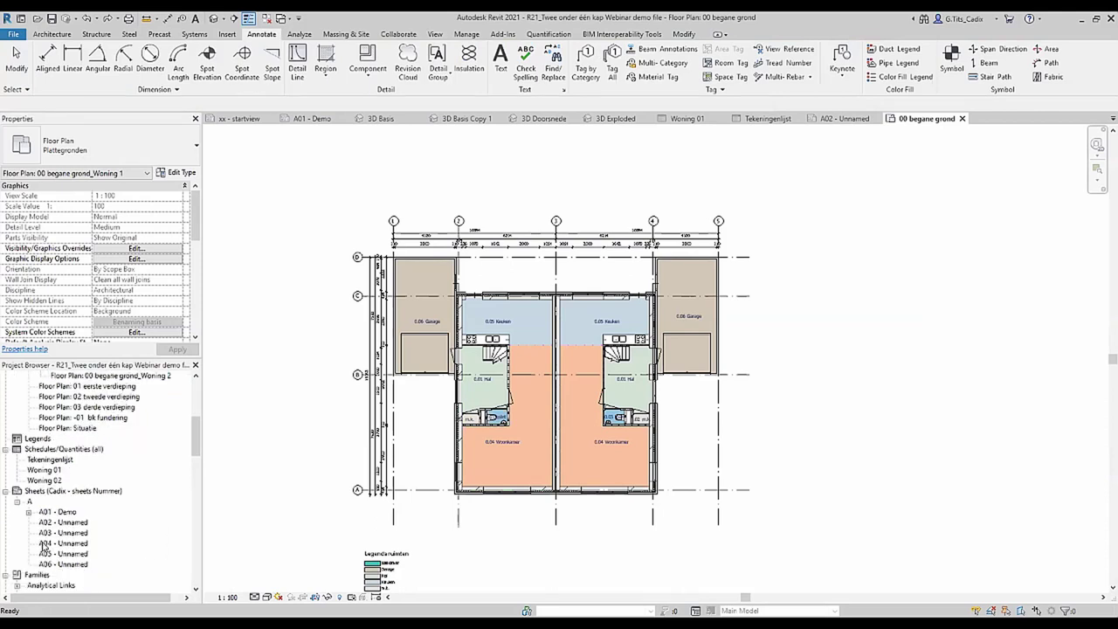
On sheet A02, place aanzicht voor_Woning 1 at upper left and 00 begane grond_Woning 1 below it.
double_click(63, 522)
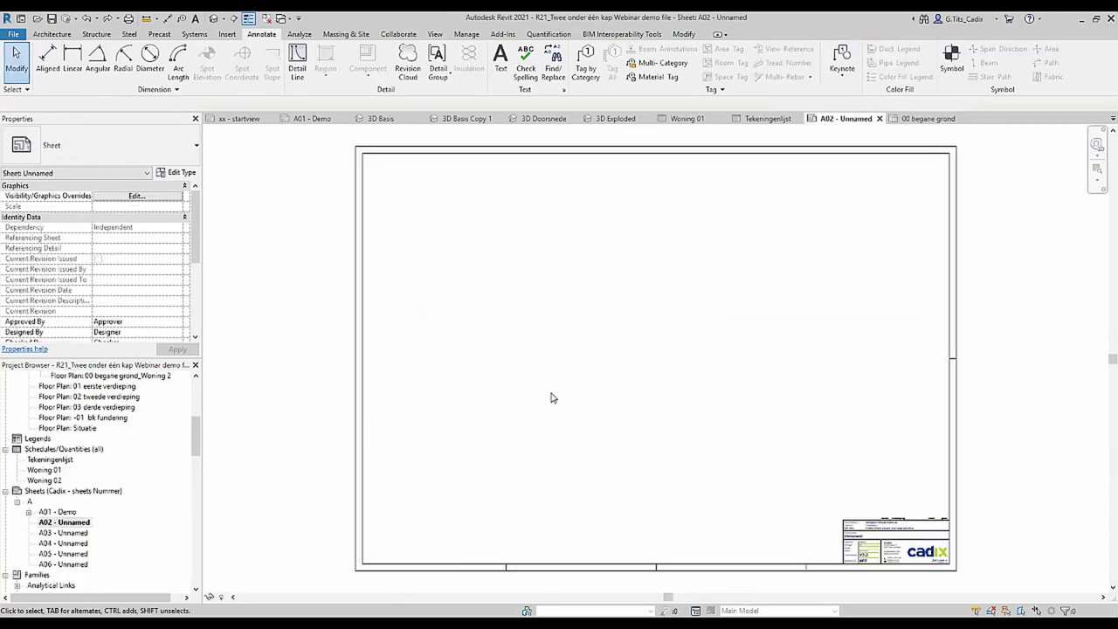
scroll(53, 471, up, 5)
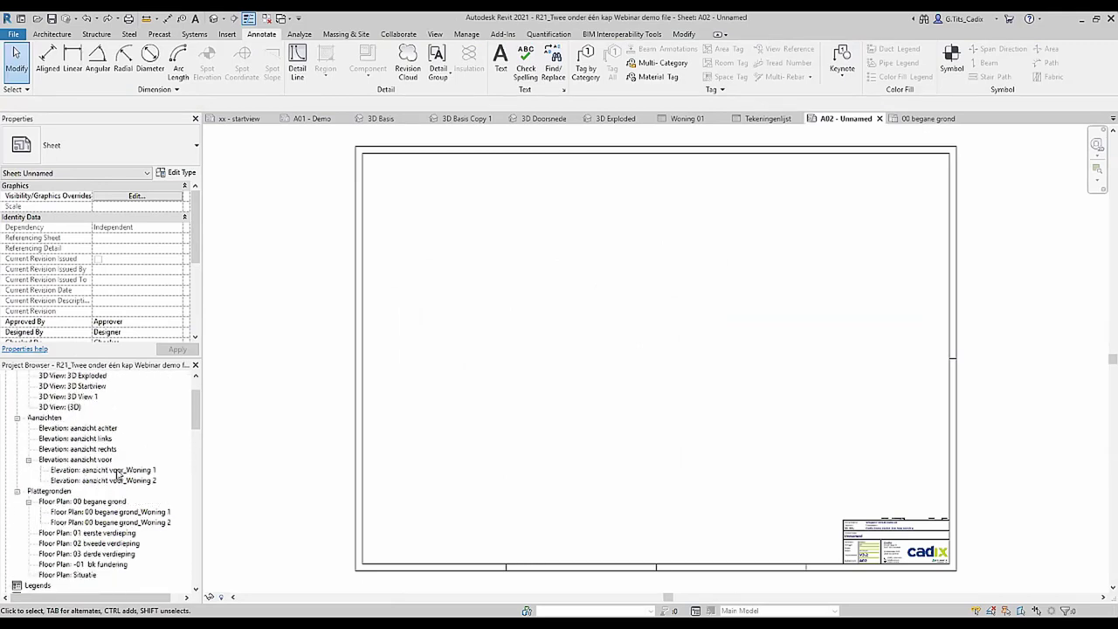
click(81, 481)
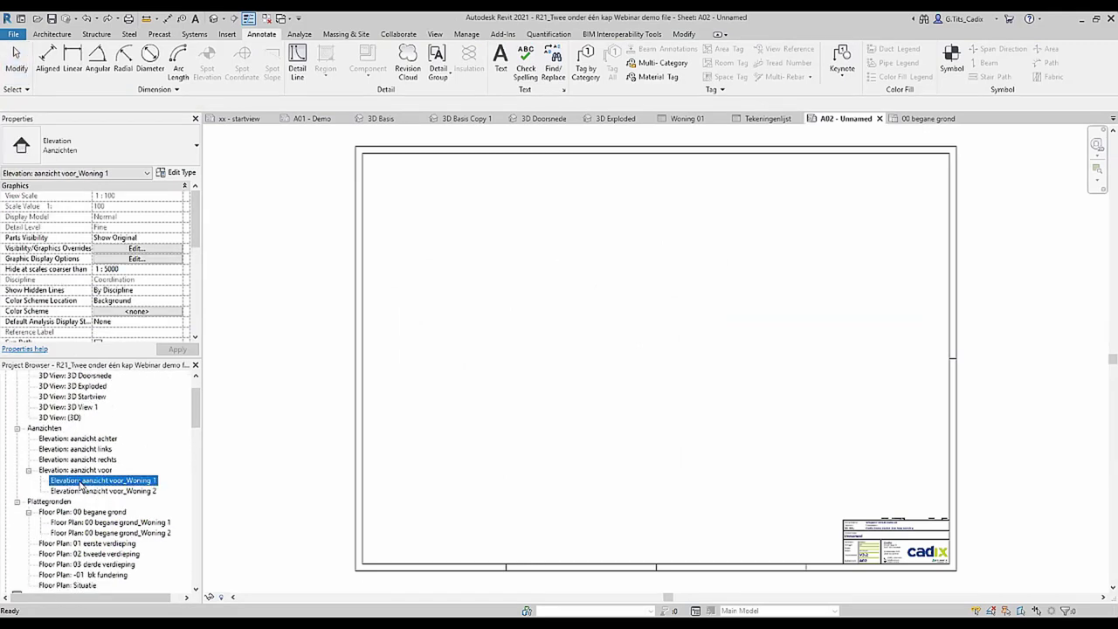
click(454, 233)
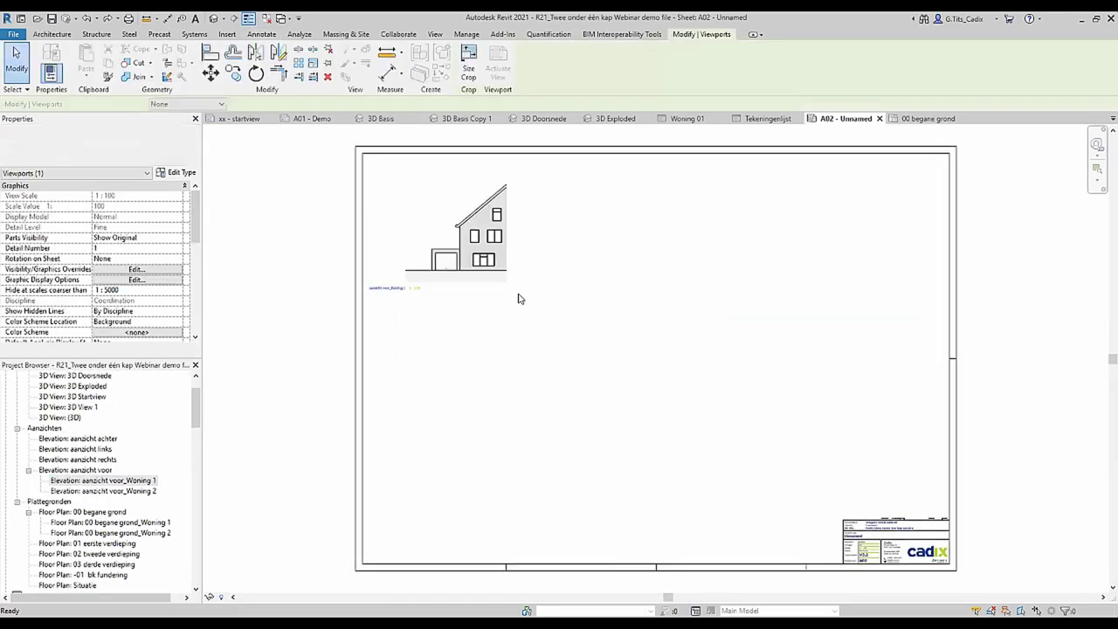
click(112, 522)
drag(103, 528, 457, 414)
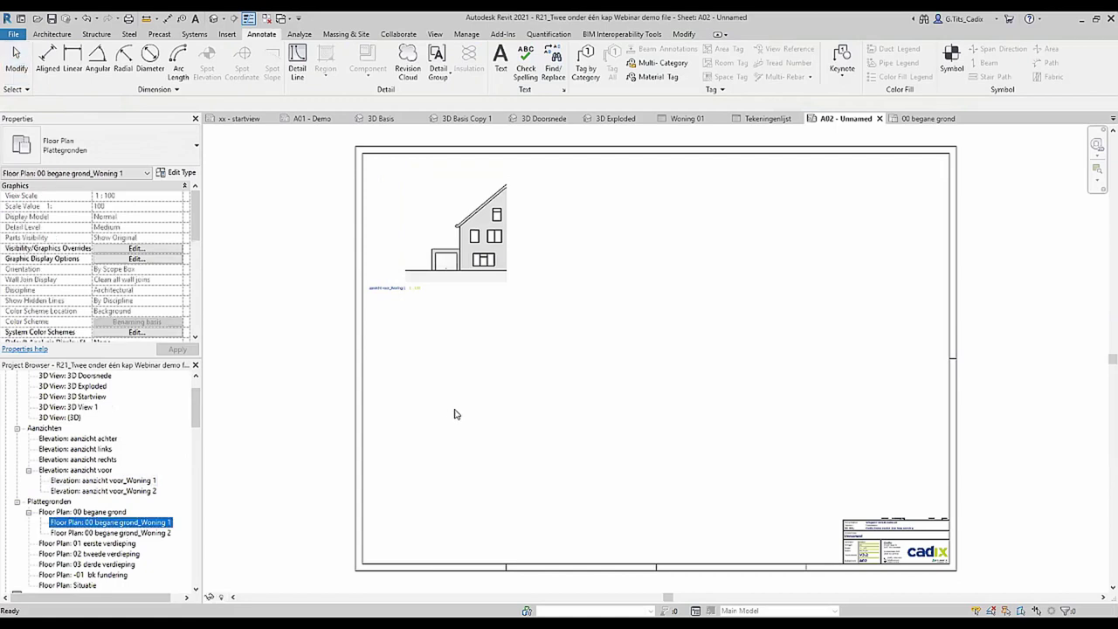
click(462, 415)
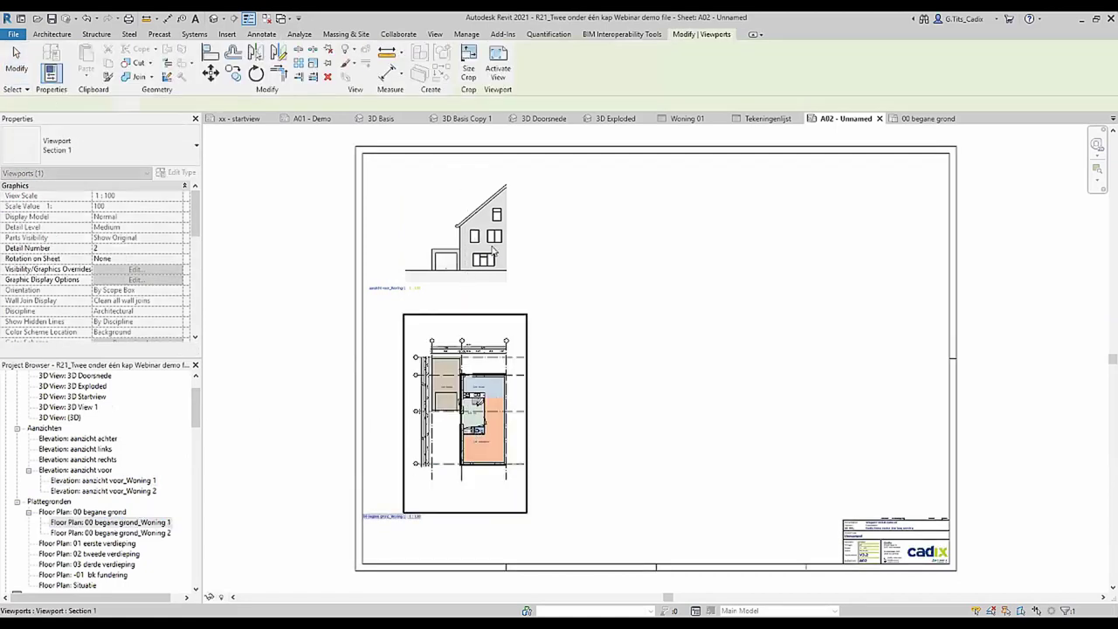
click(656, 351)
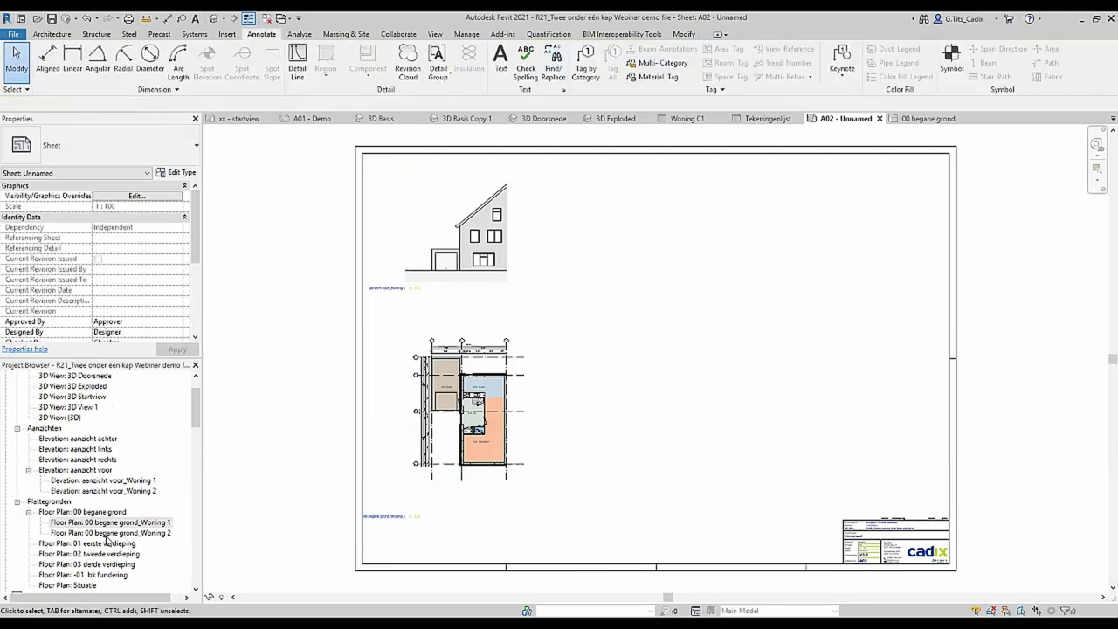
Open sheet A03 from the Project Browser.
scroll(107, 539, down, 3)
scroll(80, 543, down, 3)
double_click(75, 544)
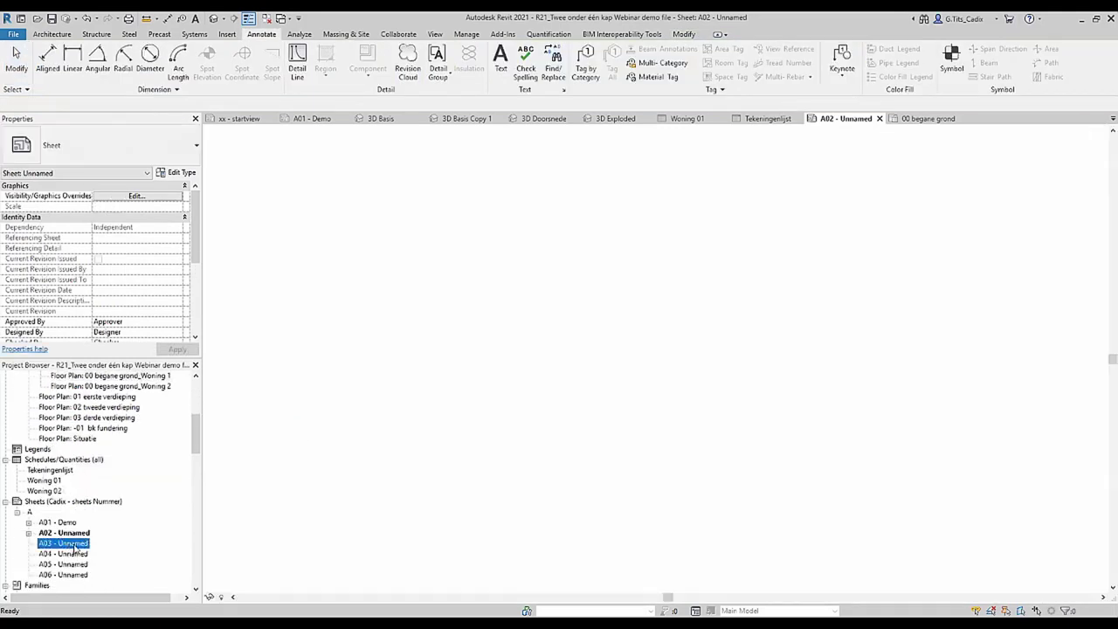
Place aanzicht voor_Woning 2 at upper left on A03 with 00 begane grond_Woning 2 below.
scroll(69, 497, up, 3)
scroll(129, 472, up, 2)
click(105, 460)
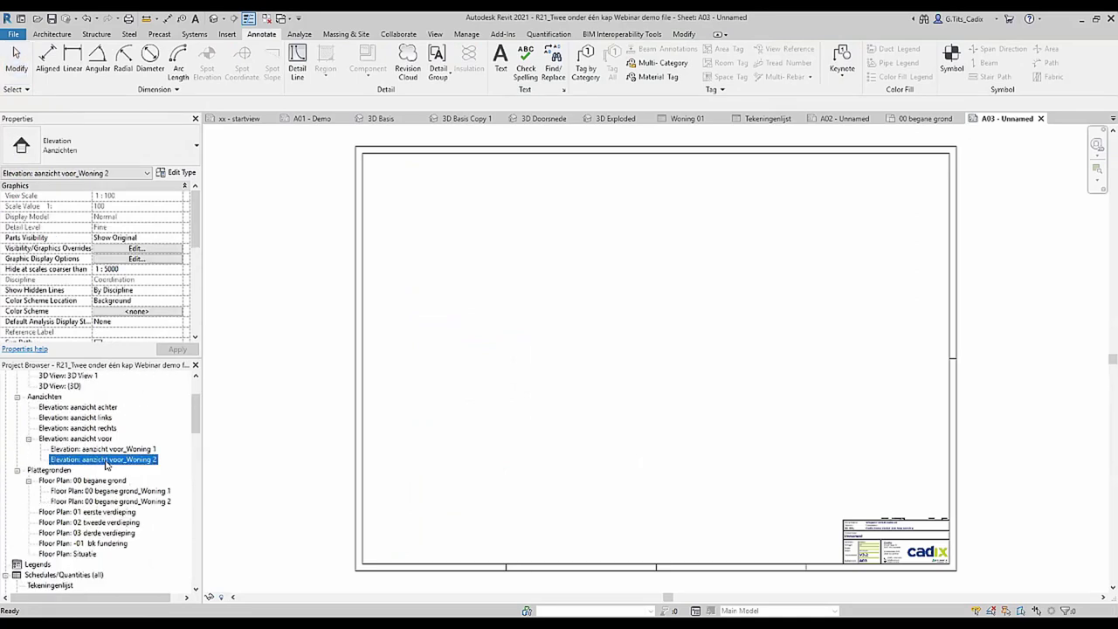
drag(105, 466, 492, 242)
click(492, 242)
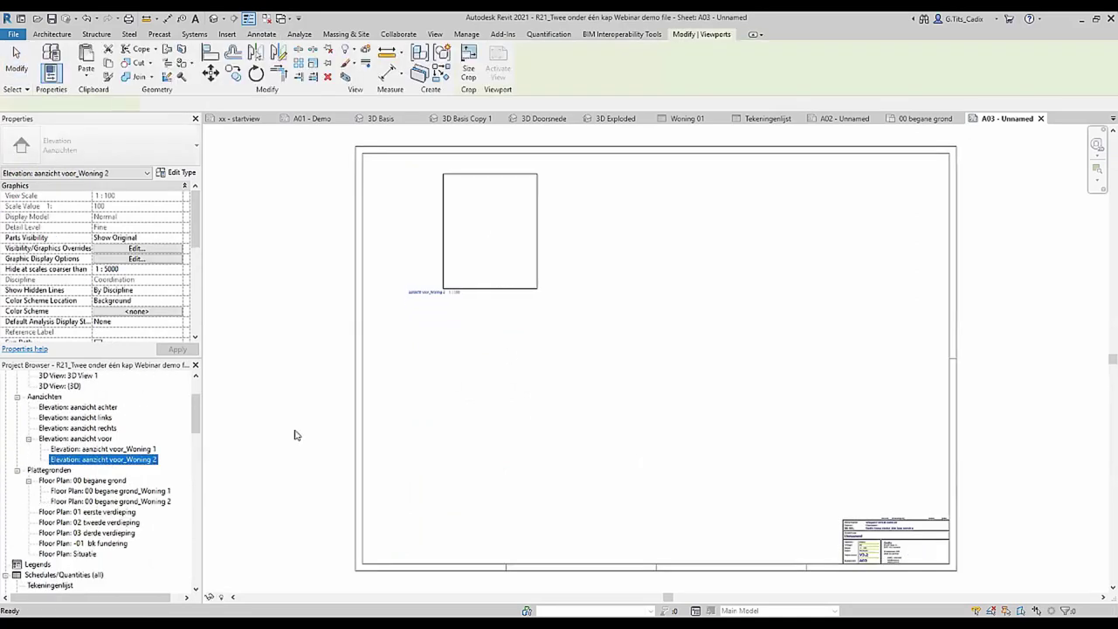
click(122, 502)
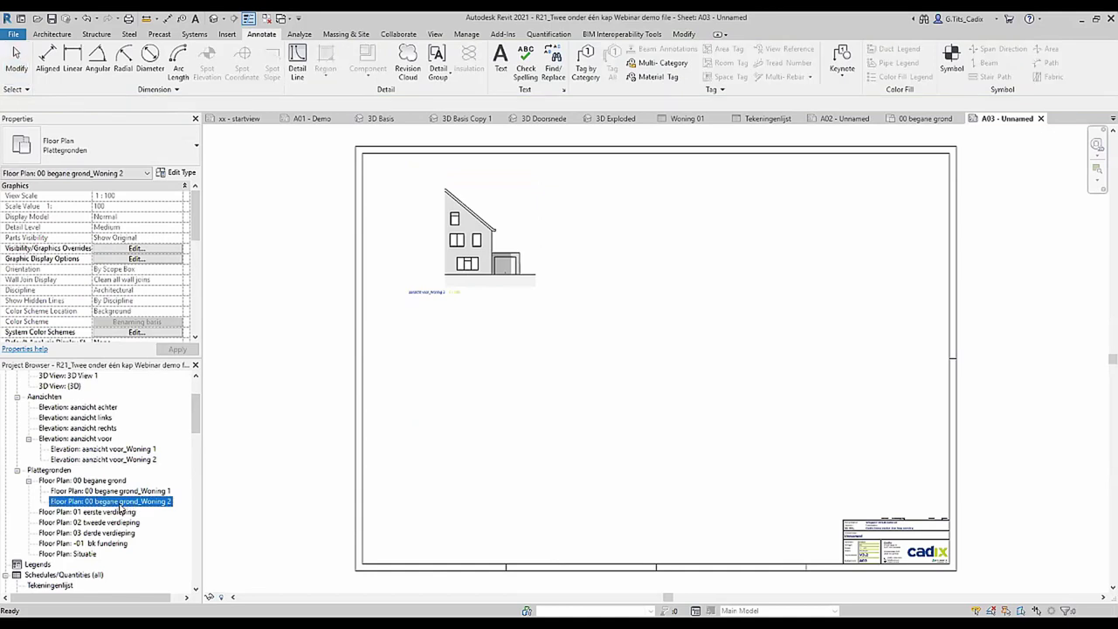
drag(489, 409, 340, 454)
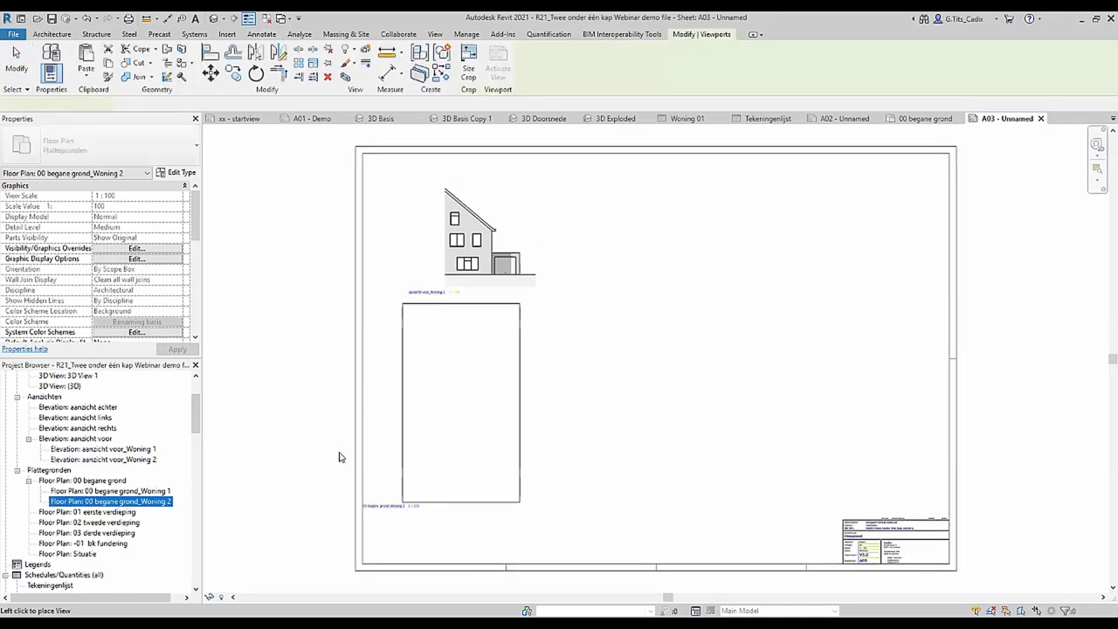
click(484, 426)
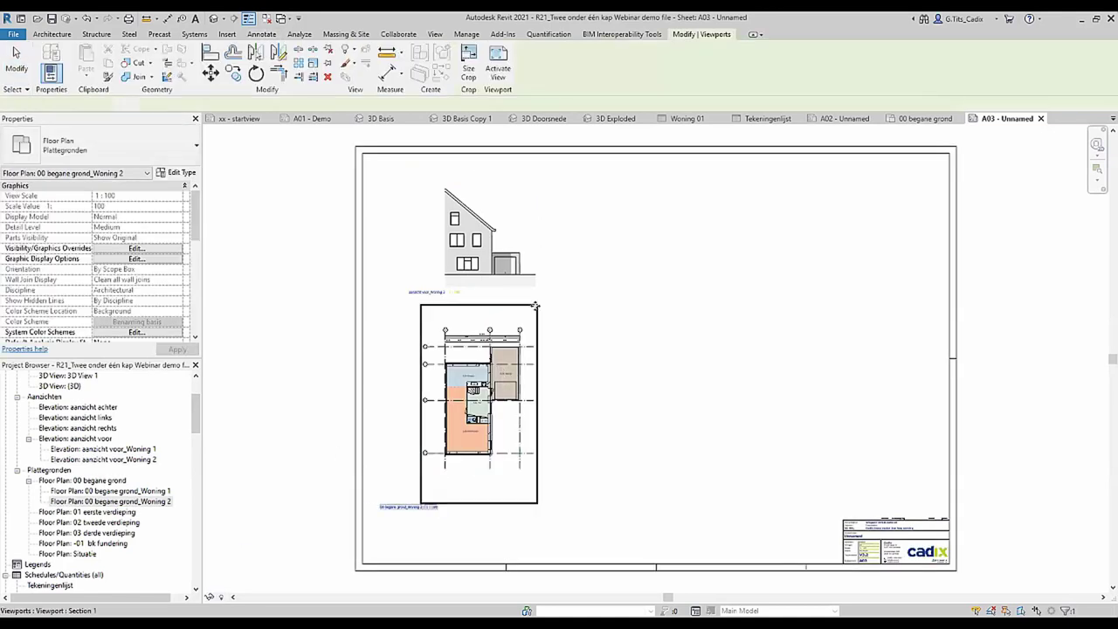
click(597, 346)
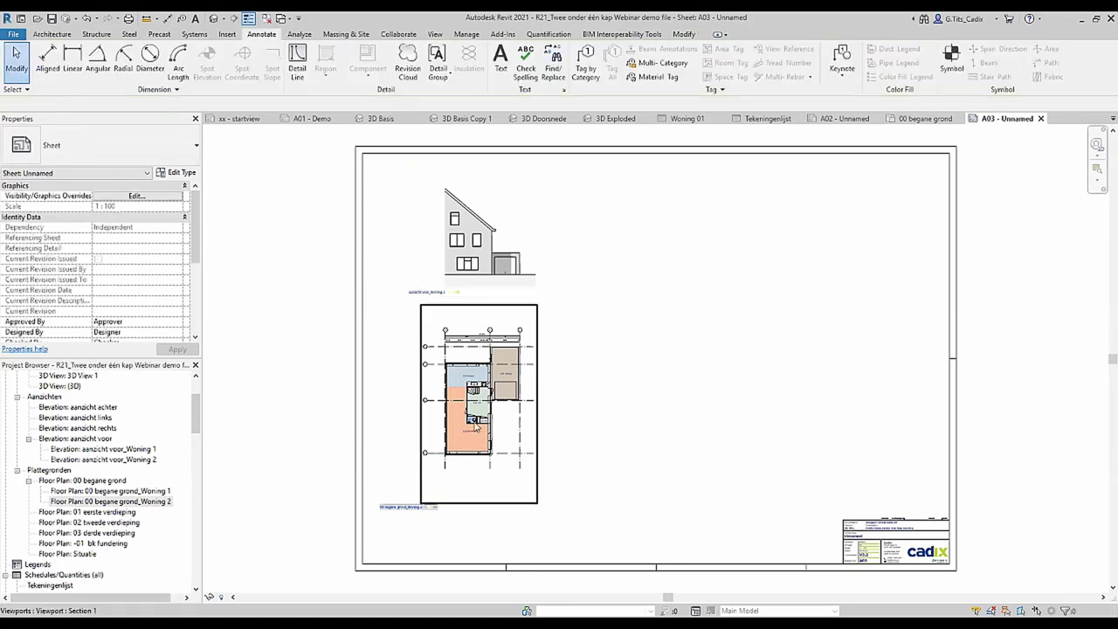
Close the 00 begane grond plan view and return to sheet A03.
click(925, 119)
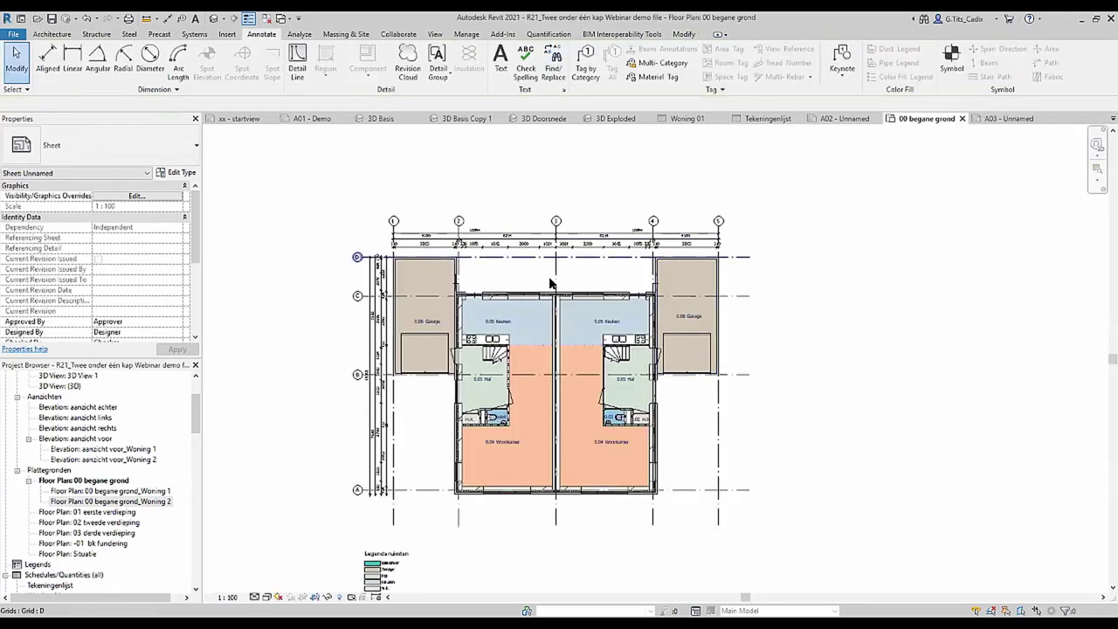
click(962, 119)
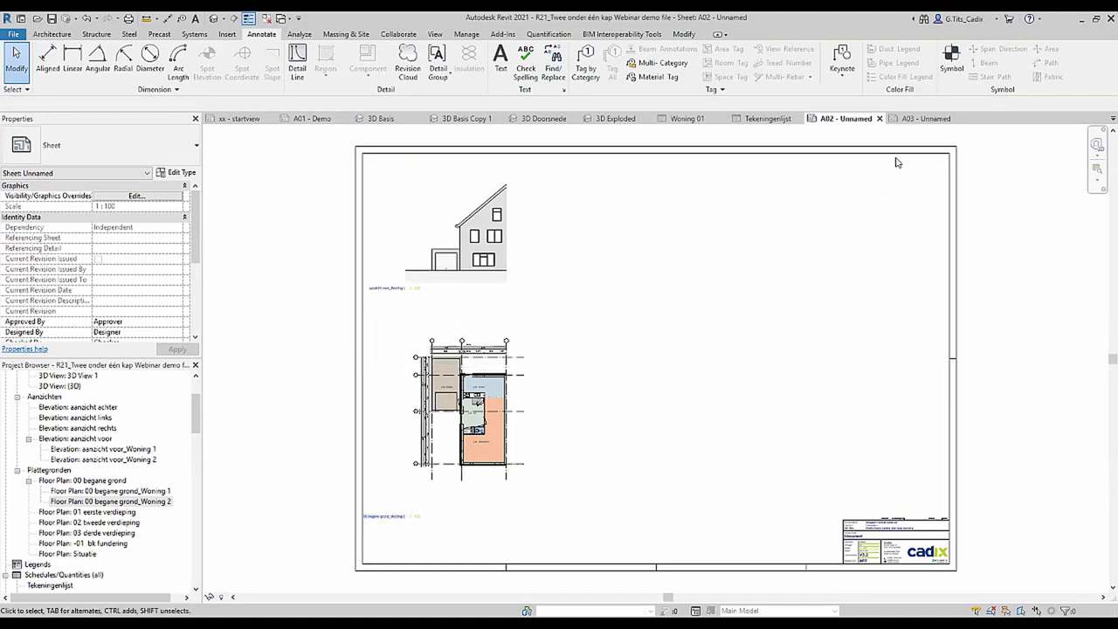
click(917, 120)
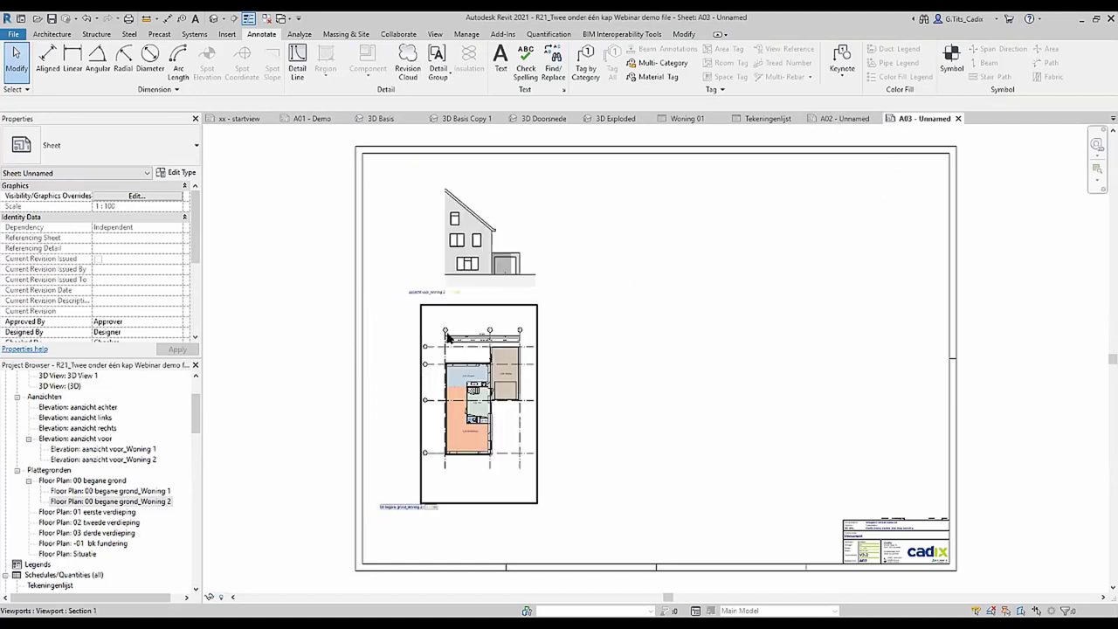
scroll(446, 338, up, 3)
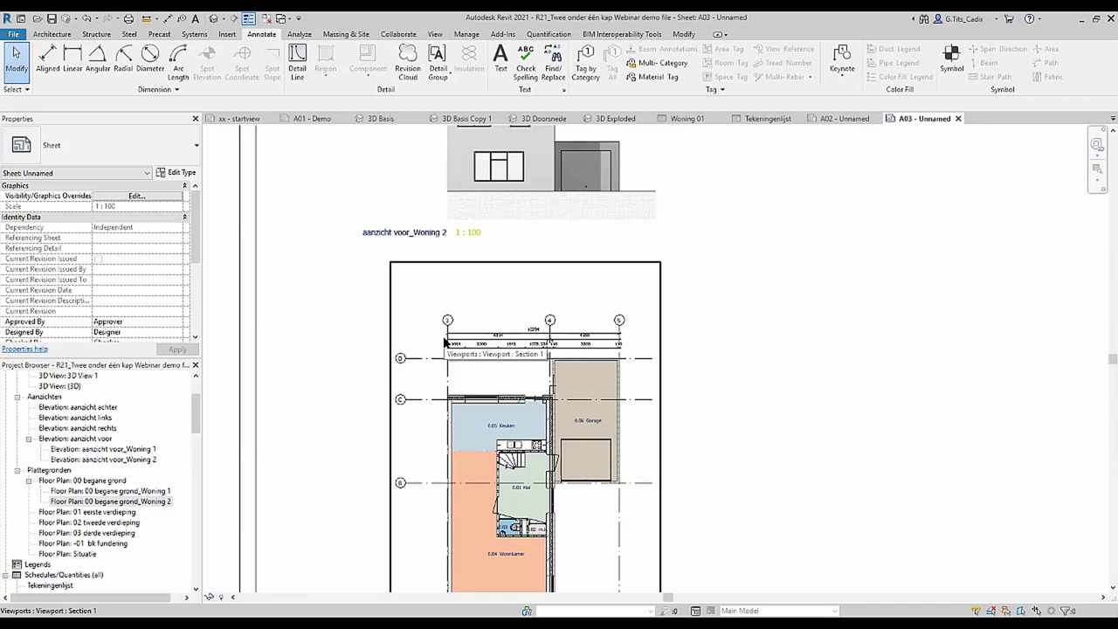
scroll(847, 404, down, 2)
scroll(886, 370, down, 2)
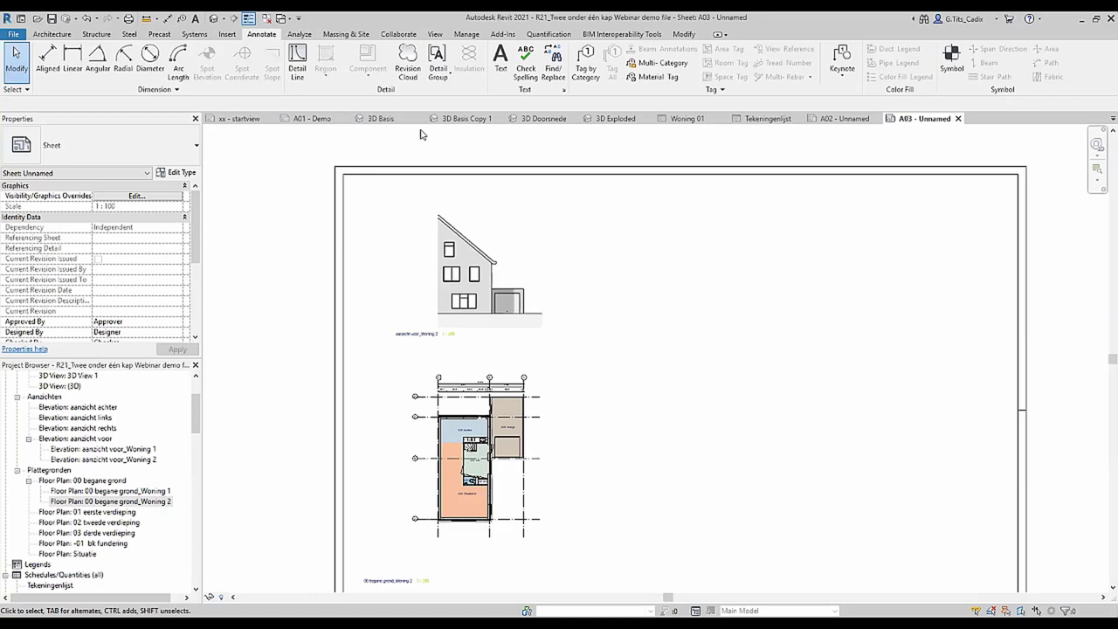
click(435, 35)
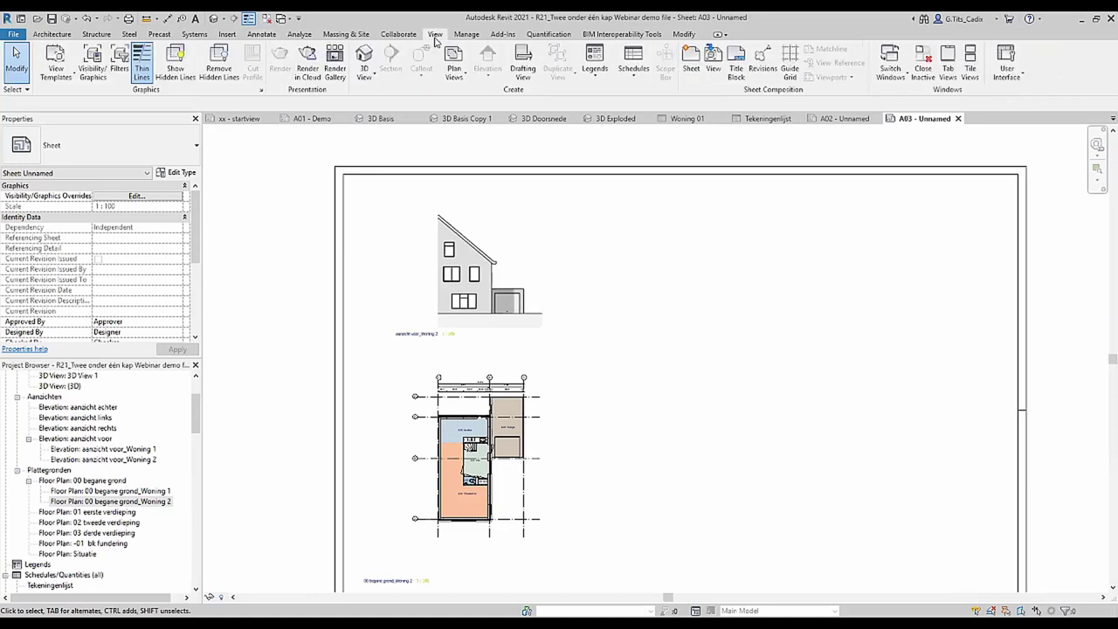
Create a new guide grid named '50mm' on sheet A03.
click(795, 70)
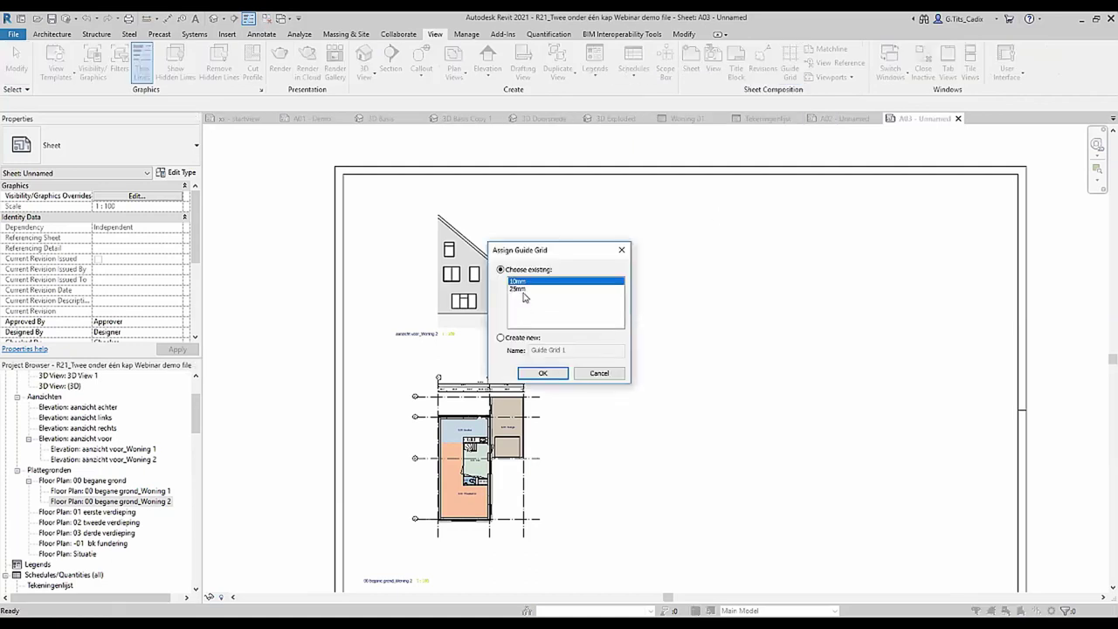
click(511, 340)
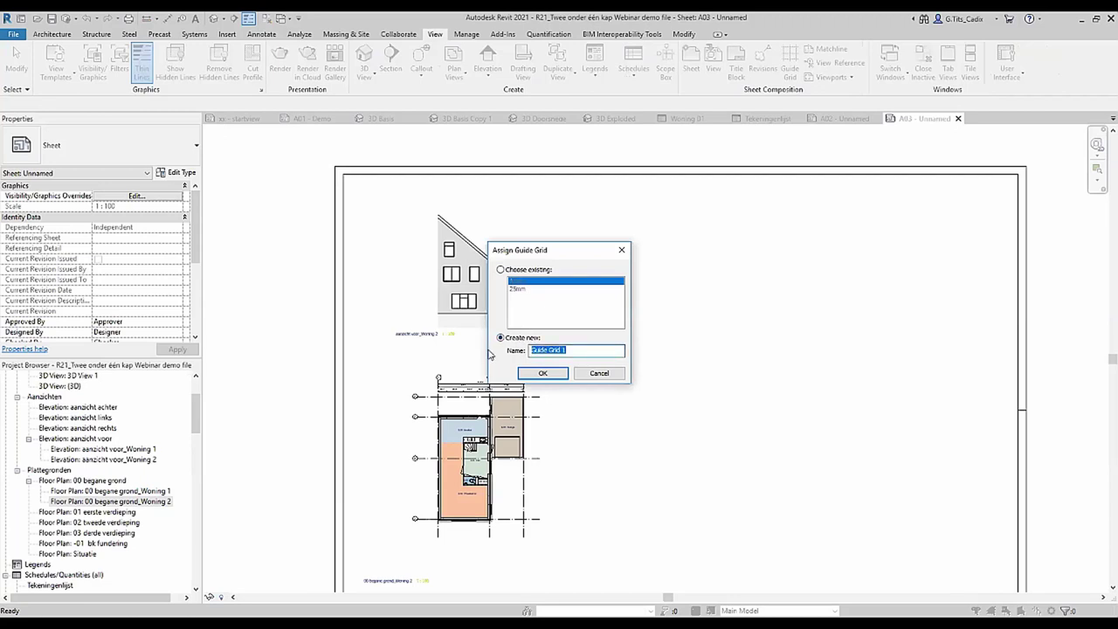
text(50mm)
click(543, 373)
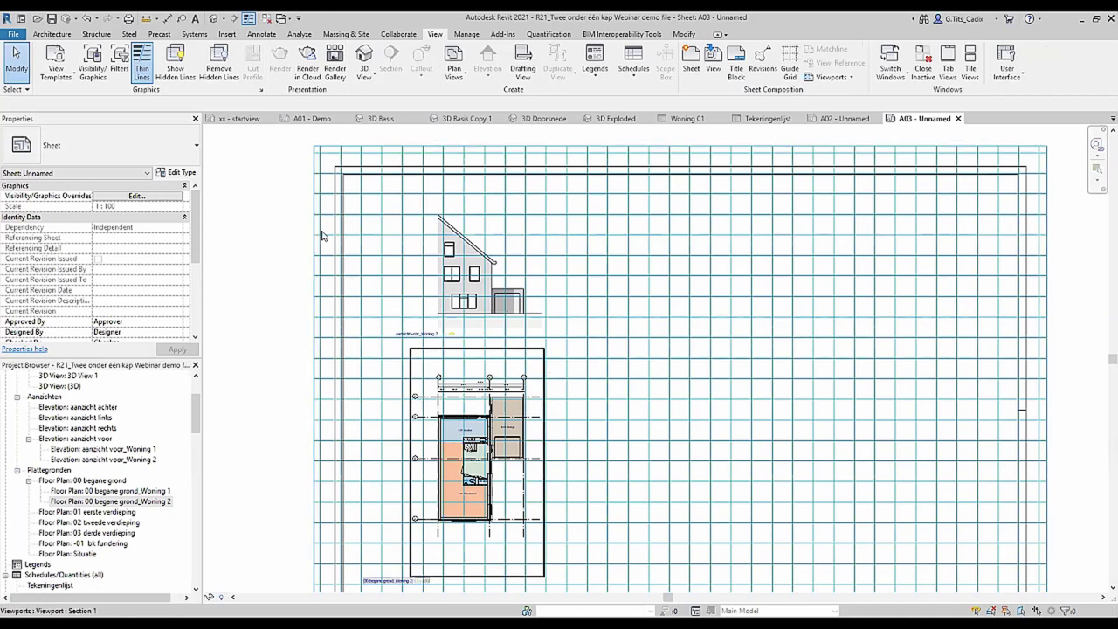
Set the guide spacing to 50 mm and move the grid onto the sheet corner.
click(317, 155)
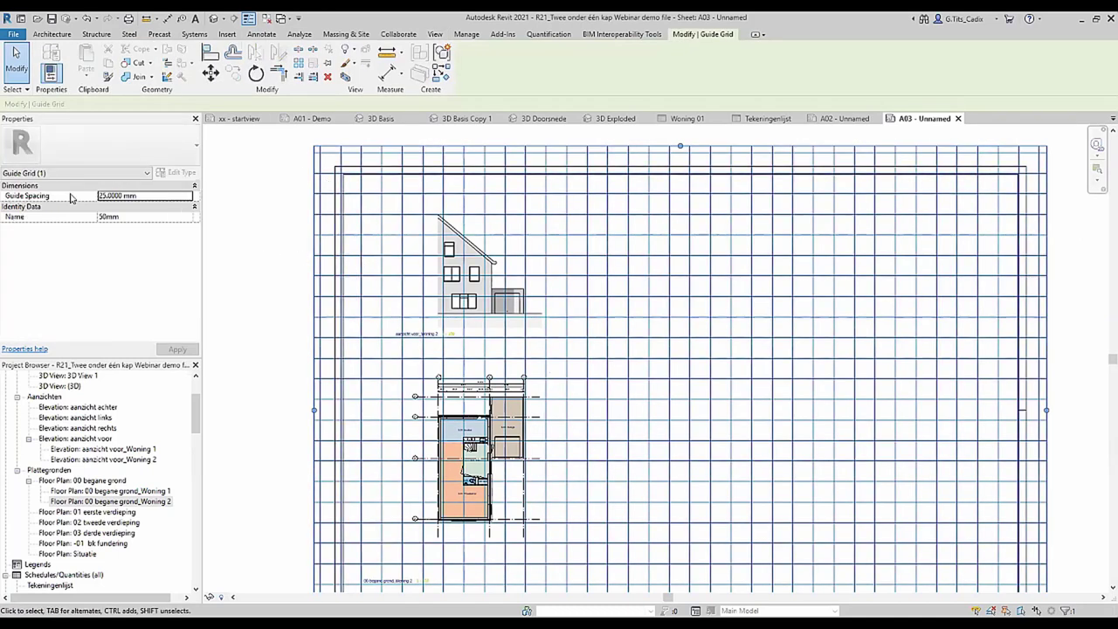
text(50)
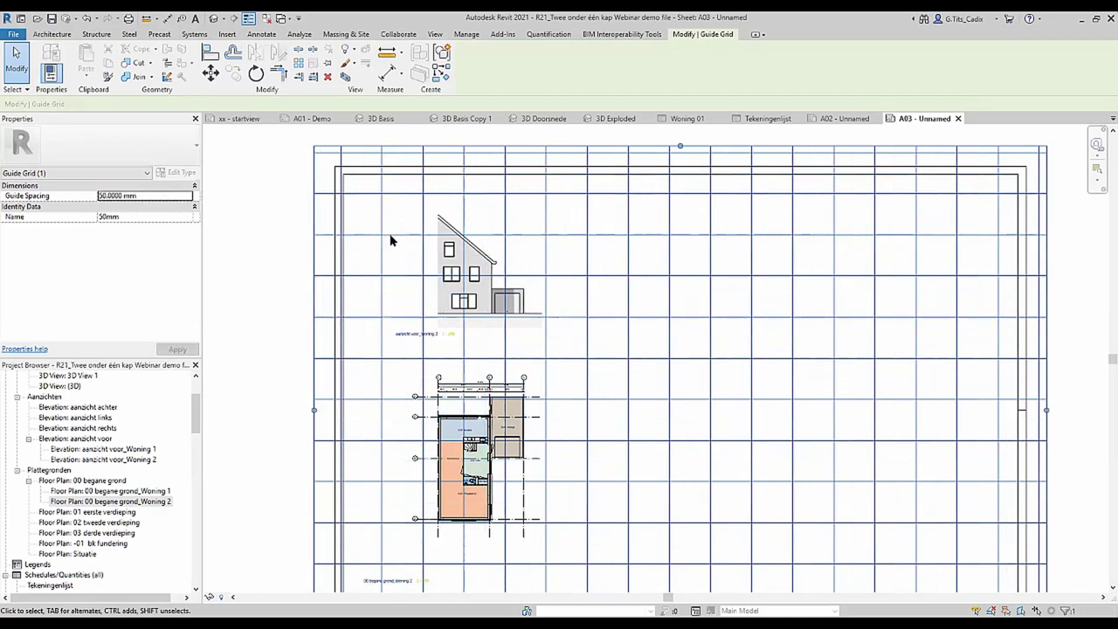
text(mv)
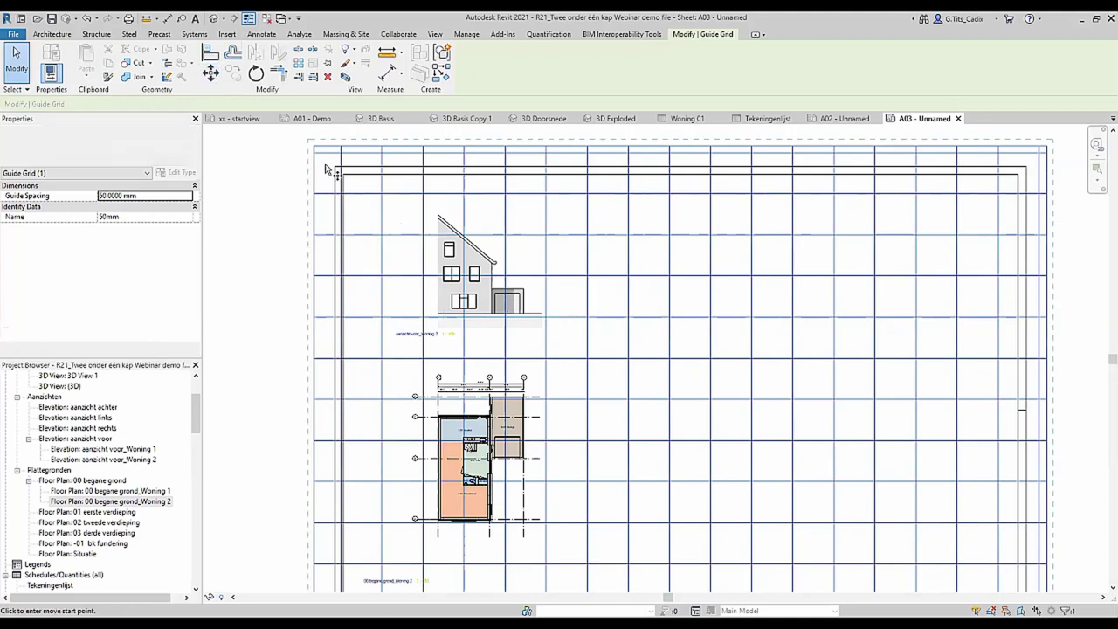
scroll(376, 249, up, 5)
click(372, 264)
click(382, 176)
scroll(463, 377, down, 2)
scroll(462, 375, down, 2)
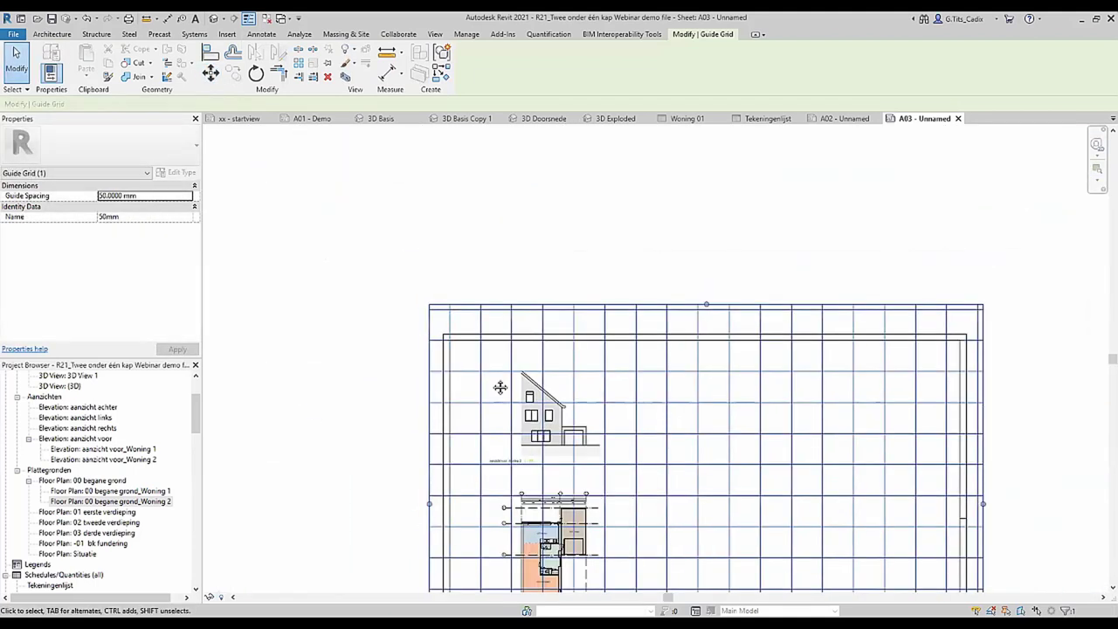
scroll(499, 387, down, 1)
key(Escape)
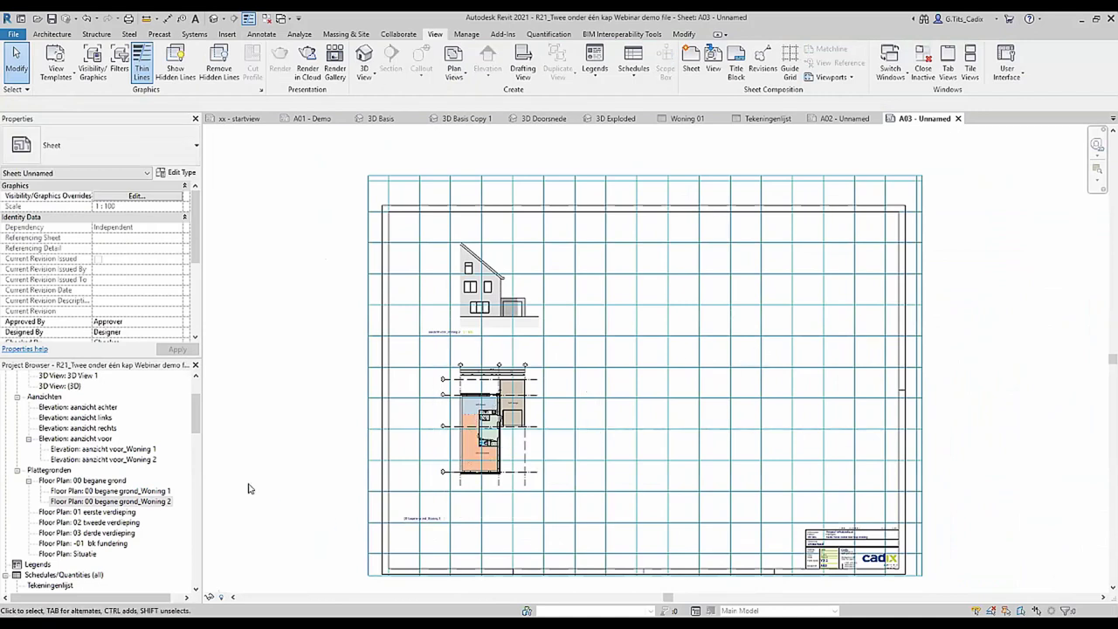
mouse_move(840, 118)
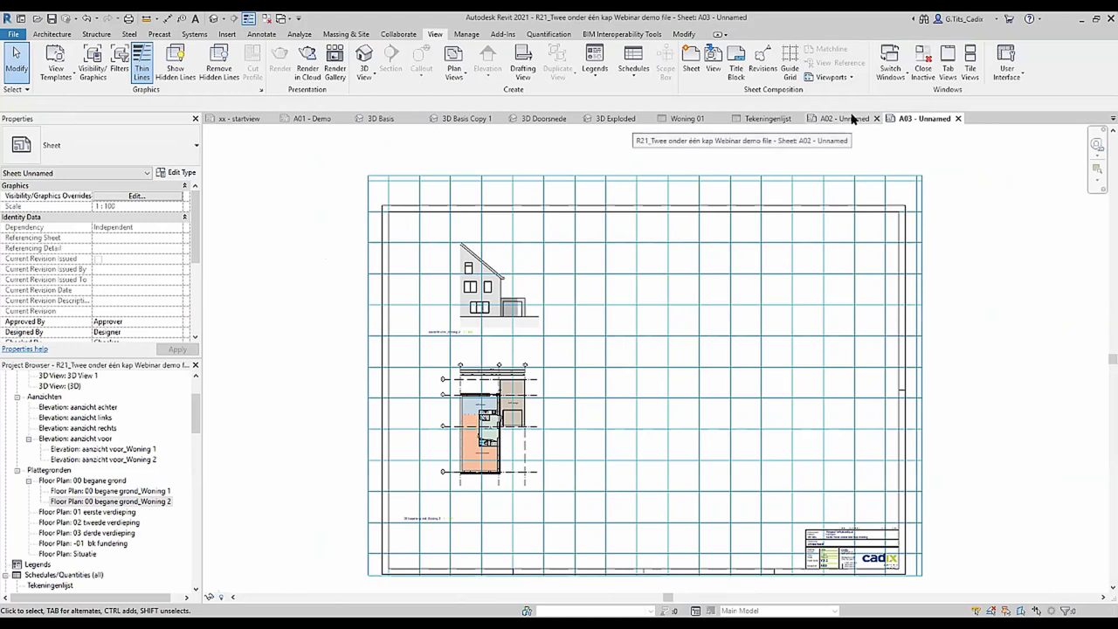
click(854, 118)
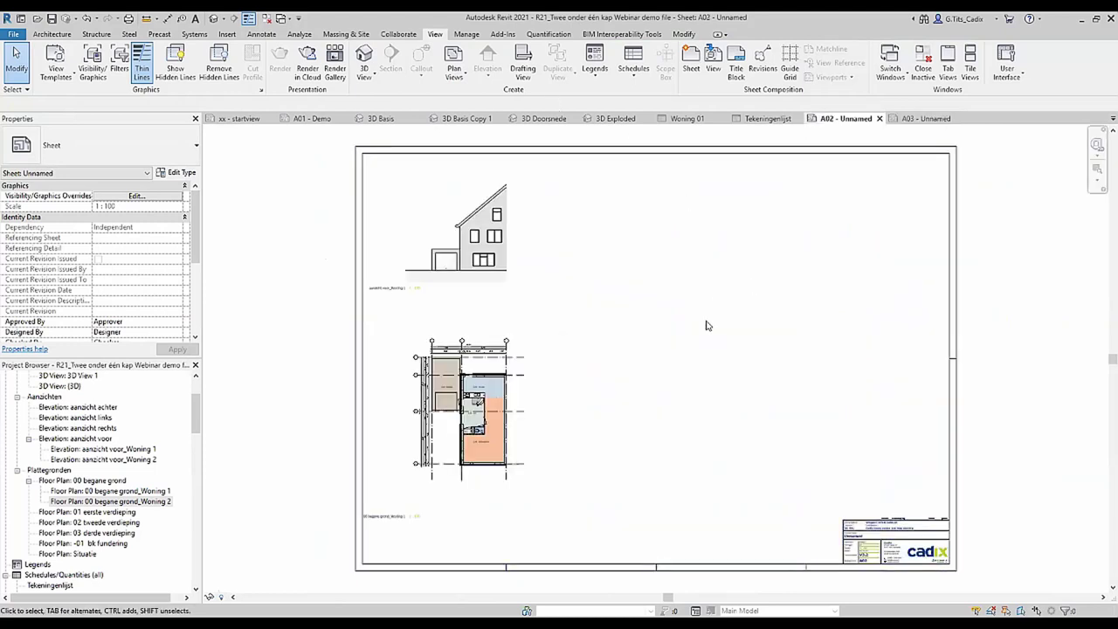
Assign the 50mm guide grid to sheet A02.
scroll(41, 247, down, 5)
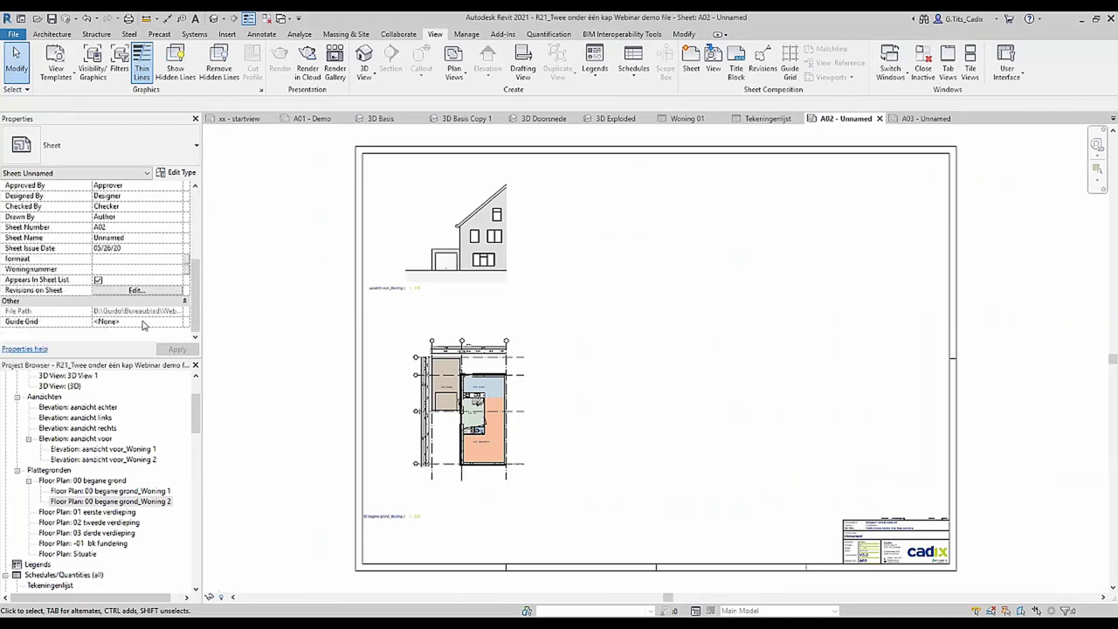
click(181, 324)
click(177, 323)
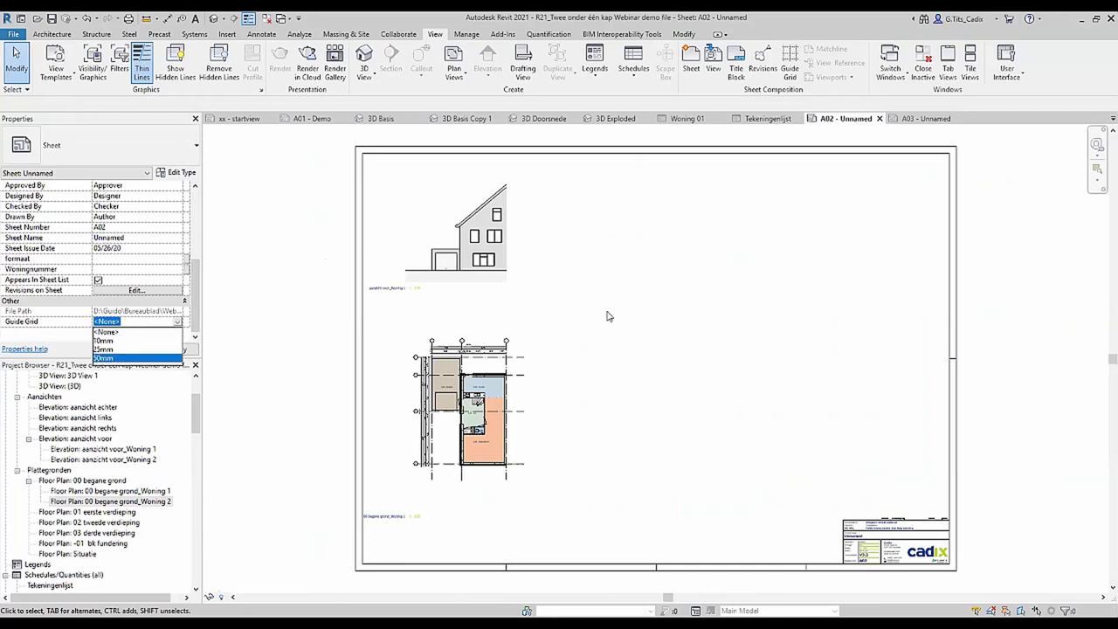
key(Return)
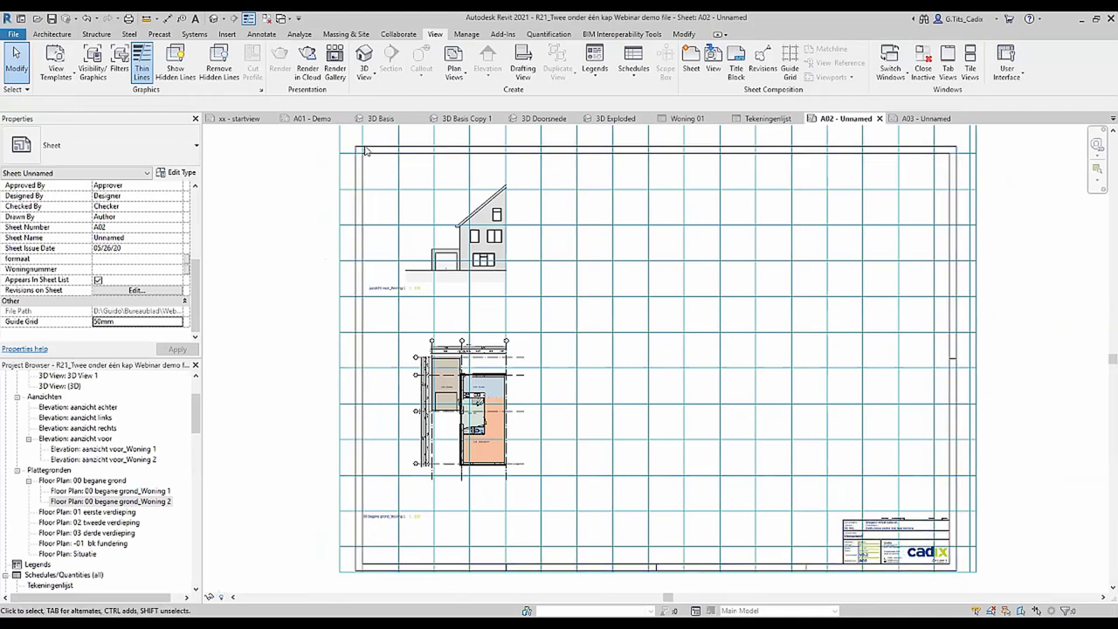
Drag the guide grid's right and bottom edges inward to cover the sheet's left part.
click(924, 118)
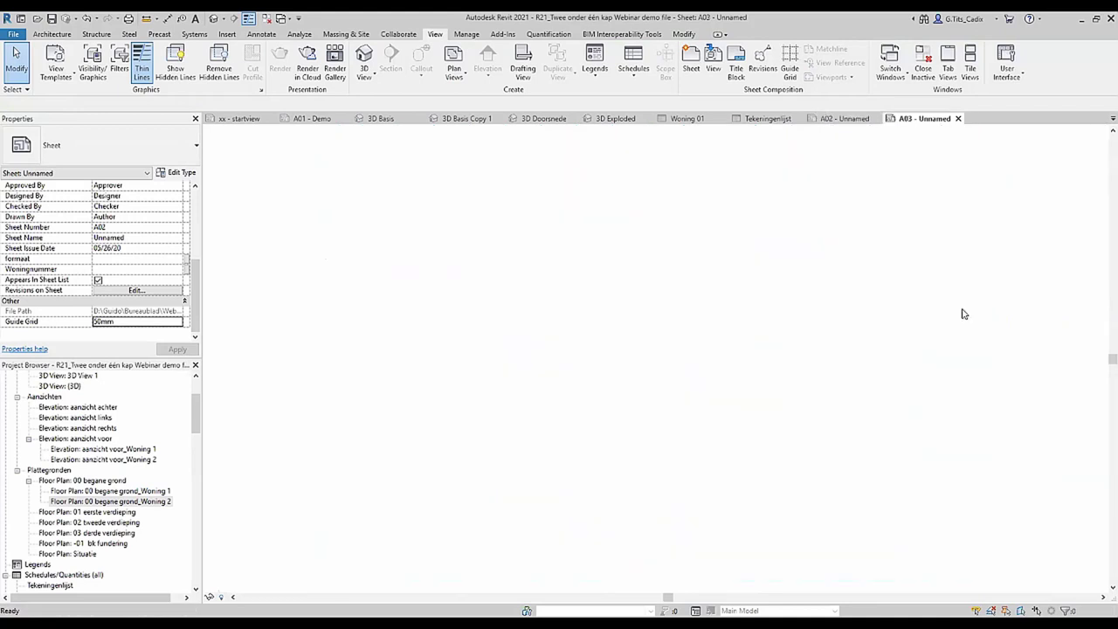
click(922, 338)
drag(922, 376, 482, 375)
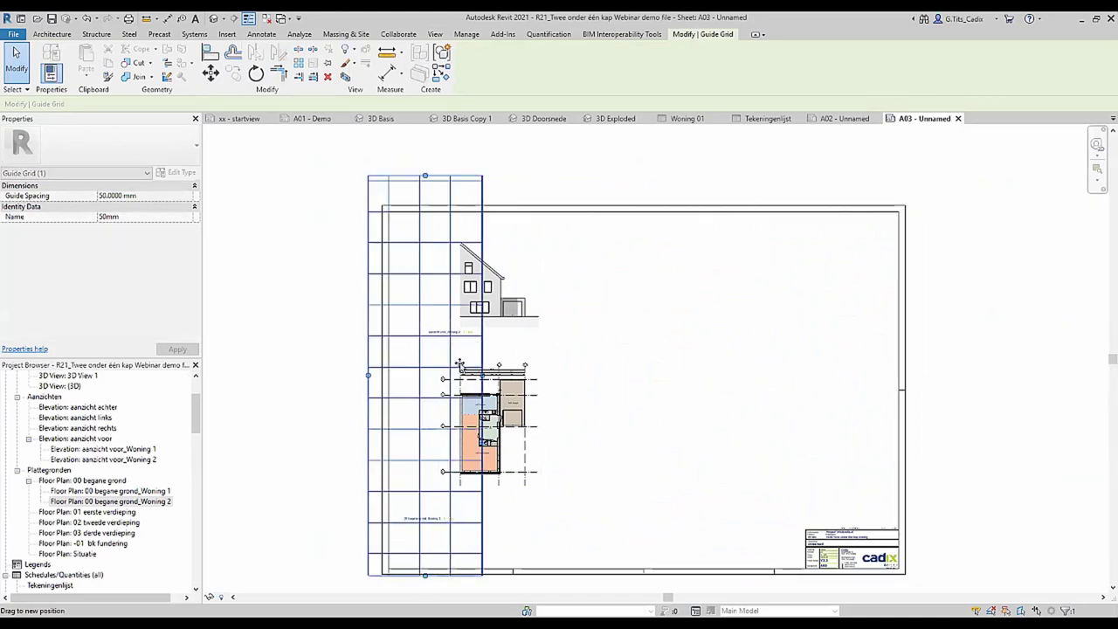
drag(424, 574, 424, 364)
click(731, 281)
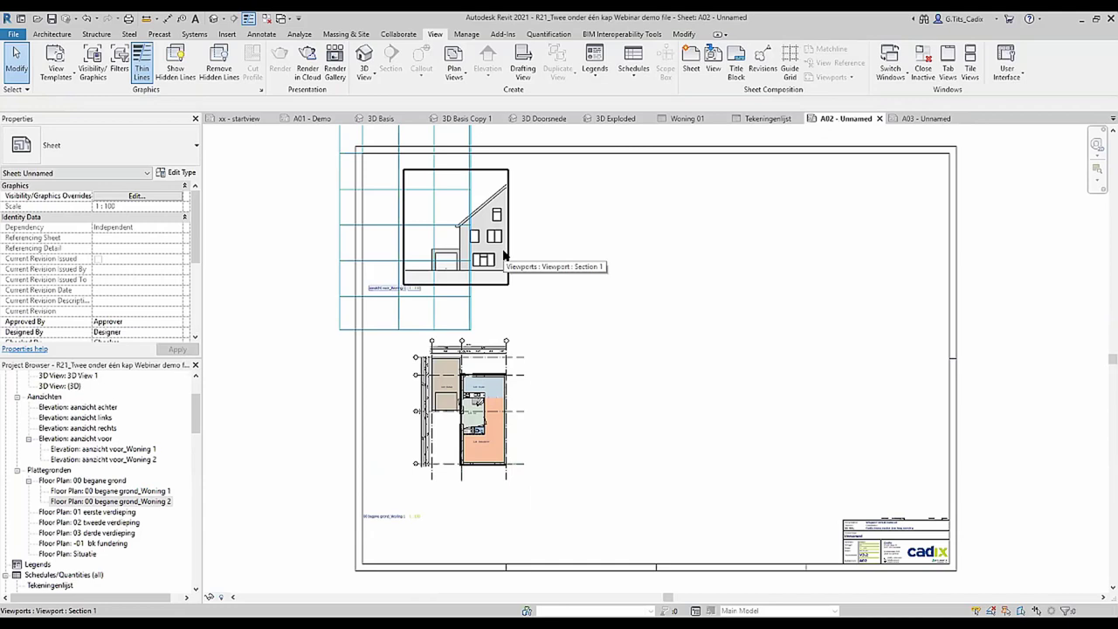
Inspect the floor plan viewport's grid bubbles against the guide grid.
click(401, 335)
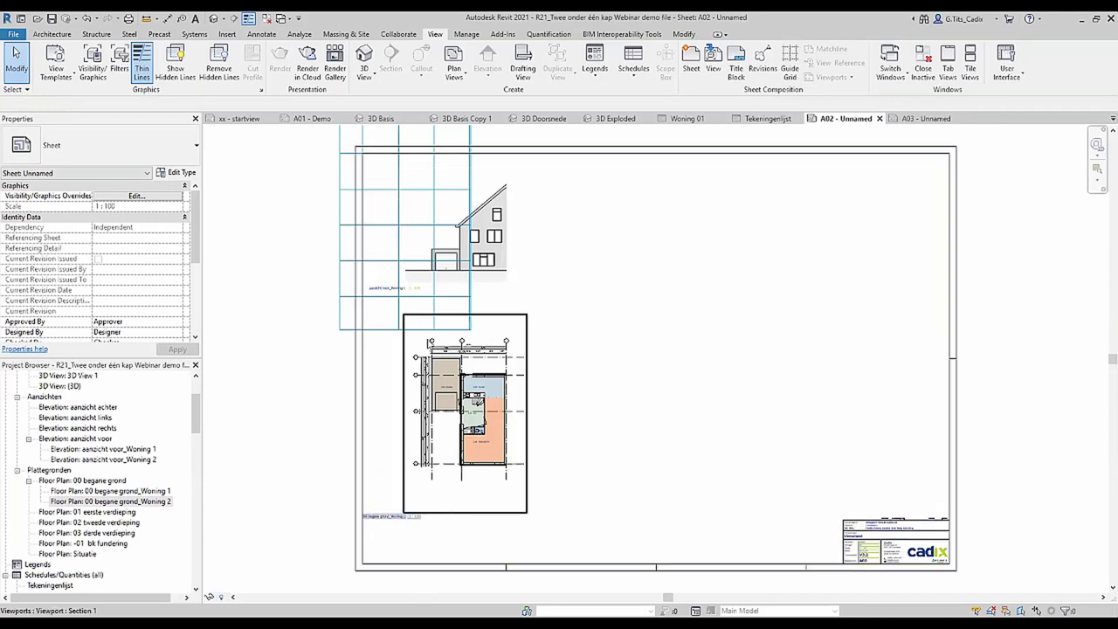
scroll(432, 346, up, 3)
scroll(433, 345, up, 2)
middle_drag(407, 257, 407, 382)
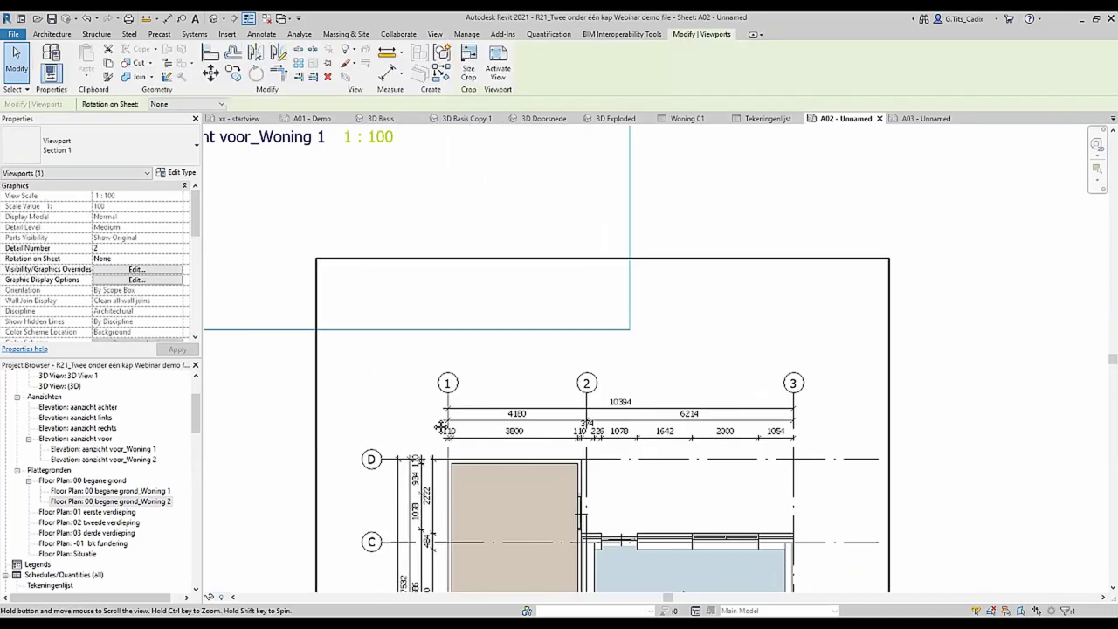
scroll(729, 375, up, 2)
click(728, 375)
click(703, 301)
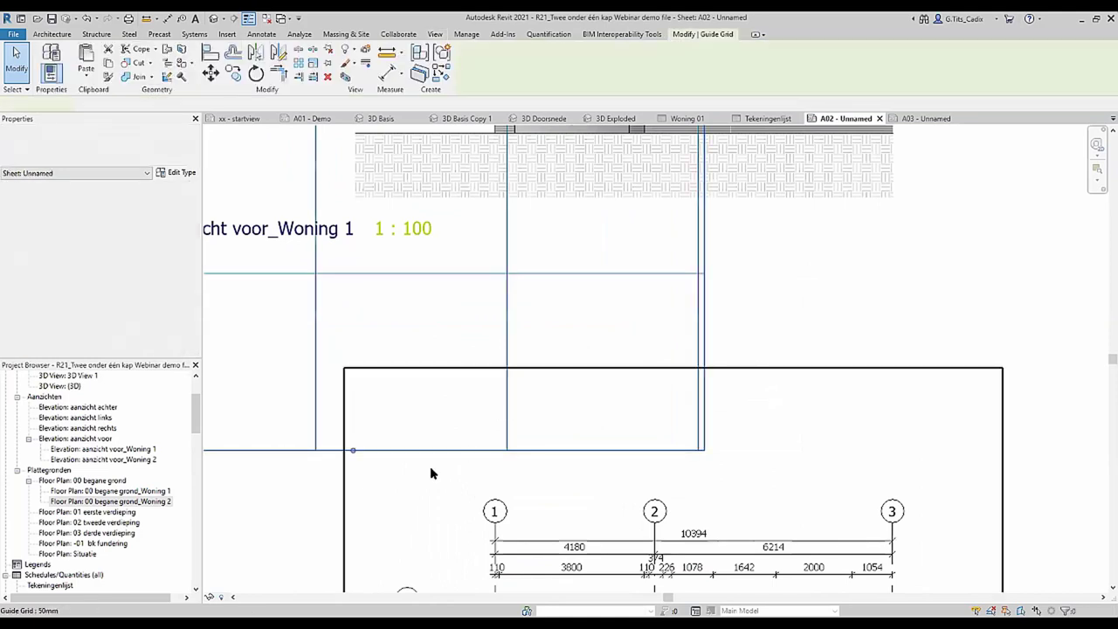
scroll(373, 461, down, 2)
click(437, 476)
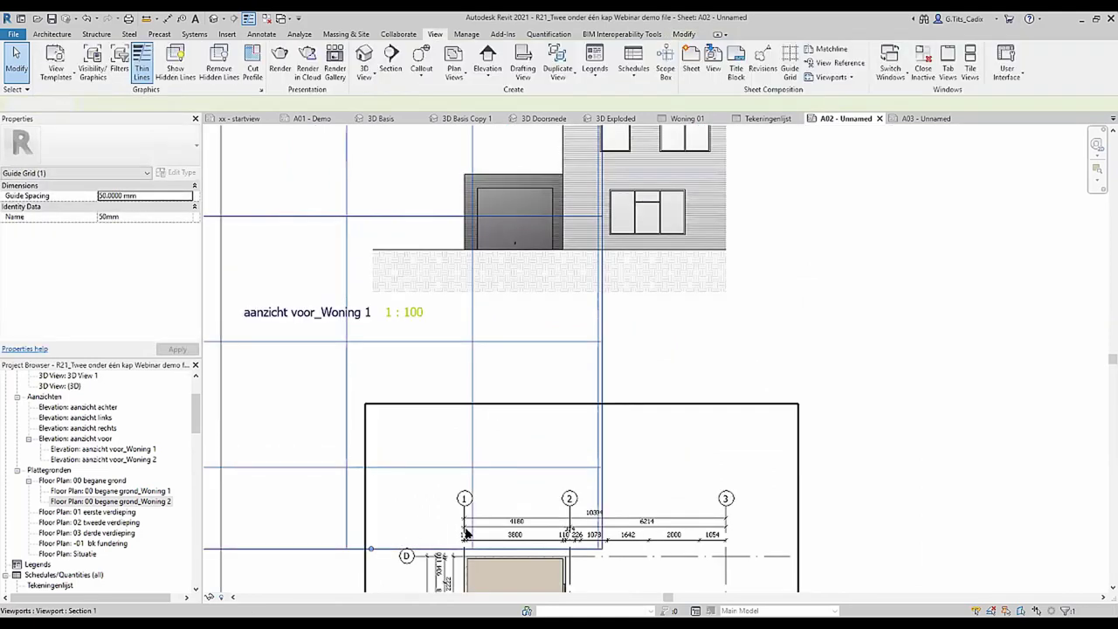
scroll(467, 507, up, 3)
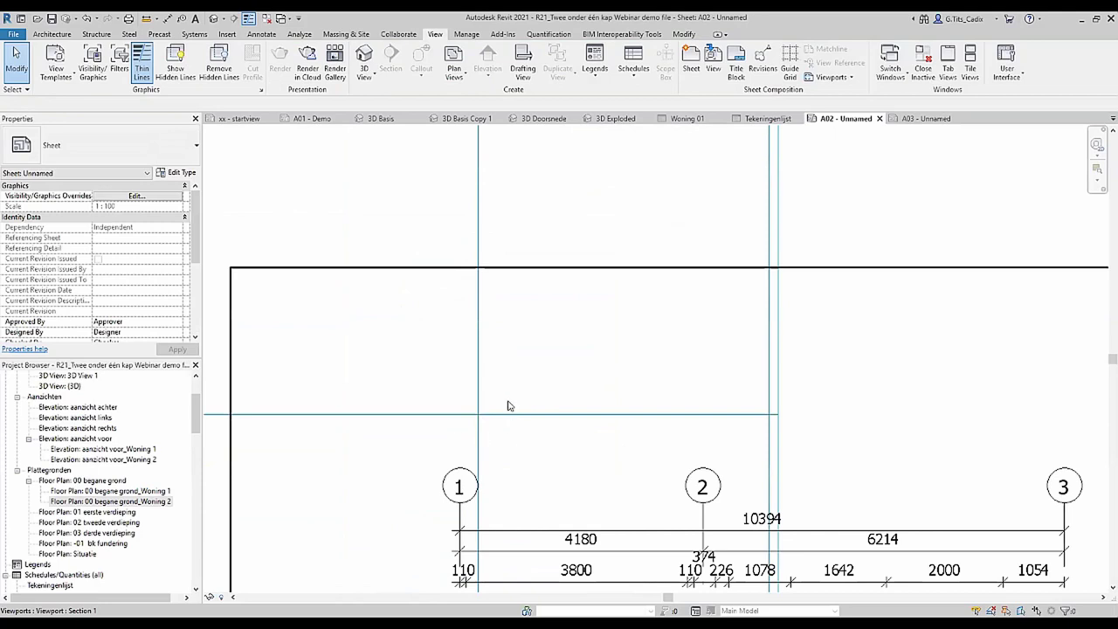
scroll(451, 398, down, 3)
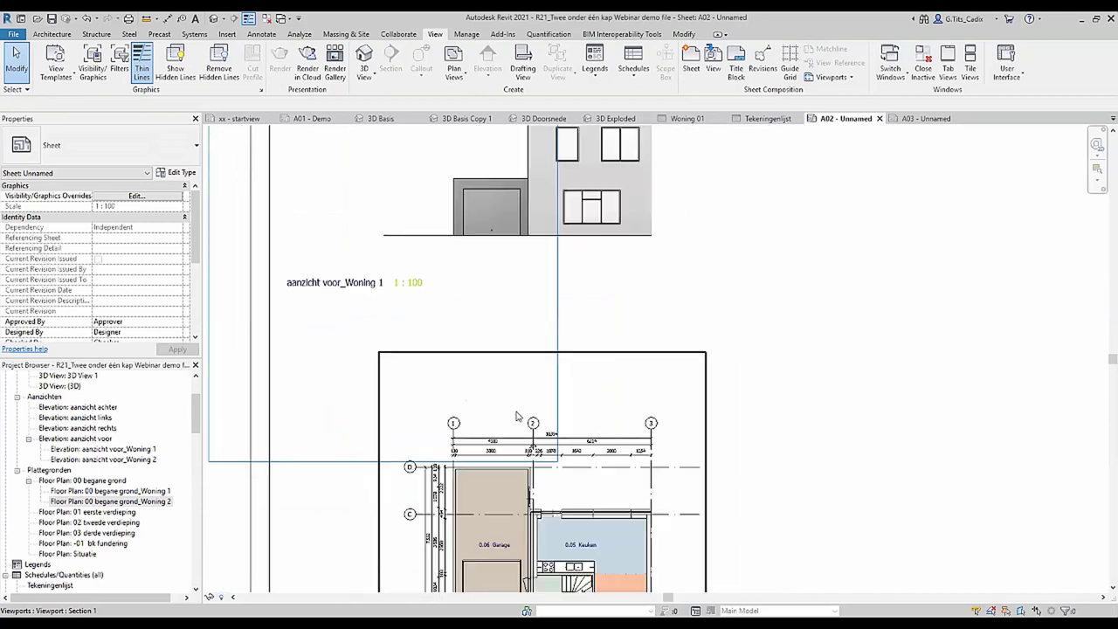
Move the Woning 1 viewports with MV so grid bubble 1 lands on a guide intersection.
click(579, 320)
key(m)
key(v)
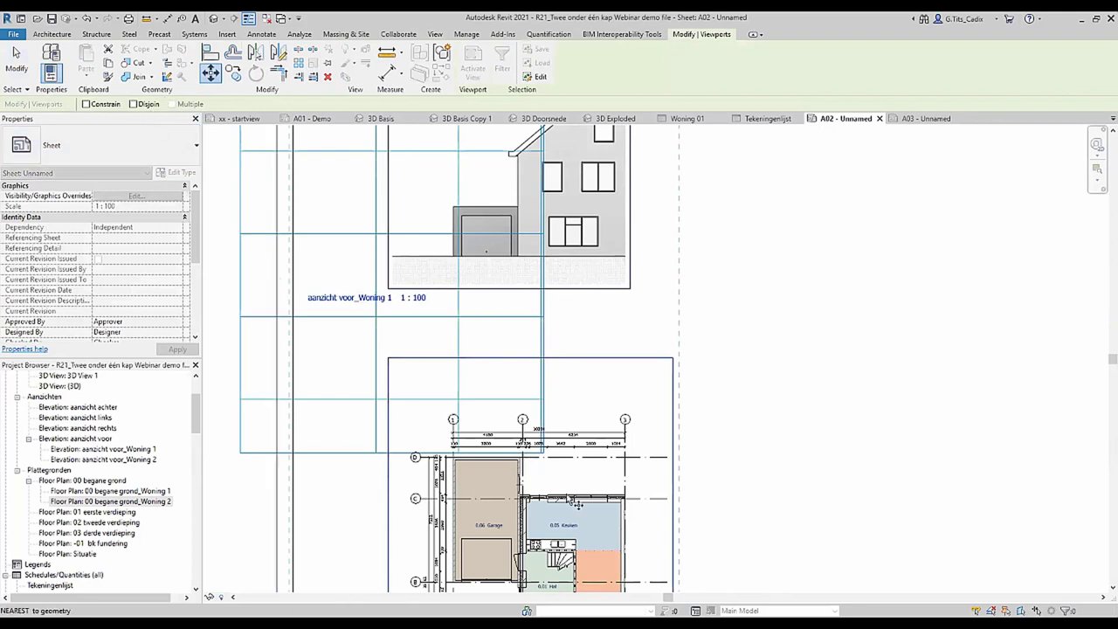
scroll(448, 445, up, 5)
click(472, 398)
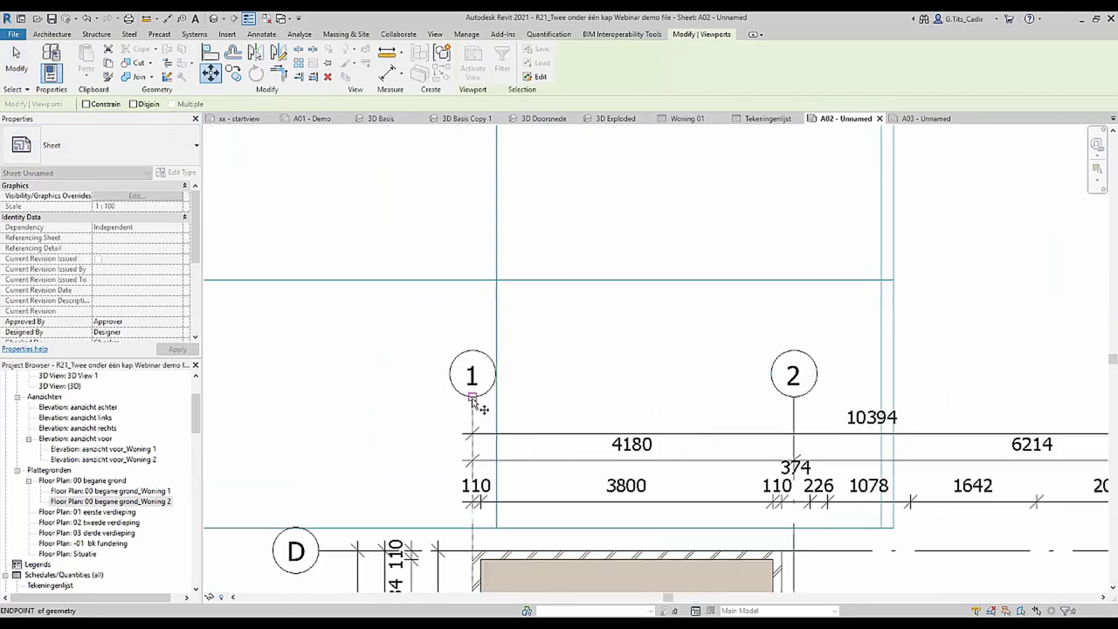
click(493, 324)
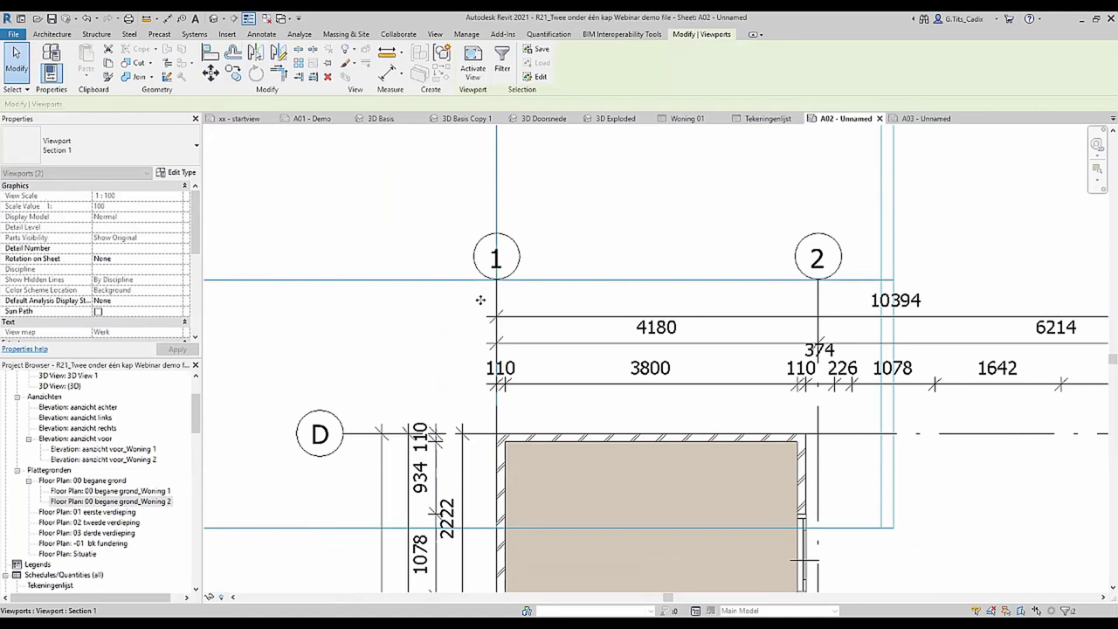
scroll(491, 281, down, 2)
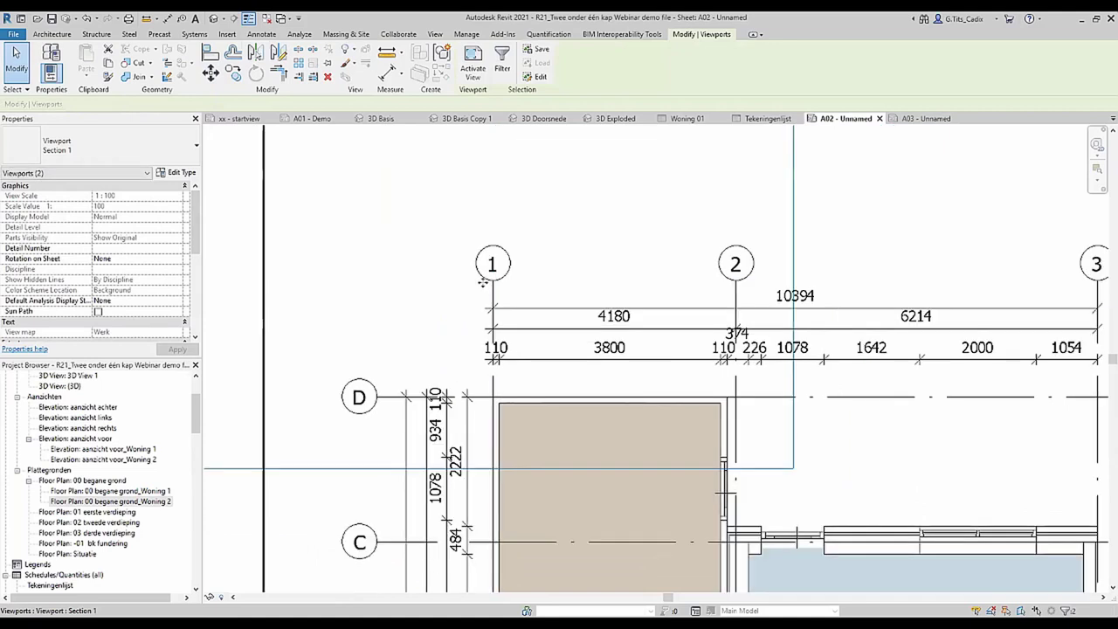
scroll(490, 274, down, 3)
scroll(480, 353, down, 1)
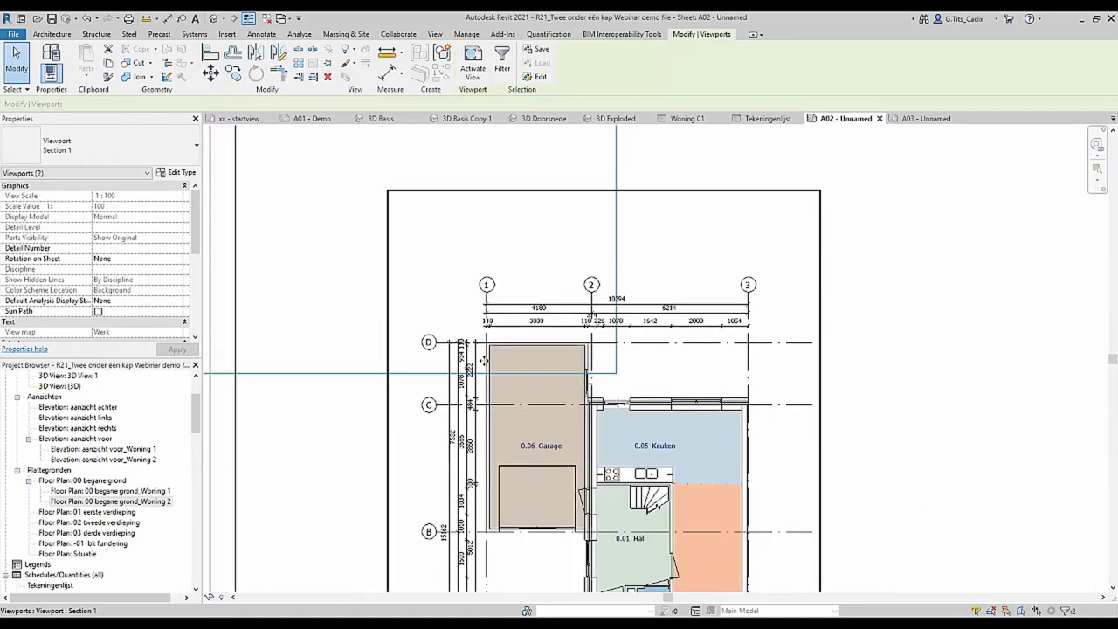
scroll(478, 356, down, 1)
Select both Woning 2 viewports on sheet A03 and make a first MV move.
click(926, 118)
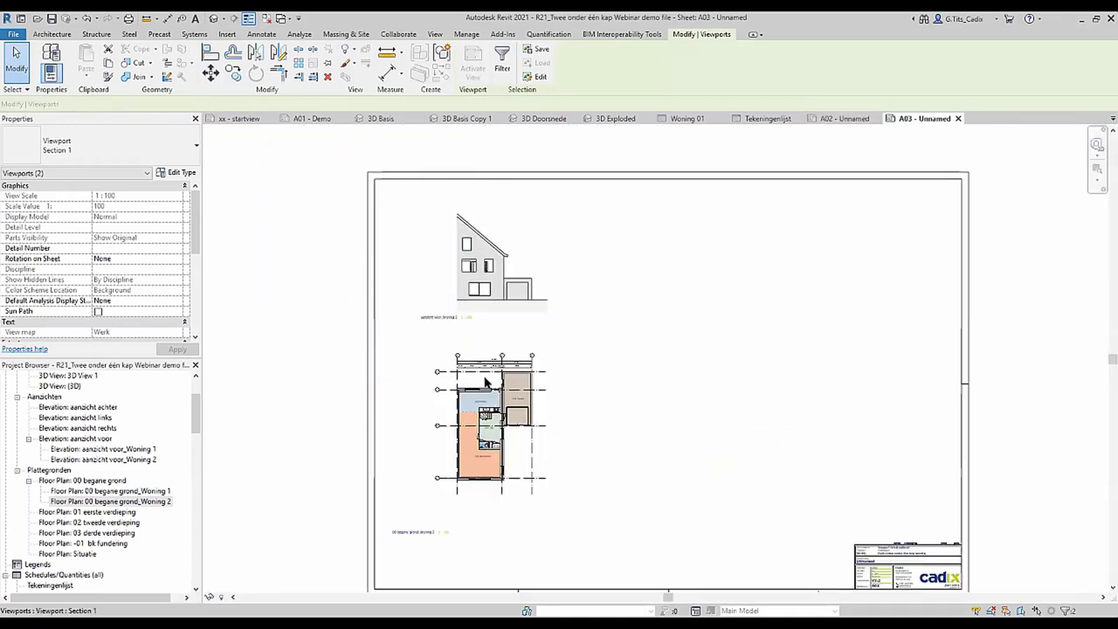
scroll(524, 338, up, 3)
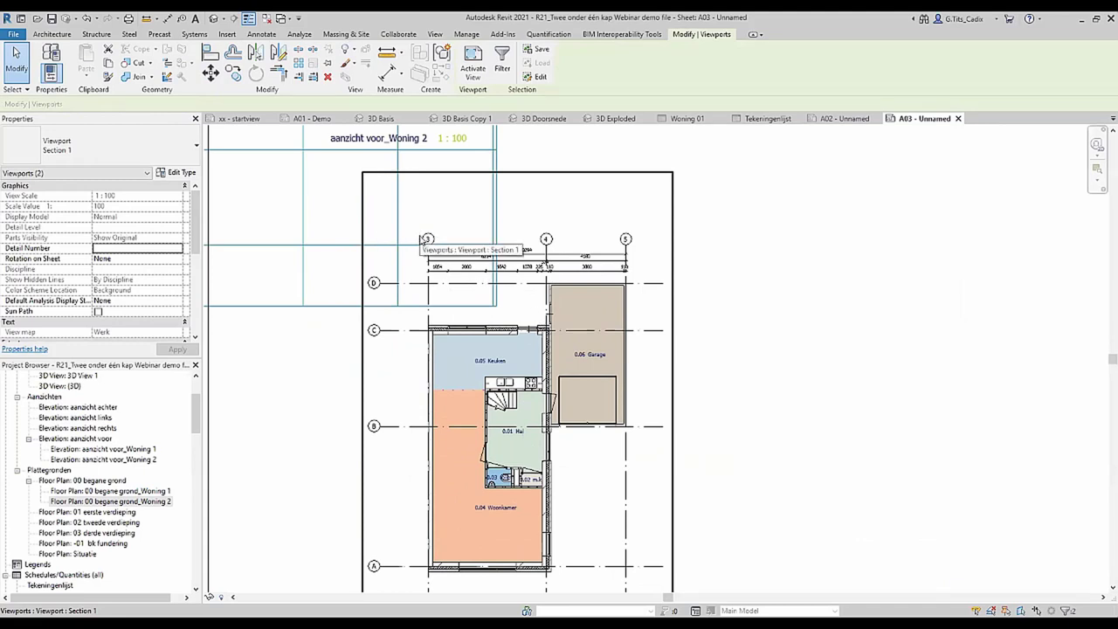
click(635, 284)
scroll(686, 412, down, 2)
scroll(686, 412, up, 1)
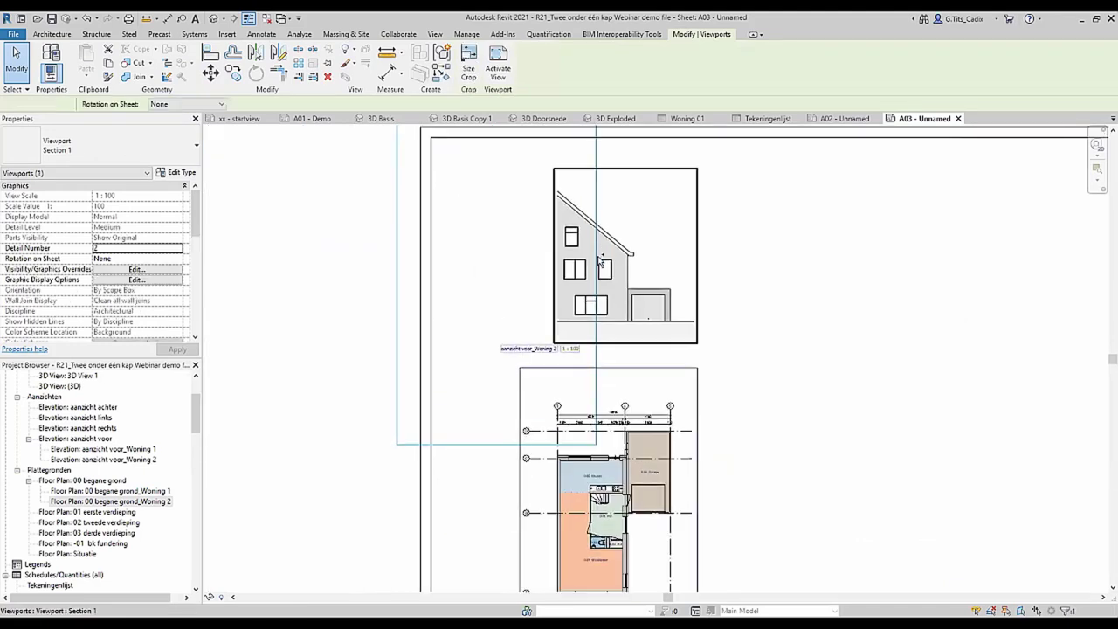
ctrl+click(602, 260)
scroll(573, 430, up, 2)
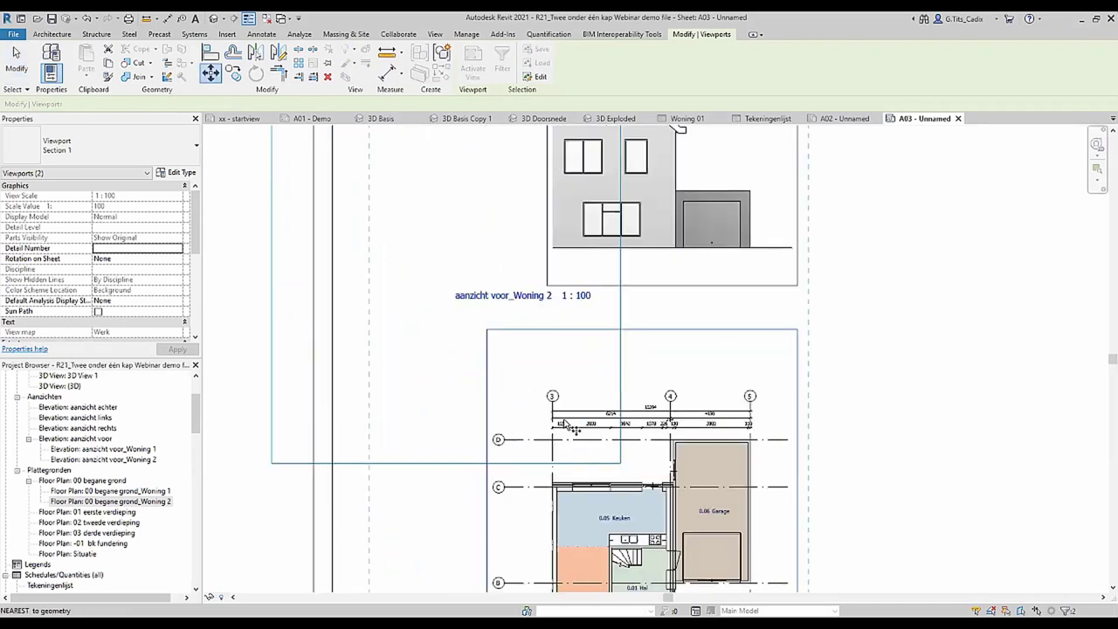
scroll(574, 431, up, 2)
scroll(542, 393, up, 1)
key(m)
key(v)
click(509, 367)
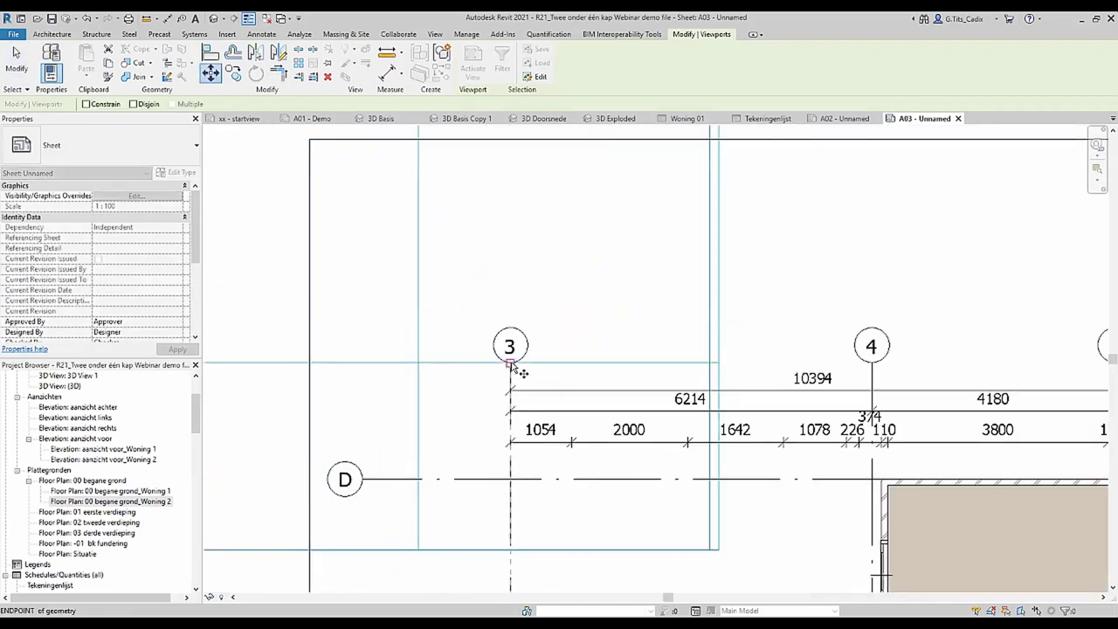
click(454, 422)
Move the viewports again so grid 3's head snaps to a guide grid intersection.
click(211, 73)
click(447, 427)
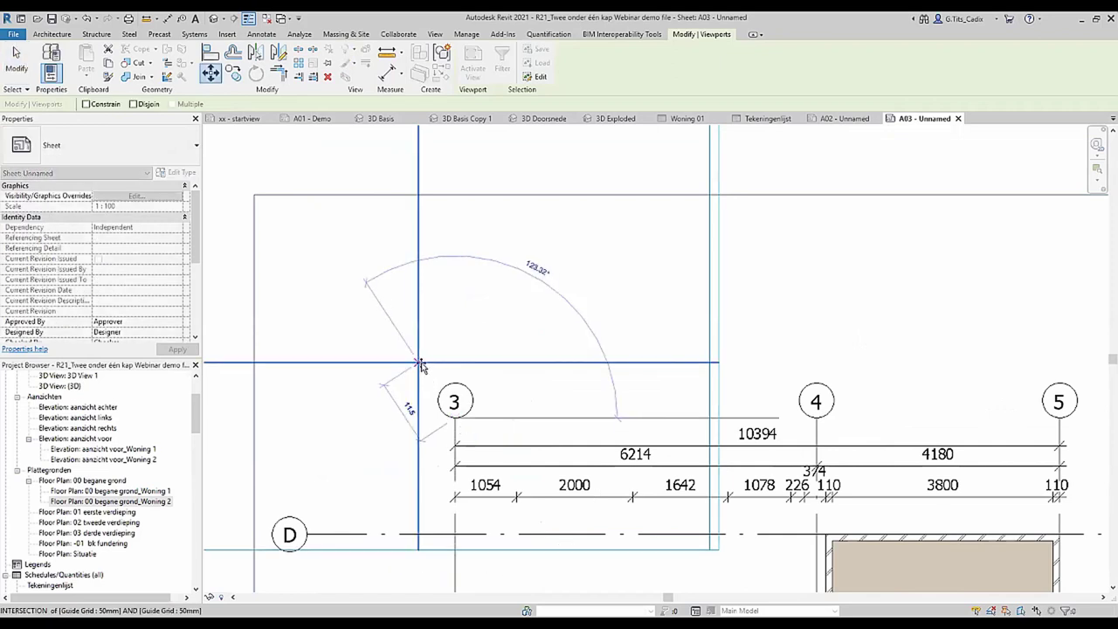
click(420, 363)
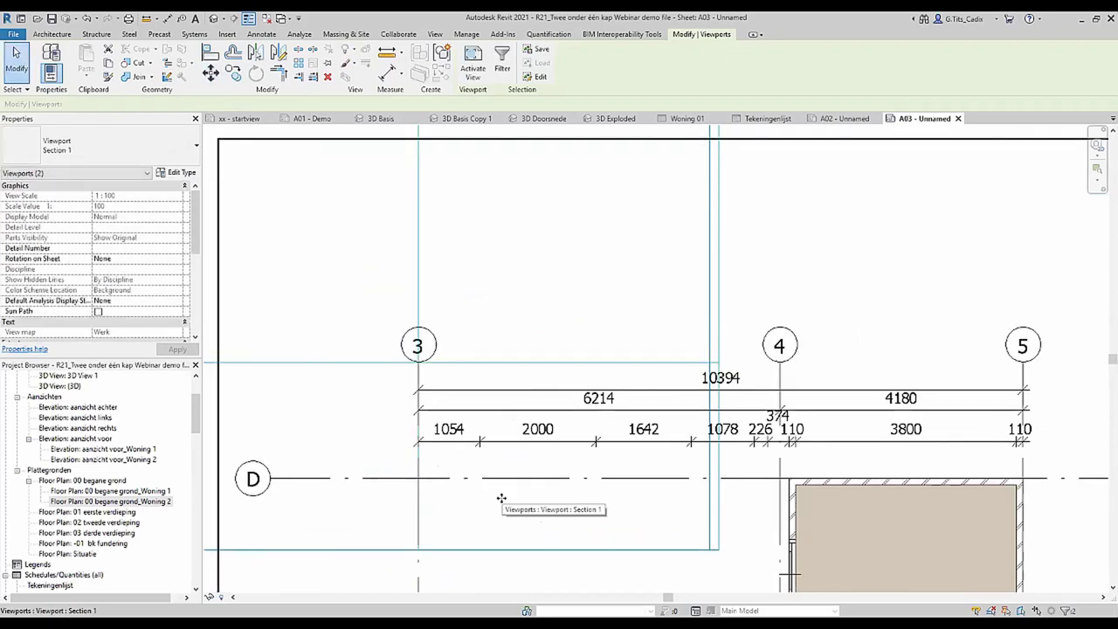
scroll(428, 346, down, 3)
scroll(465, 344, down, 2)
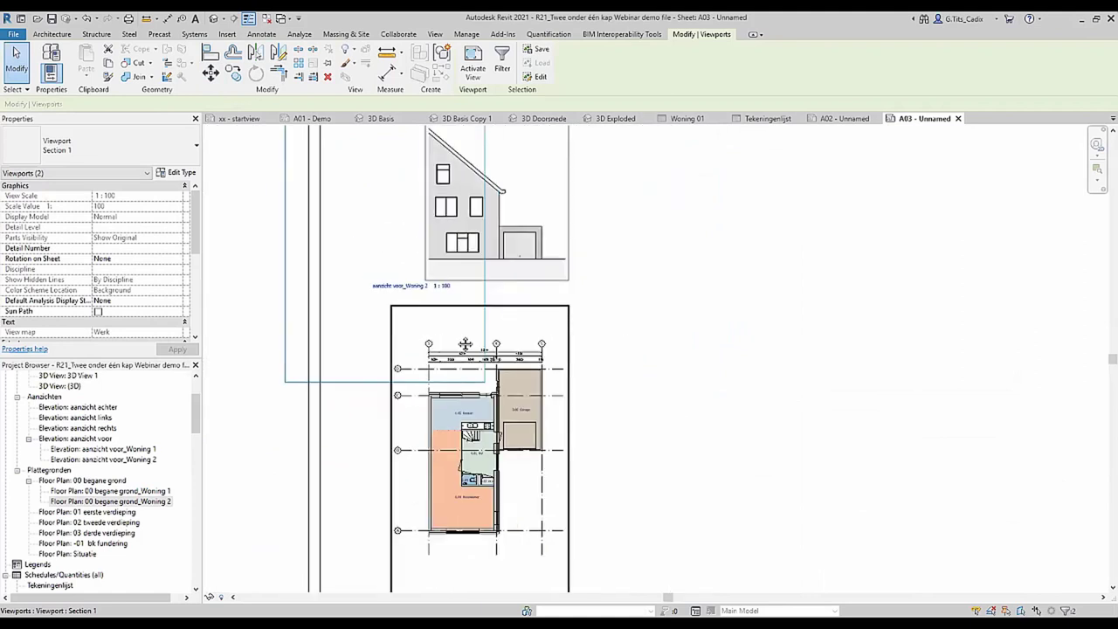
scroll(466, 344, down, 2)
key(Escape)
scroll(522, 336, up, 3)
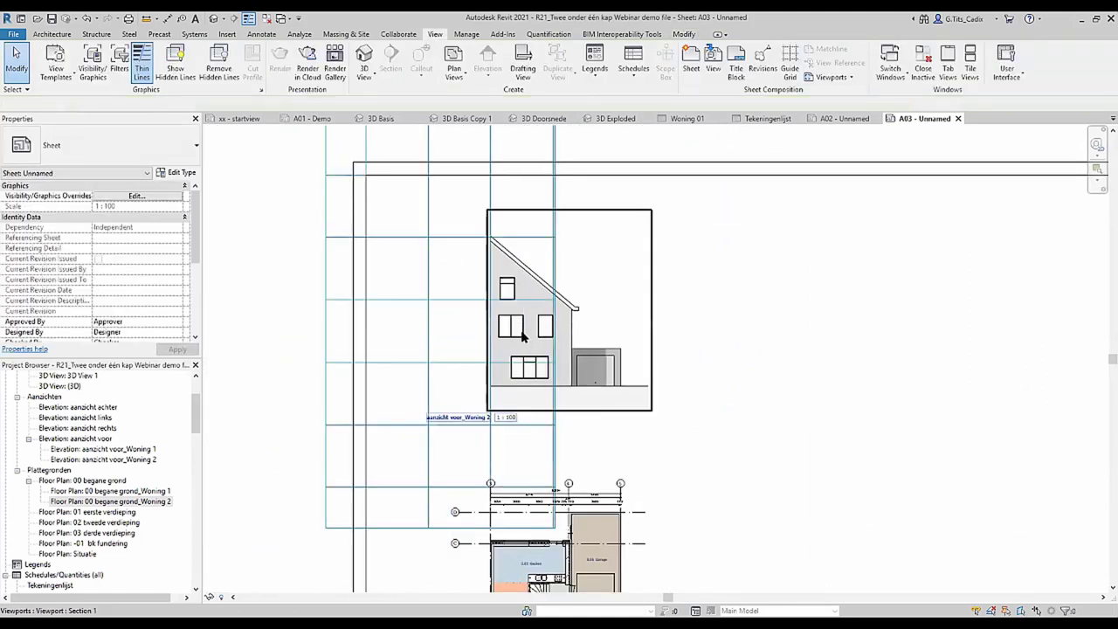
Activate the Woning 2 elevation viewport on sheet A03 to edit its view in place.
click(522, 336)
scroll(535, 314, up, 3)
scroll(541, 298, up, 2)
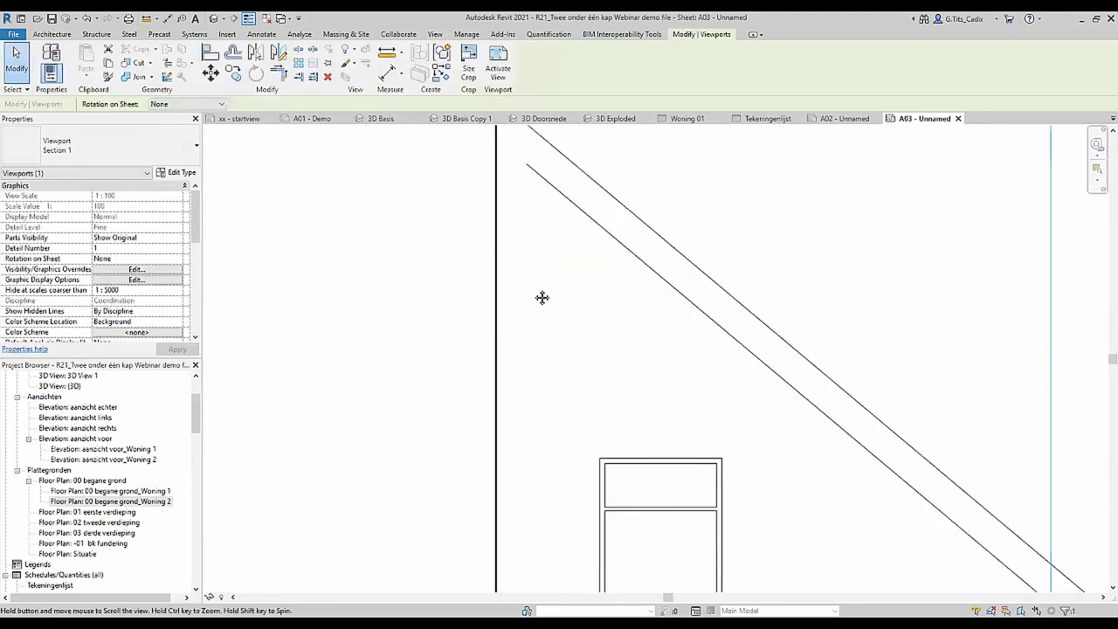
middle_drag(541, 297, 527, 376)
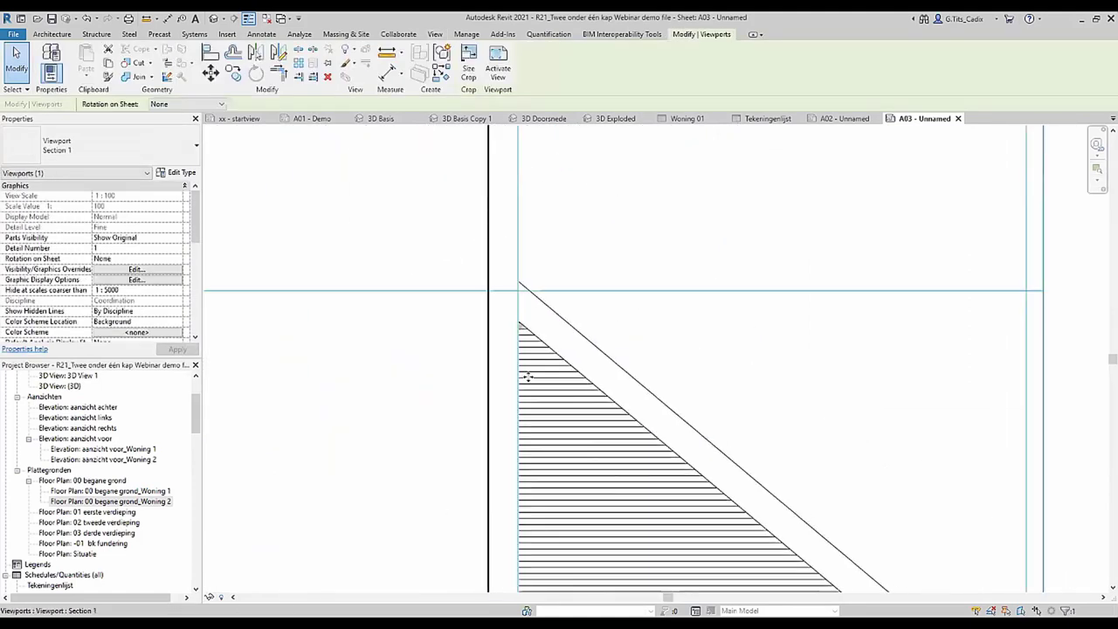
right_click(524, 294)
key(Escape)
key(Escape)
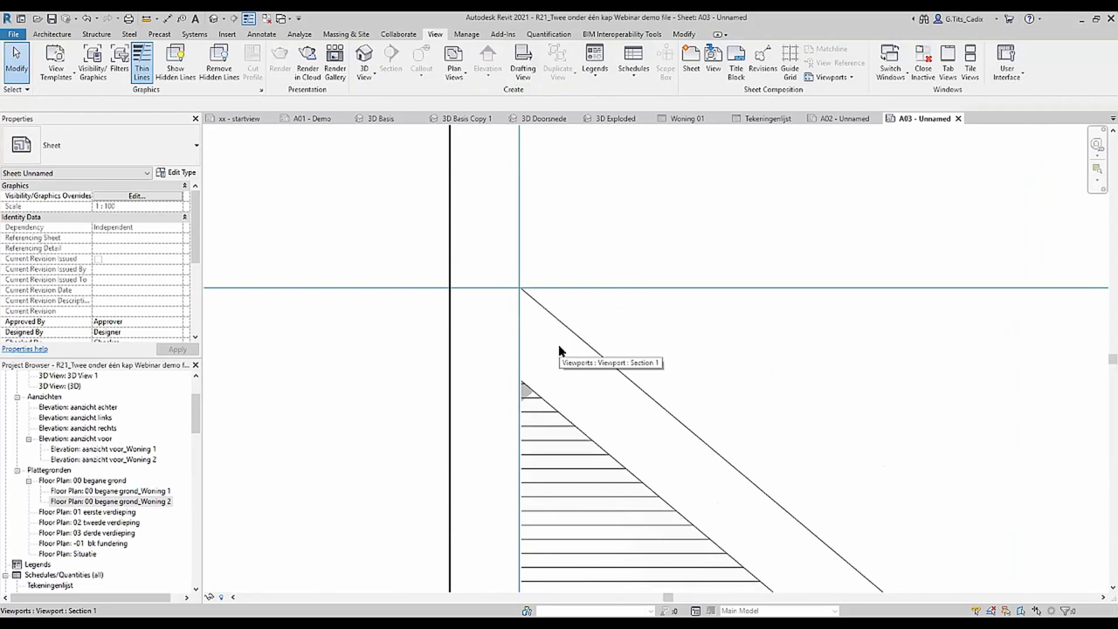
scroll(532, 303, up, 3)
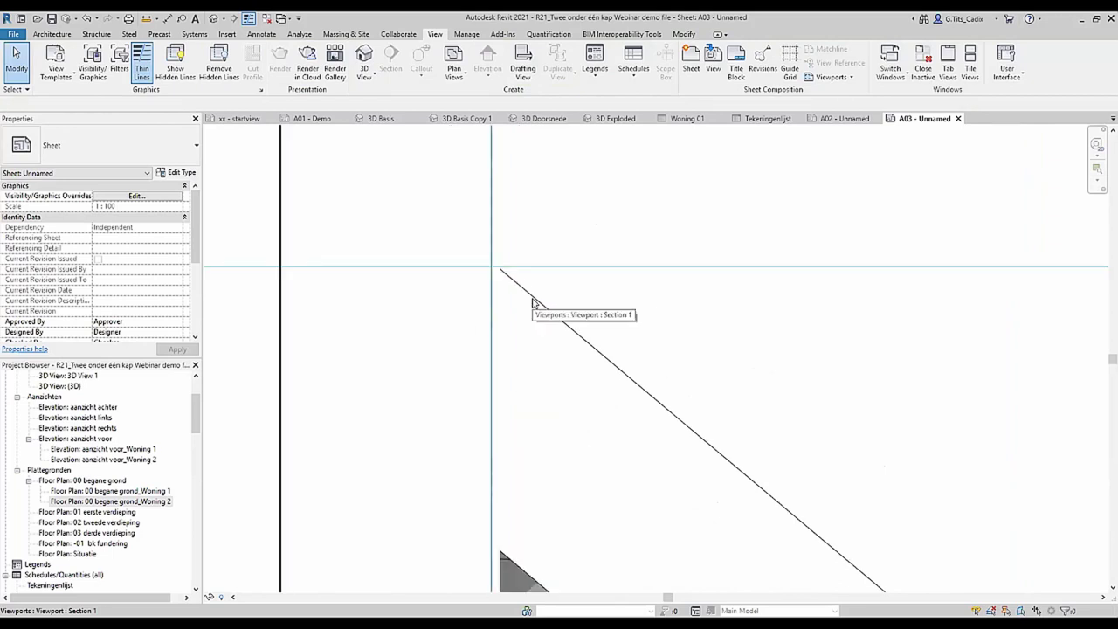
scroll(532, 302, down, 2)
scroll(532, 302, down, 2)
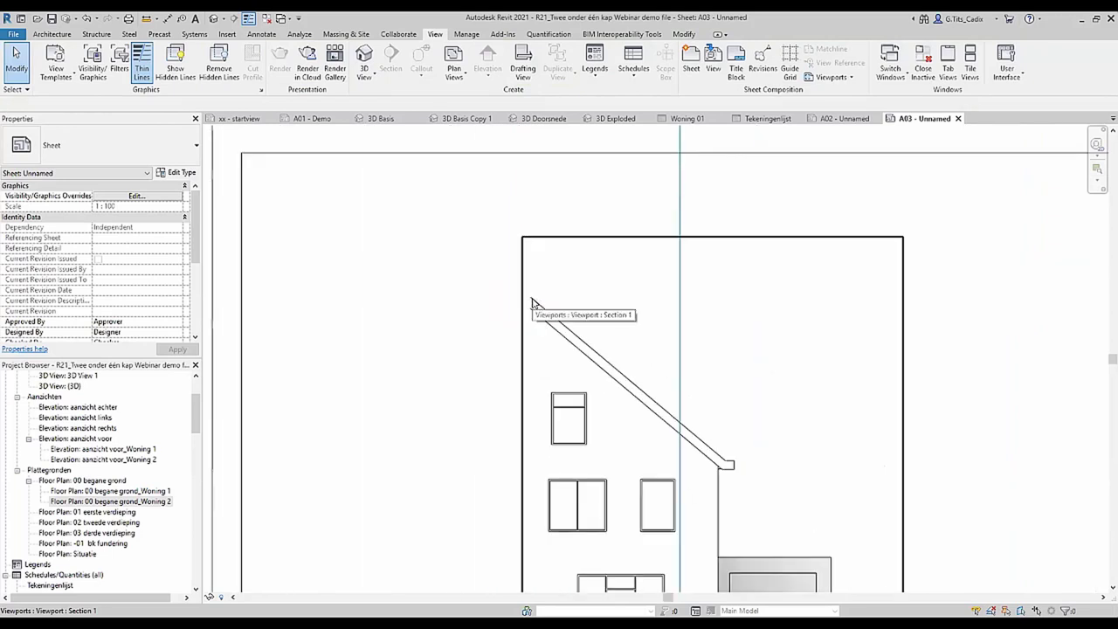
scroll(558, 349, down, 2)
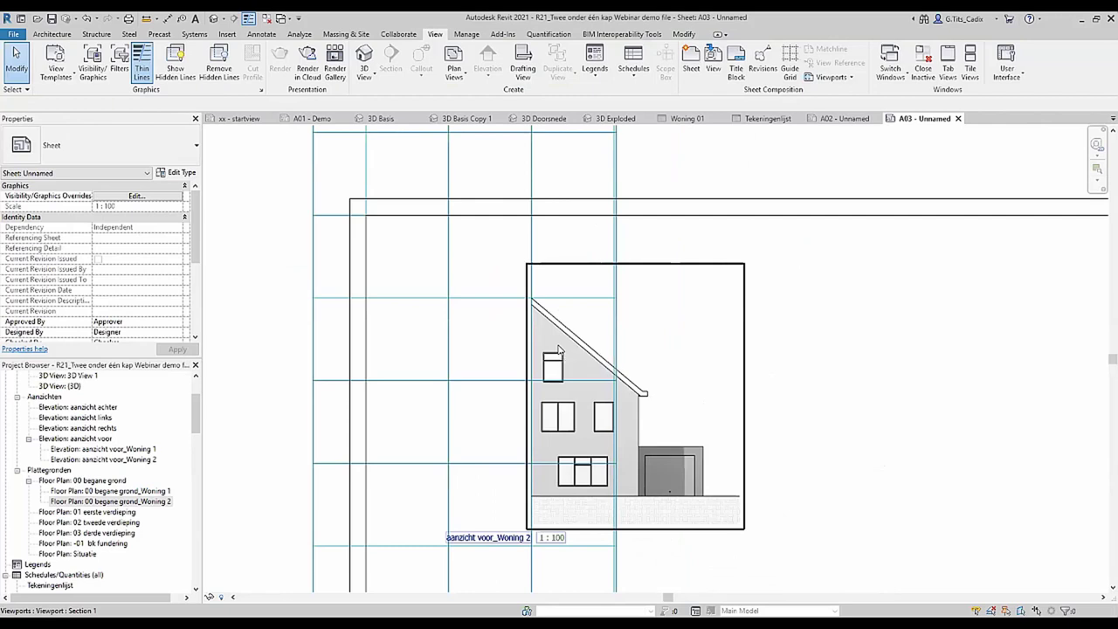
click(558, 350)
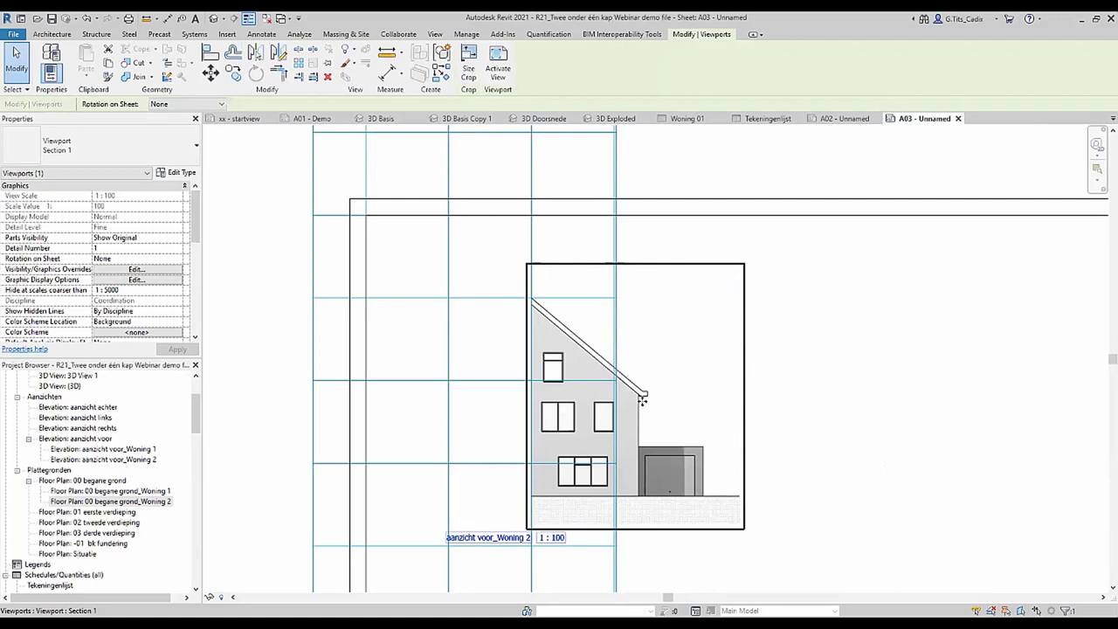
double_click(576, 393)
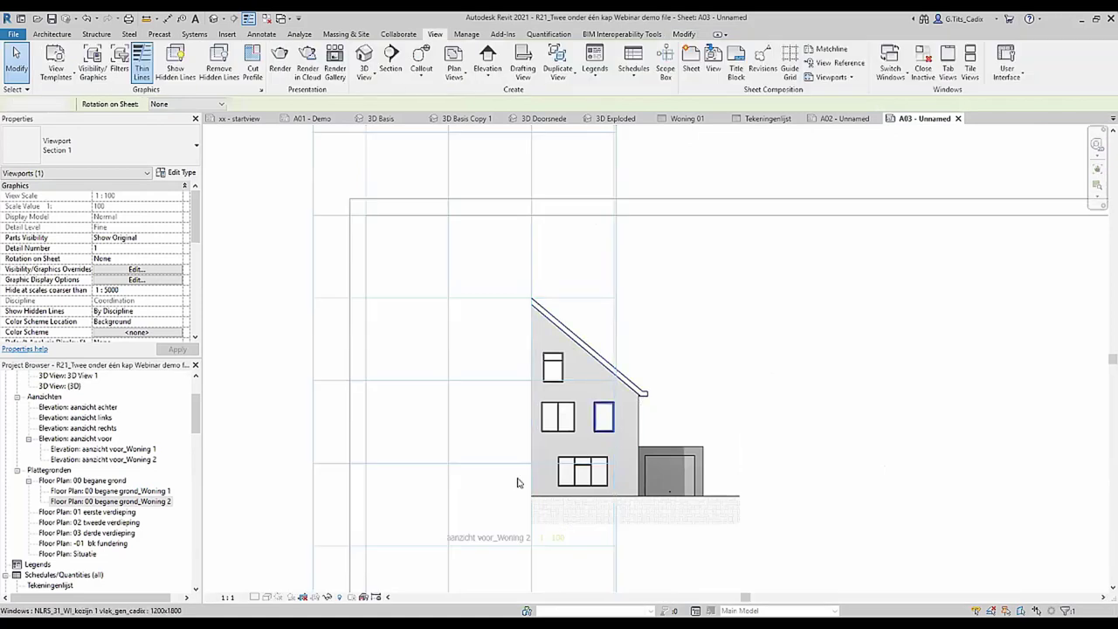
Turn off Reveal Hidden Elements, return to the sheet, and activate the Woning 1 elevation viewport on A02.
click(340, 598)
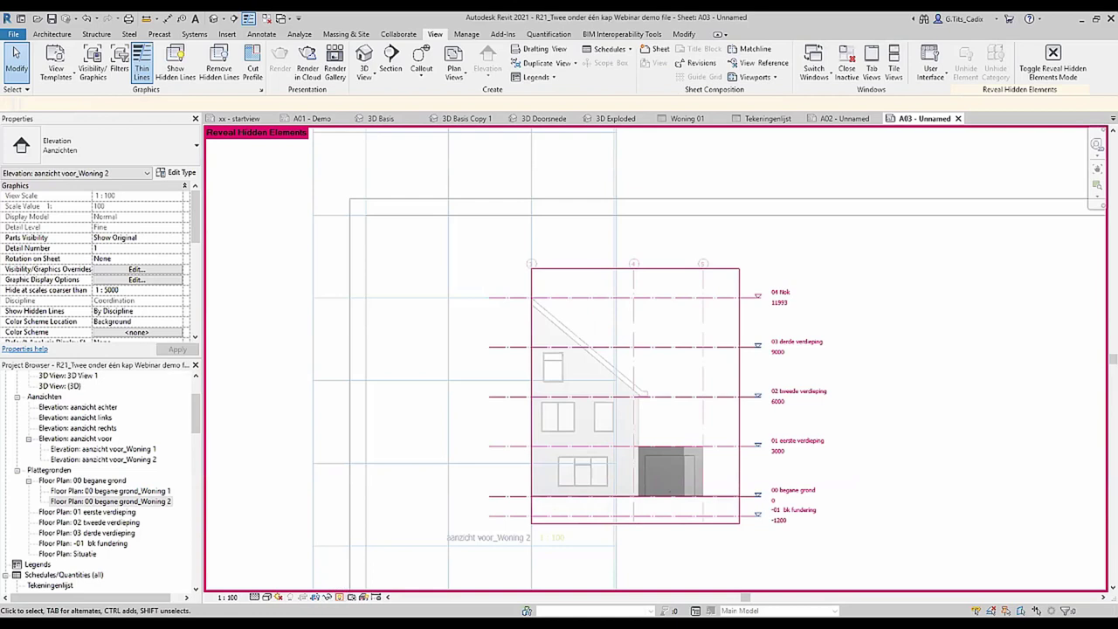
double_click(908, 337)
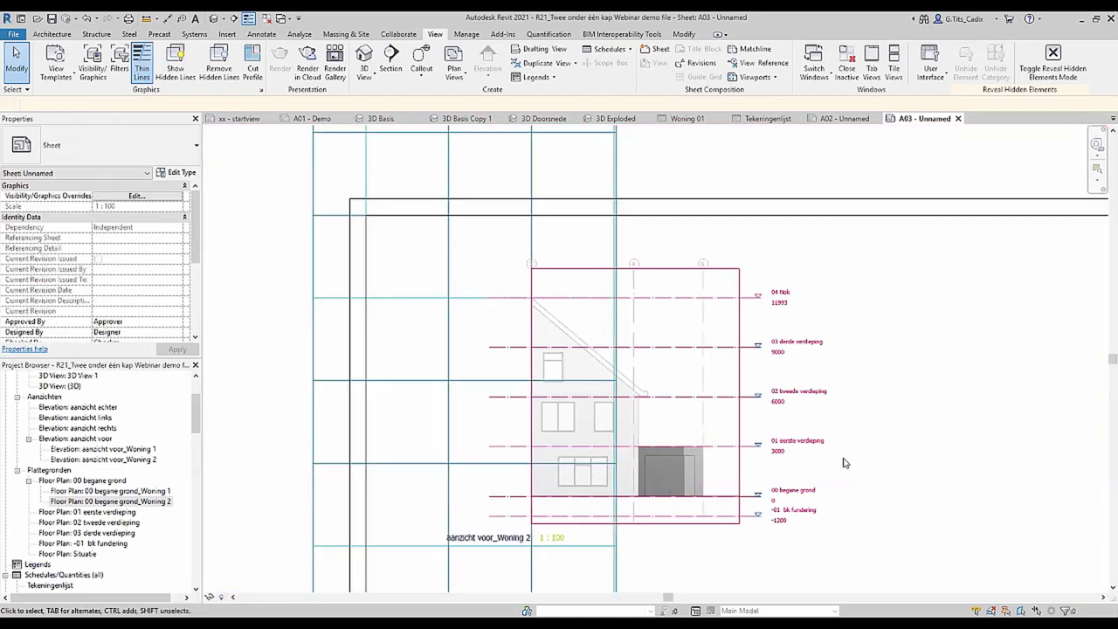
click(839, 119)
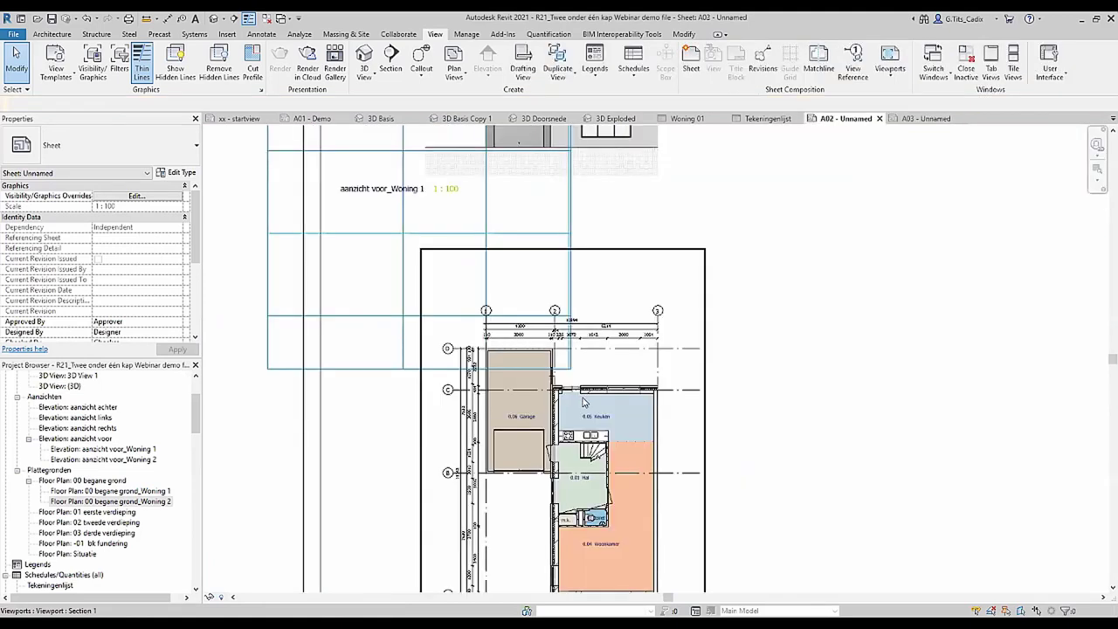
double_click(635, 355)
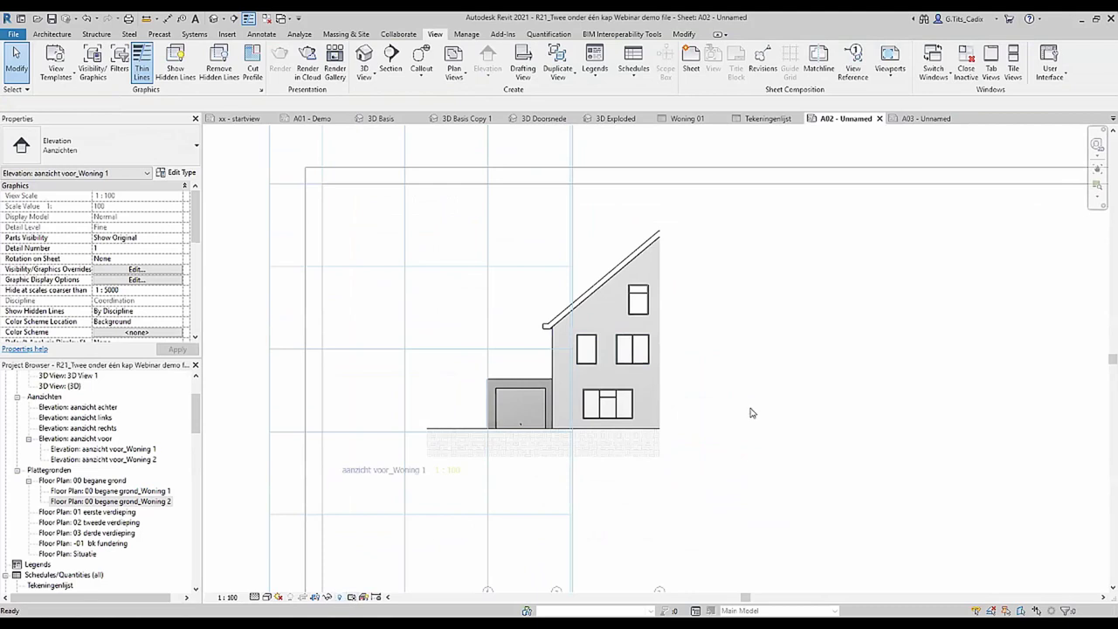
Turn off Reveal Hidden Elements, return to sheet A02, and select the Woning 1 elevation viewport.
click(341, 597)
double_click(797, 361)
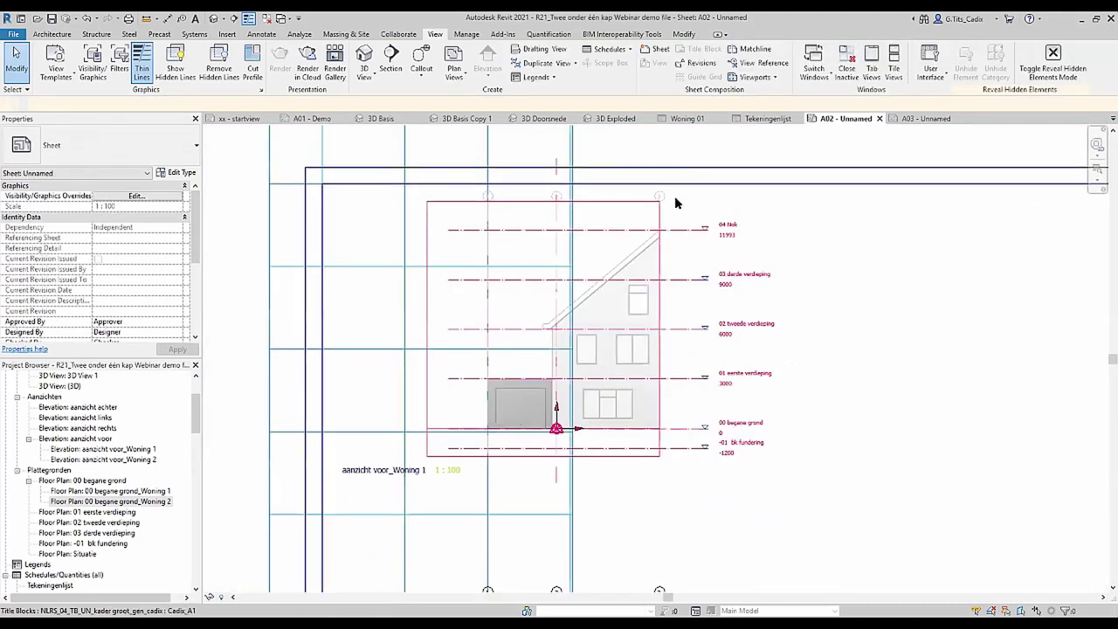
click(494, 260)
click(975, 339)
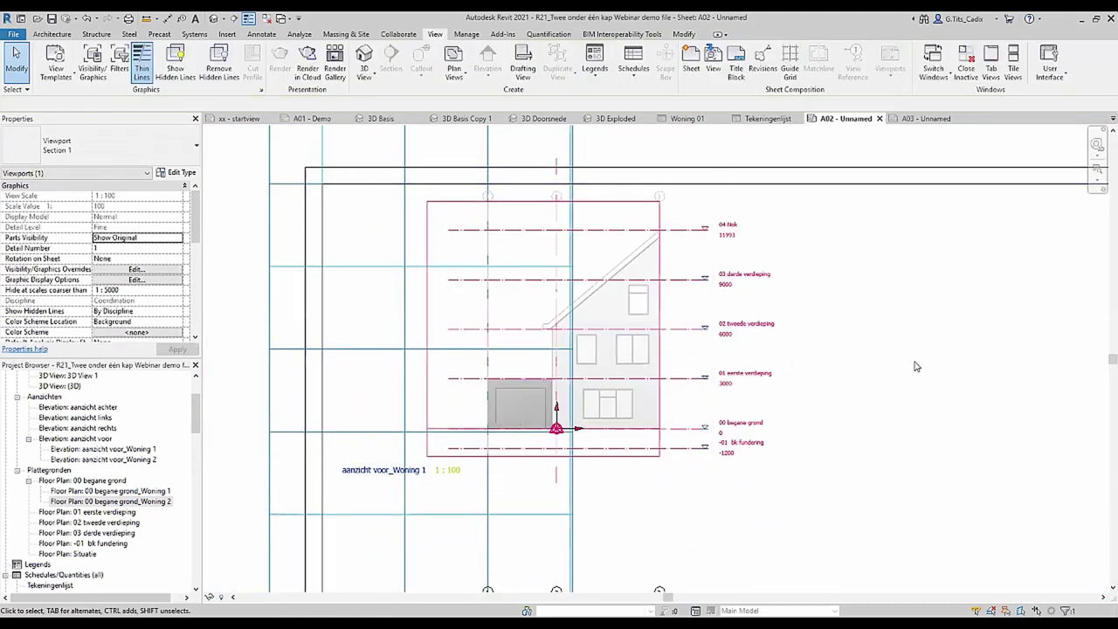
click(599, 291)
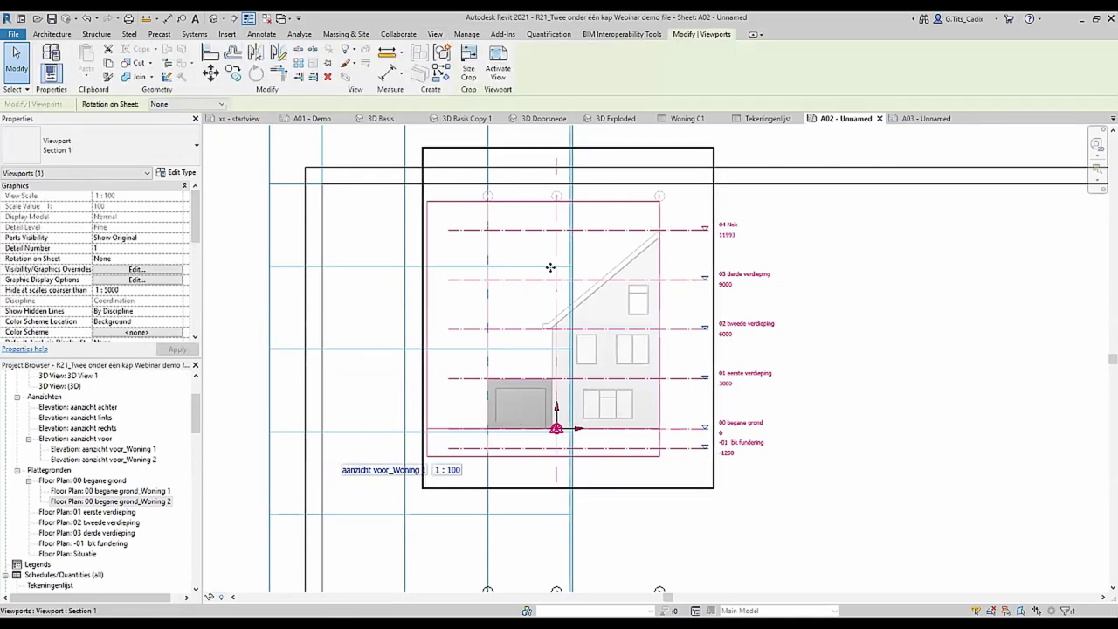
key(Escape)
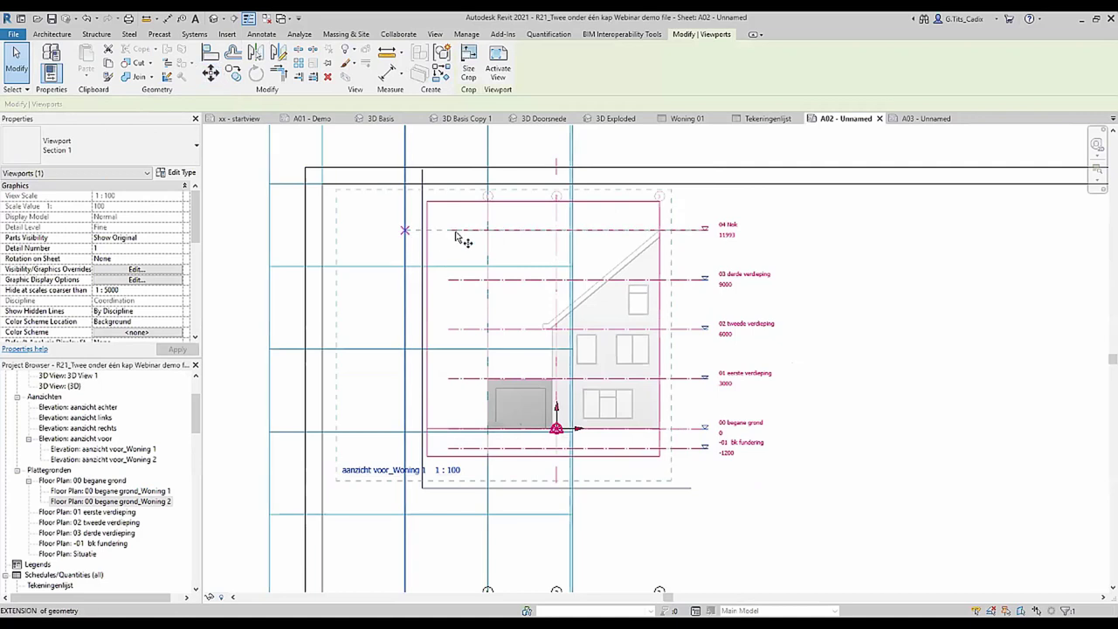
scroll(515, 236, up, 4)
Move the viewport down with MV so its Nok level sits on a guide grid line.
key(m)
key(v)
click(502, 230)
click(502, 325)
scroll(519, 326, down, 2)
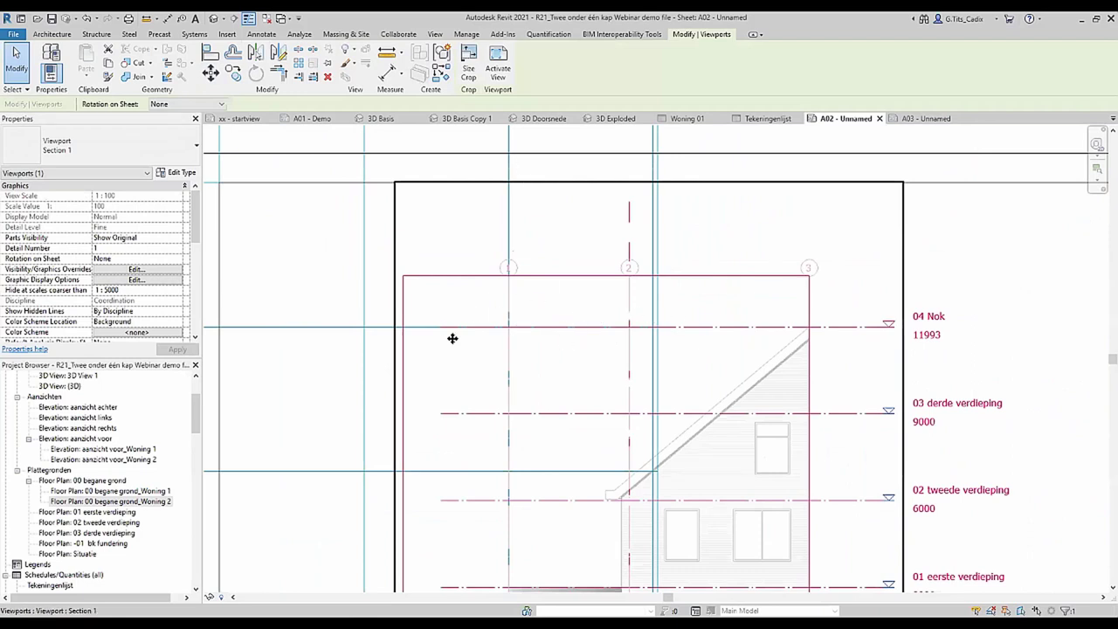
scroll(493, 315, down, 2)
scroll(498, 323, down, 1)
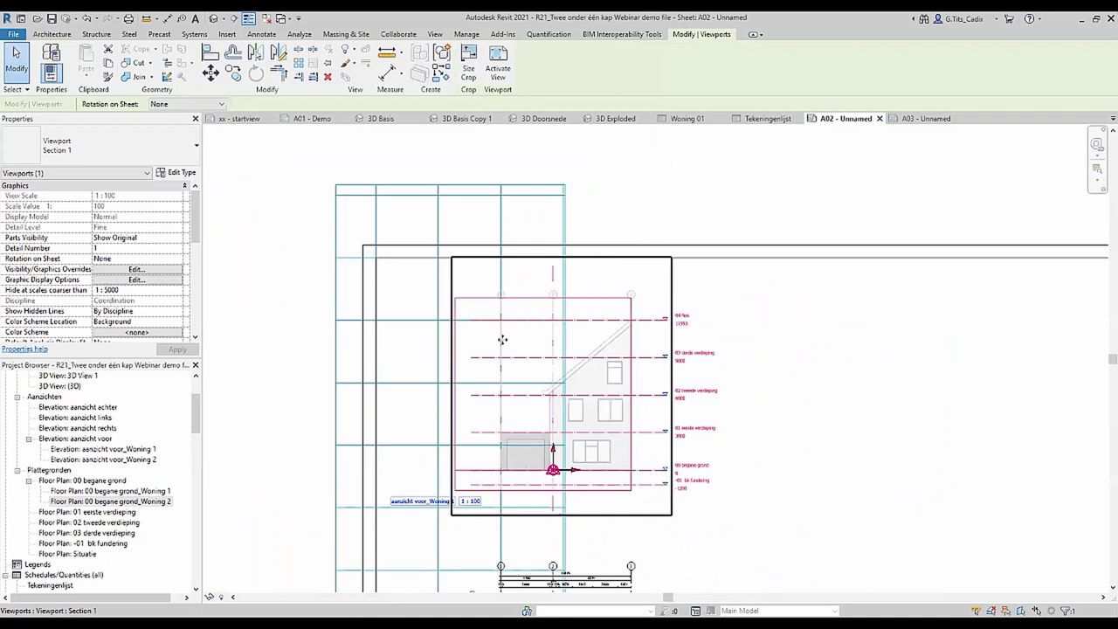
scroll(503, 323, down, 2)
click(751, 340)
mouse_move(752, 340)
middle_down()
mouse_move(669, 399)
mouse_move(655, 388)
middle_up()
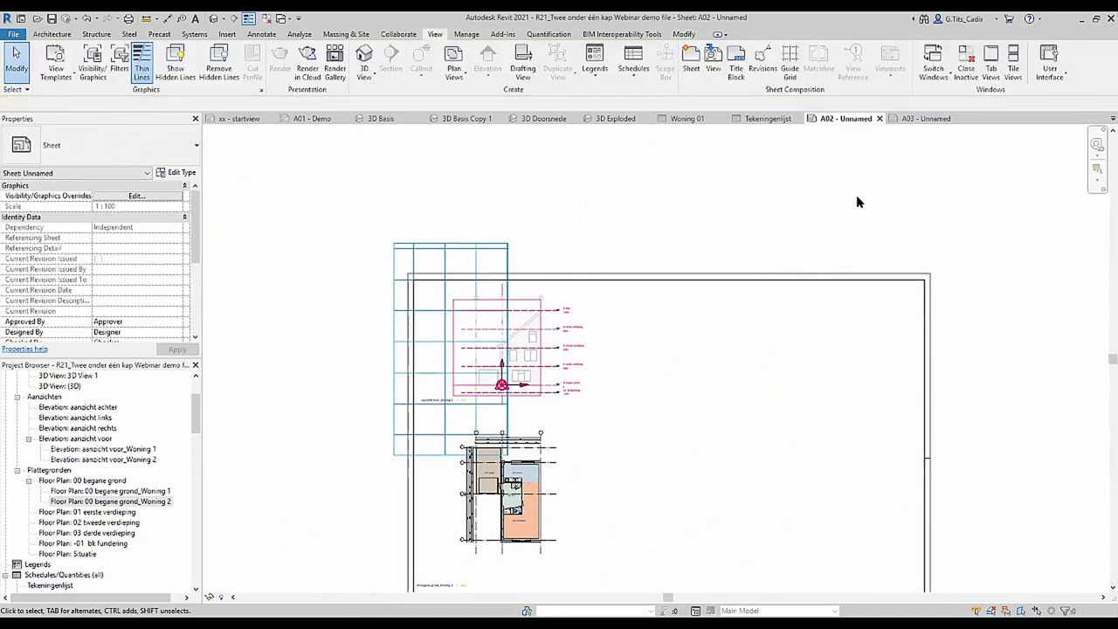
On sheet A03, reposition the Woning 2 elevation viewport with MV.
click(926, 118)
click(693, 288)
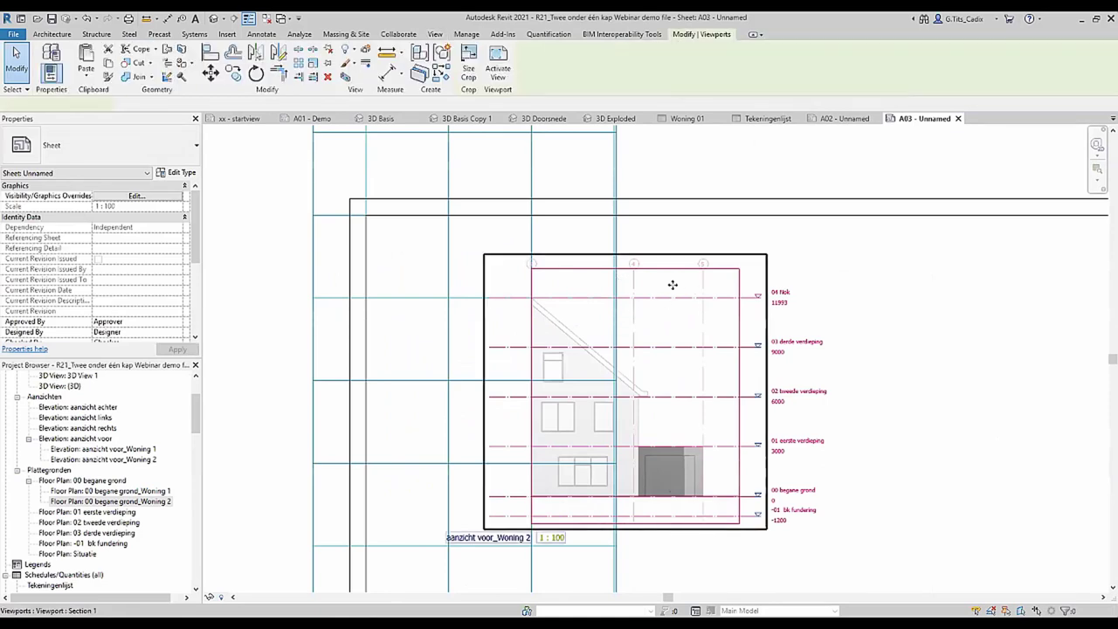
scroll(593, 296, up, 3)
click(644, 444)
key(m)
key(v)
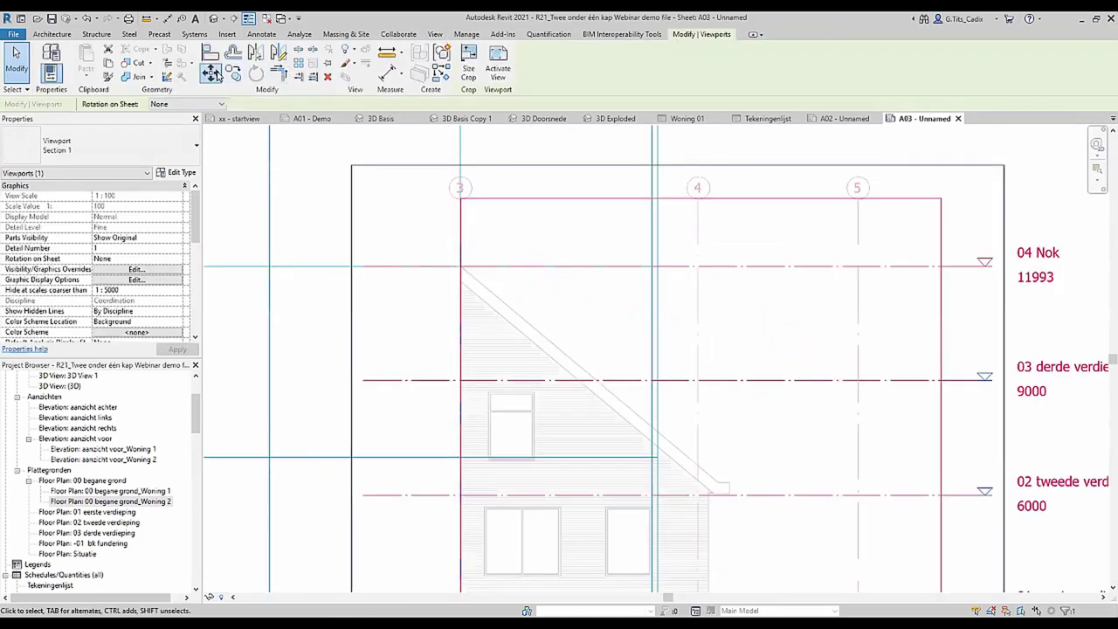
click(644, 443)
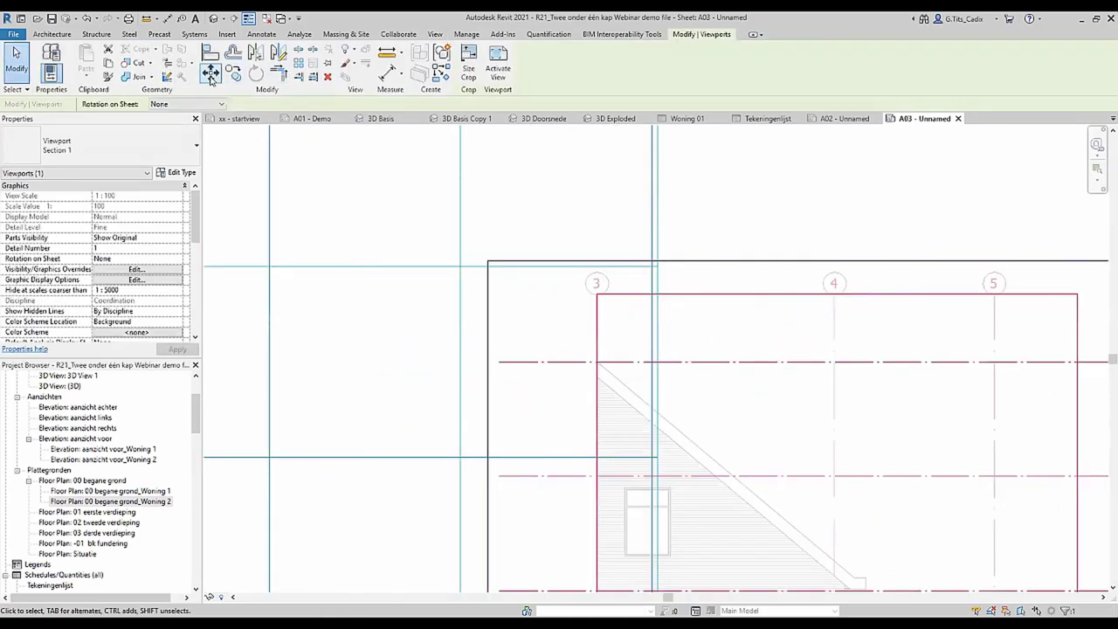
Start rotating the elevation viewport, then cancel the rotation and deselect it.
click(210, 76)
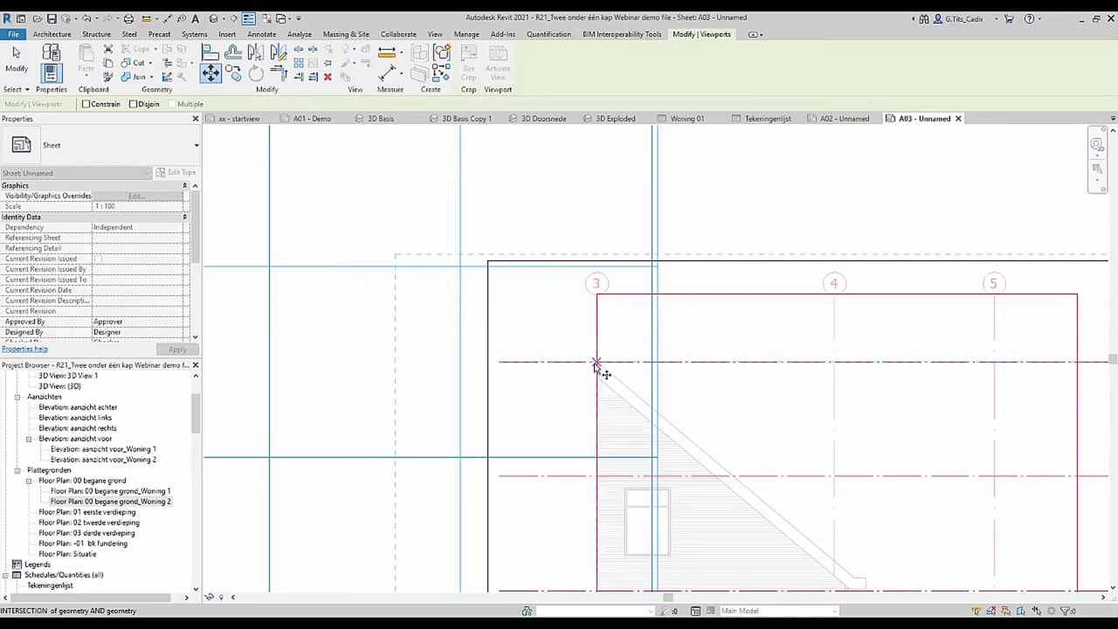
click(595, 361)
scroll(594, 364, down, 4)
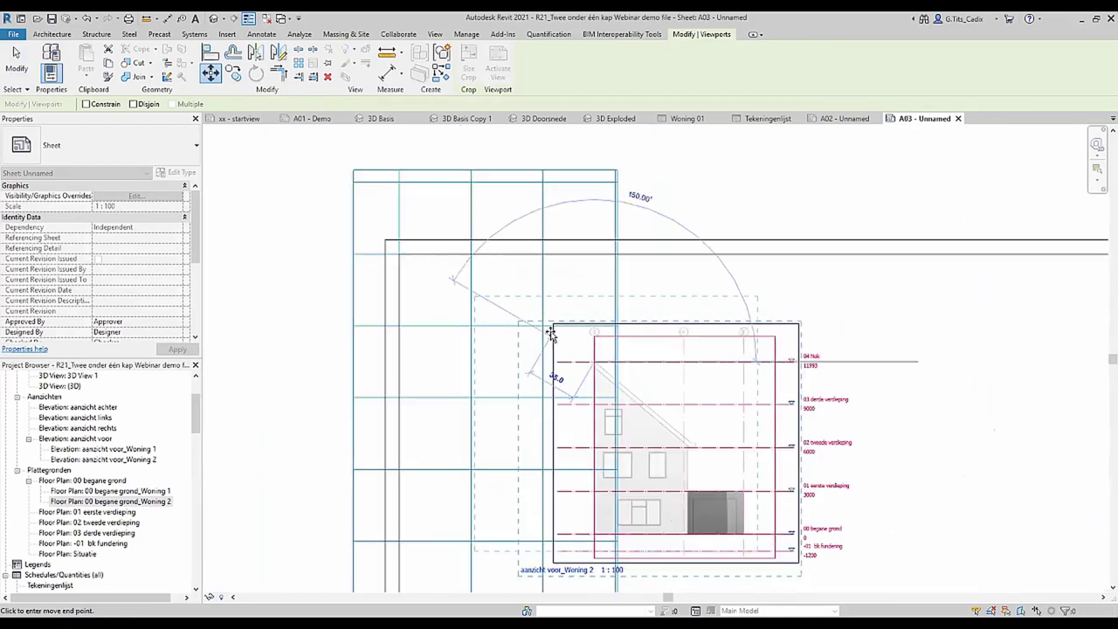
key(Escape)
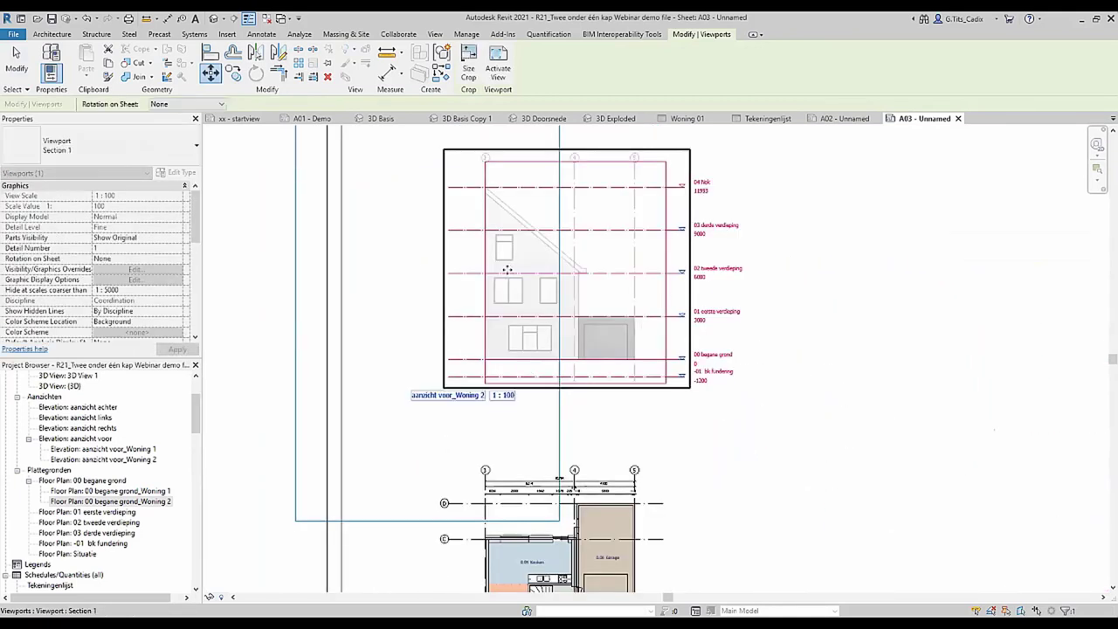
scroll(507, 270, down, 2)
click(824, 369)
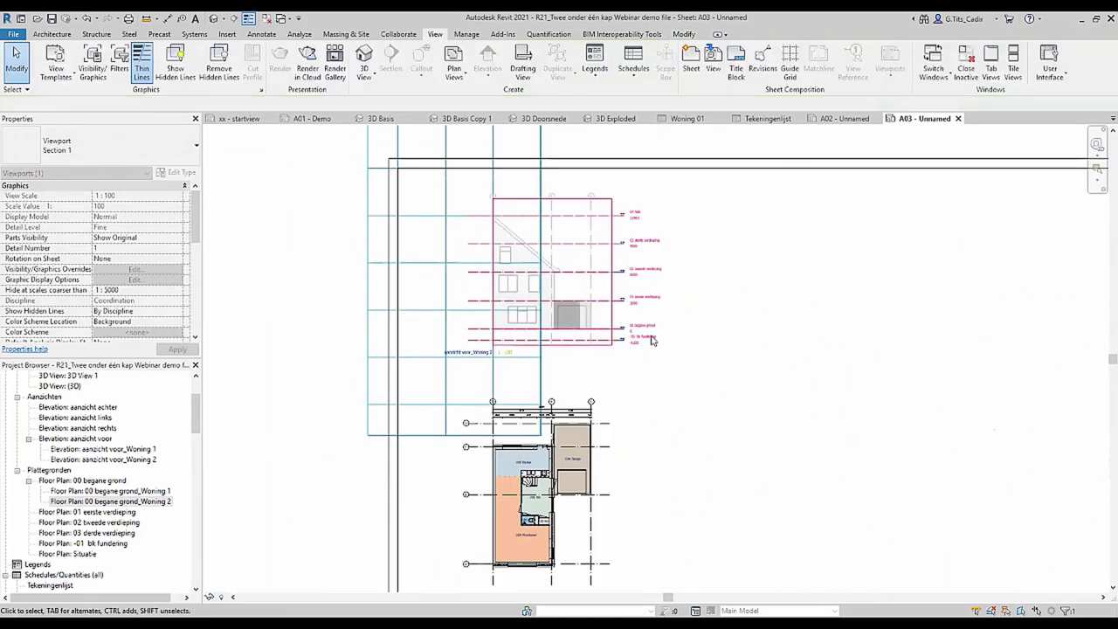
Activate the A03 elevation viewport and toggle Reveal Hidden Elements on and off.
double_click(555, 339)
click(337, 597)
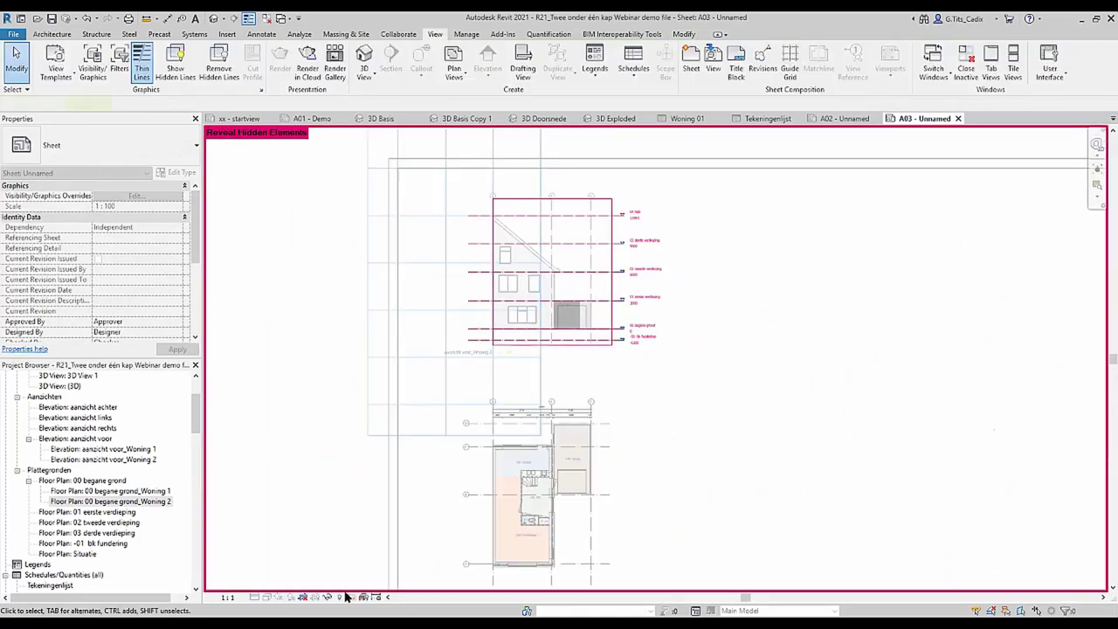
click(339, 598)
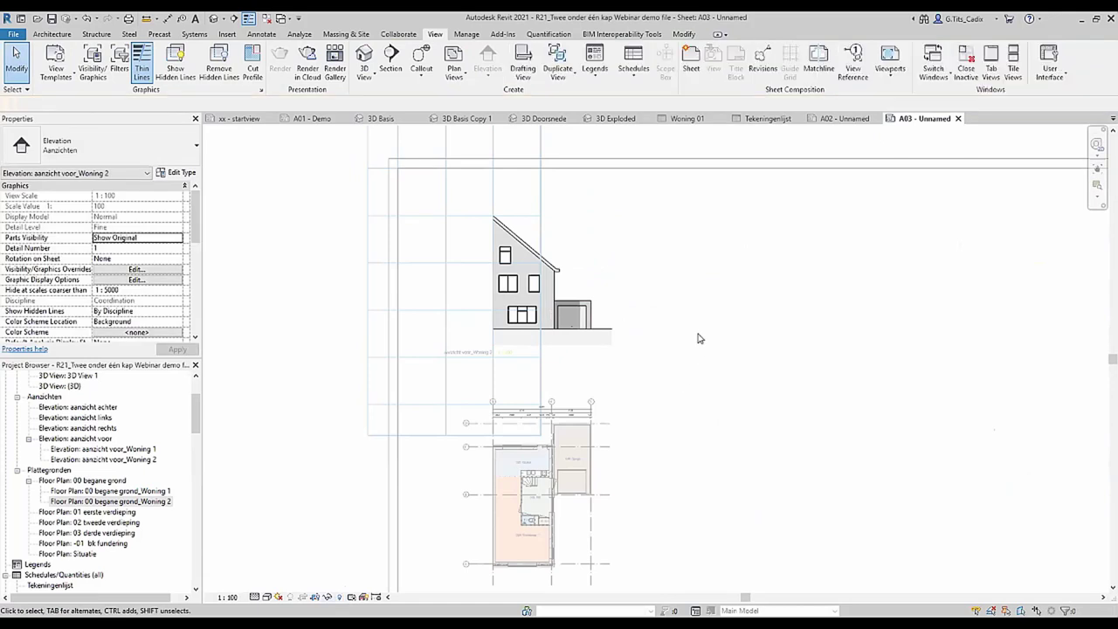
On sheet A02, turn off hidden elements in the elevation viewport and select the guide grid.
click(825, 119)
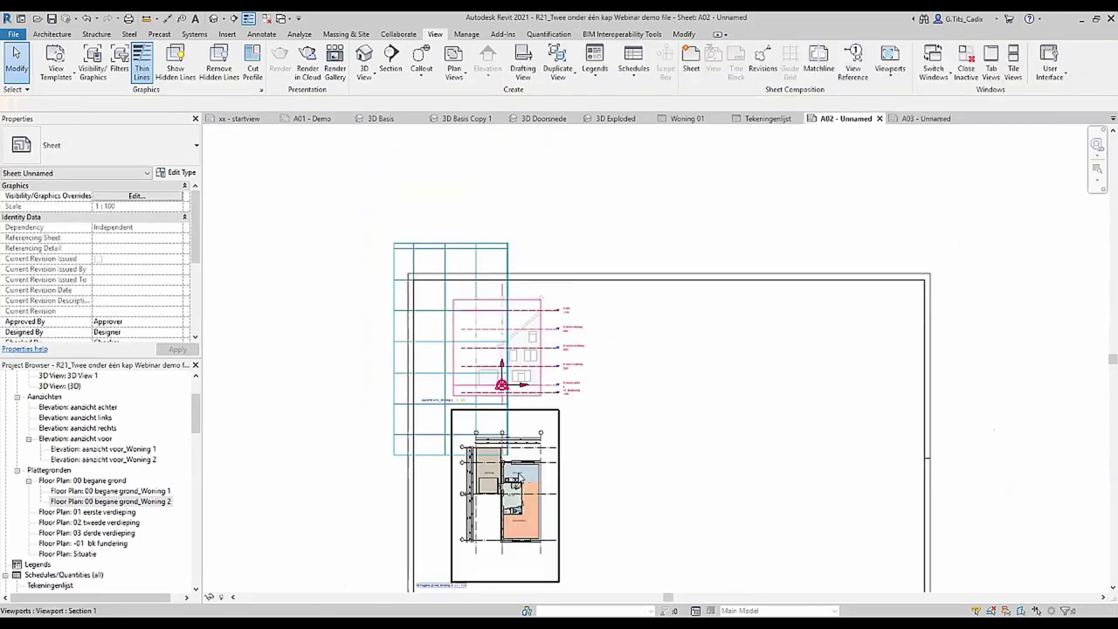
double_click(553, 334)
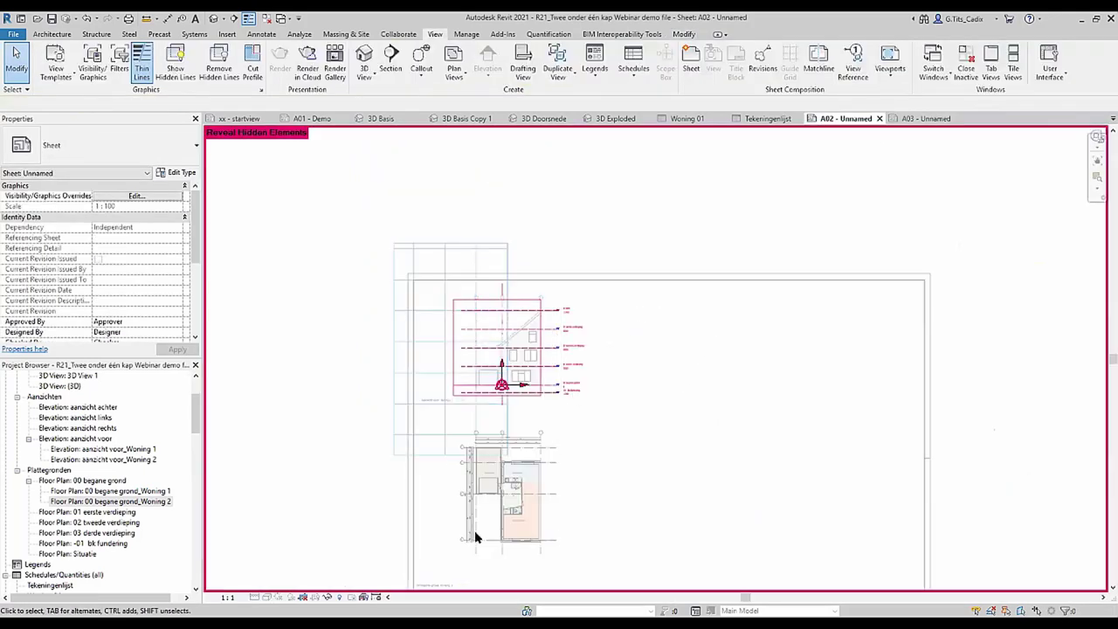
click(340, 598)
double_click(716, 381)
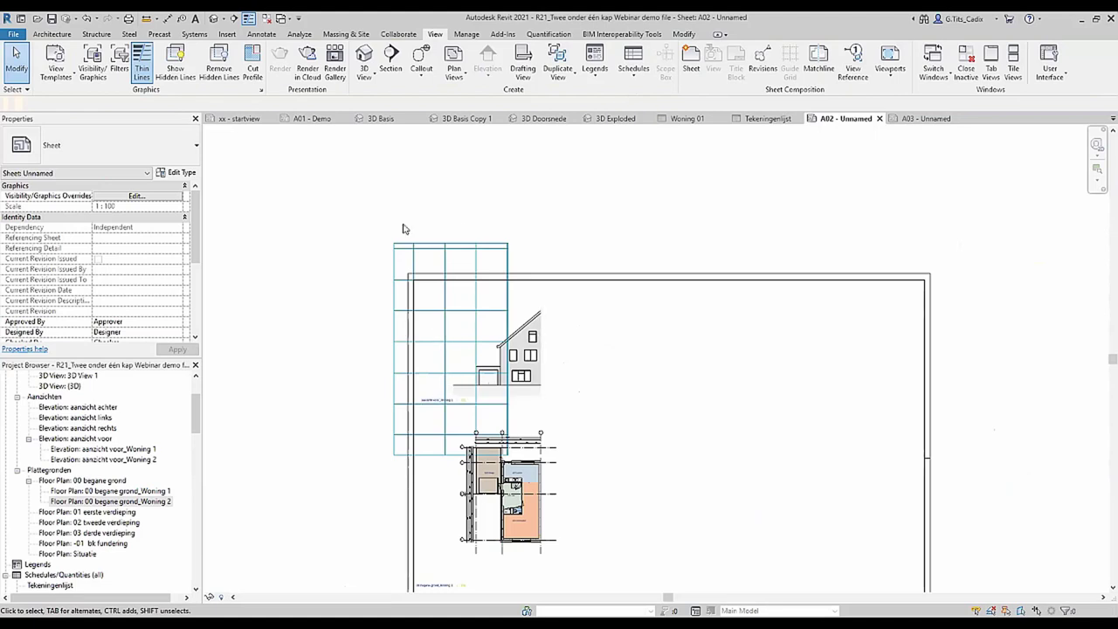
click(444, 248)
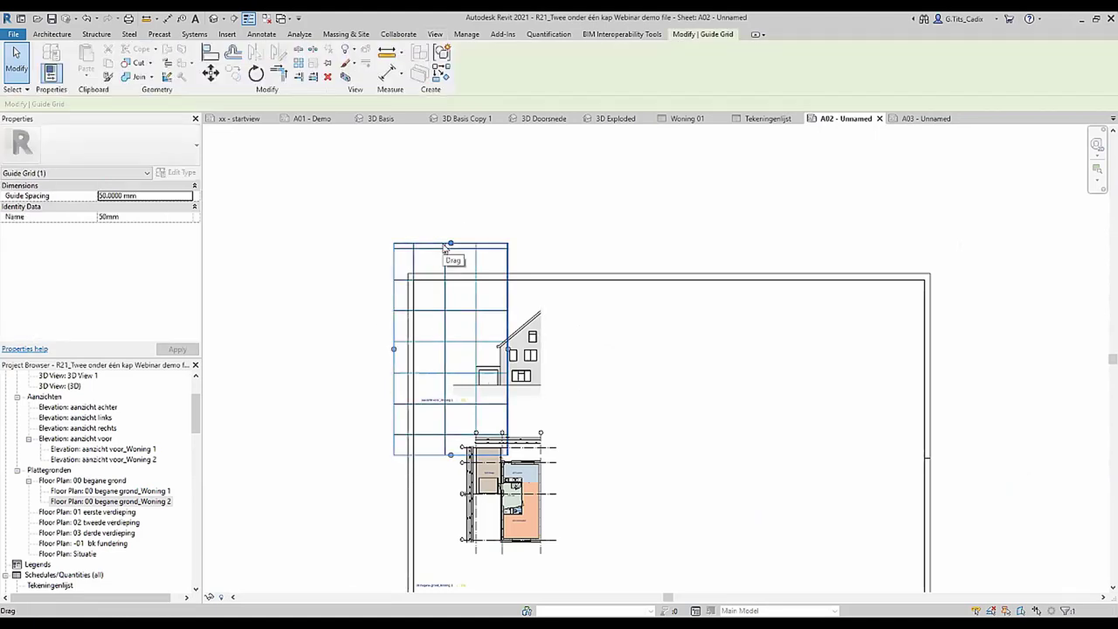
Set sheet A02's Guide Grid property to <None>.
click(381, 213)
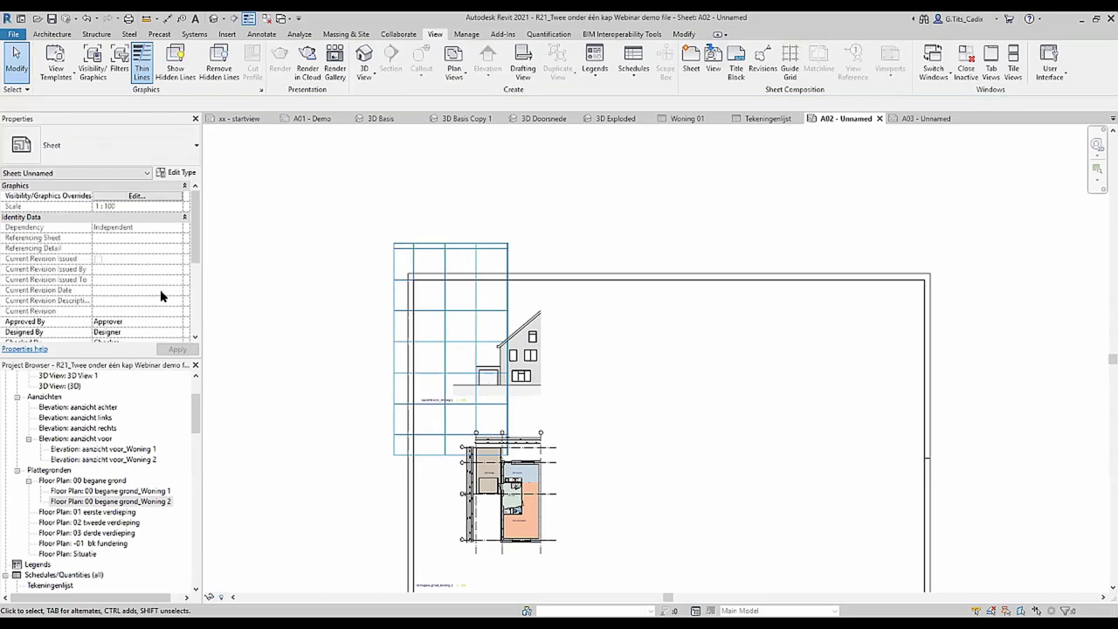
scroll(161, 296, down, 5)
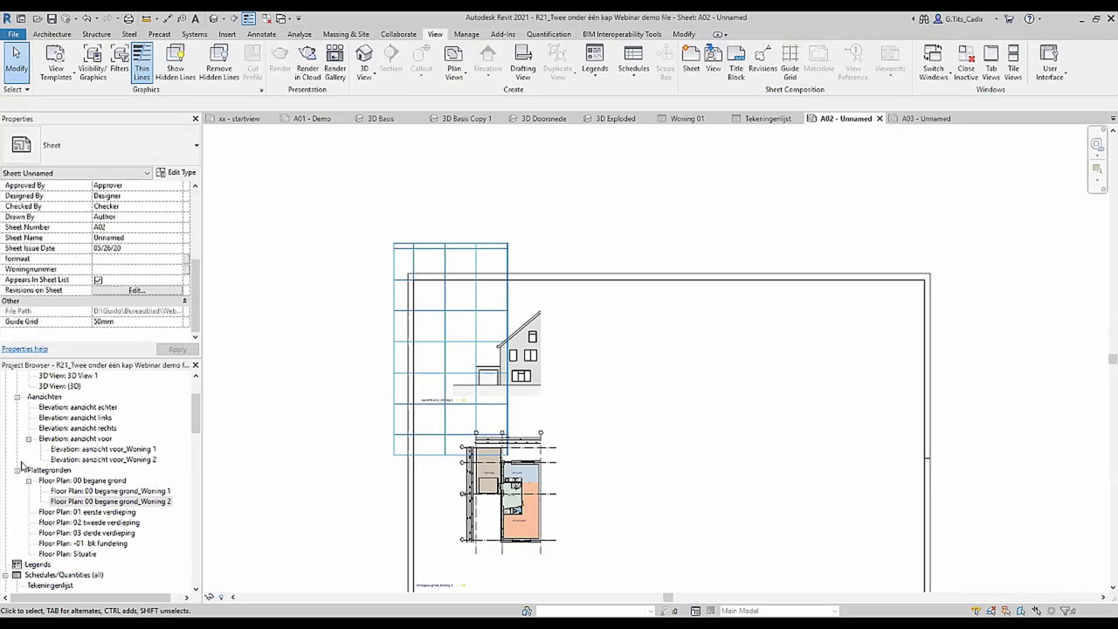
click(181, 322)
click(177, 321)
click(105, 331)
Set sheet A03's Guide Grid property to <None> as well.
click(903, 123)
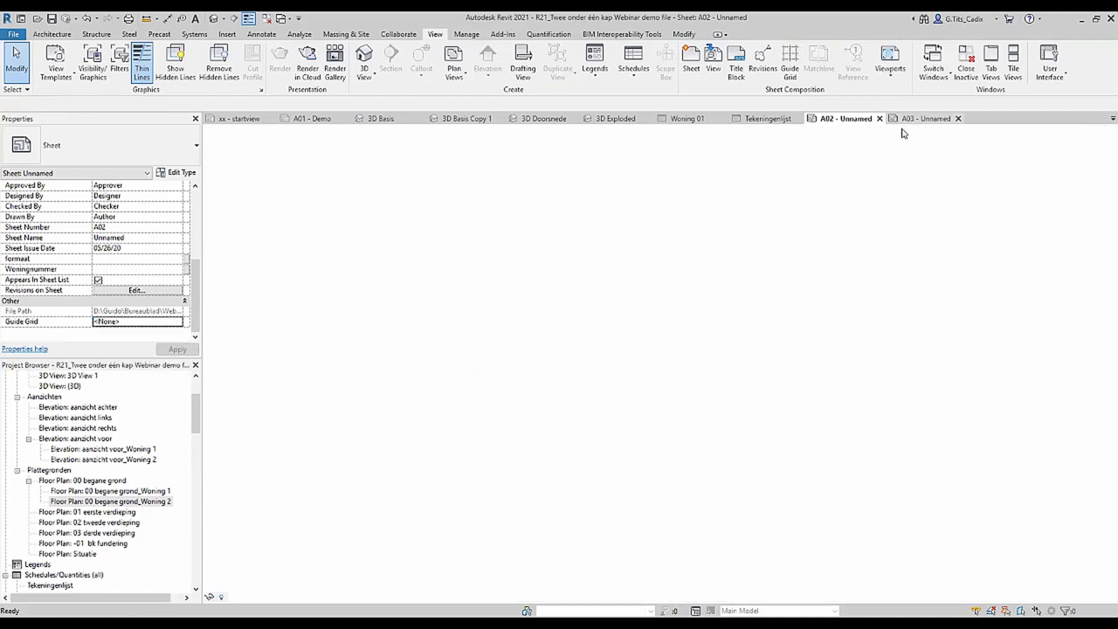
click(179, 322)
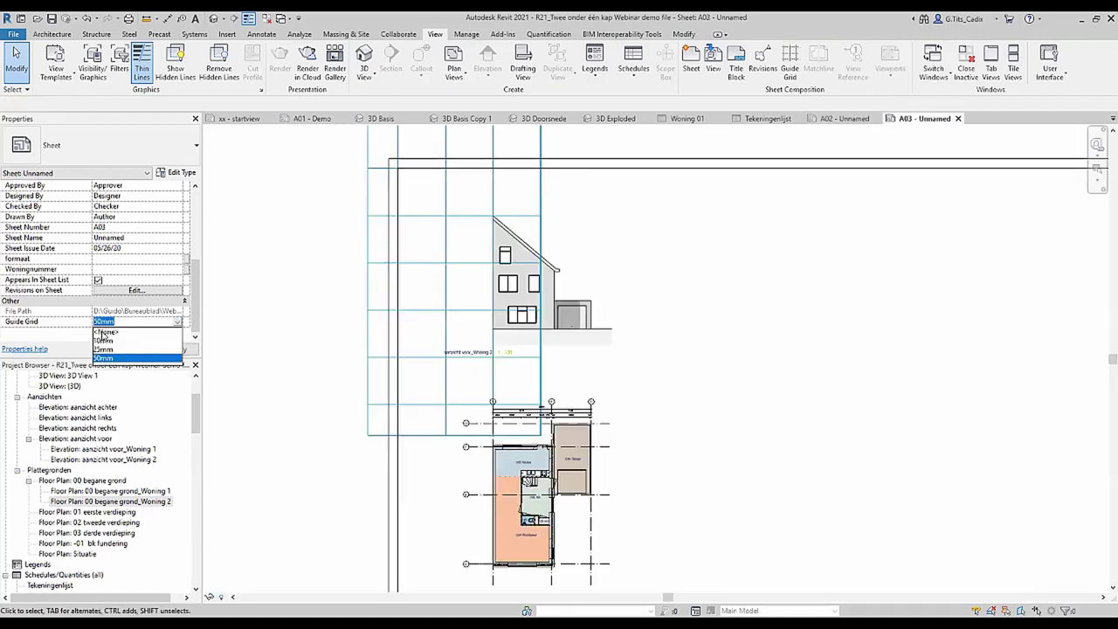
click(105, 331)
scroll(796, 377, down, 2)
middle_drag(795, 378, 576, 327)
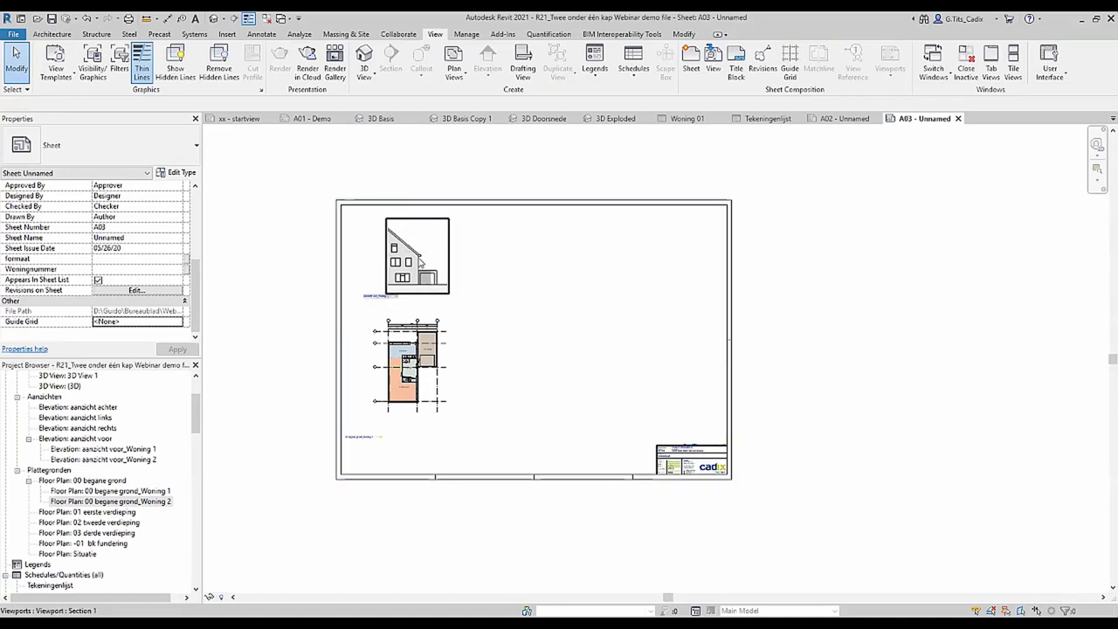
click(269, 36)
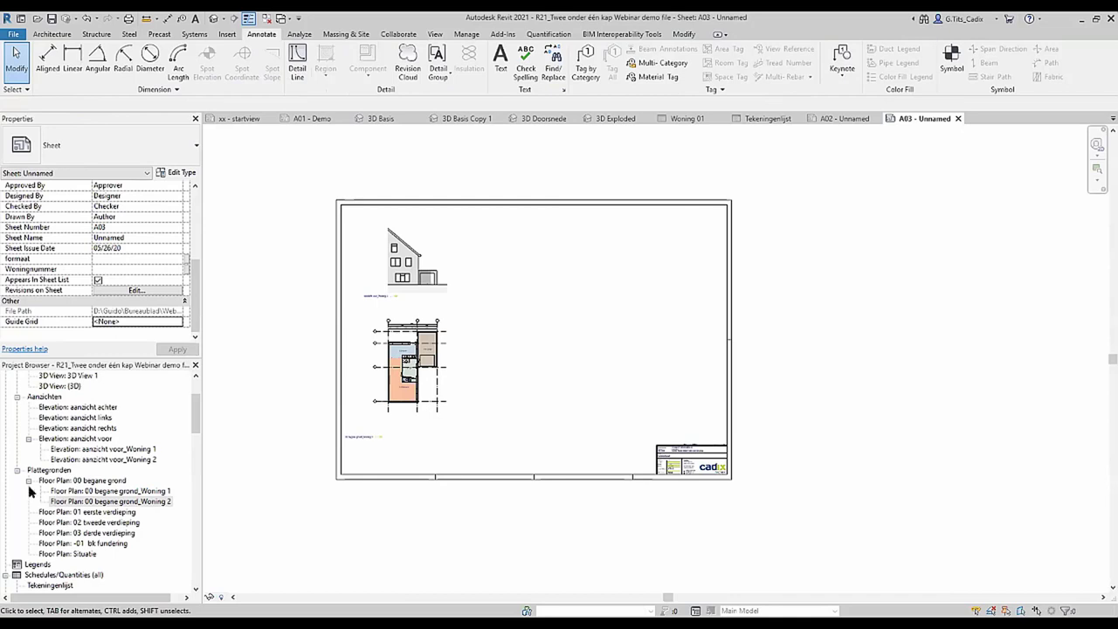
Collapse the 00 begane grond and aanzicht voor branches in the Project Browser.
click(29, 481)
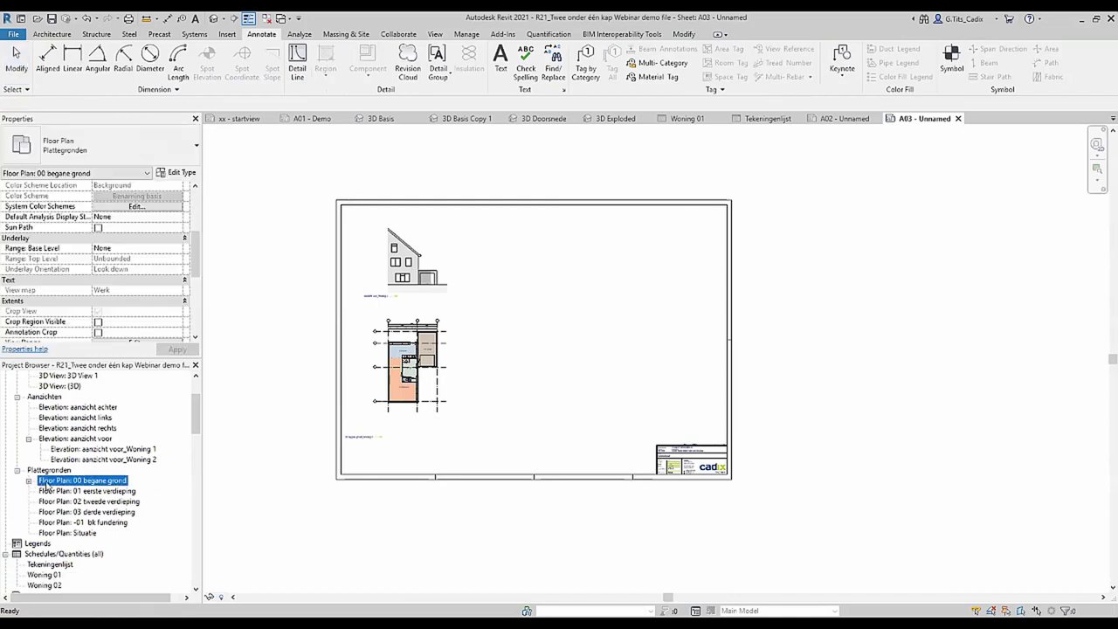
click(29, 439)
click(699, 511)
scroll(725, 493, up, 3)
scroll(724, 489, up, 2)
Review the title block's type properties without changes, then open the title block family for editing.
click(725, 377)
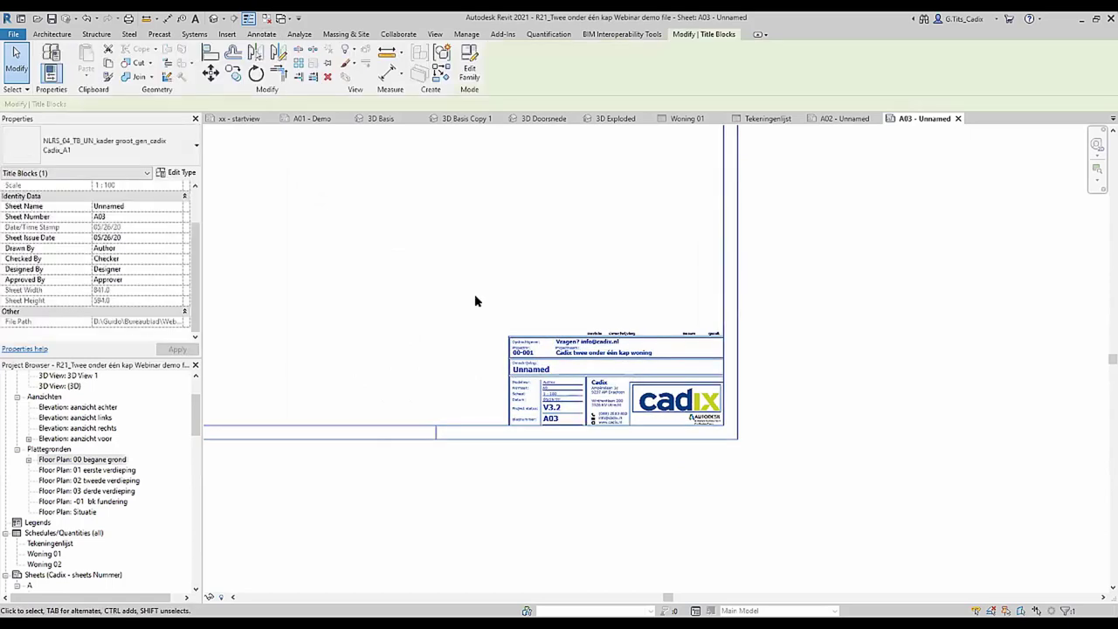
click(183, 173)
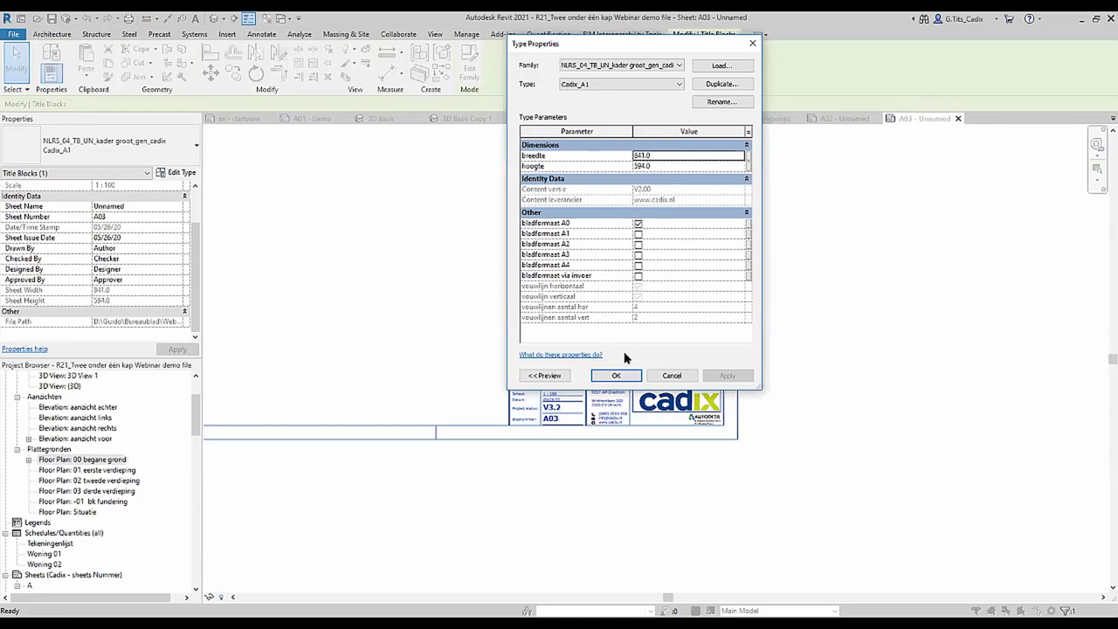
click(666, 377)
click(669, 376)
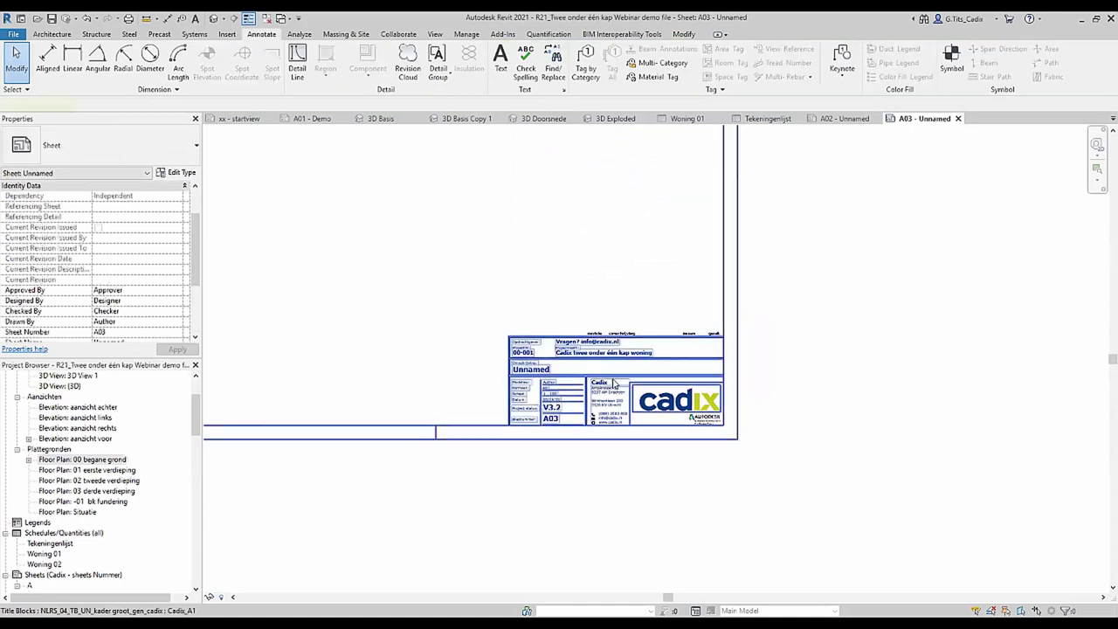
click(597, 338)
click(469, 68)
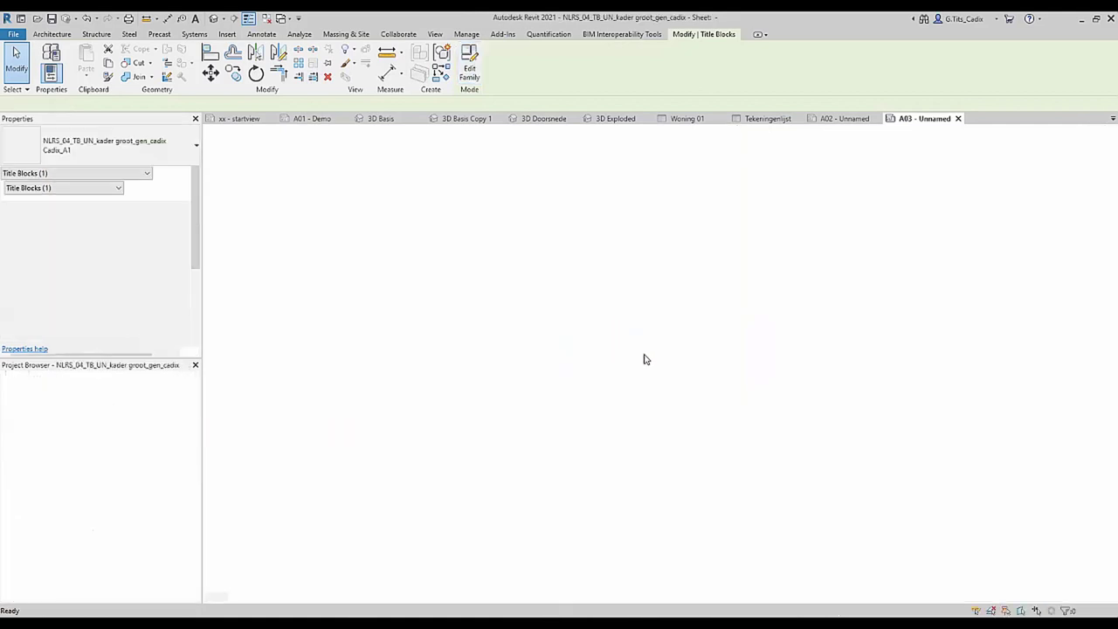
Select the title block frame lines in the family and start a move, then cancel it.
middle_drag(717, 418, 536, 402)
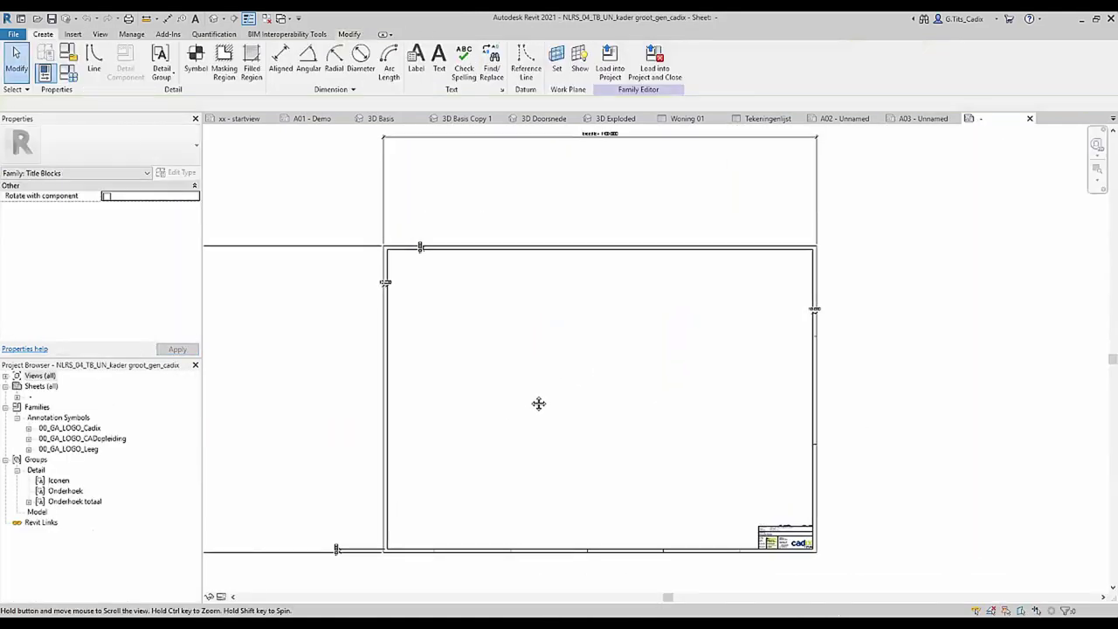
middle_drag(552, 303, 544, 394)
scroll(580, 297, up, 3)
scroll(562, 335, down, 3)
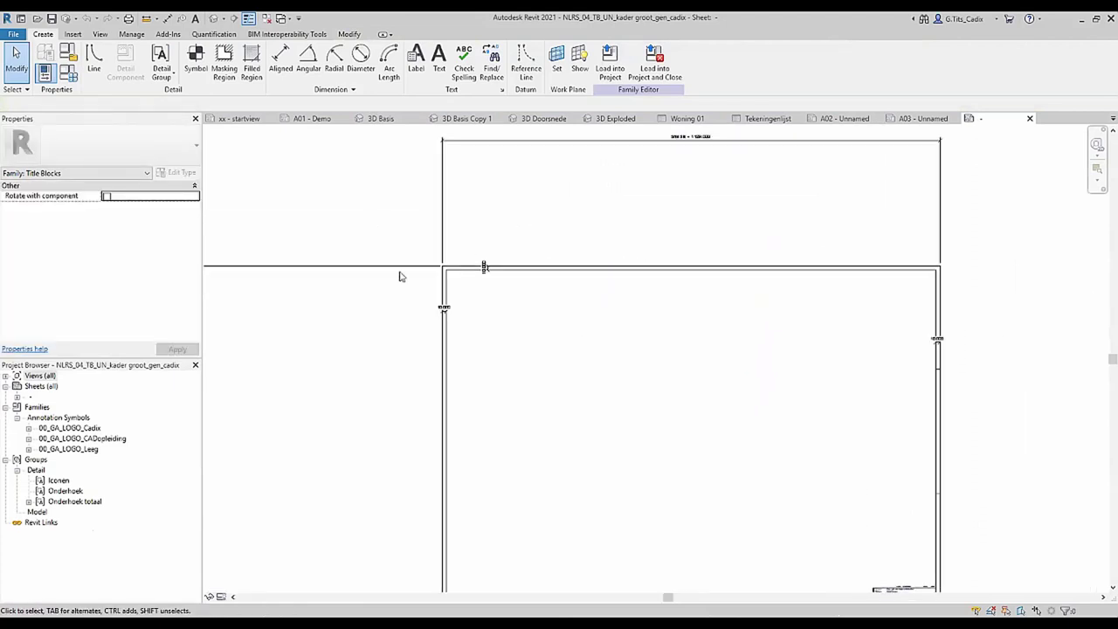
middle_drag(544, 197, 540, 427)
drag(550, 393, 419, 131)
middle_drag(559, 312, 524, 440)
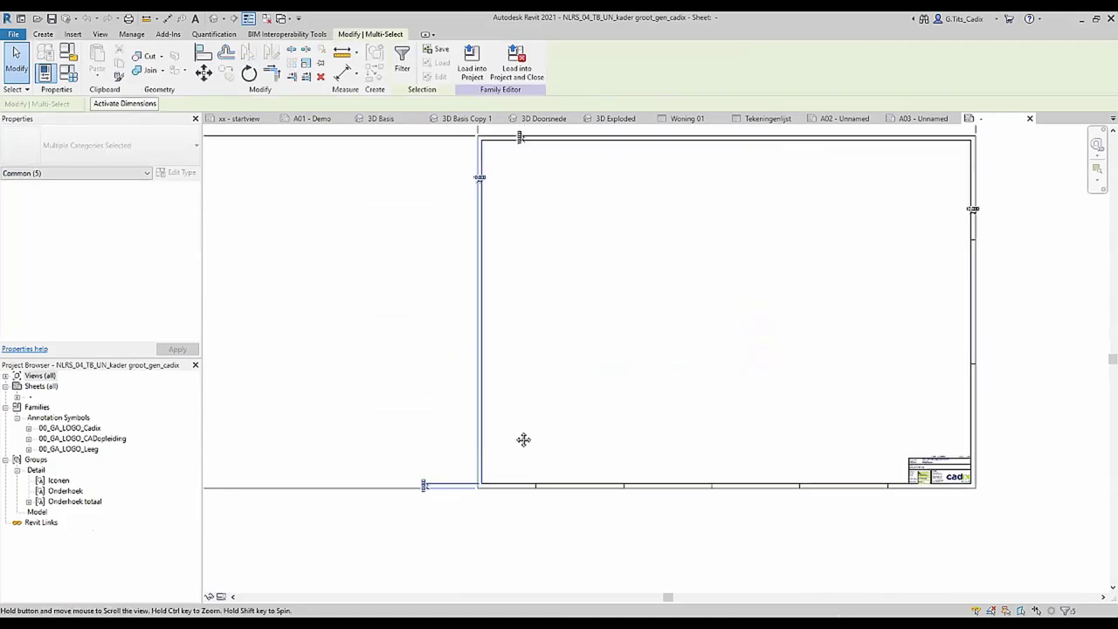
scroll(594, 201, up, 1)
click(205, 82)
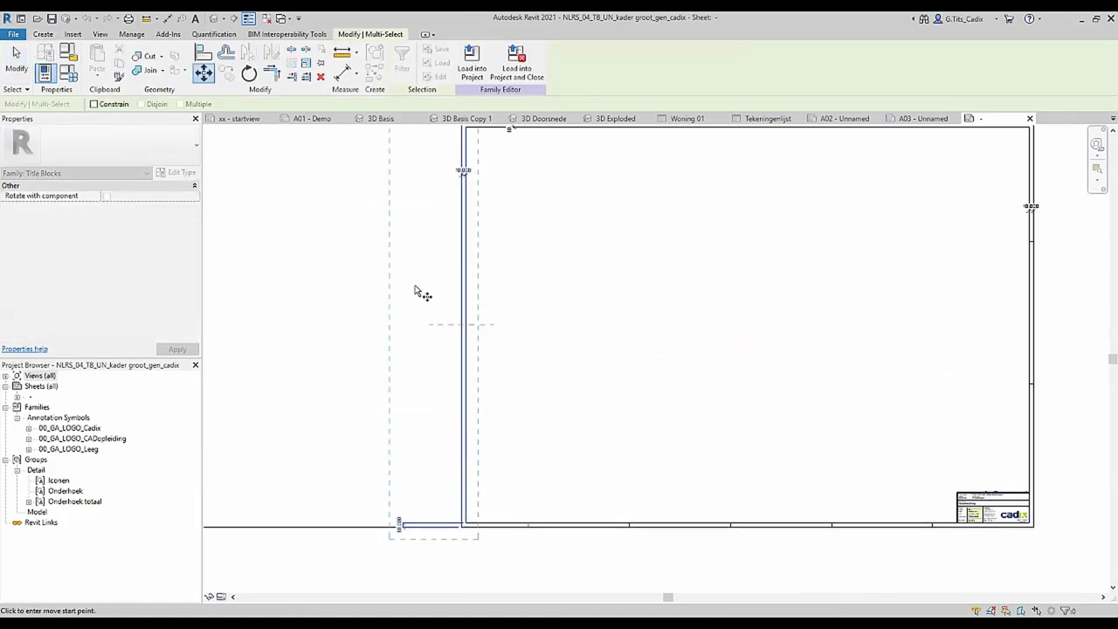
key(Escape)
Bring the Bladnummer A101 info block into view and start the Label tool with NL_label_2.5.
click(570, 326)
mouse_move(582, 324)
middle_down()
mouse_move(584, 419)
mouse_move(629, 420)
middle_up()
scroll(572, 404, down, 1)
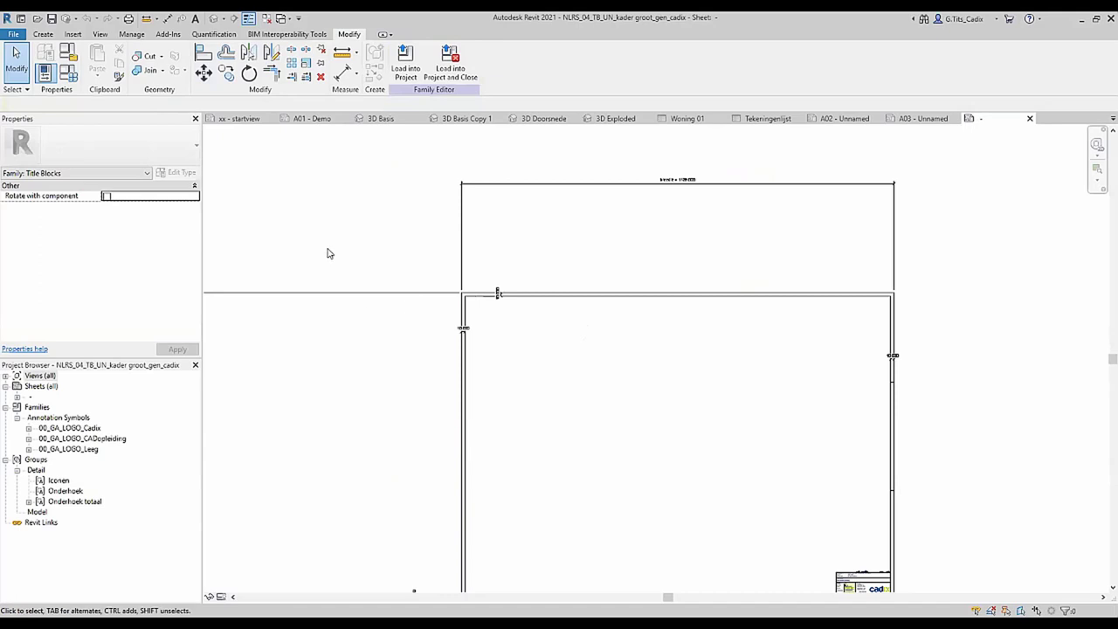
middle_drag(650, 403, 536, 331)
middle_drag(647, 467, 527, 394)
scroll(602, 461, up, 1)
scroll(605, 449, up, 4)
scroll(607, 436, up, 4)
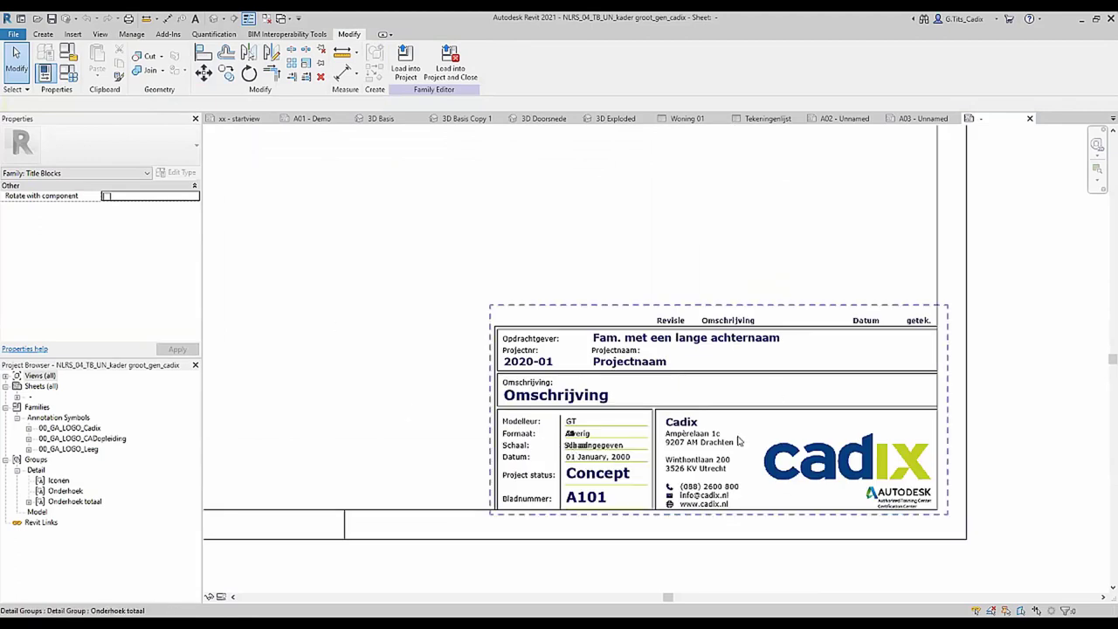
scroll(562, 465, up, 4)
scroll(563, 467, up, 3)
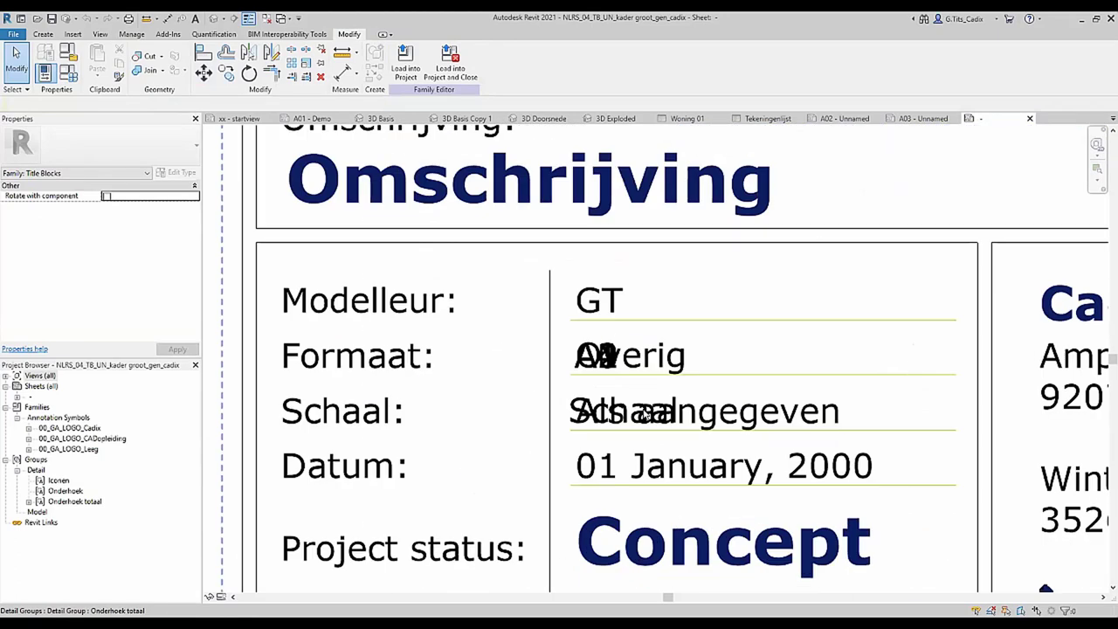
middle_drag(644, 442, 570, 356)
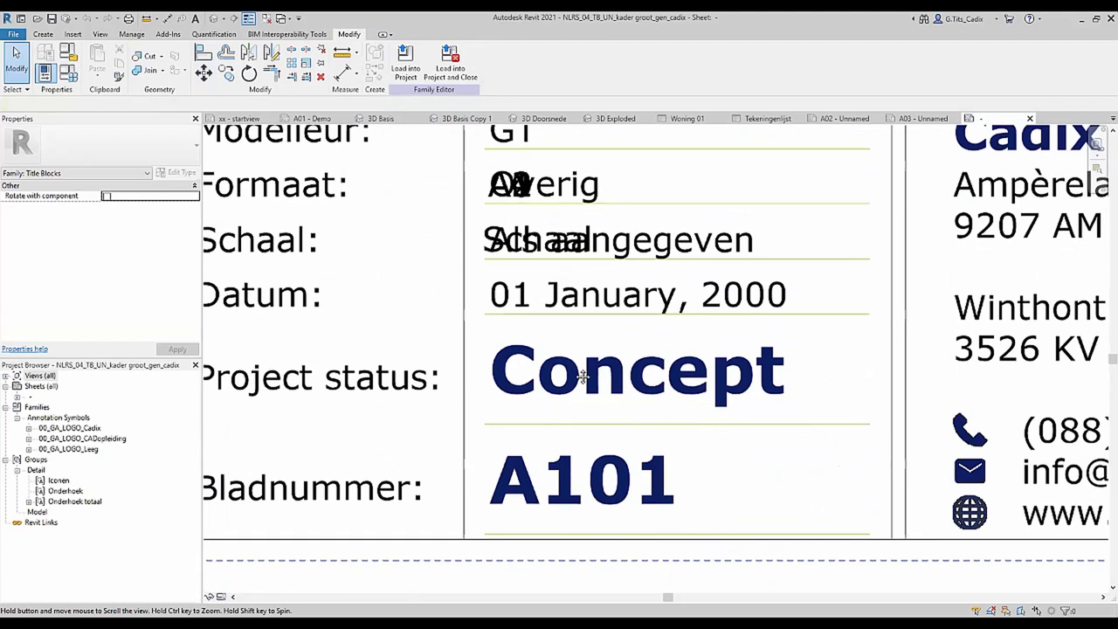
scroll(581, 289, down, 2)
scroll(603, 310, down, 1)
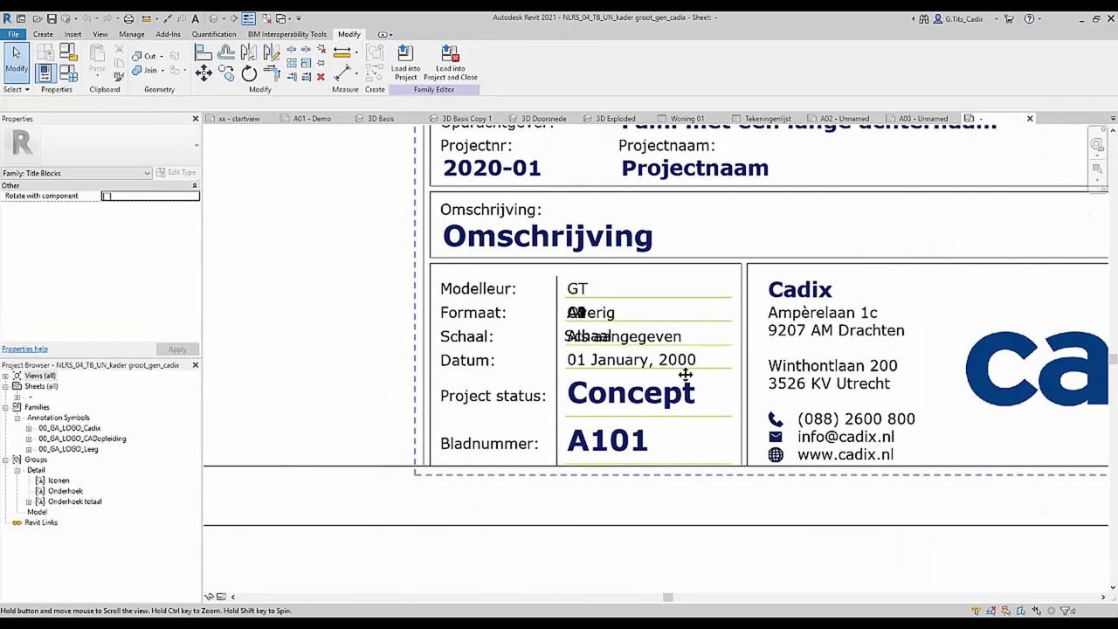
scroll(433, 280, down, 2)
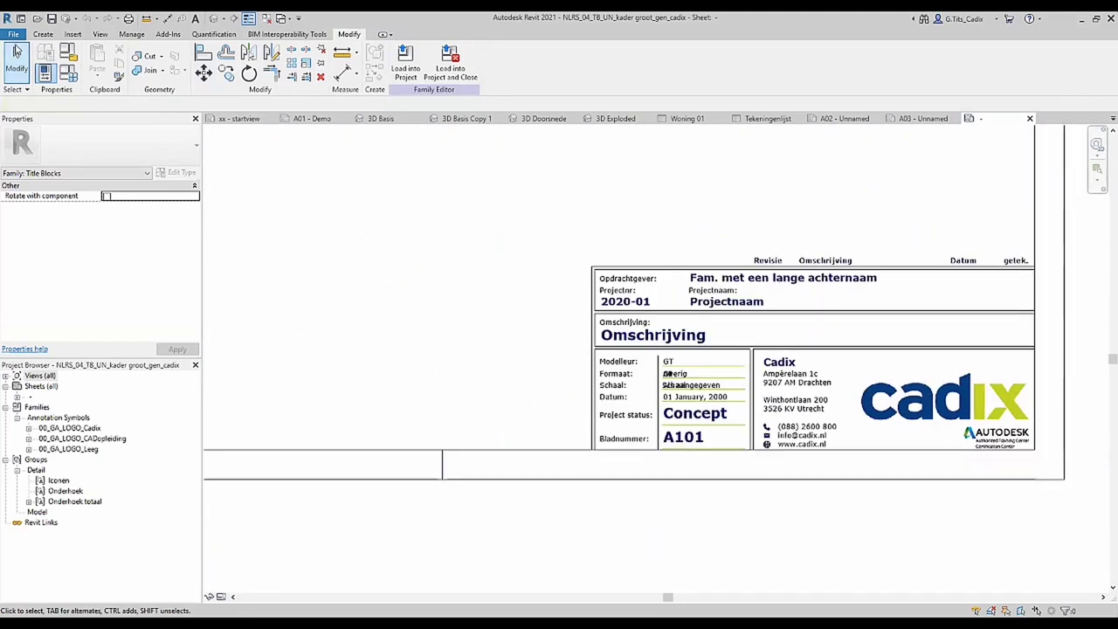
click(43, 34)
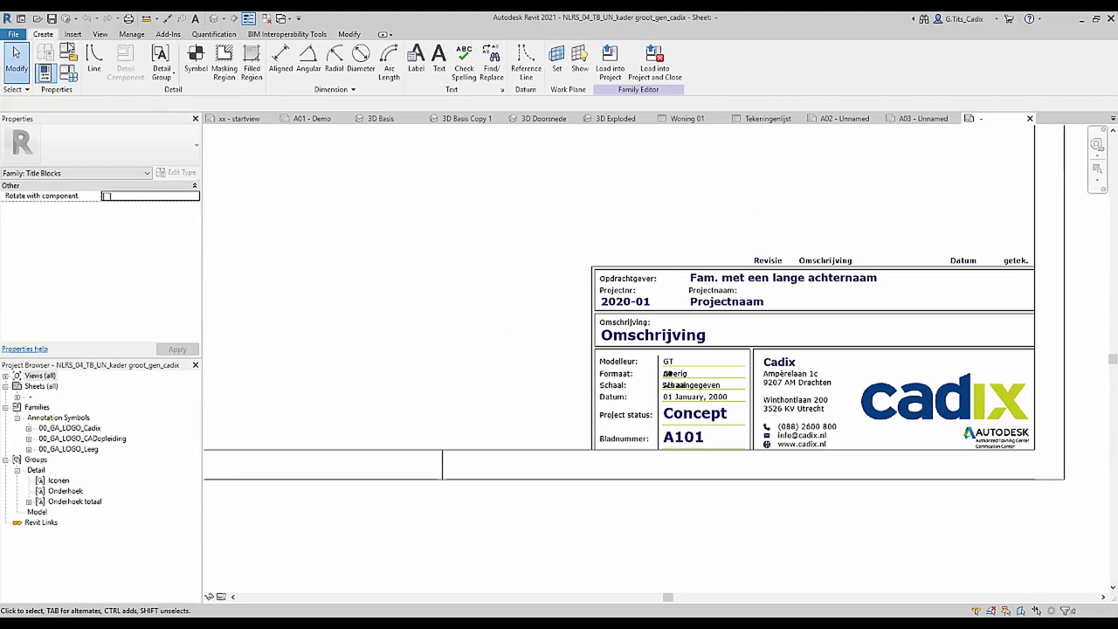
click(416, 65)
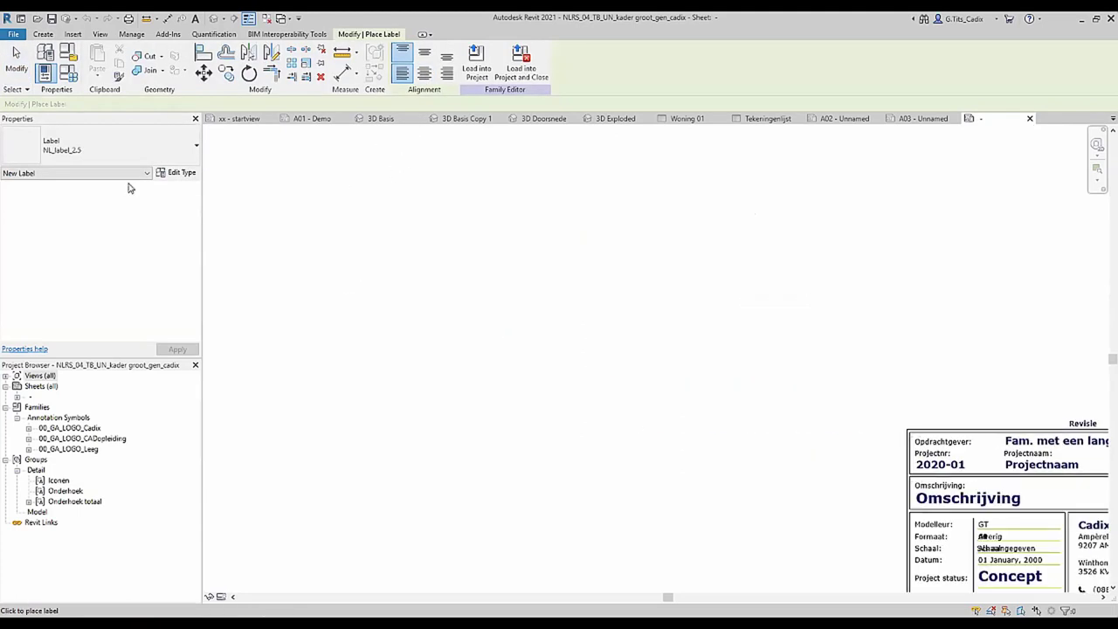
Choose the label type and place a label to bring up the Edit Label field list.
click(120, 158)
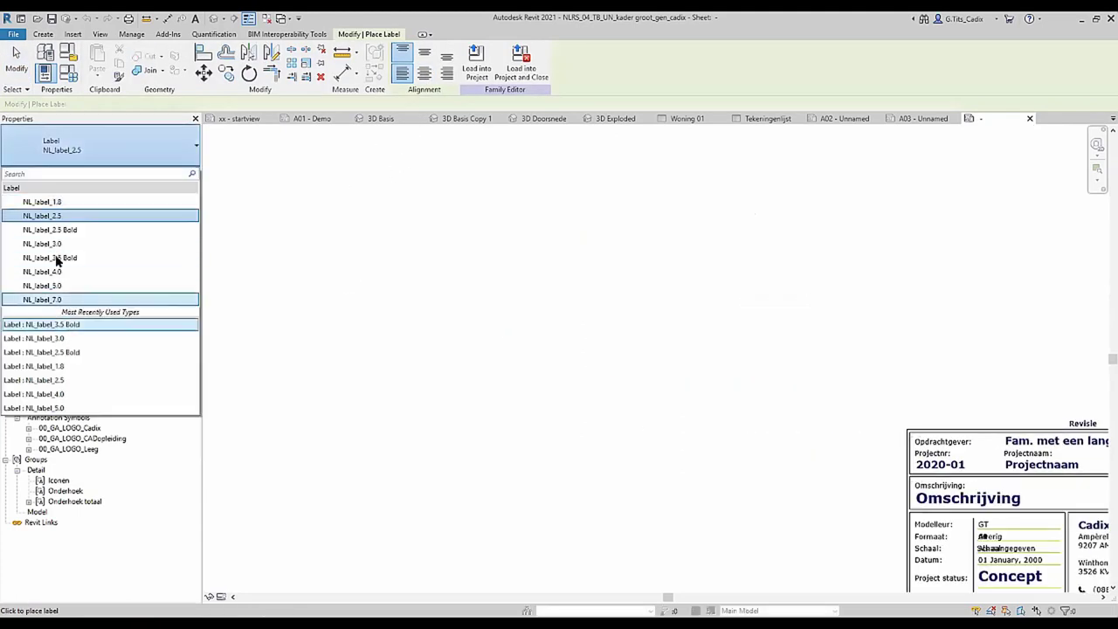
click(579, 366)
scroll(407, 342, down, 2)
scroll(404, 338, down, 2)
scroll(402, 333, down, 2)
scroll(398, 327, down, 1)
scroll(397, 327, down, 1)
scroll(397, 328, down, 2)
scroll(397, 328, down, 2)
scroll(398, 329, down, 1)
scroll(399, 330, down, 1)
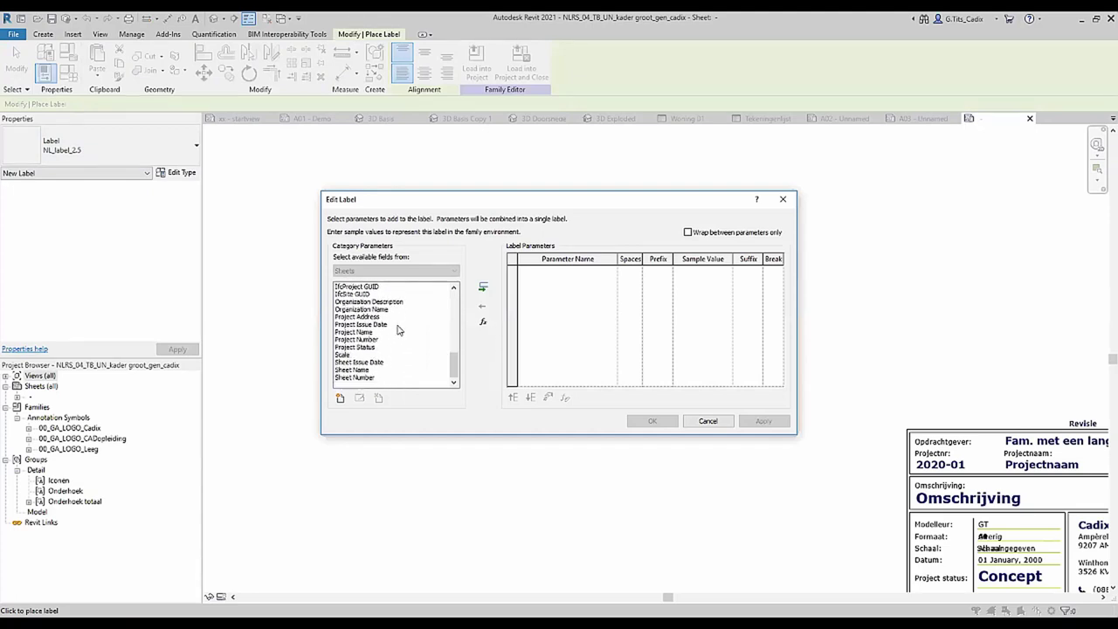
Browse the sheet fields, selecting Scale, formaat and Drawn By in turn.
click(339, 356)
scroll(356, 349, up, 1)
scroll(353, 336, up, 1)
scroll(350, 327, up, 1)
click(346, 317)
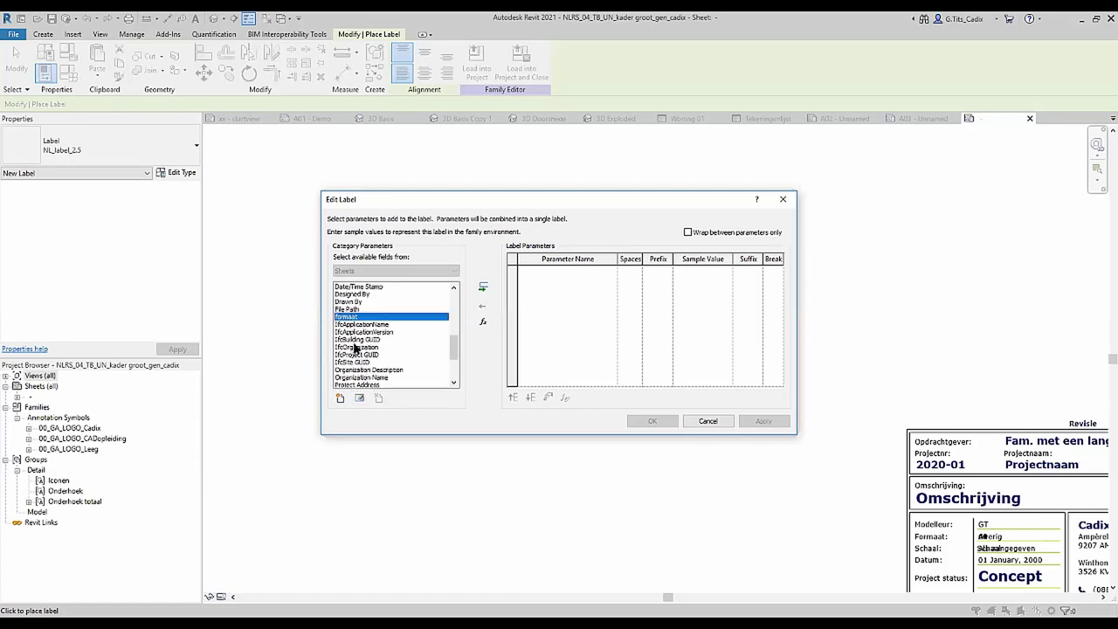
click(343, 301)
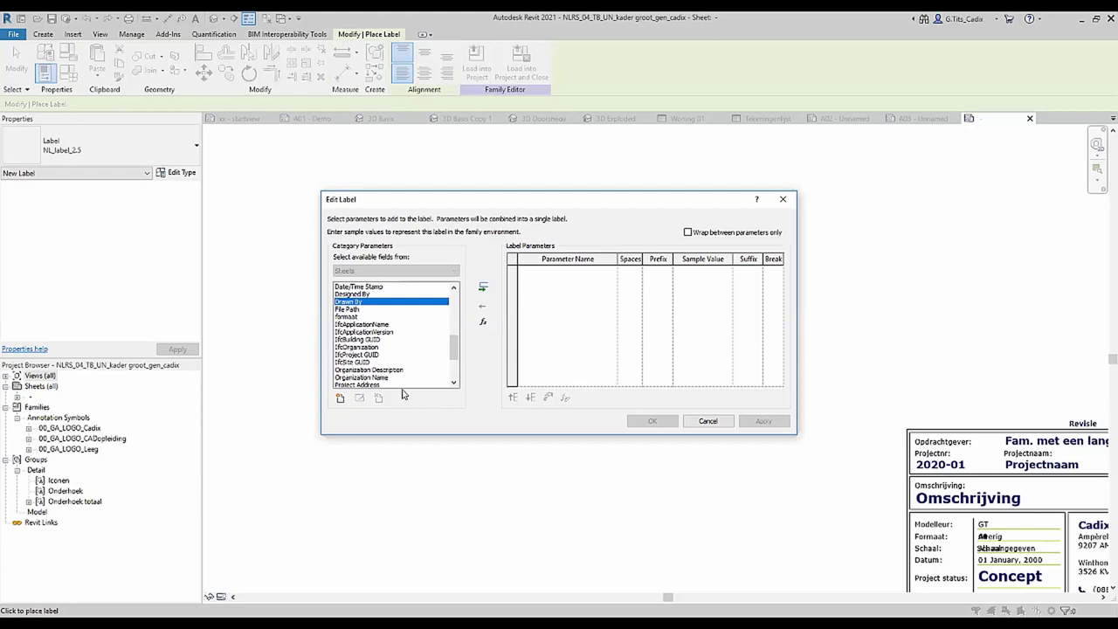
scroll(386, 365, down, 3)
scroll(386, 365, up, 2)
scroll(386, 363, up, 3)
scroll(386, 362, up, 3)
scroll(386, 362, up, 2)
scroll(385, 362, up, 1)
scroll(386, 362, up, 1)
scroll(387, 361, up, 1)
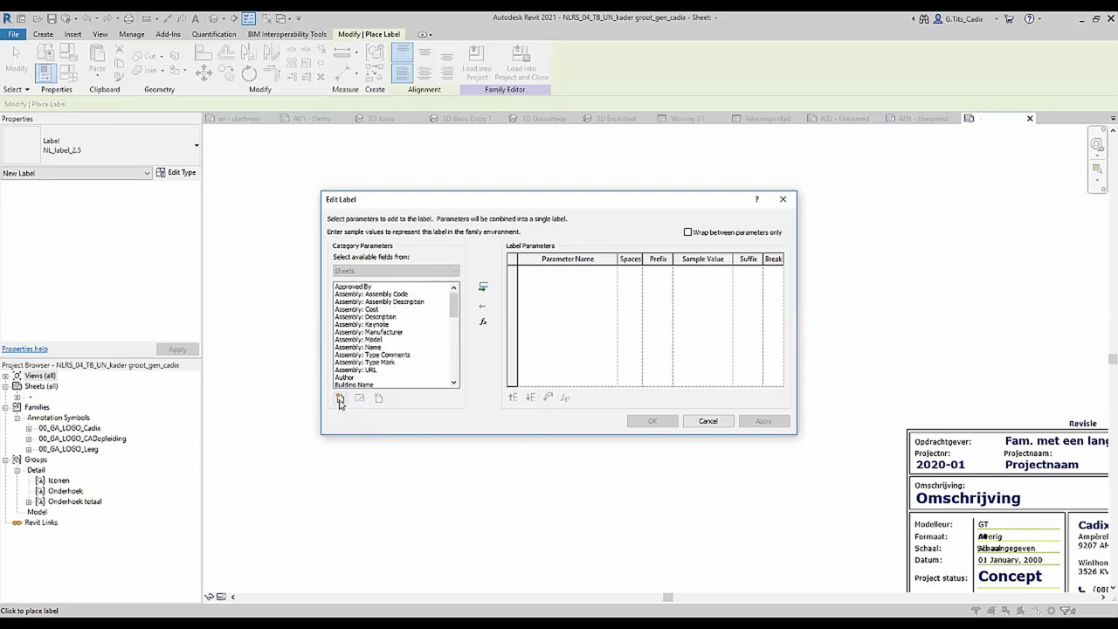
Try Create Parameter, then cancel it and abandon the label.
click(340, 400)
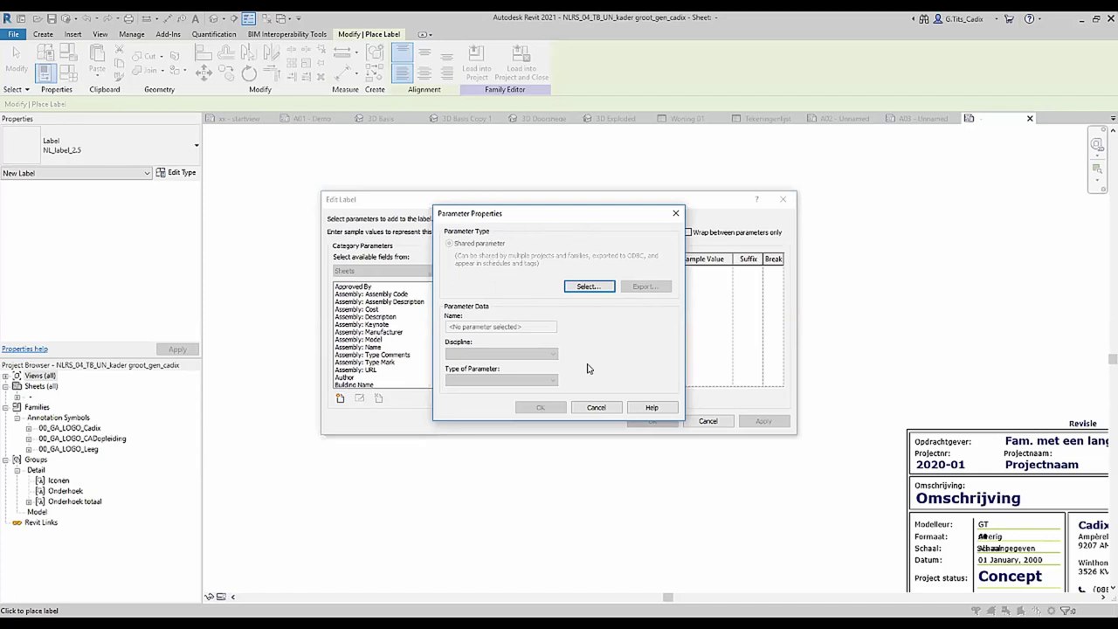
click(574, 409)
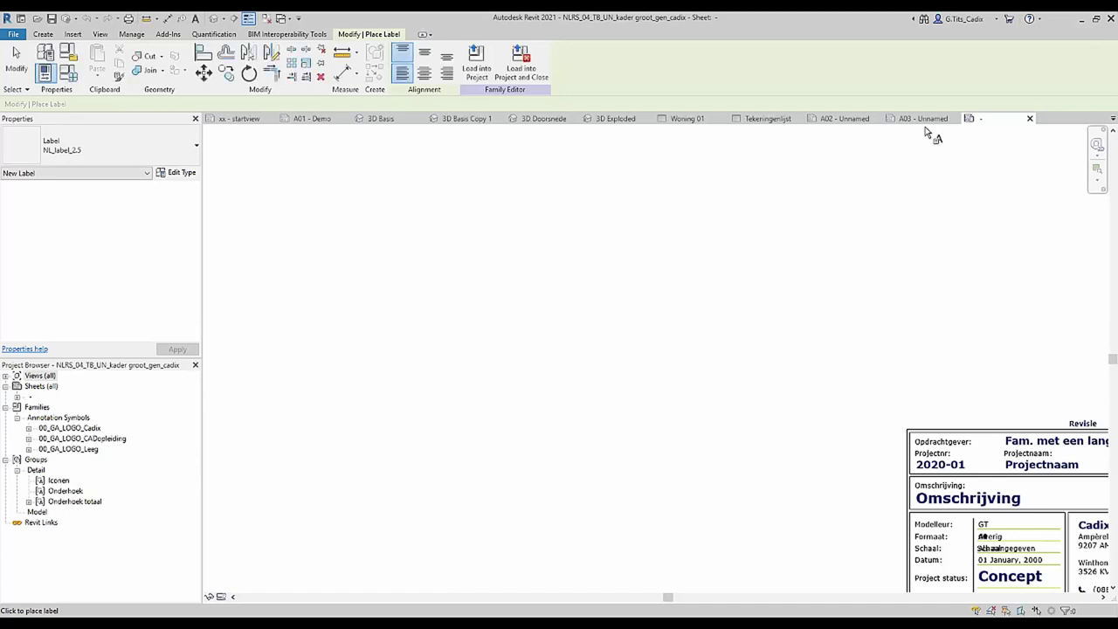
key(Escape)
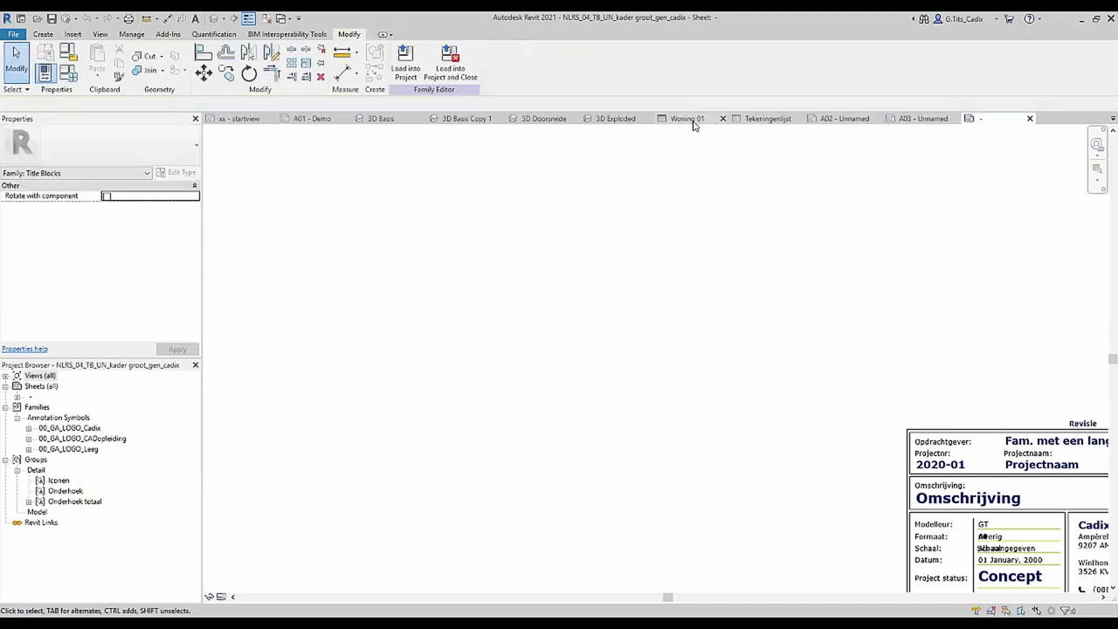
Switch to sheet A02, dismiss the save reminder, review Project Parameters, and pan to the title block.
click(817, 122)
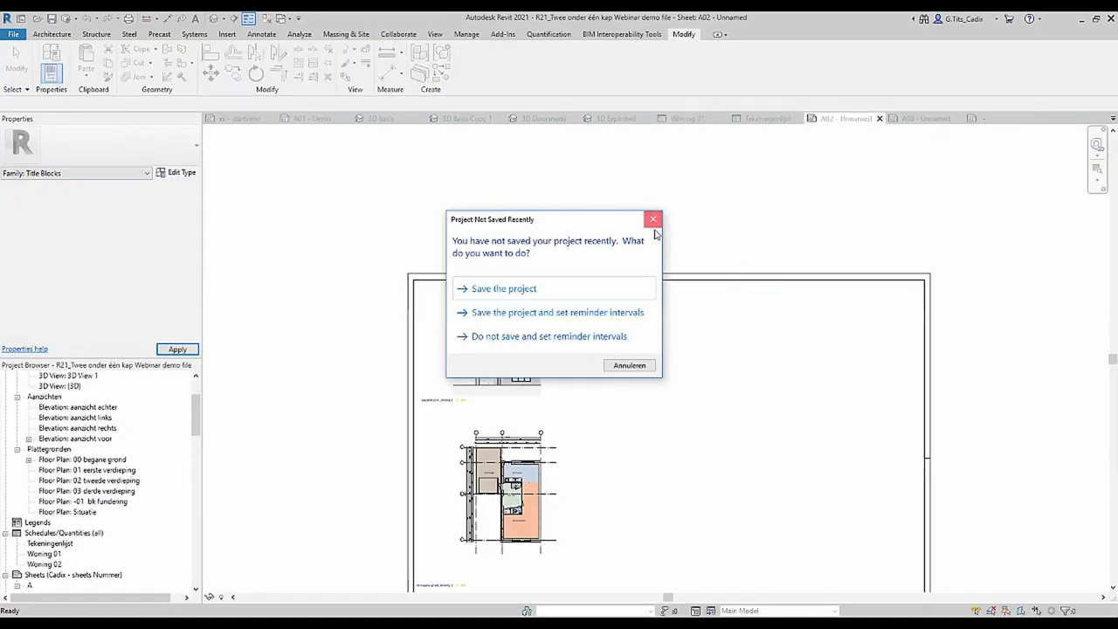
click(653, 218)
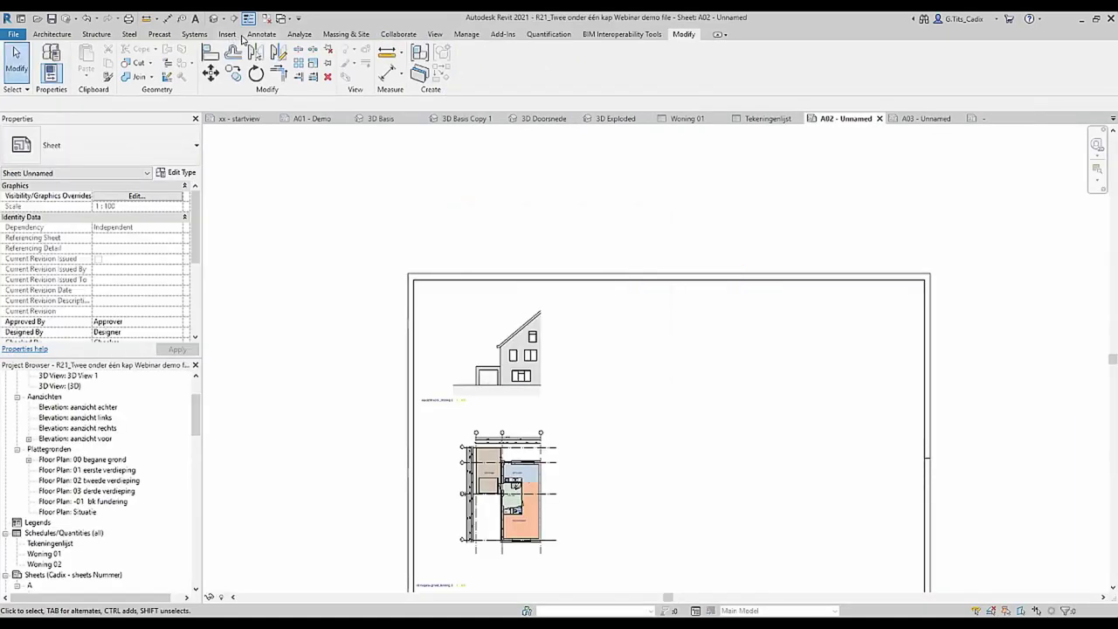
click(475, 37)
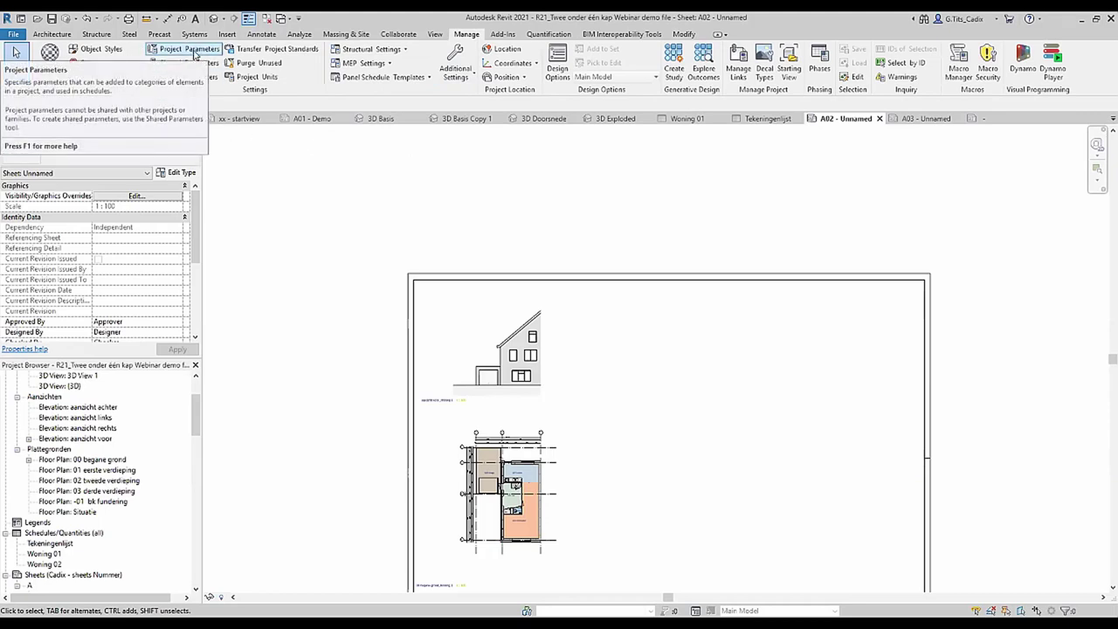
click(195, 54)
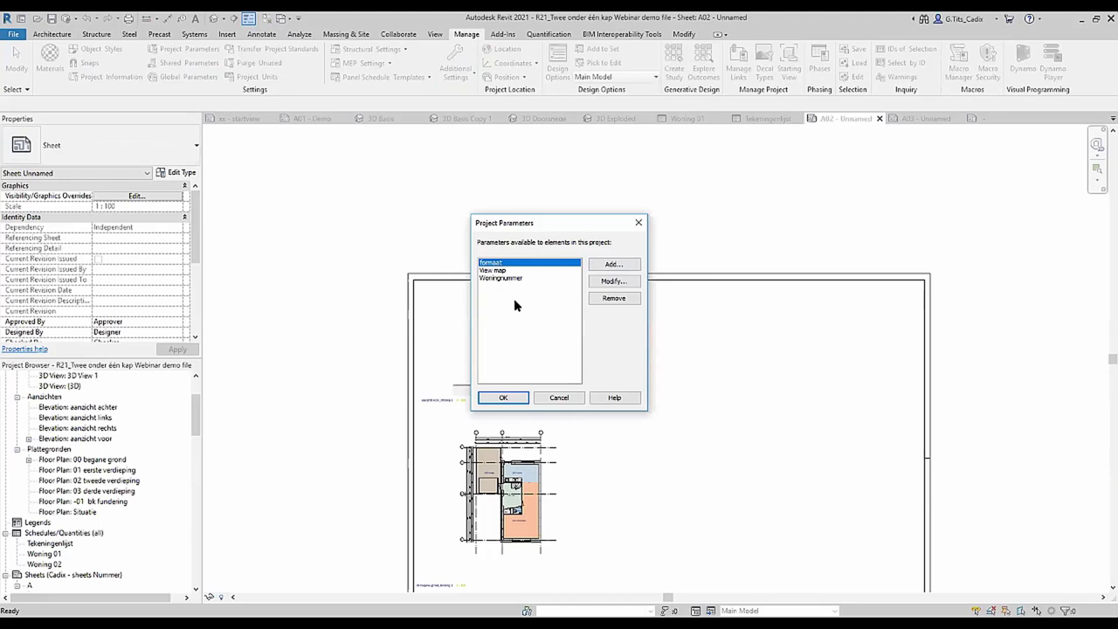
key(Escape)
middle_drag(678, 409, 548, 352)
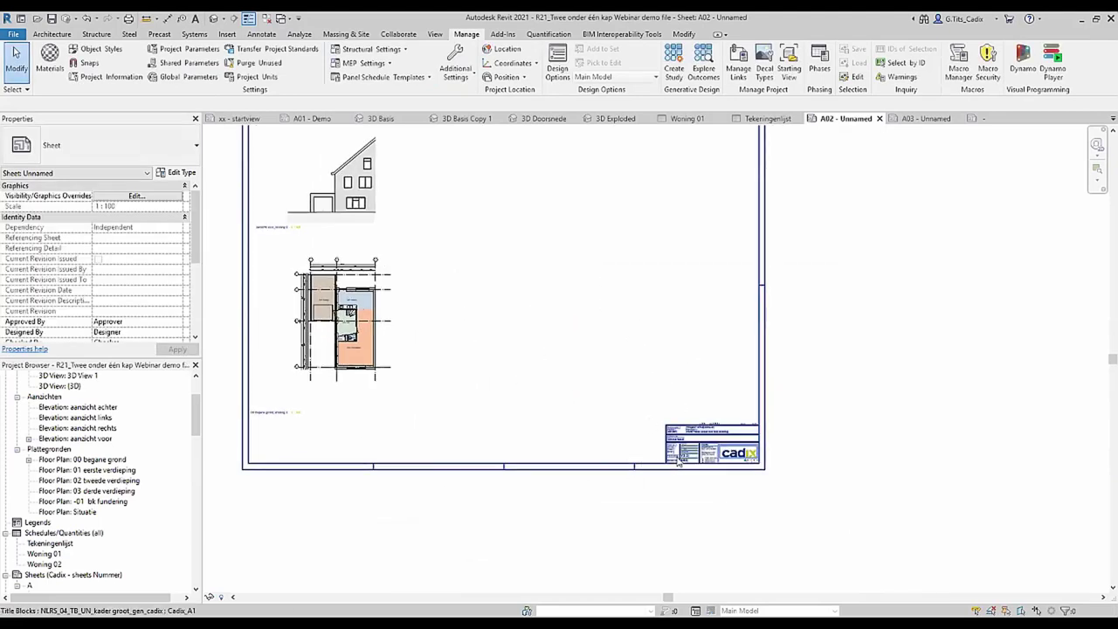
click(679, 462)
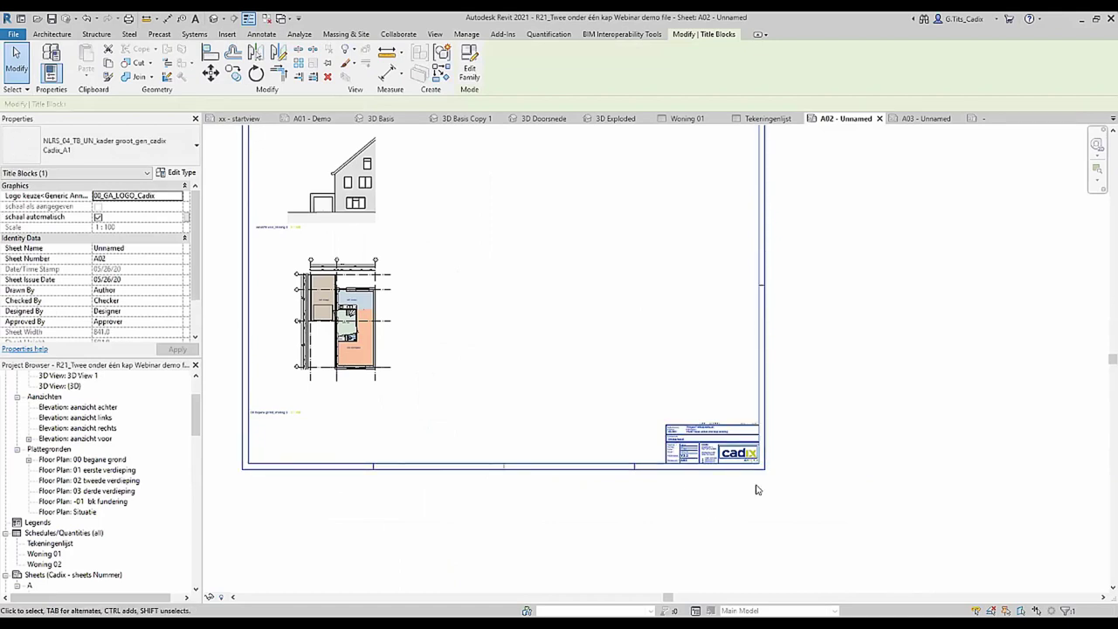
scroll(734, 454, up, 3)
scroll(733, 454, up, 3)
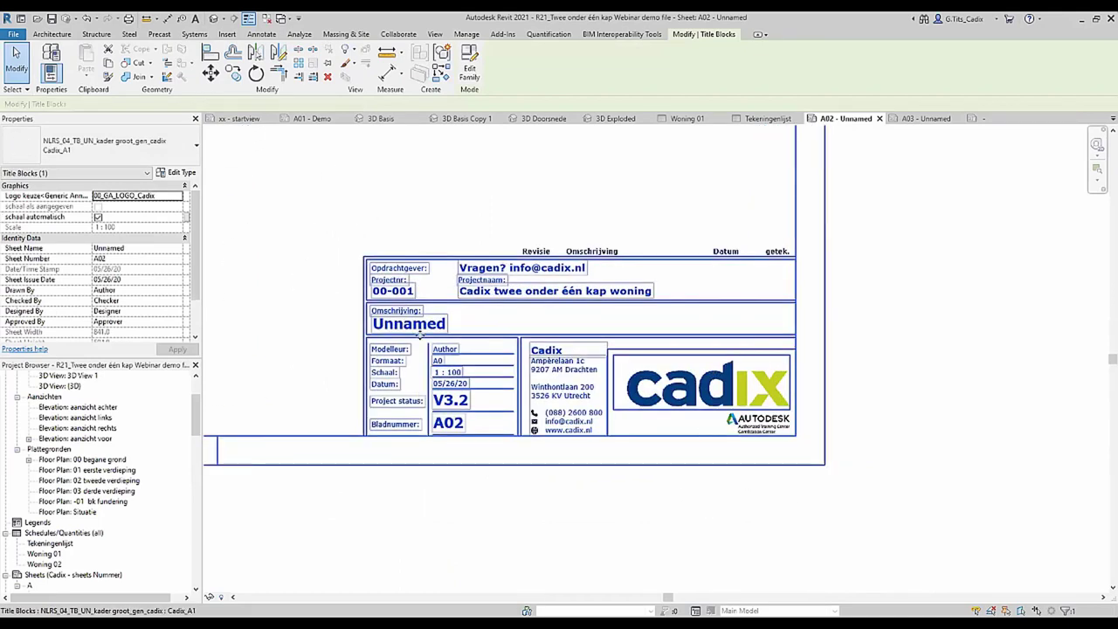
click(127, 195)
click(130, 223)
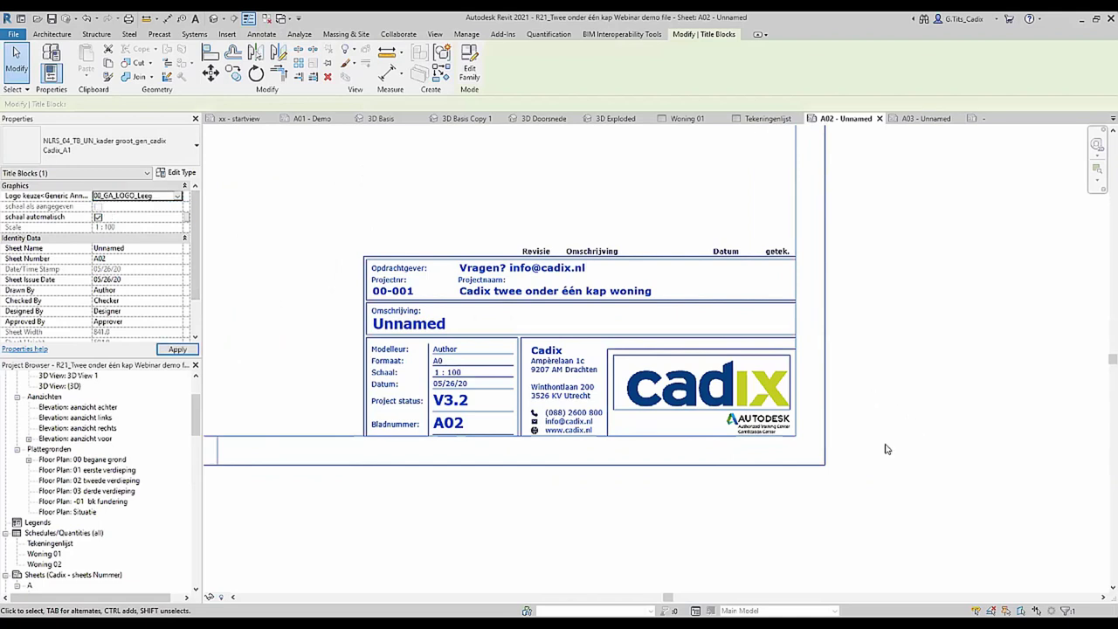
key(Escape)
scroll(903, 335, down, 3)
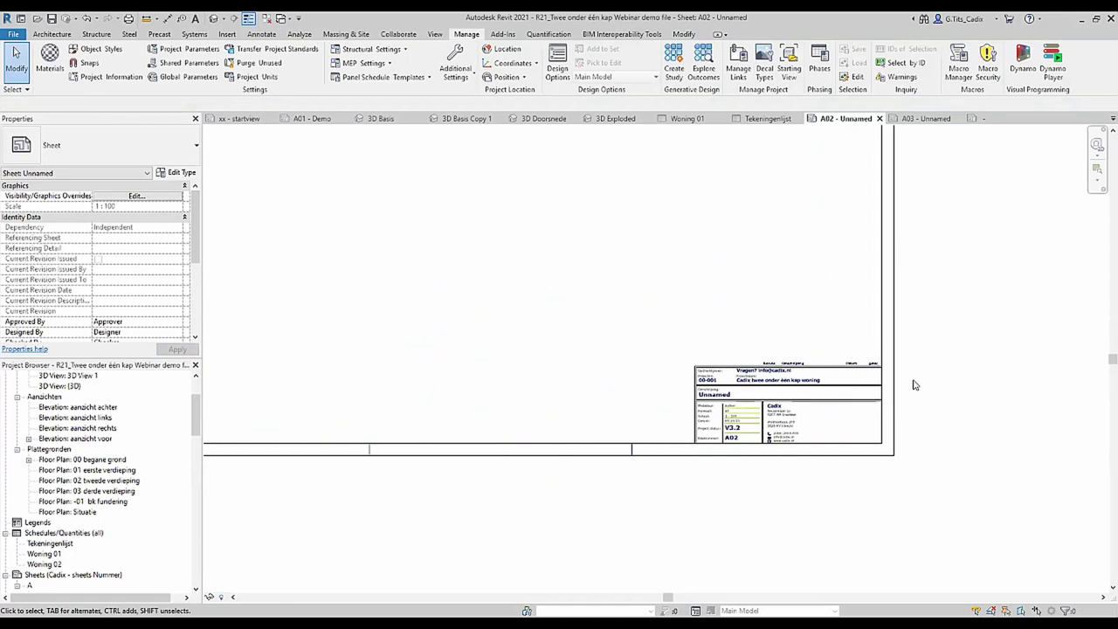
click(845, 411)
mouse_move(135, 196)
click(178, 195)
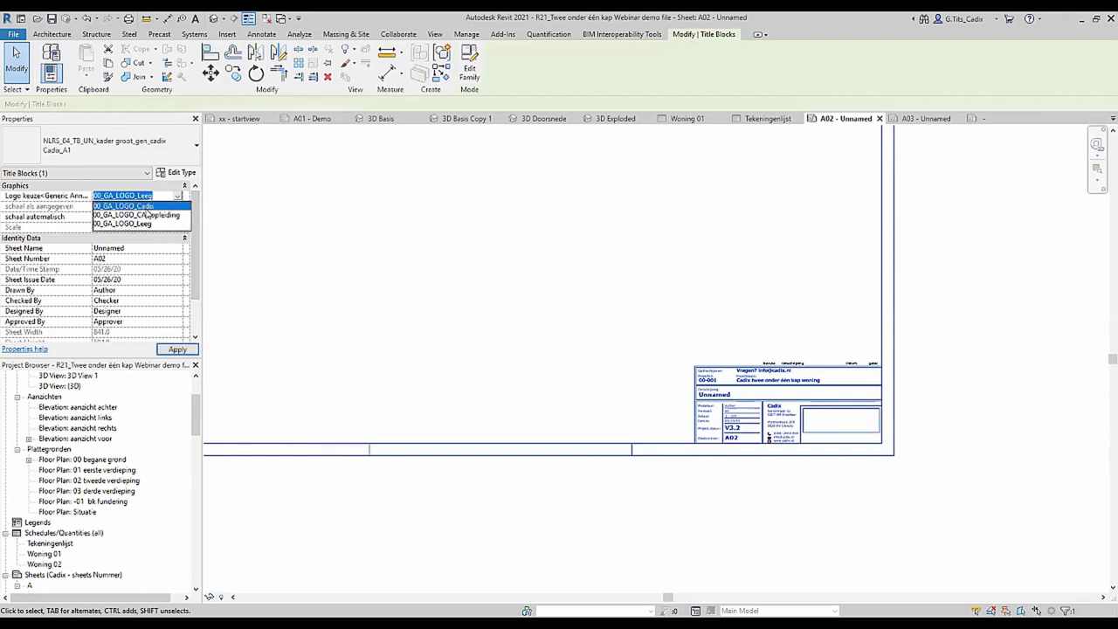
click(122, 210)
click(722, 360)
scroll(878, 375, down, 2)
scroll(812, 331, down, 1)
middle_drag(812, 332, 758, 374)
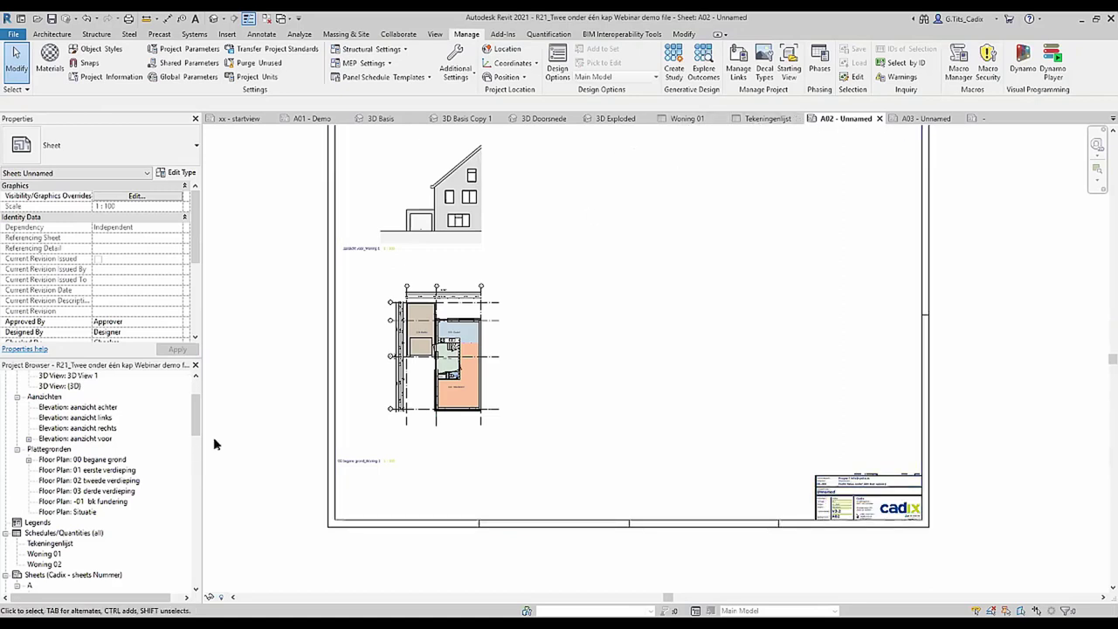
Select the Sheets group in the Project Browser and open the Print dialog with Ctrl+P.
click(42, 532)
scroll(56, 524, down, 3)
click(60, 491)
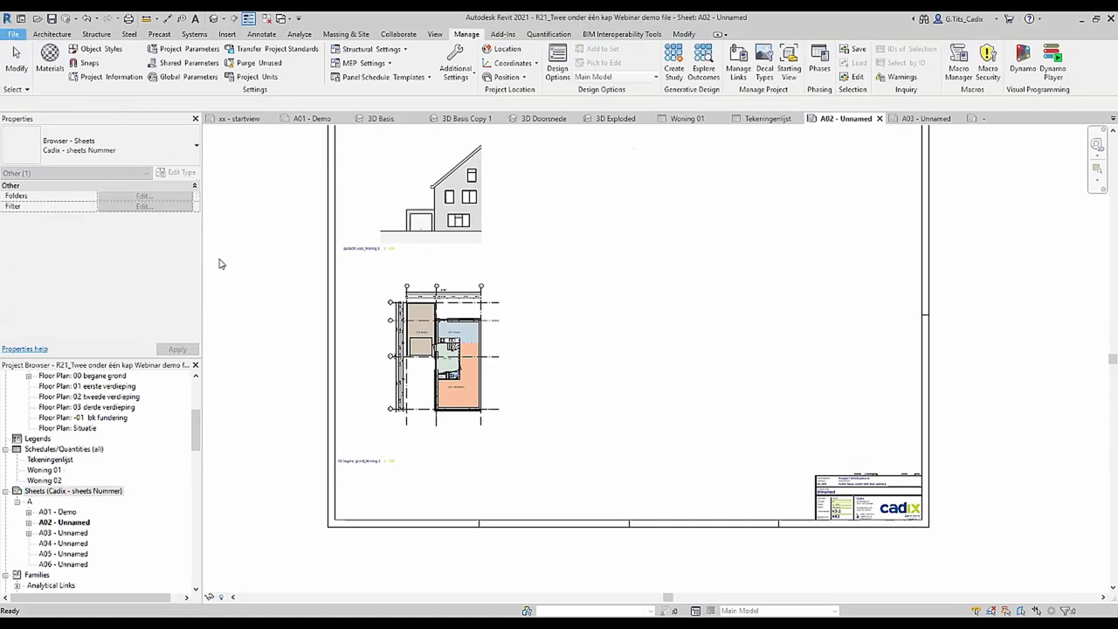
key(alt+f)
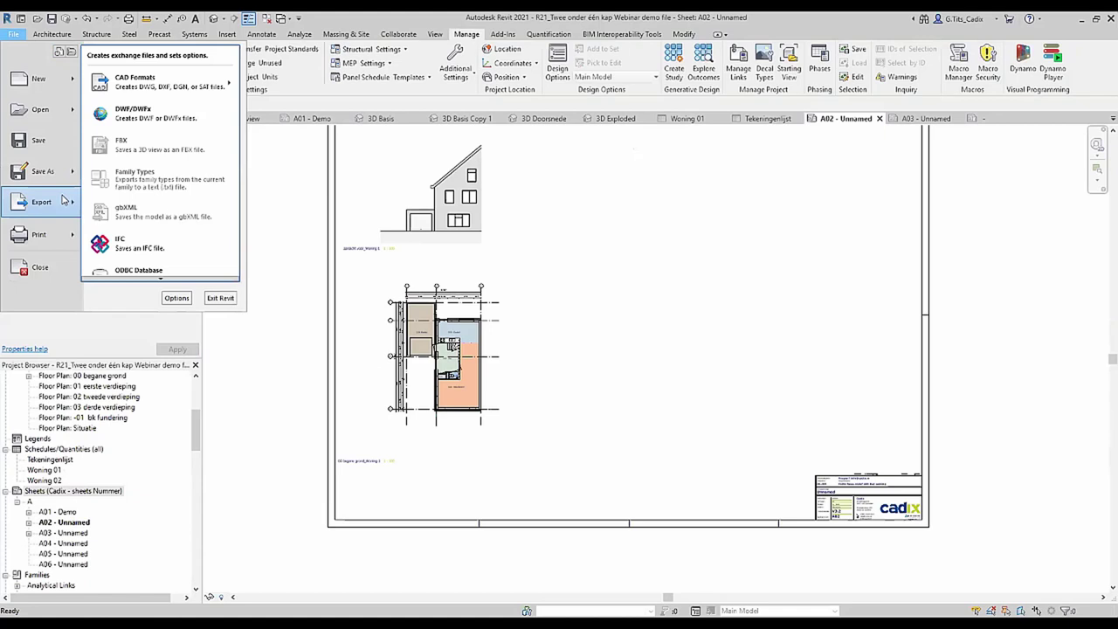
mouse_move(41, 234)
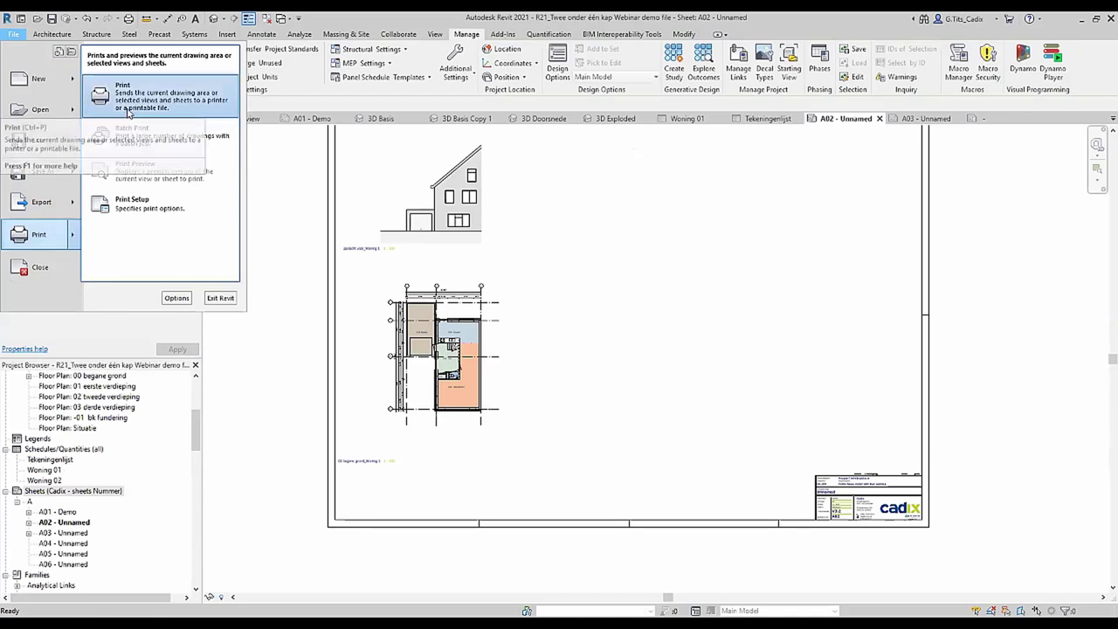
key(ctrl+p)
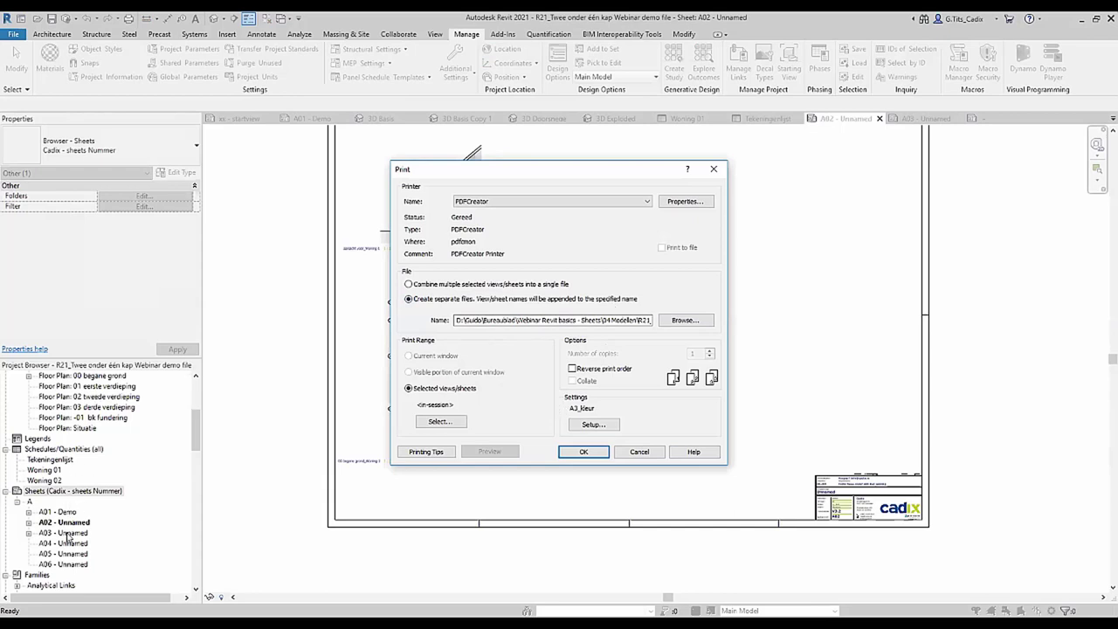
With views hidden, select sheets A02 and A03 and save them as a new print set 'A1'.
click(431, 427)
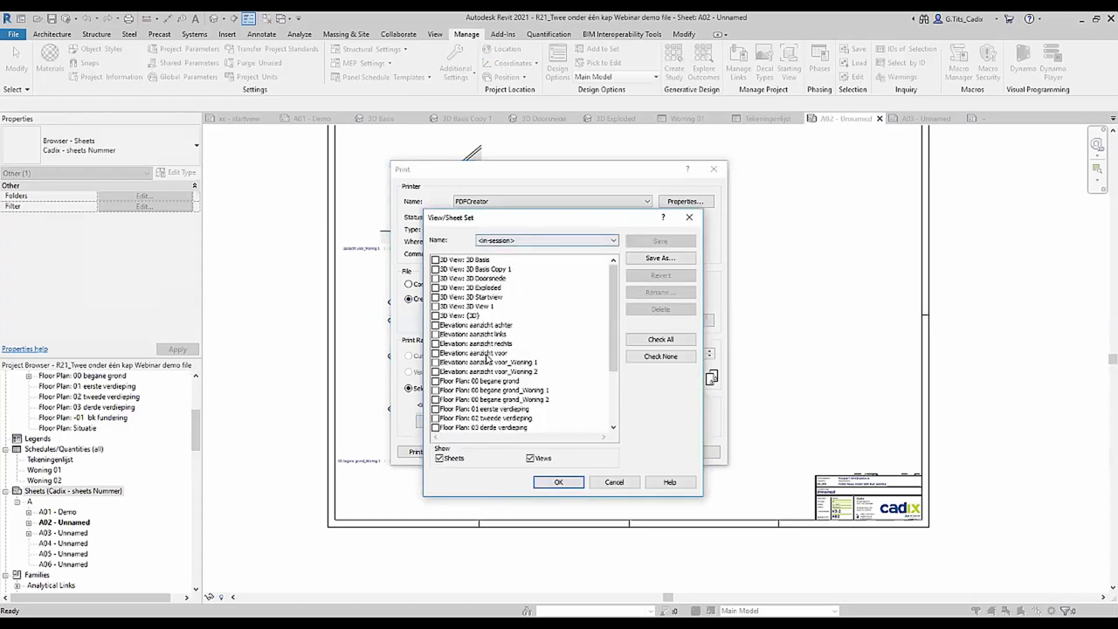
click(530, 459)
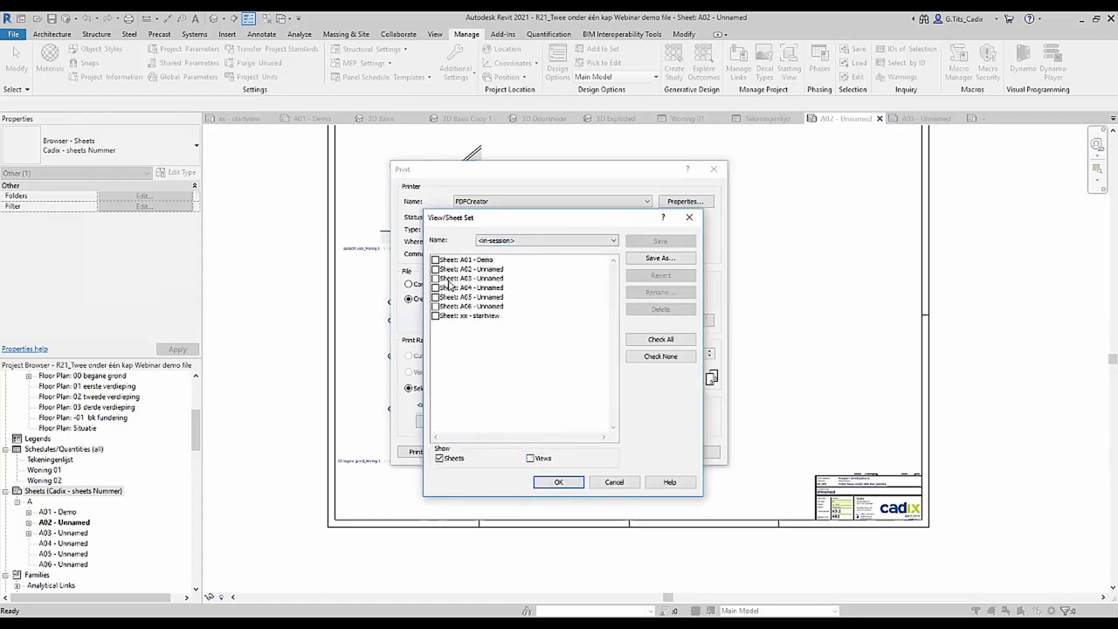
click(435, 269)
click(435, 278)
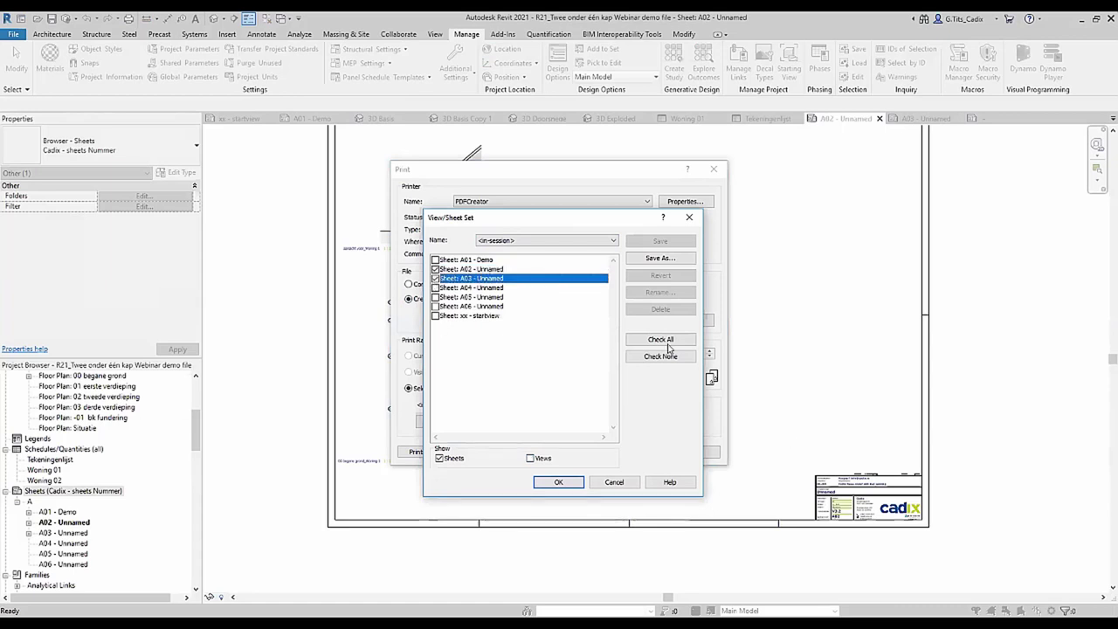
click(667, 260)
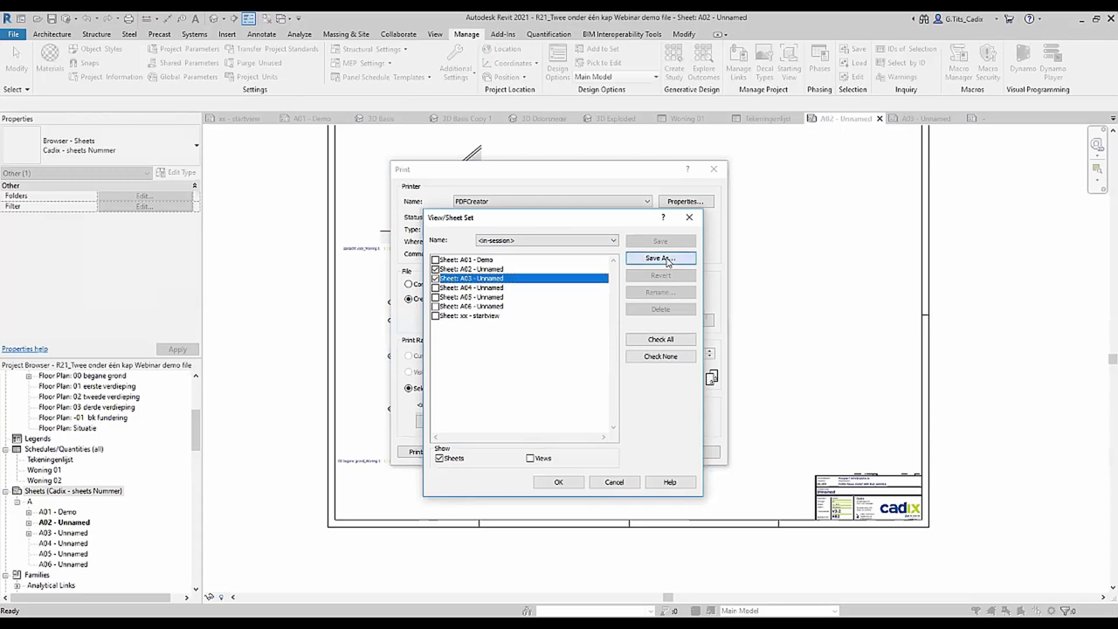
text(A2)
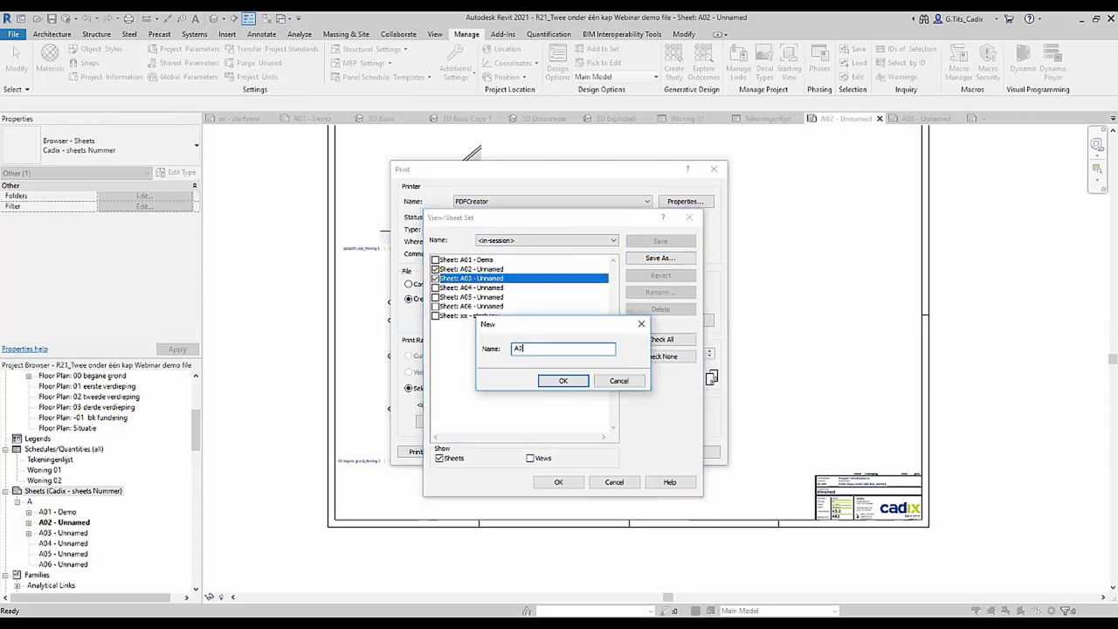
key(Return)
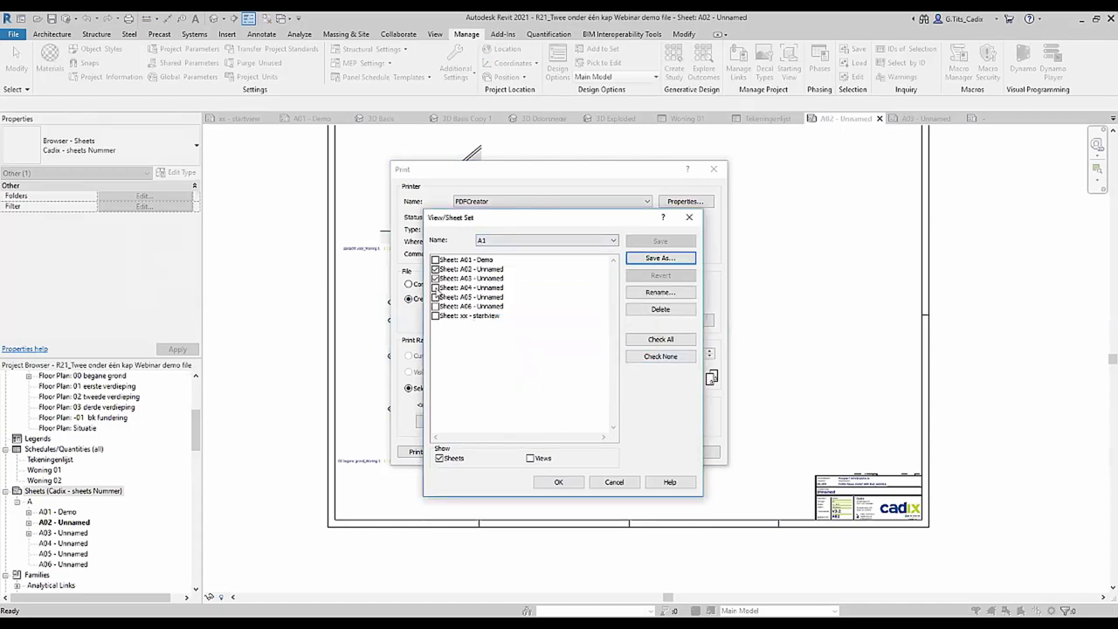
Add sheet A04 to the A1 set, save it, and close the print settings.
click(435, 287)
click(659, 240)
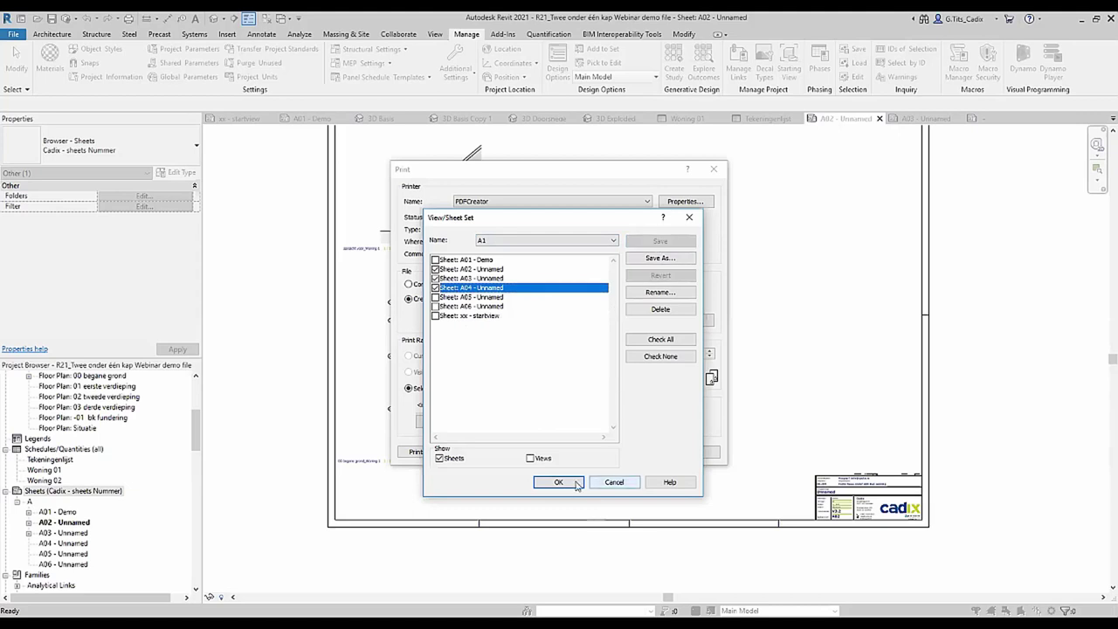
click(614, 483)
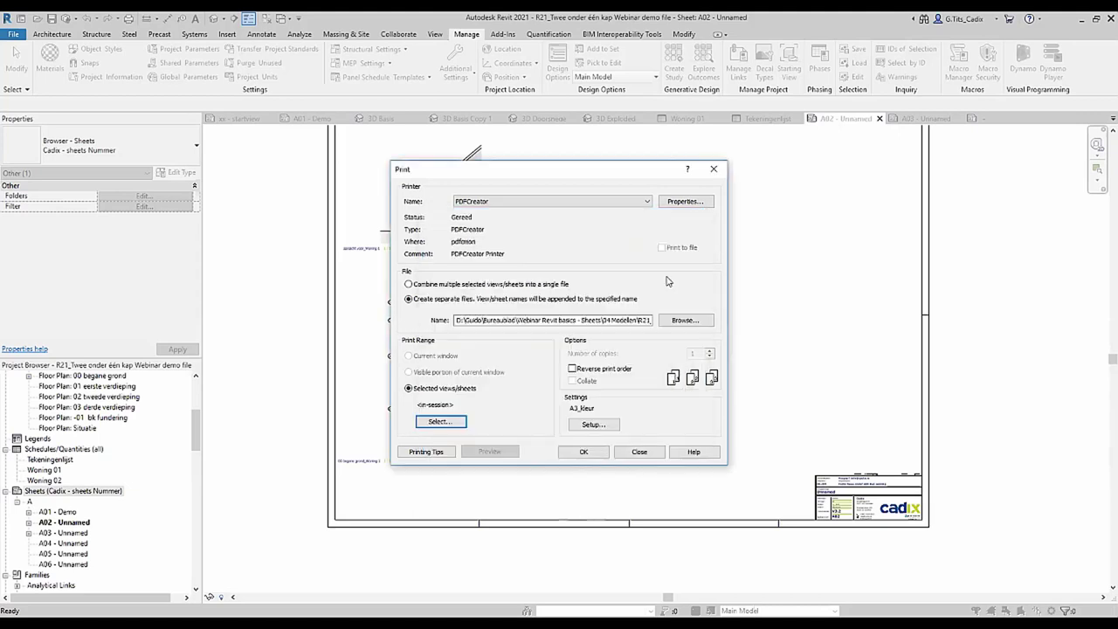
key(Escape)
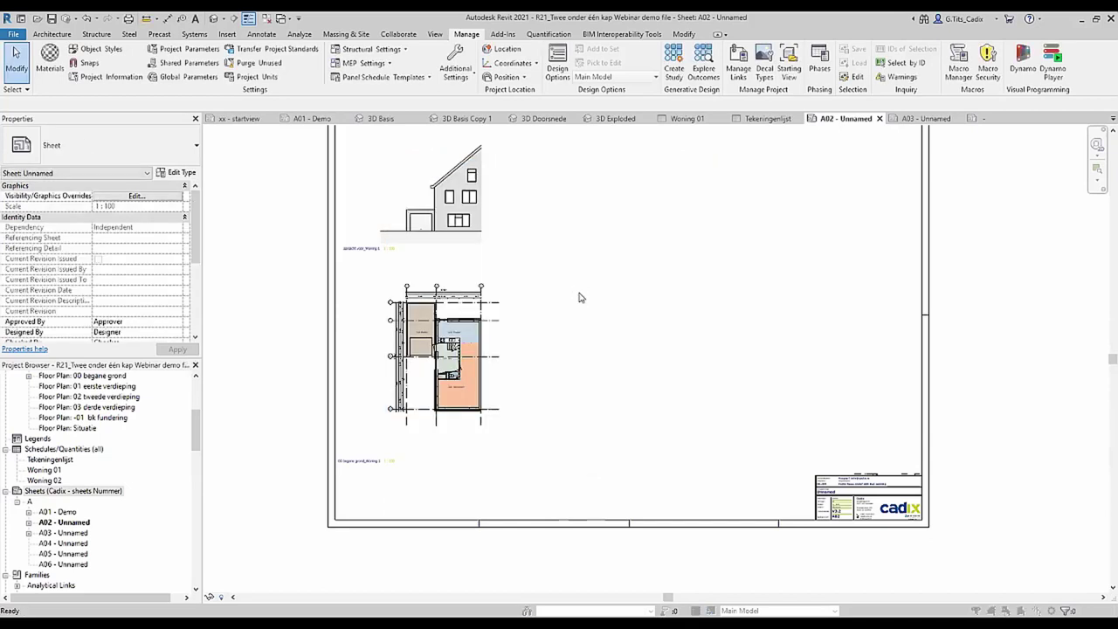
Reopen Print, trial-select sheets A02, A03 and A04 in the in-session set, then cancel the selection.
key(ctrl+p)
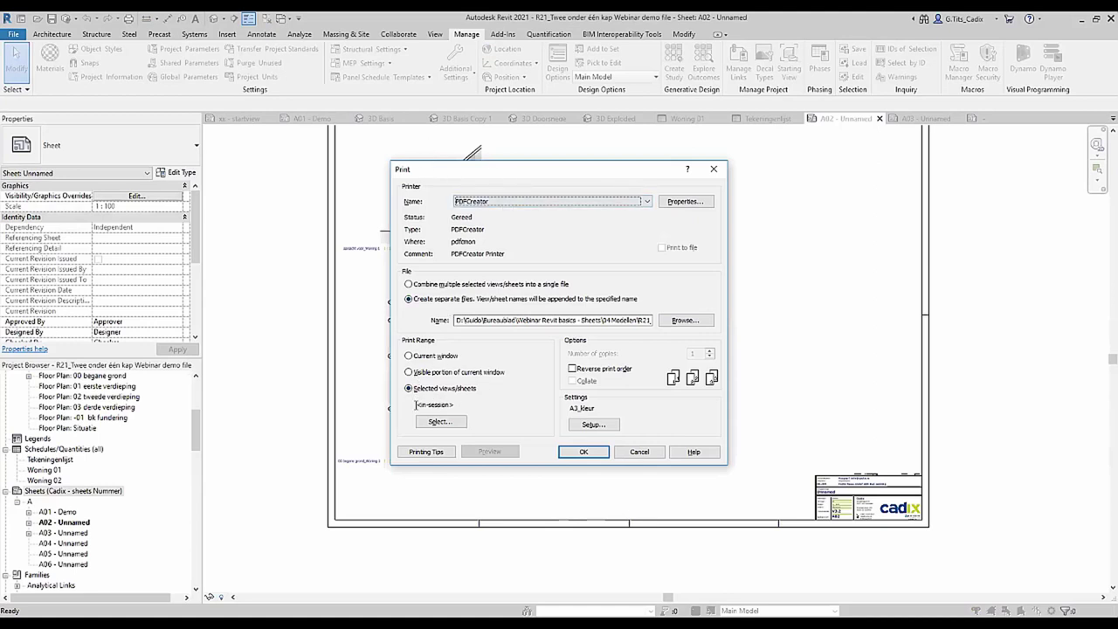
click(435, 423)
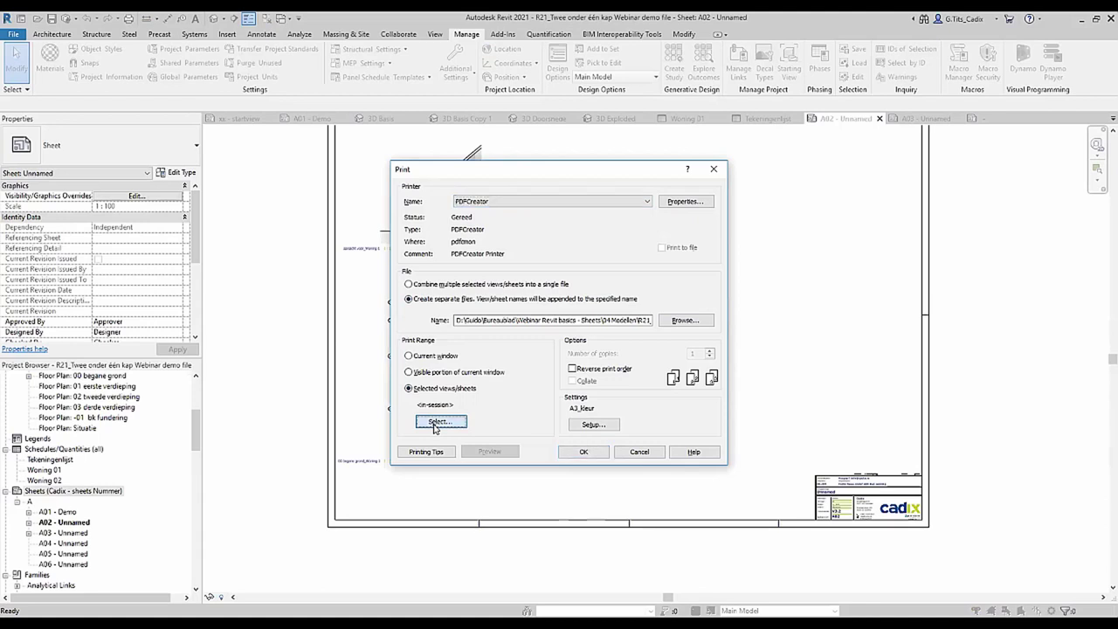
click(546, 241)
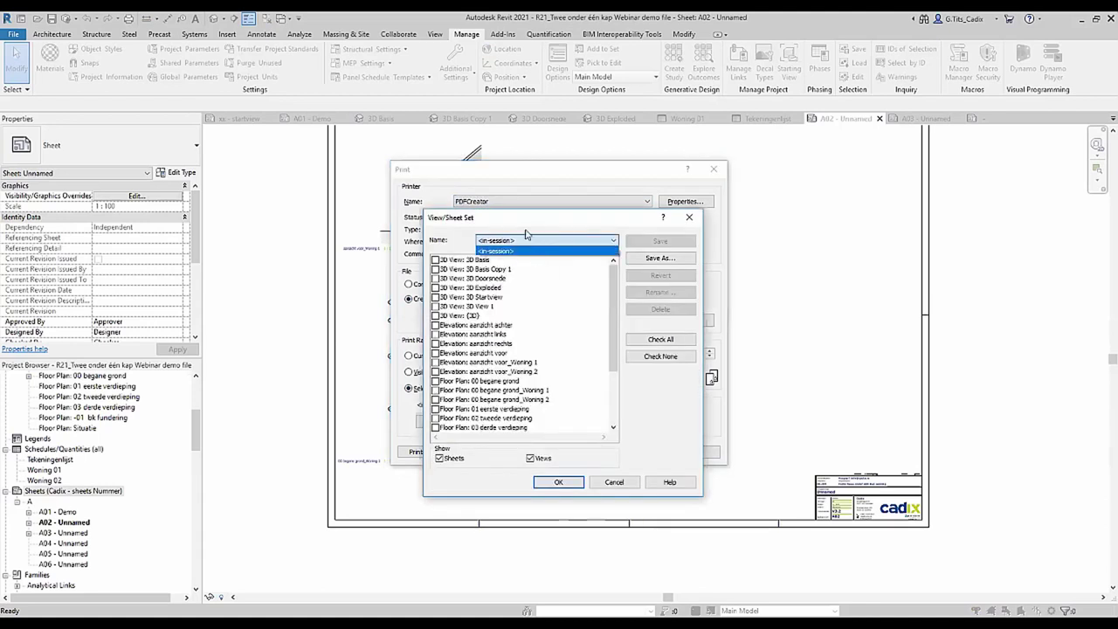
click(527, 234)
click(532, 458)
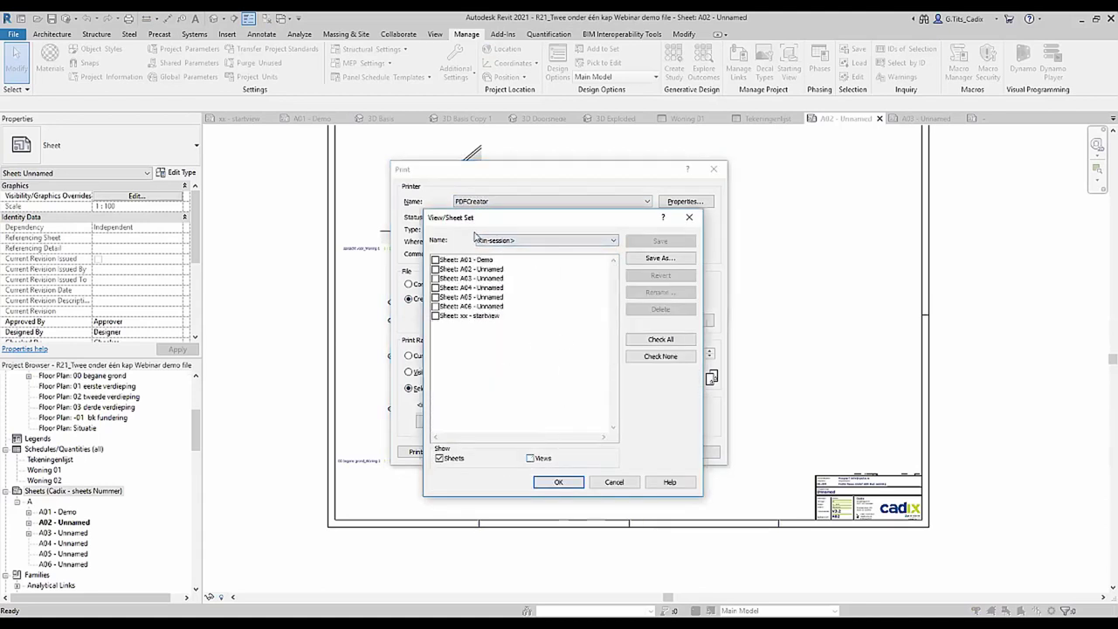
click(435, 269)
click(435, 279)
click(434, 288)
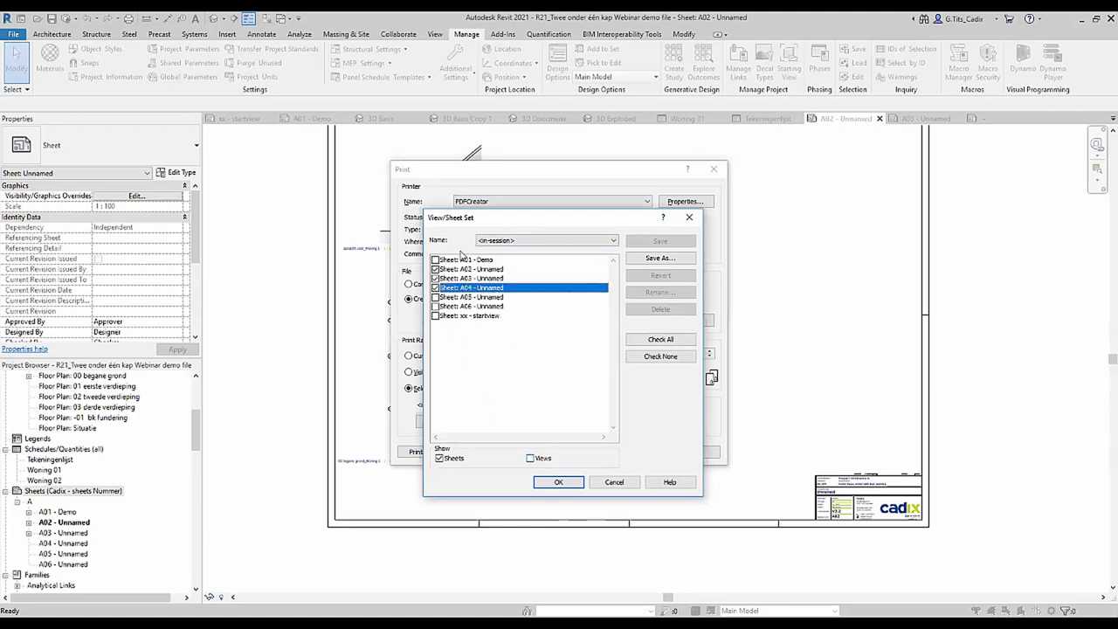
click(625, 483)
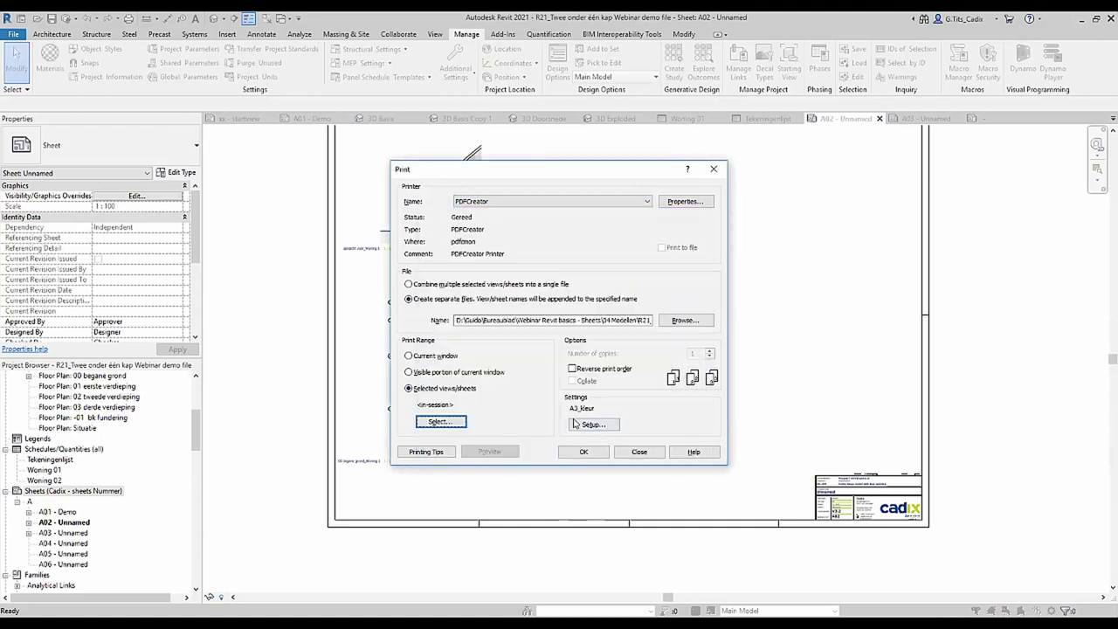
Check the A3_kleur print setup's paper sizes, leave A4, and close Print without printing.
click(599, 427)
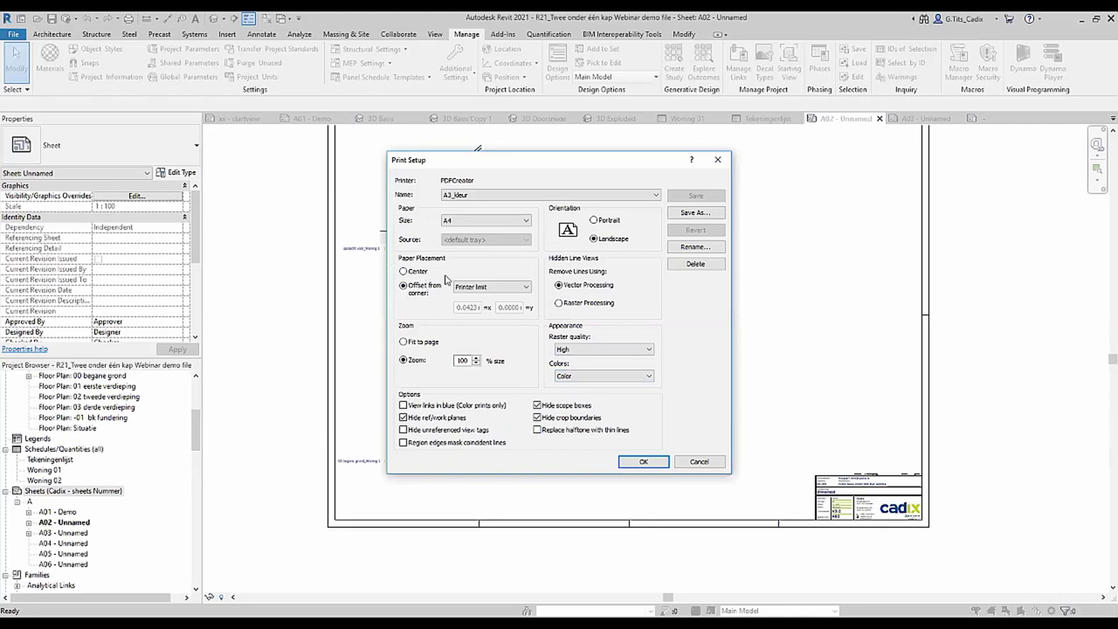
click(479, 222)
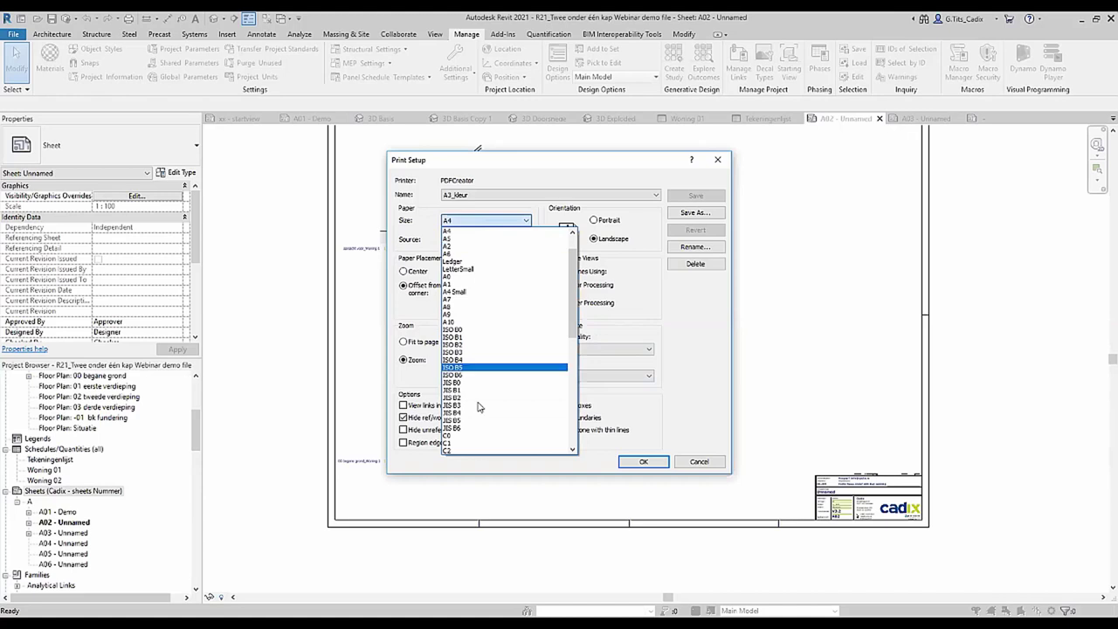
click(659, 327)
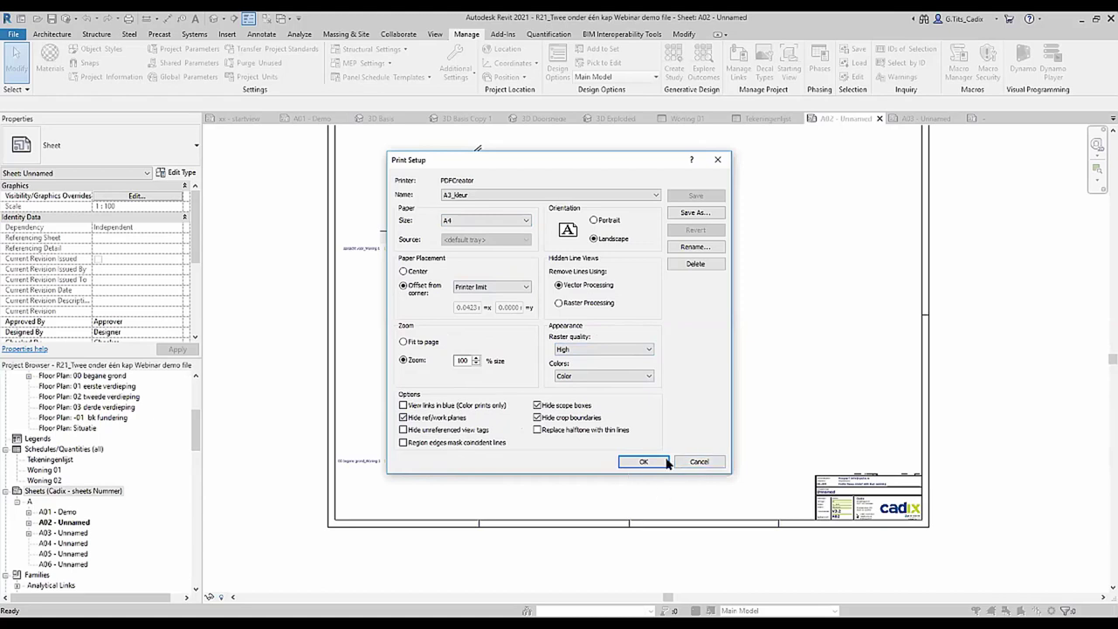
click(686, 462)
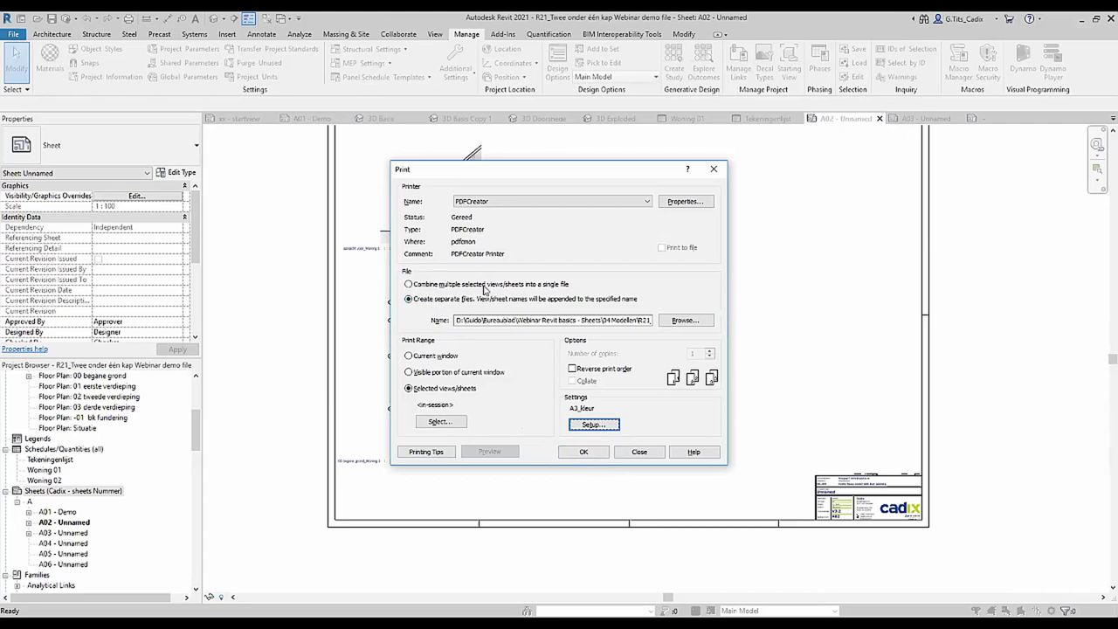
click(642, 454)
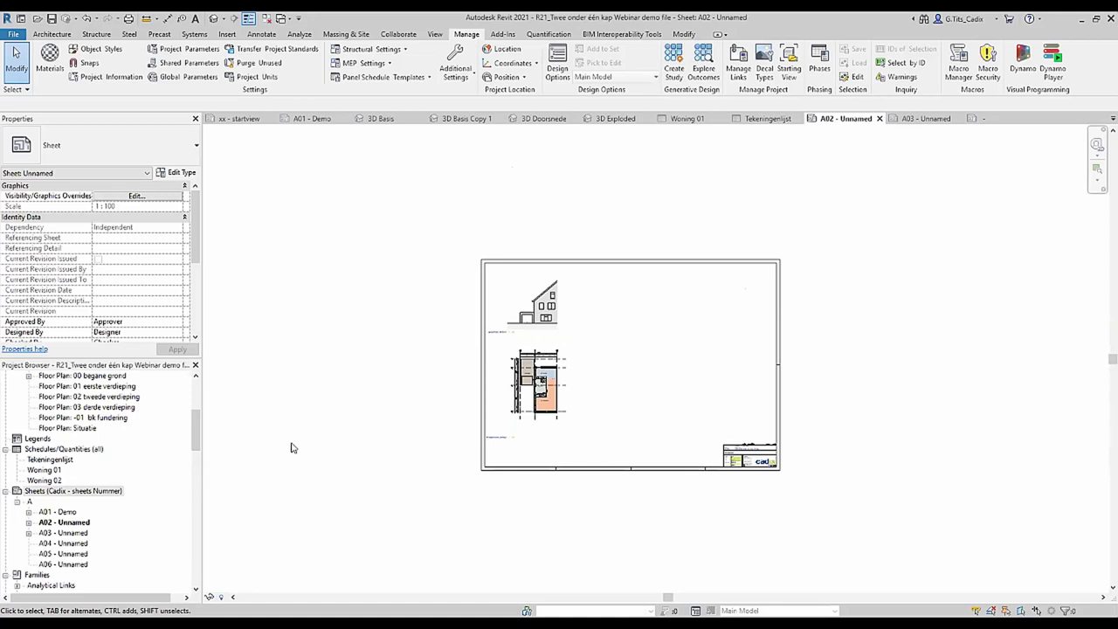
Switch to the startview title sheet and select its viewport.
click(238, 119)
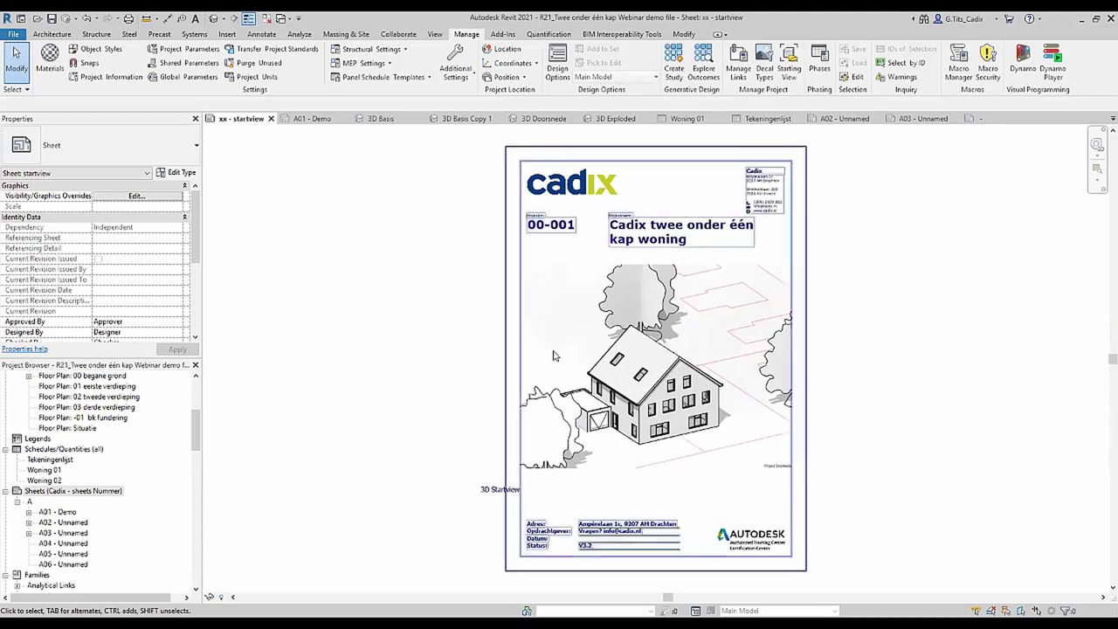
click(499, 495)
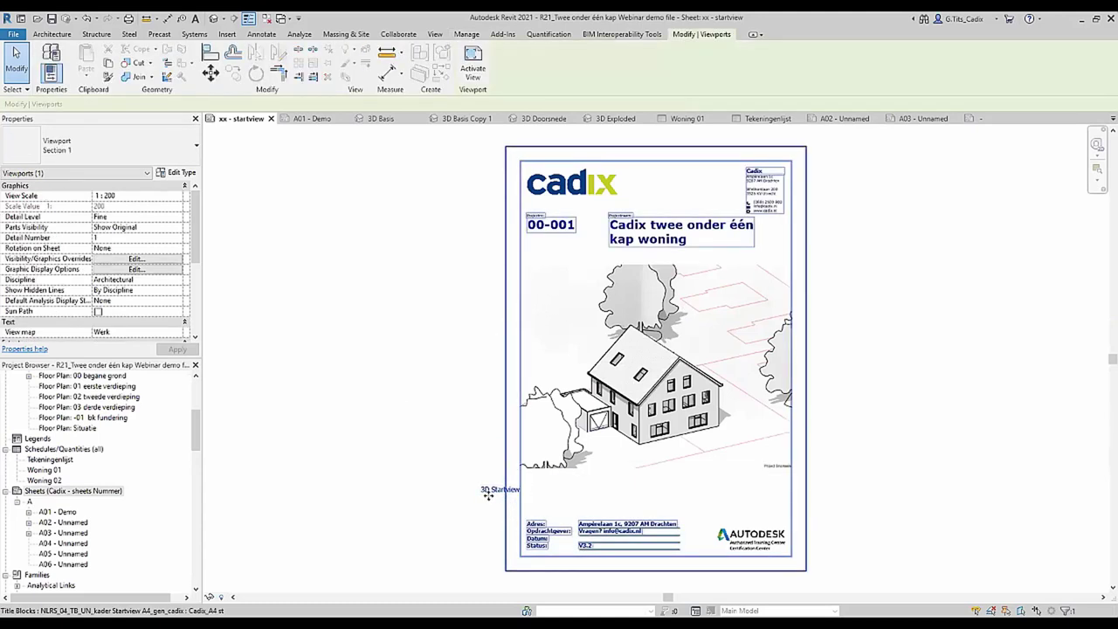
click(457, 466)
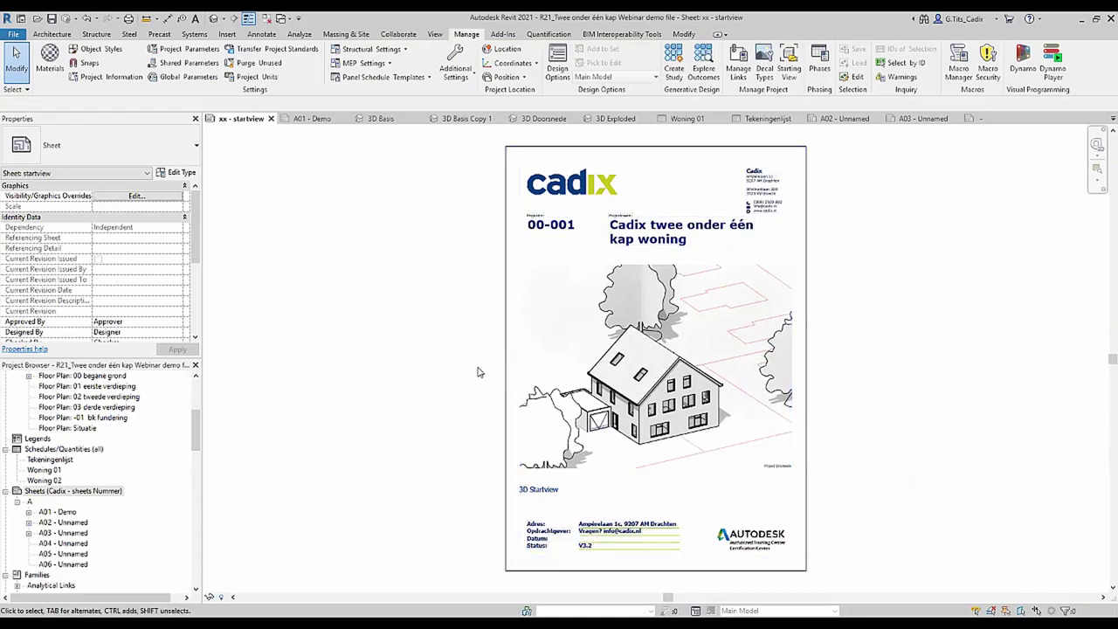
click(622, 388)
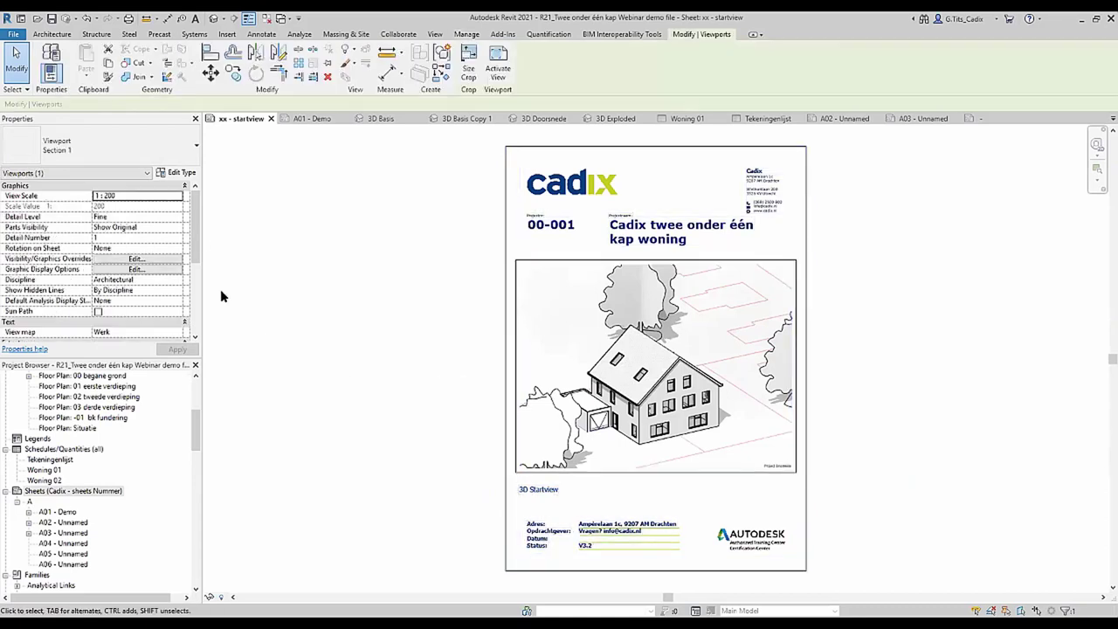
Set the viewport type's Show Title to 'When multiple viewports' and apply it.
click(179, 173)
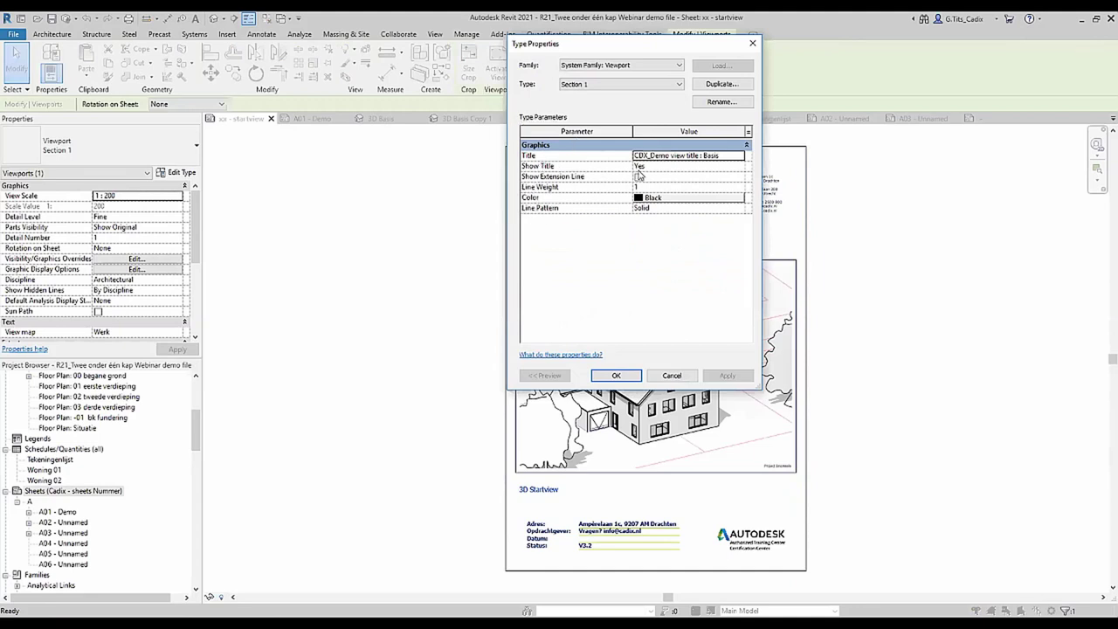
click(741, 166)
click(740, 167)
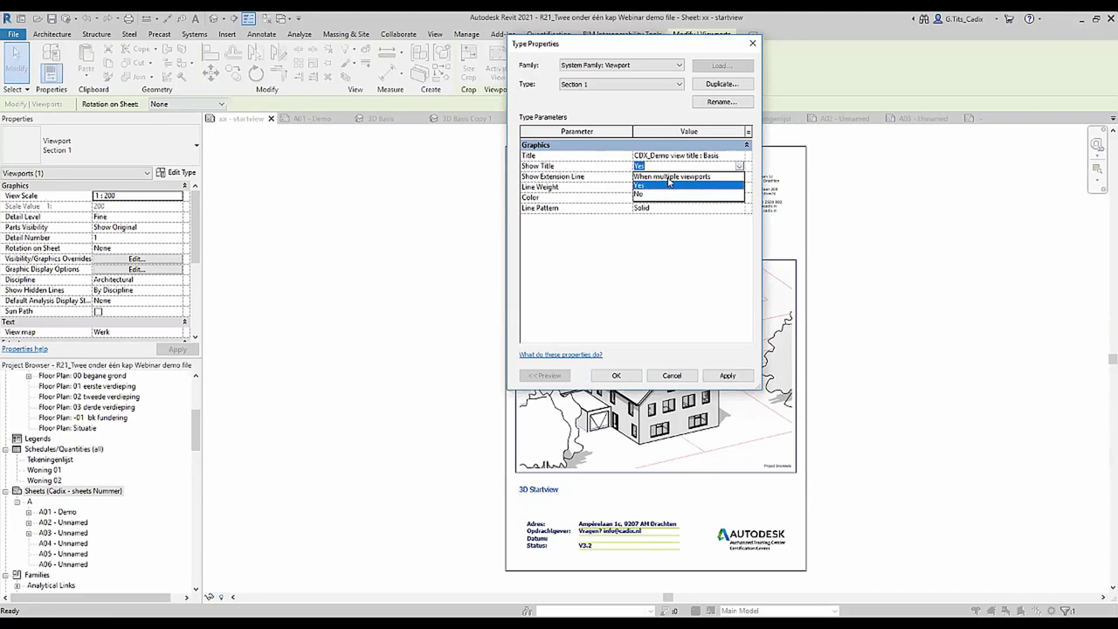
click(671, 176)
click(726, 376)
click(629, 380)
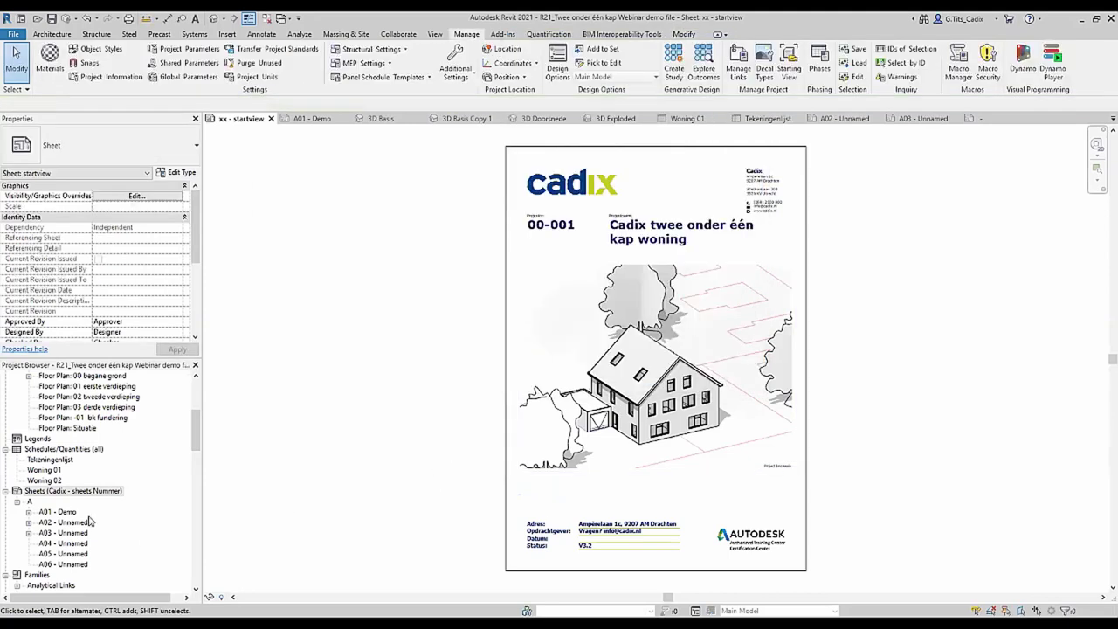
double_click(60, 513)
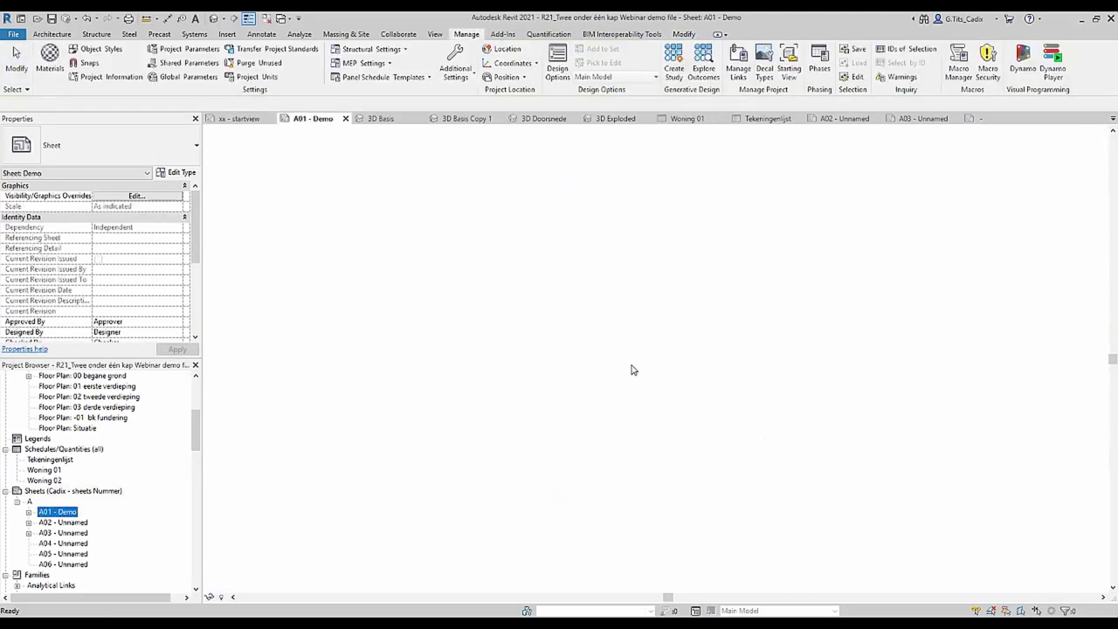
scroll(363, 306, up, 2)
scroll(364, 306, up, 3)
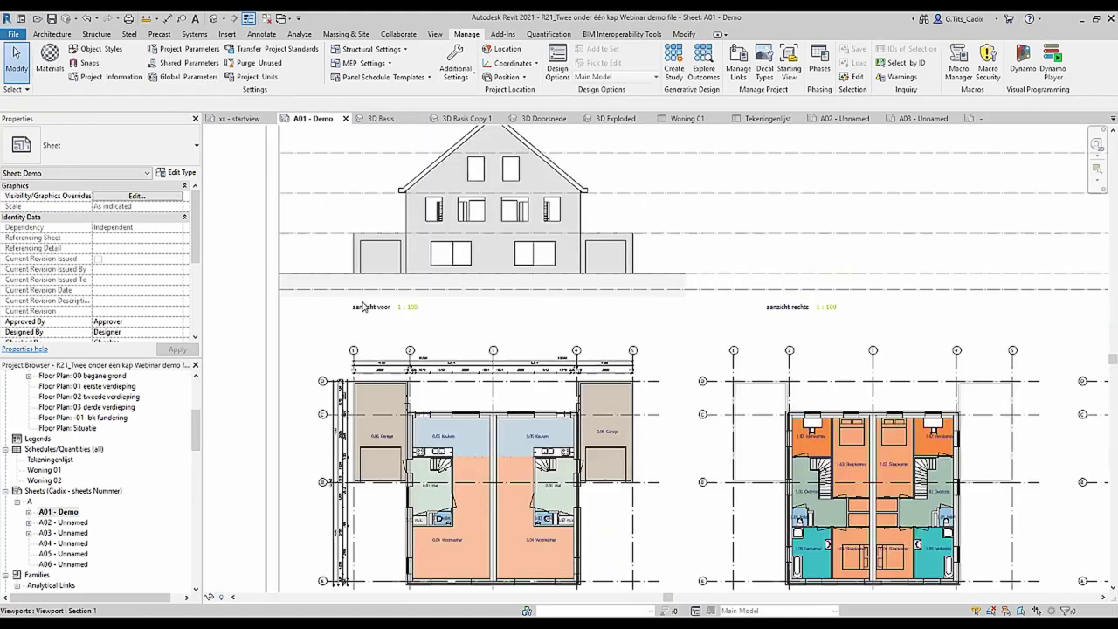
scroll(363, 306, down, 2)
scroll(364, 305, down, 2)
mouse_move(363, 305)
middle_down()
mouse_move(471, 337)
mouse_move(380, 233)
middle_up()
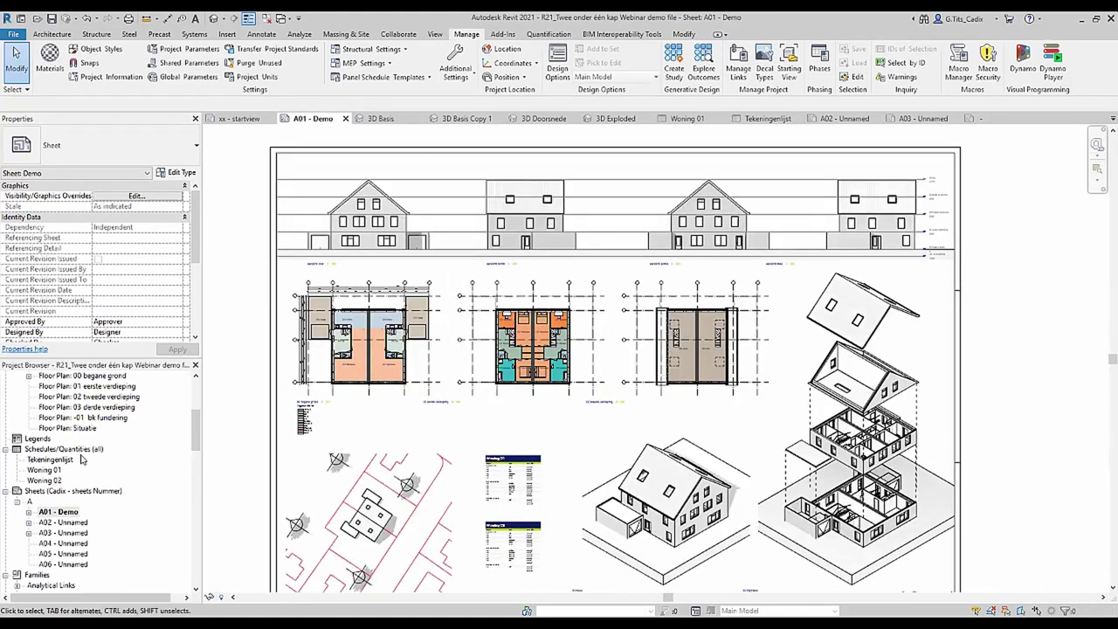
click(242, 118)
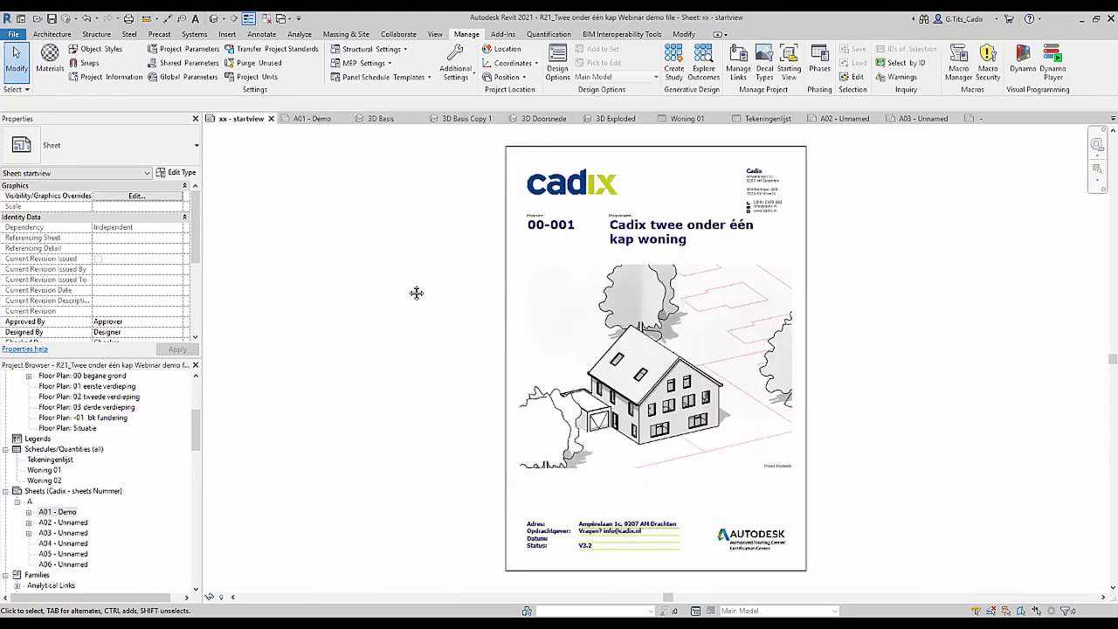
scroll(72, 470, up, 3)
scroll(72, 469, up, 2)
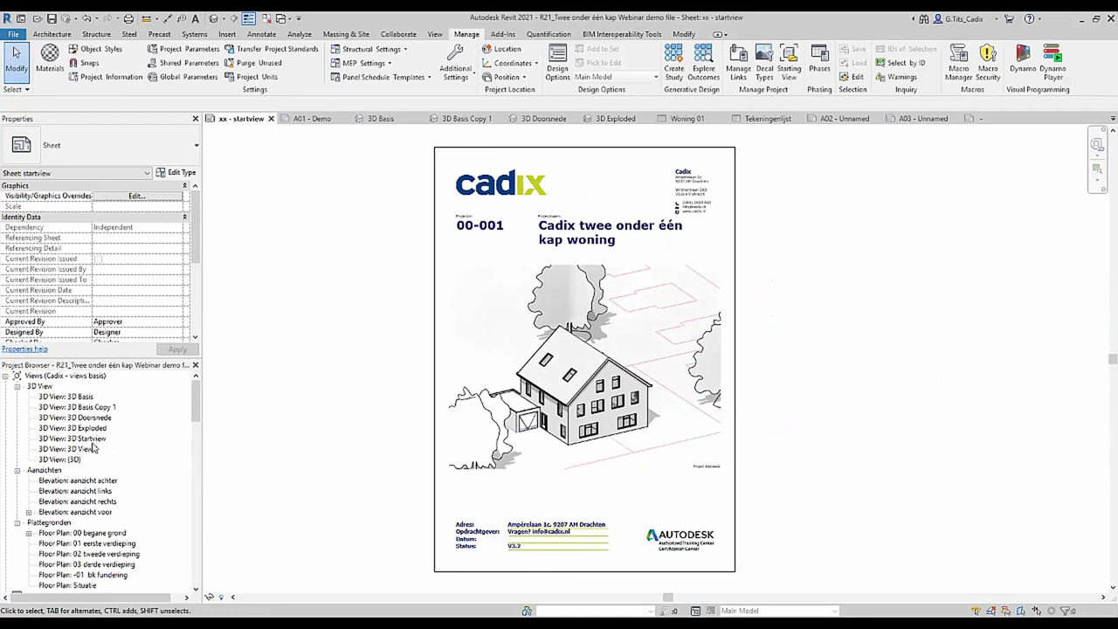
scroll(76, 454, down, 3)
scroll(69, 463, down, 3)
scroll(52, 484, down, 3)
scroll(44, 496, down, 2)
scroll(44, 496, up, 2)
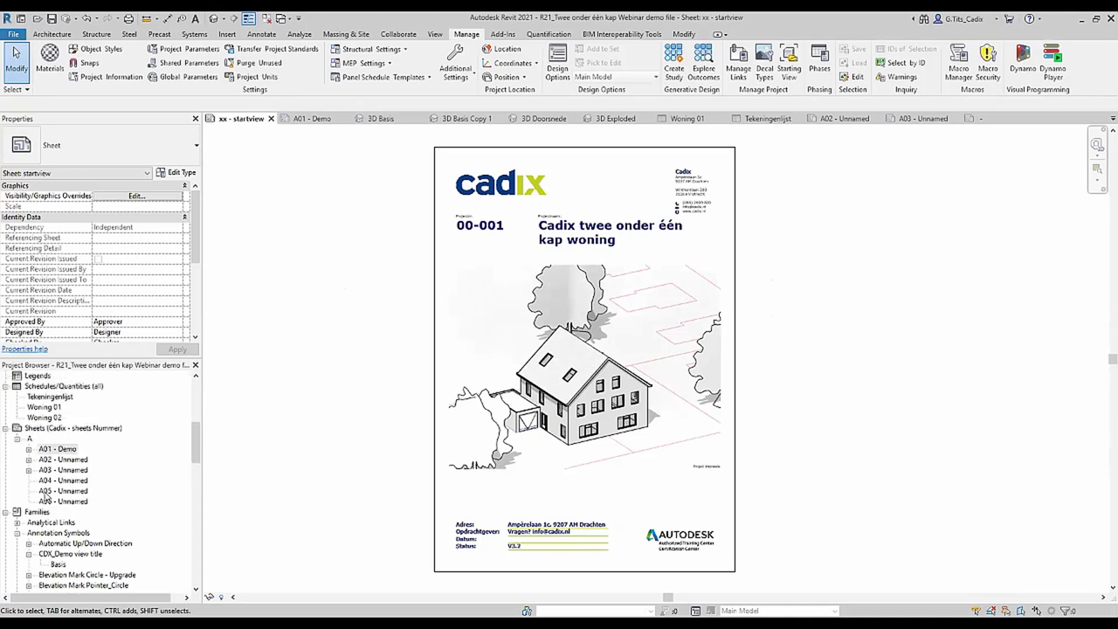
Create a new sheet using the Startview A4 title block.
click(51, 430)
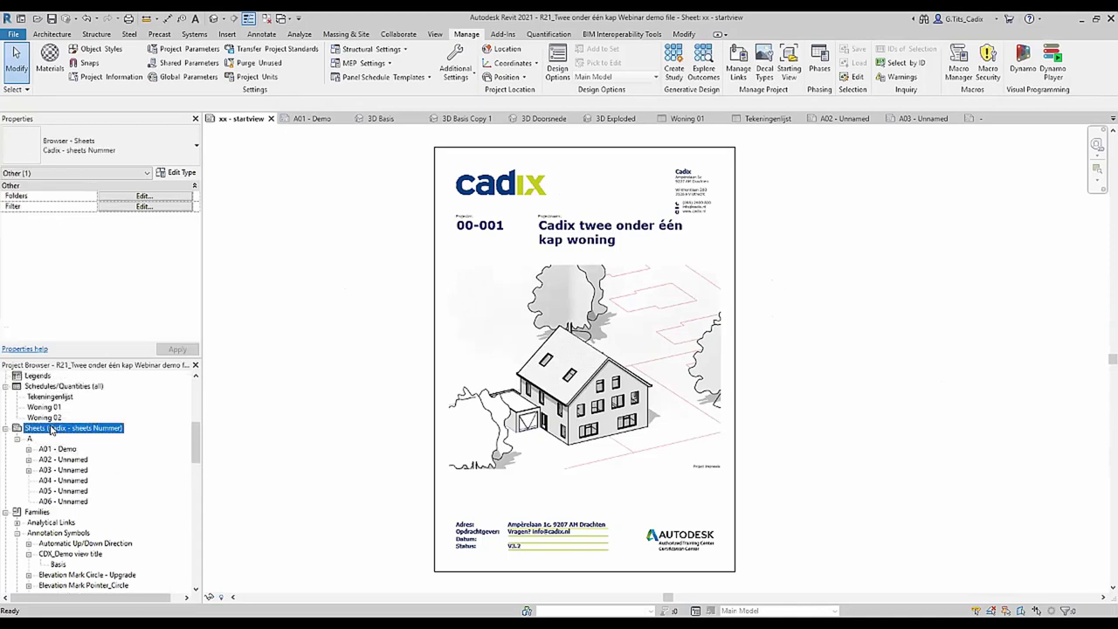
right_click(51, 429)
click(83, 434)
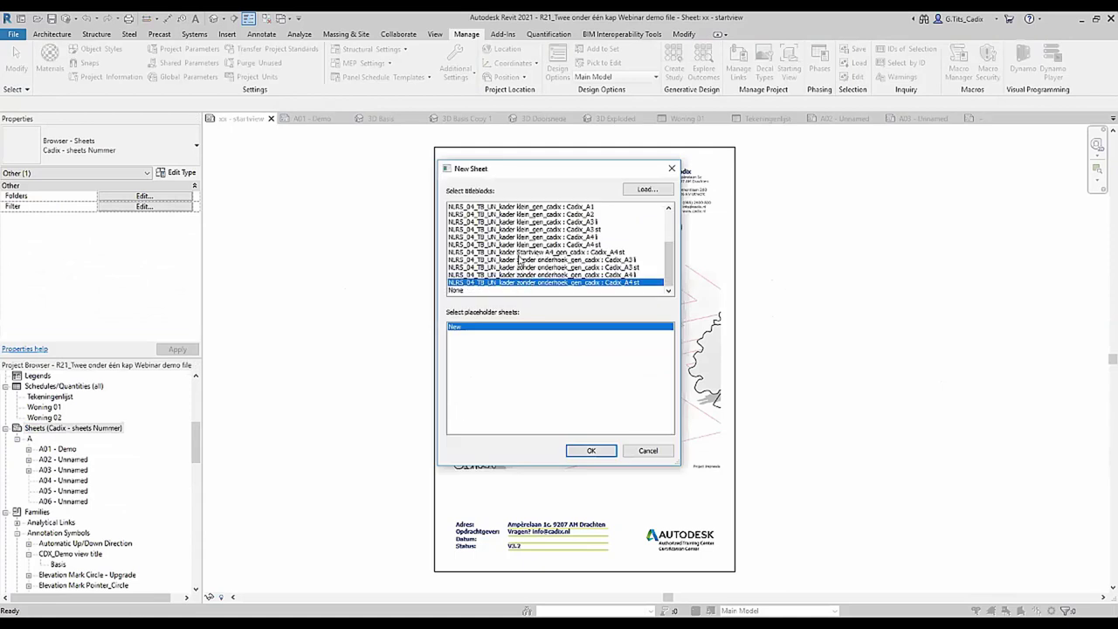
click(547, 254)
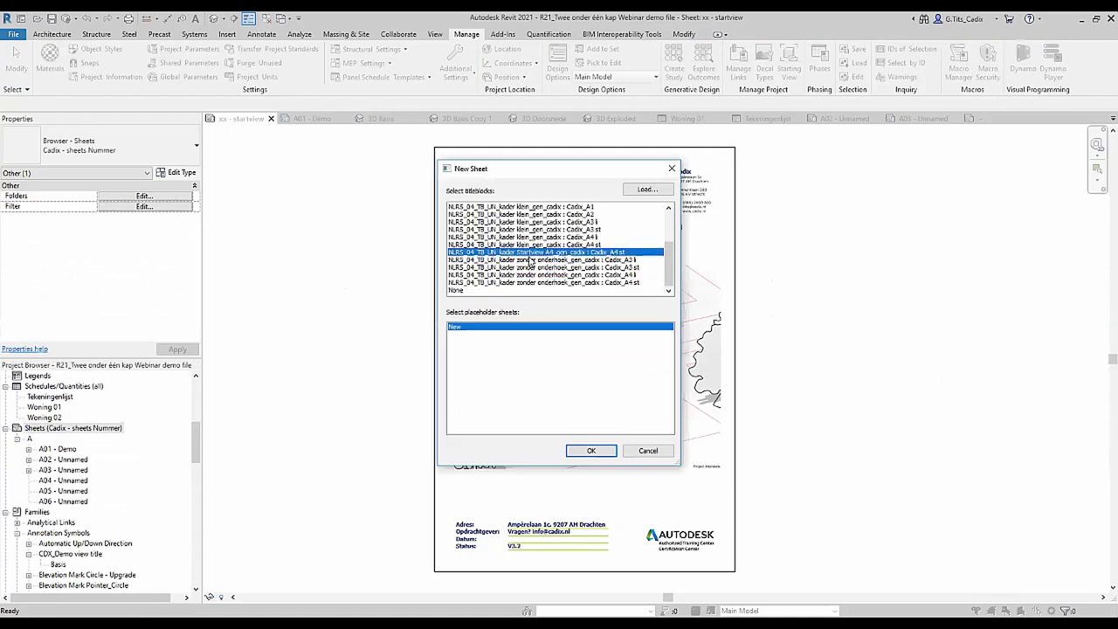
click(586, 452)
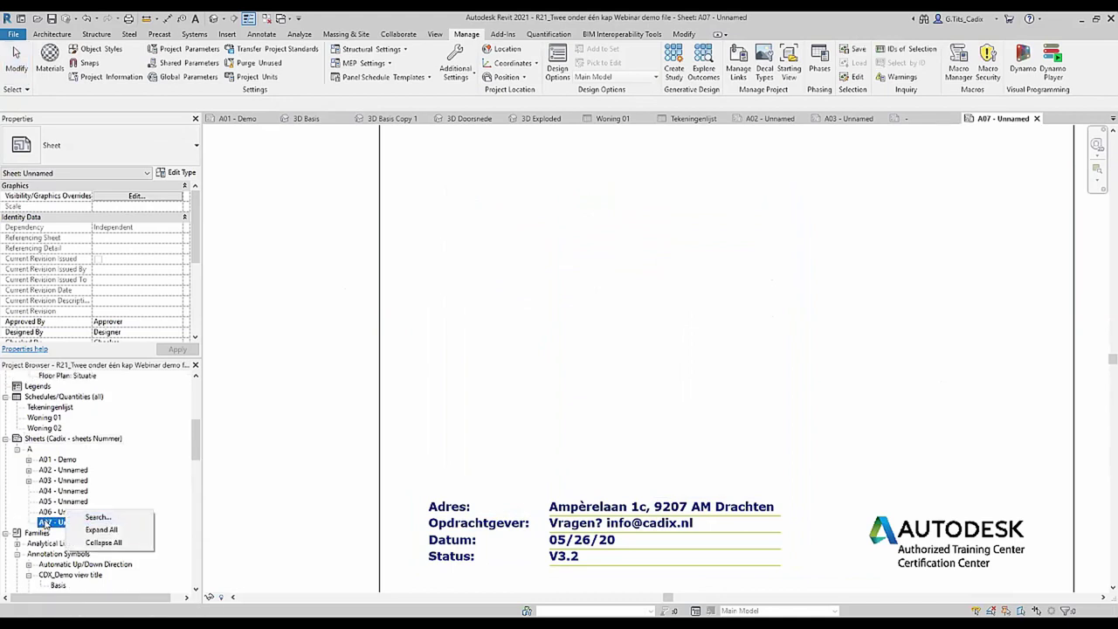
Renumber the new A07 sheet to Z01 and name it 'demo start'.
right_click(55, 520)
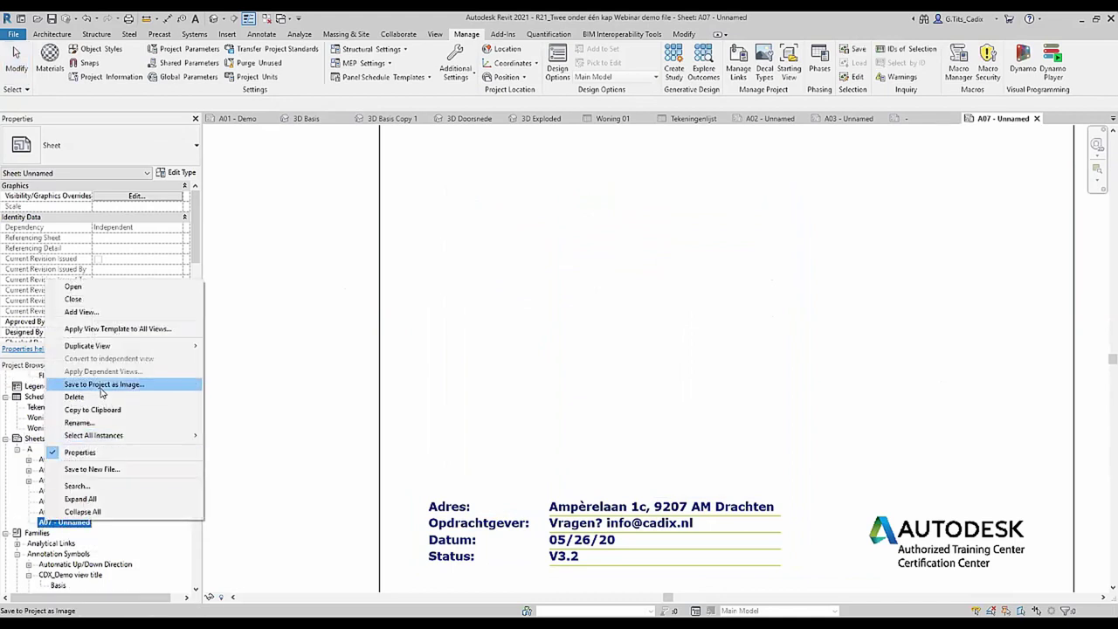
click(97, 423)
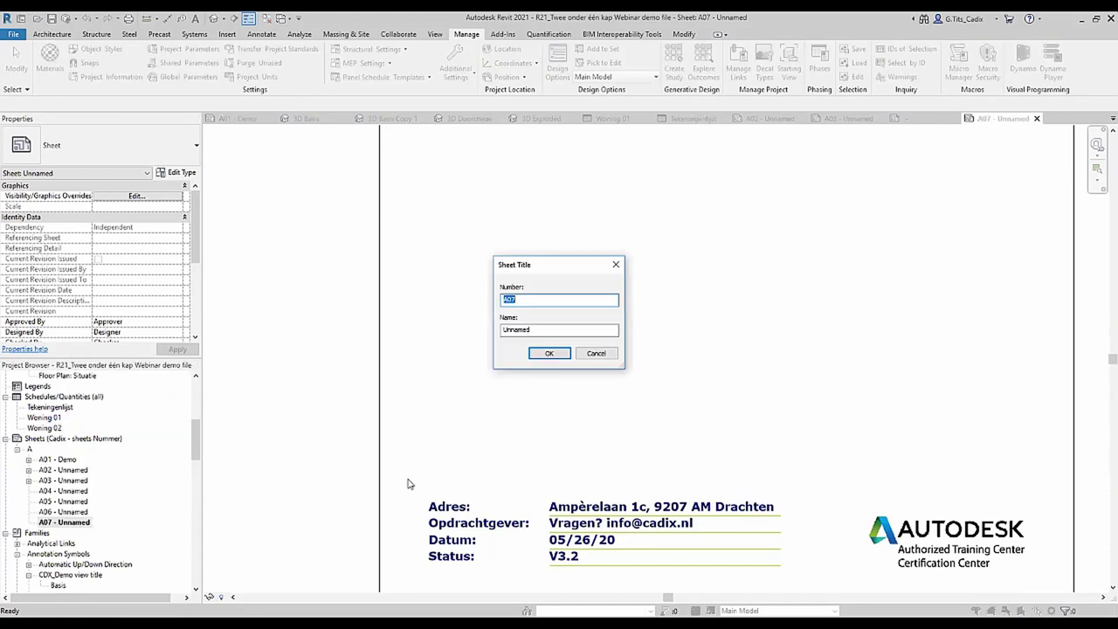
text(Z01)
drag(536, 330, 457, 328)
text(demo start)
drag(536, 330, 441, 332)
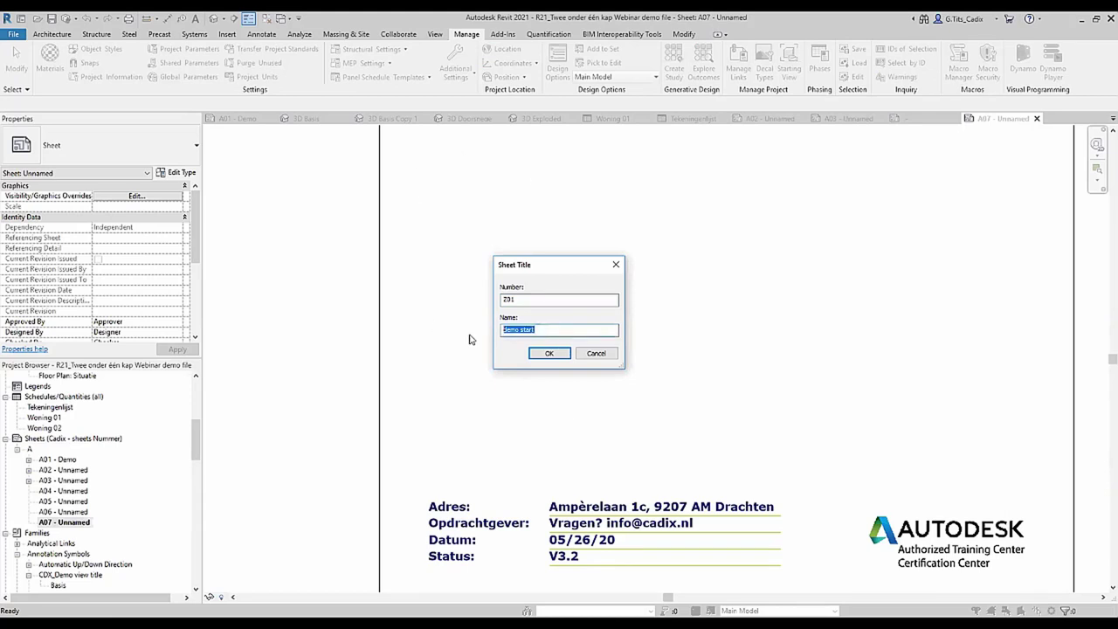
click(562, 356)
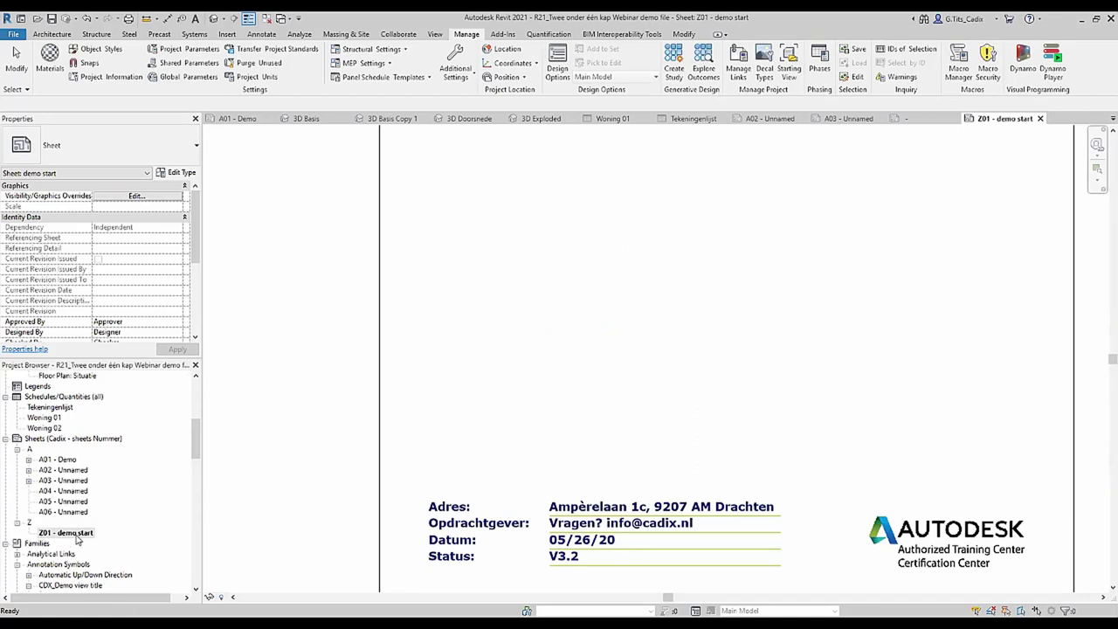
Drag 3D View 1 onto the Z01 sheet below the title, then select the house viewport.
scroll(289, 323, down, 3)
scroll(61, 474, up, 3)
scroll(61, 474, up, 2)
scroll(65, 475, up, 2)
scroll(70, 475, up, 2)
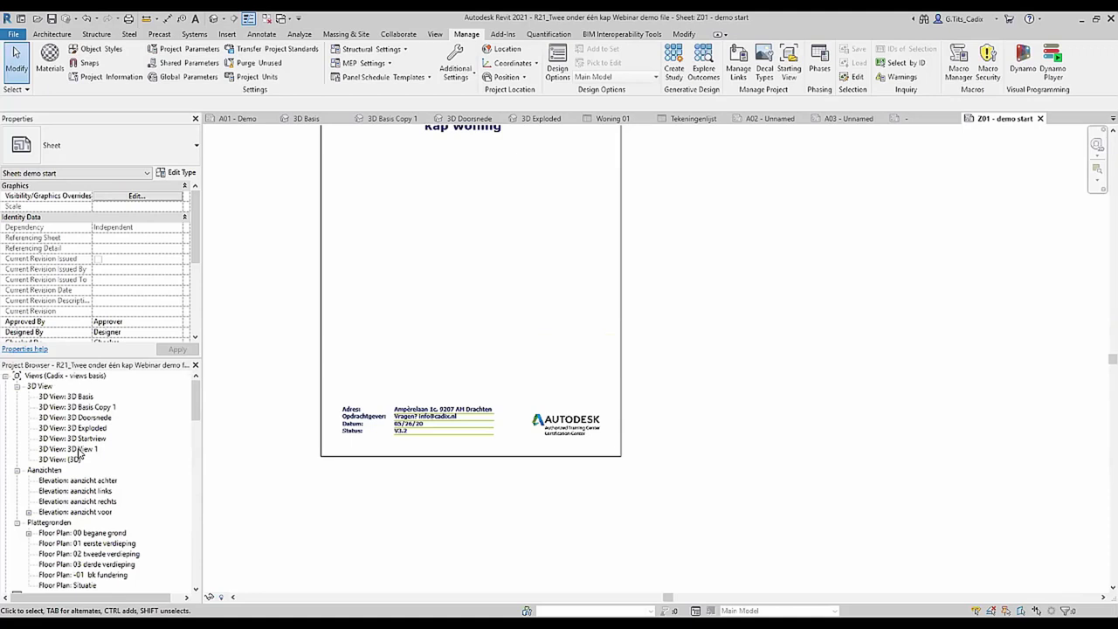
click(73, 449)
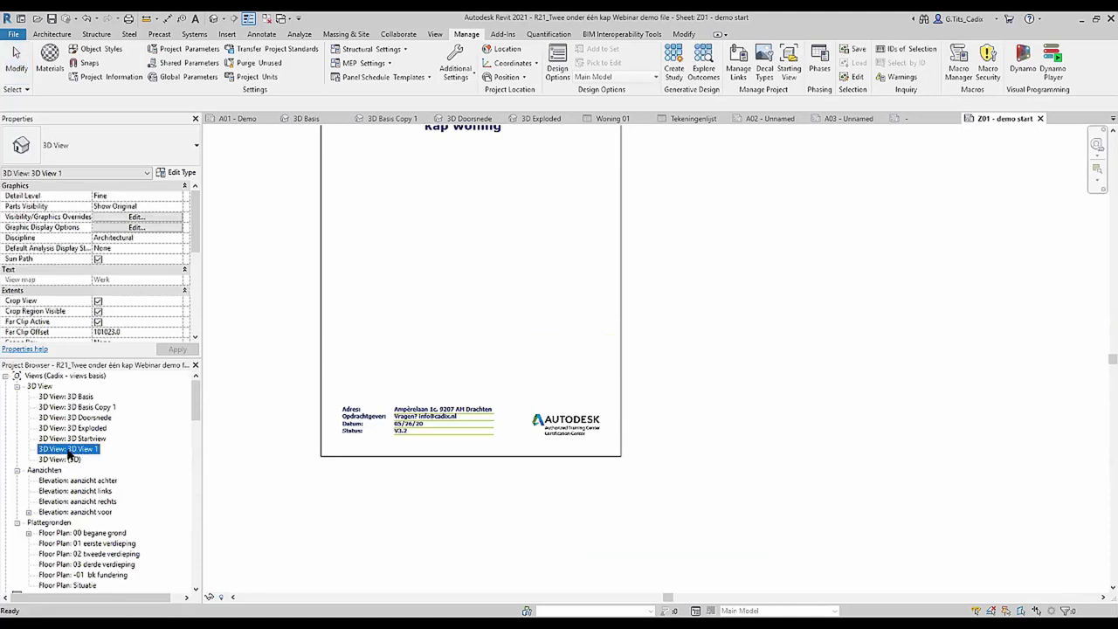
drag(70, 453, 475, 254)
click(472, 242)
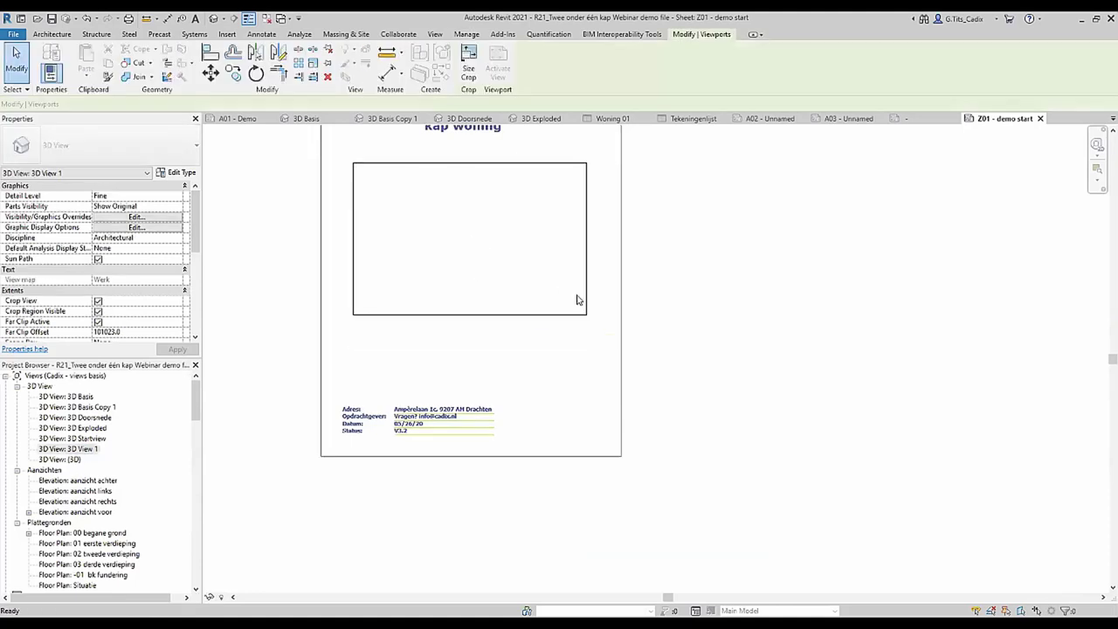
click(629, 276)
middle_drag(629, 277, 706, 346)
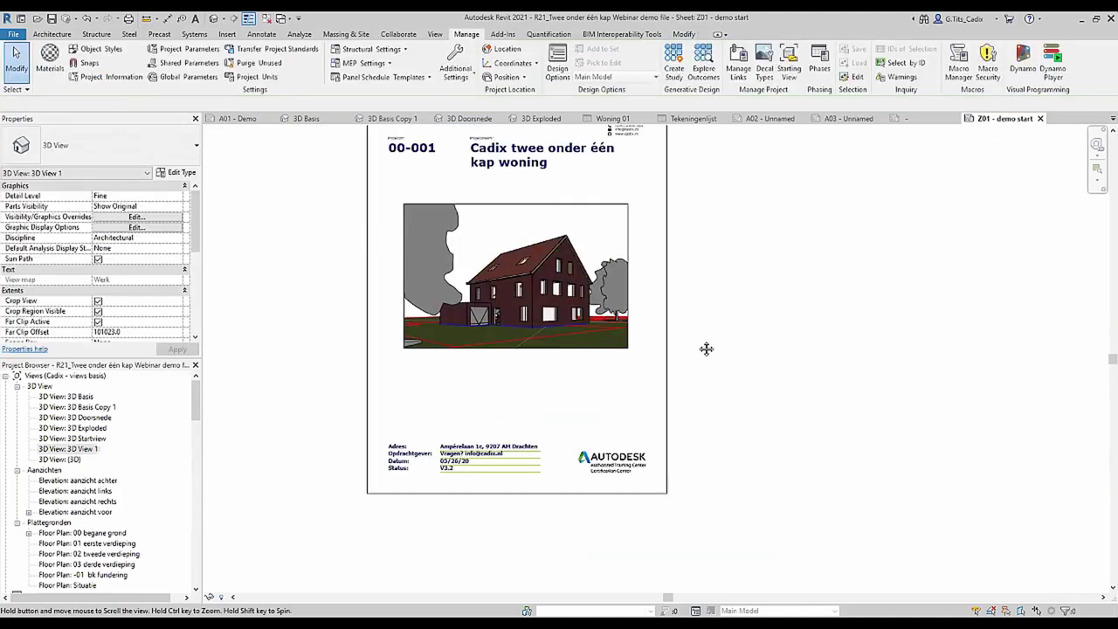
key(Escape)
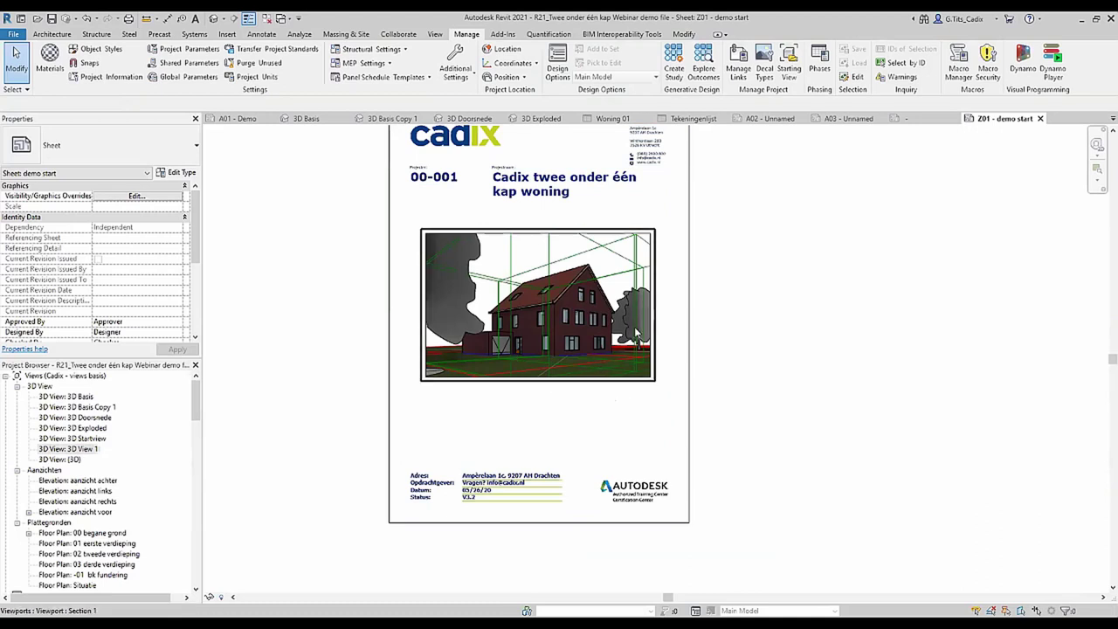
click(637, 333)
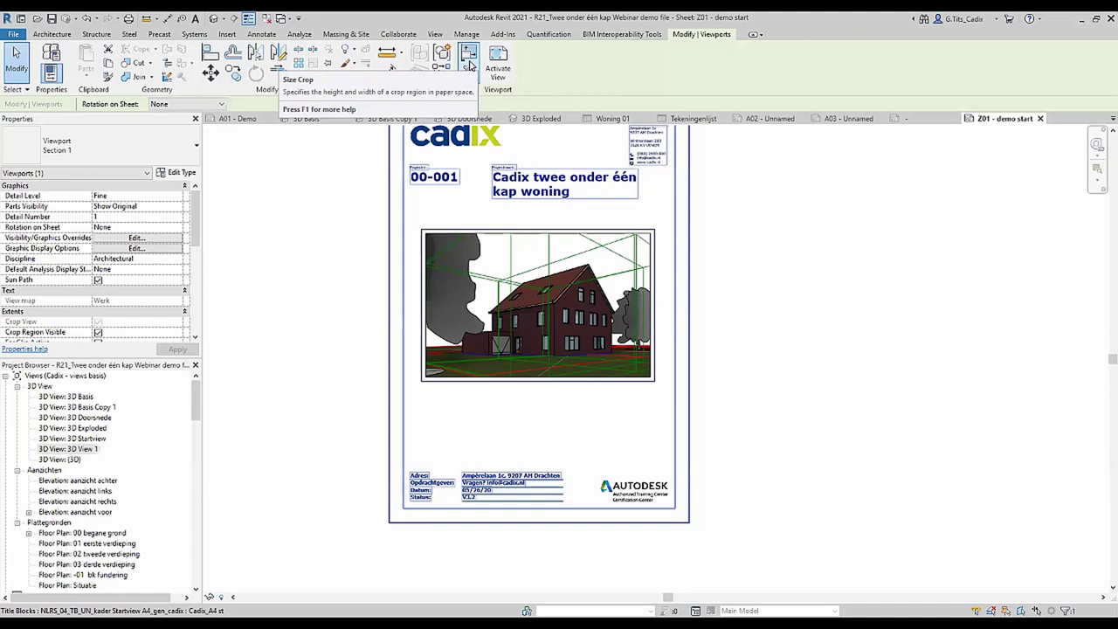
Scale the house viewport's crop region with locked proportions from 157 to 180 mm wide.
click(470, 61)
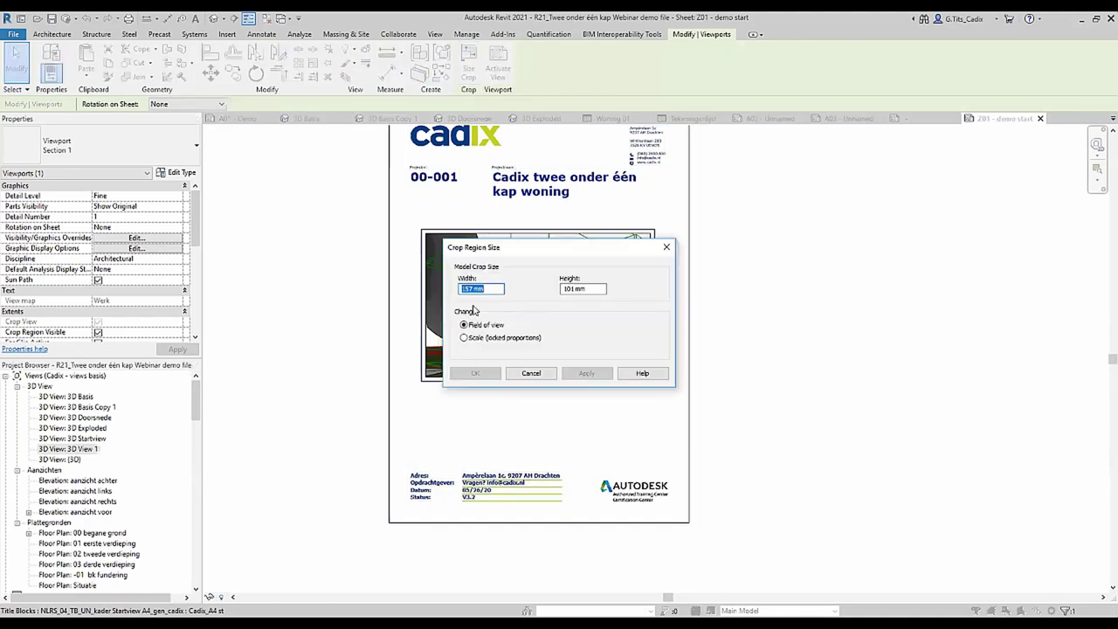
drag(519, 250, 695, 249)
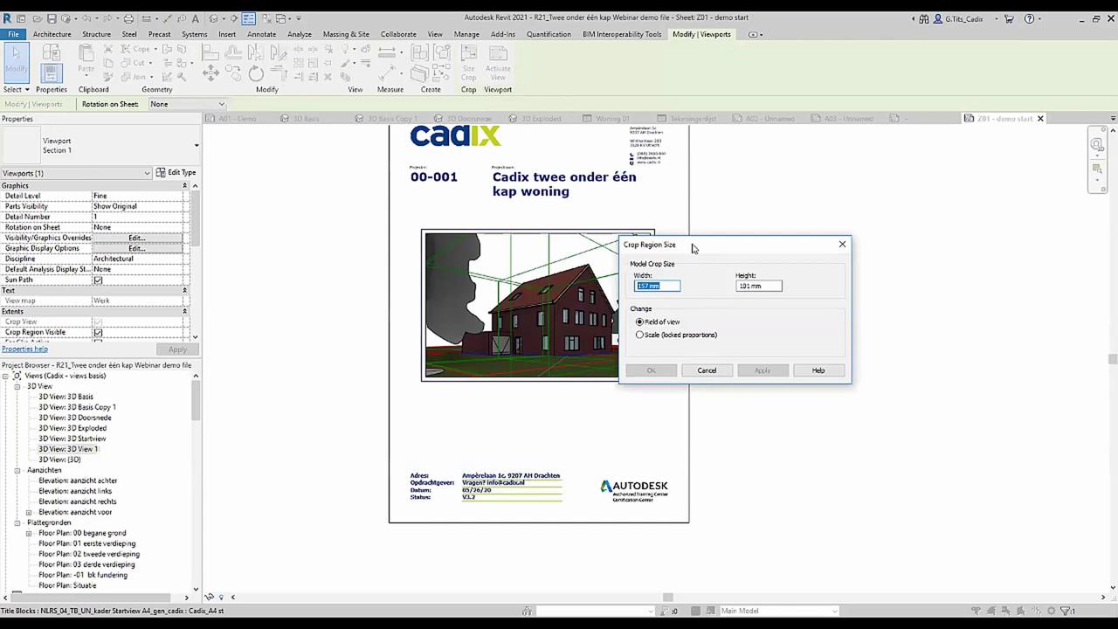
click(640, 336)
click(666, 286)
drag(666, 286, 630, 291)
text(180)
click(738, 286)
click(763, 371)
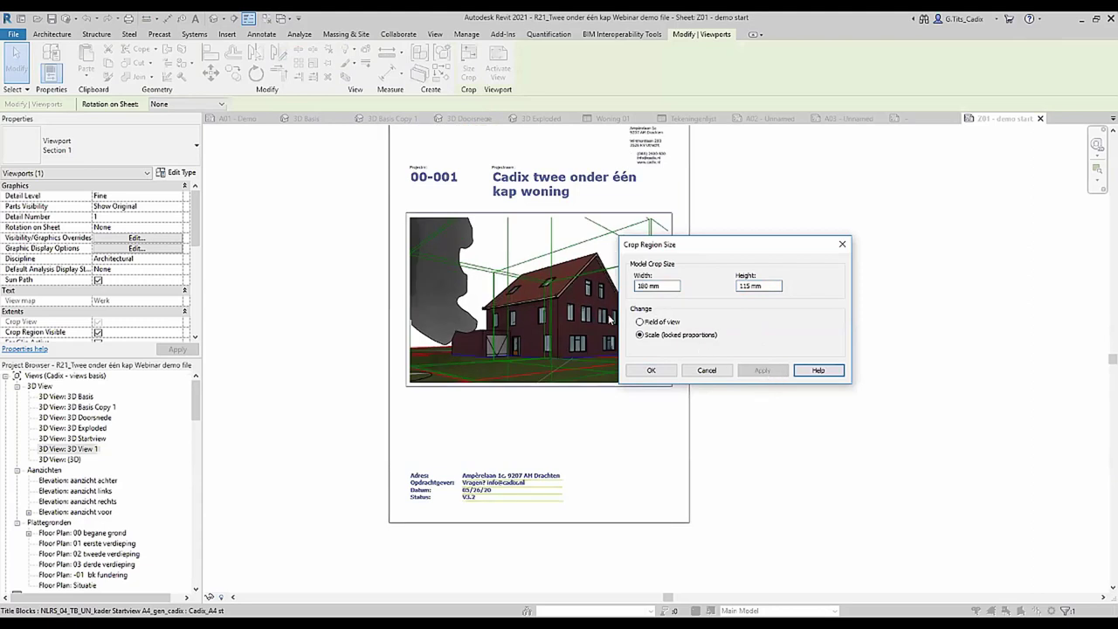
click(650, 370)
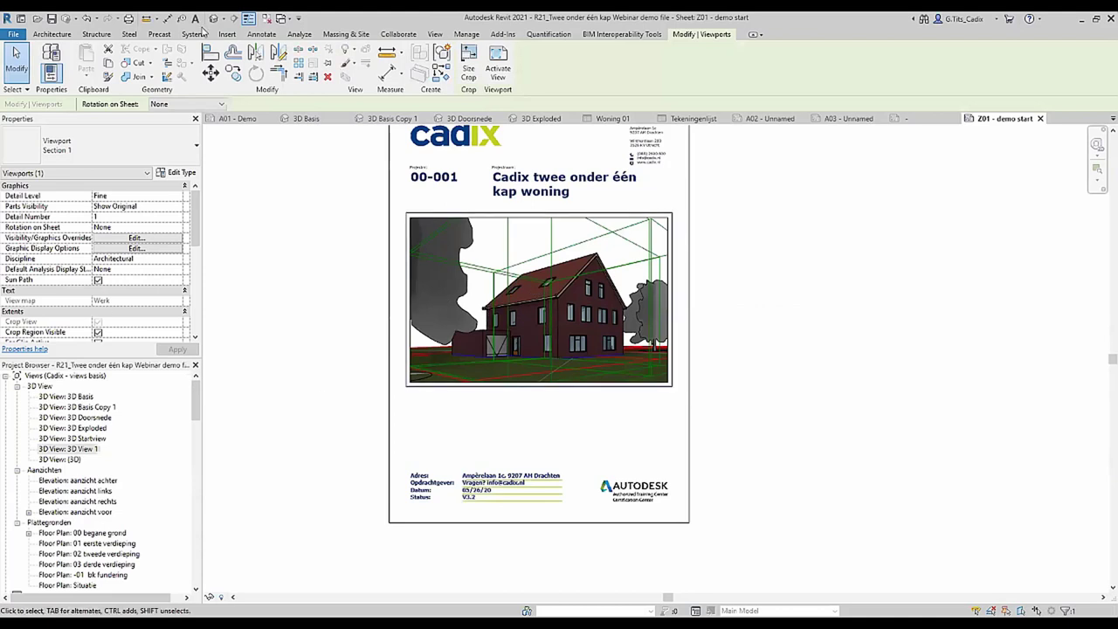
Place the 3D Doorsnede view onto the Z01 sheet.
click(89, 409)
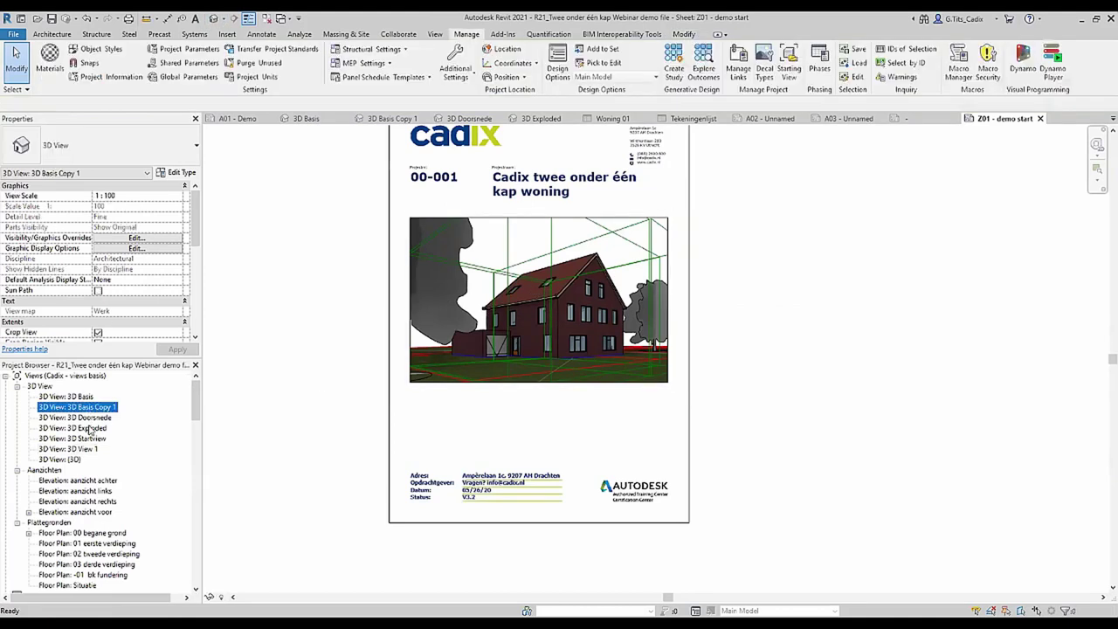
click(89, 417)
right_click(171, 421)
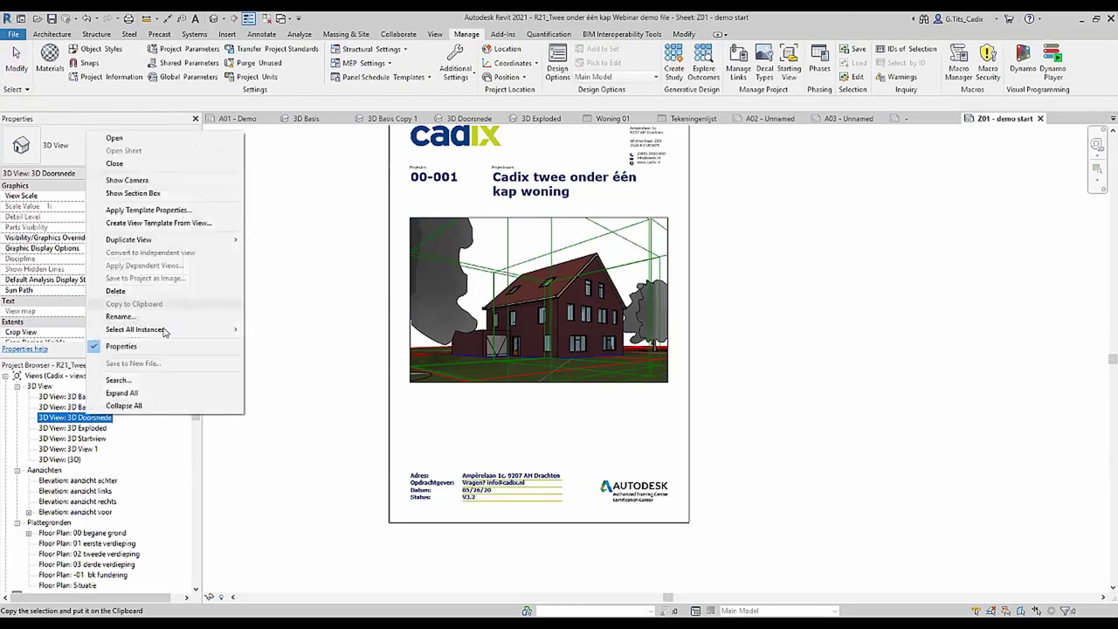
click(66, 422)
drag(66, 422, 831, 340)
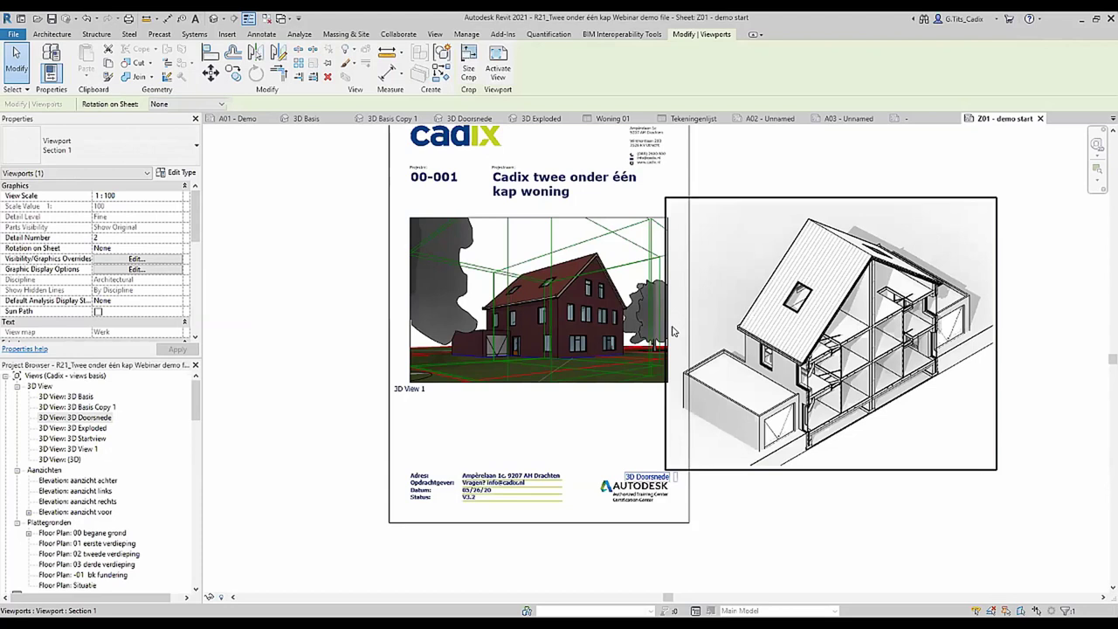
Change the 3D Doorsnede view scale to custom 1:198, then delete its viewport from the sheet.
click(179, 200)
click(179, 197)
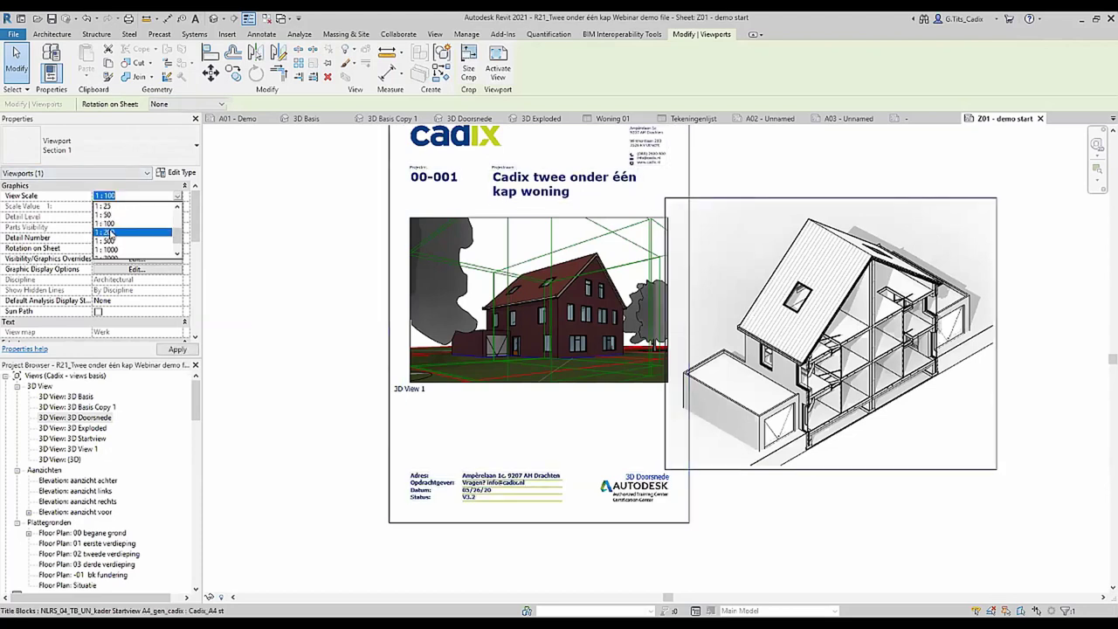
click(110, 234)
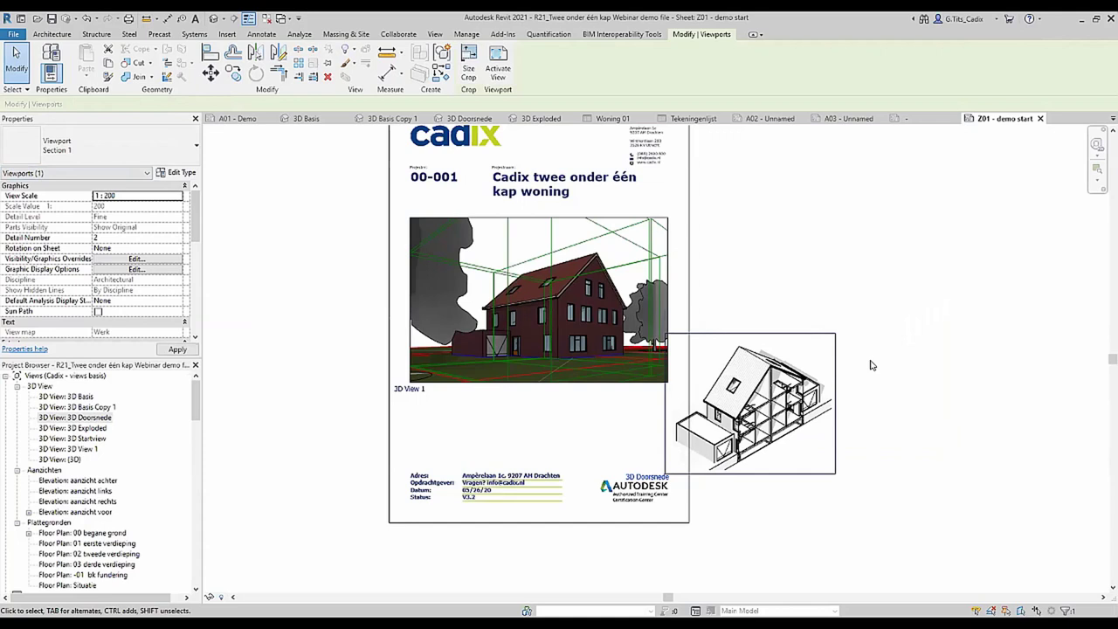
click(176, 198)
click(107, 206)
text(198)
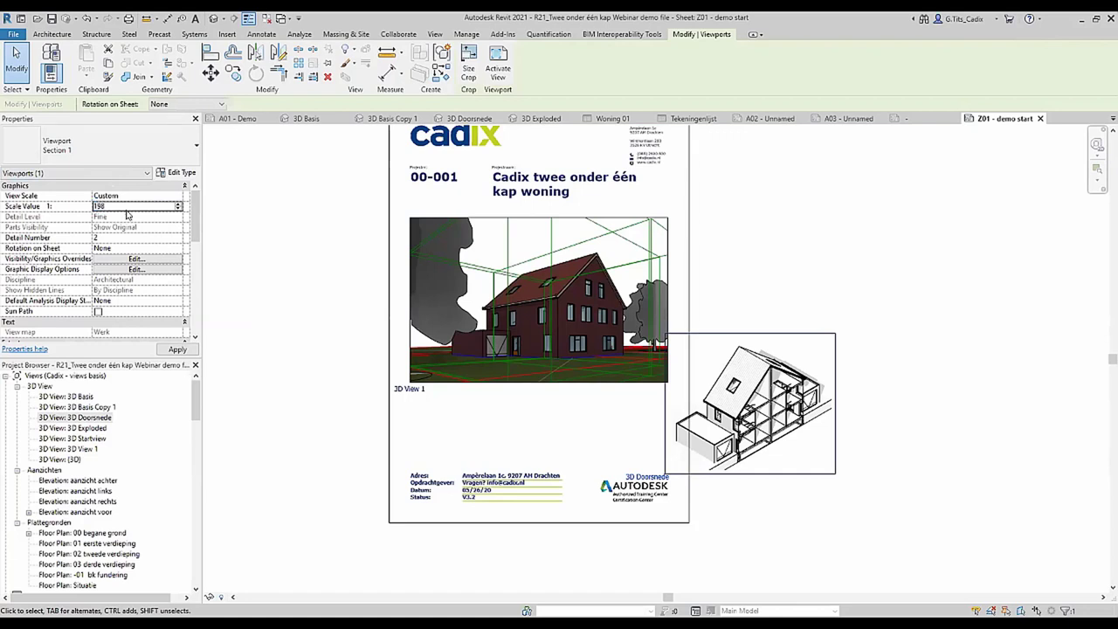
click(905, 346)
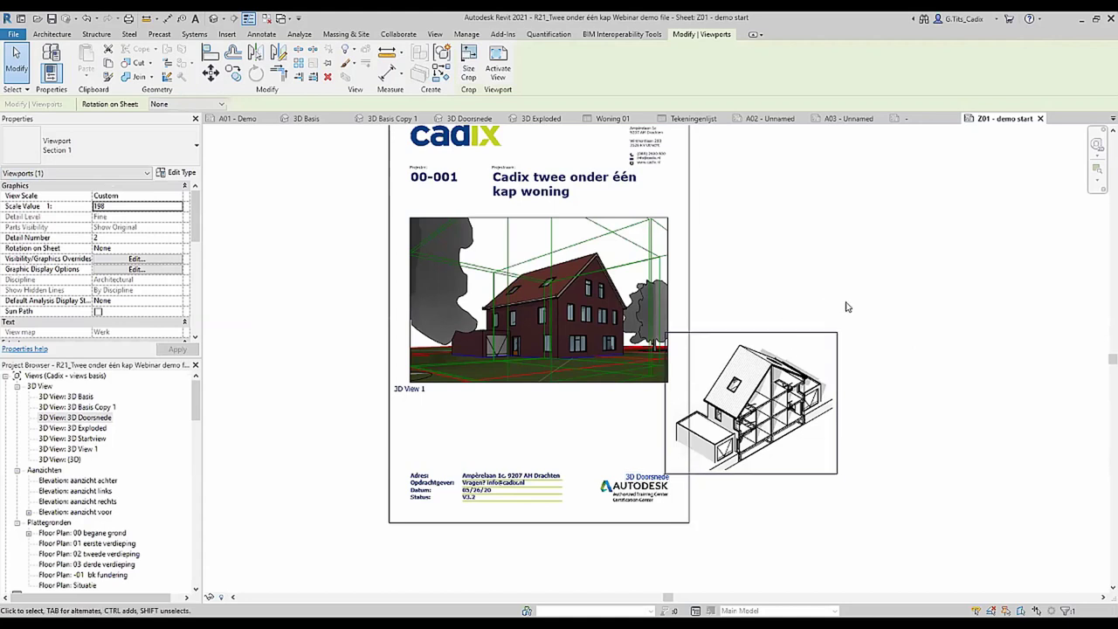
click(674, 479)
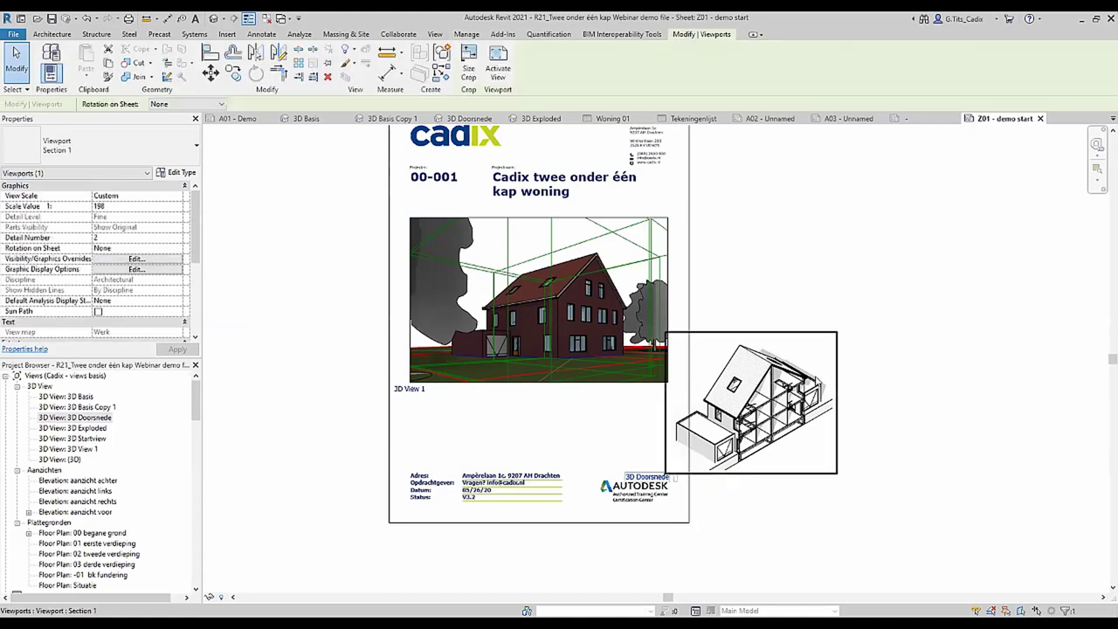
key(Delete)
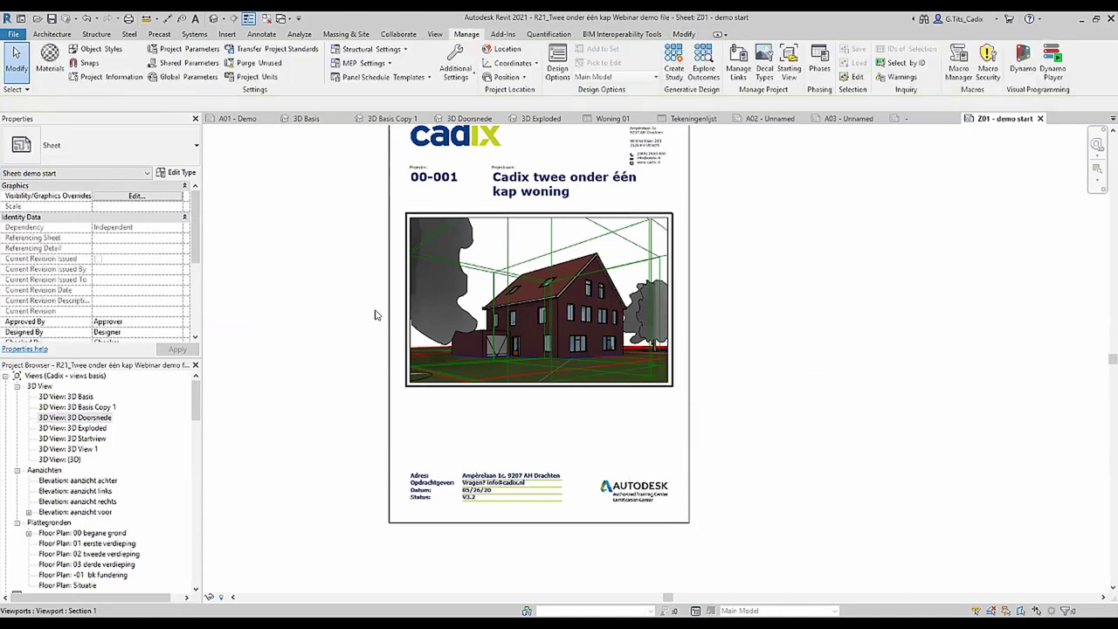
Set Sheet: Z01 - demo start as the project's starting view.
middle_drag(376, 314, 412, 369)
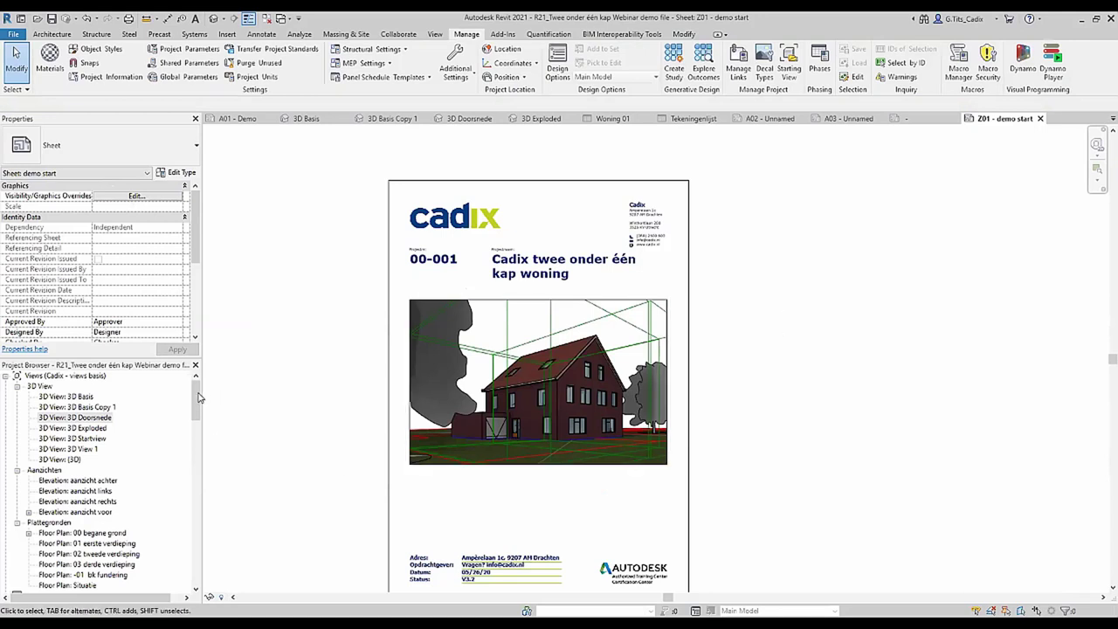
drag(198, 397, 207, 446)
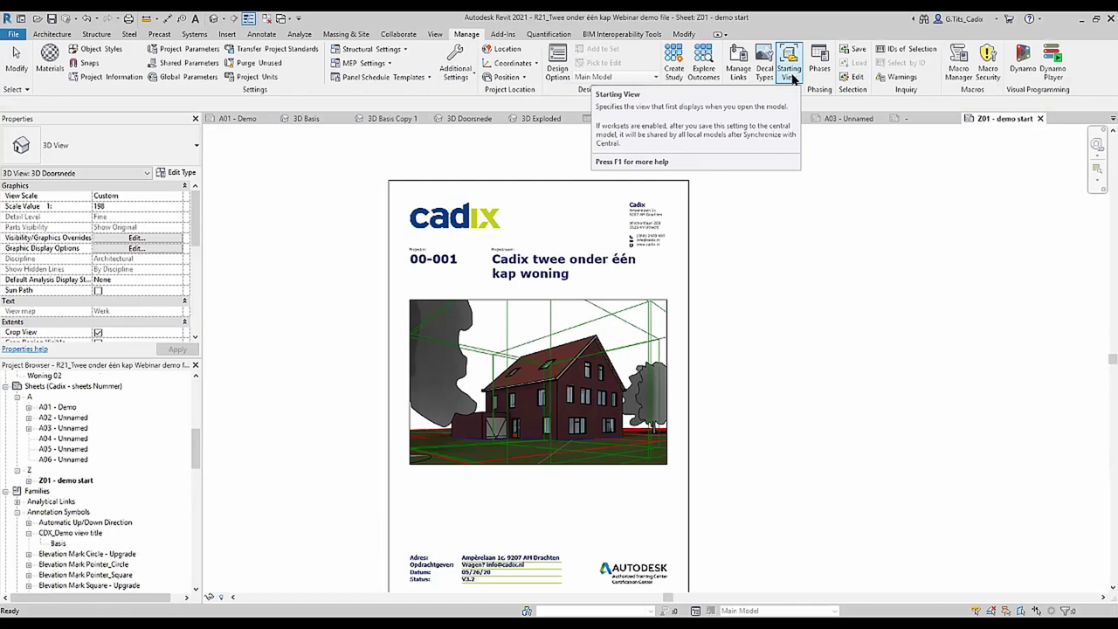
click(792, 78)
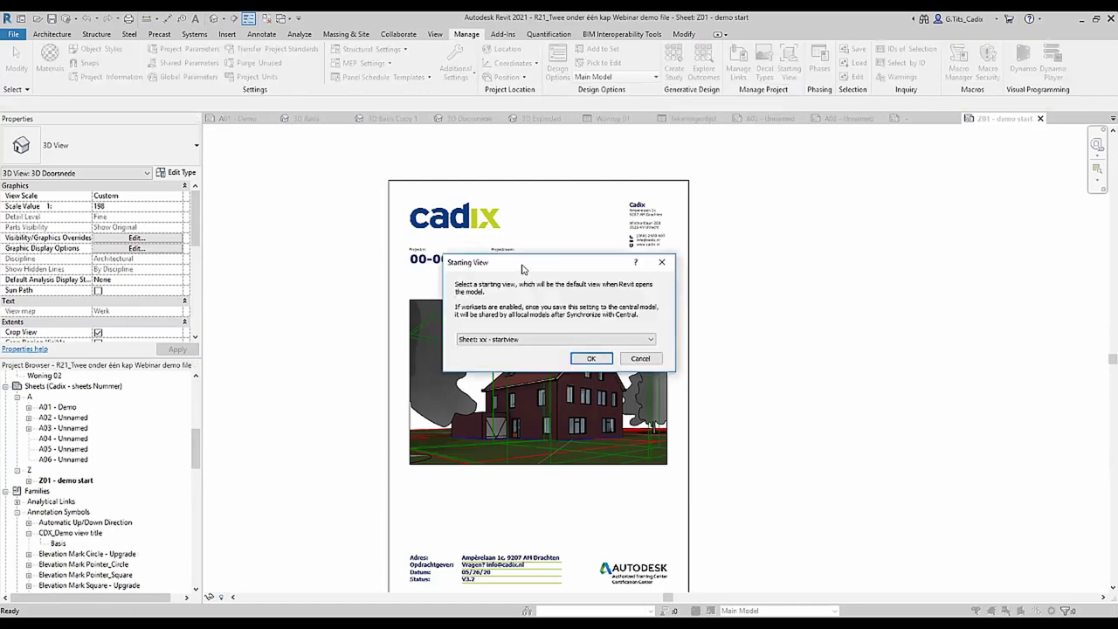
click(661, 276)
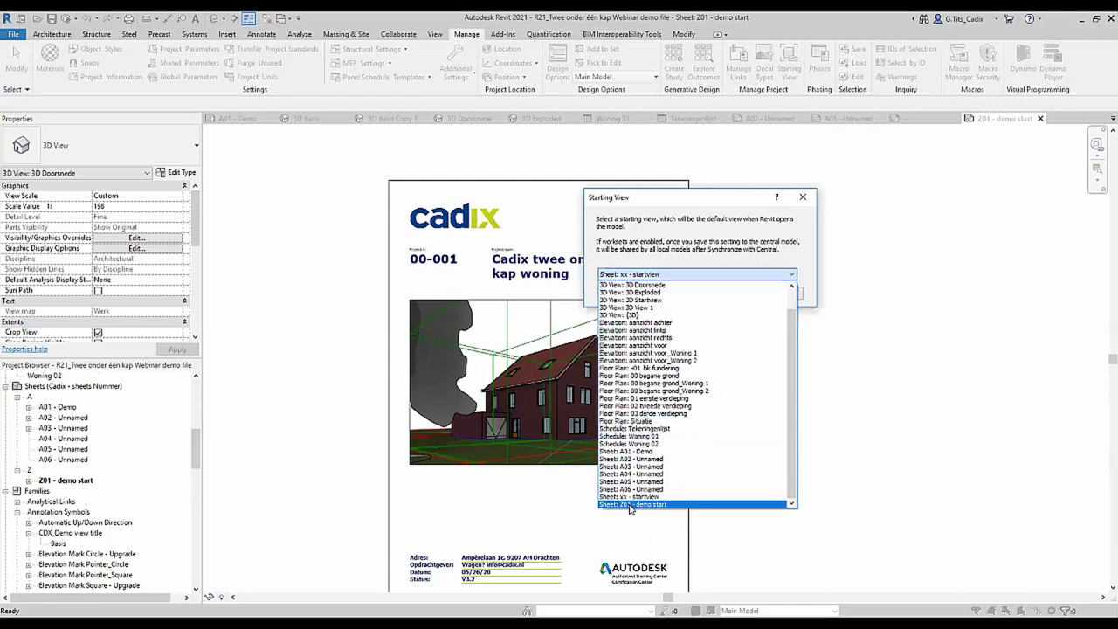
click(627, 505)
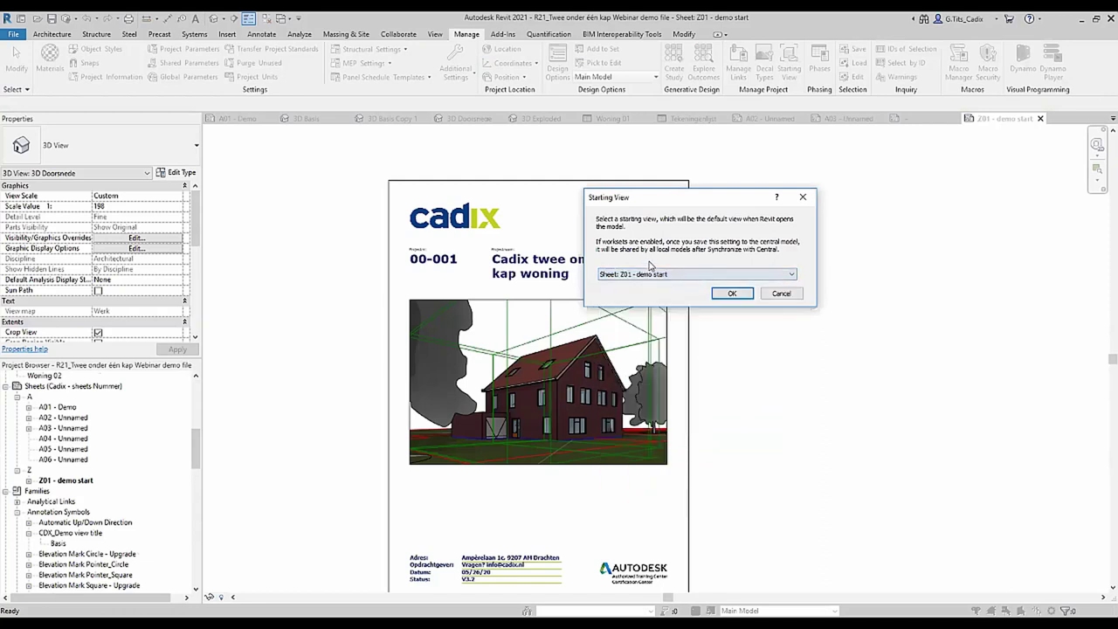
click(732, 293)
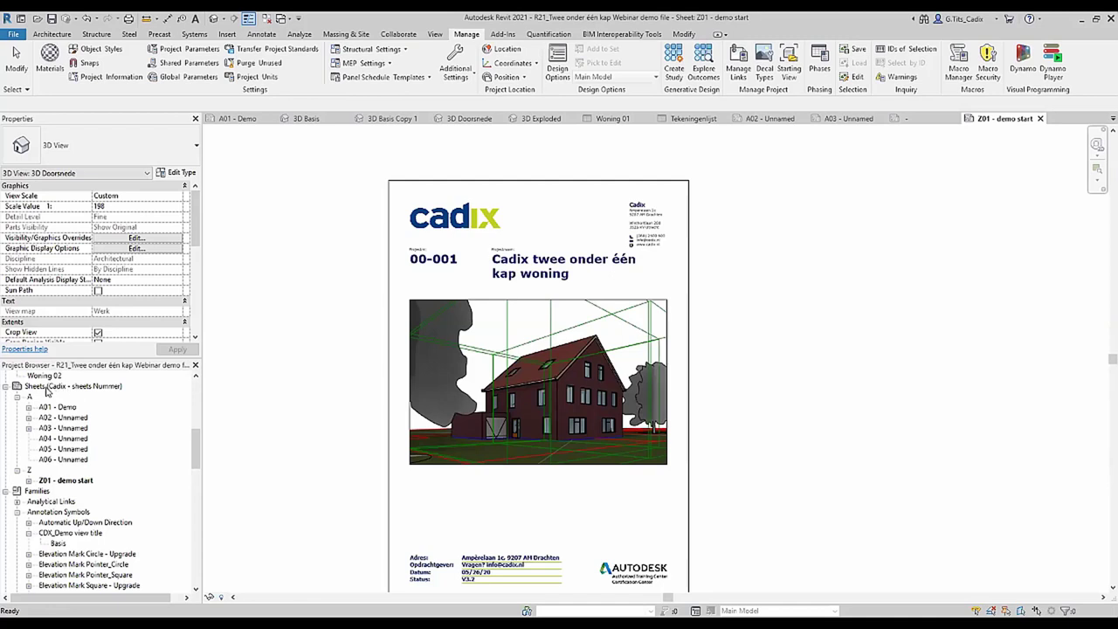
Open Browser Organization for the Sheets node.
click(48, 389)
right_click(47, 389)
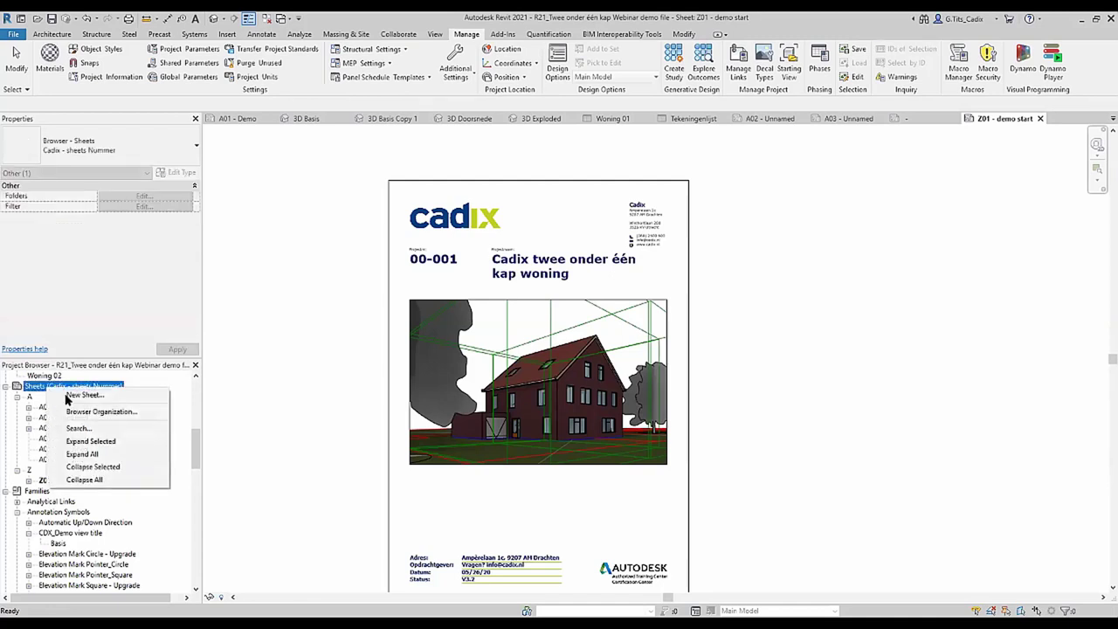
click(118, 413)
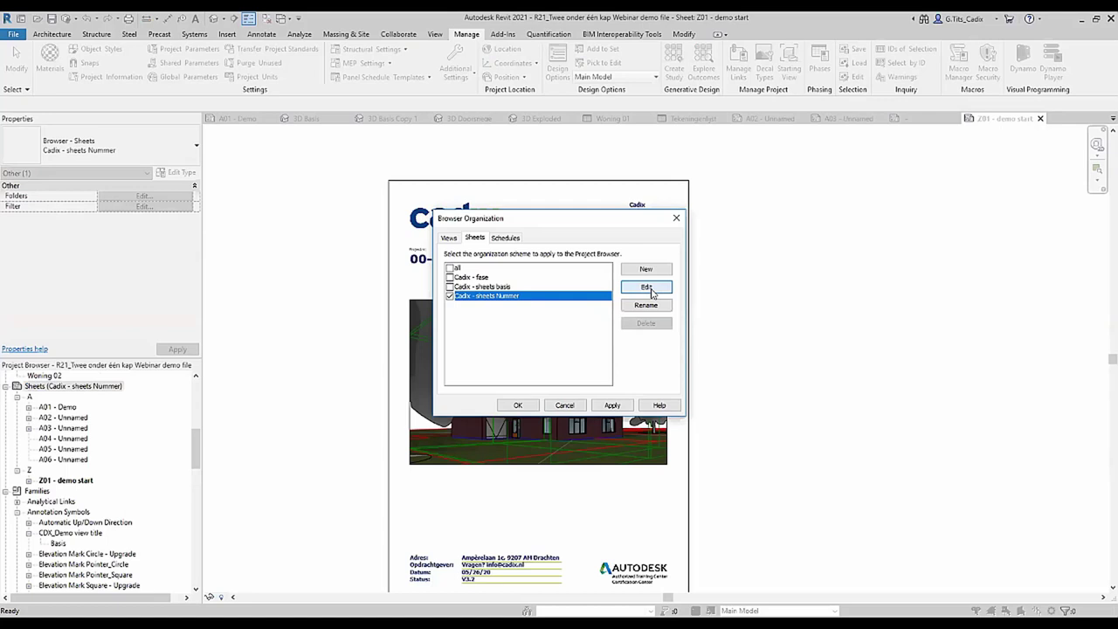
Add a Sheet Name not equal to 'demo start' filter to Cadix - sheets Nummer and close.
click(648, 288)
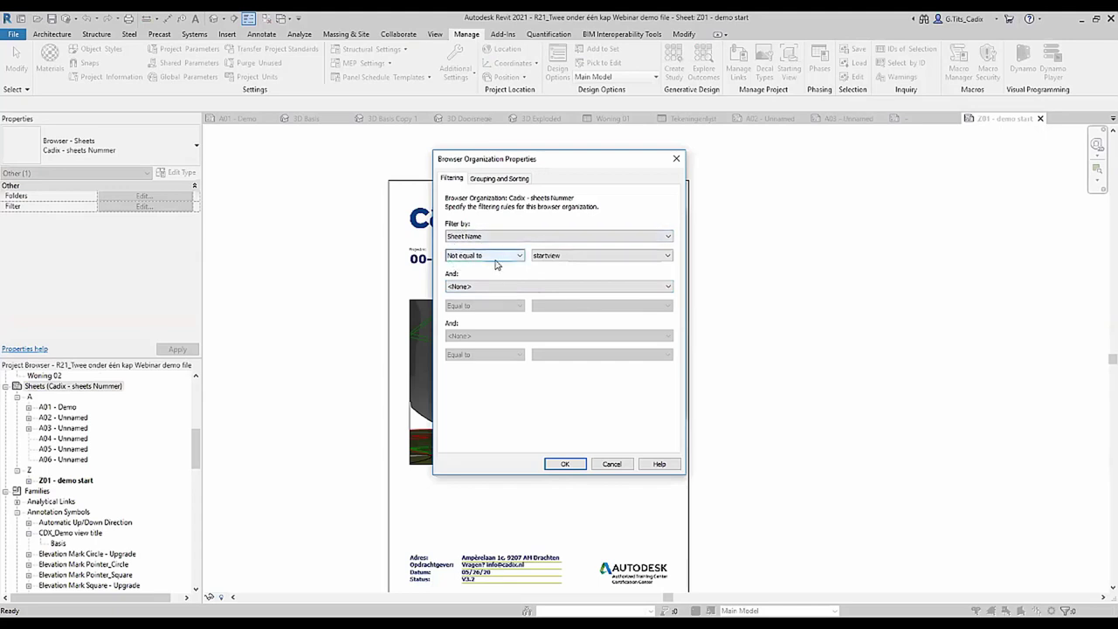
click(572, 262)
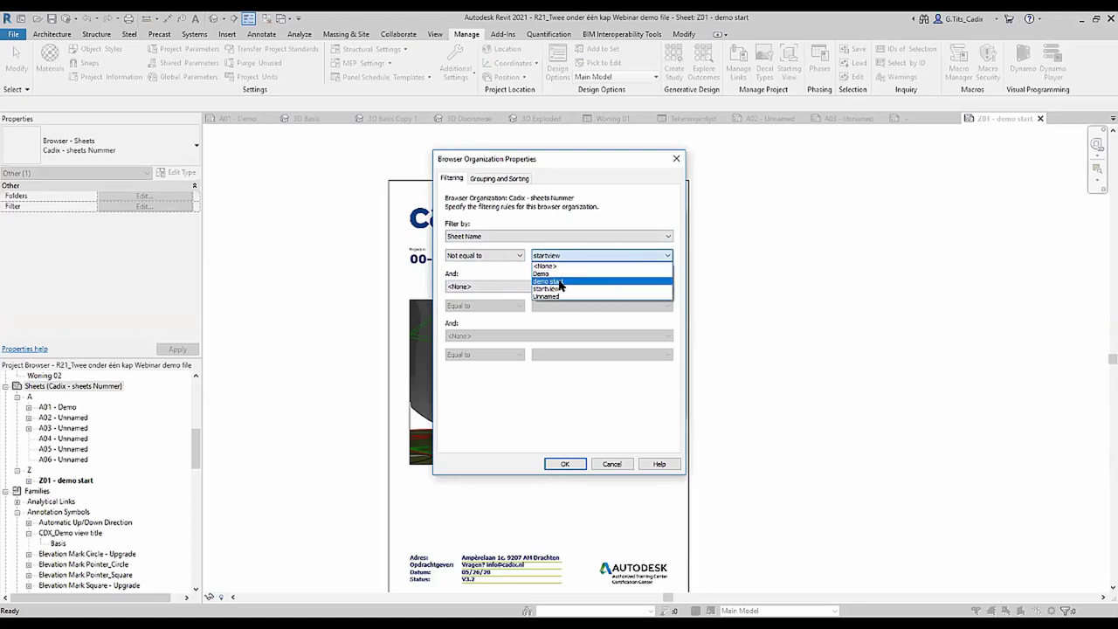
click(550, 280)
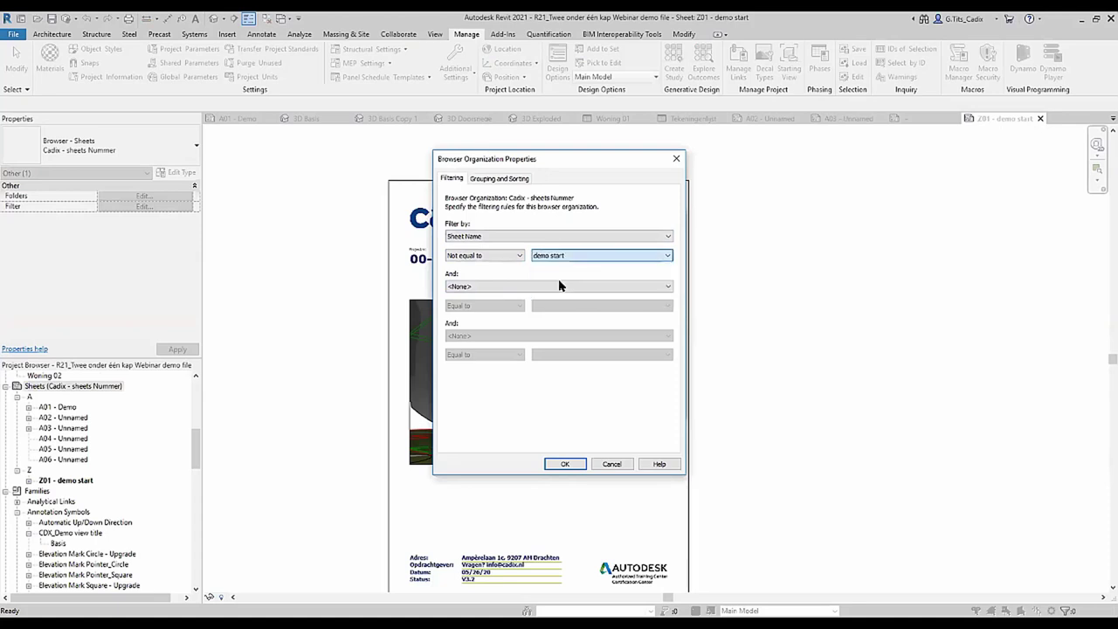
click(563, 464)
click(535, 407)
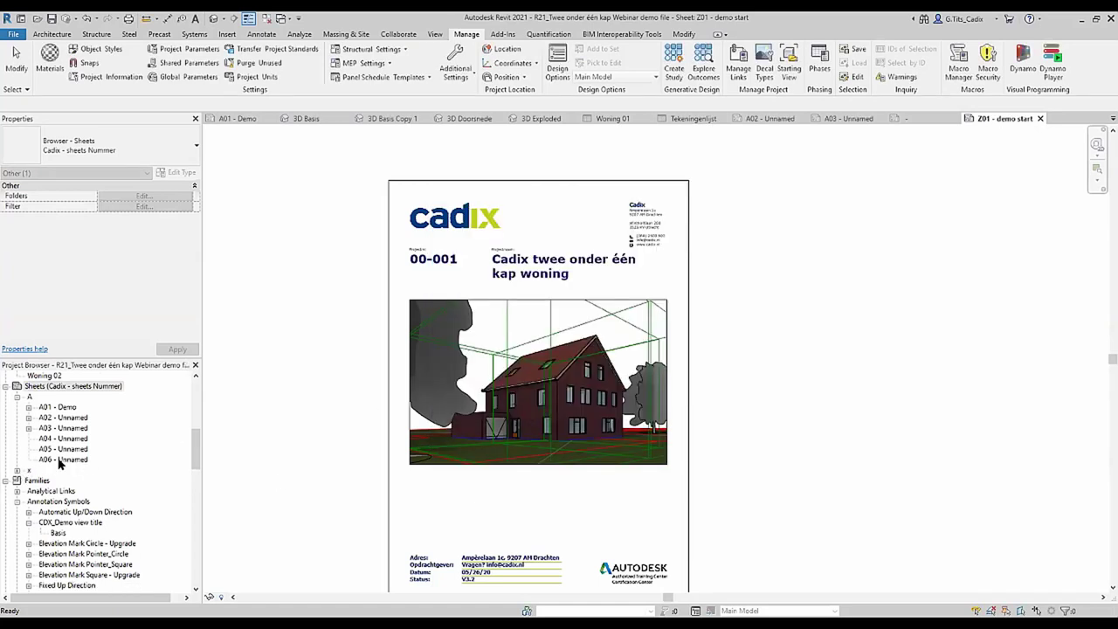
click(16, 471)
Open the xx - startview sheet, then right-click the Views root in the Project Browser.
double_click(63, 480)
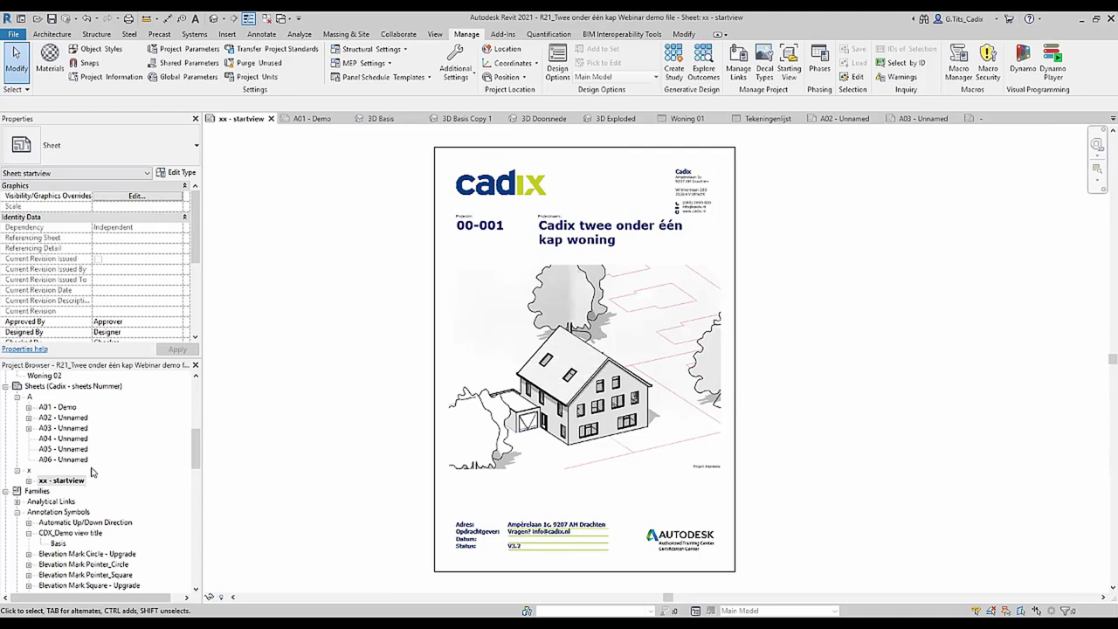
scroll(93, 472, up, 3)
scroll(92, 471, up, 3)
scroll(93, 476, up, 3)
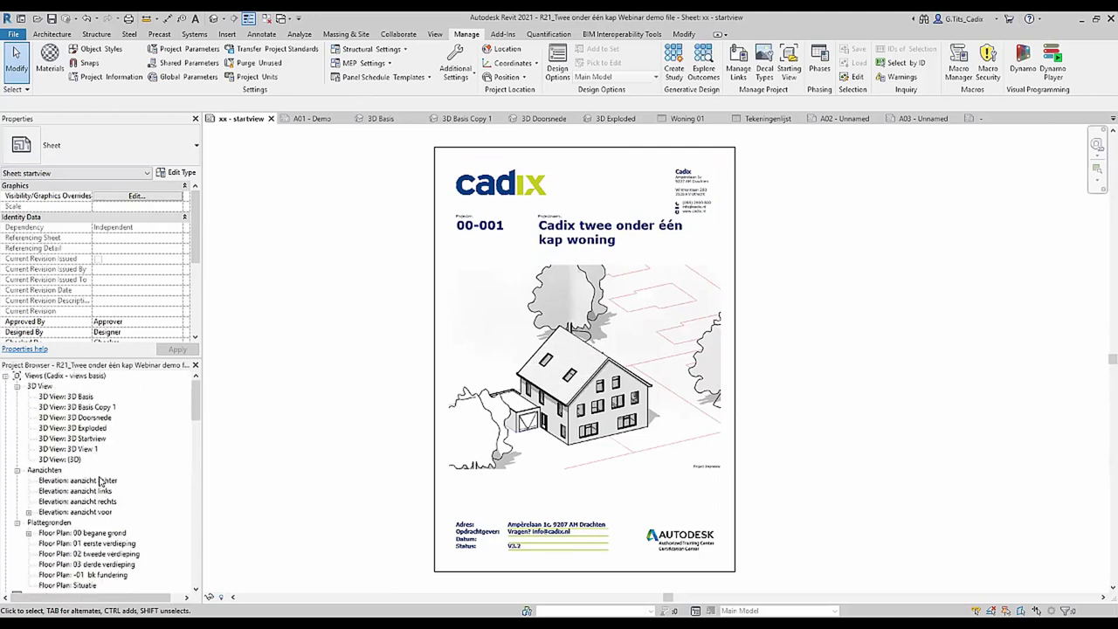
right_click(80, 378)
Add a View Name 'Not equal to' 3D Startview filter rule to the Cadix - views basis scheme.
click(135, 386)
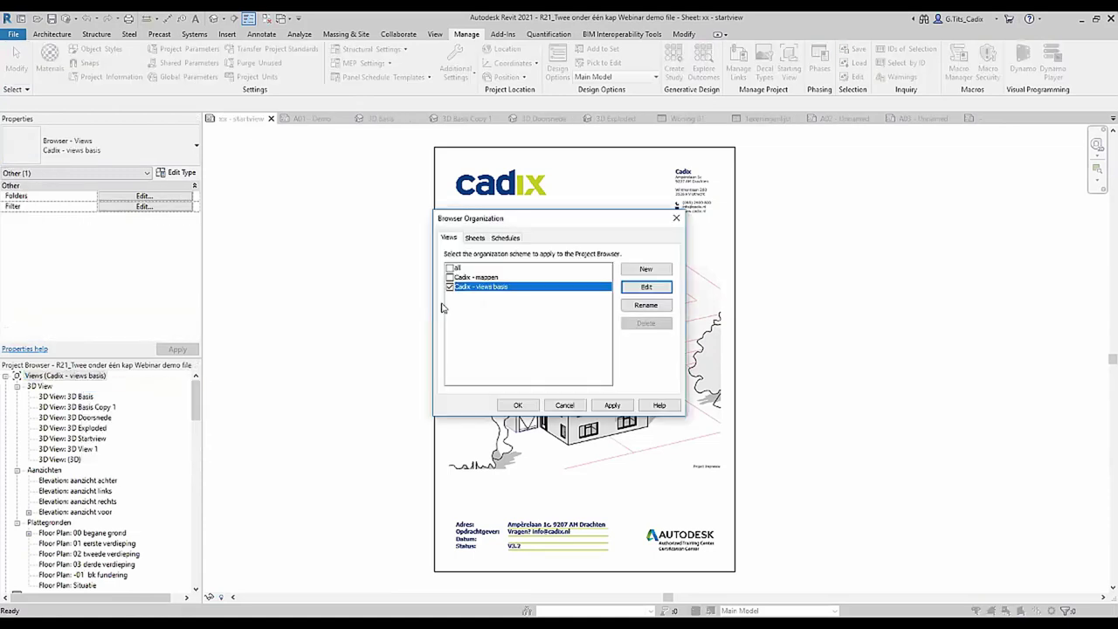
click(646, 287)
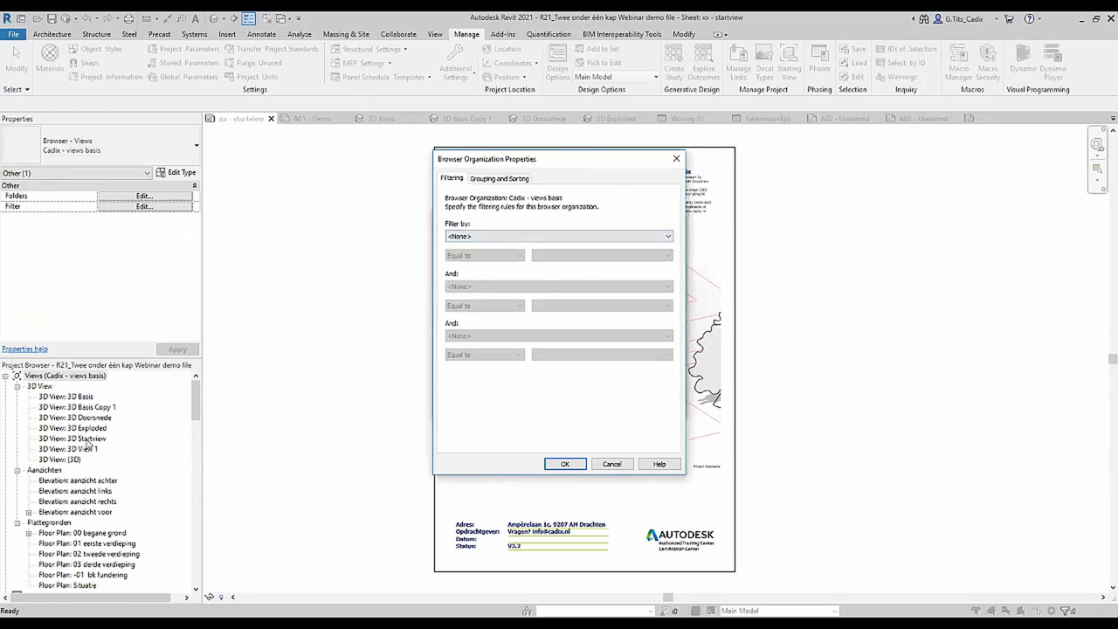
click(502, 236)
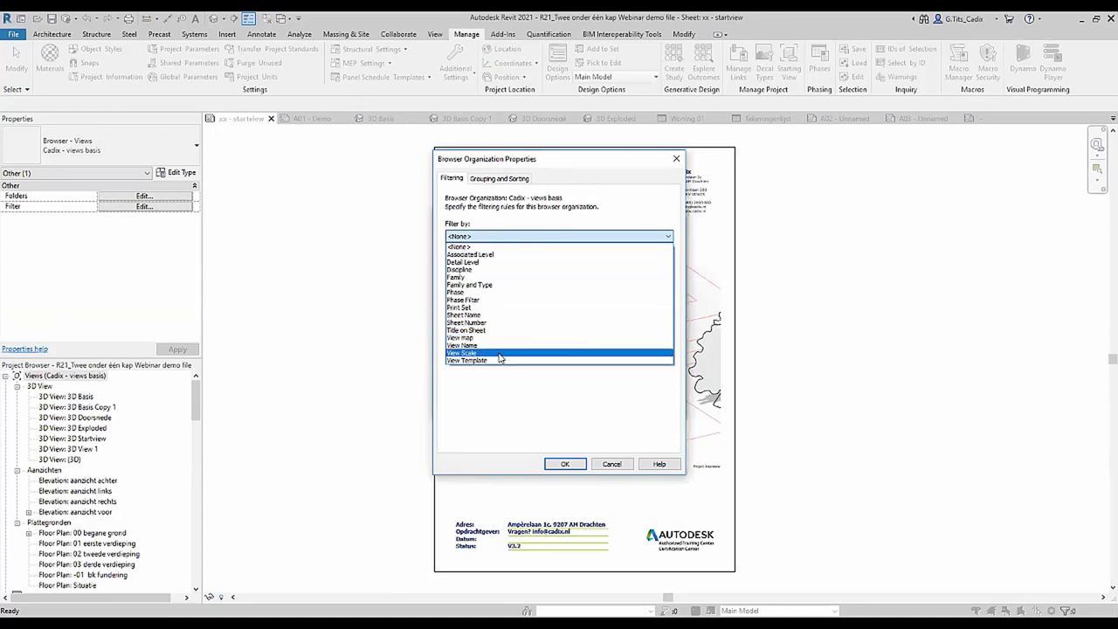
click(471, 345)
click(498, 255)
click(511, 271)
click(576, 255)
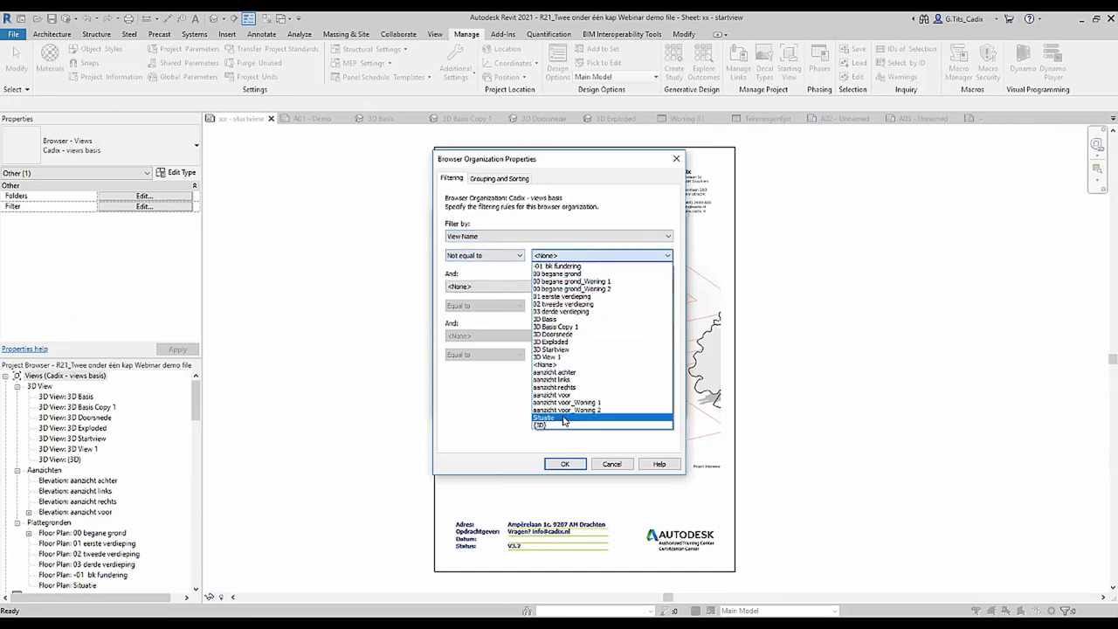
click(573, 350)
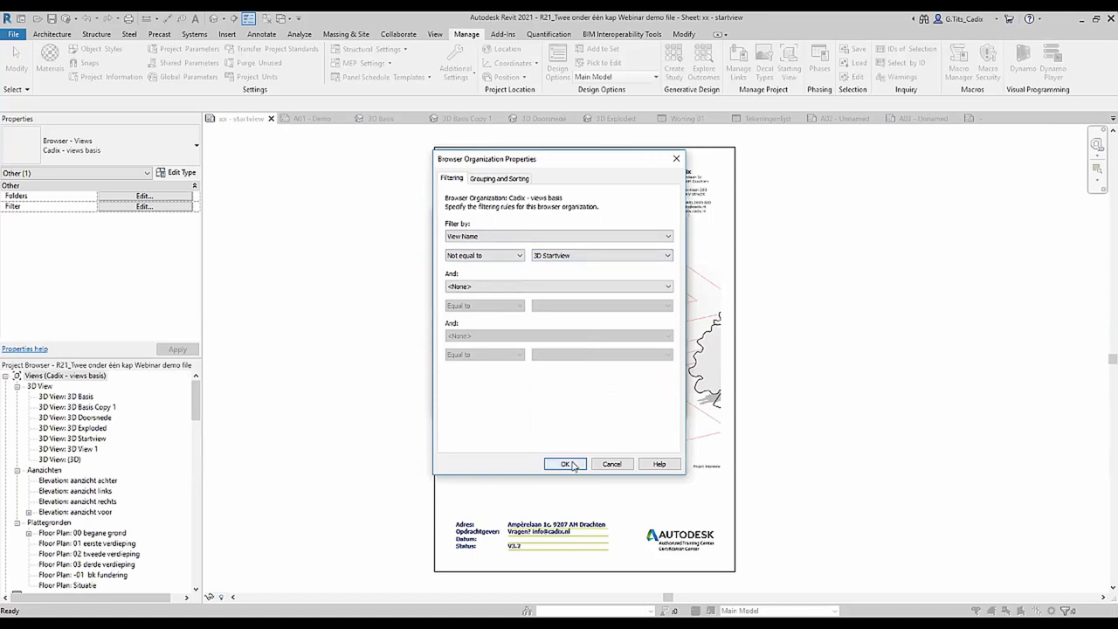
click(565, 463)
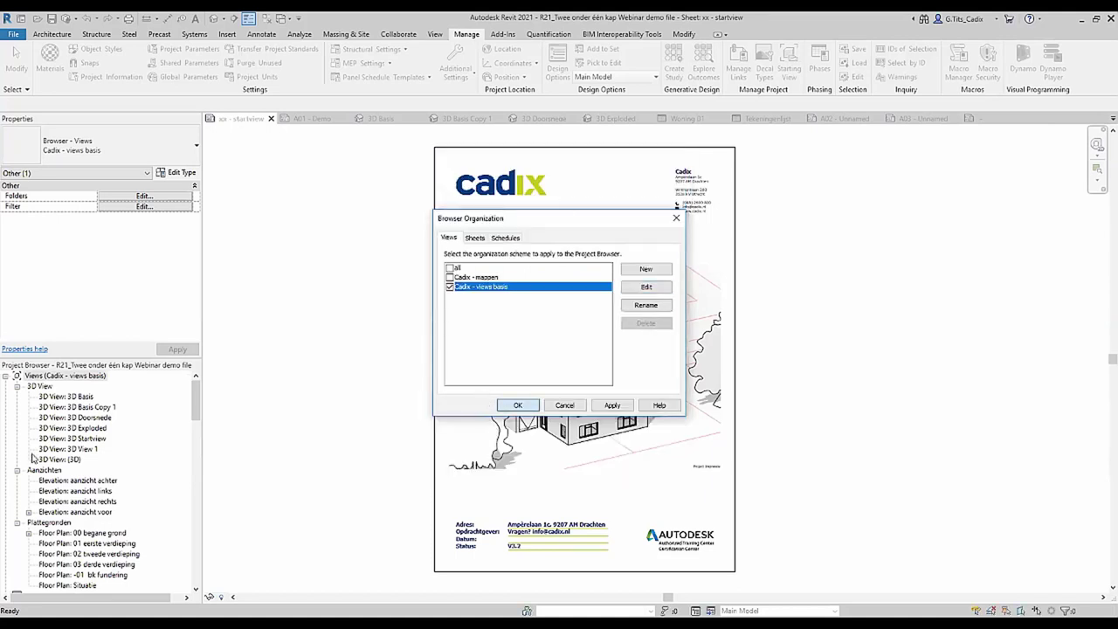
key(Return)
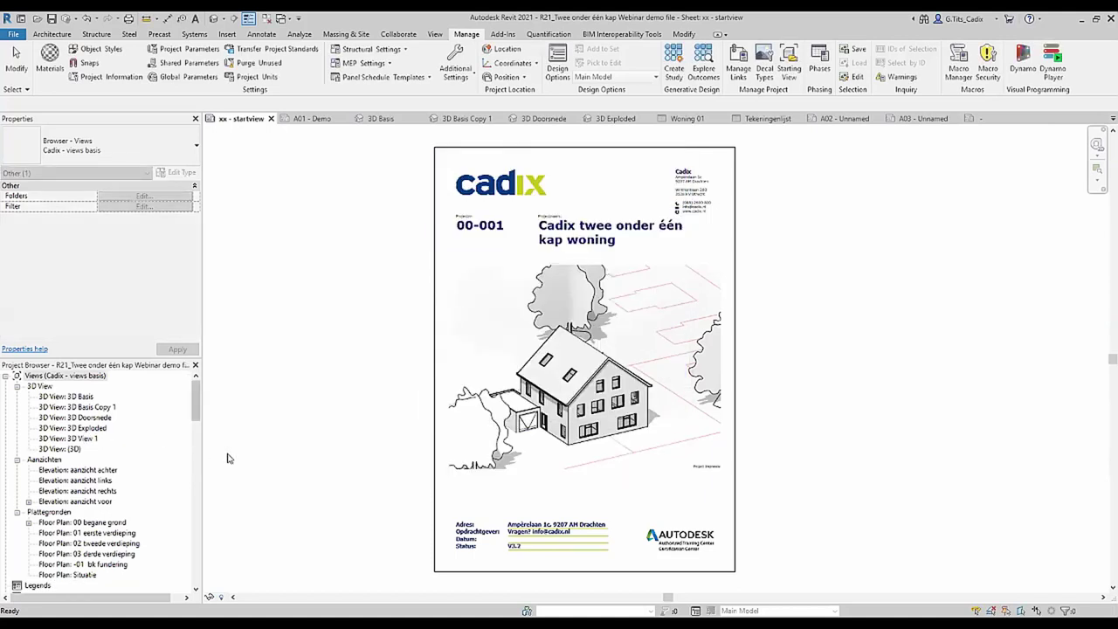
Activate and deactivate the sheet's 3D view, close all other views, and bring up Save As.
click(323, 438)
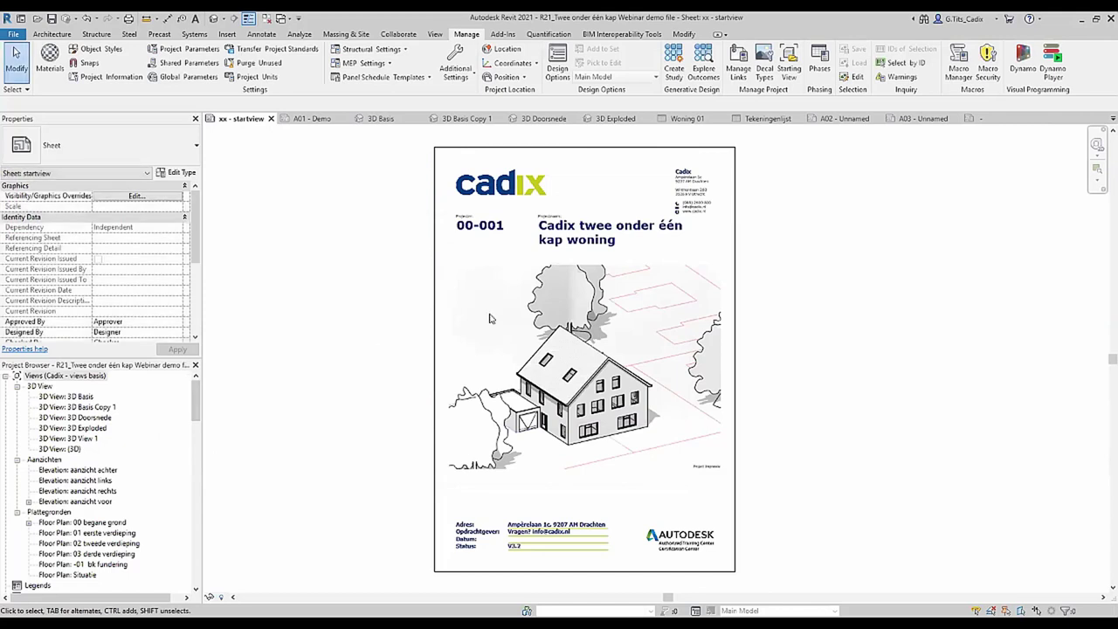
double_click(565, 397)
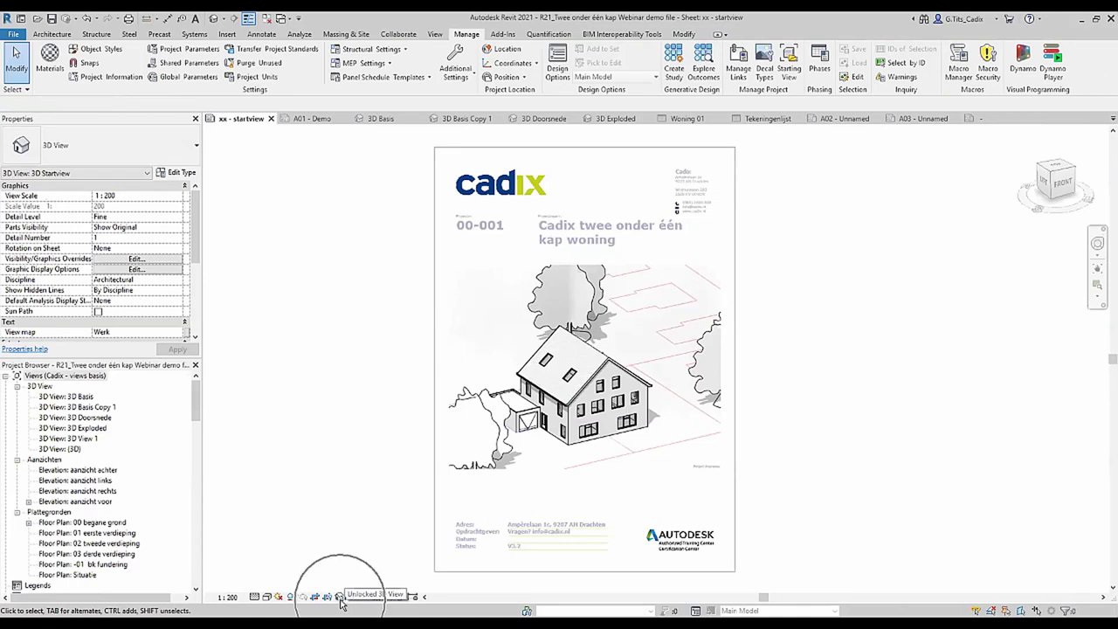
double_click(310, 454)
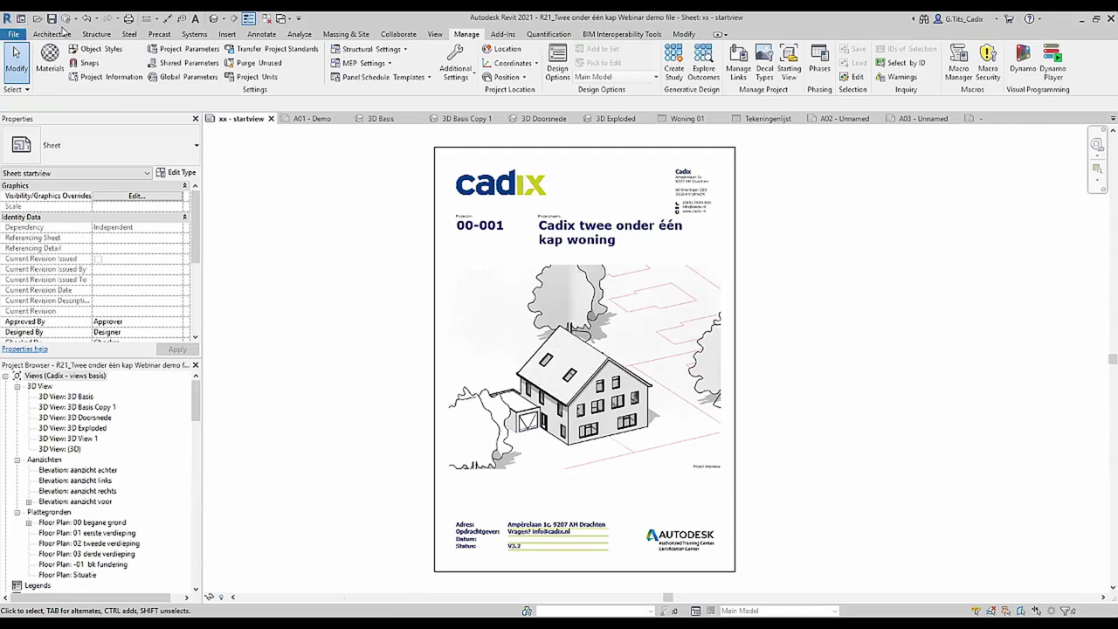
click(266, 19)
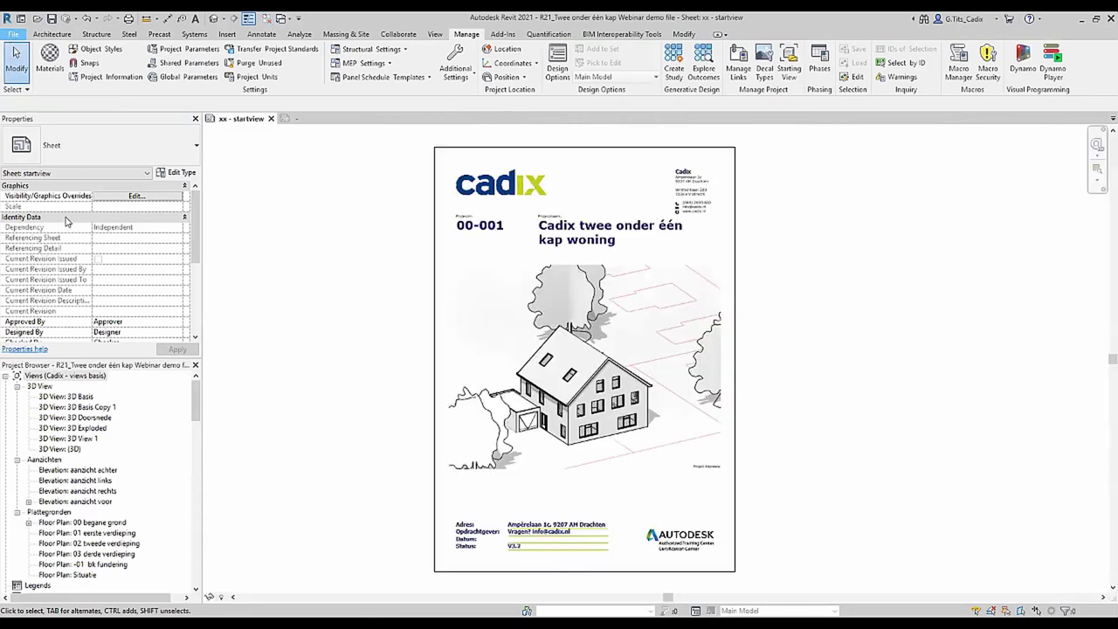
click(13, 33)
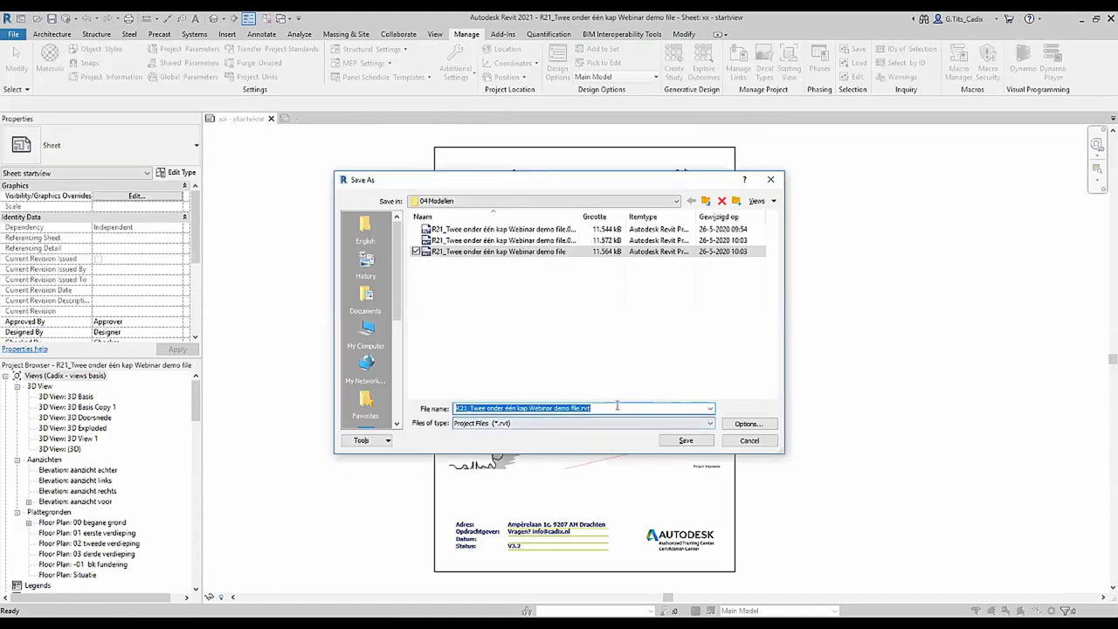
Save the project as 'demo 2' with Sheet: Z01 - demo start as thumbnail, then close xx - startview.
text(c)
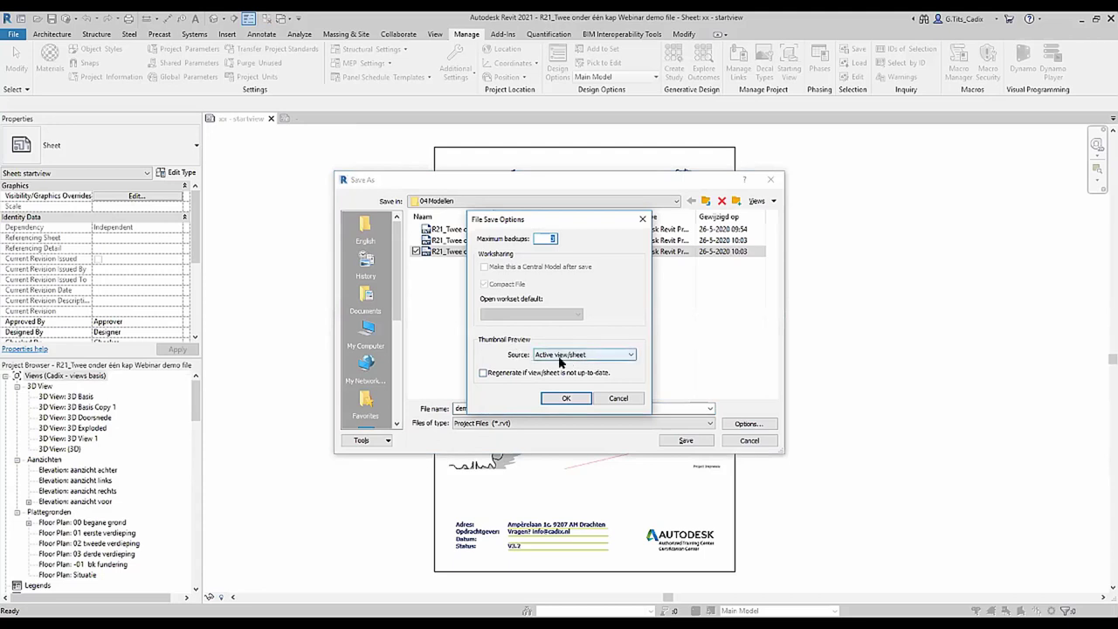
click(558, 357)
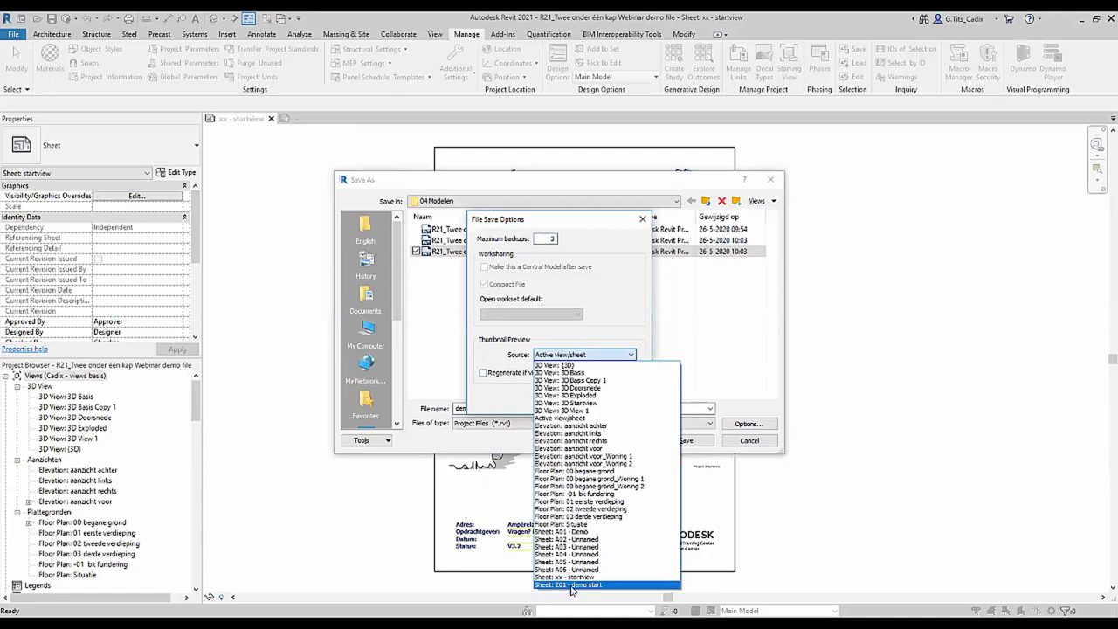
click(568, 584)
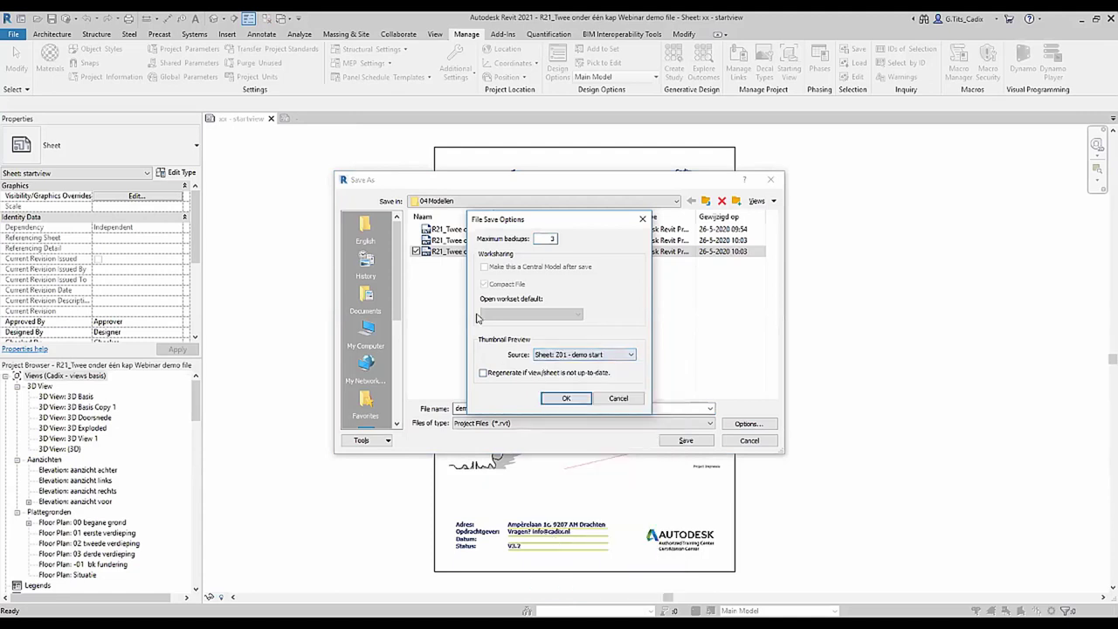
click(480, 373)
click(559, 399)
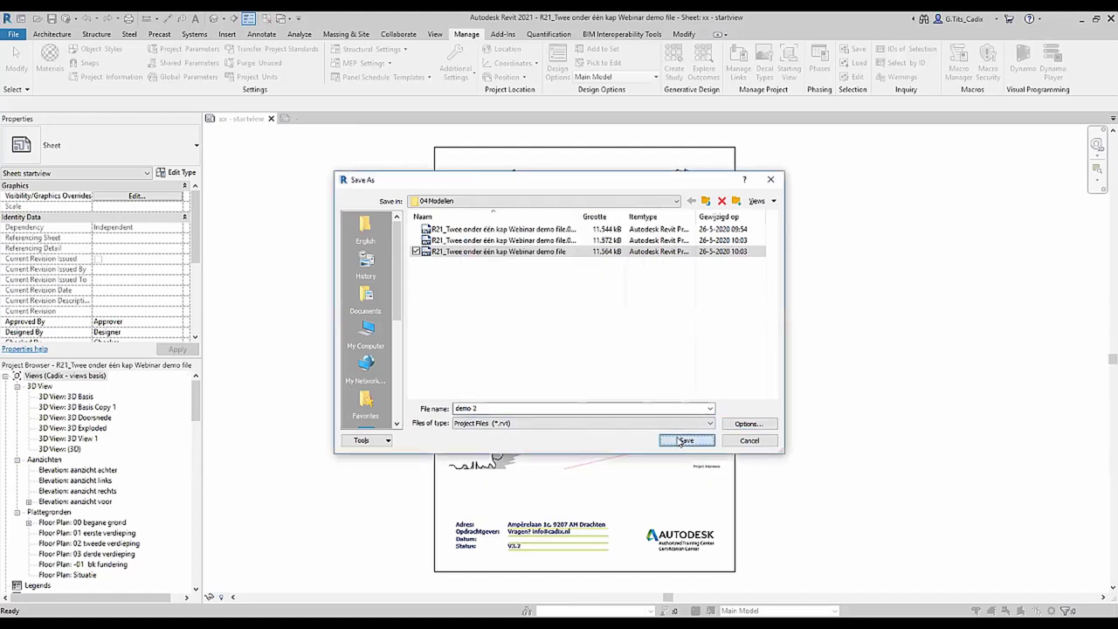
click(685, 440)
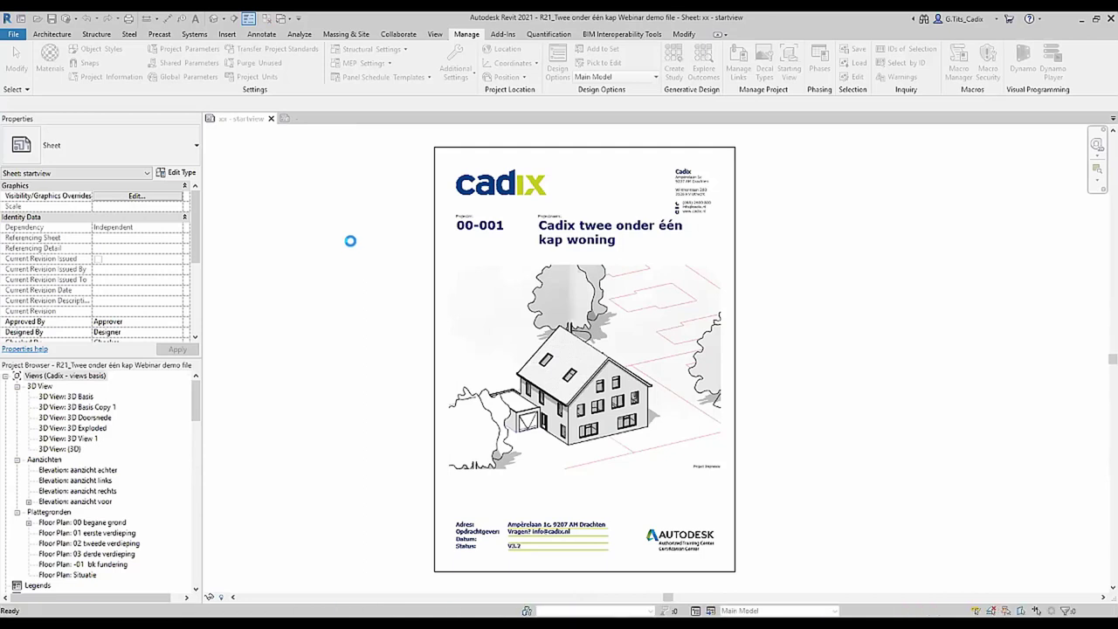
click(271, 119)
Close the remaining view tabs and reopen the demo 2 project from the Home screen.
click(271, 119)
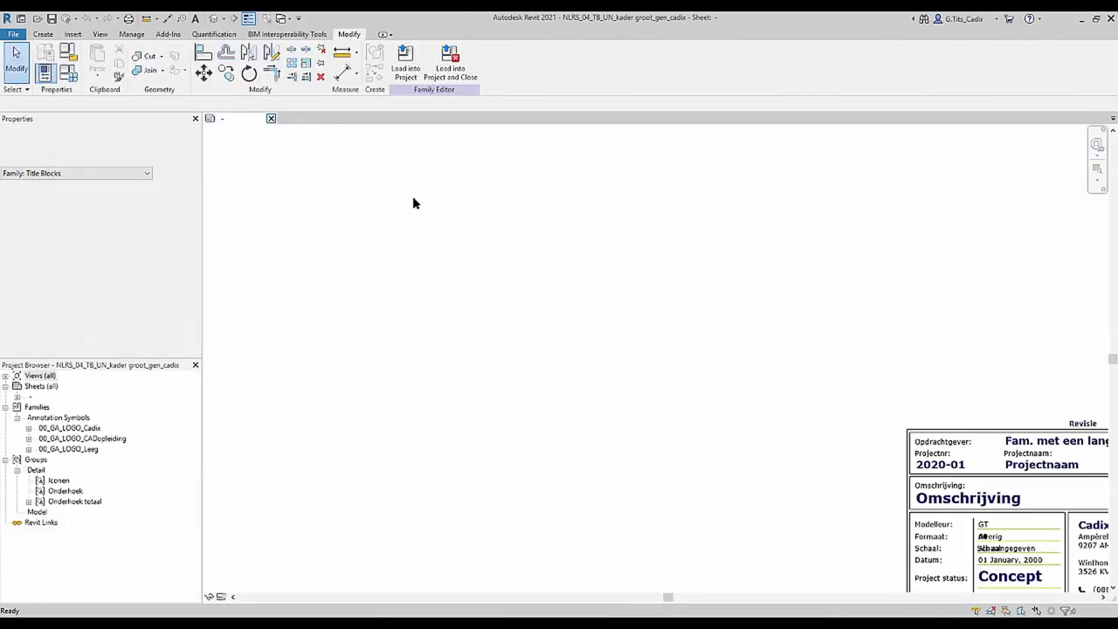
click(271, 119)
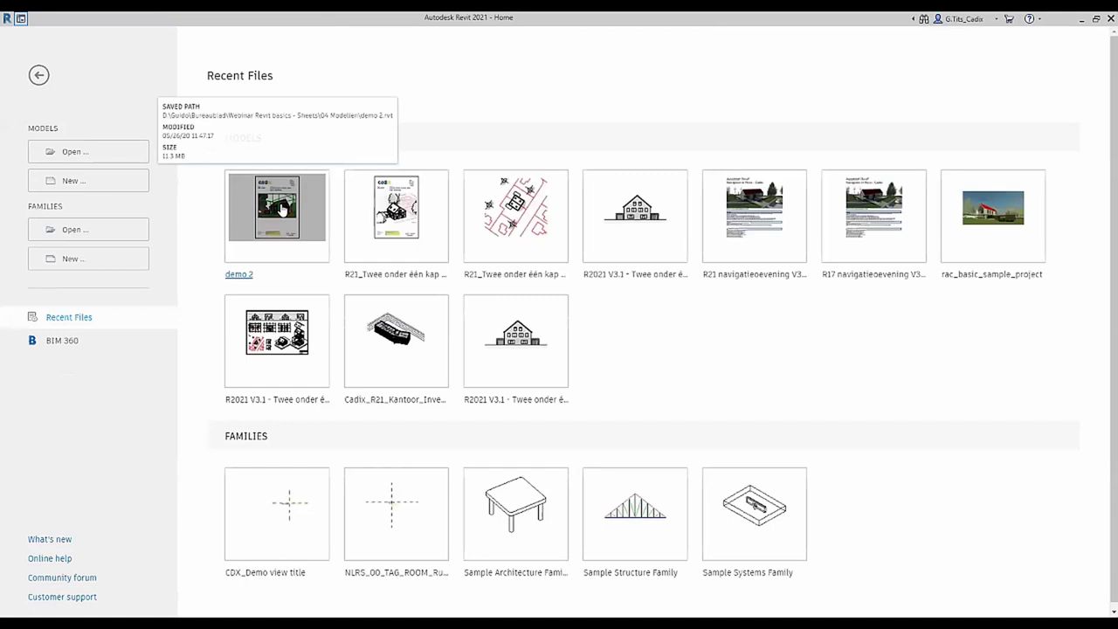
click(84, 154)
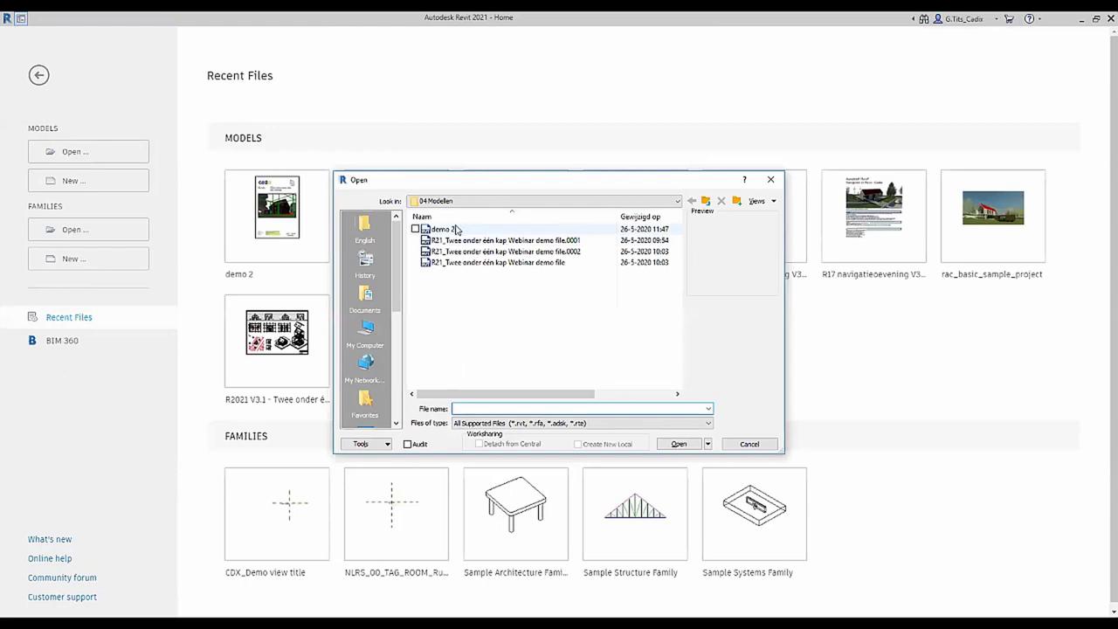
click(455, 229)
click(678, 442)
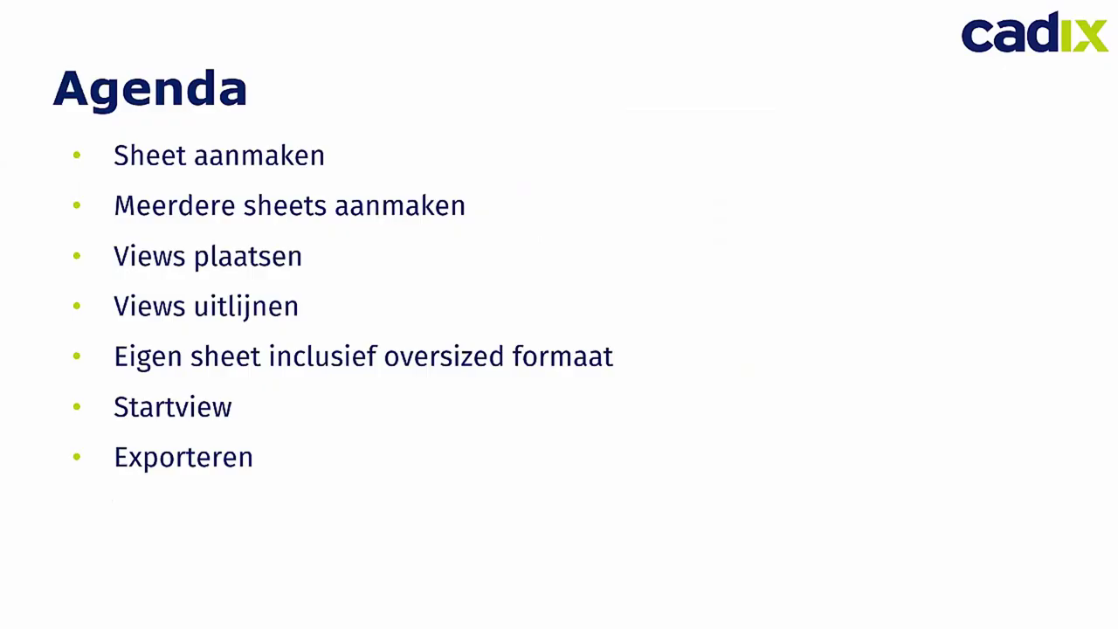
Advance the slideshow from Agenda to the Sheets slide and on to Samenvatting.
click(315, 469)
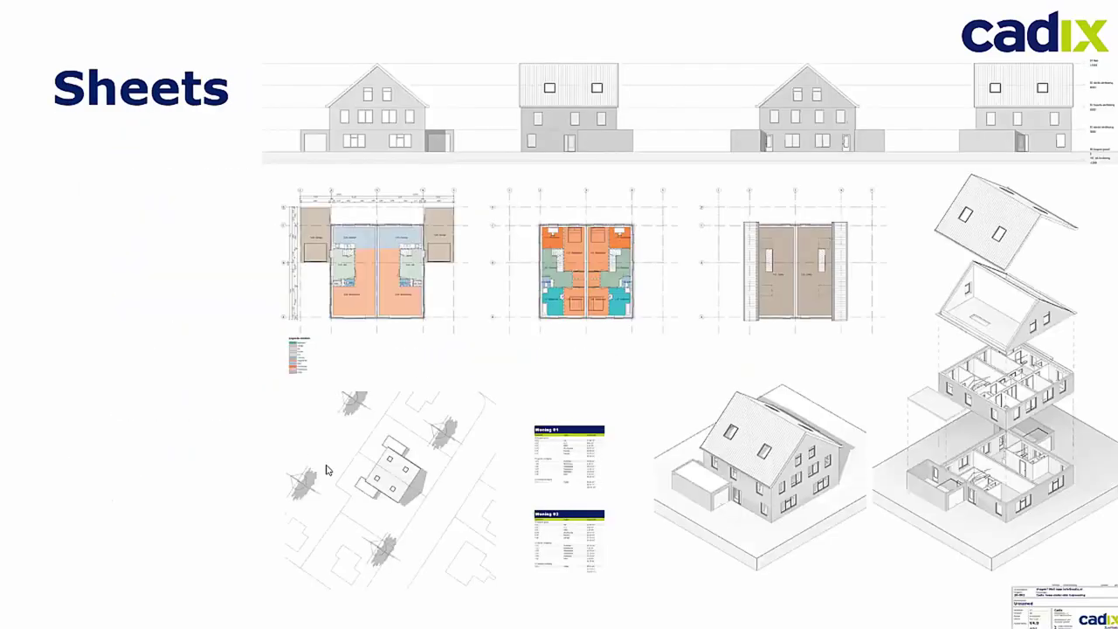
click(331, 466)
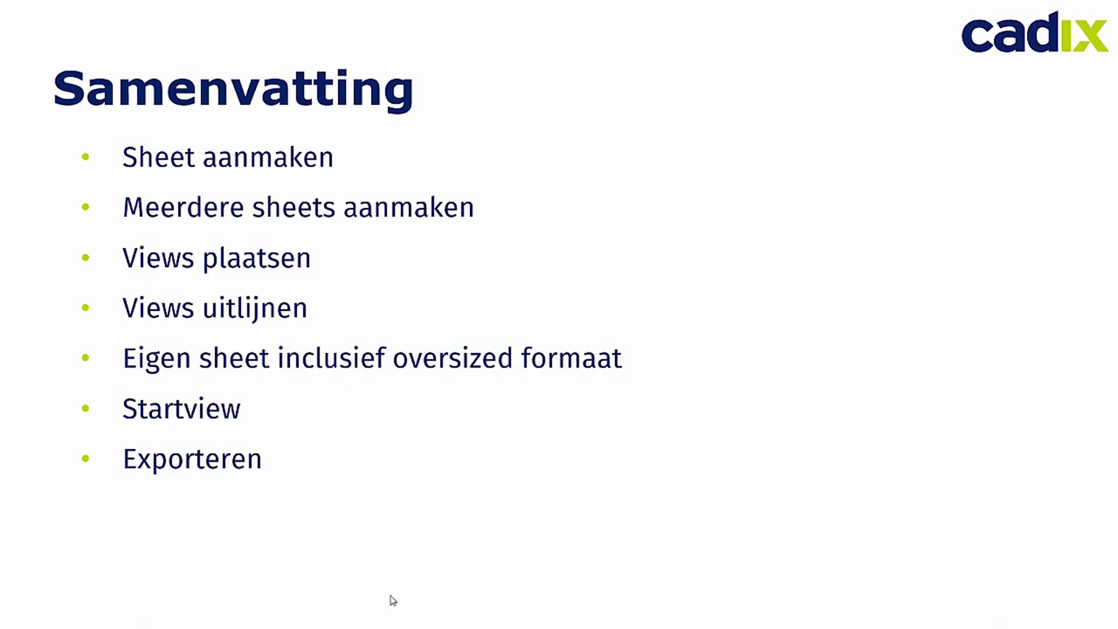
Step through the Afronding and Vraag & antwoord slides to the closing Bedankt slide.
click(598, 460)
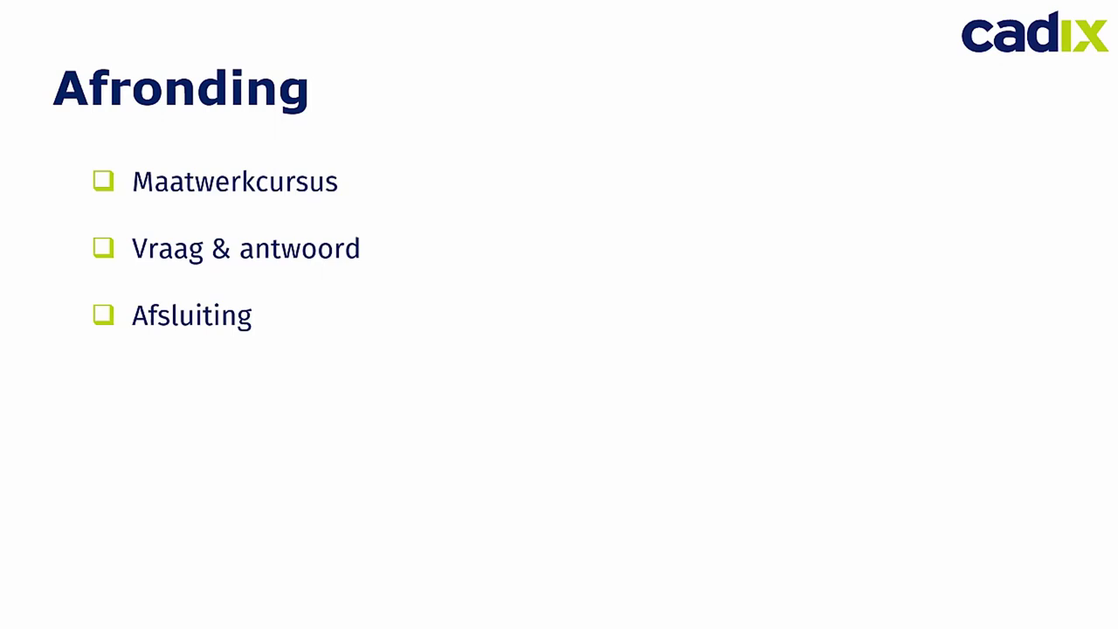
key(Right)
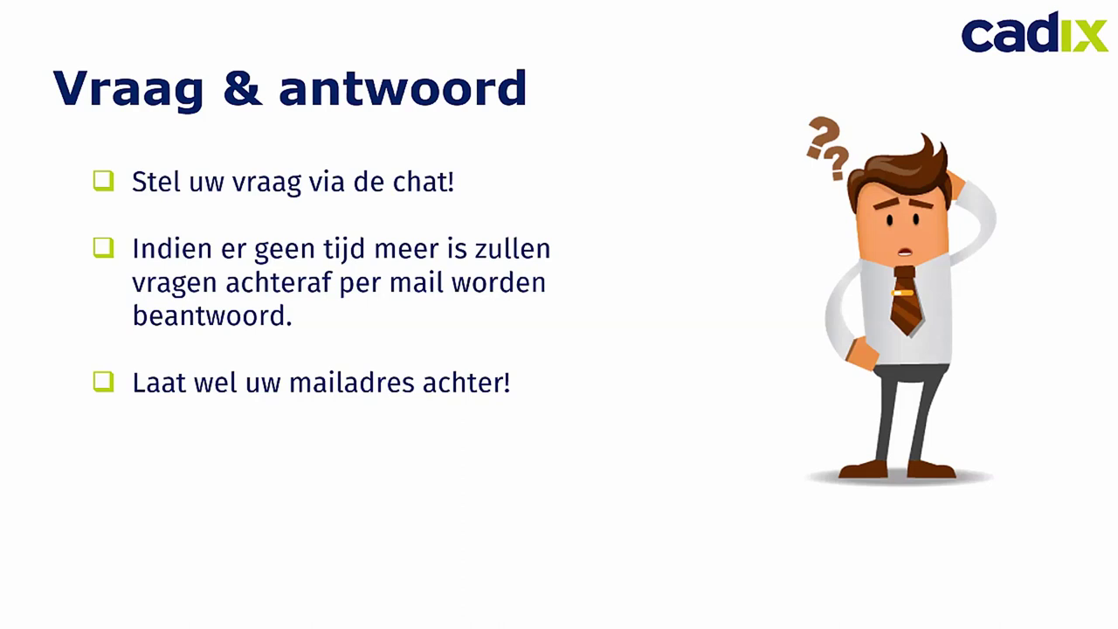
key(Right)
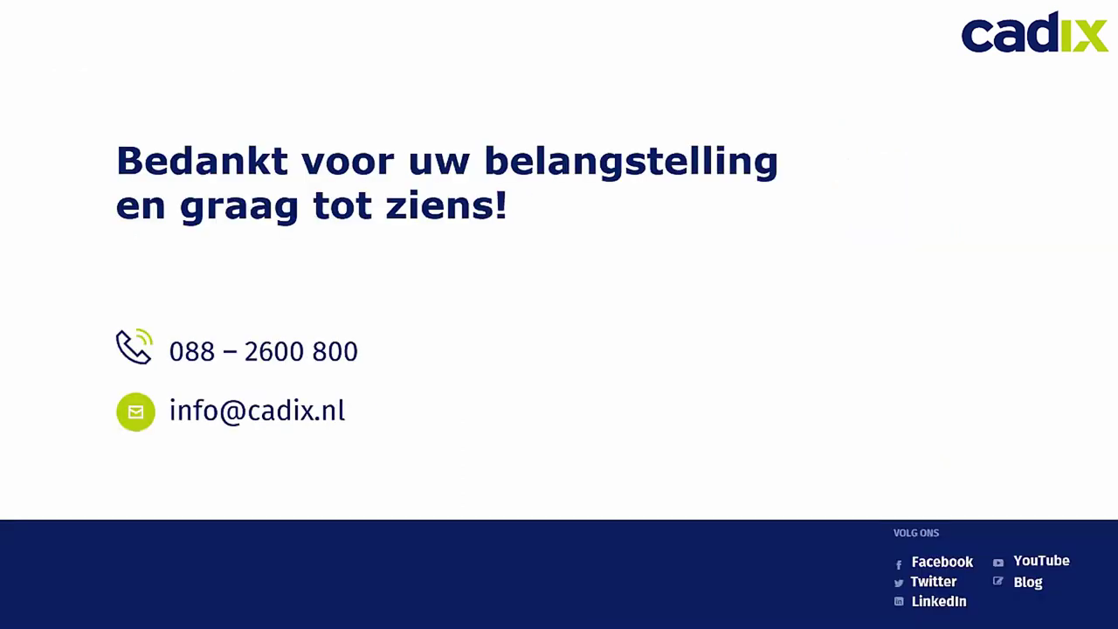